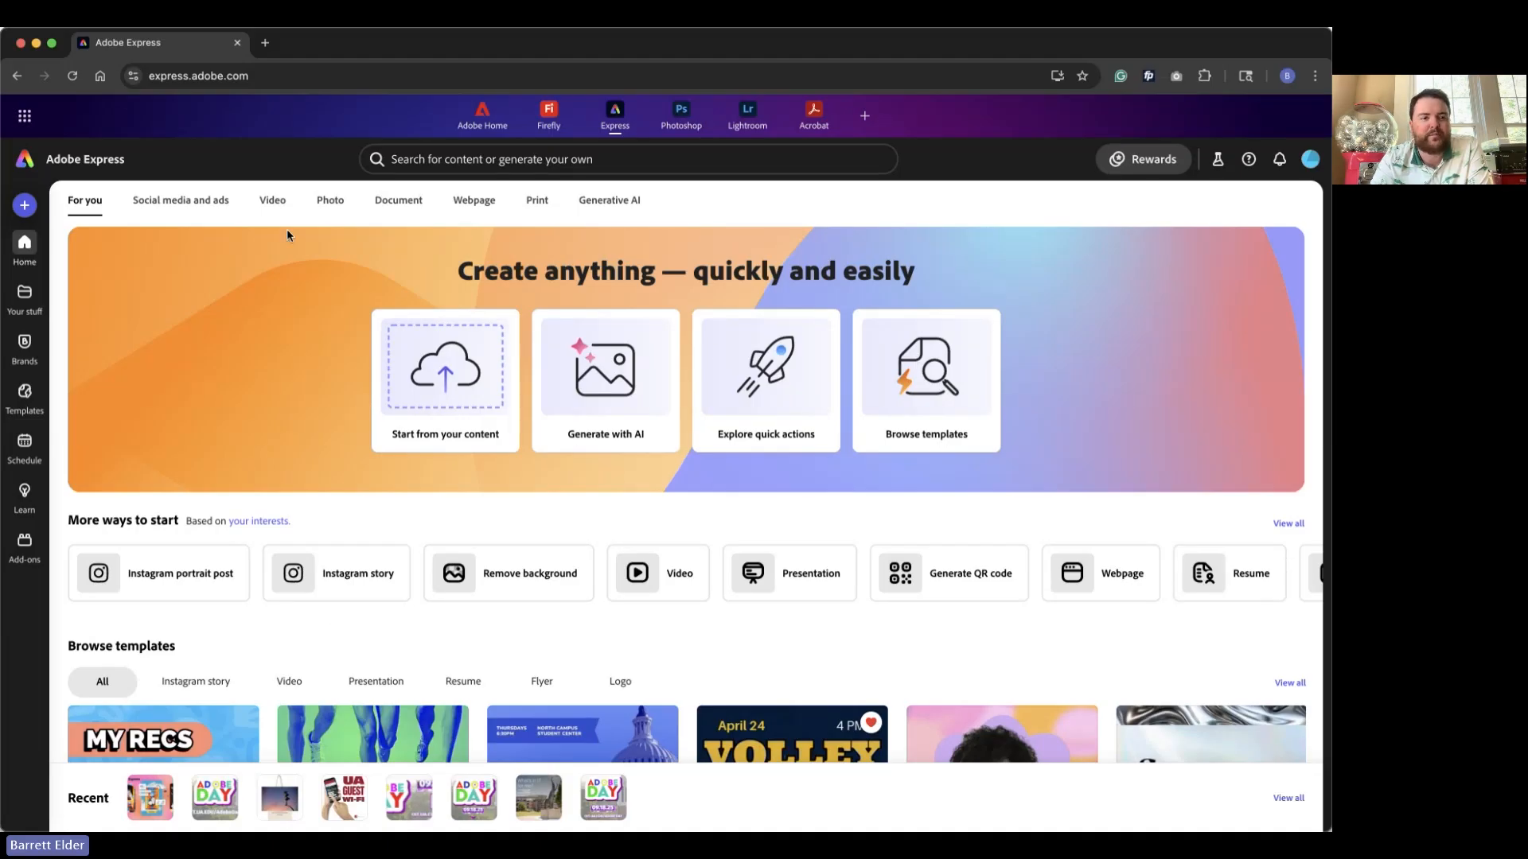
Run the Remove background photo quick action on the elephant mascot photo.
left_click(338, 203)
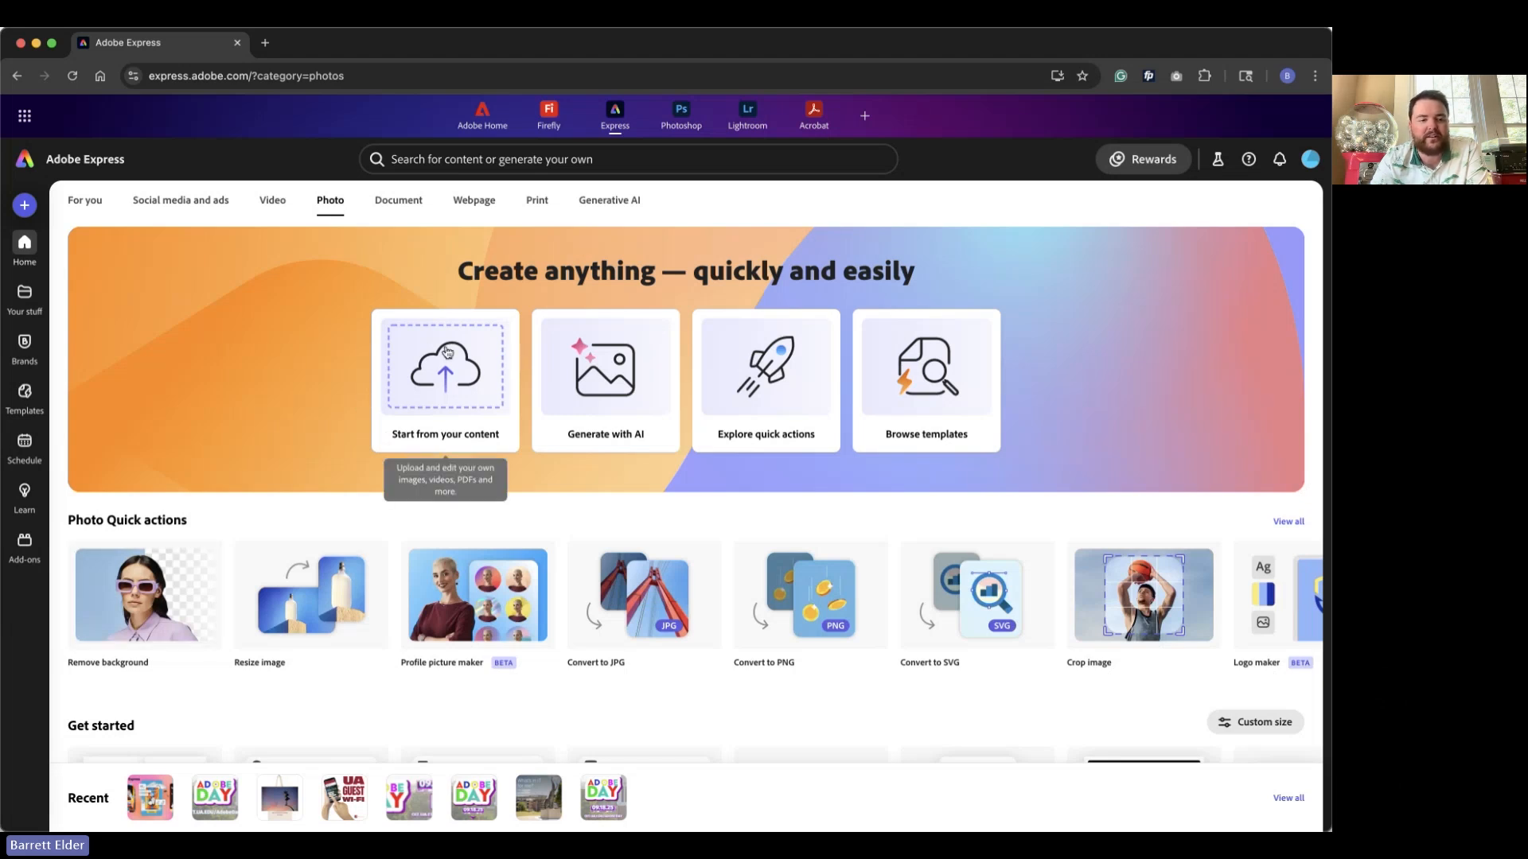
left_click(167, 598)
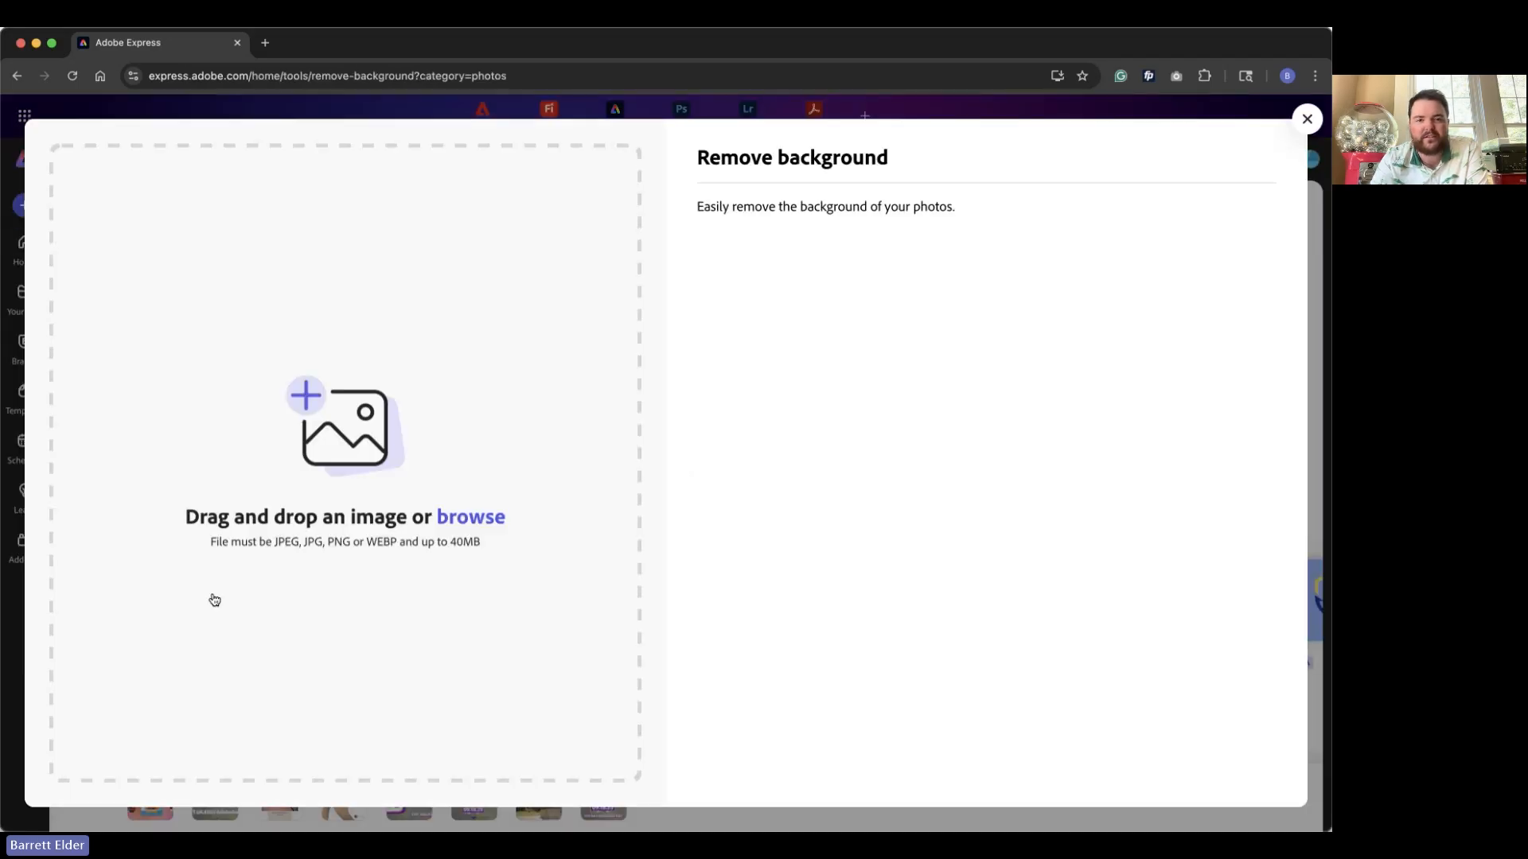
left_click(464, 517)
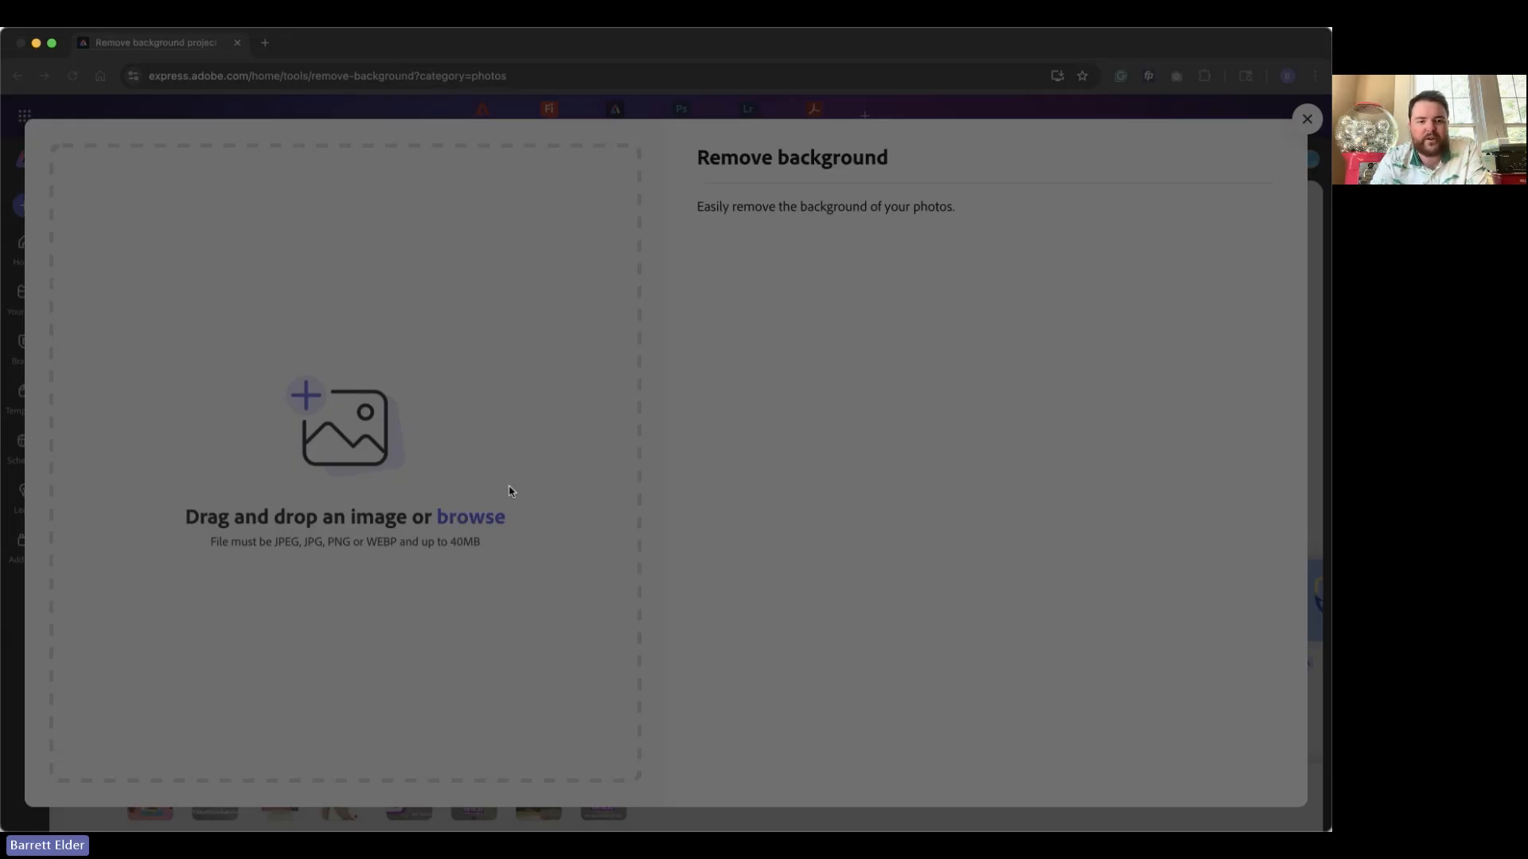
double_click(508, 353)
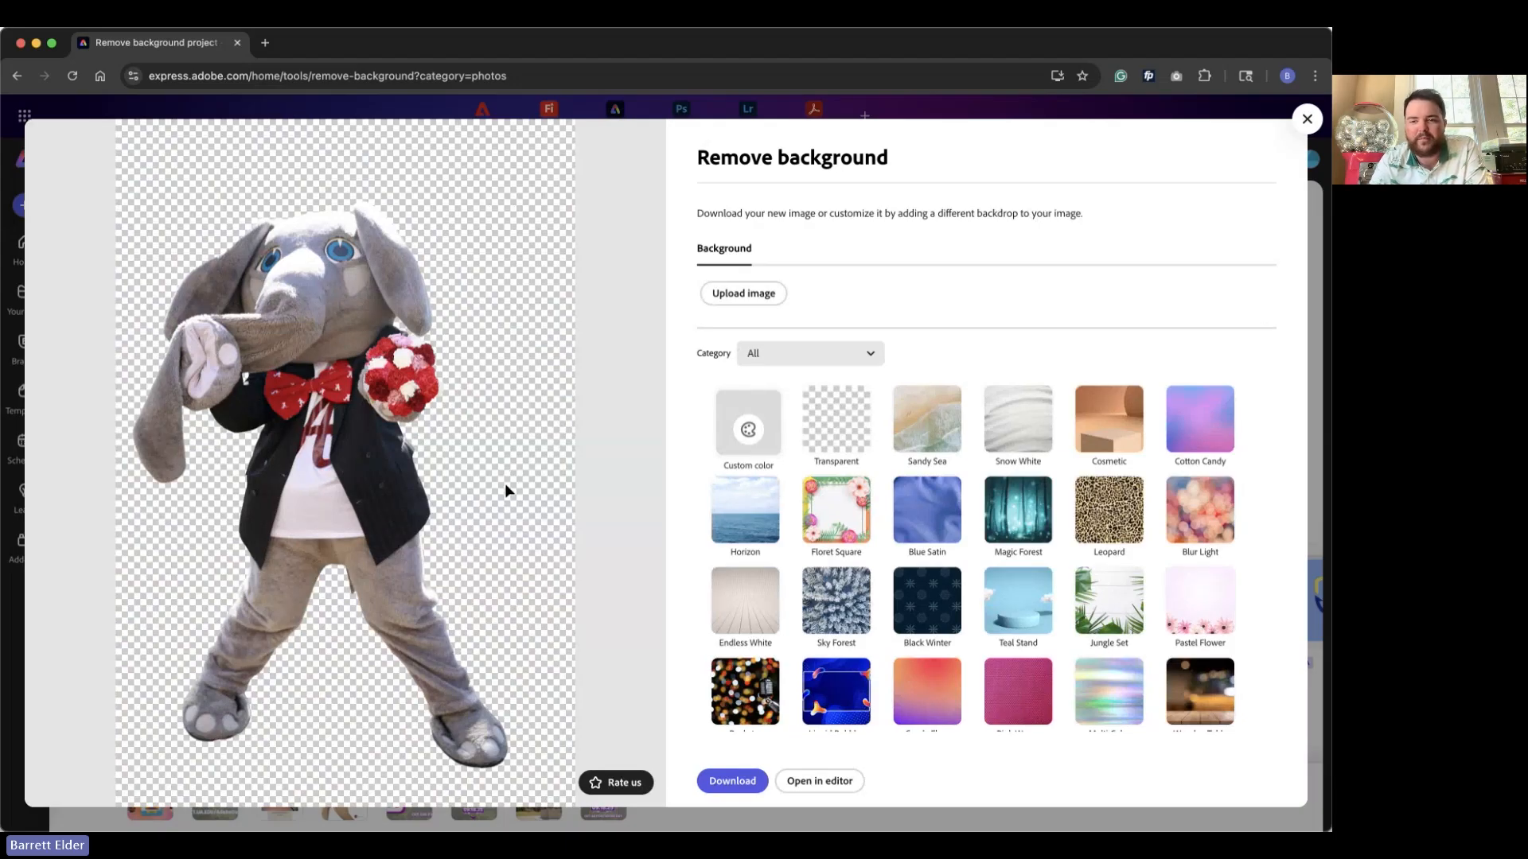
Preview a red-to-purple gradient backdrop, then set the mascot's background to Transparent and download the image.
left_click(942, 684)
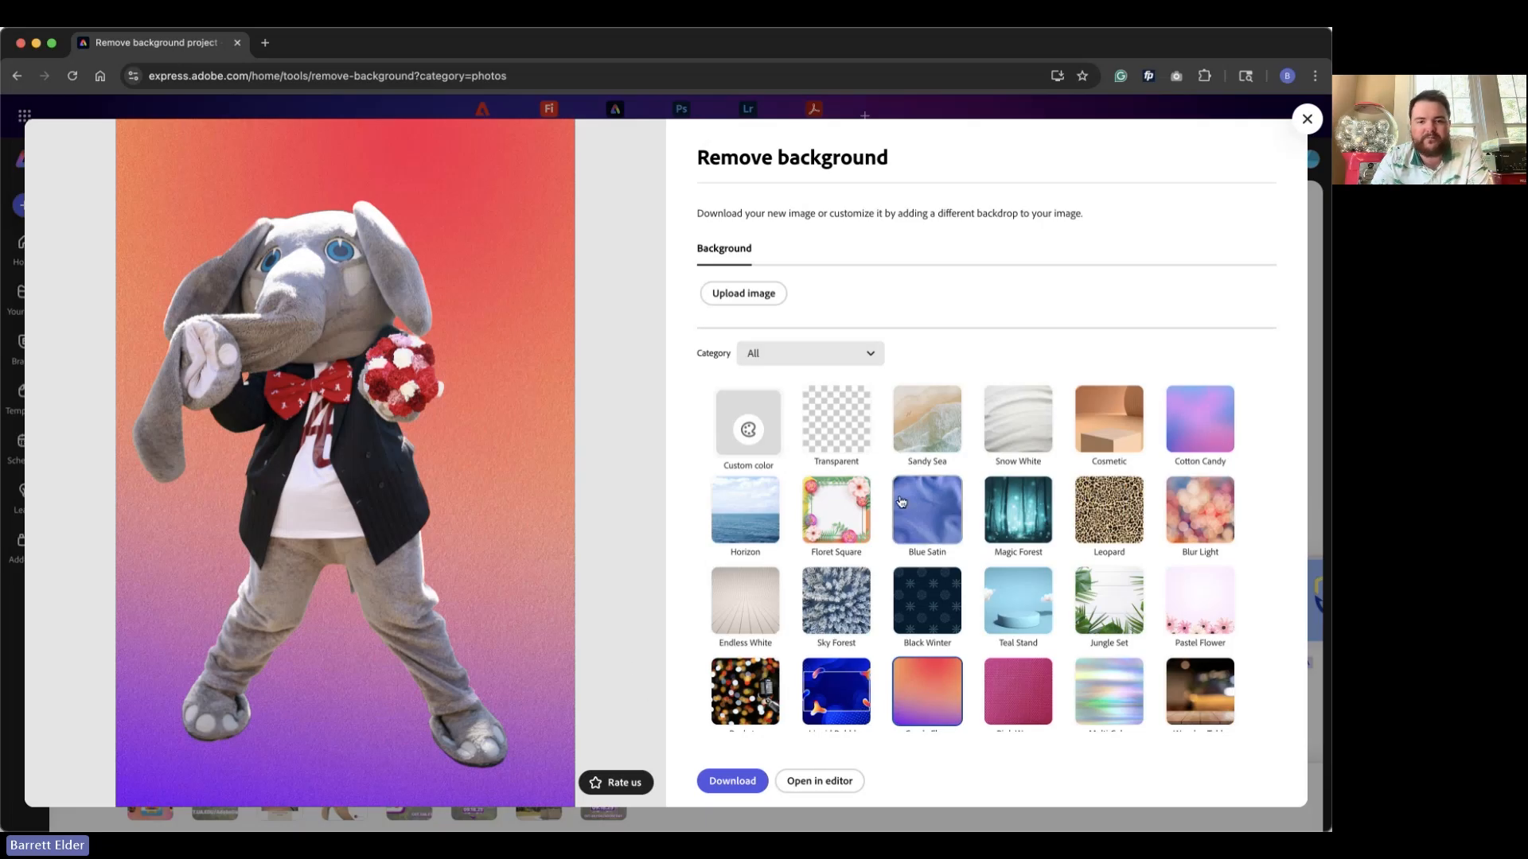
left_click(849, 421)
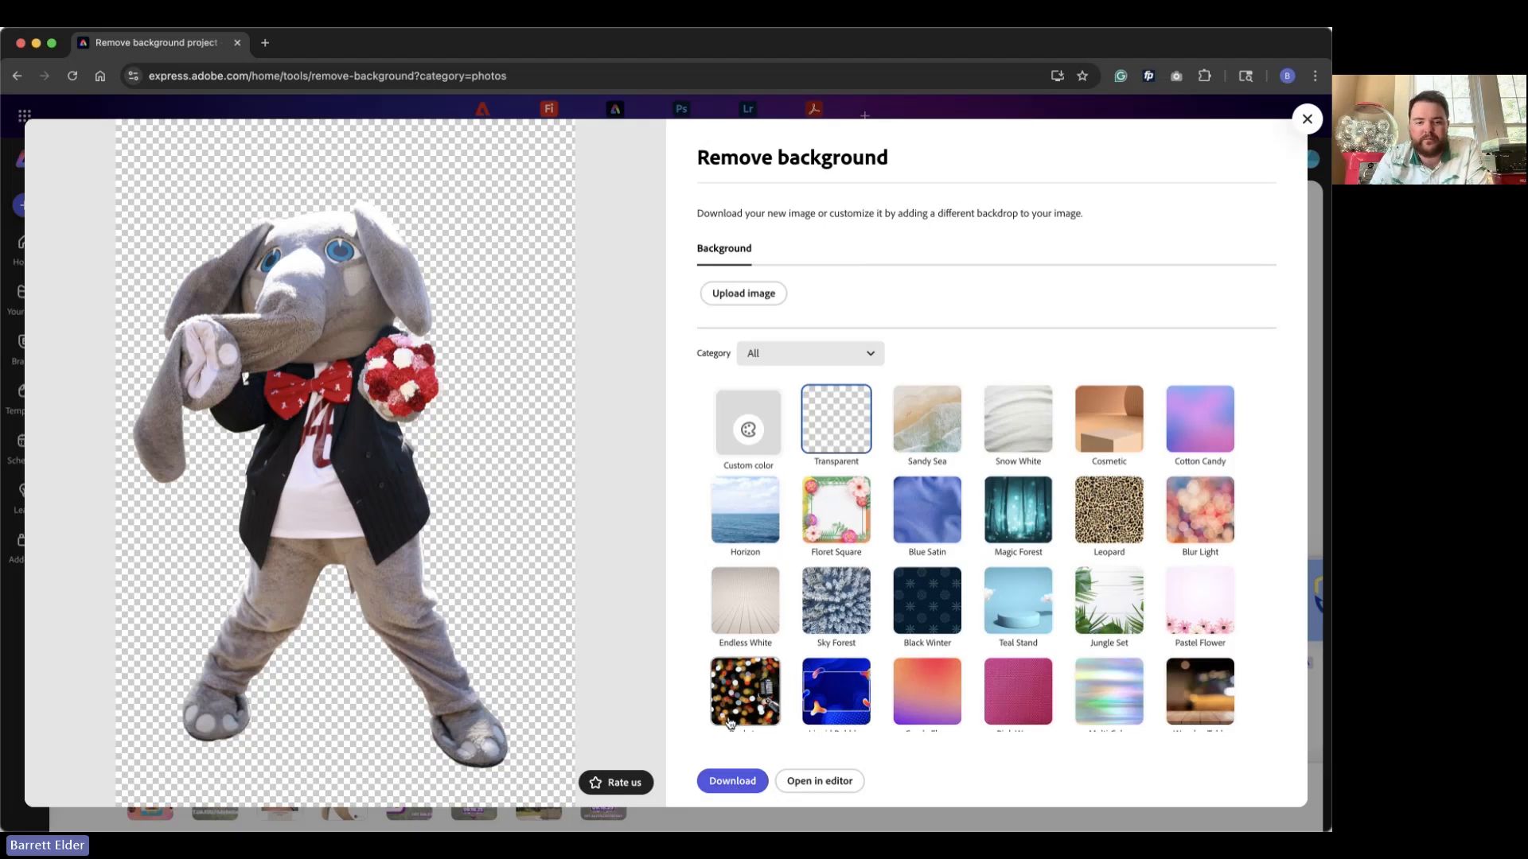
left_click(736, 786)
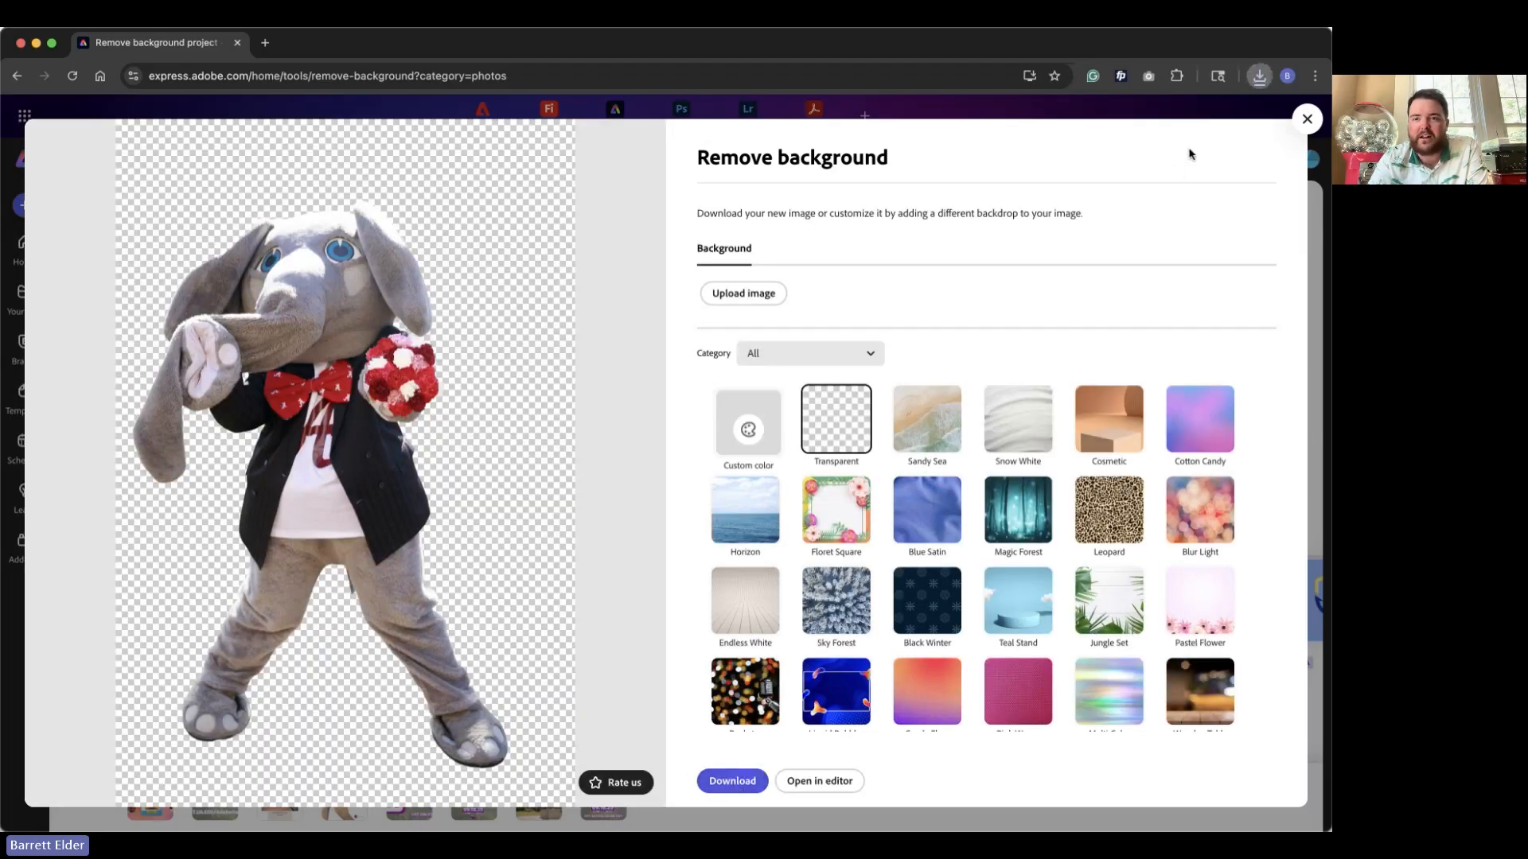
left_click(1306, 119)
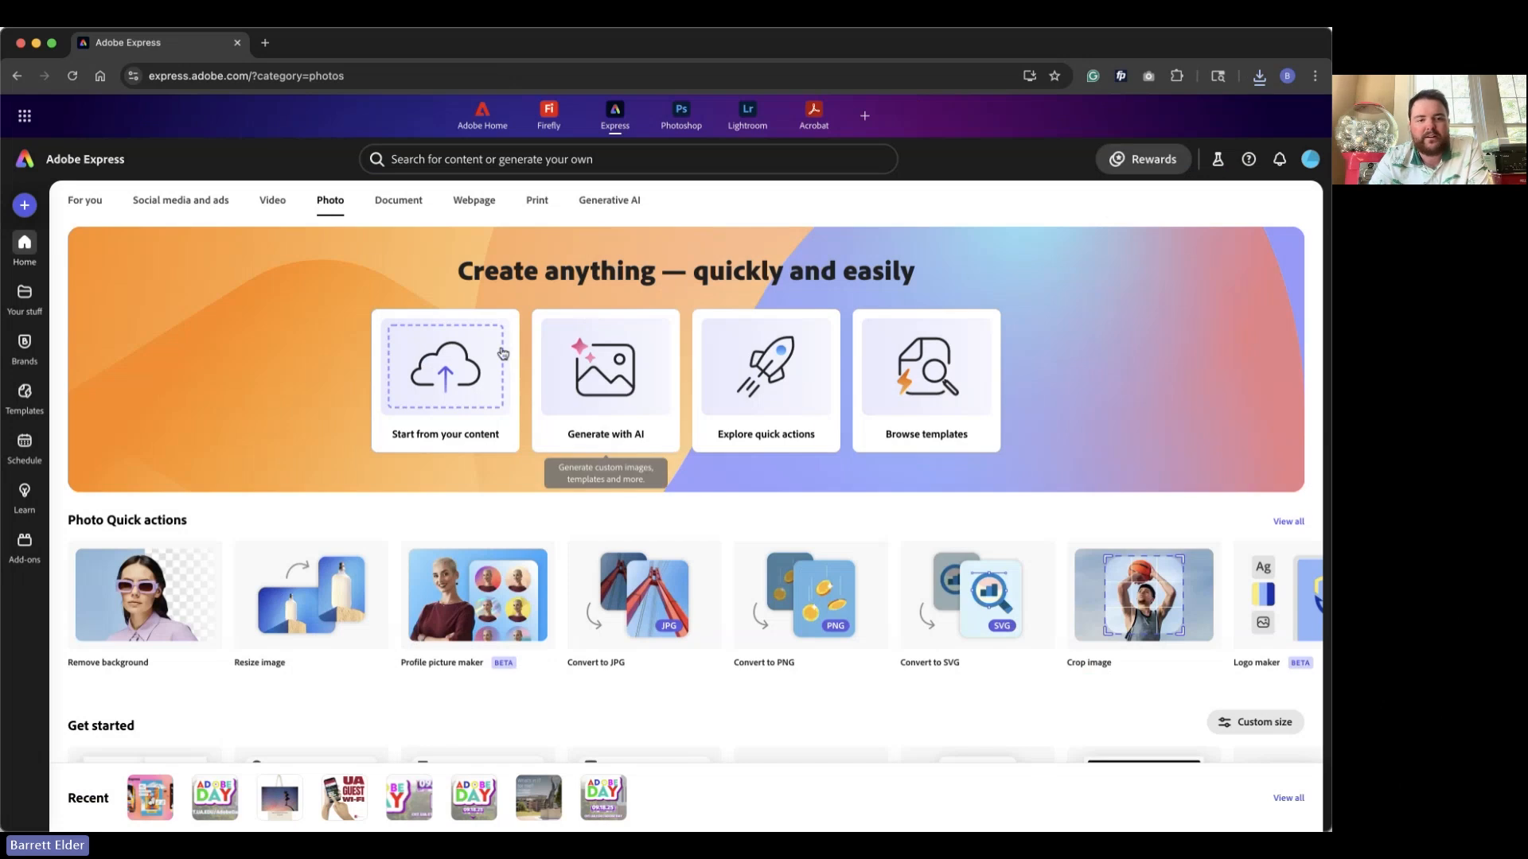
Start from the extended family photo as an original image edit and remove its background.
left_click(451, 378)
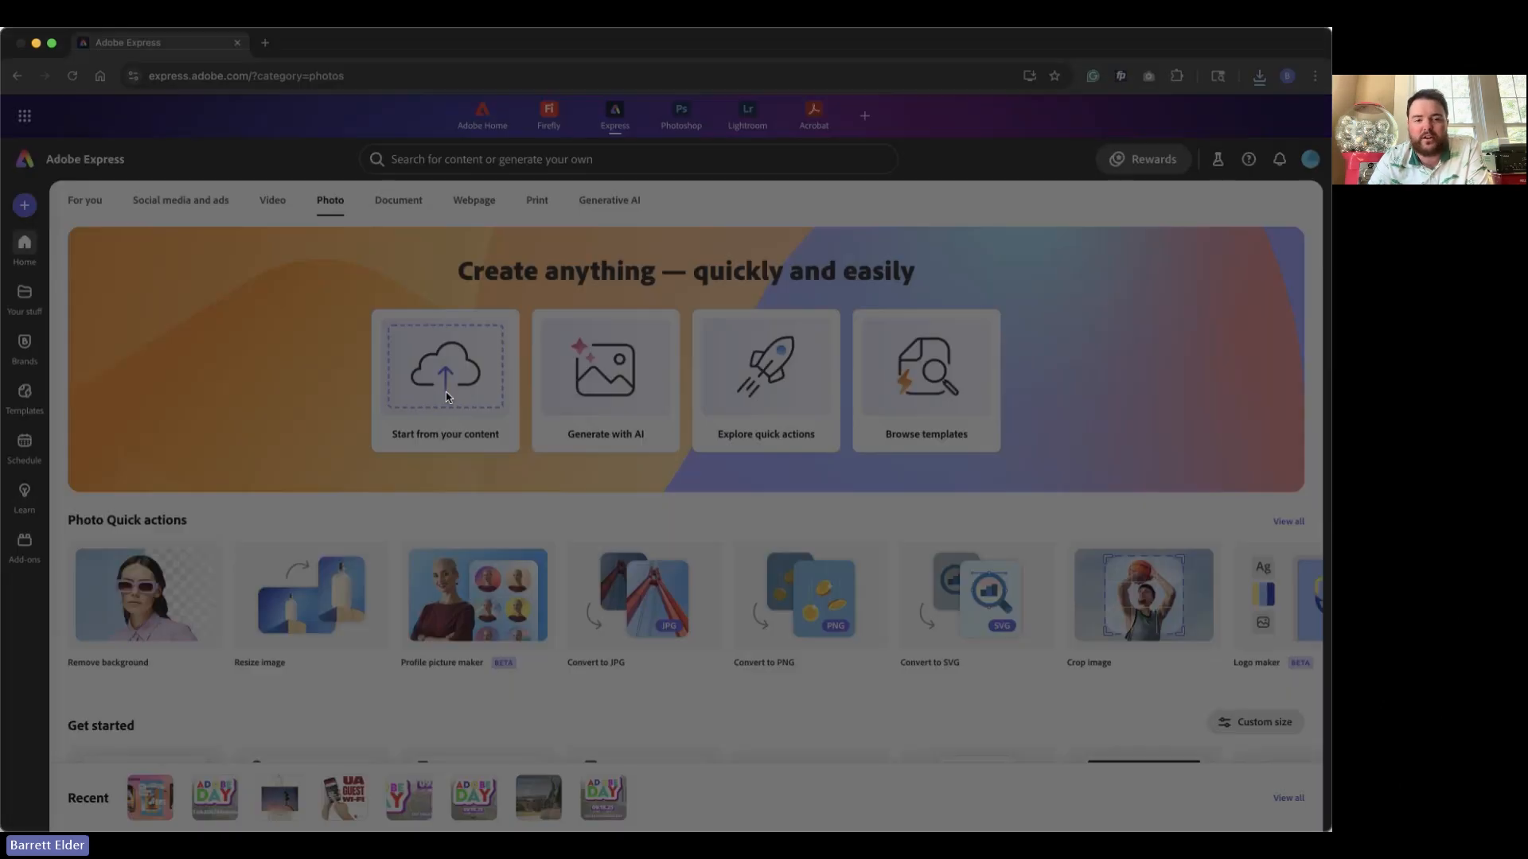
double_click(678, 365)
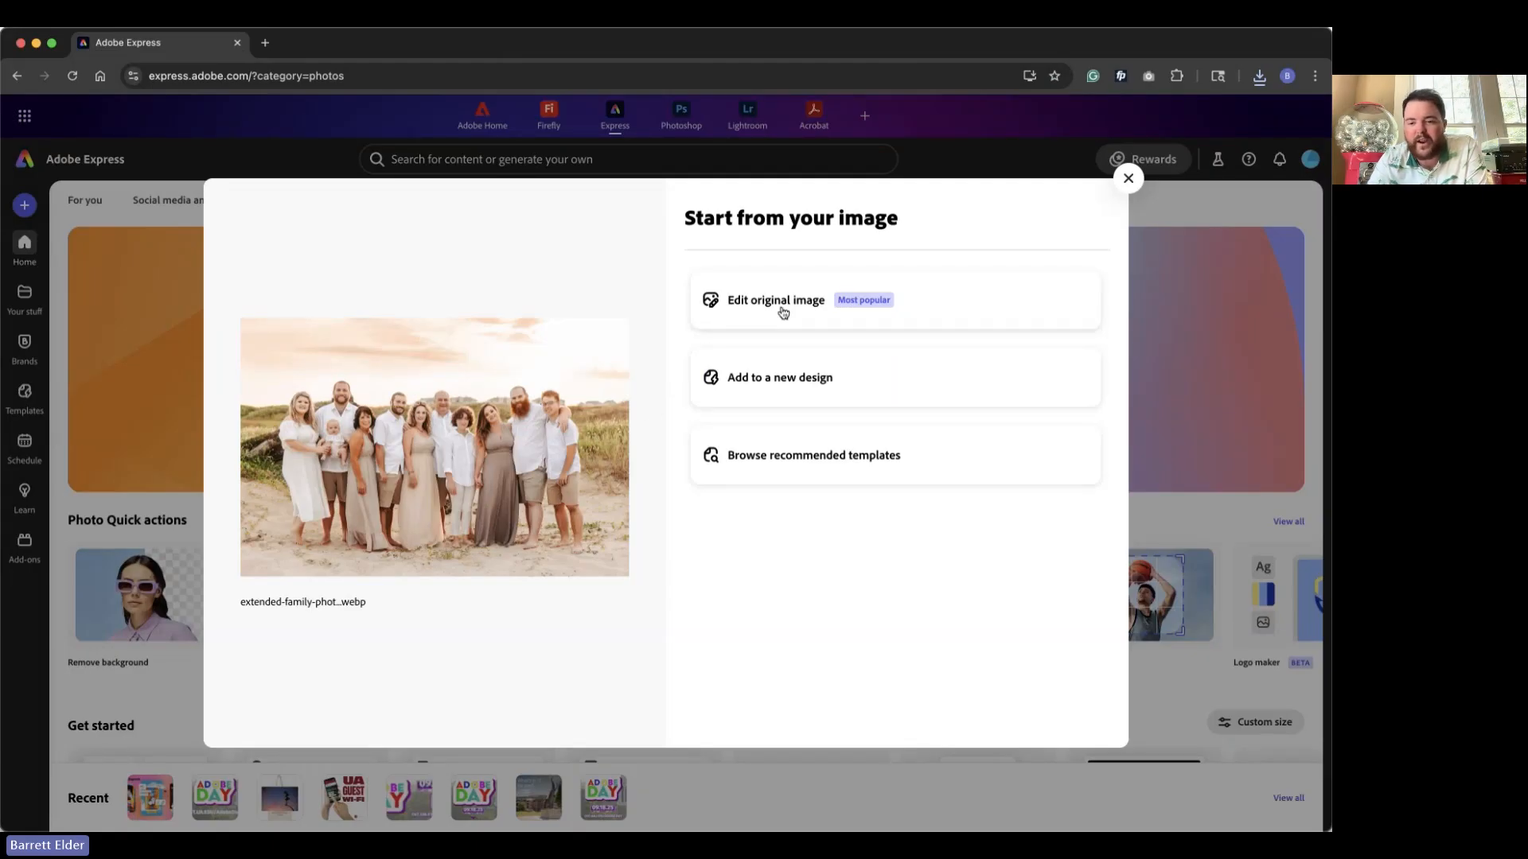
left_click(784, 311)
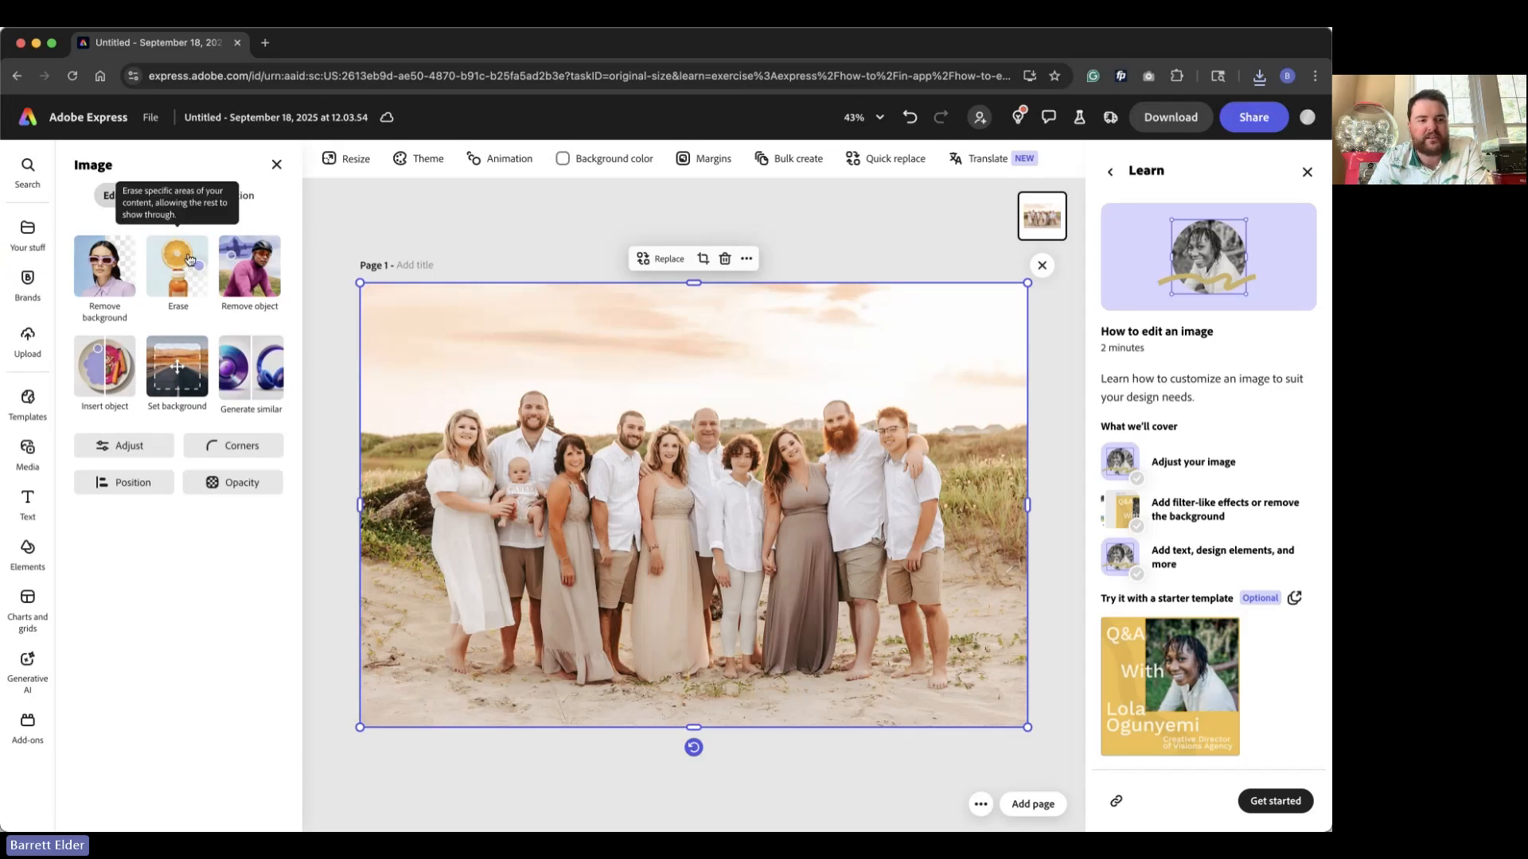
left_click(106, 276)
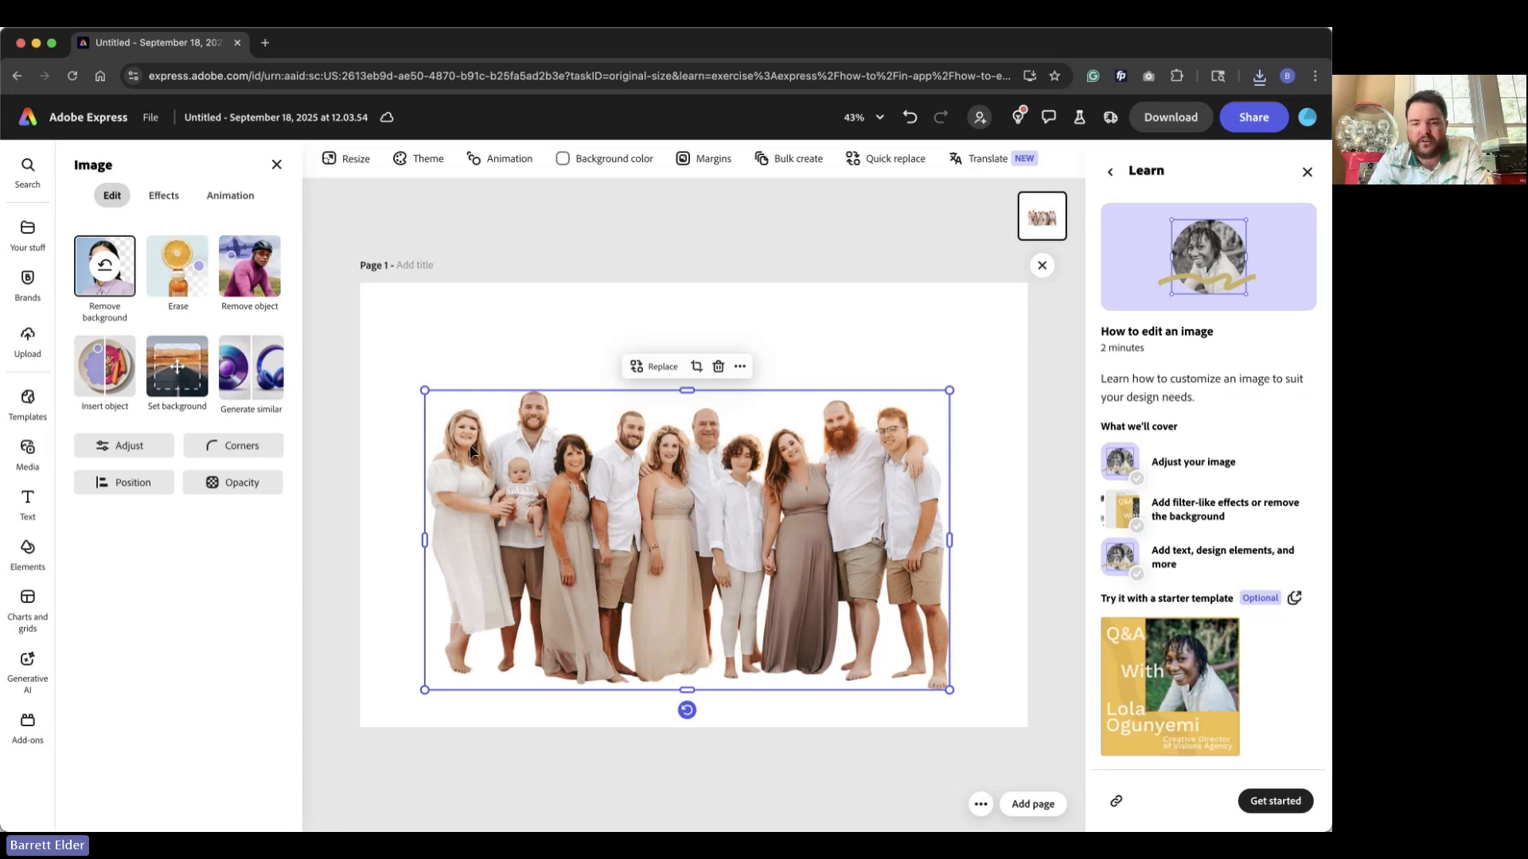
Try to erase the leftover background around the curly-haired boy with the Quick selection brush and undo that stroke.
scroll(471, 451, "up", 5)
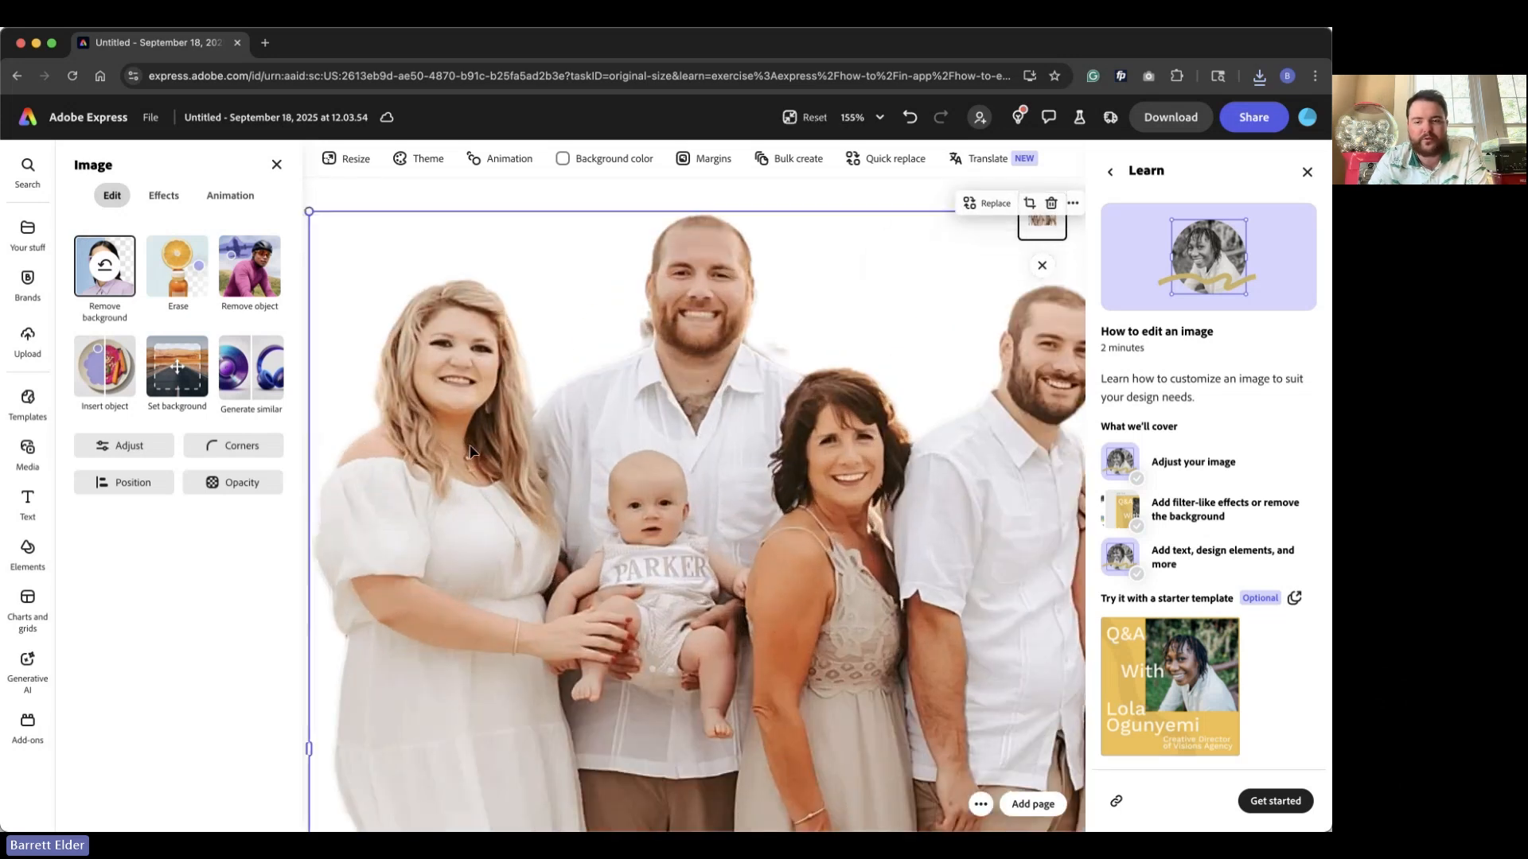
scroll(470, 451, "up", 3)
scroll(470, 452, "down", 1)
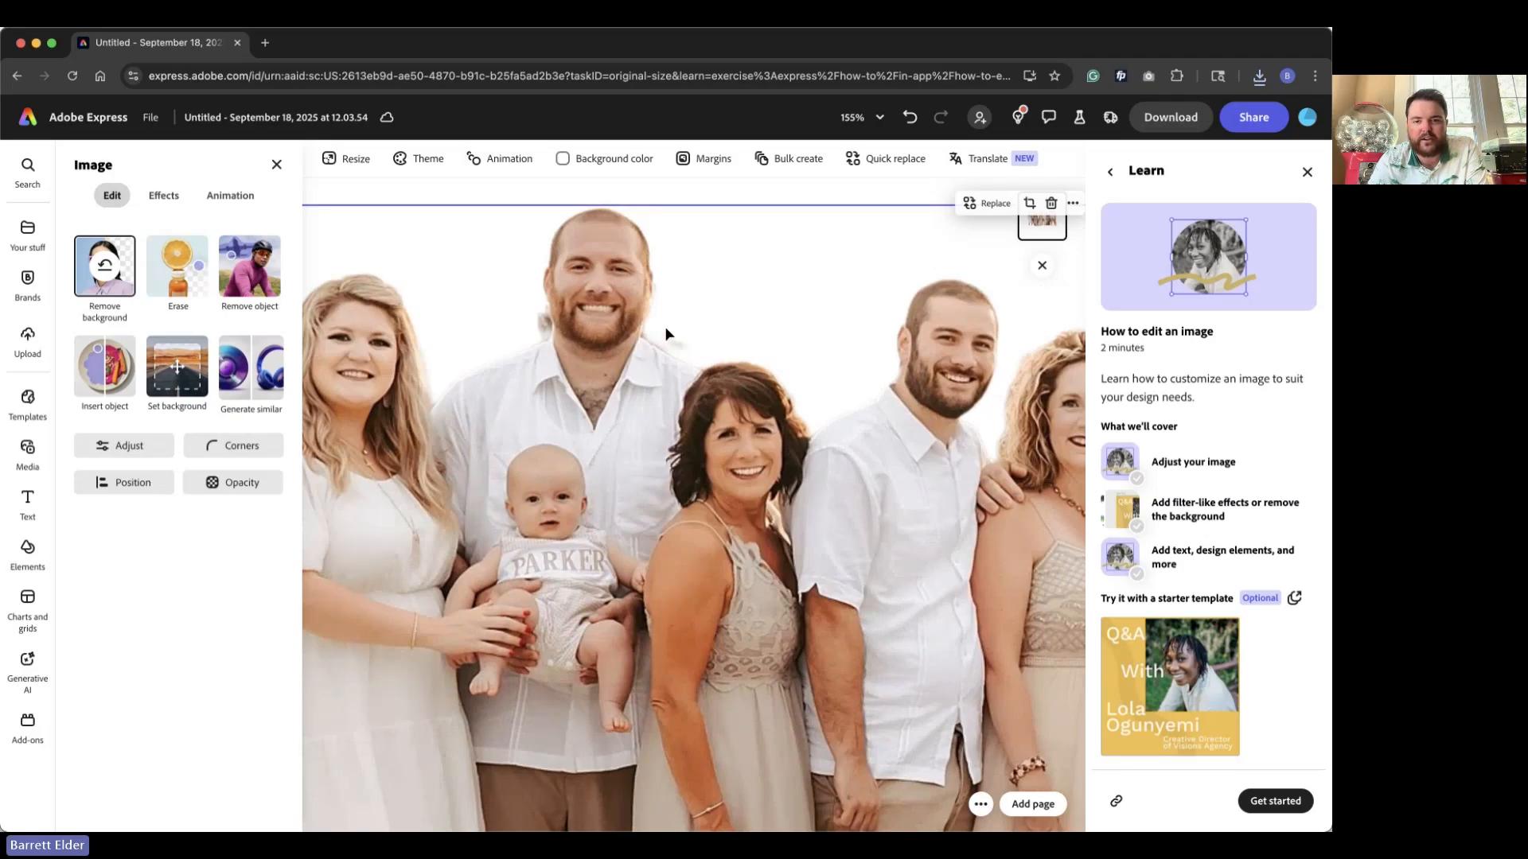
scroll(714, 348, "right", 5)
scroll(716, 353, "right", 3)
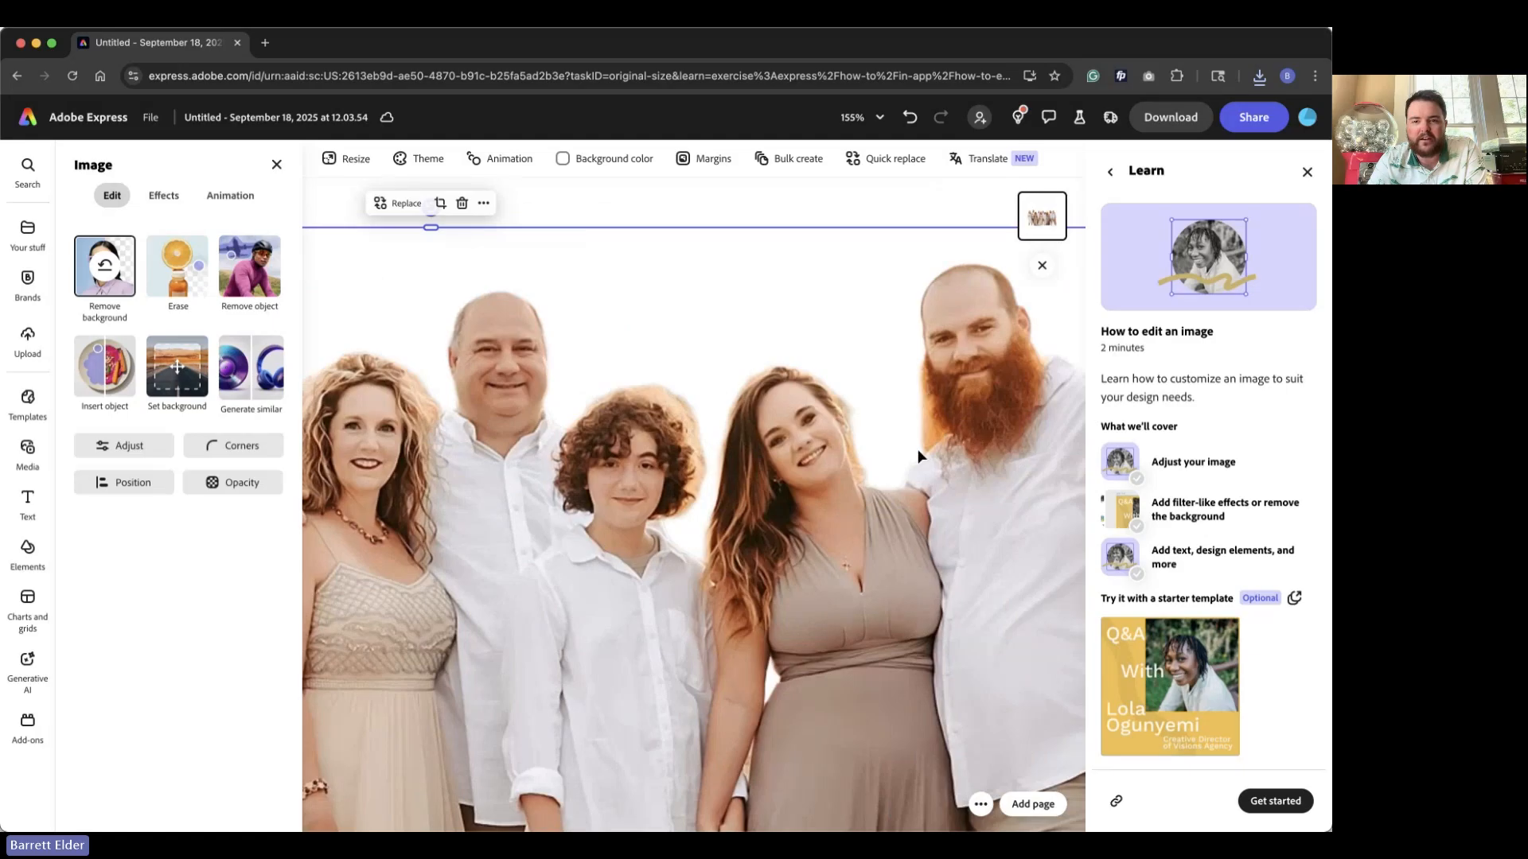
left_click(182, 289)
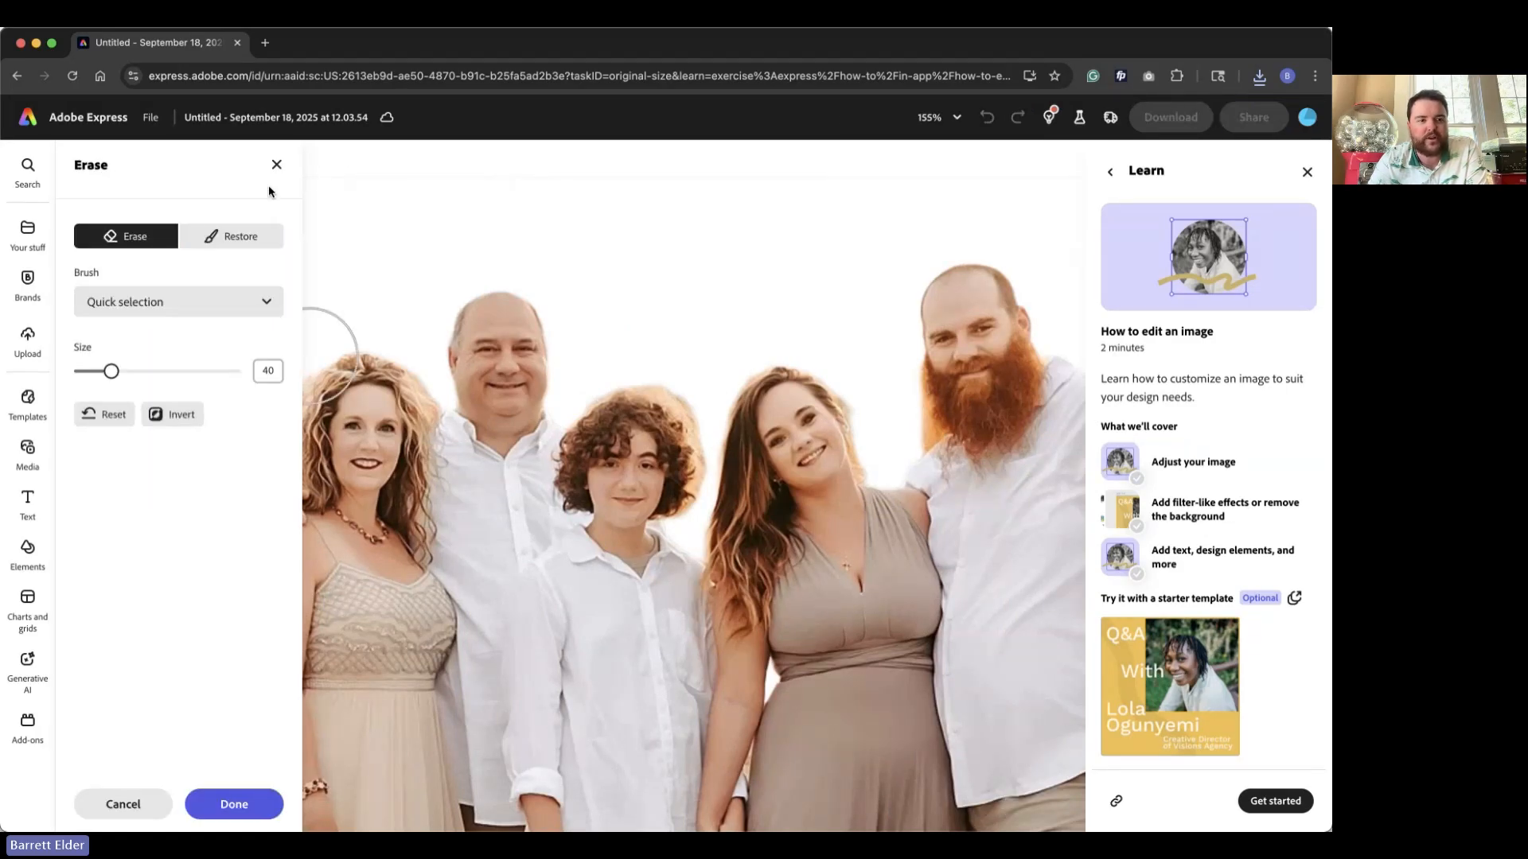
left_click(279, 161)
left_click(171, 269)
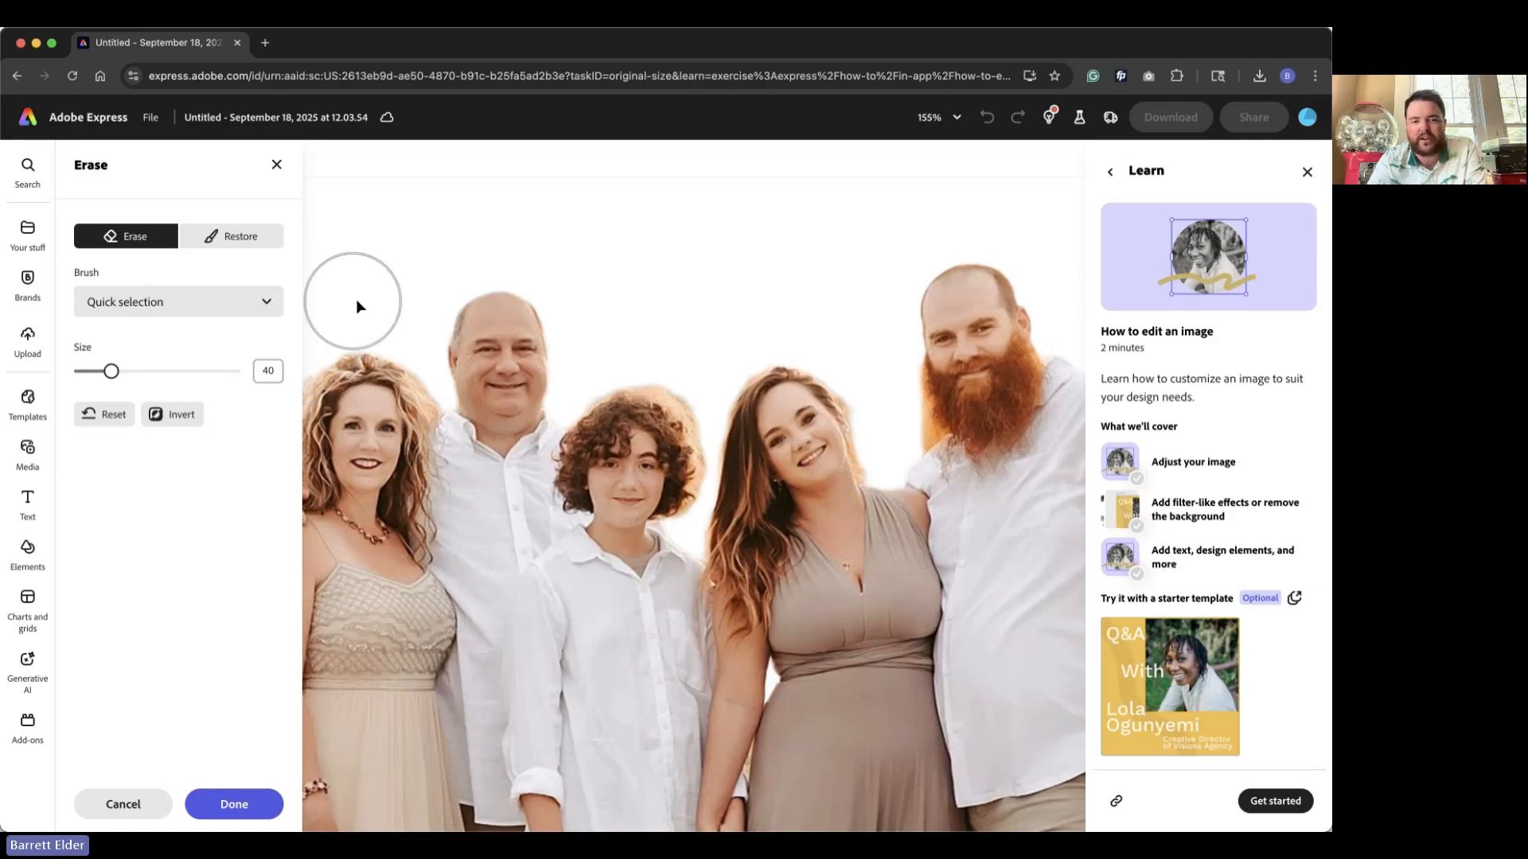
left_click(686, 356)
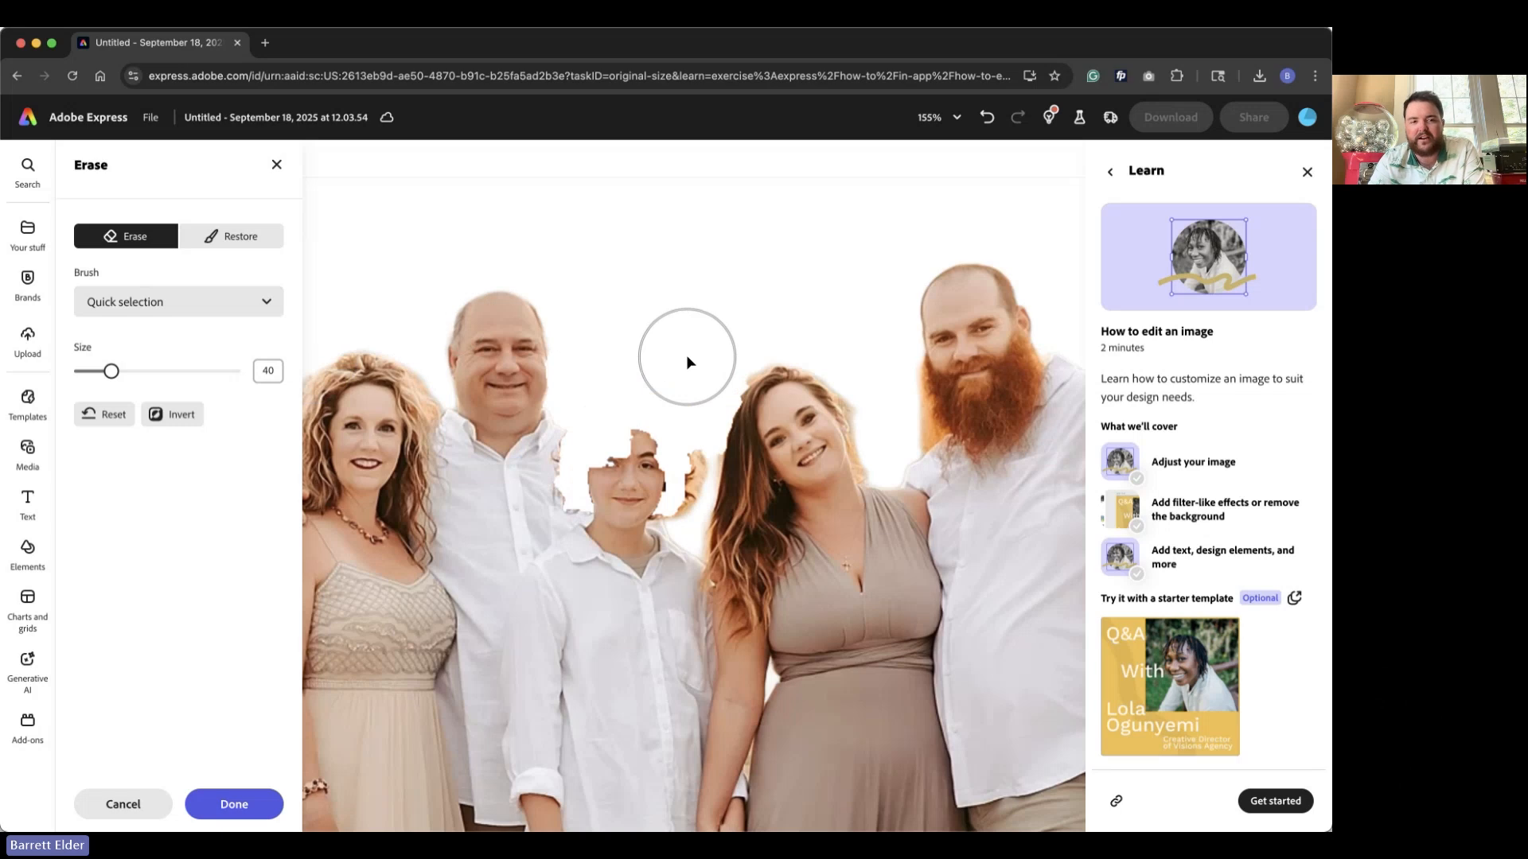
key("super+z")
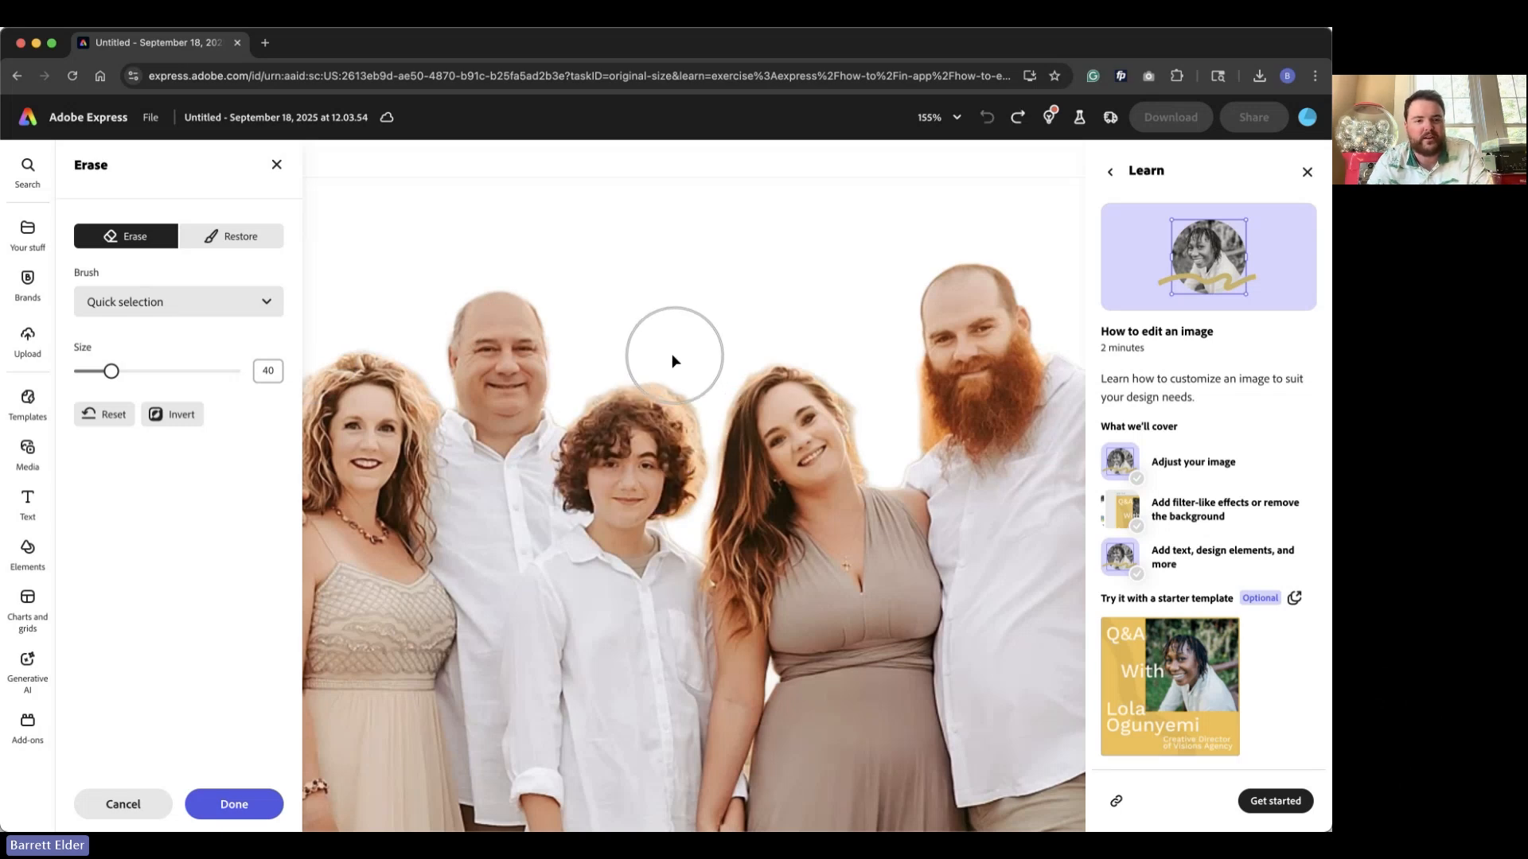
Erase the leftover background above the curly-haired boy's hair using the Circle brush, and close the Erase tool.
left_click(253, 303)
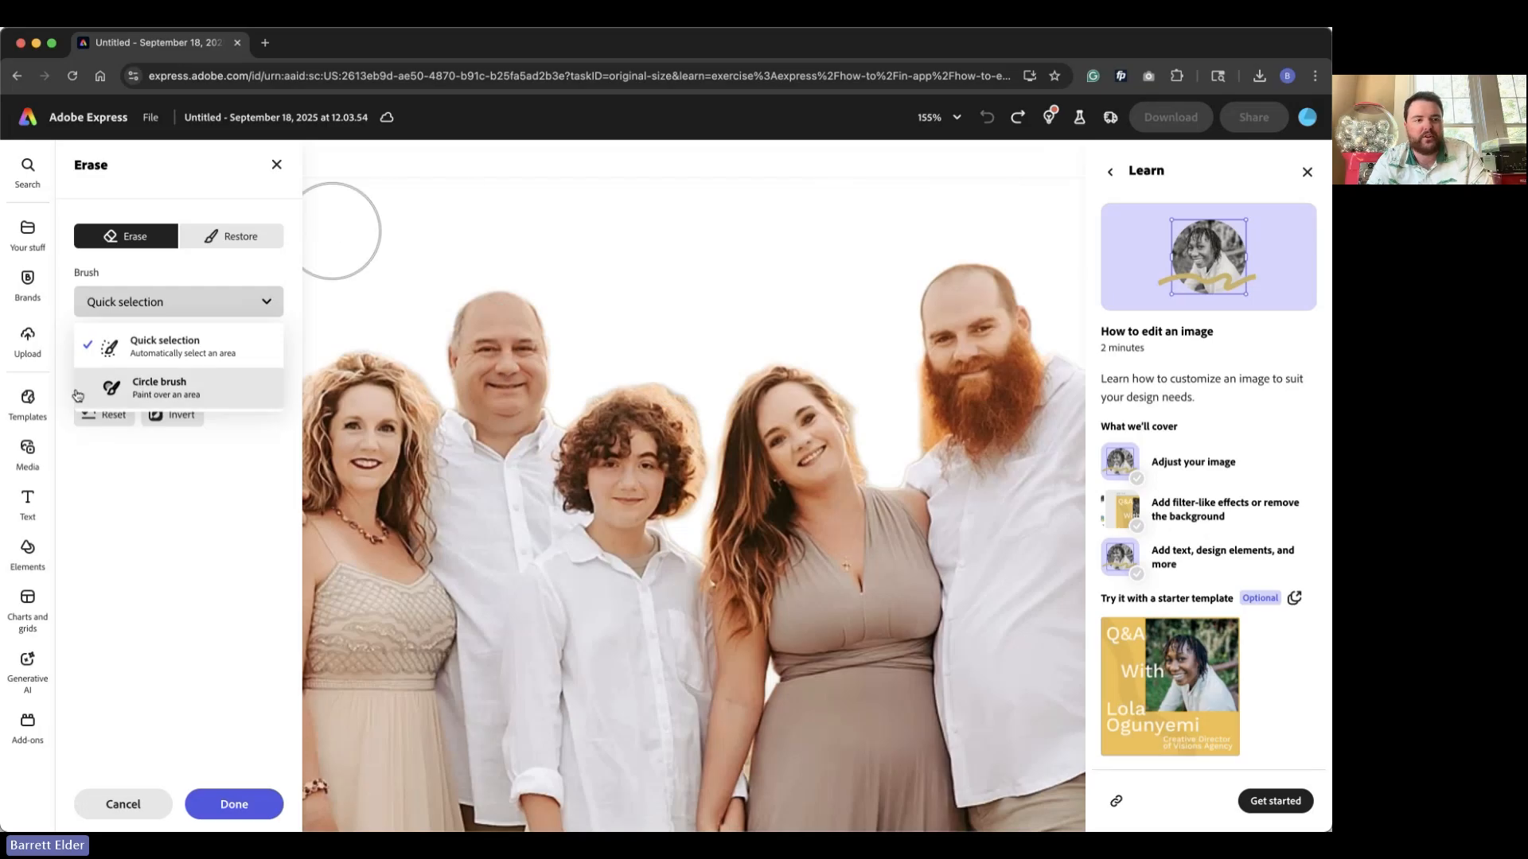
left_click(168, 390)
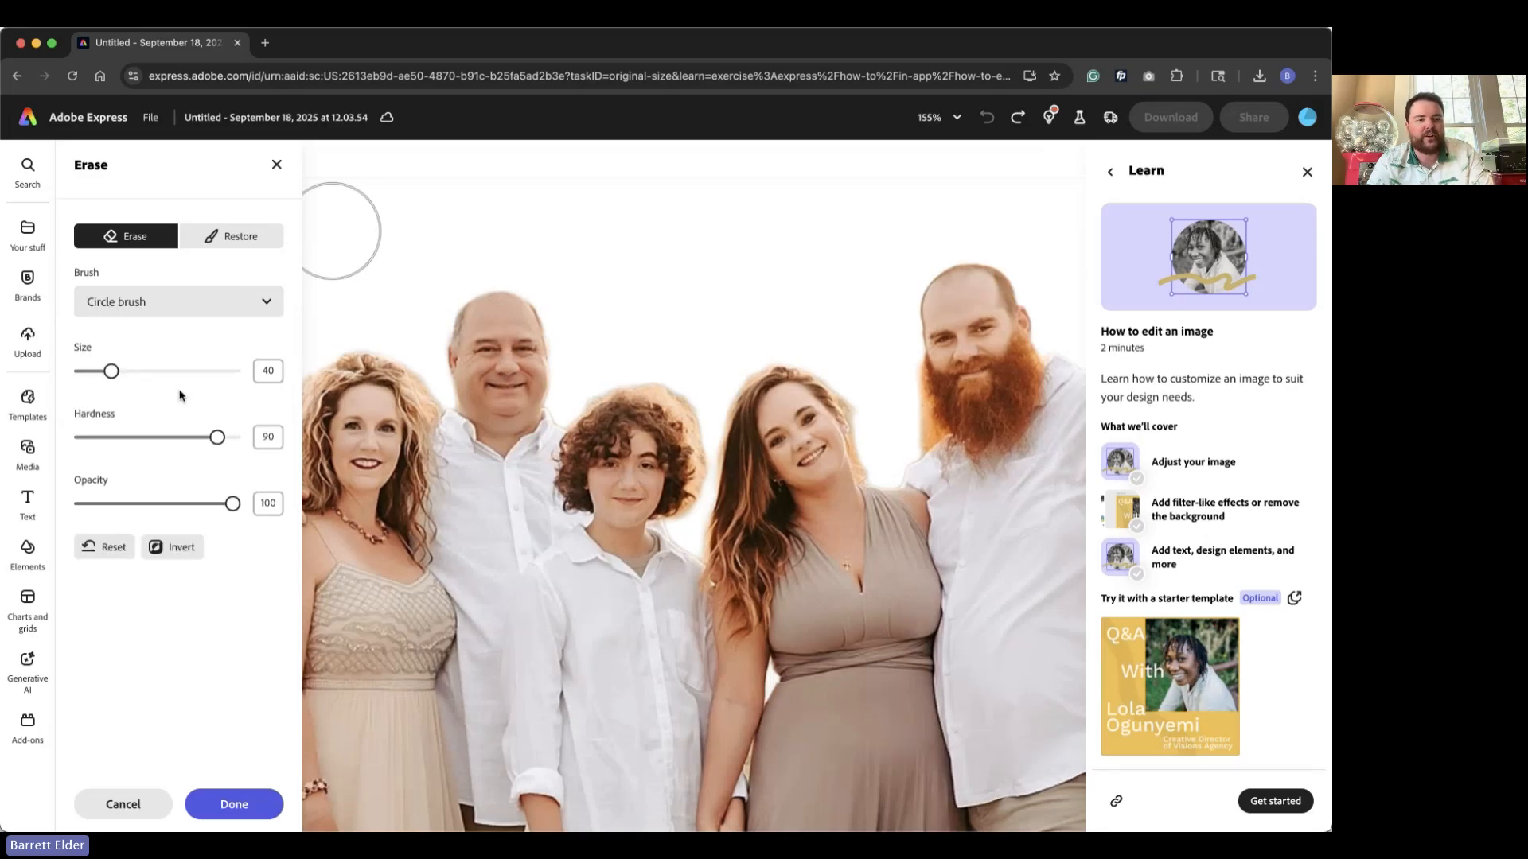
left_click(681, 355)
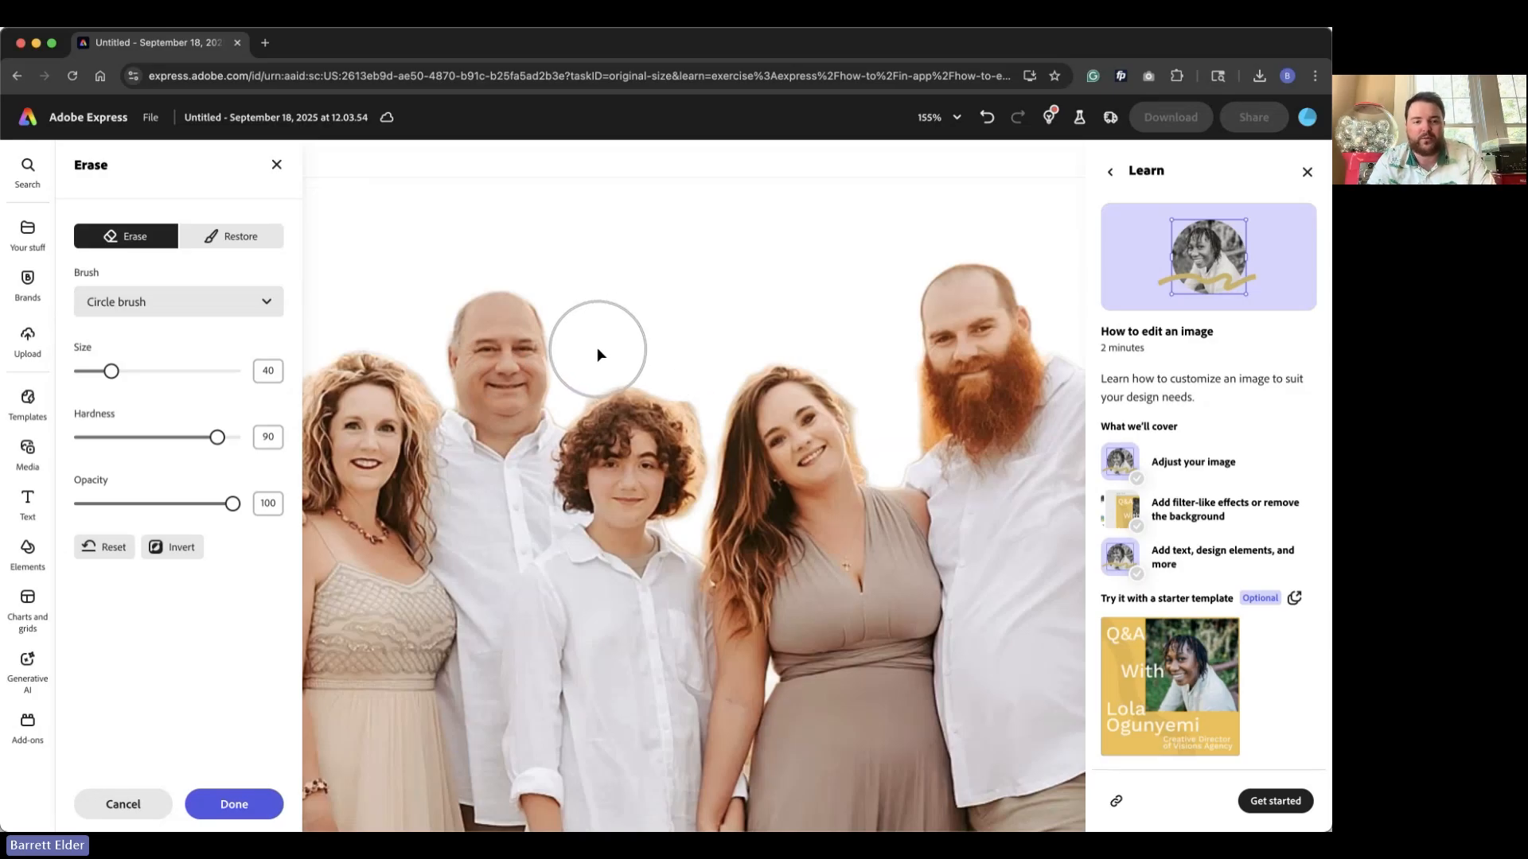
scroll(624, 334, "down", 5)
scroll(624, 341, "down", 3)
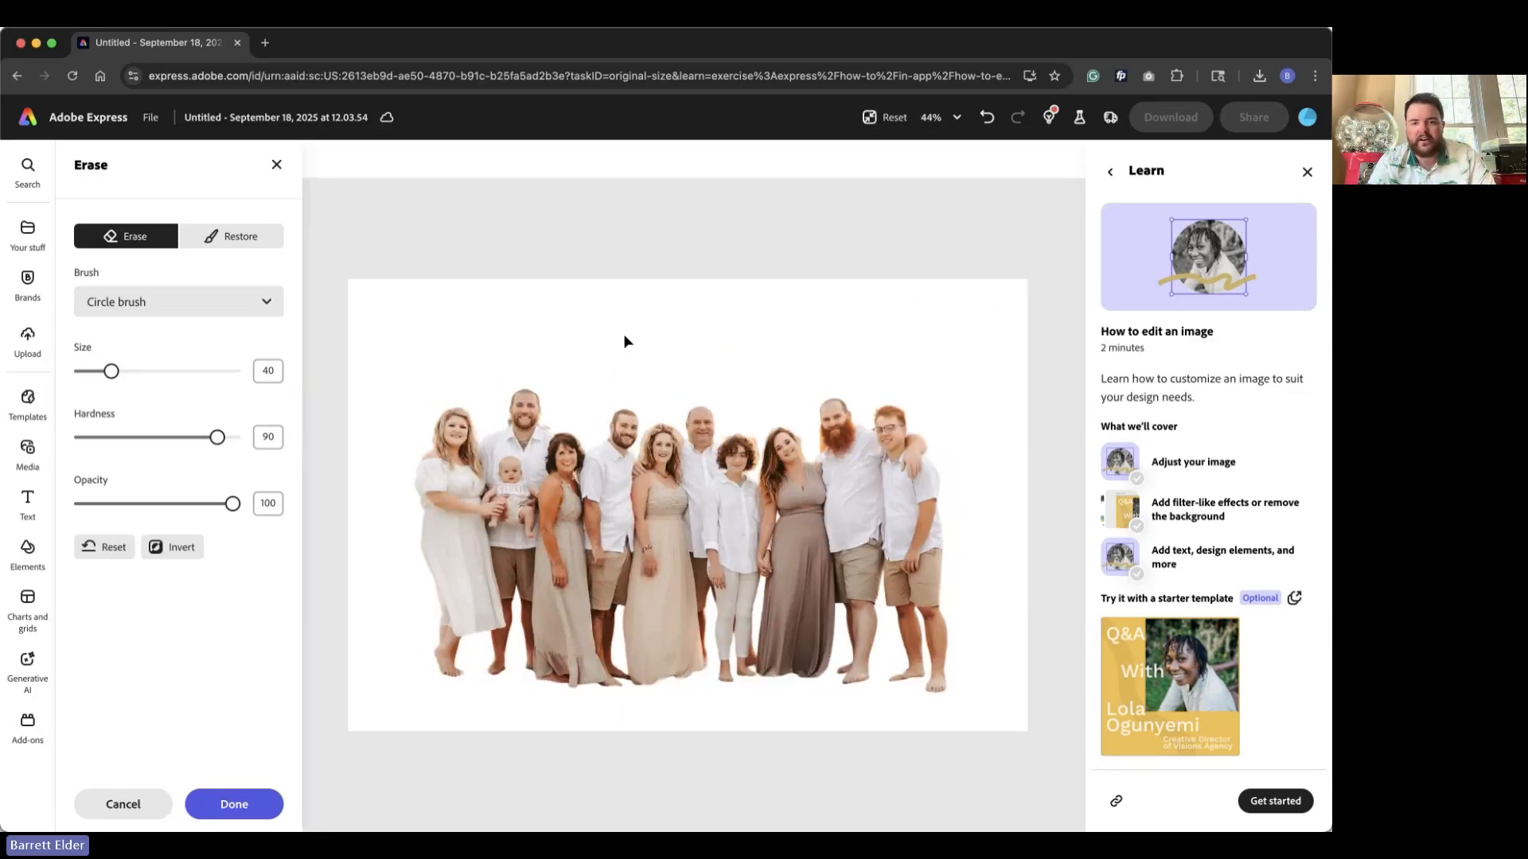
left_click(276, 165)
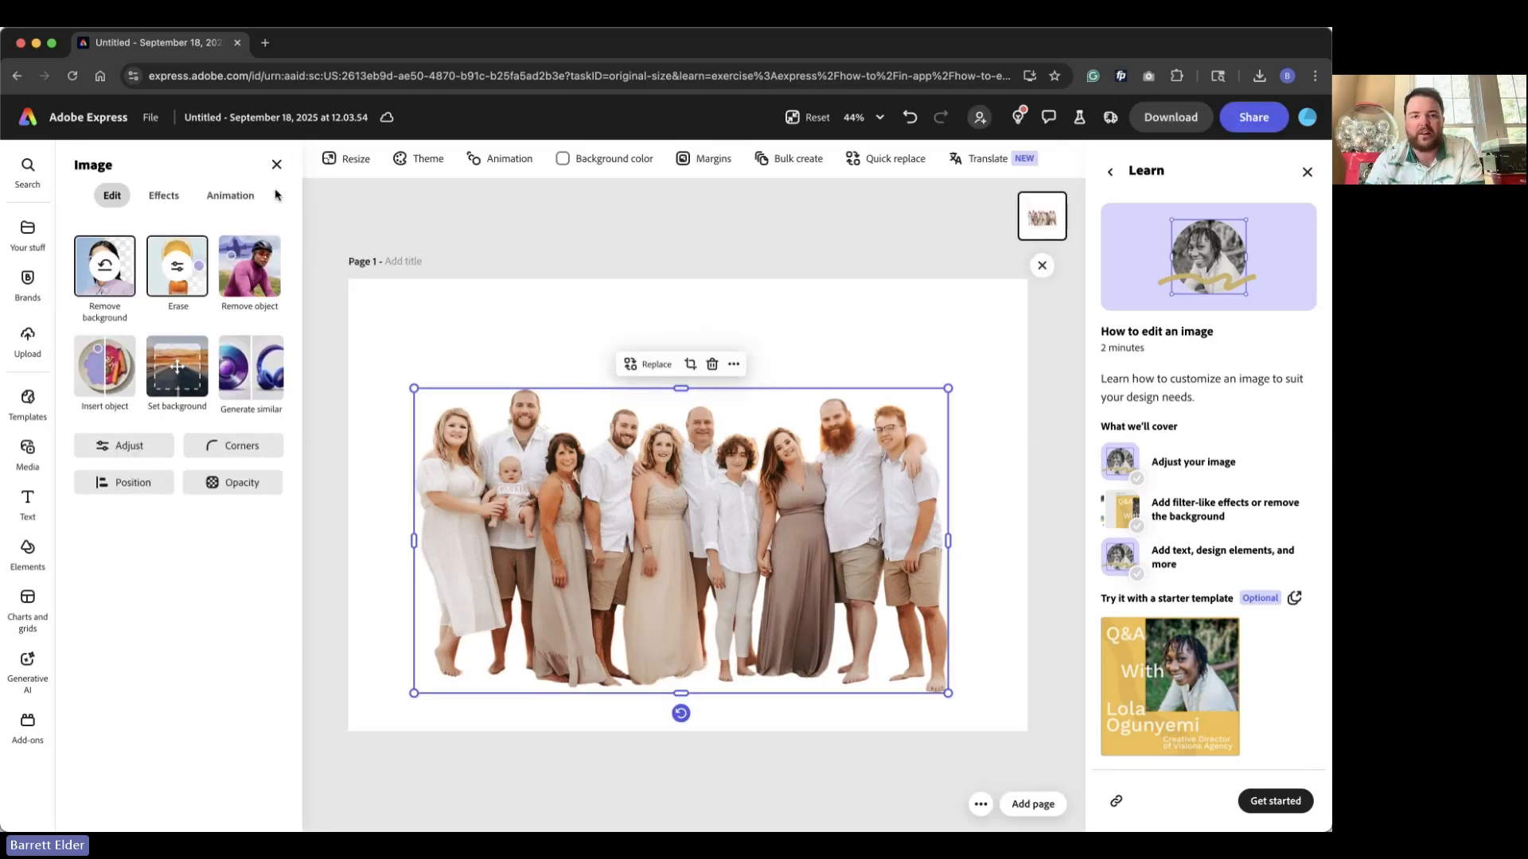
Return to the home page and start an original image edit from the campus bell tower photo.
left_click(276, 164)
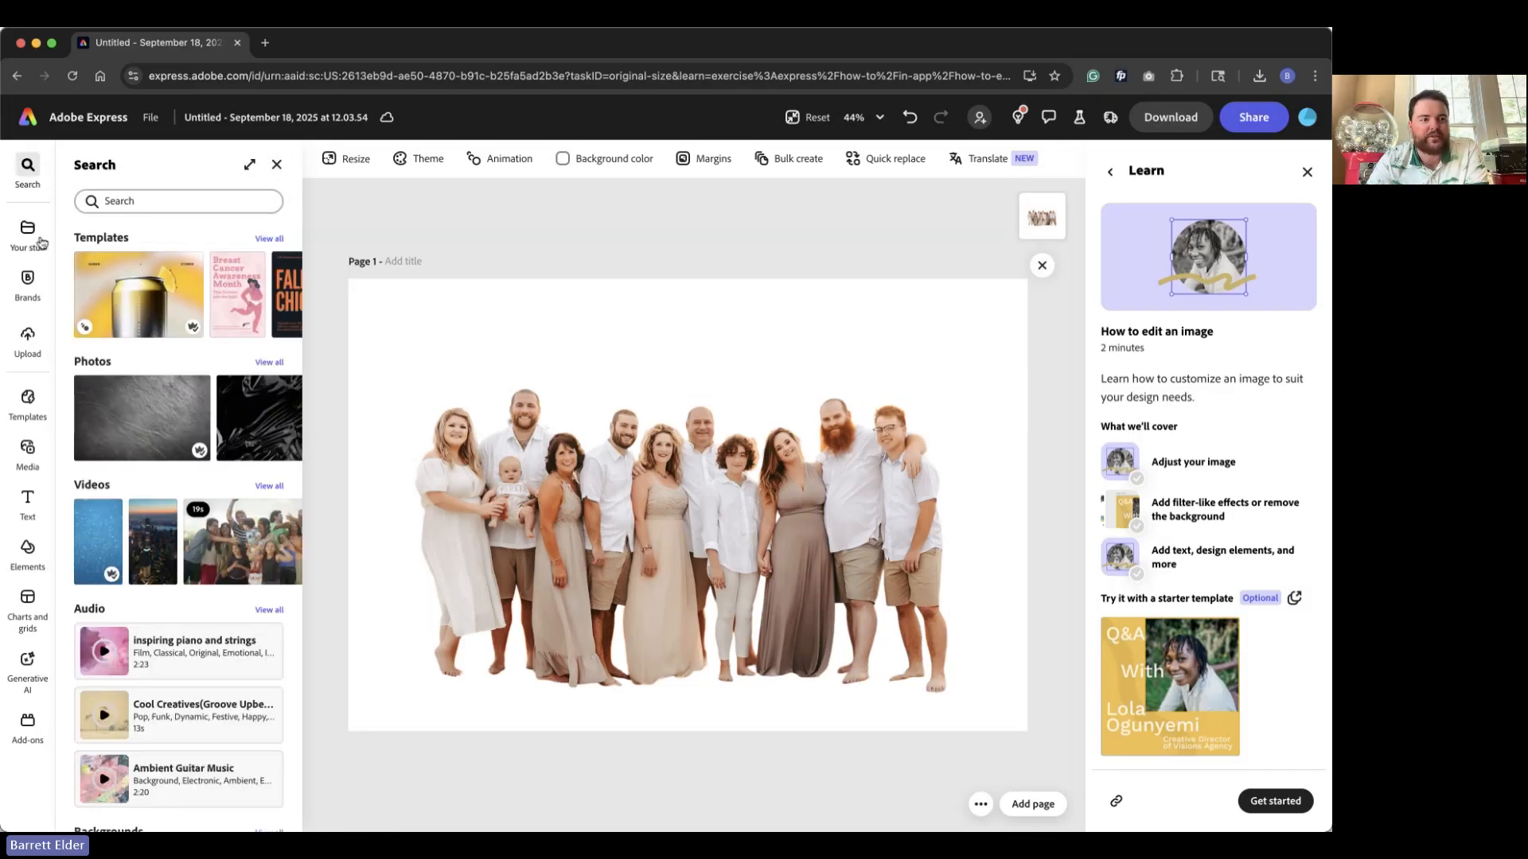
left_click(32, 119)
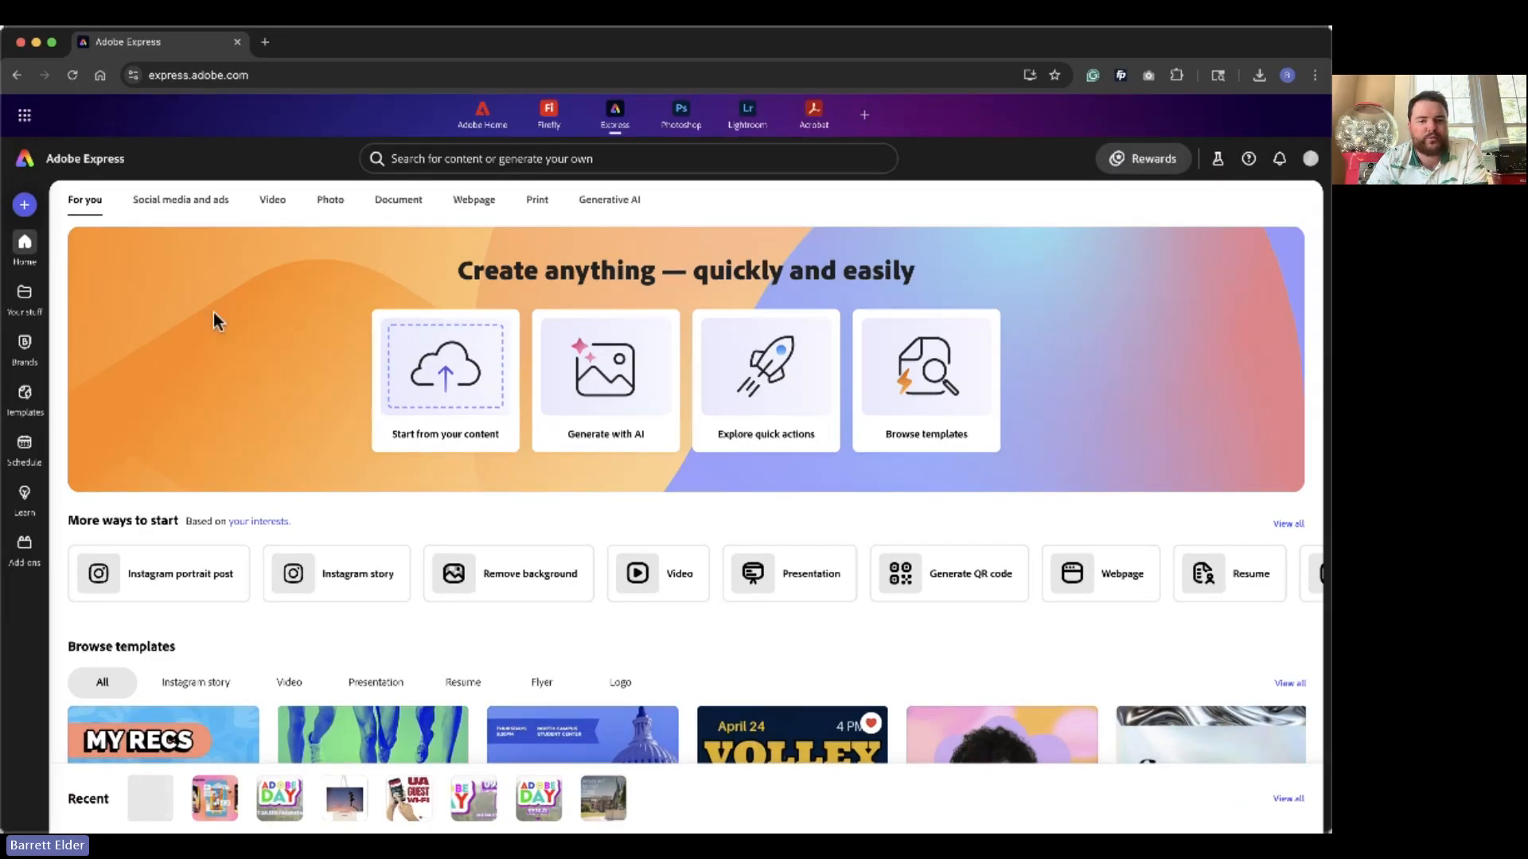
left_click(465, 374)
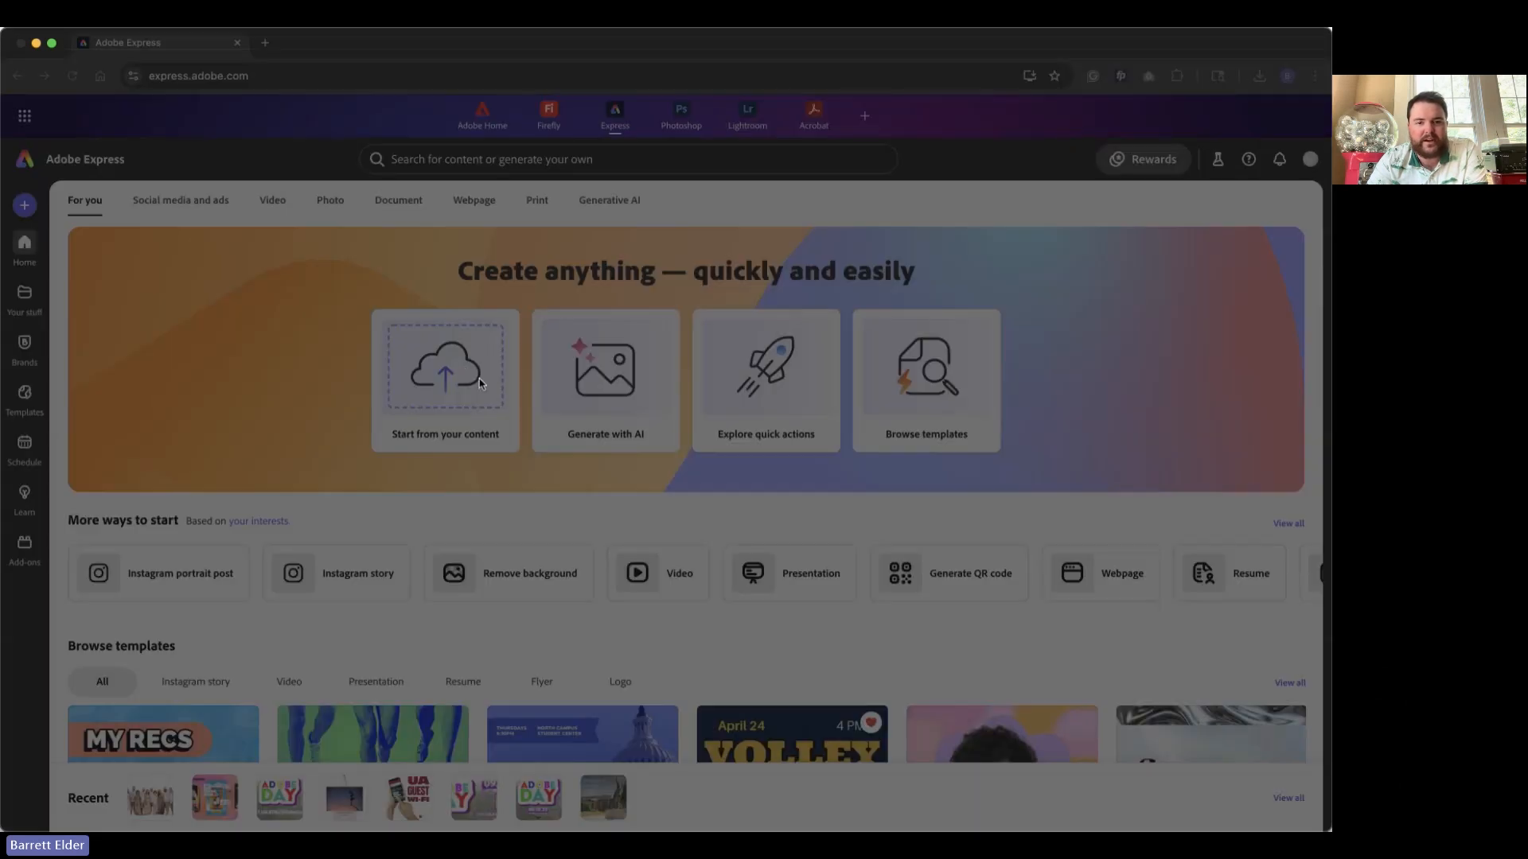
double_click(569, 370)
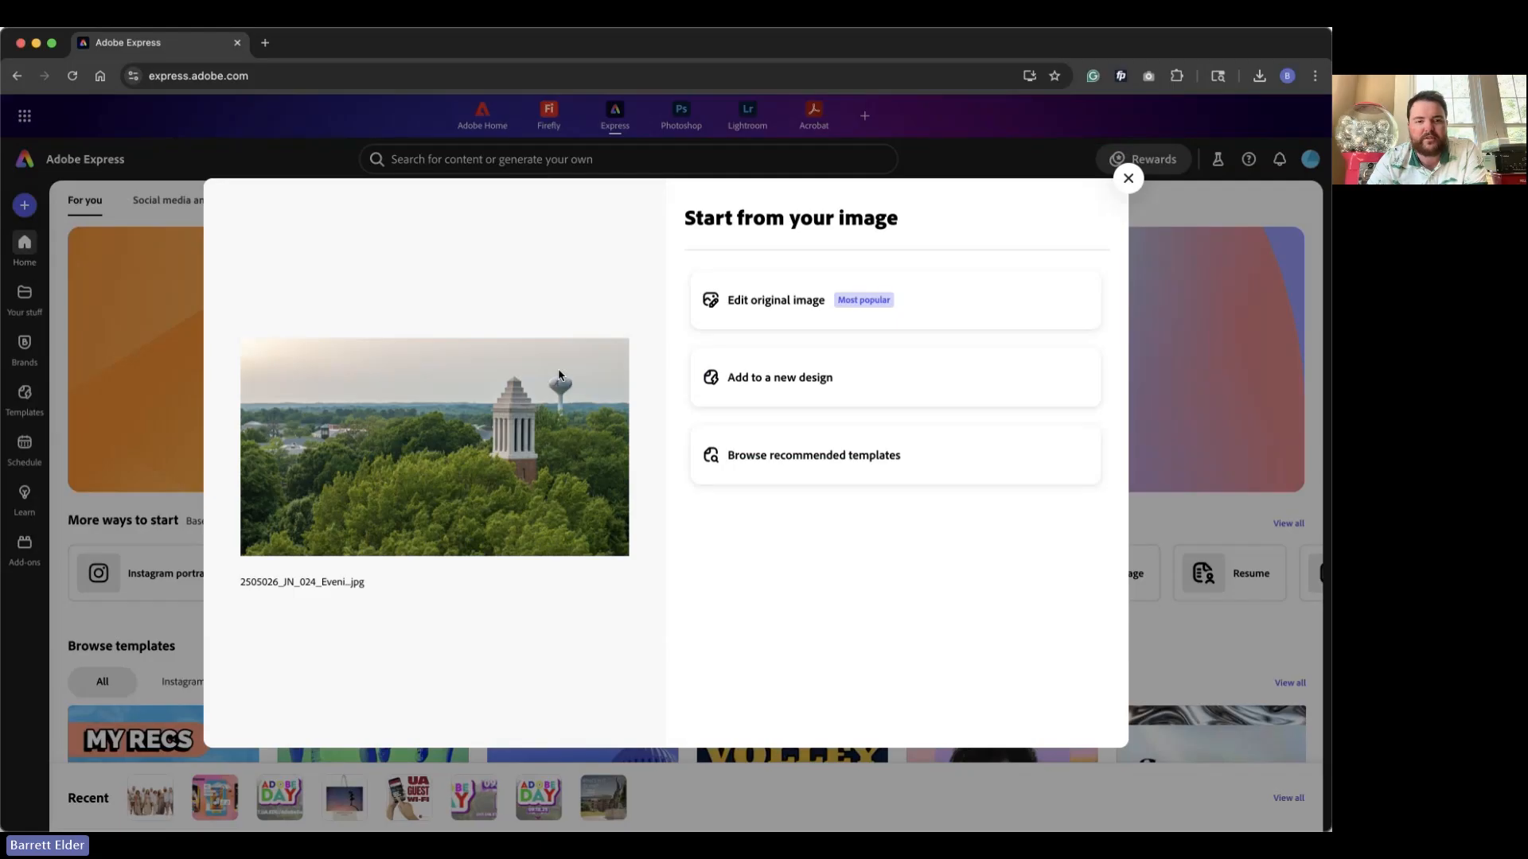
left_click(790, 309)
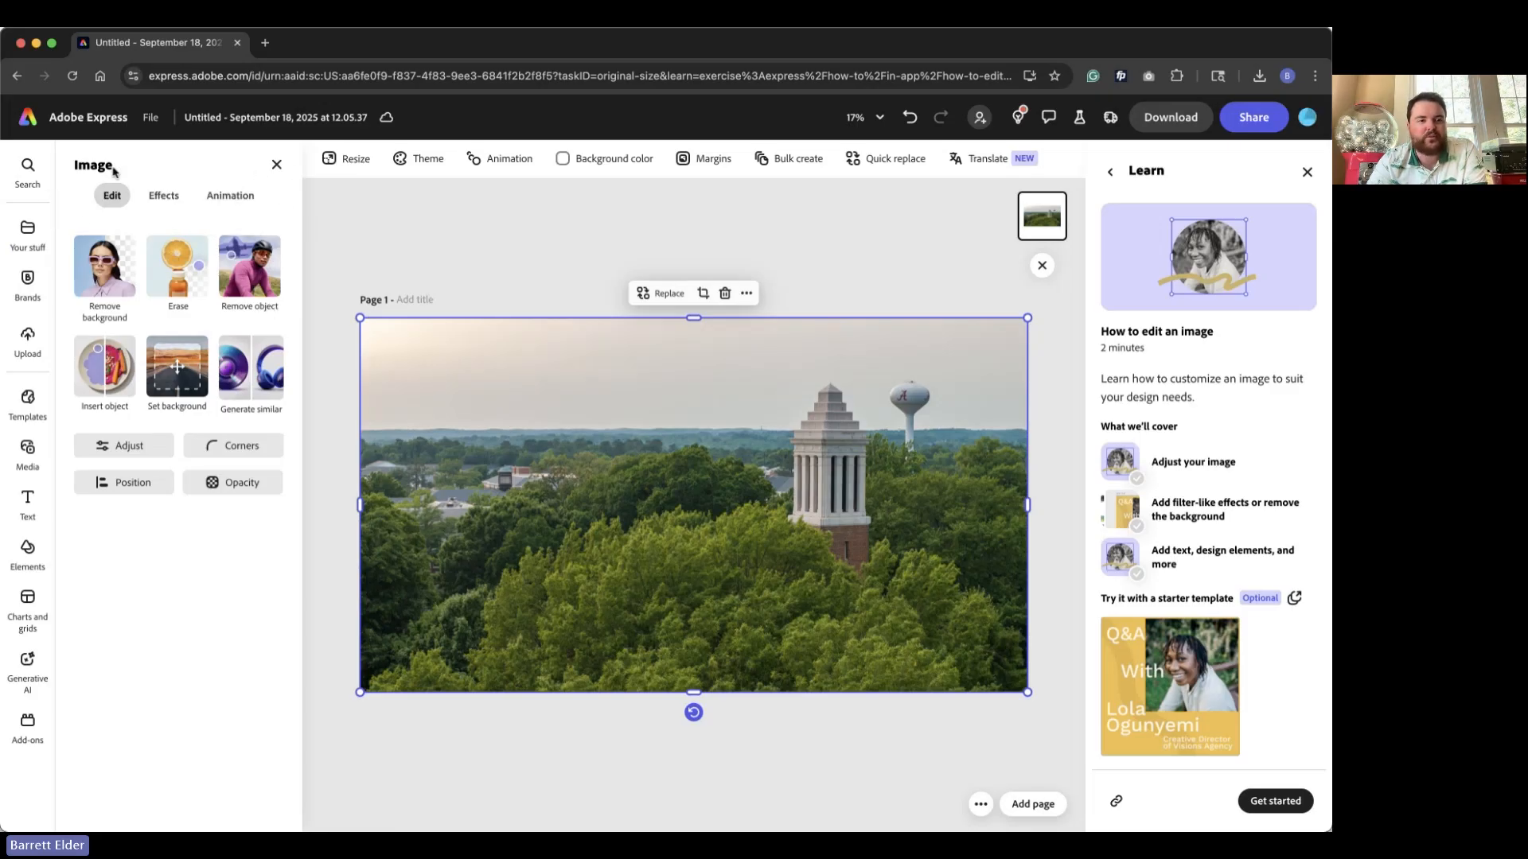
Remove the water tower beside the bell tower with Remove object, using a brush size of 180.
left_click(256, 274)
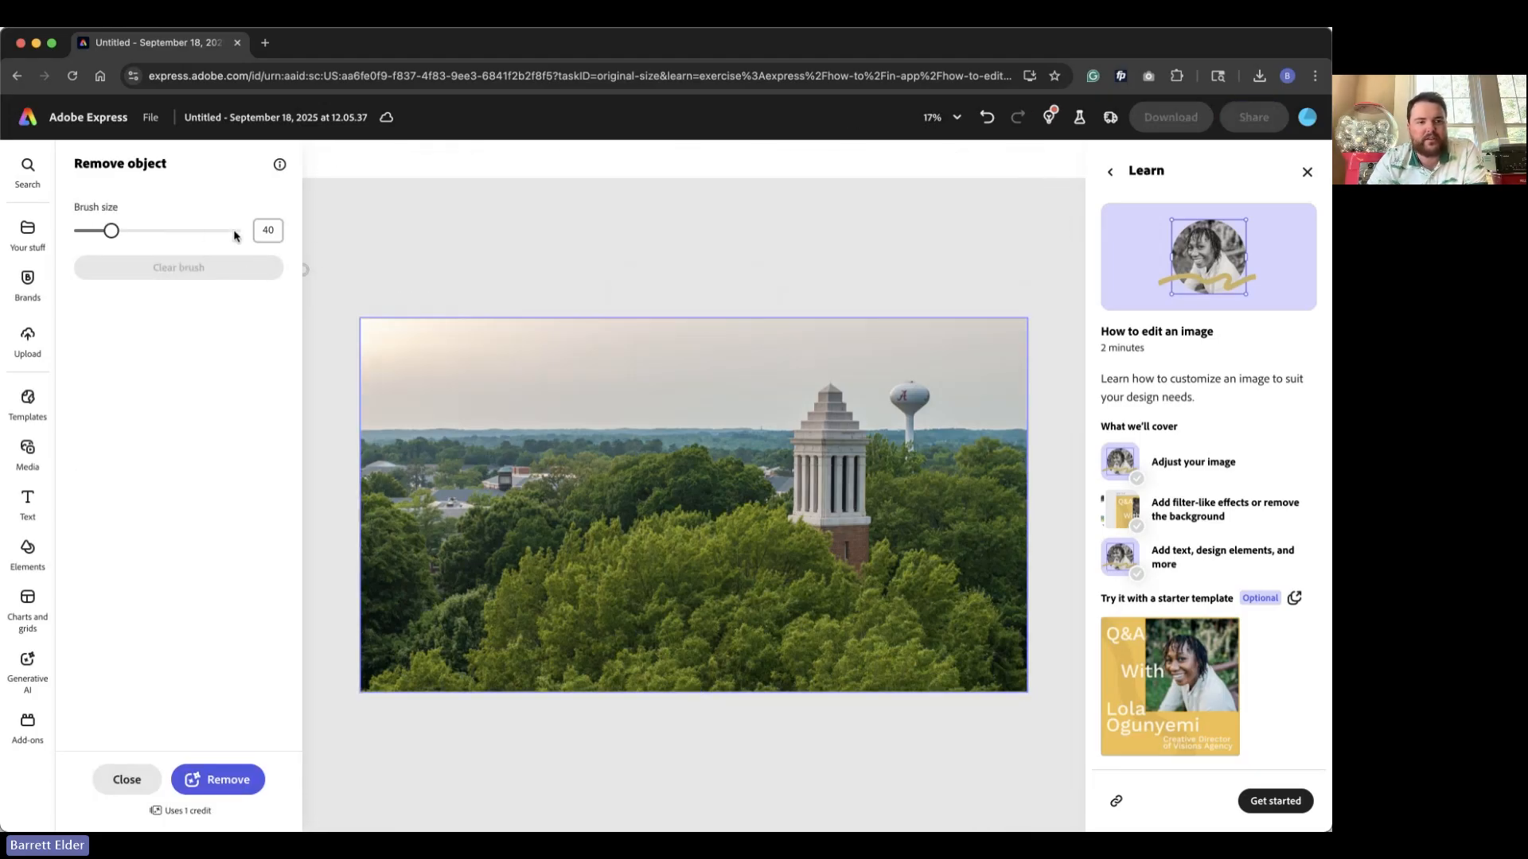
mouse_move(113, 231)
left_mouse_down()
mouse_move(183, 230)
mouse_move(105, 231)
left_mouse_up()
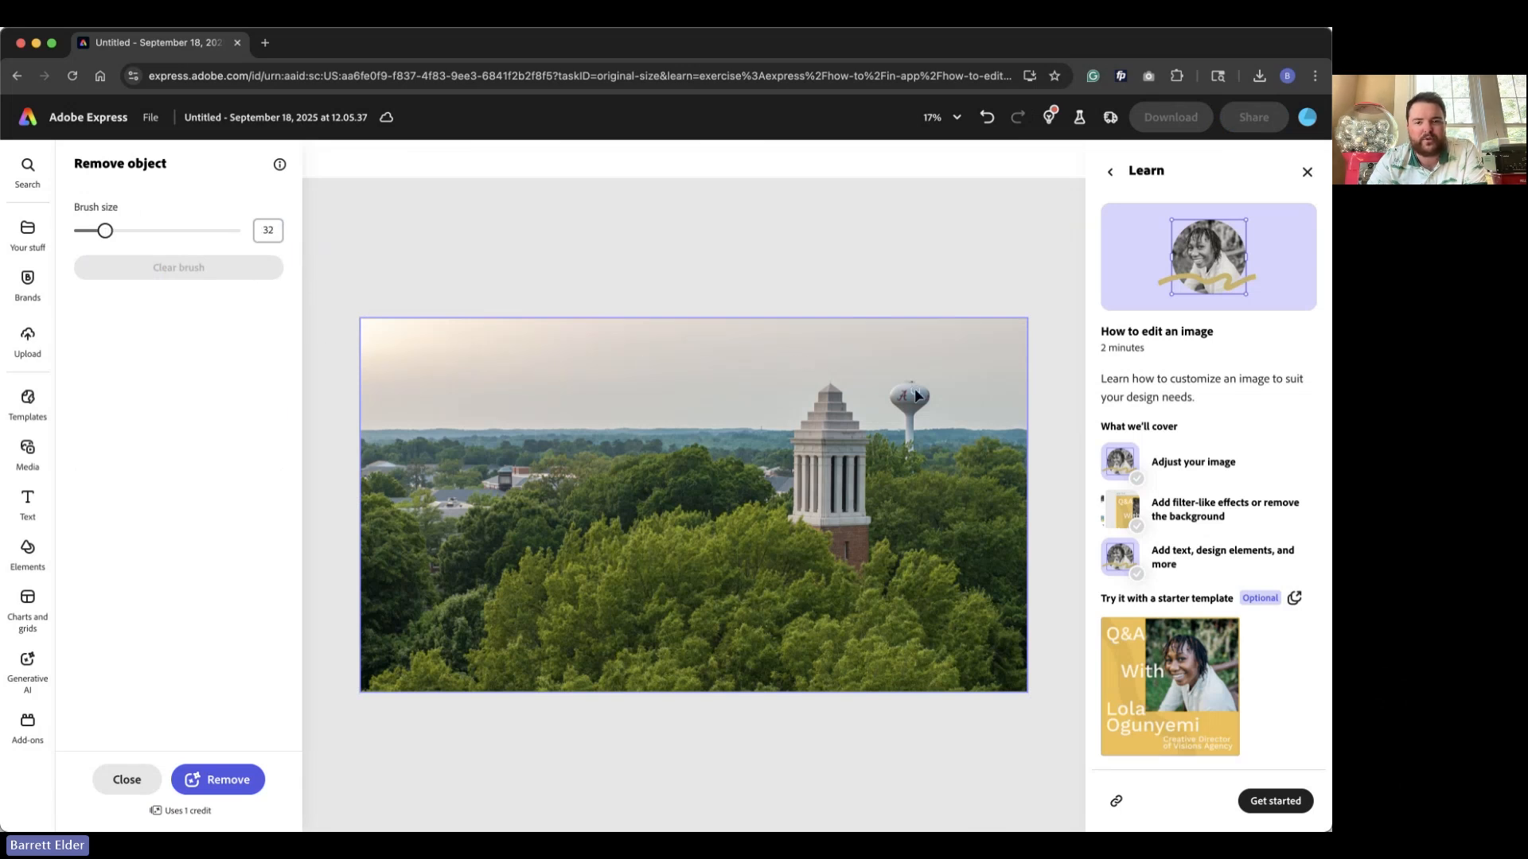
left_click(207, 232)
left_click_drag(225, 234, 217, 231)
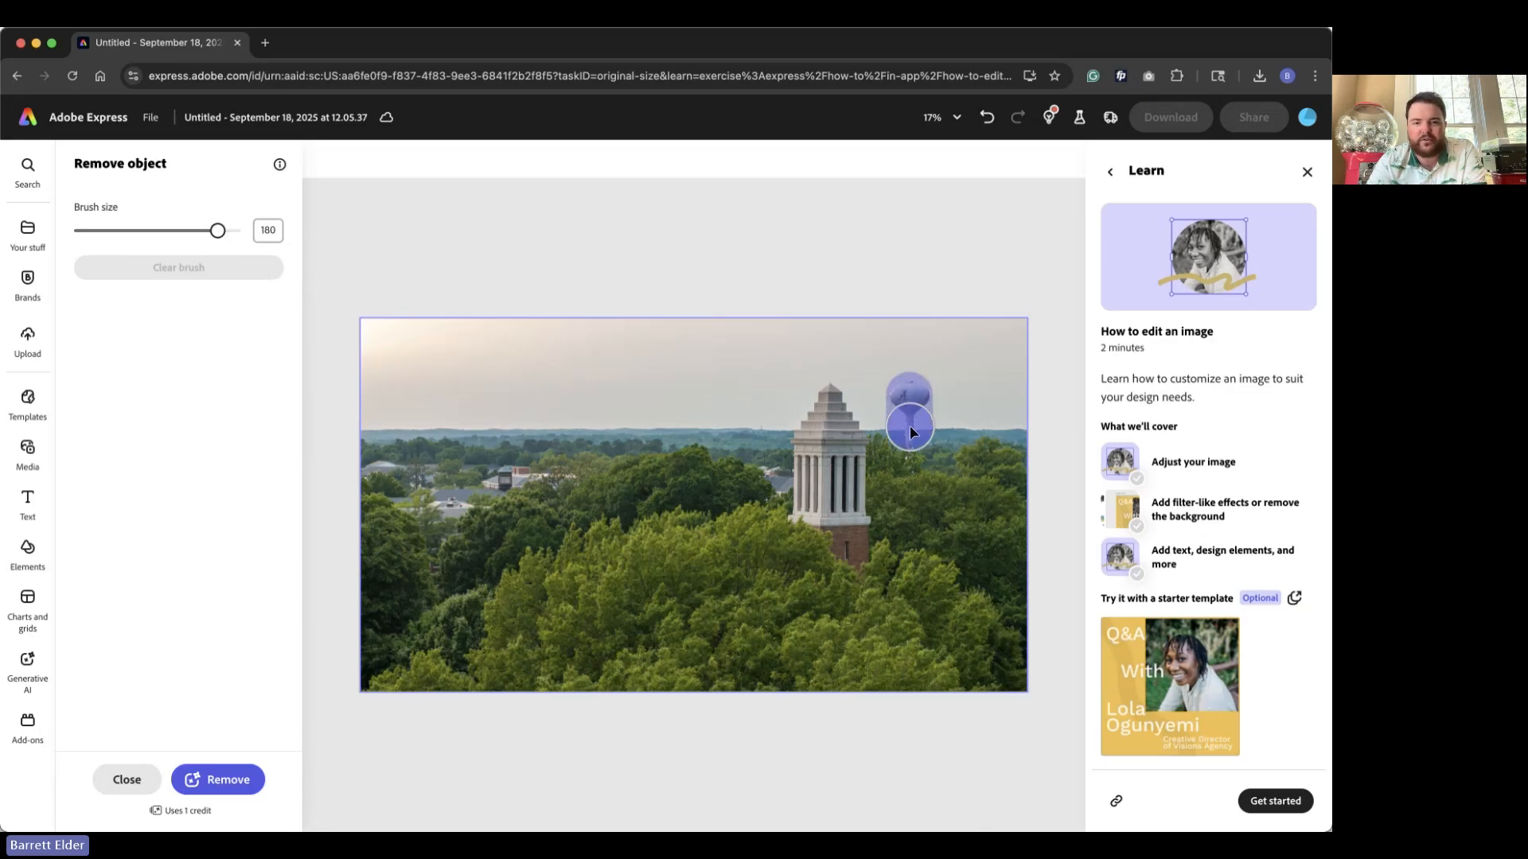
left_click(221, 782)
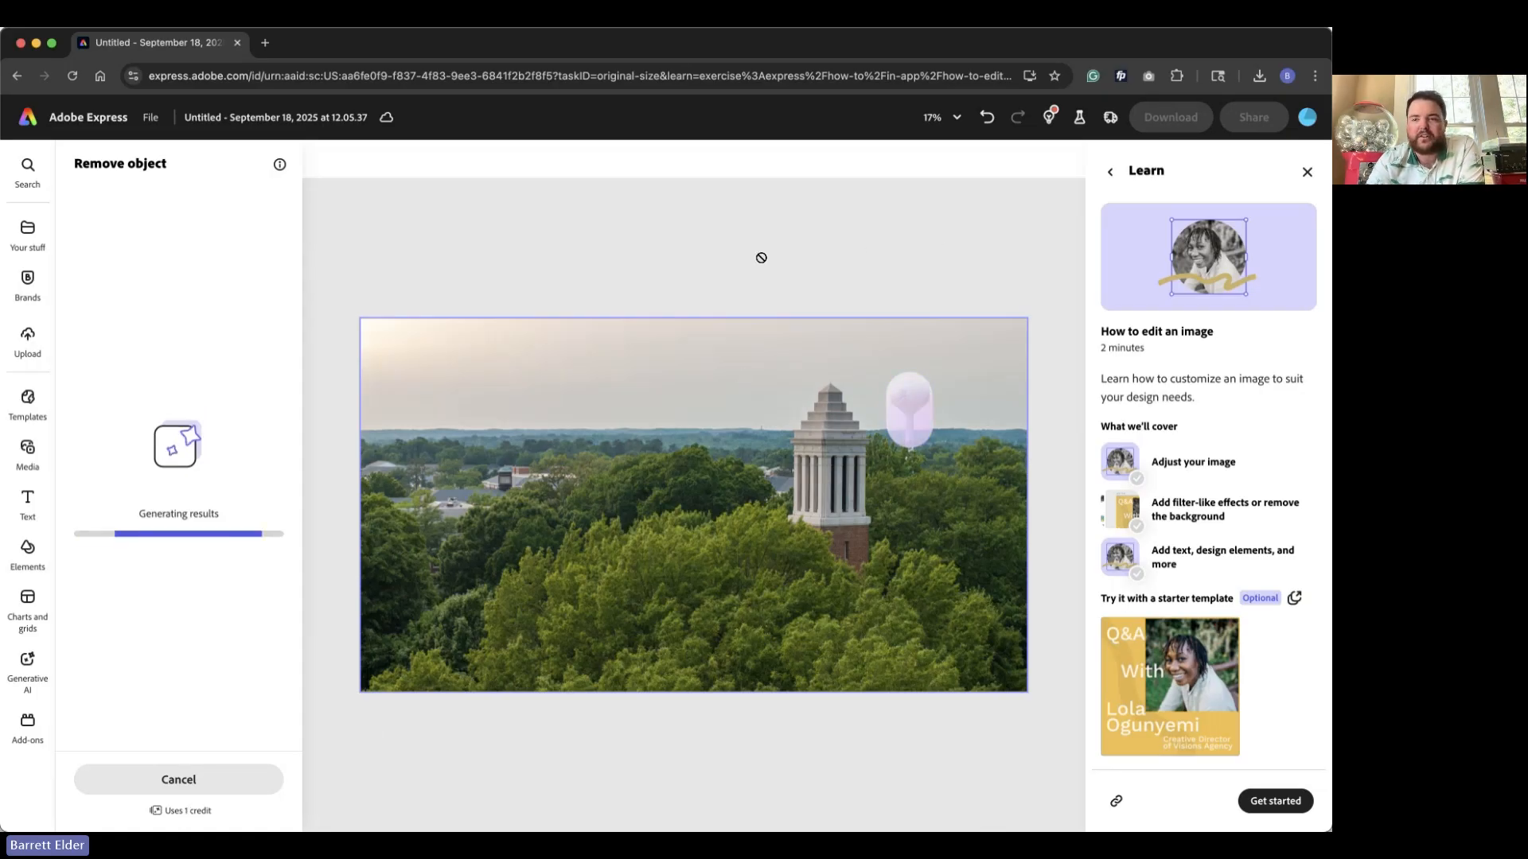
Check the account's remaining generative AI credits and close the account details.
left_click(1308, 119)
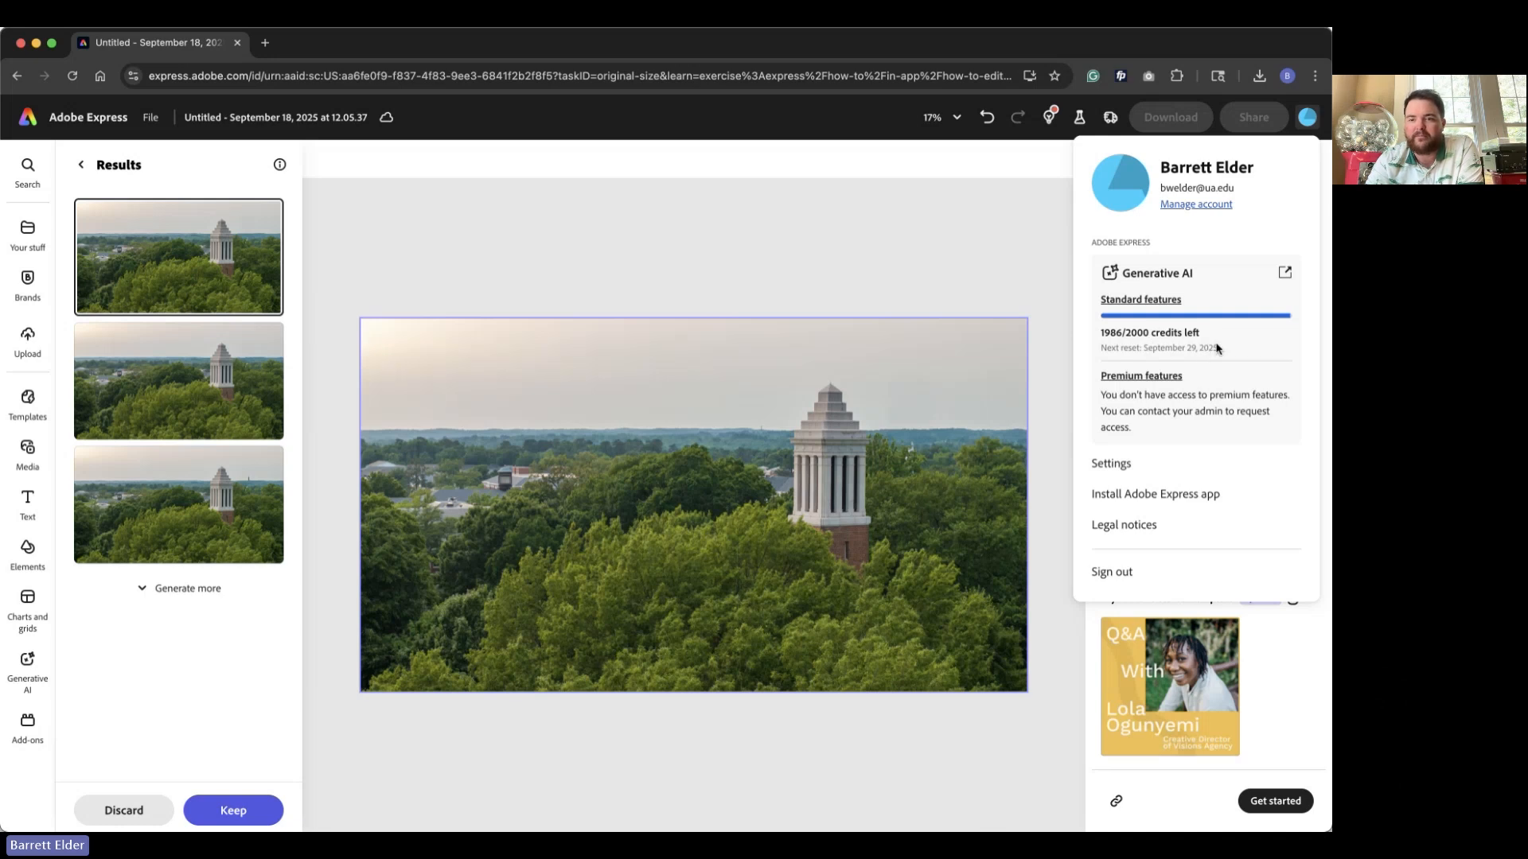
left_click(1312, 121)
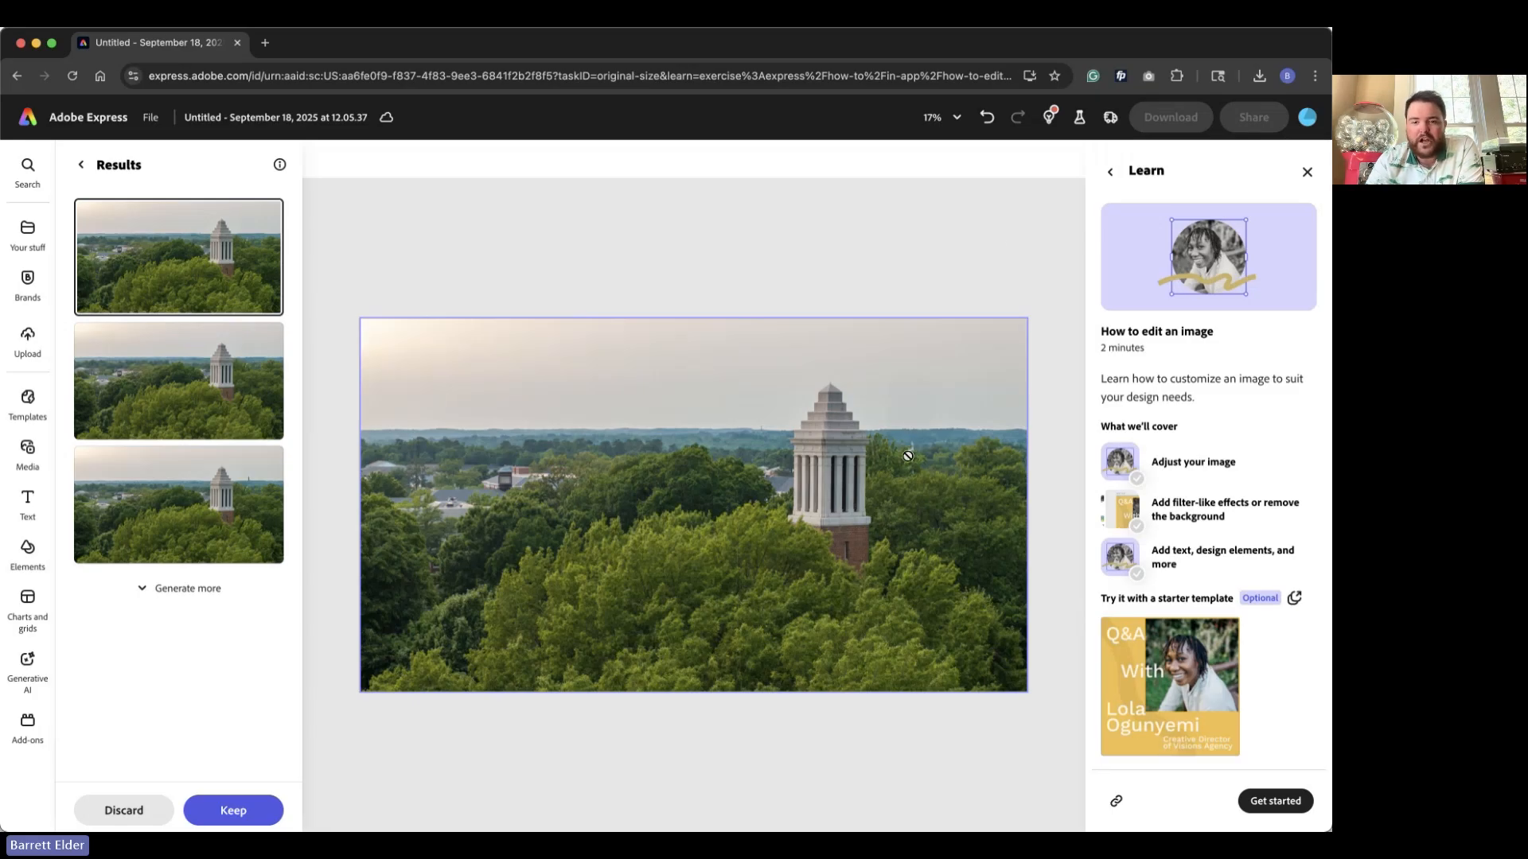
Compare the generated water tower removal results, request more variations, and discard them all.
left_click(179, 408)
left_click(183, 475)
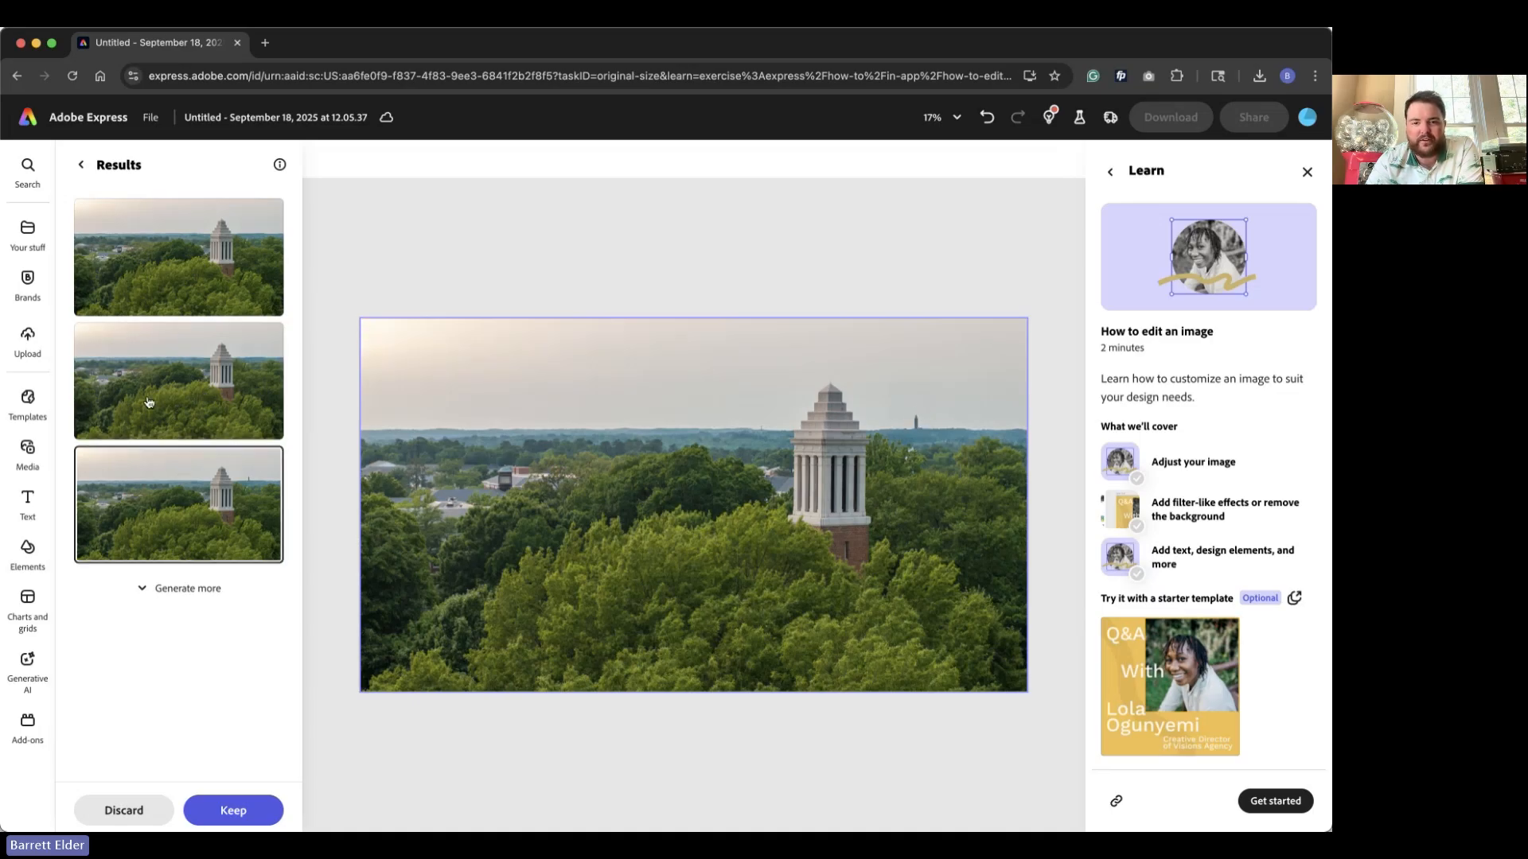
left_click(176, 383)
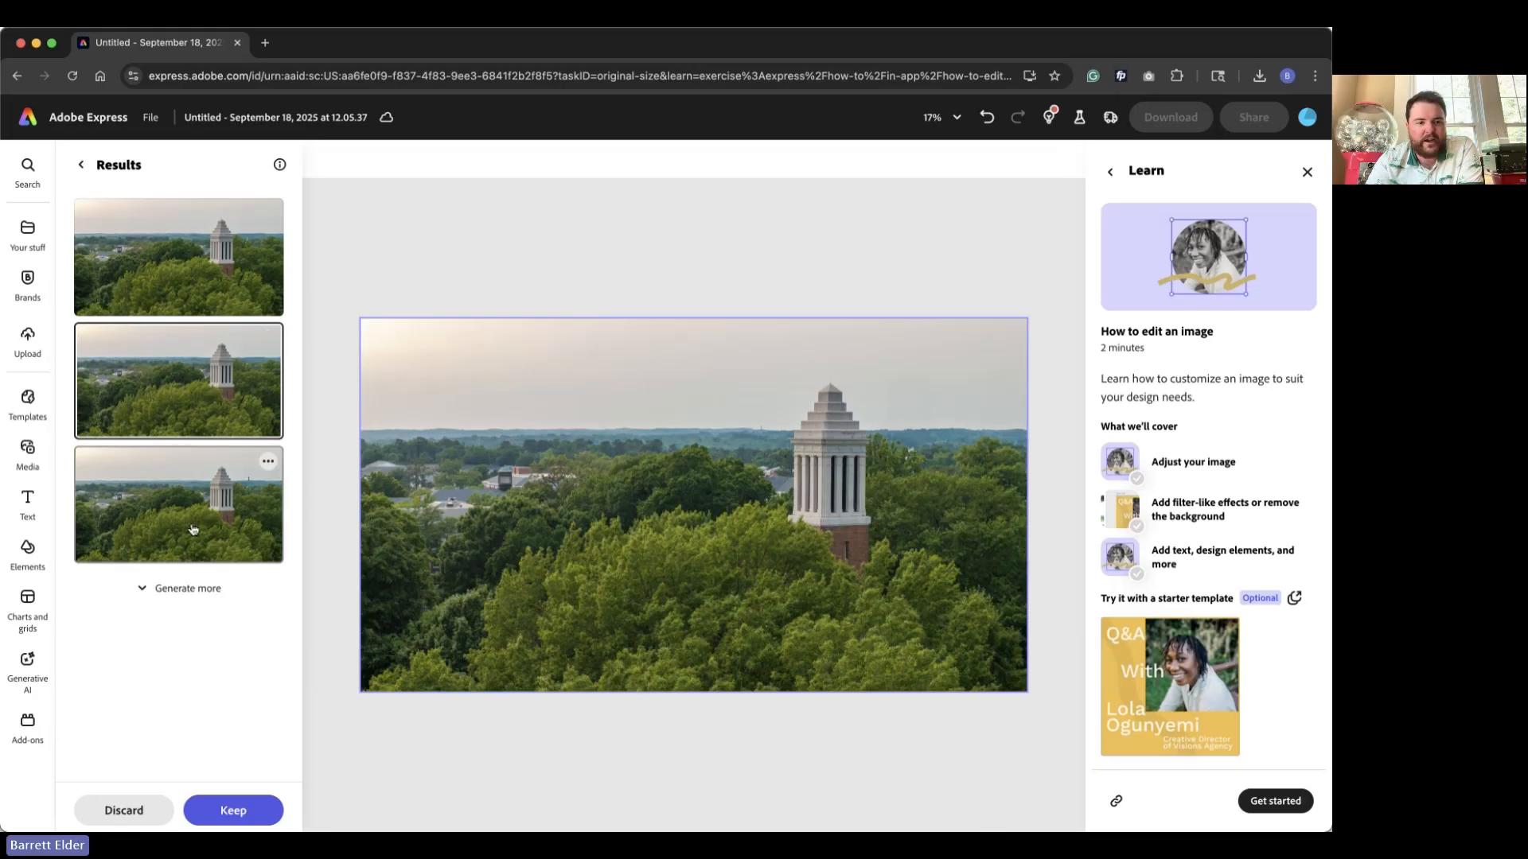
left_click(203, 589)
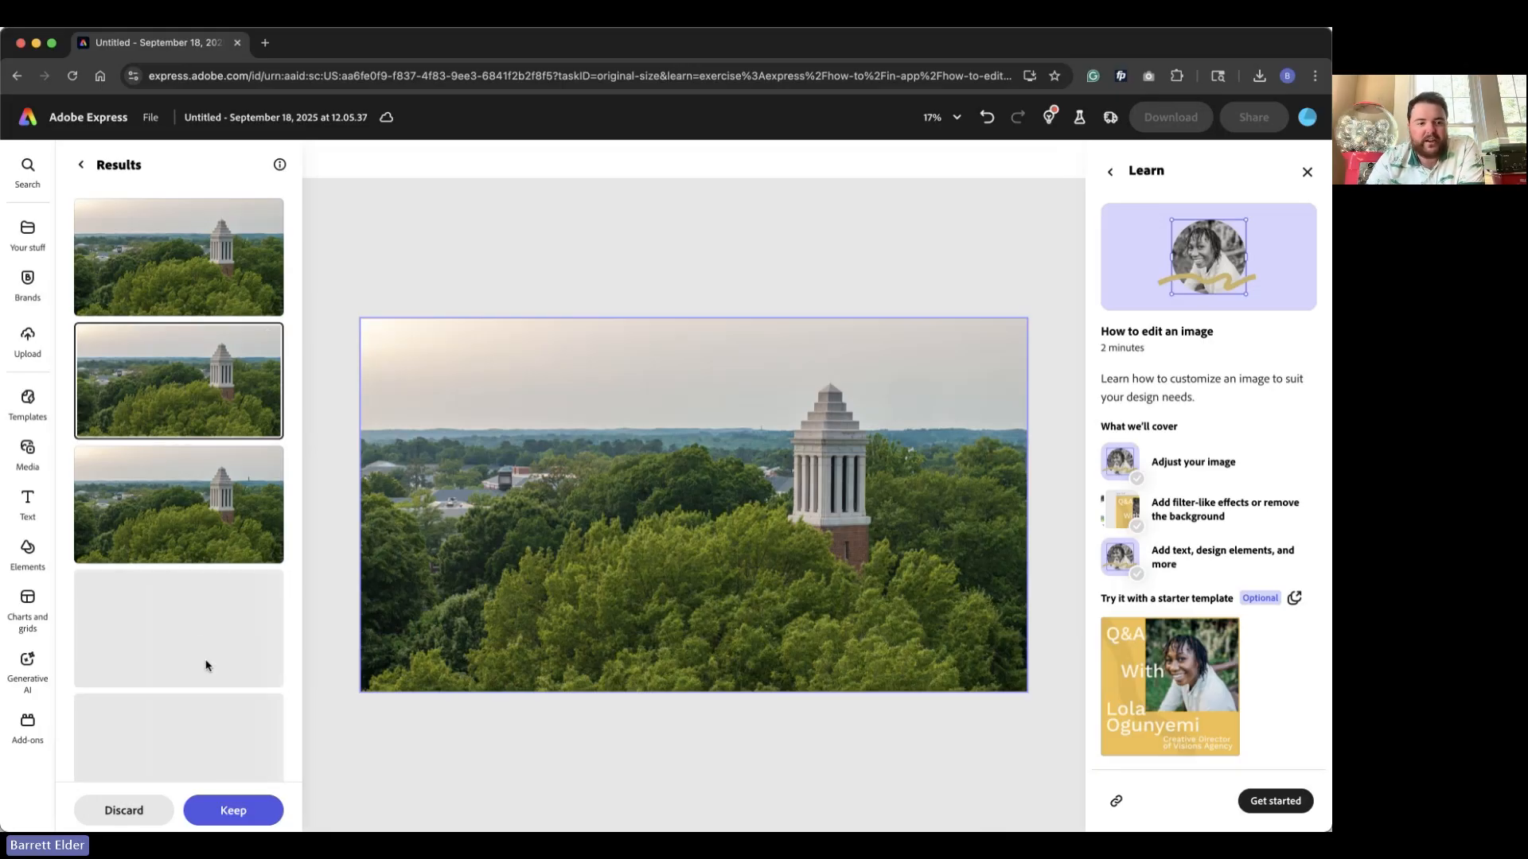
scroll(205, 665, "down", 1)
left_click(135, 811)
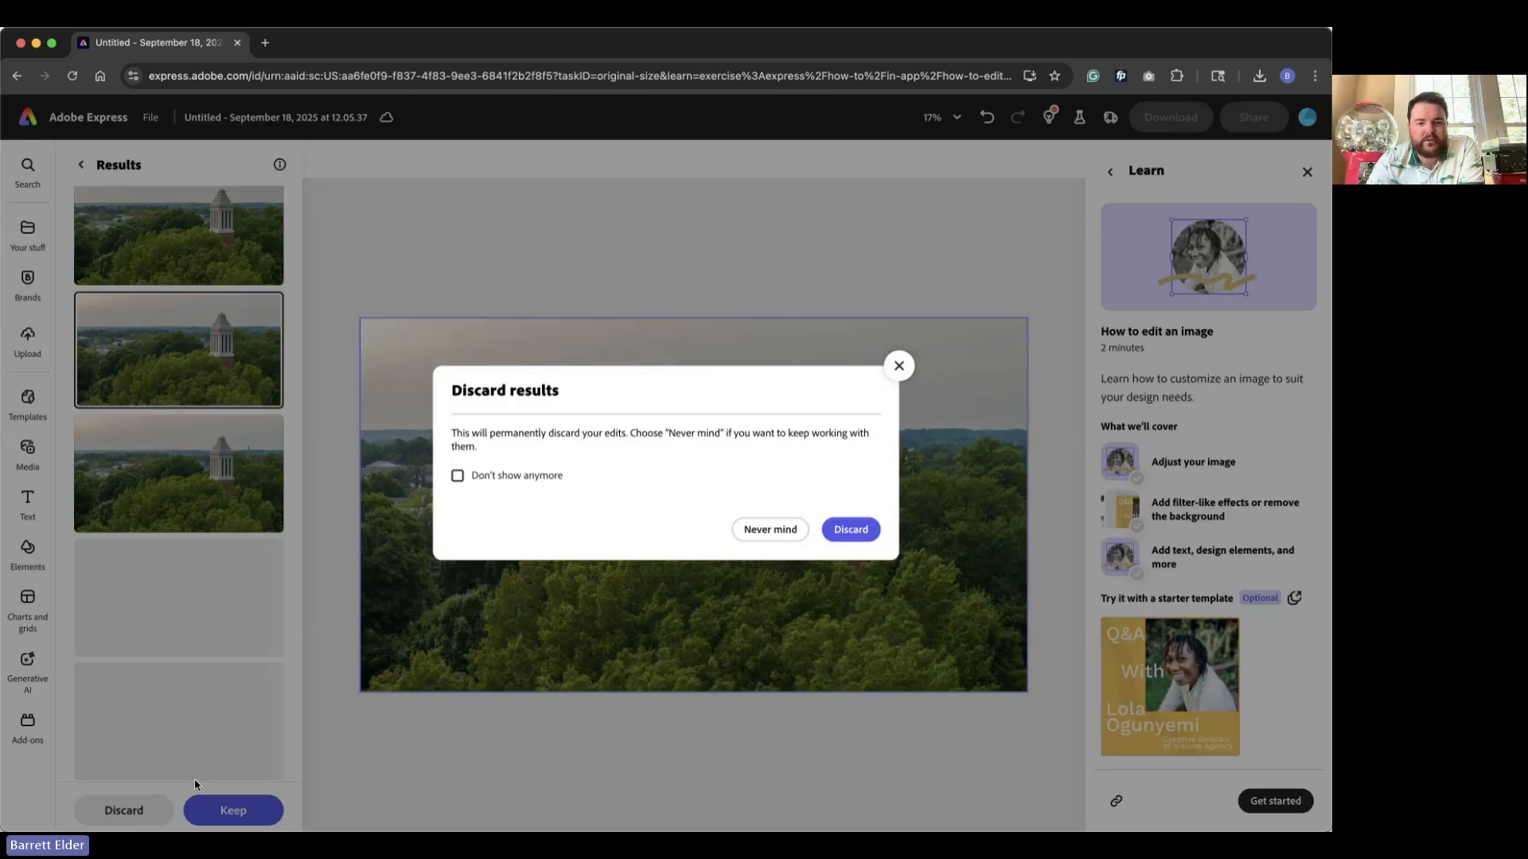
left_click(849, 530)
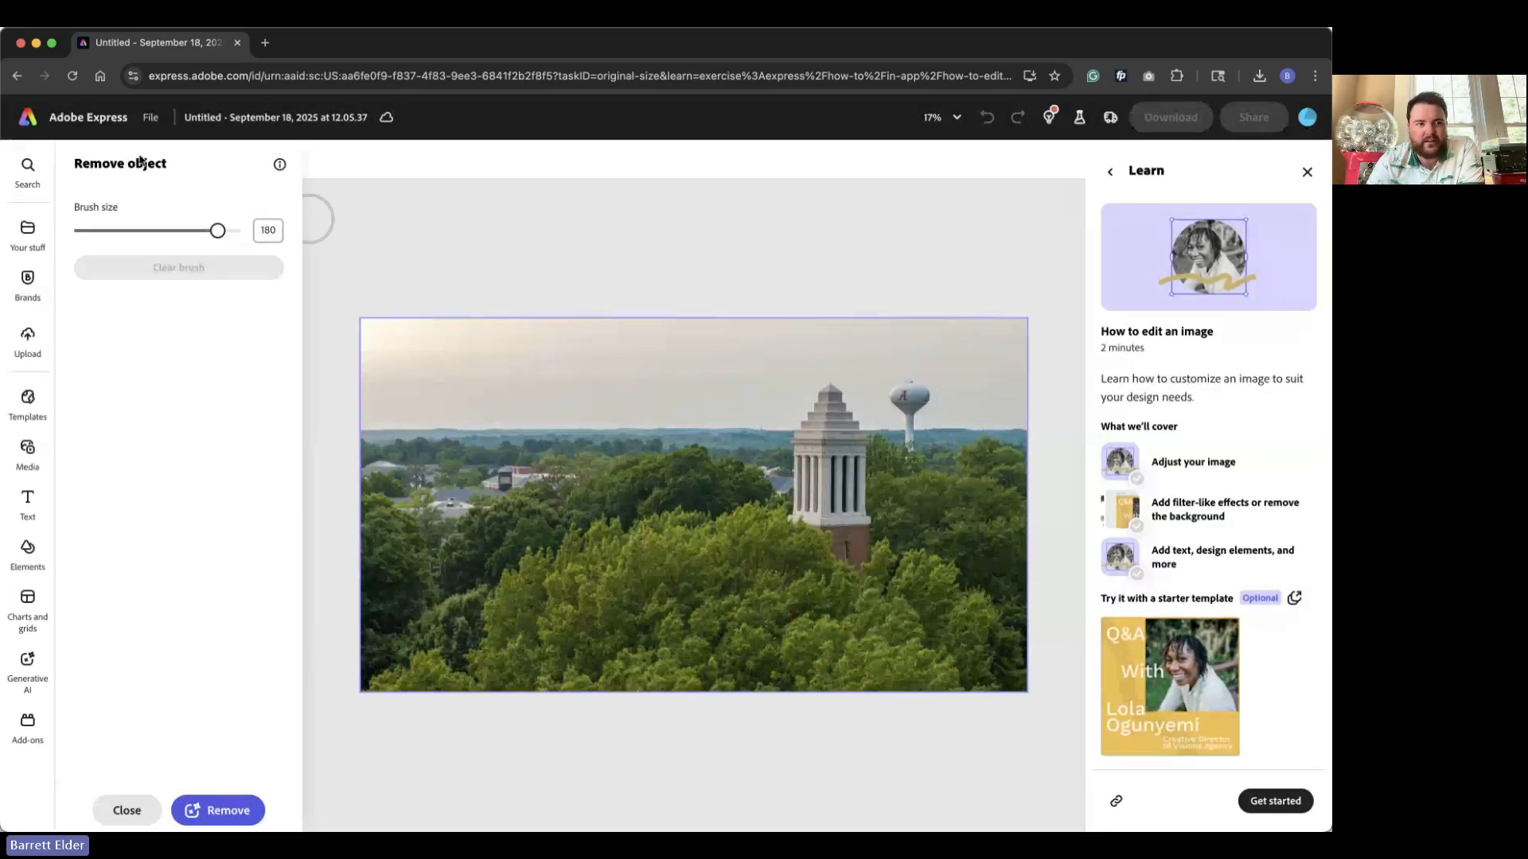
Remove the water tower beside the bell tower with Remove object at brush size 95, and close the Learn guide.
left_click_drag(173, 227, 153, 230)
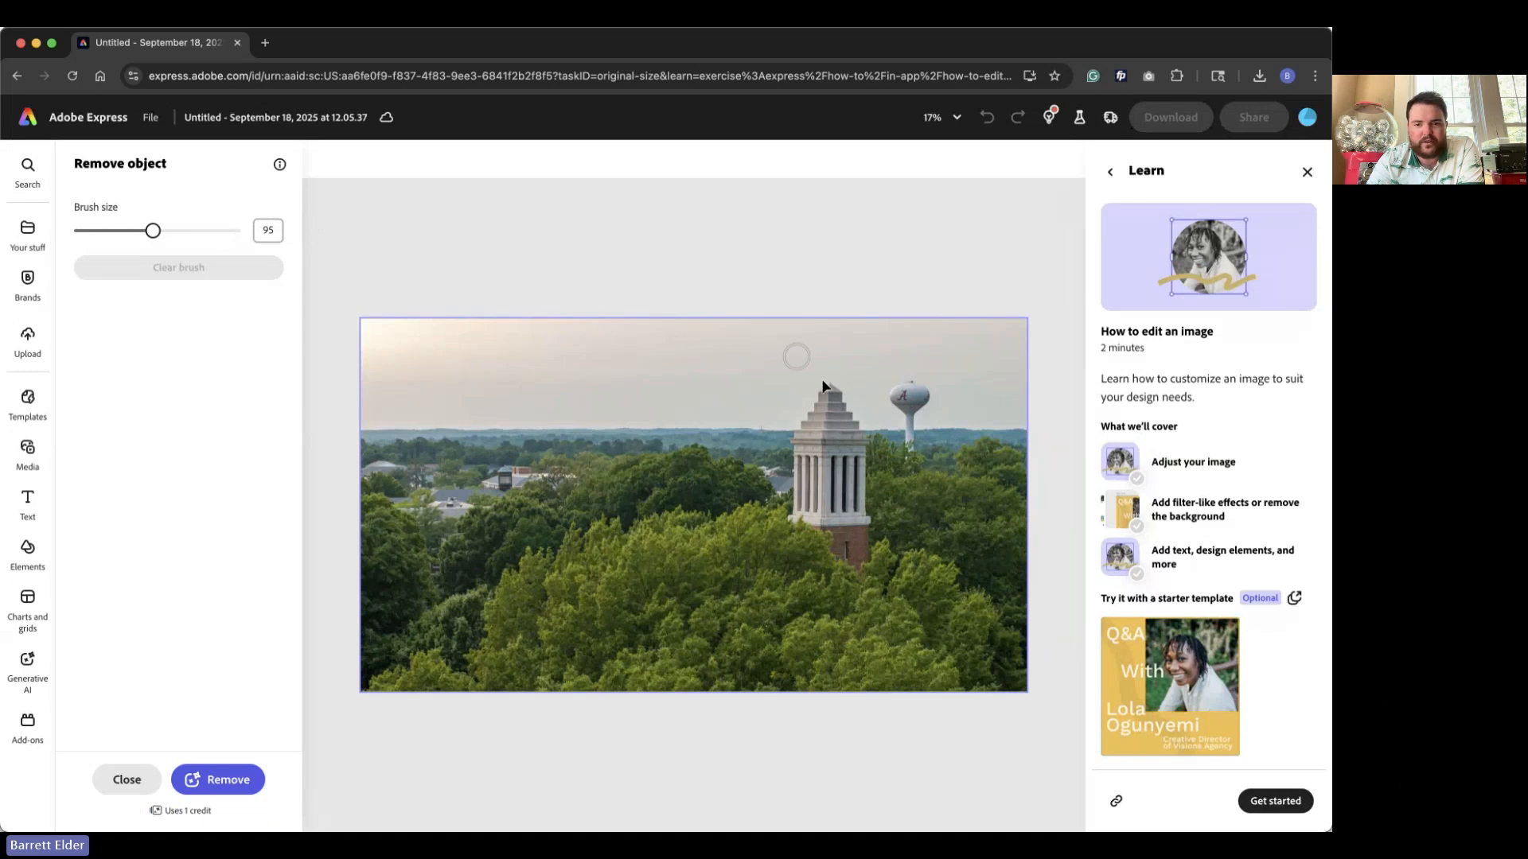
mouse_move(910, 465)
left_mouse_down()
mouse_move(895, 396)
mouse_move(923, 390)
mouse_move(914, 401)
left_mouse_up()
left_click(216, 780)
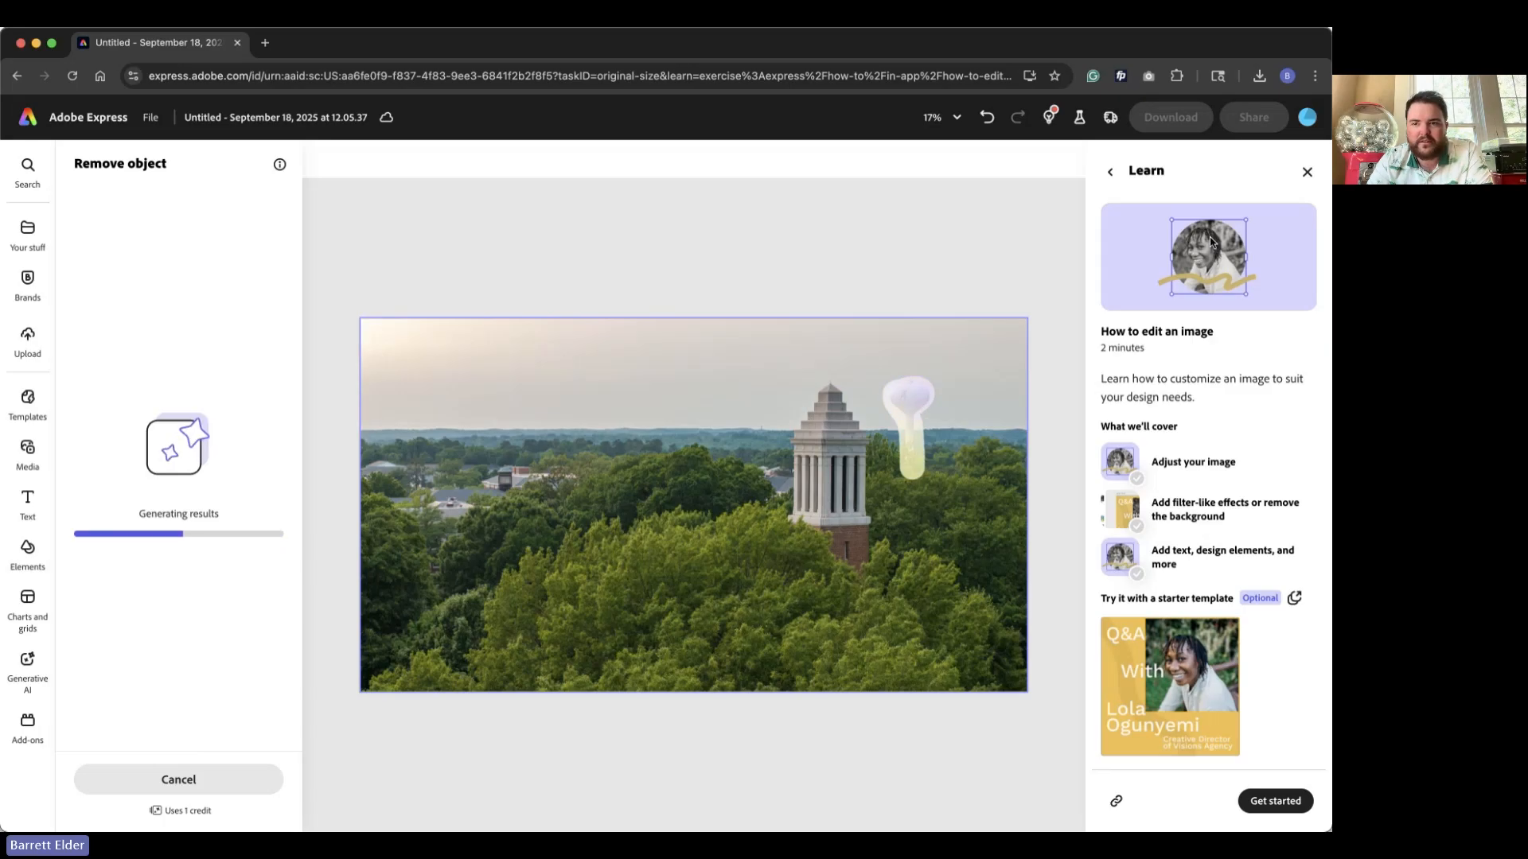
left_click(1307, 174)
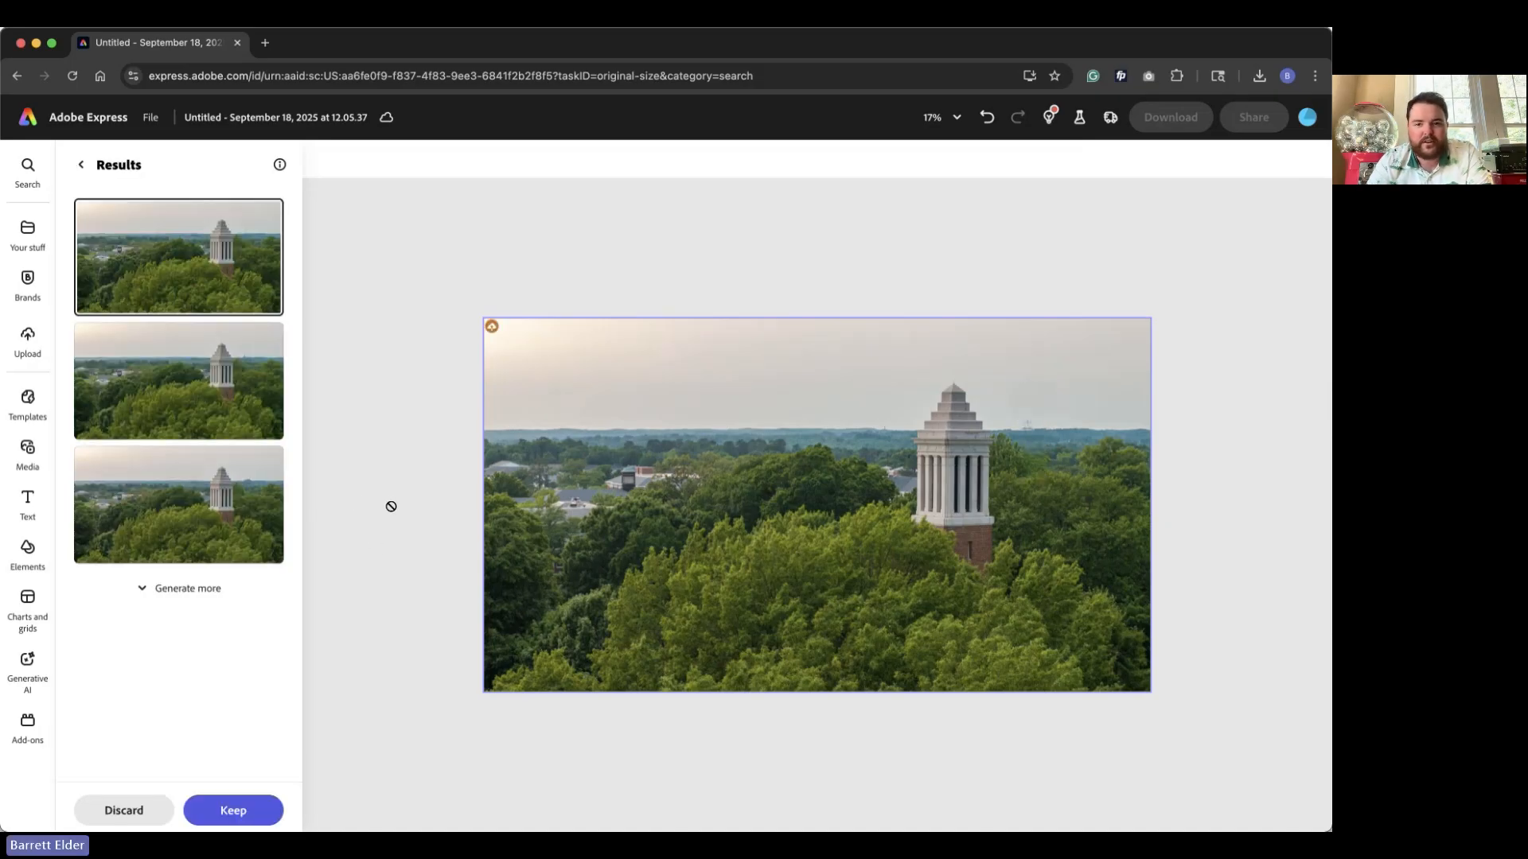
Preview the new bell tower photo variations, generate more, and discard the whole set of results.
left_click(209, 502)
left_click(214, 405)
left_click(209, 315)
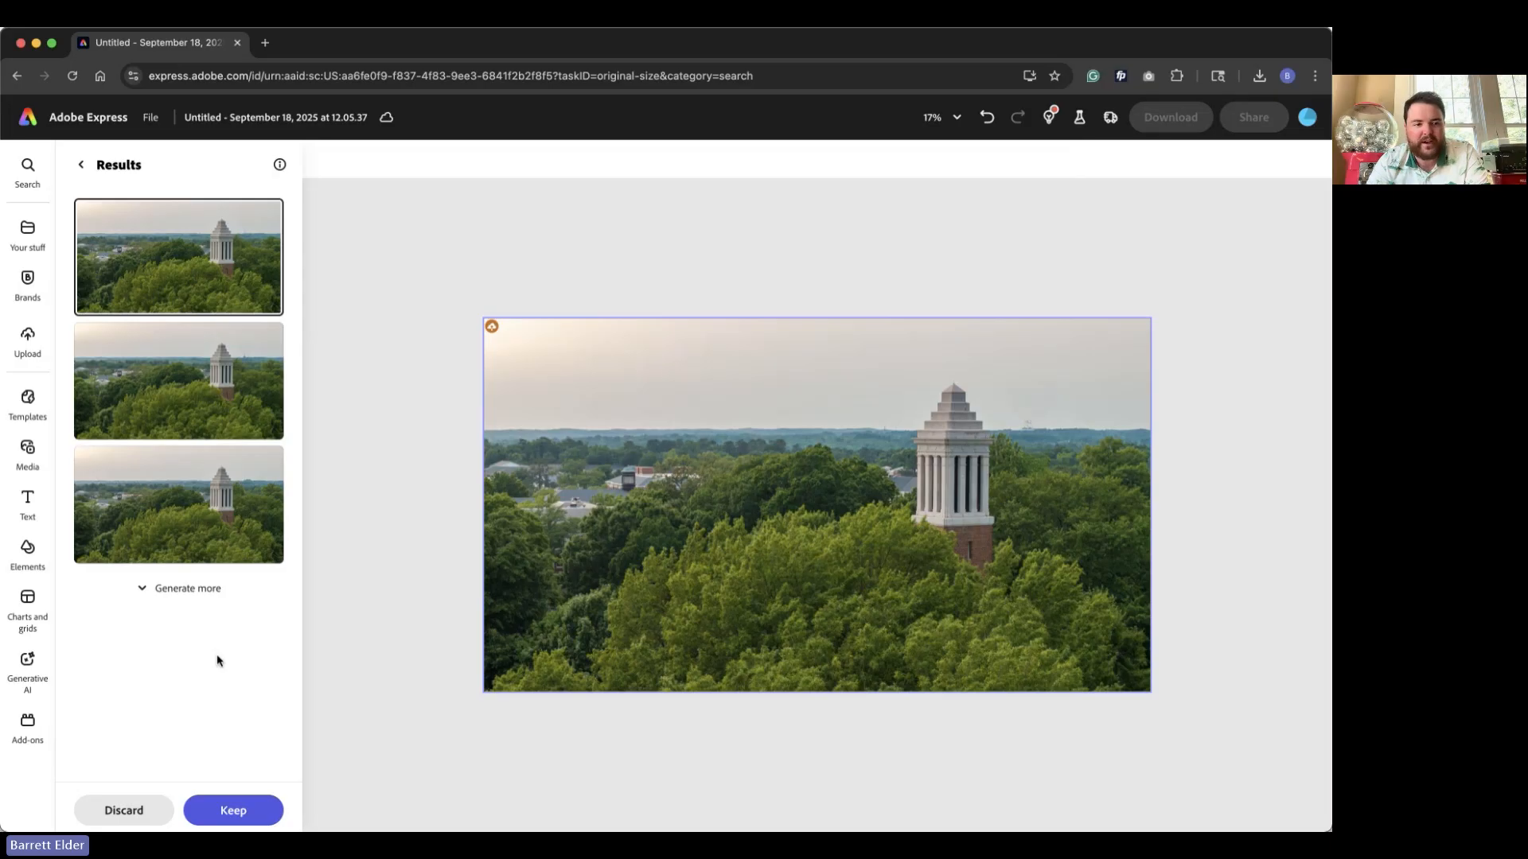
left_click(197, 589)
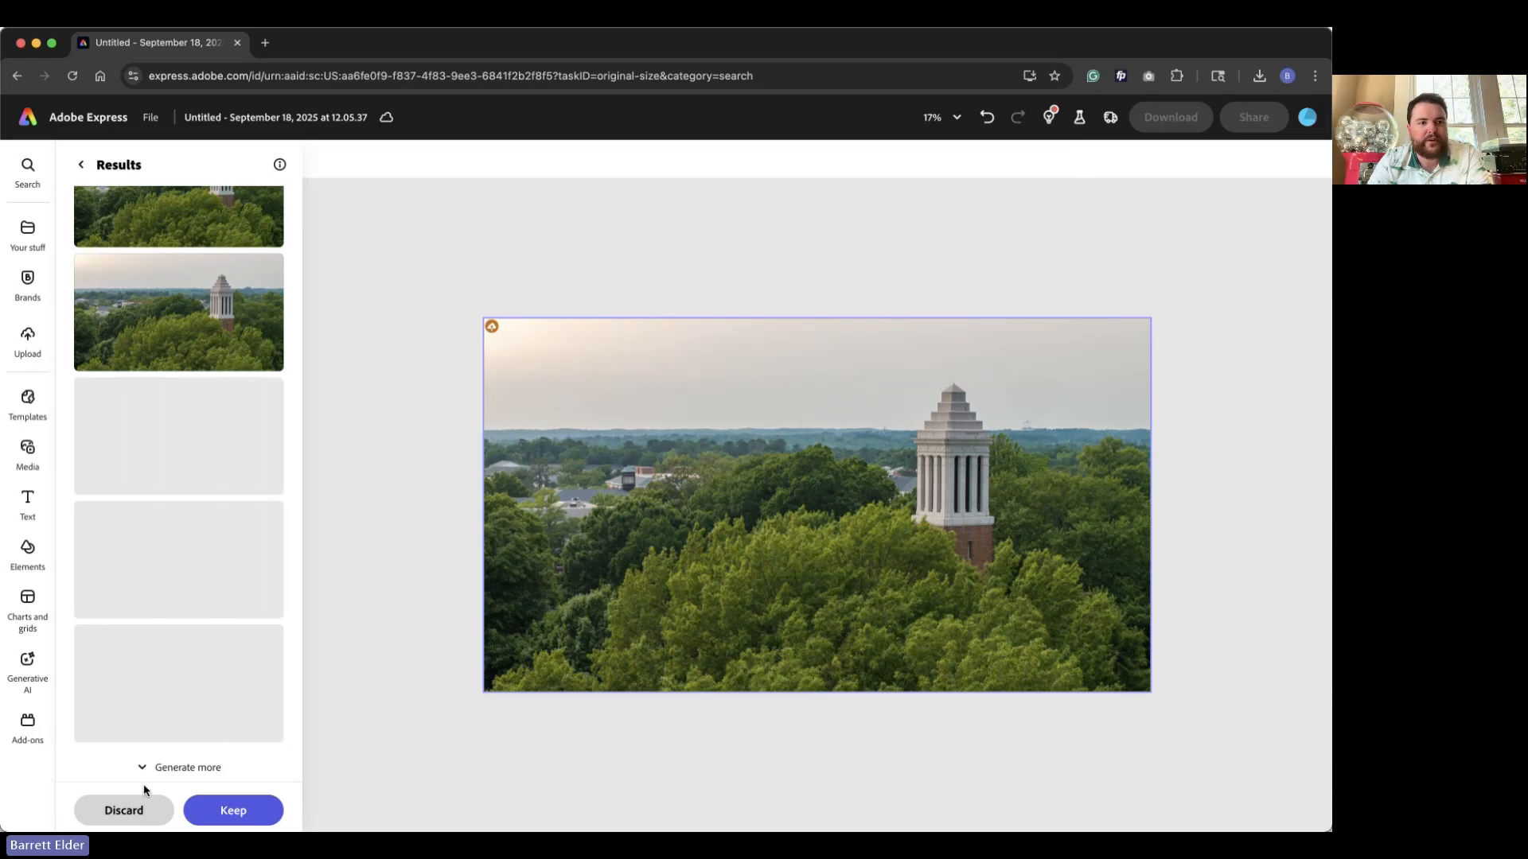
left_click(125, 811)
left_click(840, 535)
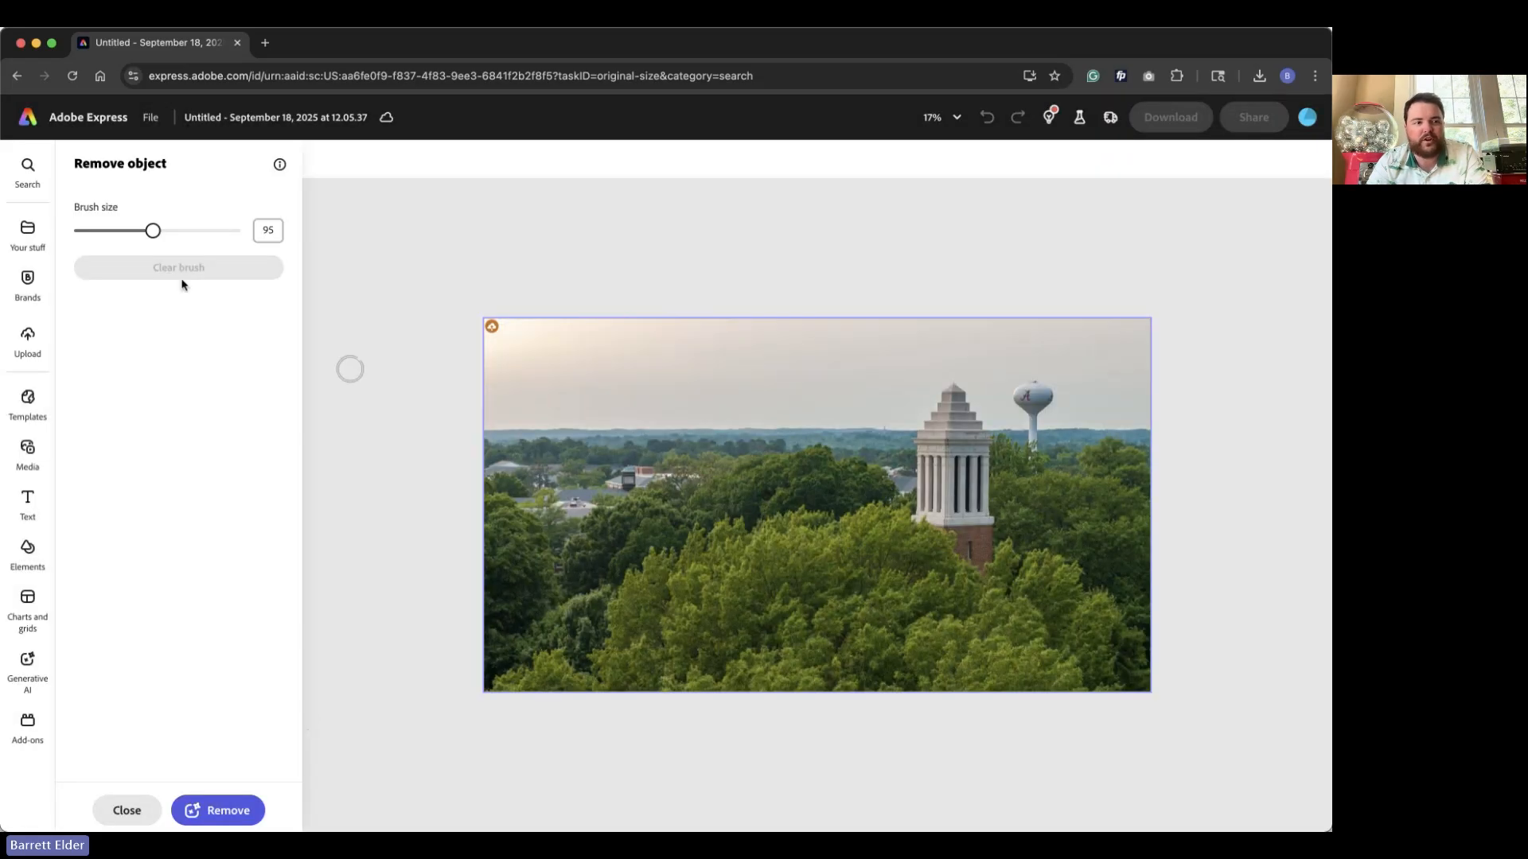
Return to the home page and browse the available Photo quick actions.
left_click(27, 120)
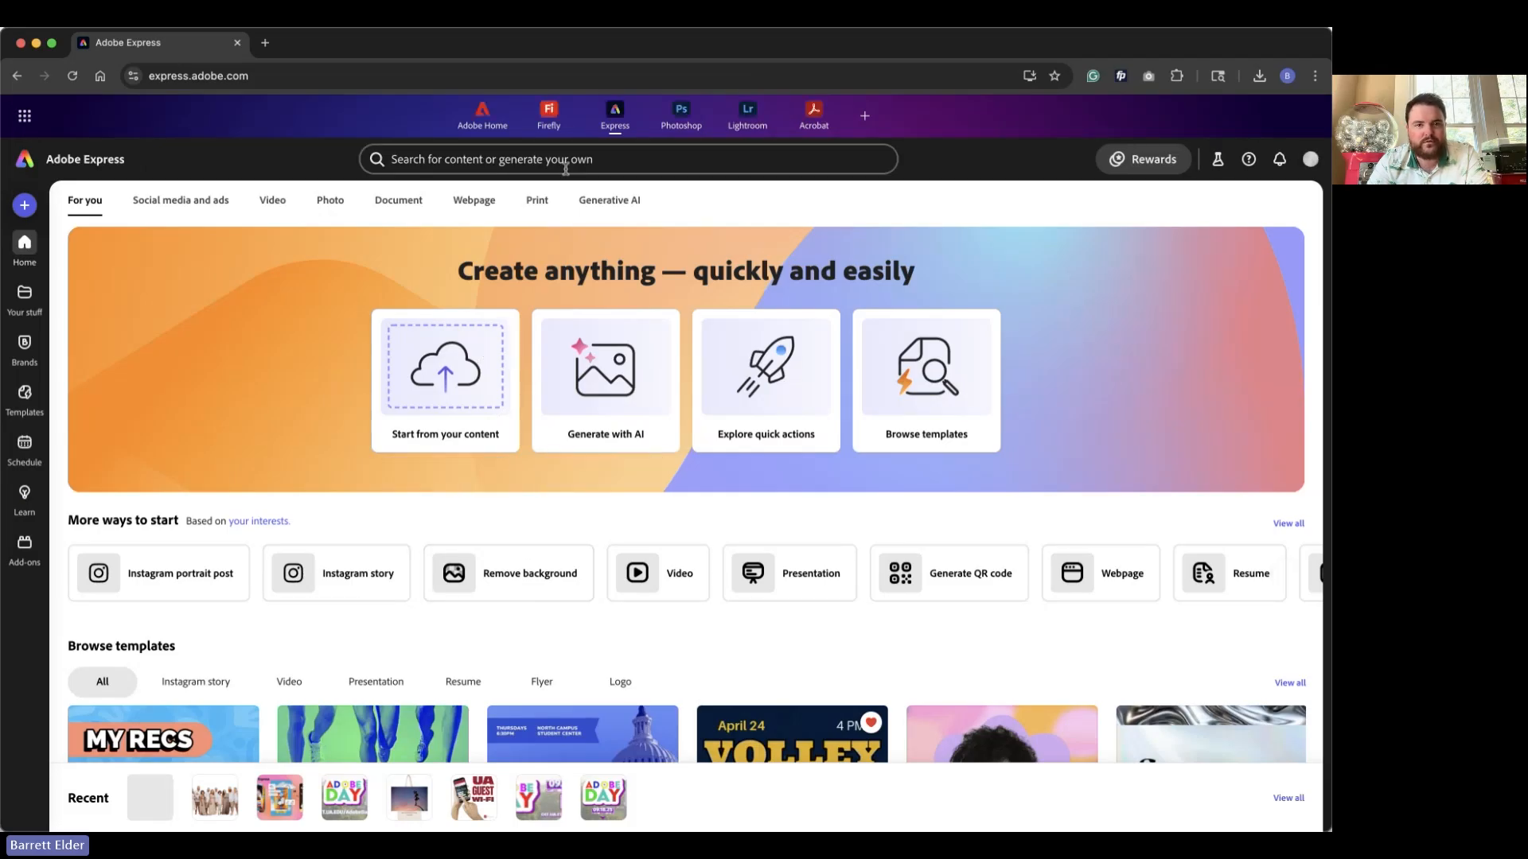
left_click(331, 200)
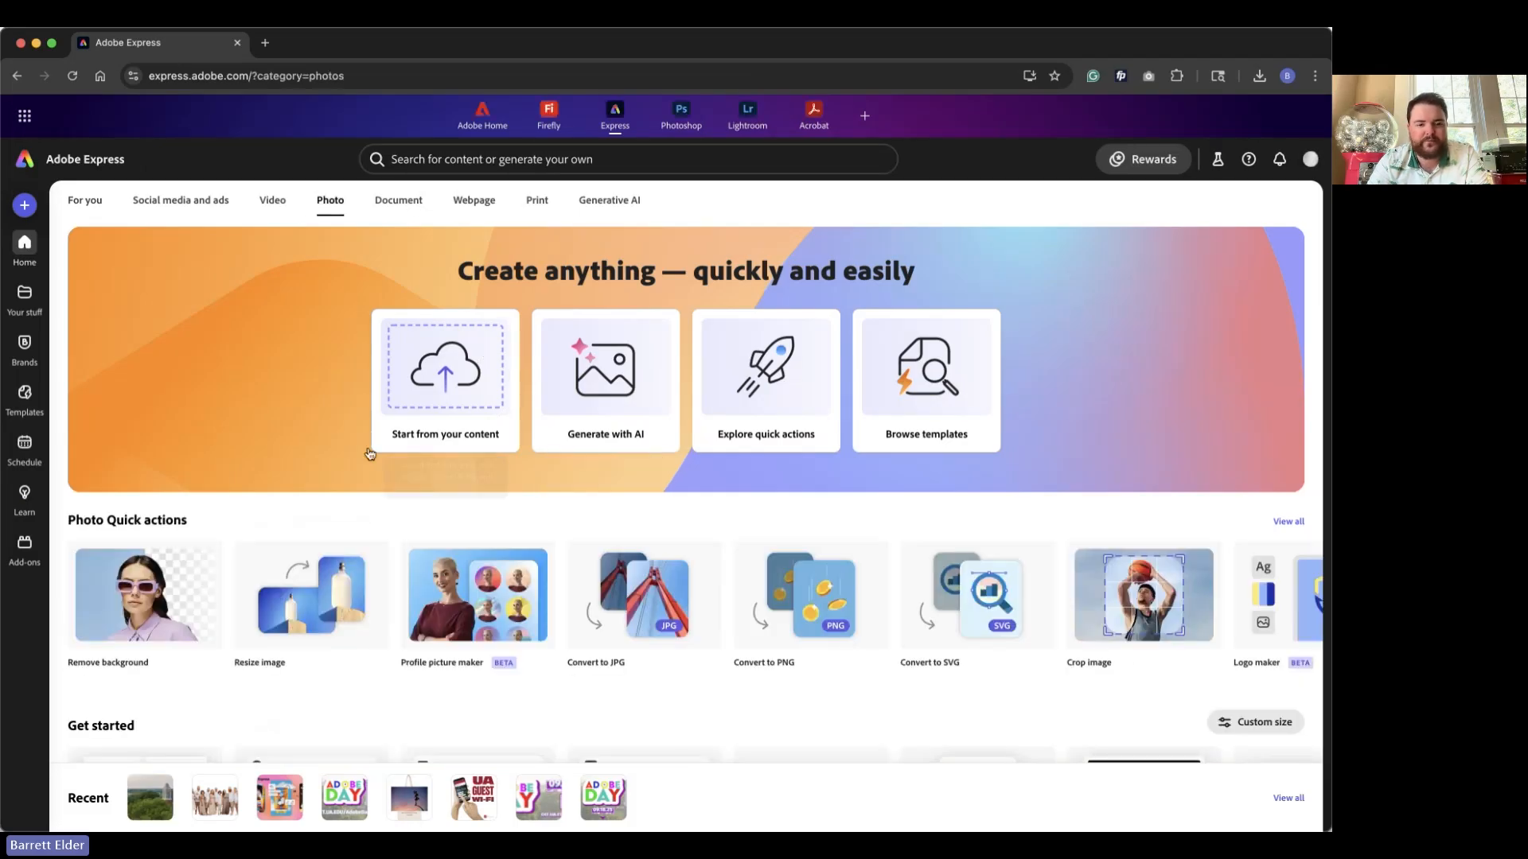
scroll(698, 634, "right", 5)
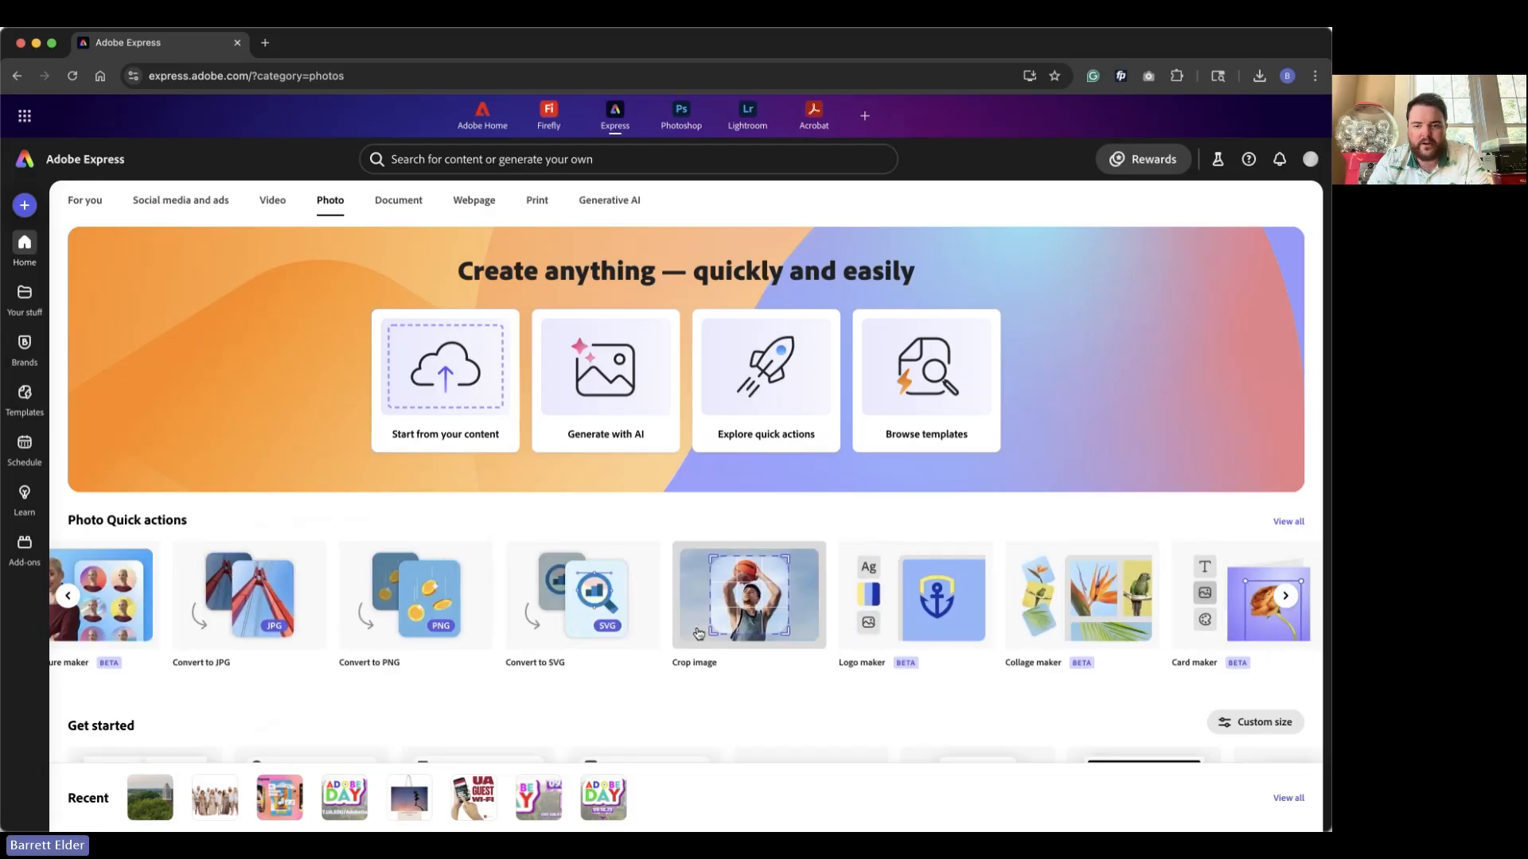
scroll(697, 633, "left", 5)
scroll(310, 613, "down", 2)
scroll(310, 612, "up", 2)
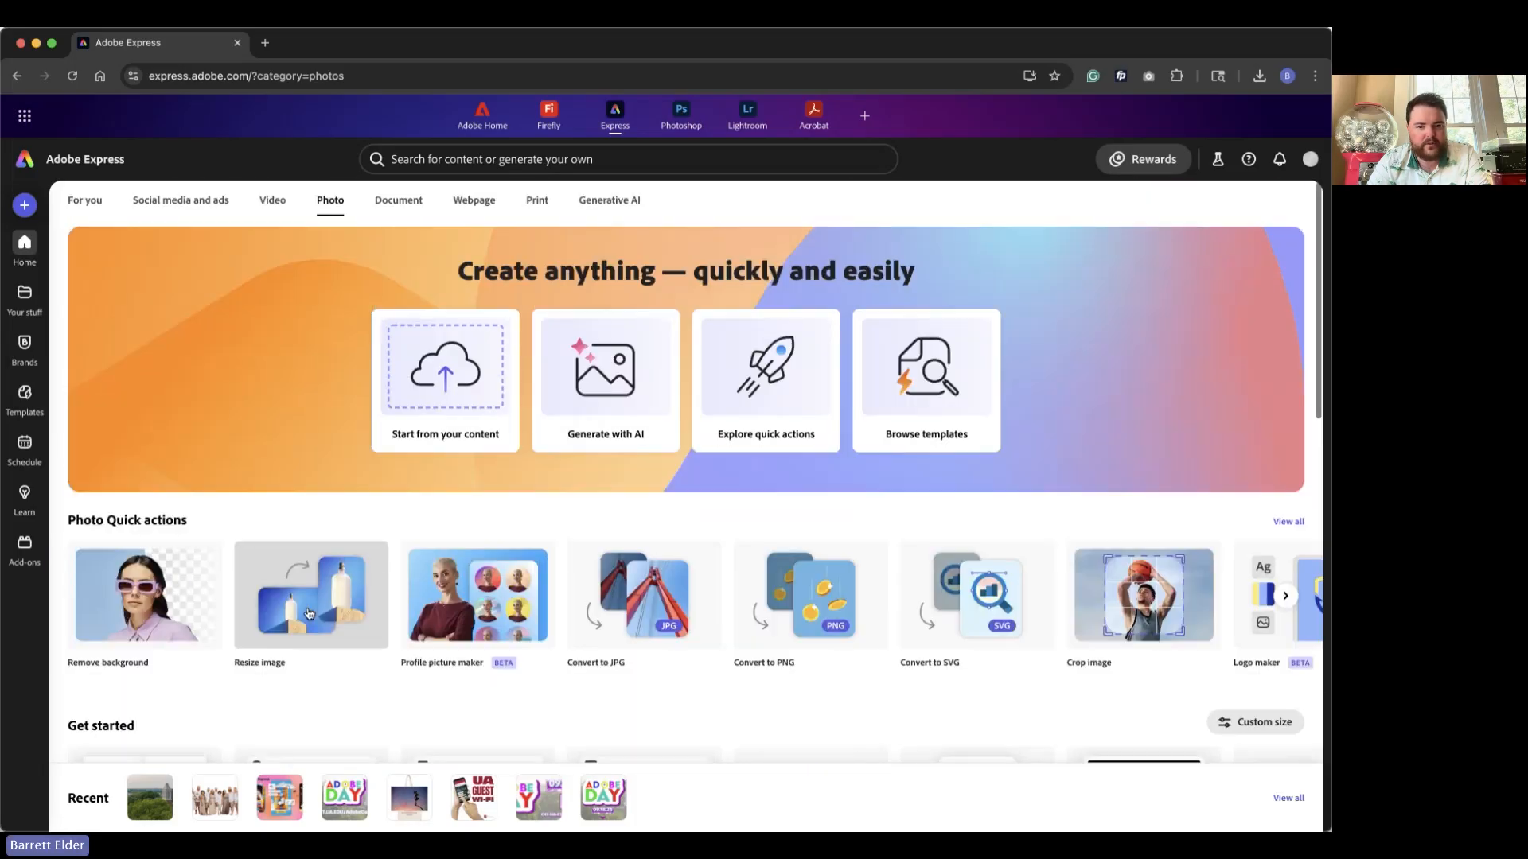
Start an original image edit from the extended family beach photo.
left_click(85, 200)
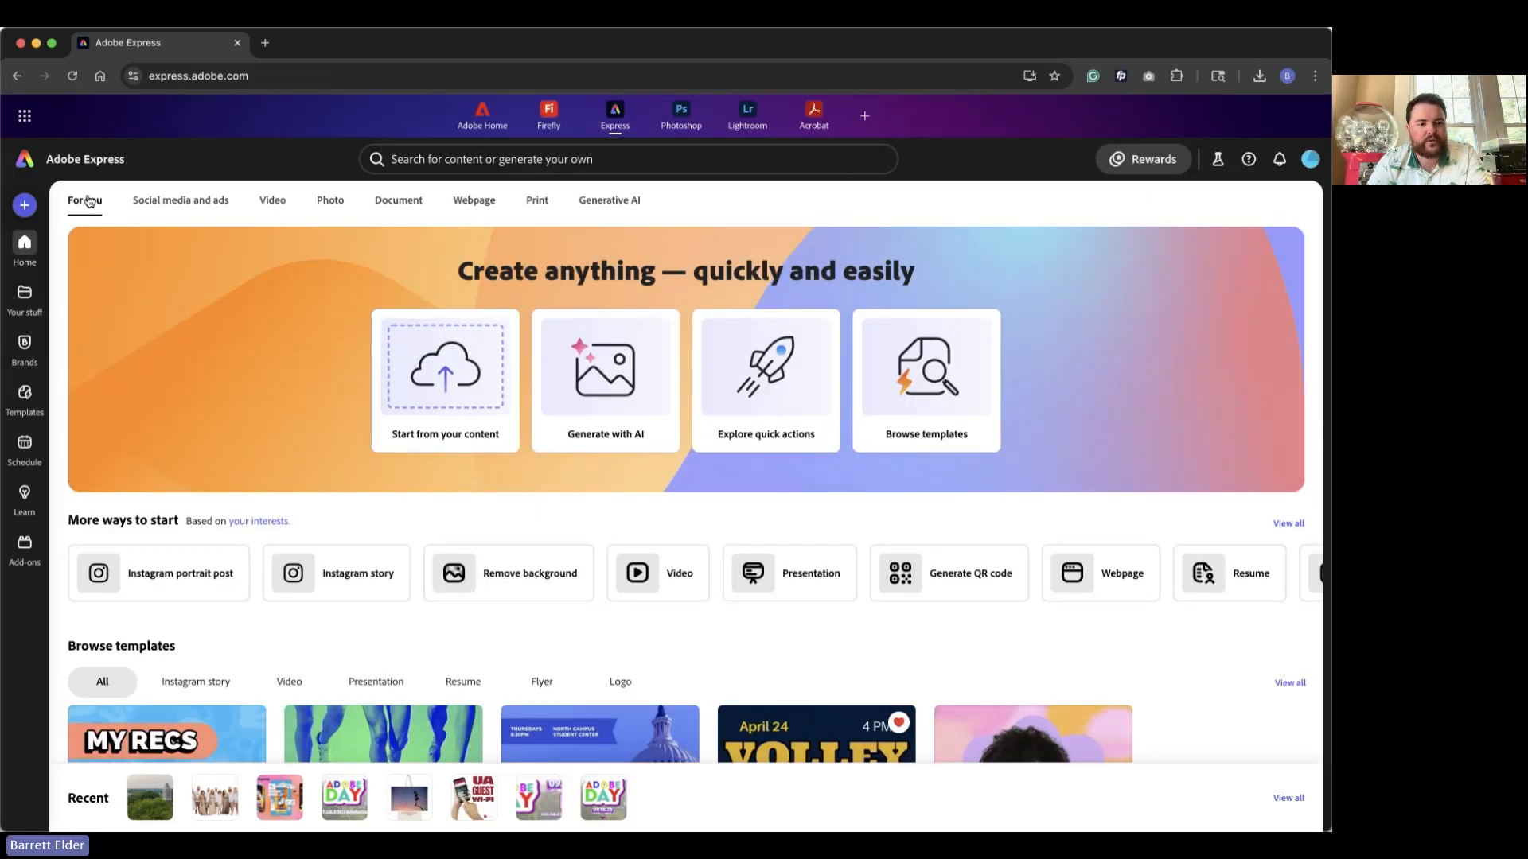
left_click(23, 206)
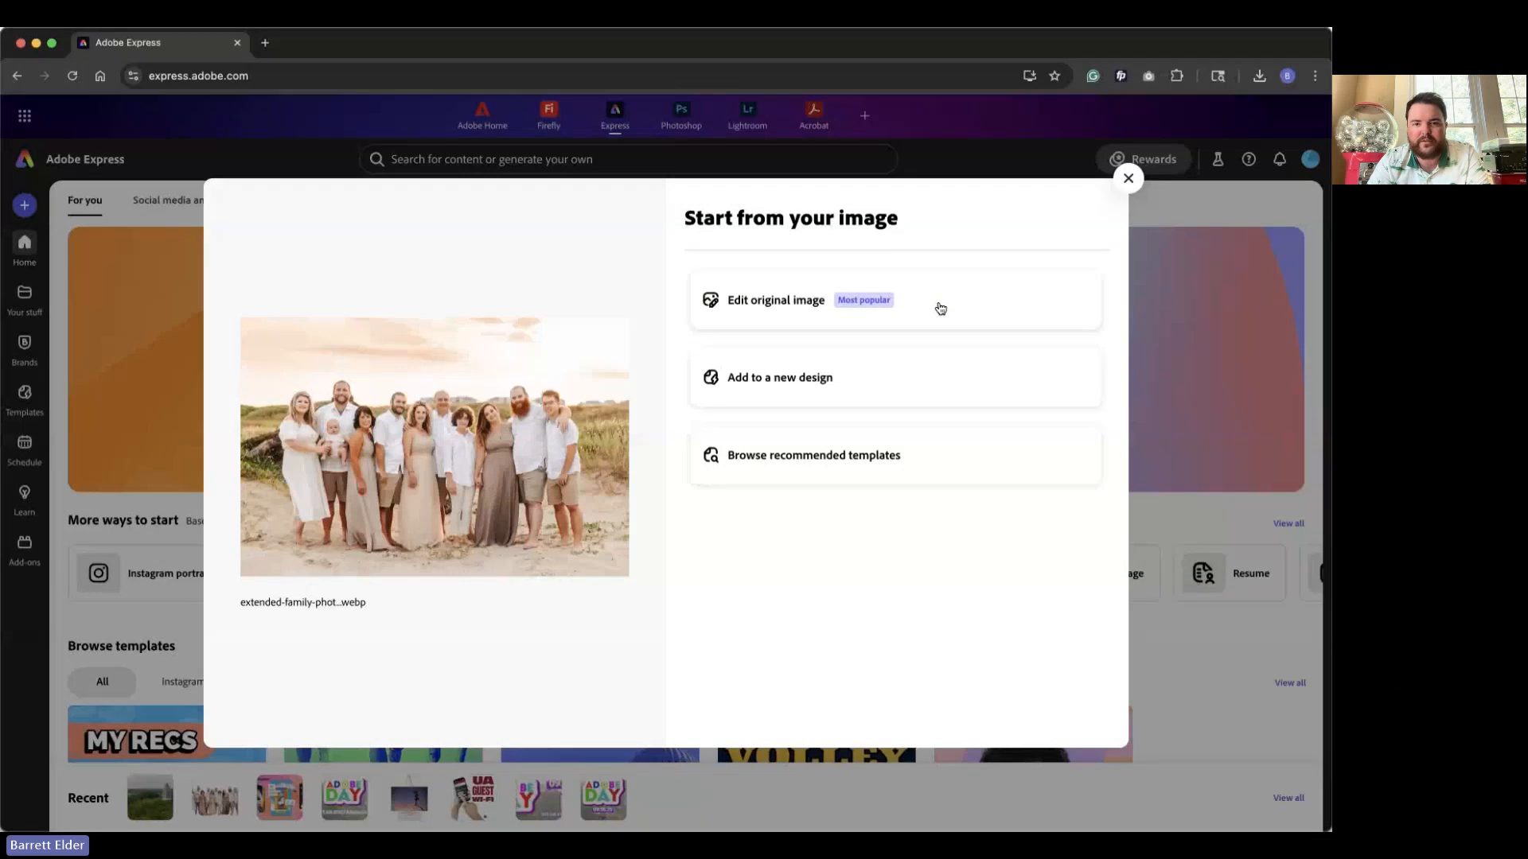
left_click(938, 308)
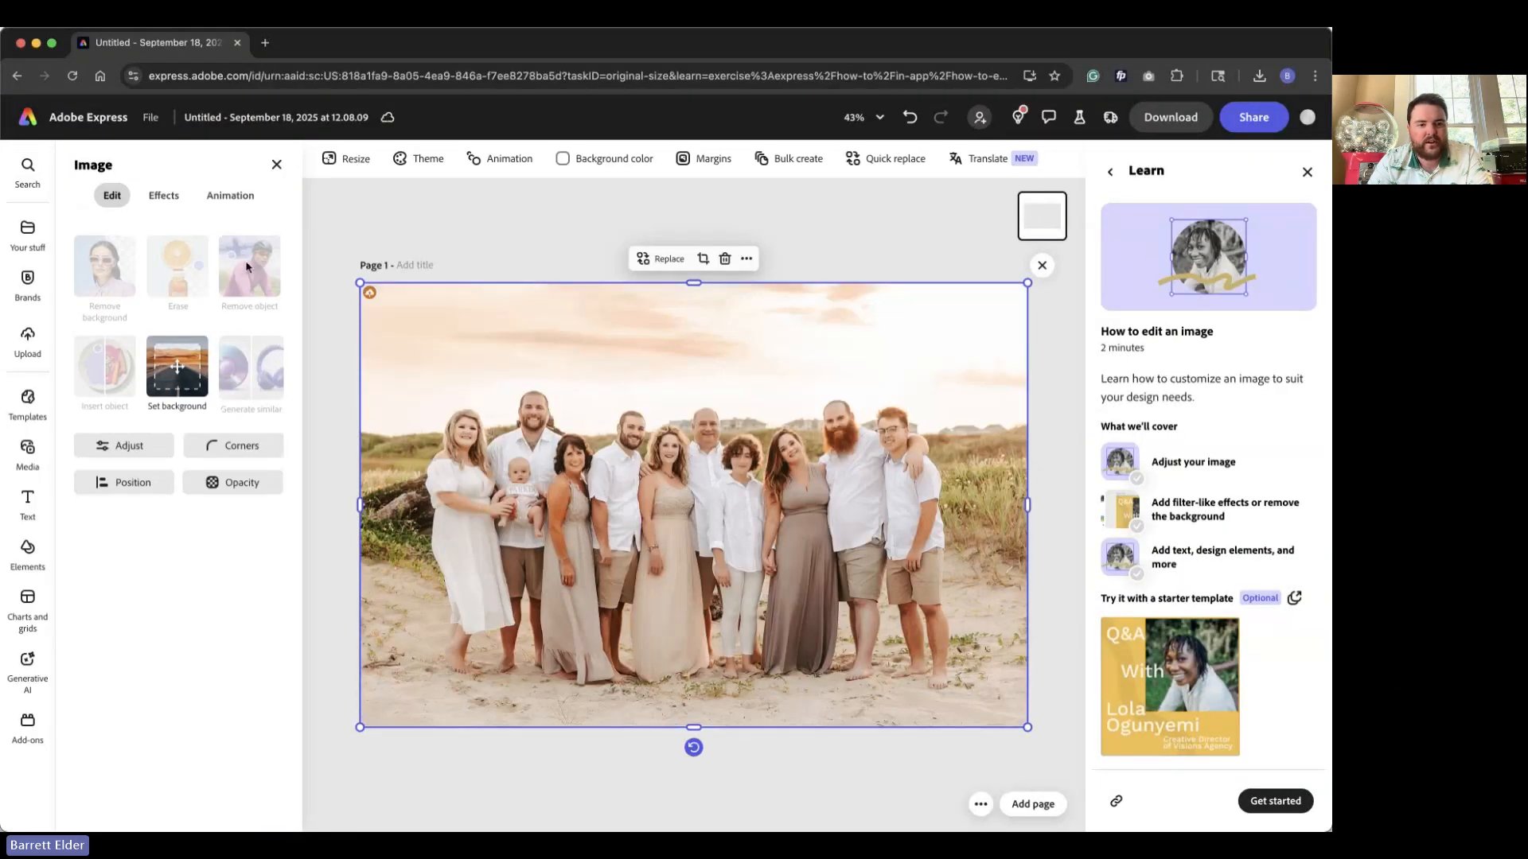
Try to remove the woman in the white dress at the family group's left end with Remove object, brush size 143.
left_click(258, 272)
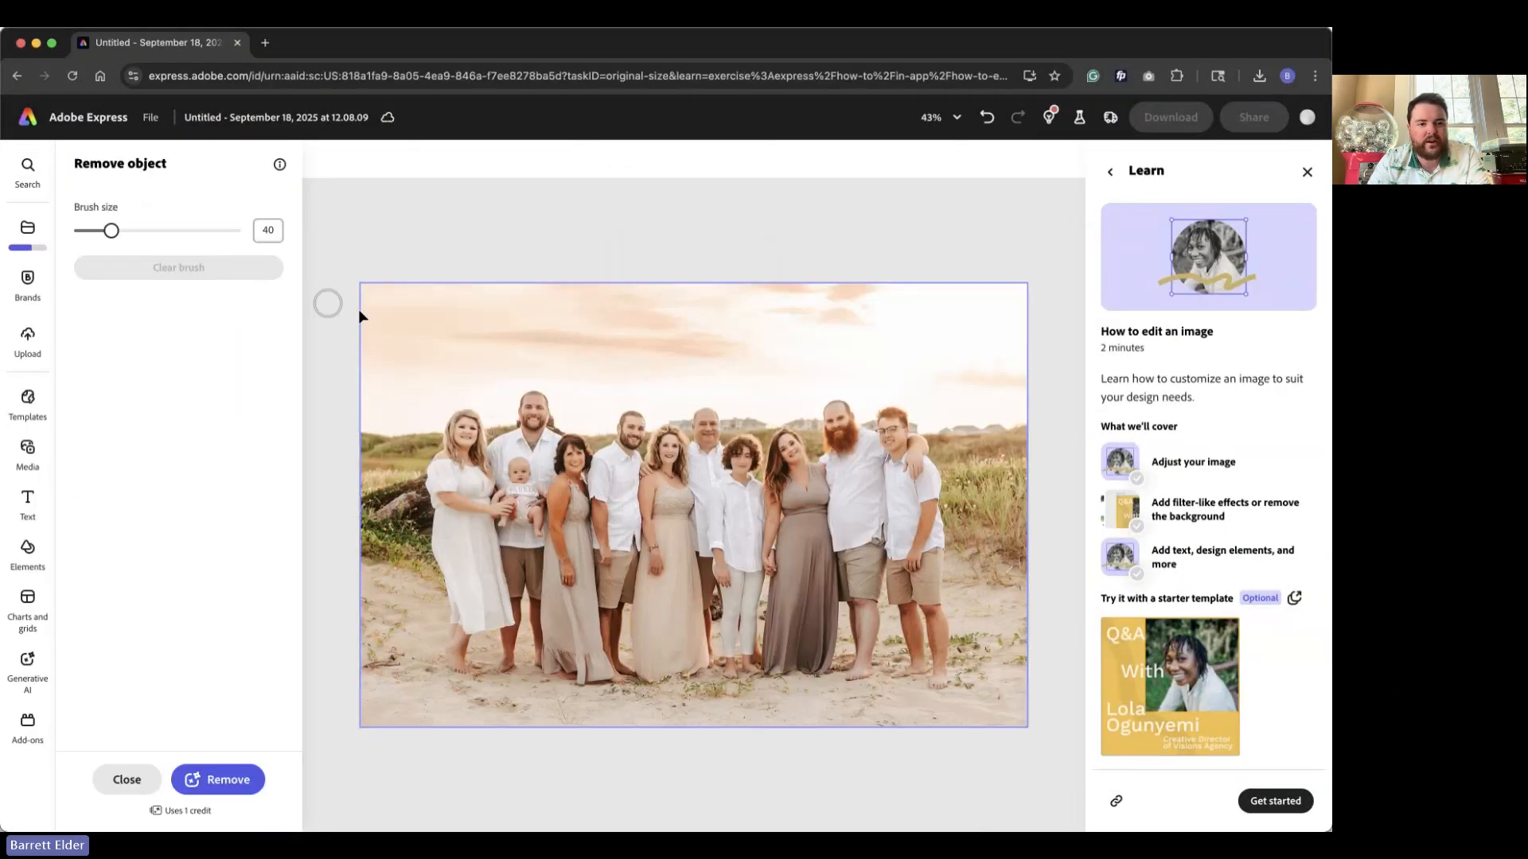
left_click(189, 231)
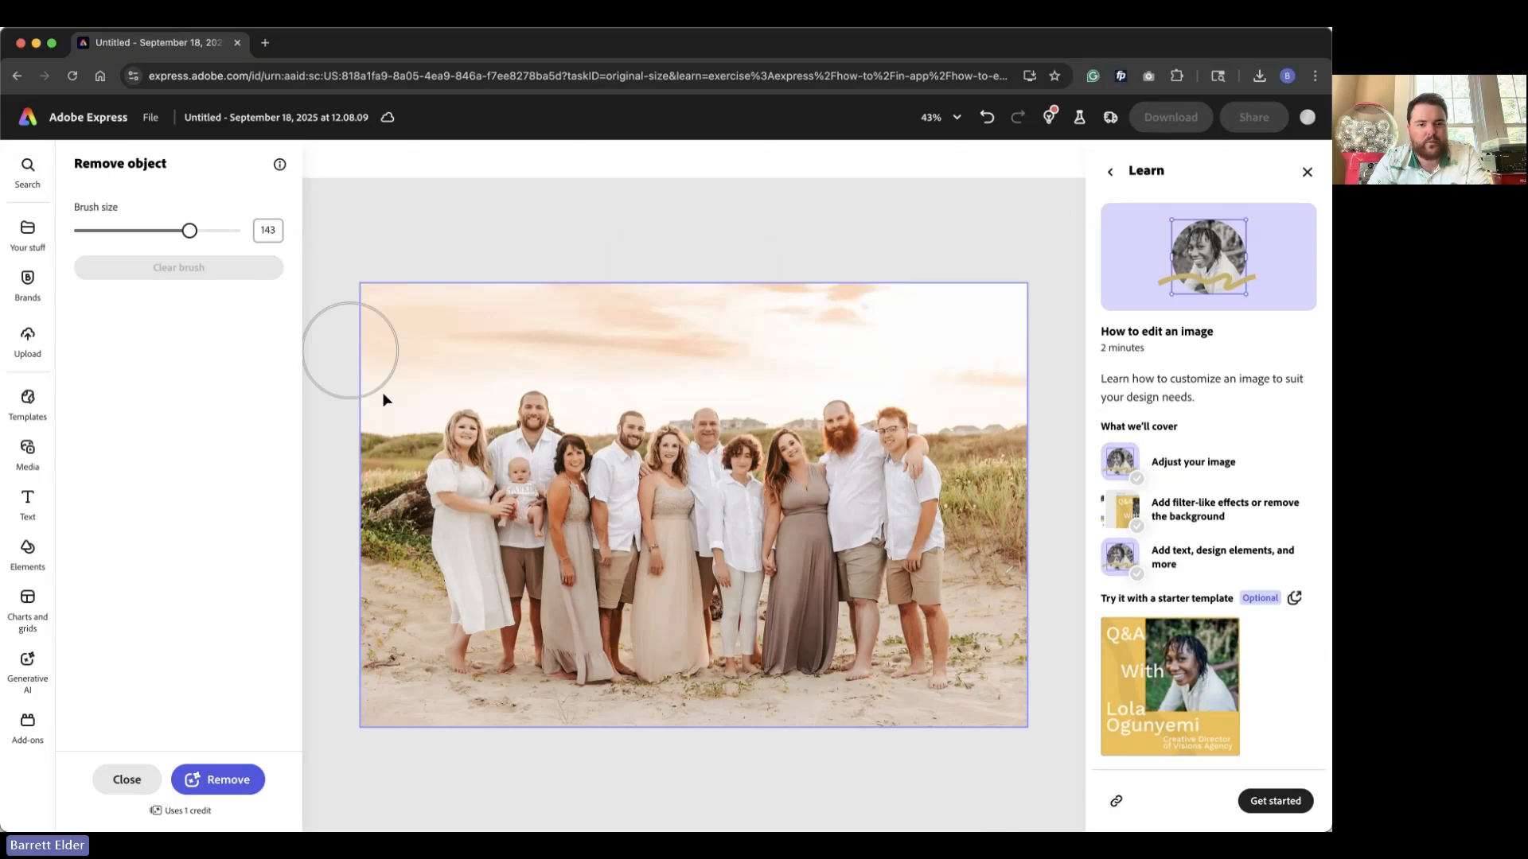
mouse_move(440, 428)
left_mouse_down()
mouse_move(472, 603)
mouse_move(460, 641)
left_mouse_up()
left_click(215, 783)
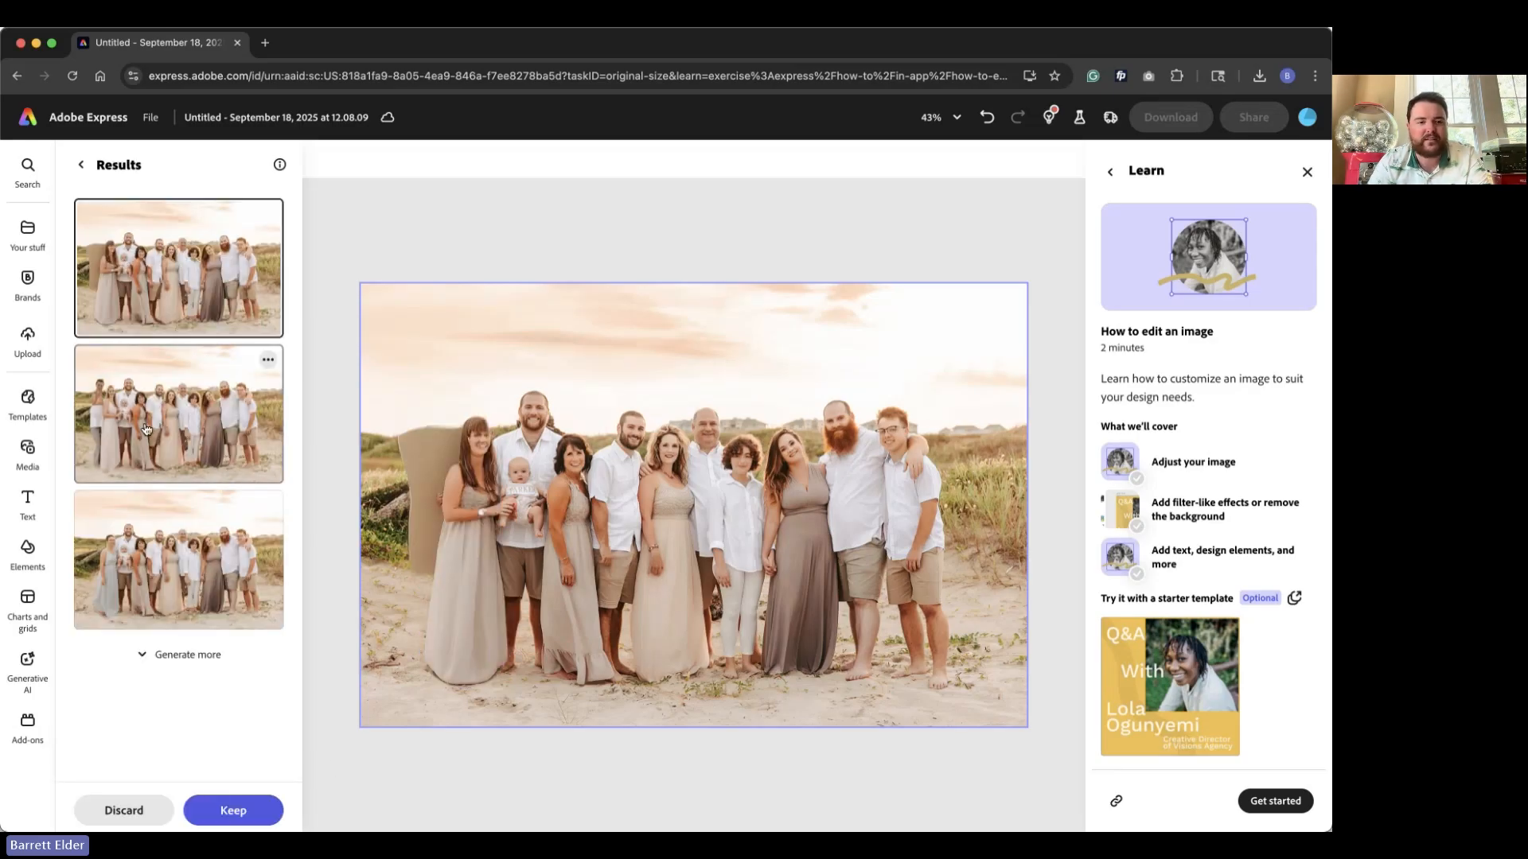
Preview the second removal result for the family photo and discard all results.
left_click(194, 426)
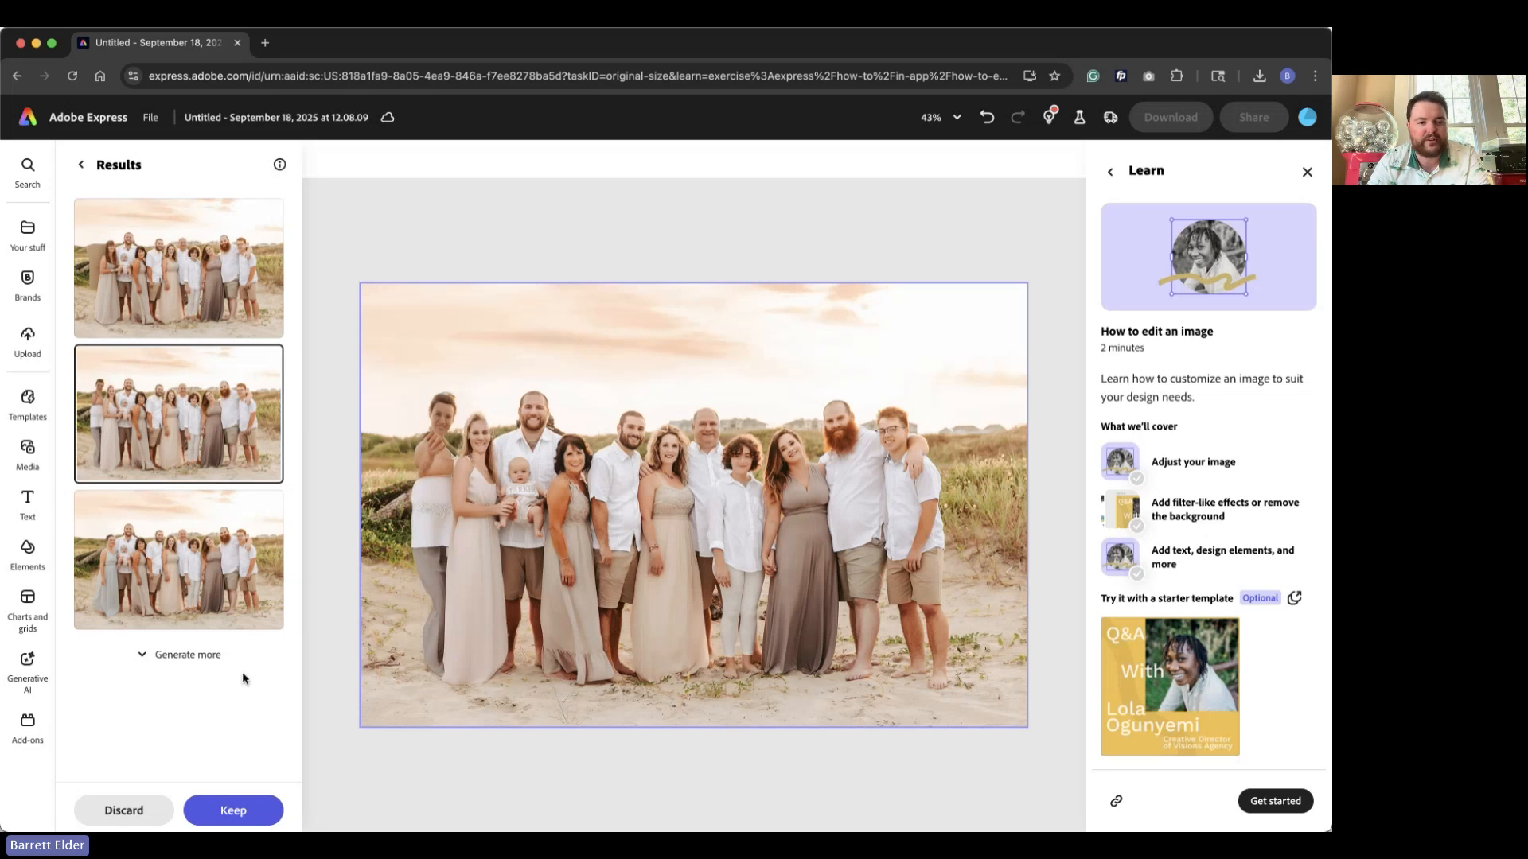
left_click(137, 809)
left_click(845, 529)
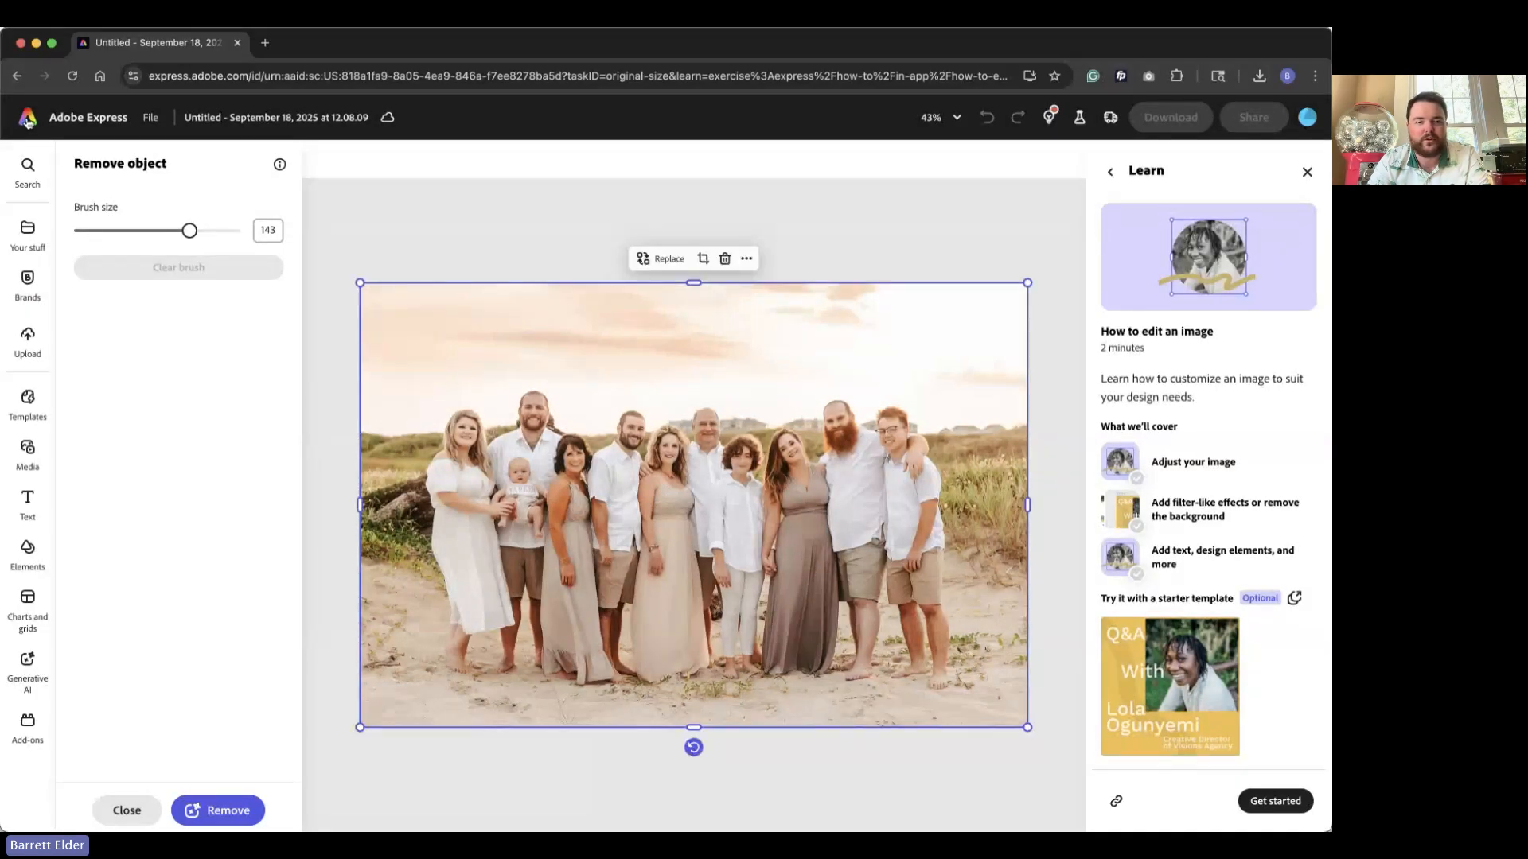
Return to the home page and examine the Photo quick actions for image format conversion options.
left_click(28, 119)
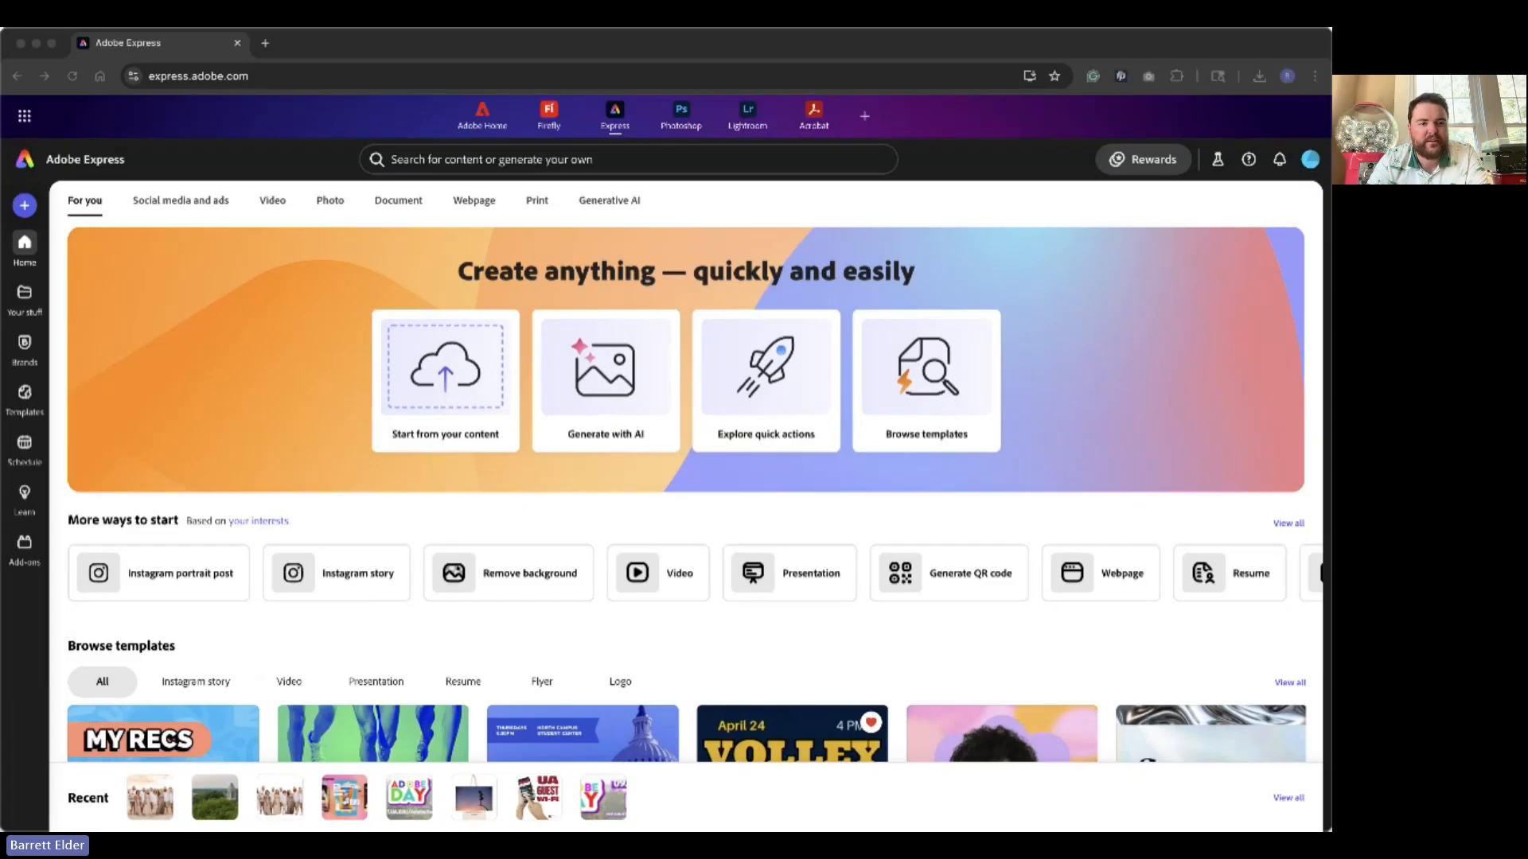
left_click(893, 481)
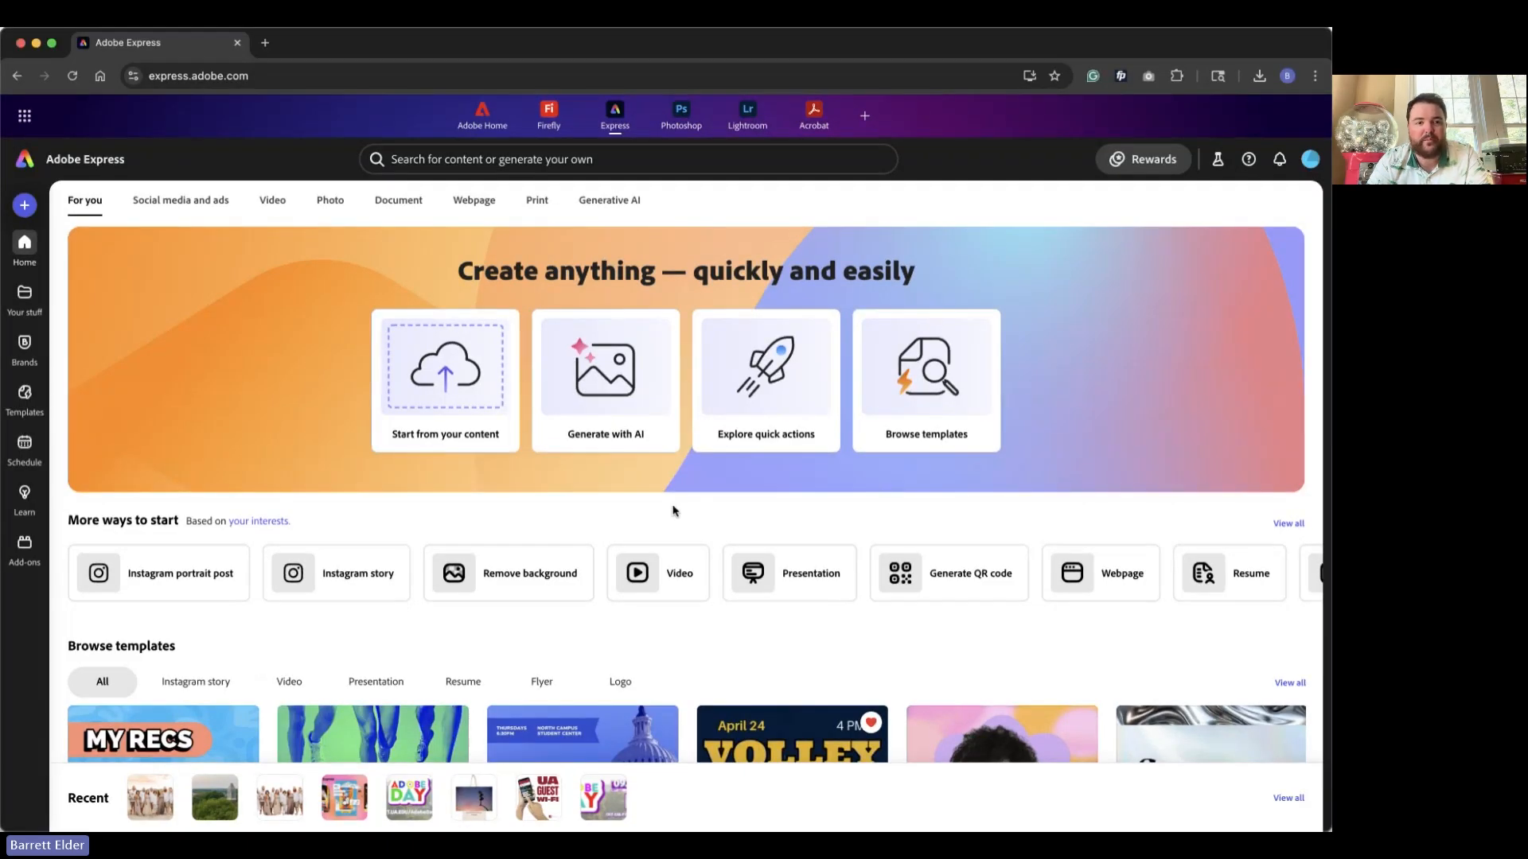
left_click(342, 205)
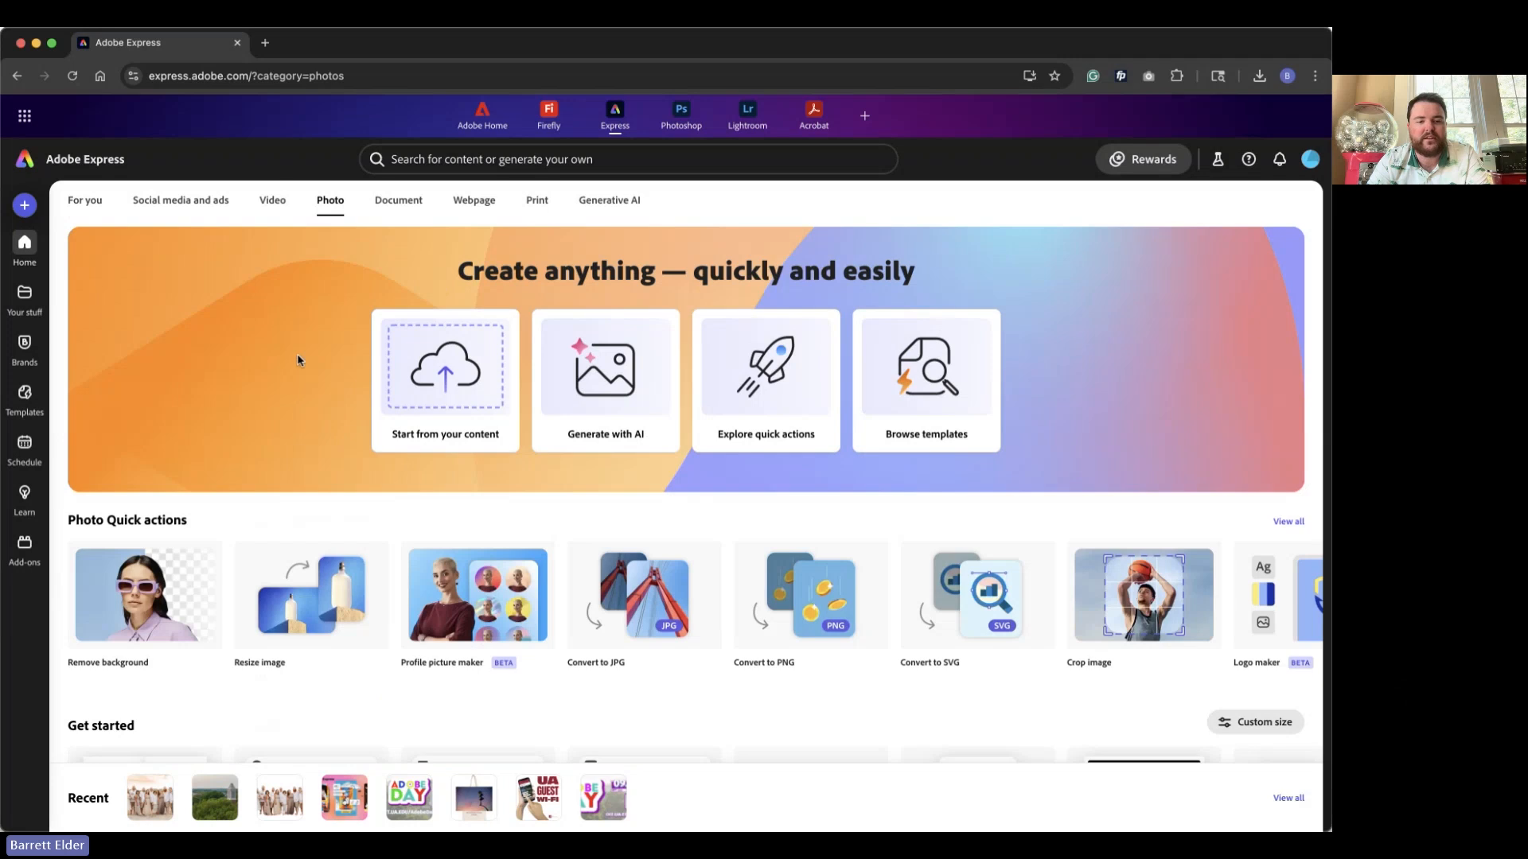
scroll(644, 597, "right", 3)
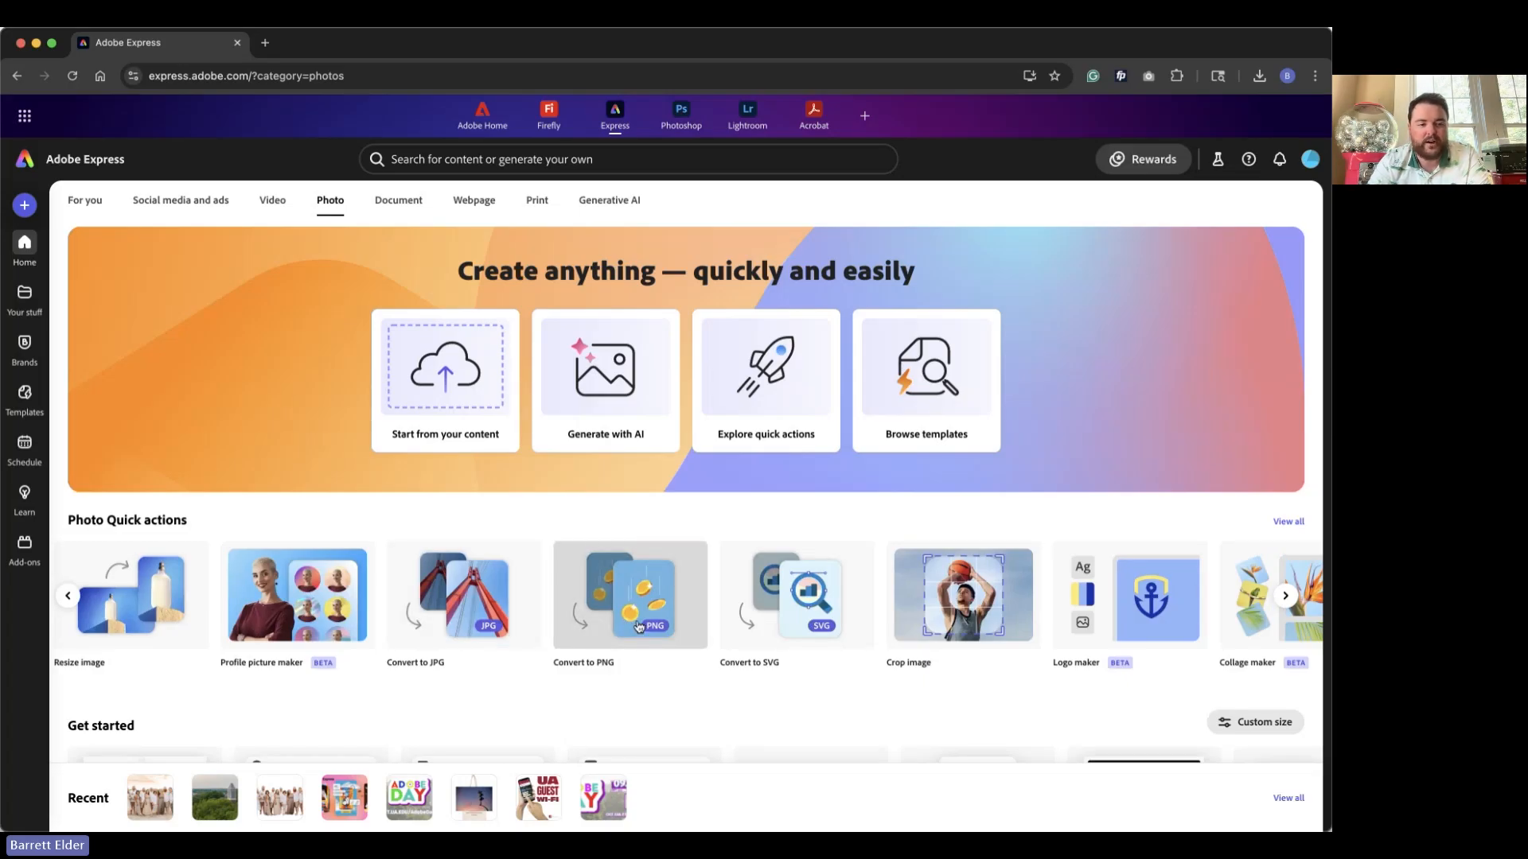
scroll(684, 616, "right", 2)
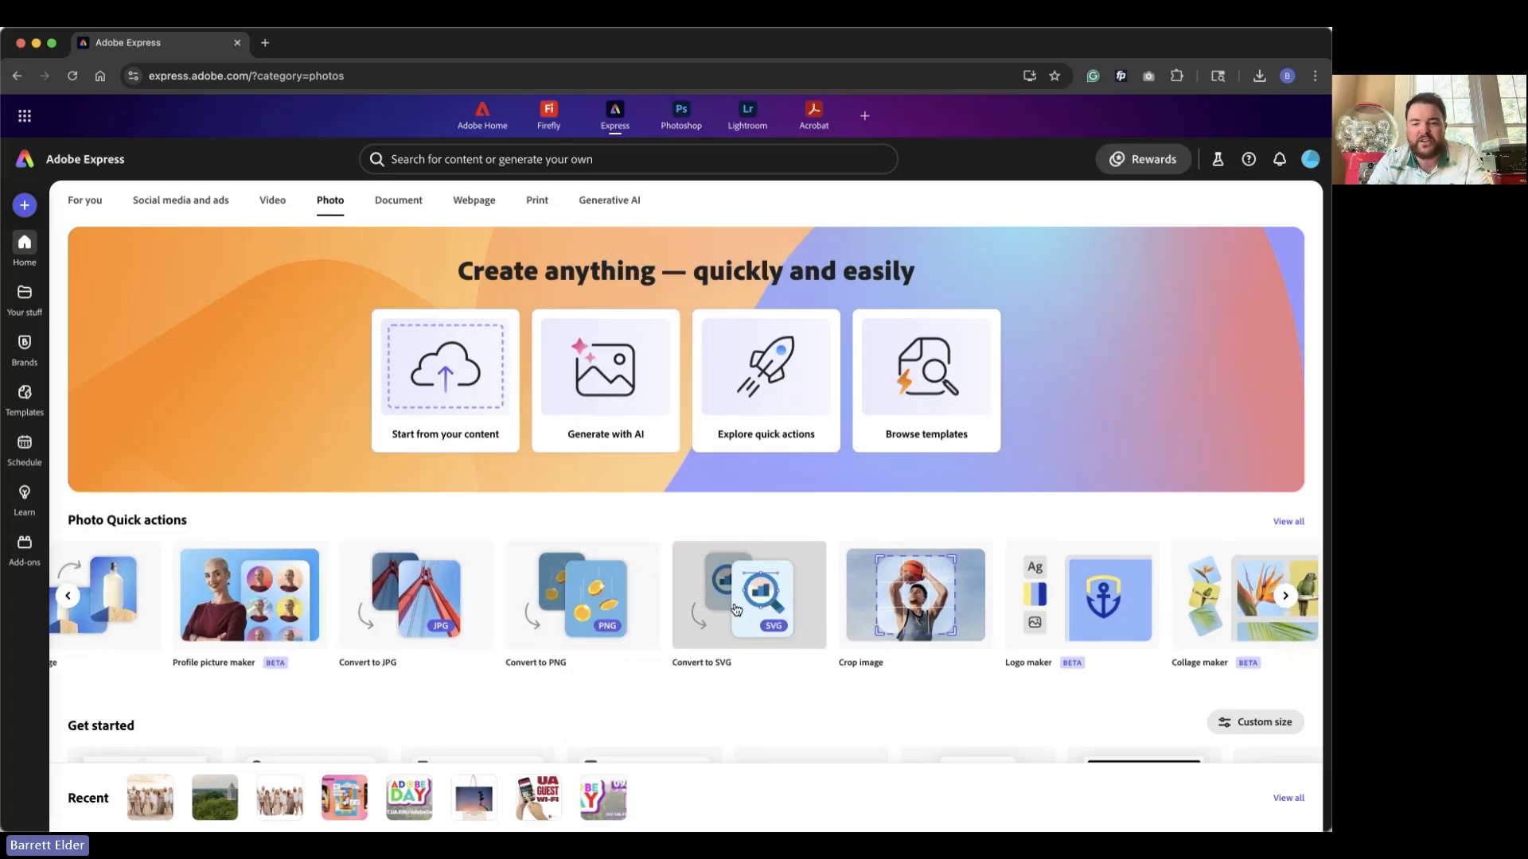
scroll(736, 610, "right", 2)
scroll(736, 609, "left", 2)
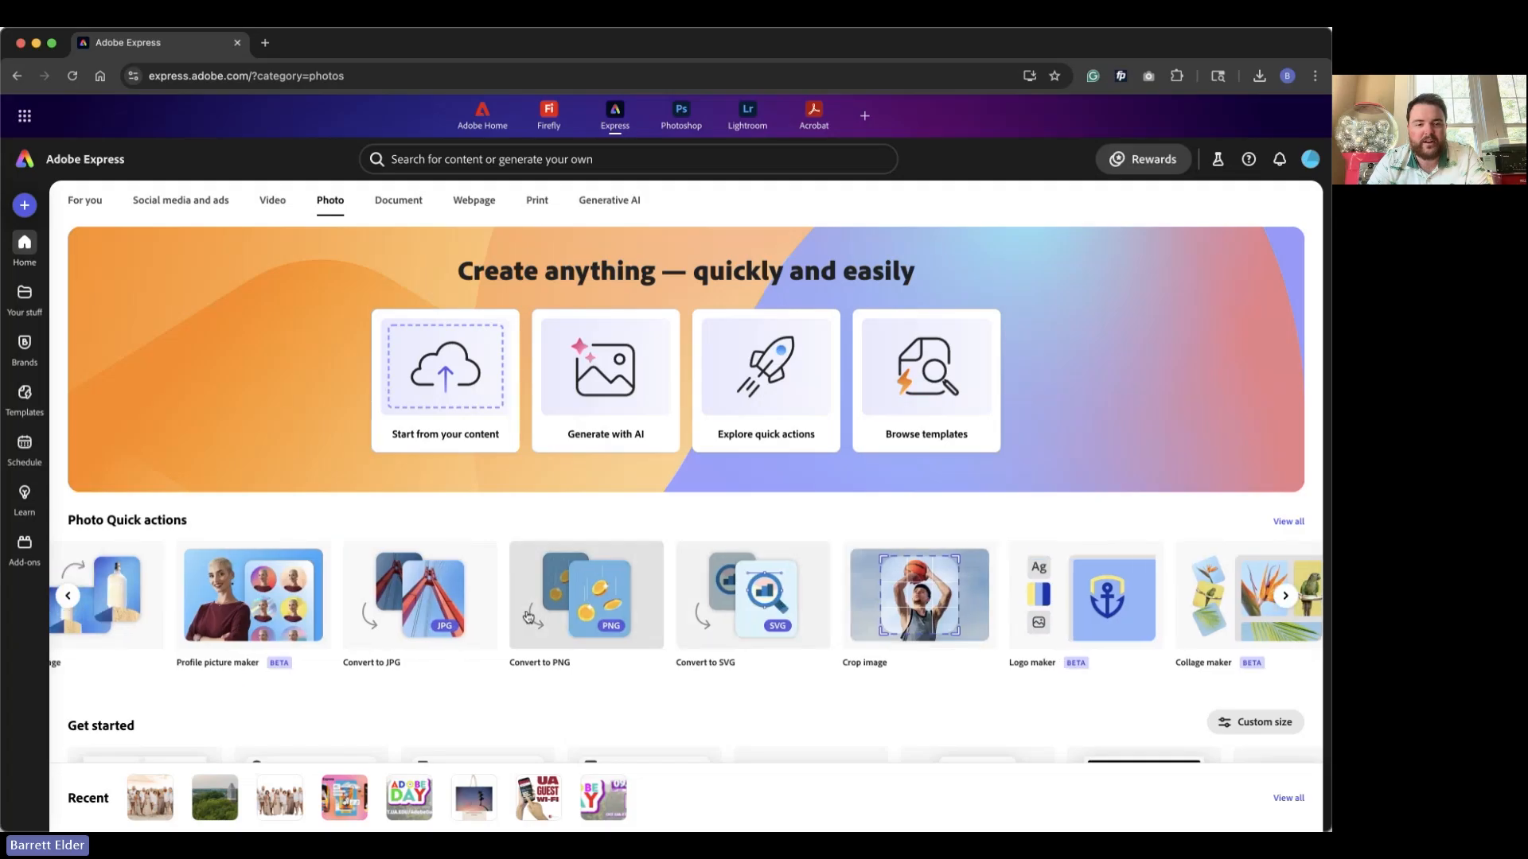
Convert the campus bell tower photo to PNG with the quick action and download the converted file.
left_click(567, 622)
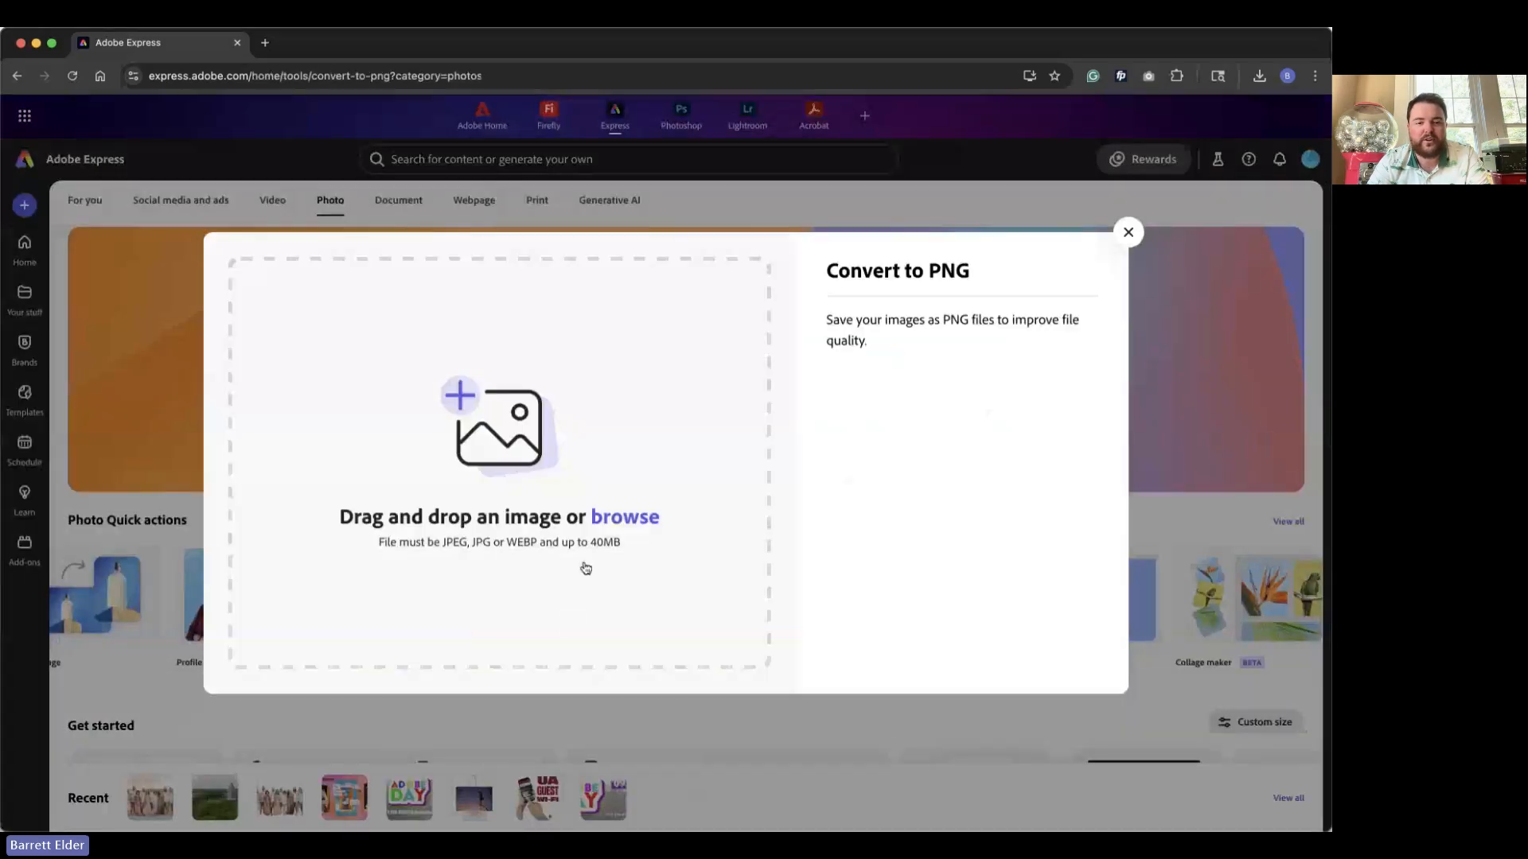
left_click(619, 519)
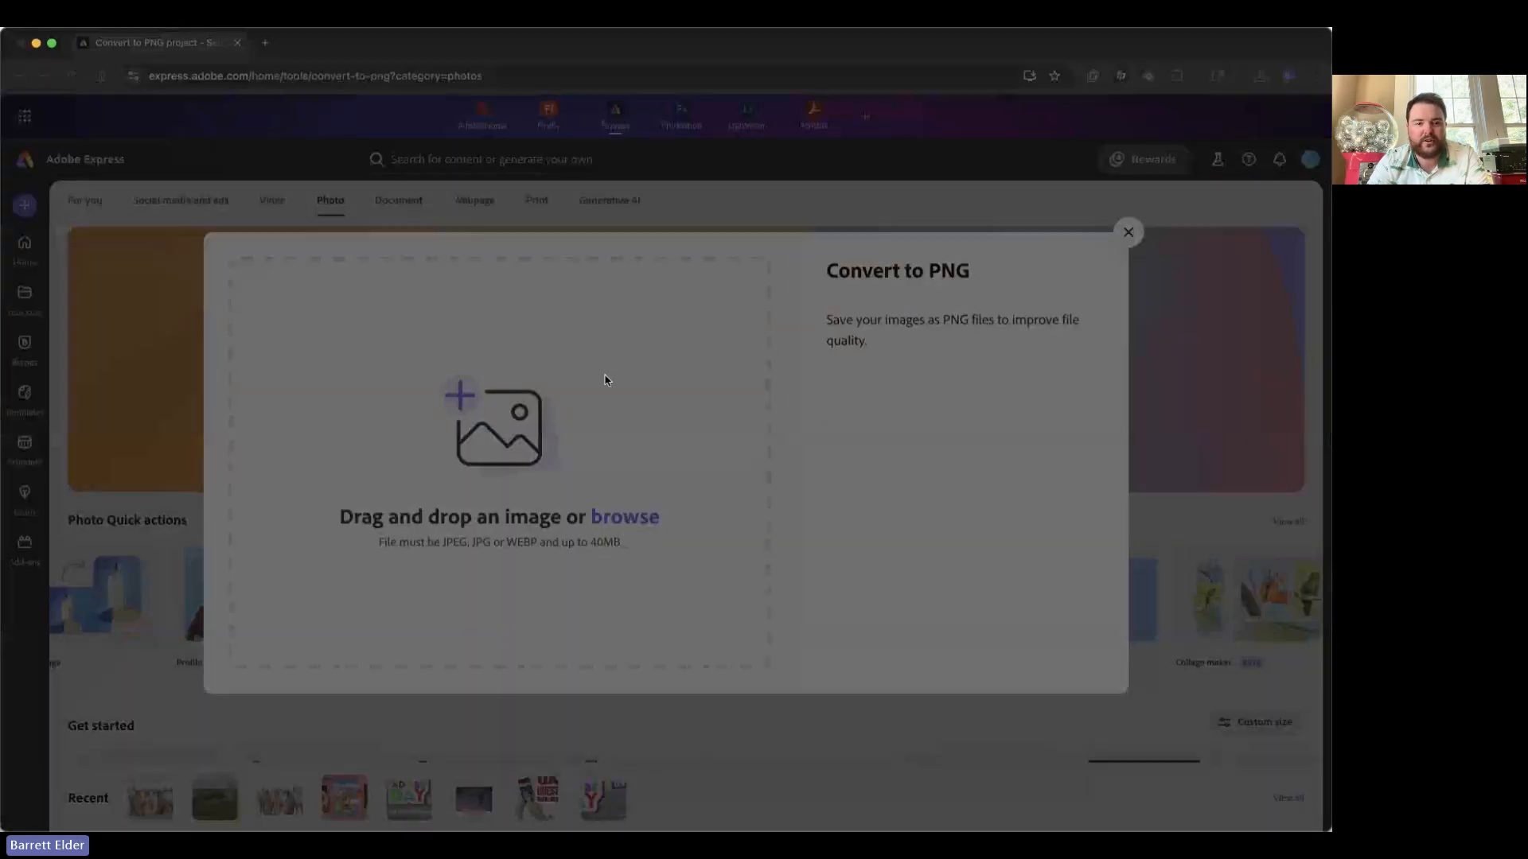
double_click(602, 373)
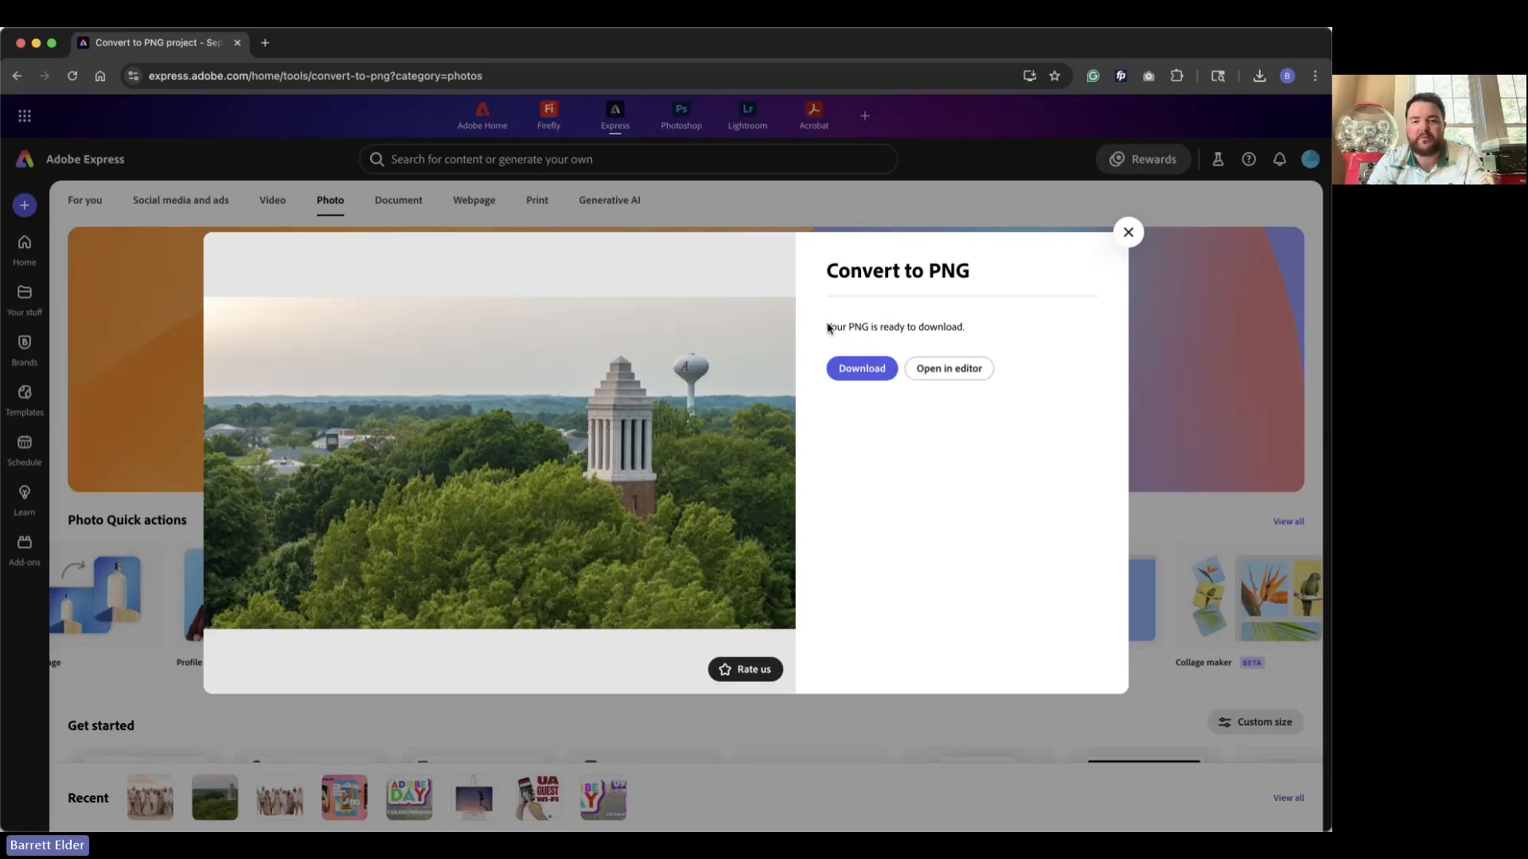
left_click(882, 368)
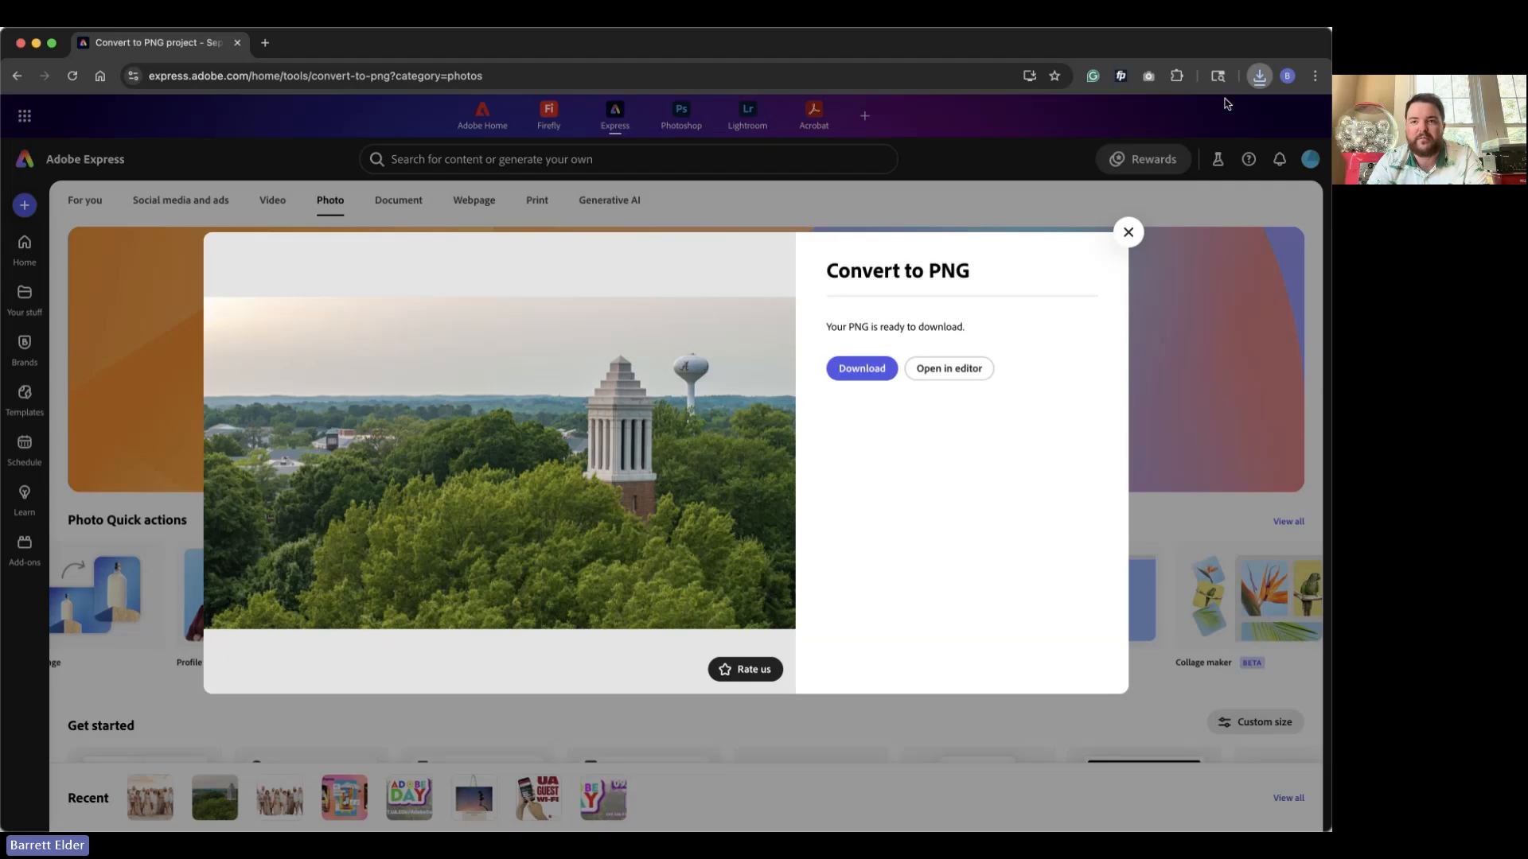
left_click(1129, 231)
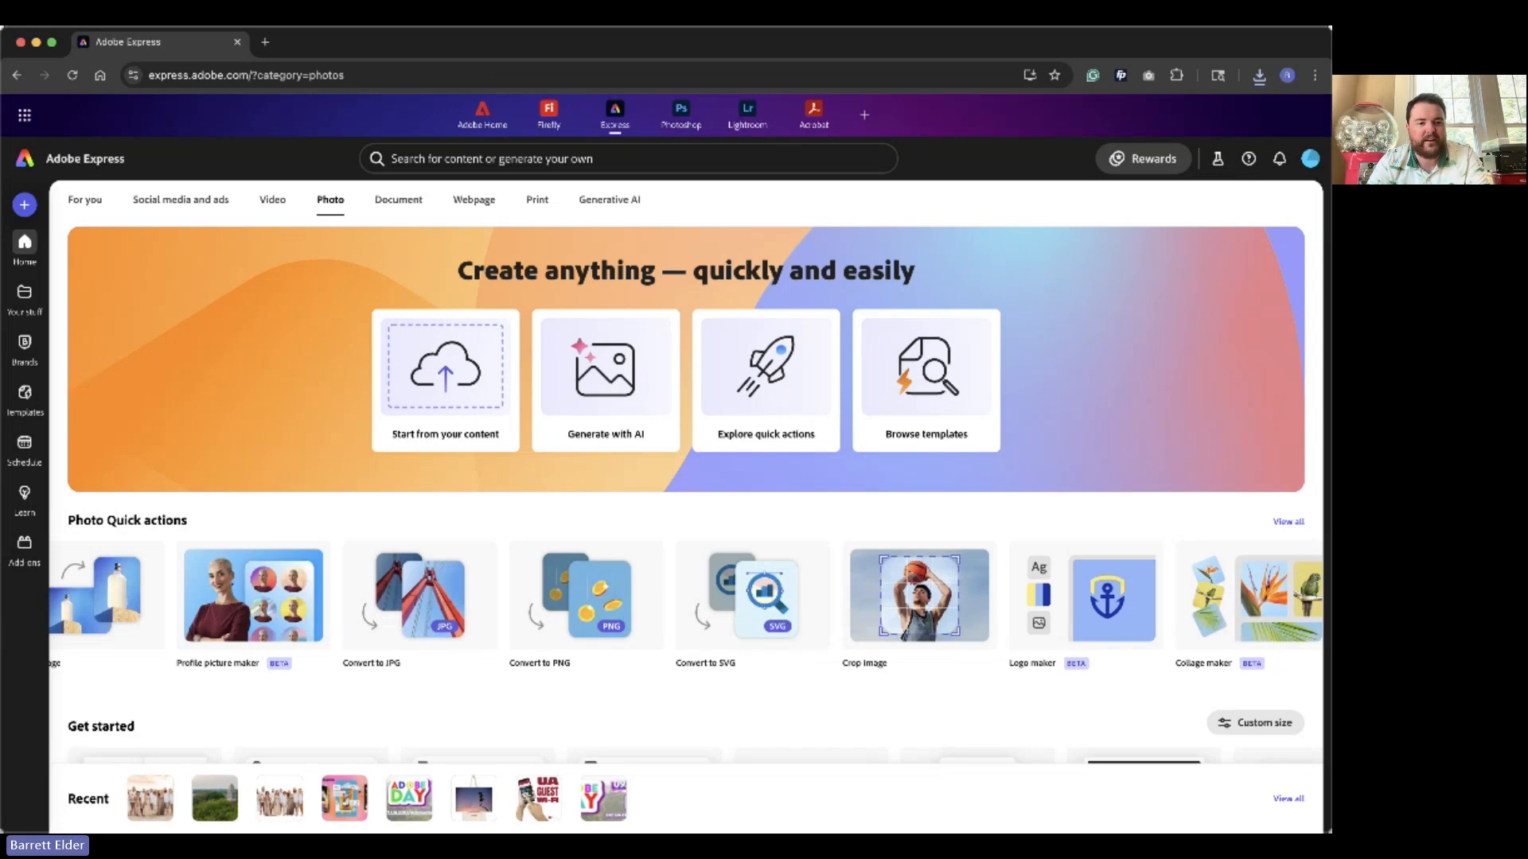
left_click(510, 488)
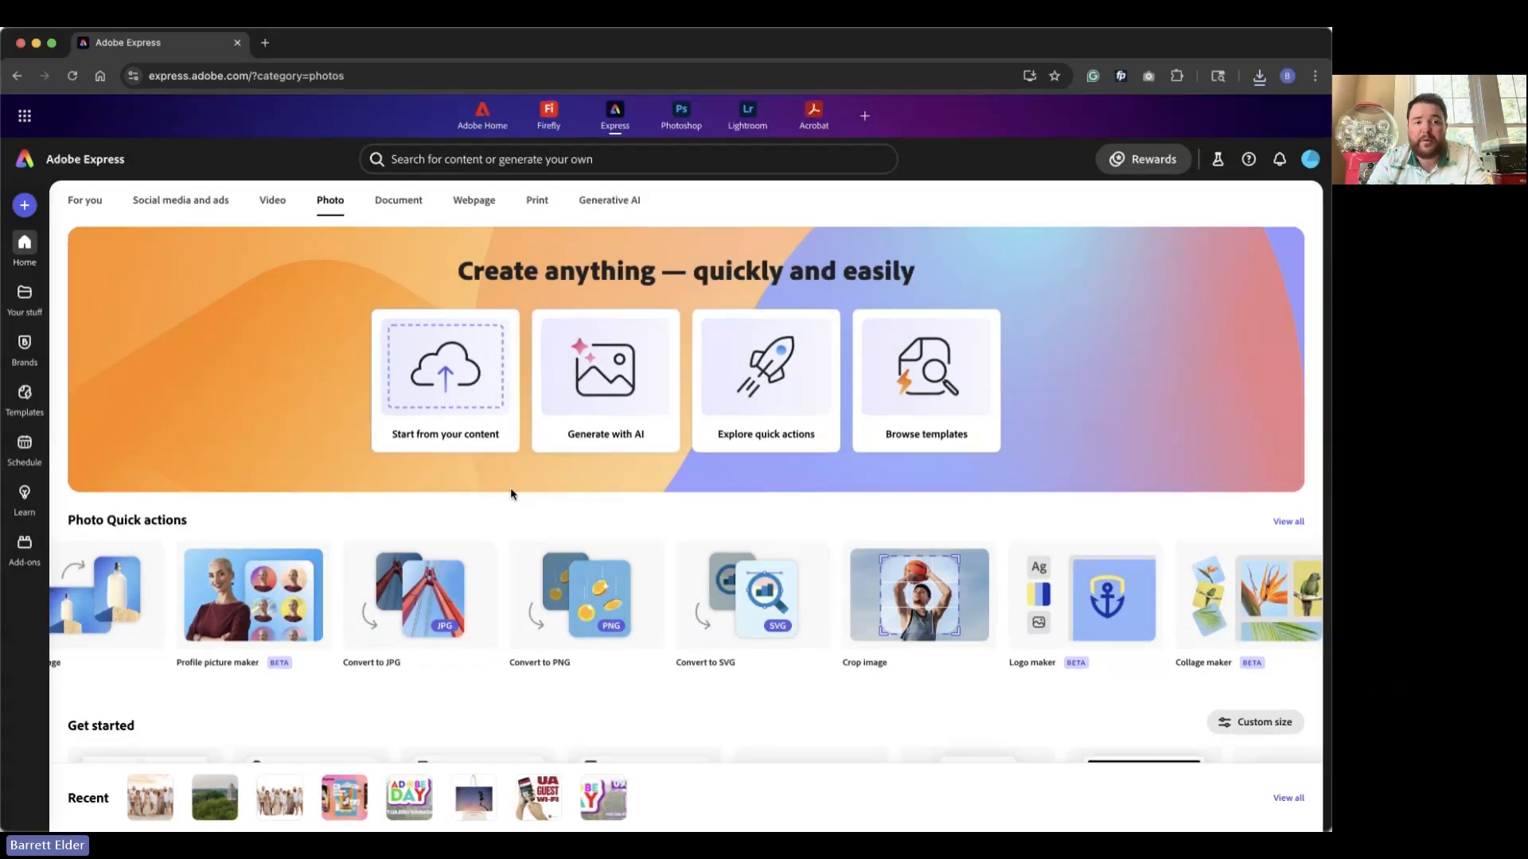
Open the Generate QR code quick action and load the OIT site's adobeday page in a new browser tab.
left_click(91, 209)
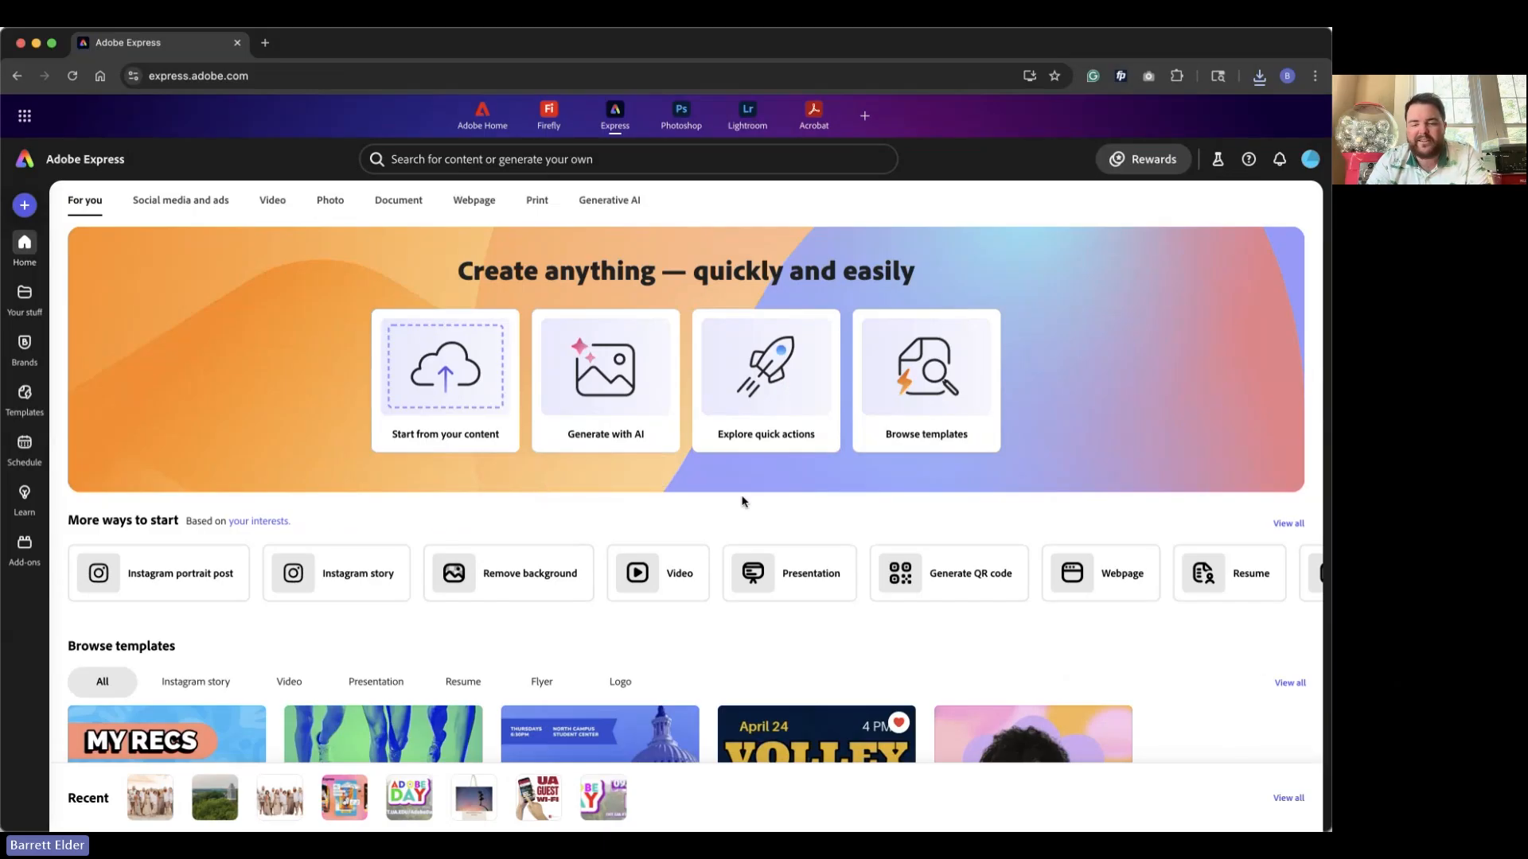
left_click(945, 584)
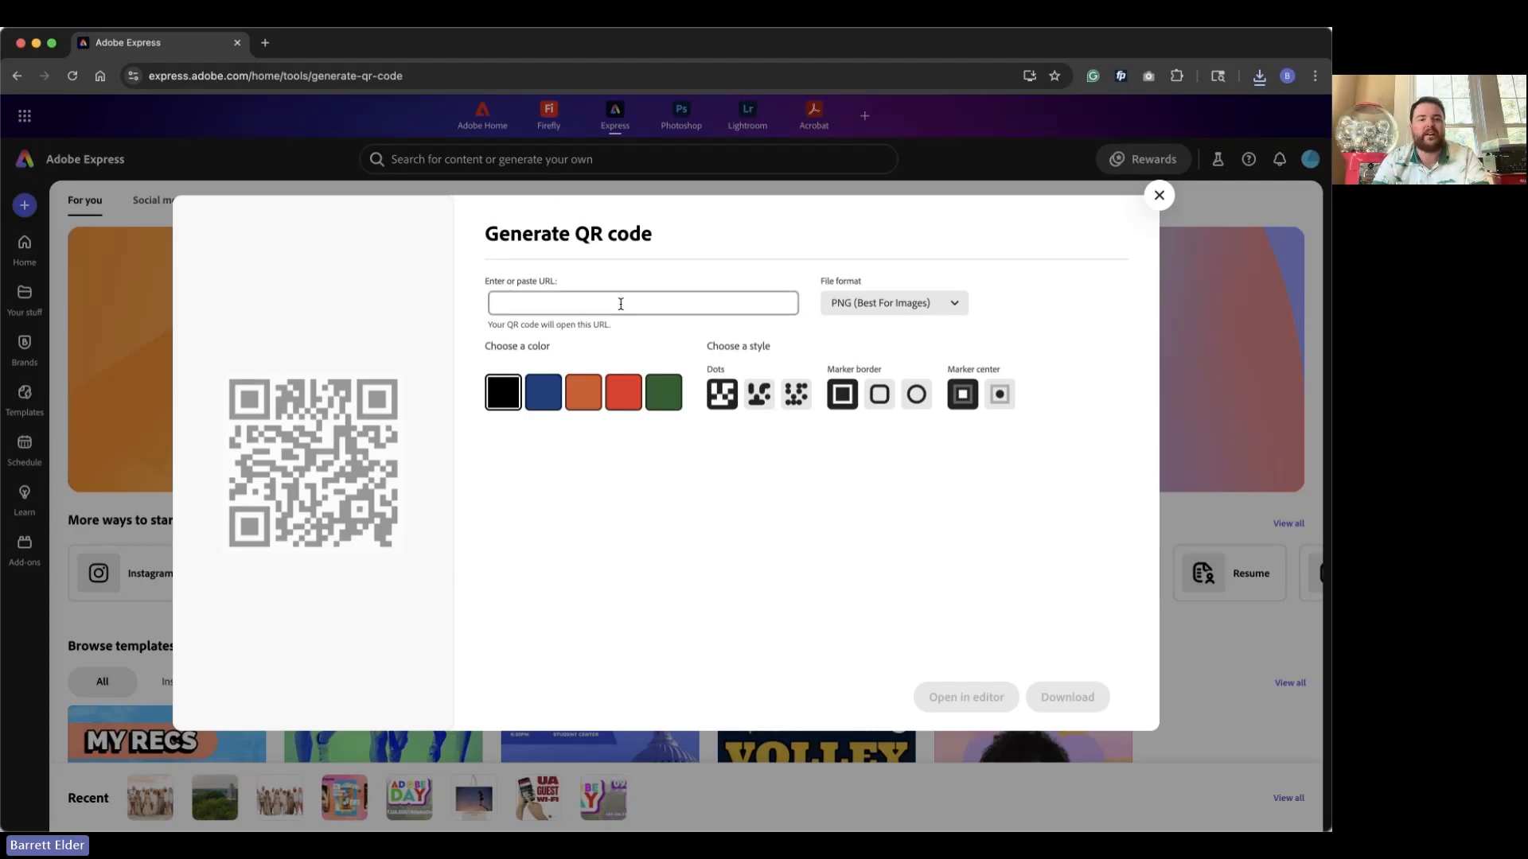
left_click(265, 42)
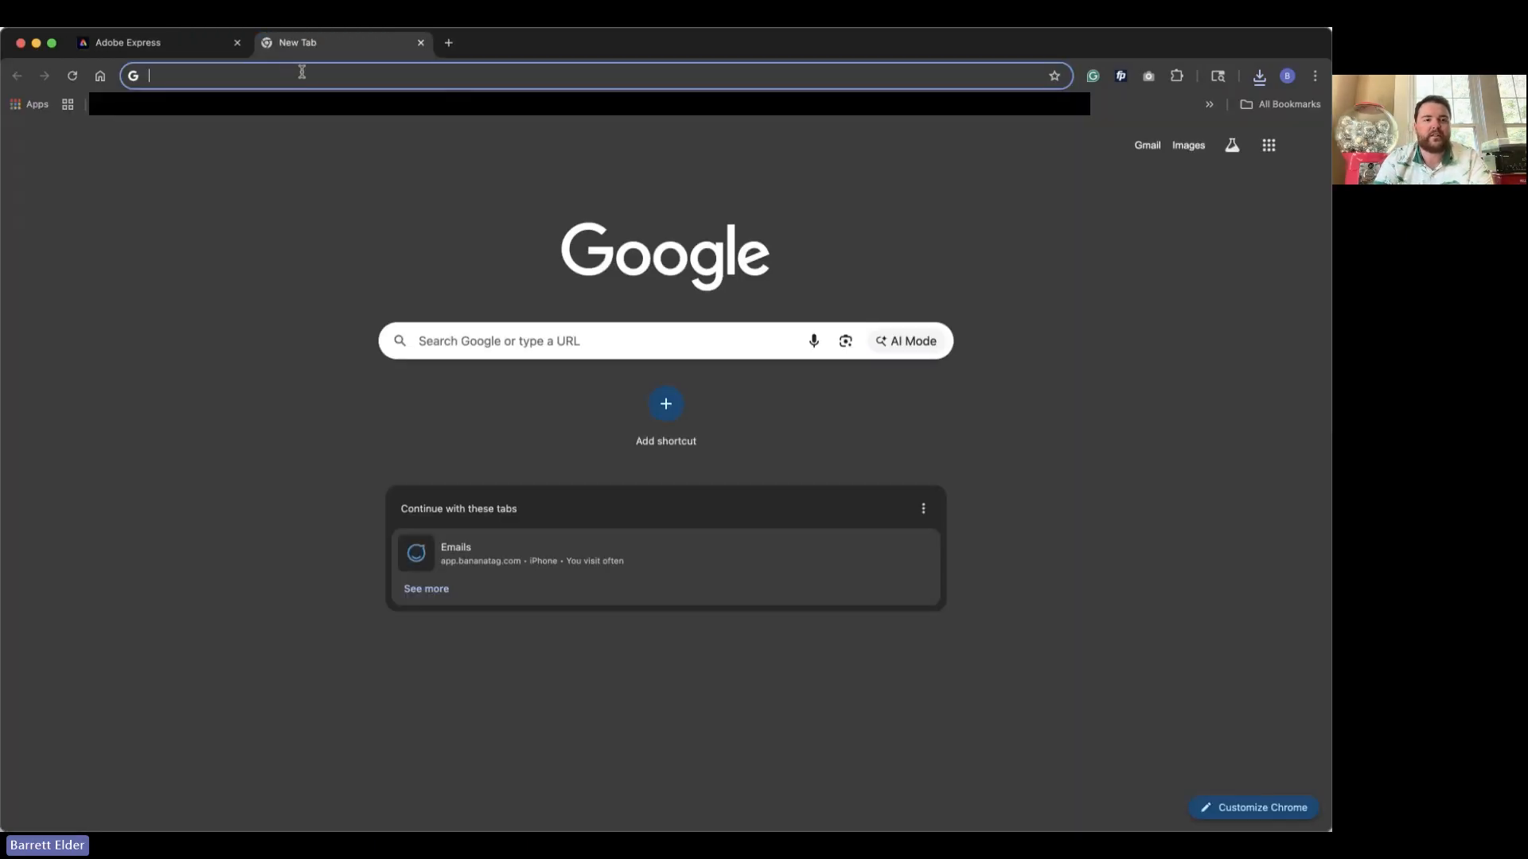
type("oit.u")
key("Right")
type("/adobeday")
key("Return")
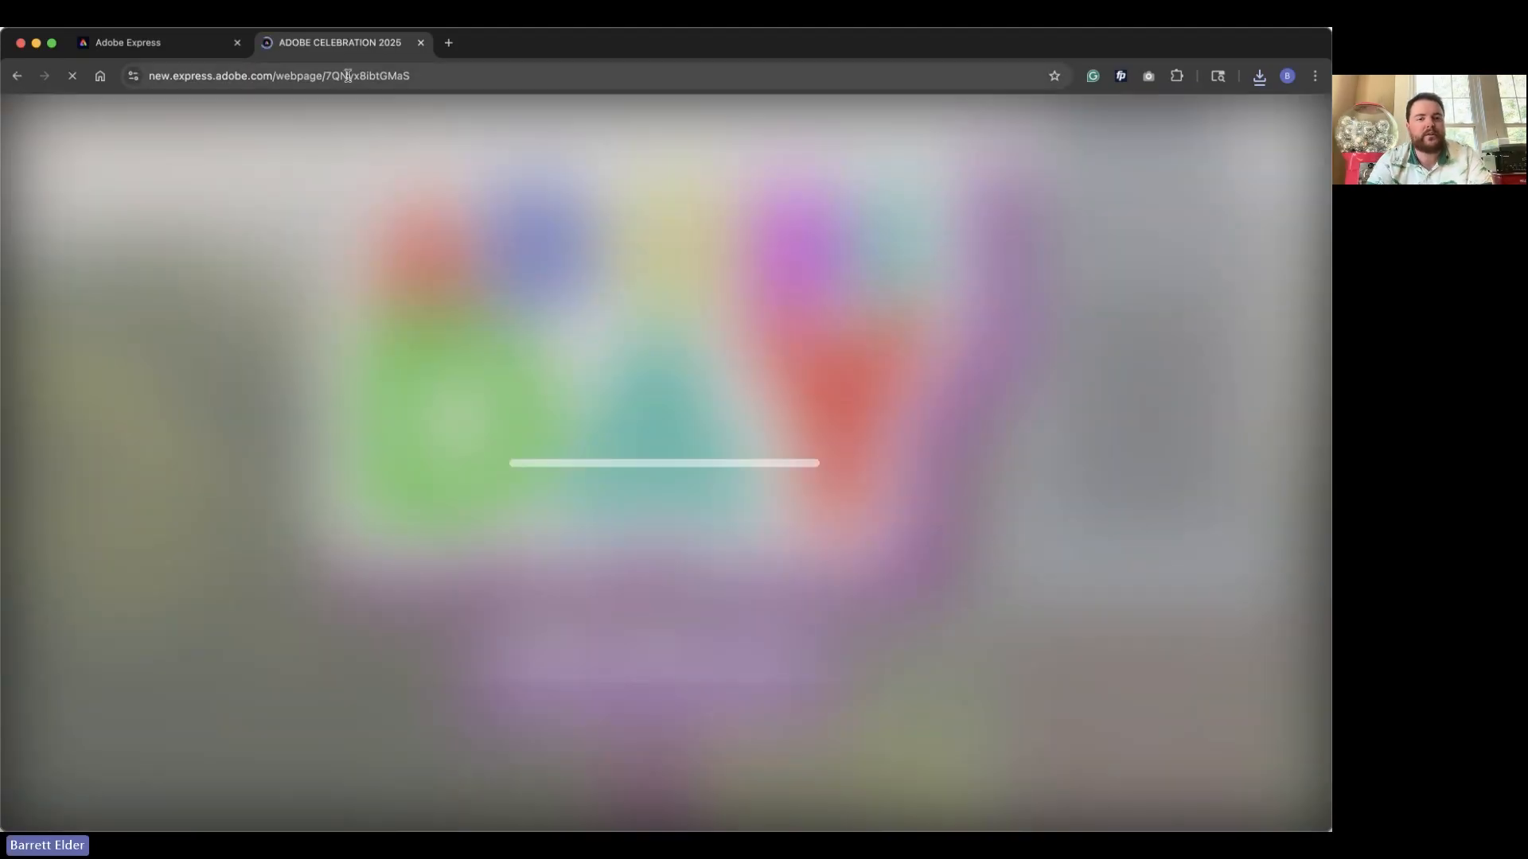
Copy the Adobe Celebration 2025 page's address and paste it as the QR code's URL.
left_click(382, 76)
key("super+c")
left_click(159, 42)
key("super+v")
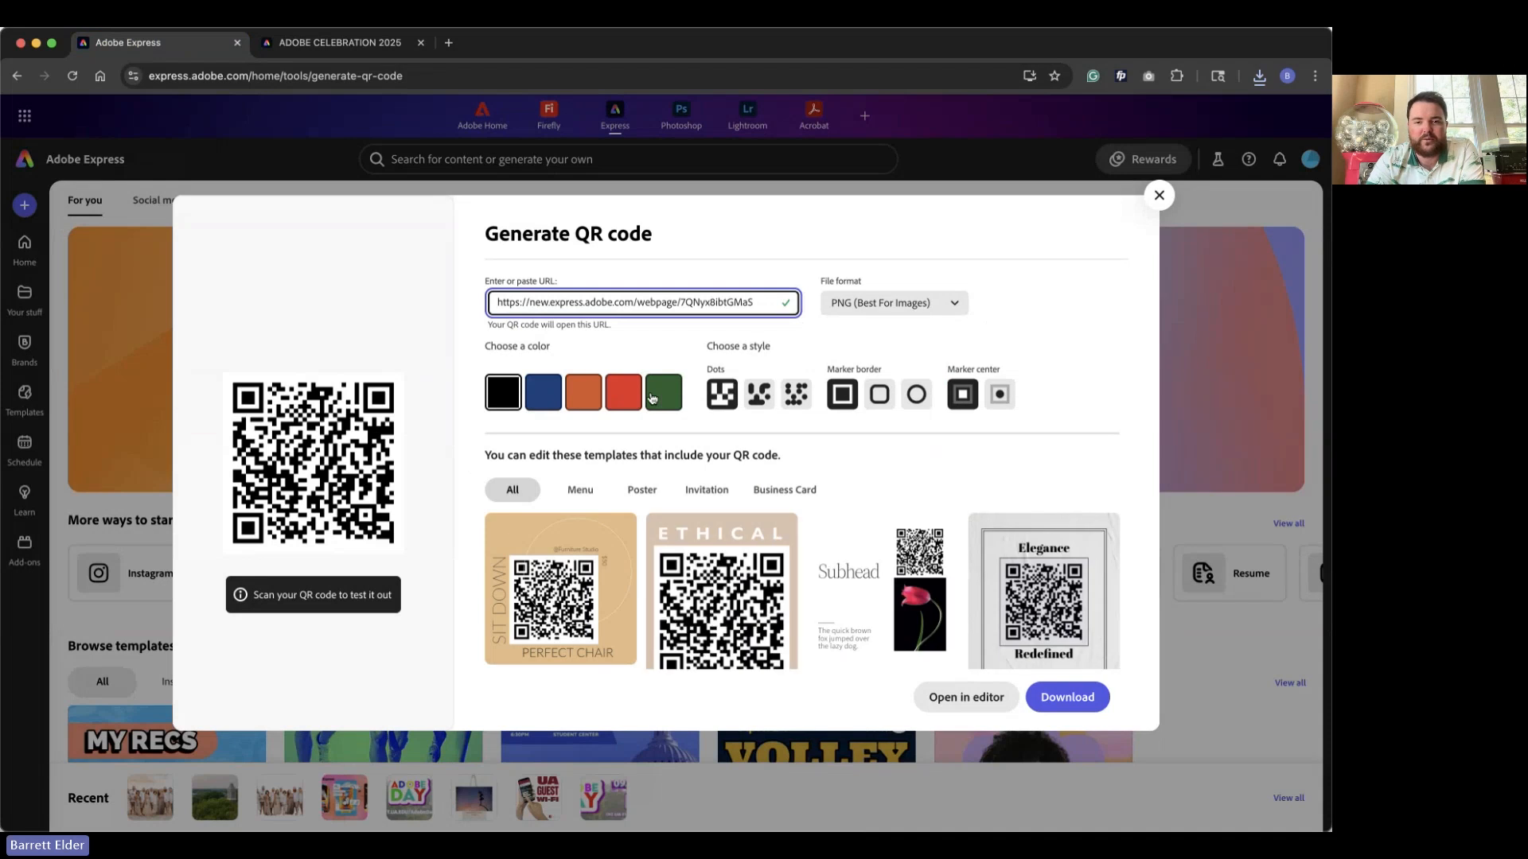
Set the QR code's dots to the small round style and refresh the templates that include the code.
left_click(760, 398)
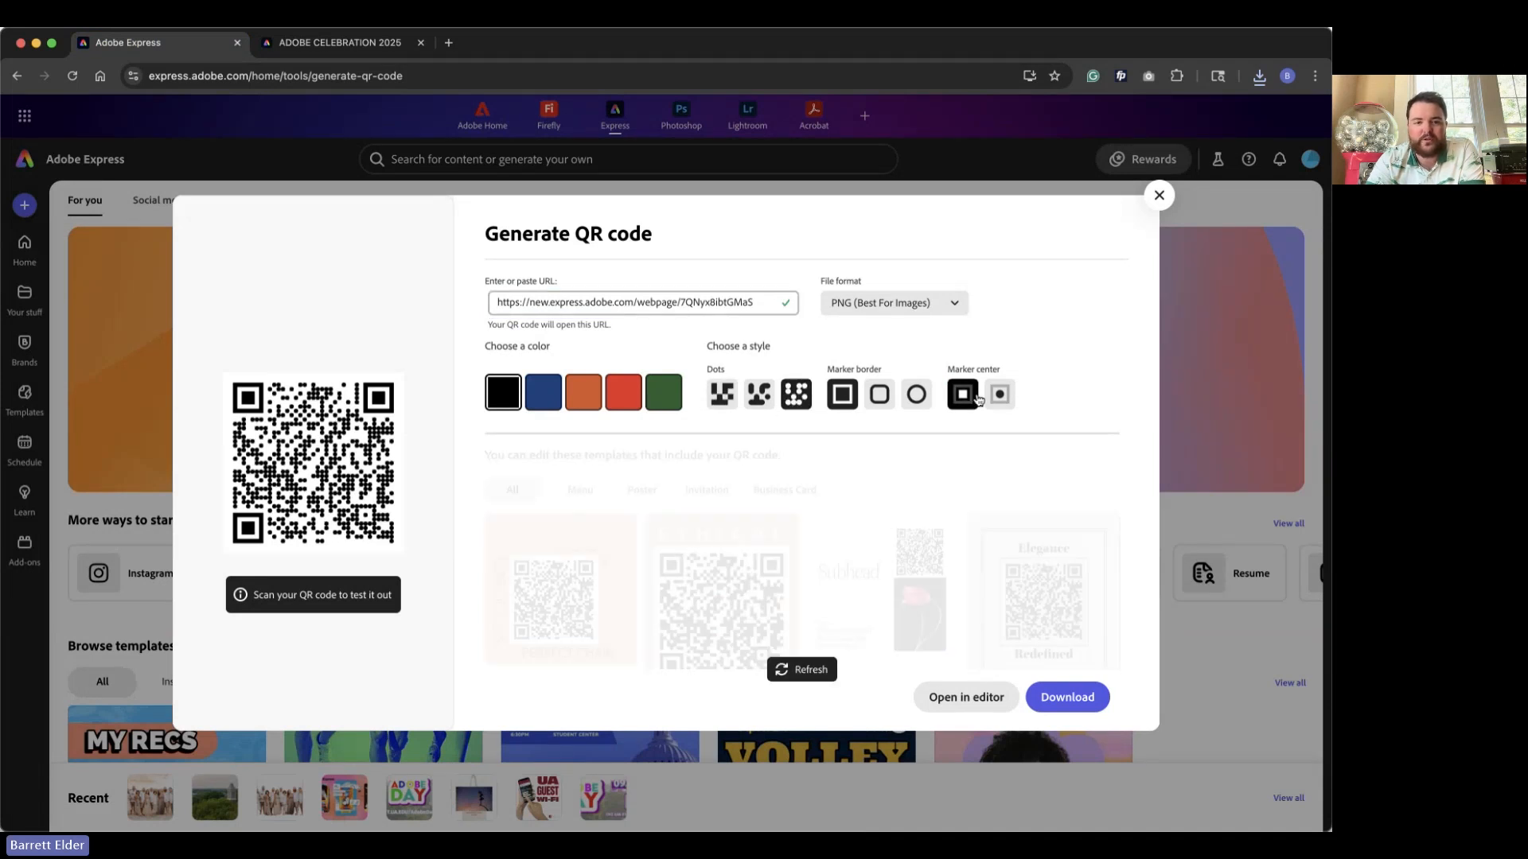
scroll(607, 446, "down", 3)
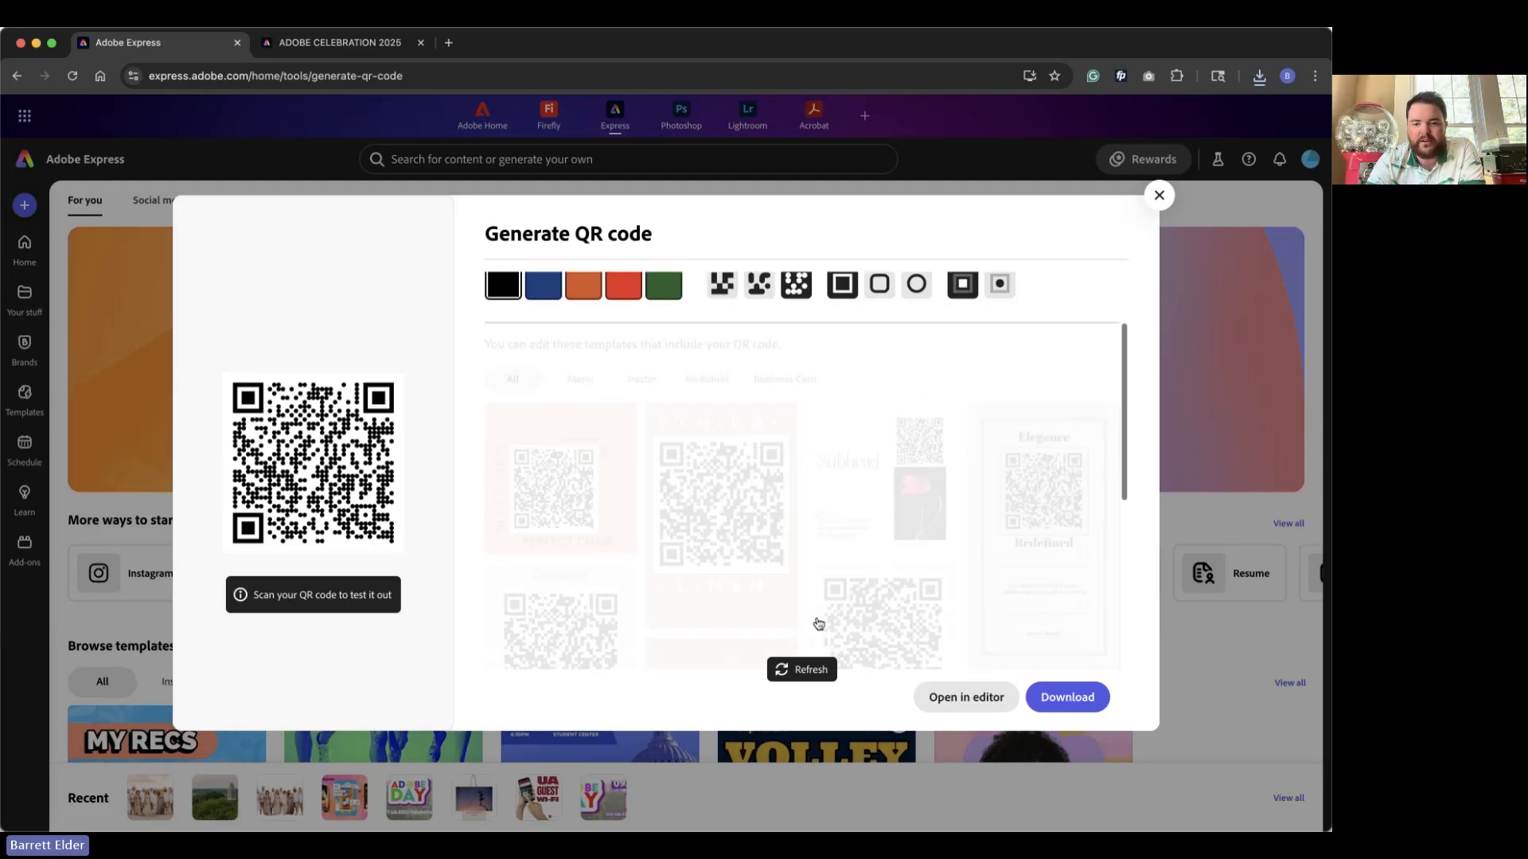
left_click(811, 672)
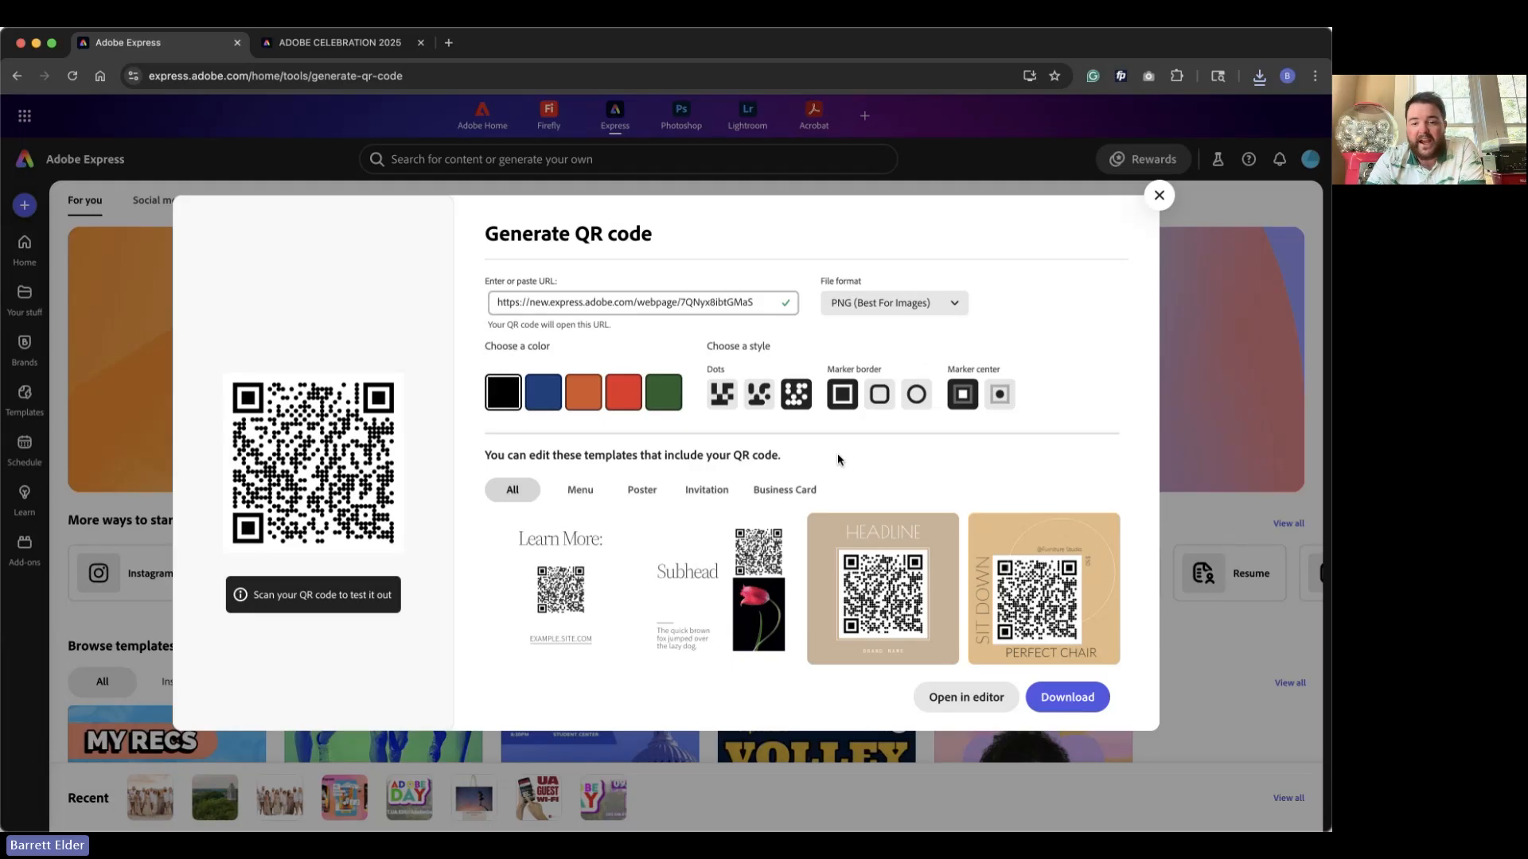
Open the graphic designer business card template containing the QR code in the editor.
scroll(817, 608, "down", 1)
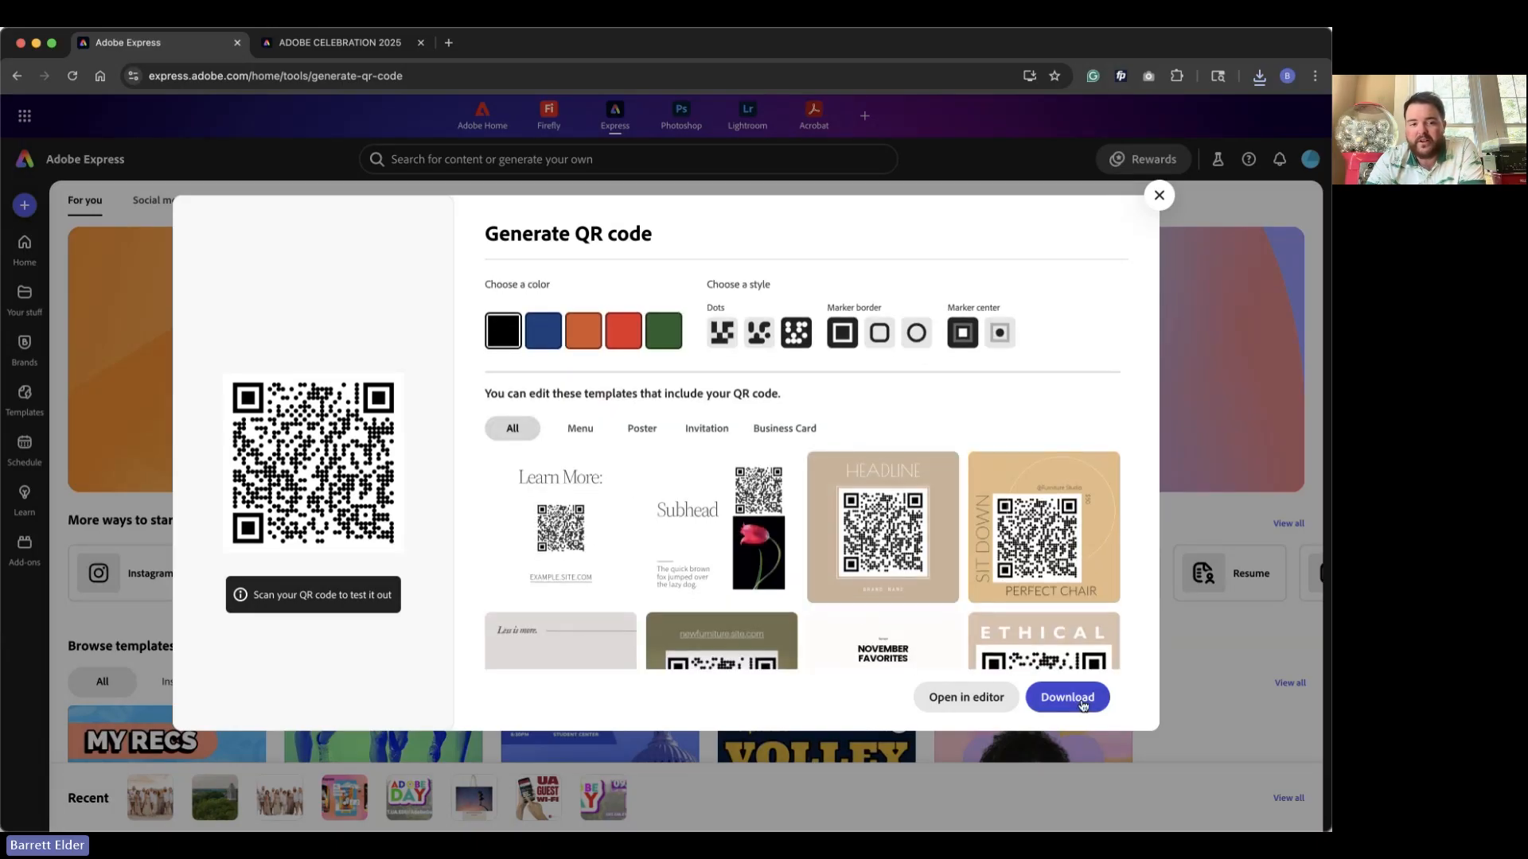
scroll(812, 549, "down", 5)
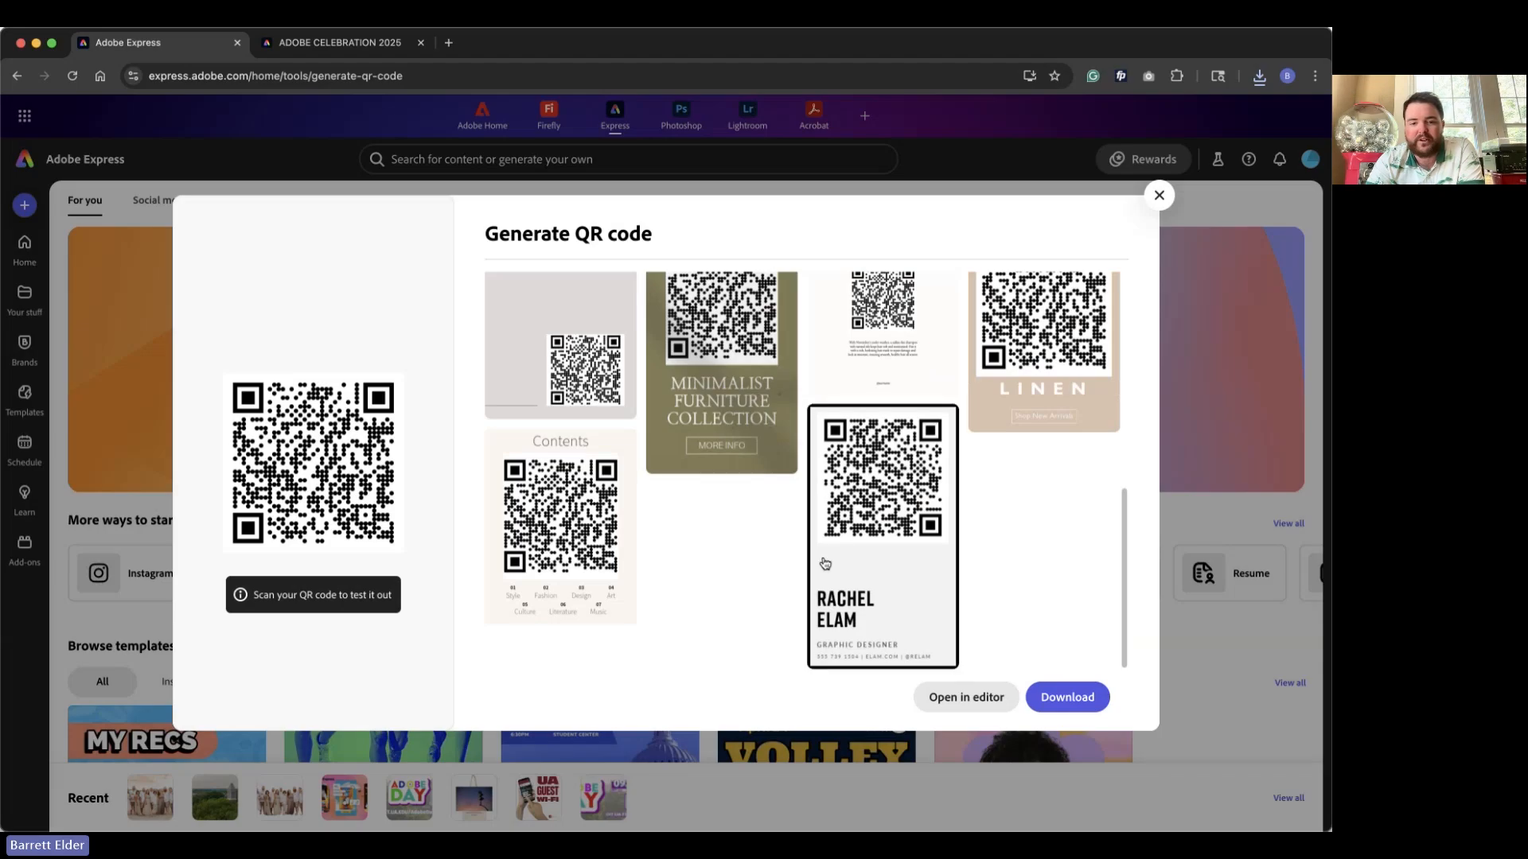
left_click(888, 588)
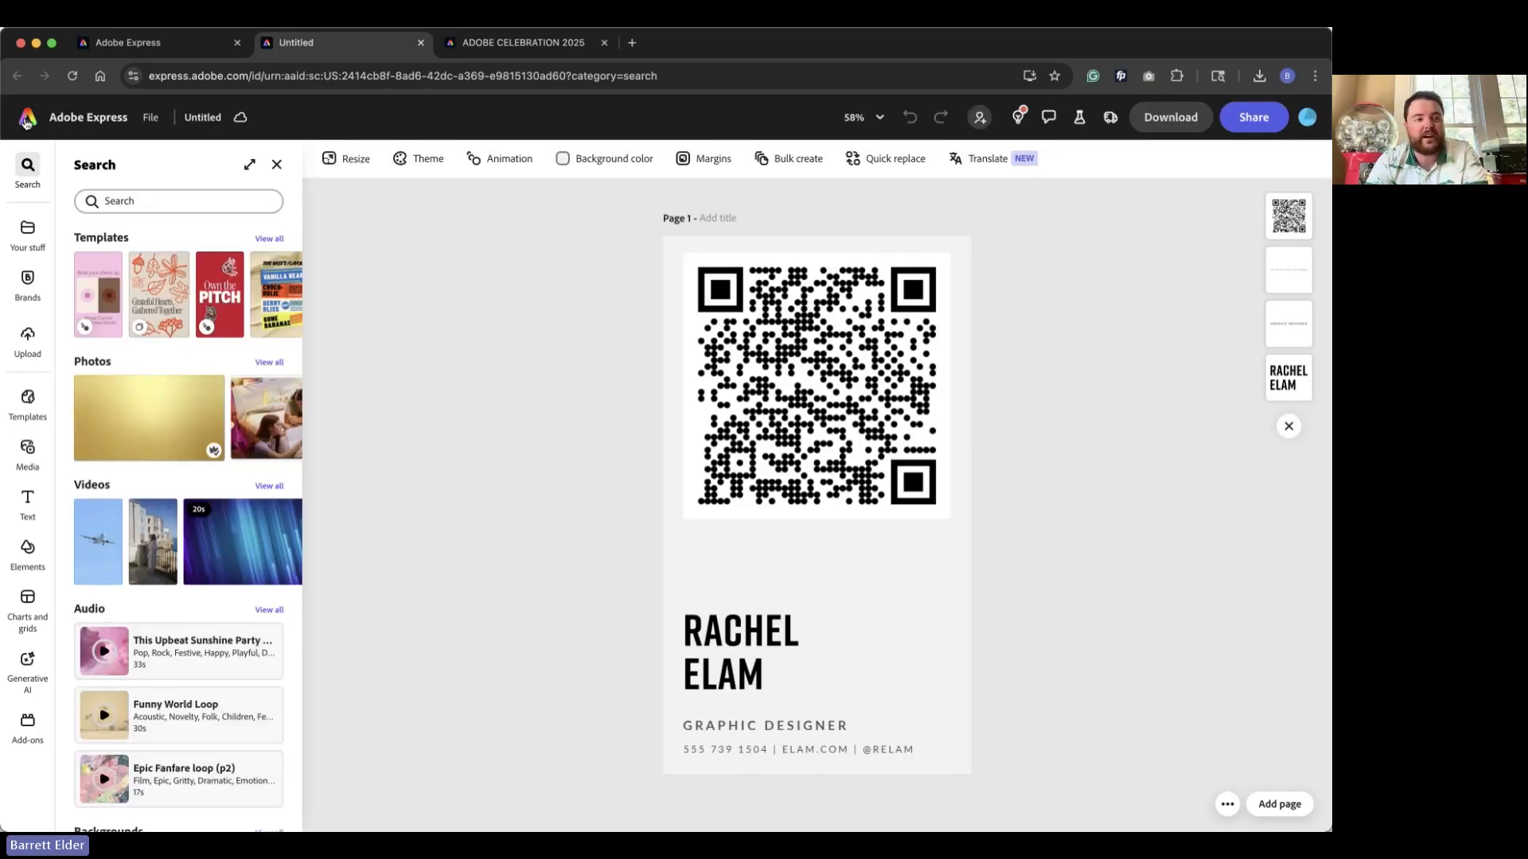
Return to the home page and start the Generate image quick action from the Generative AI options.
left_click(27, 120)
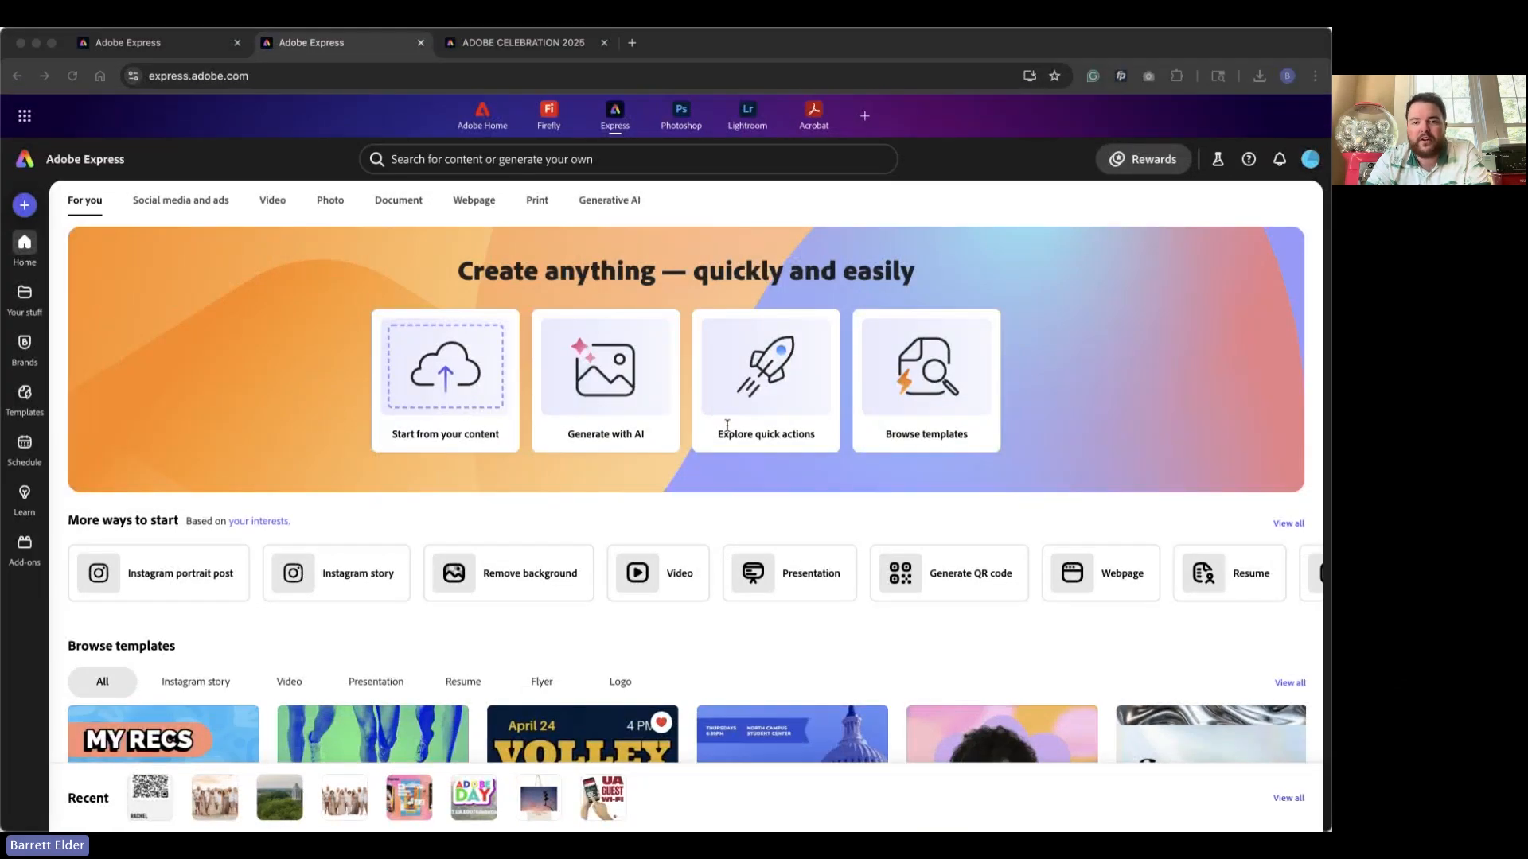
left_click(613, 385)
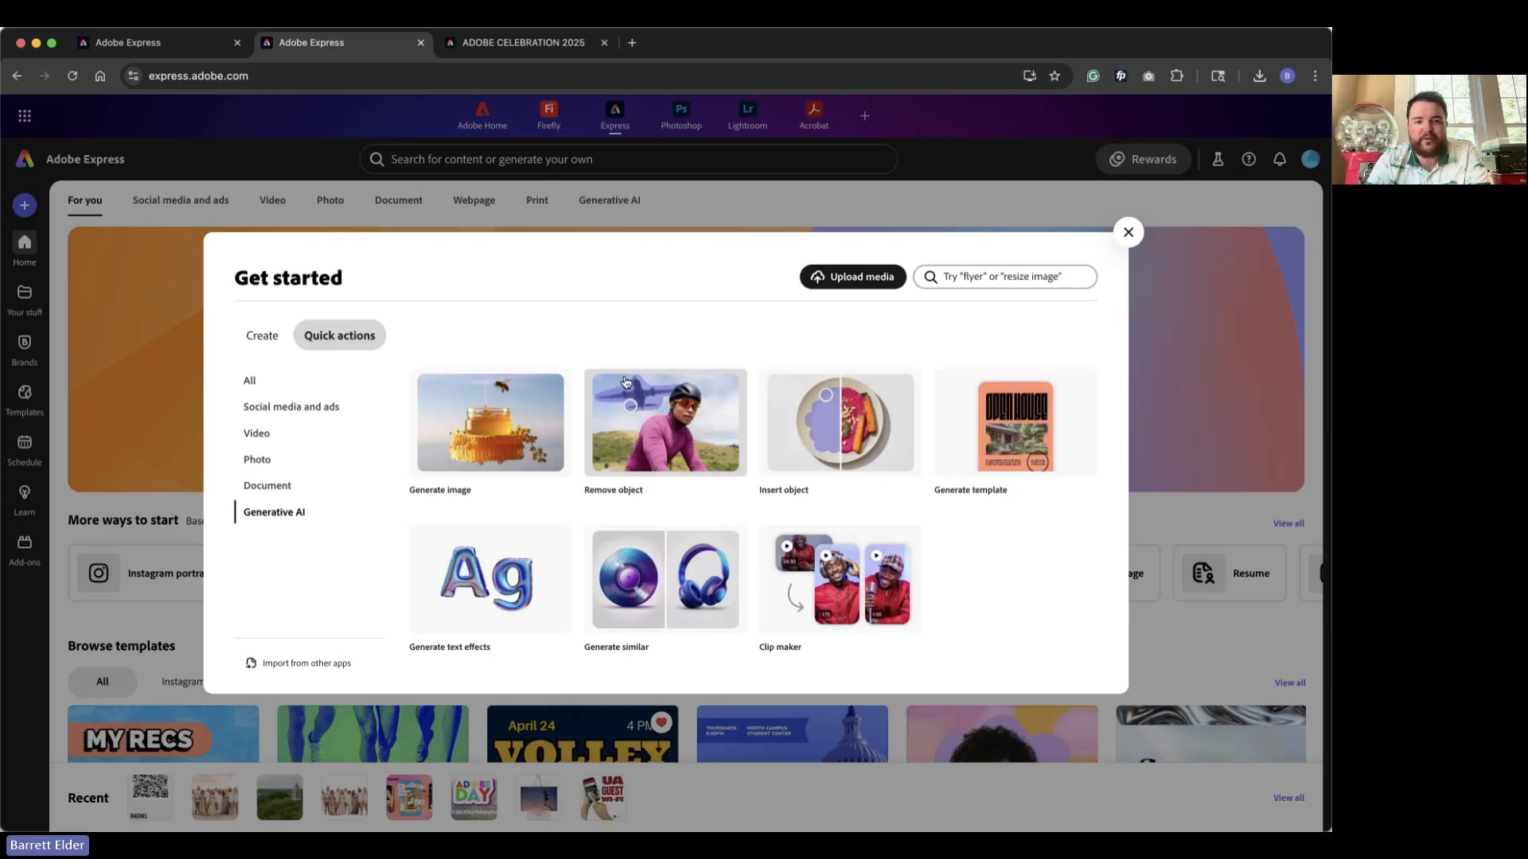
left_click(506, 435)
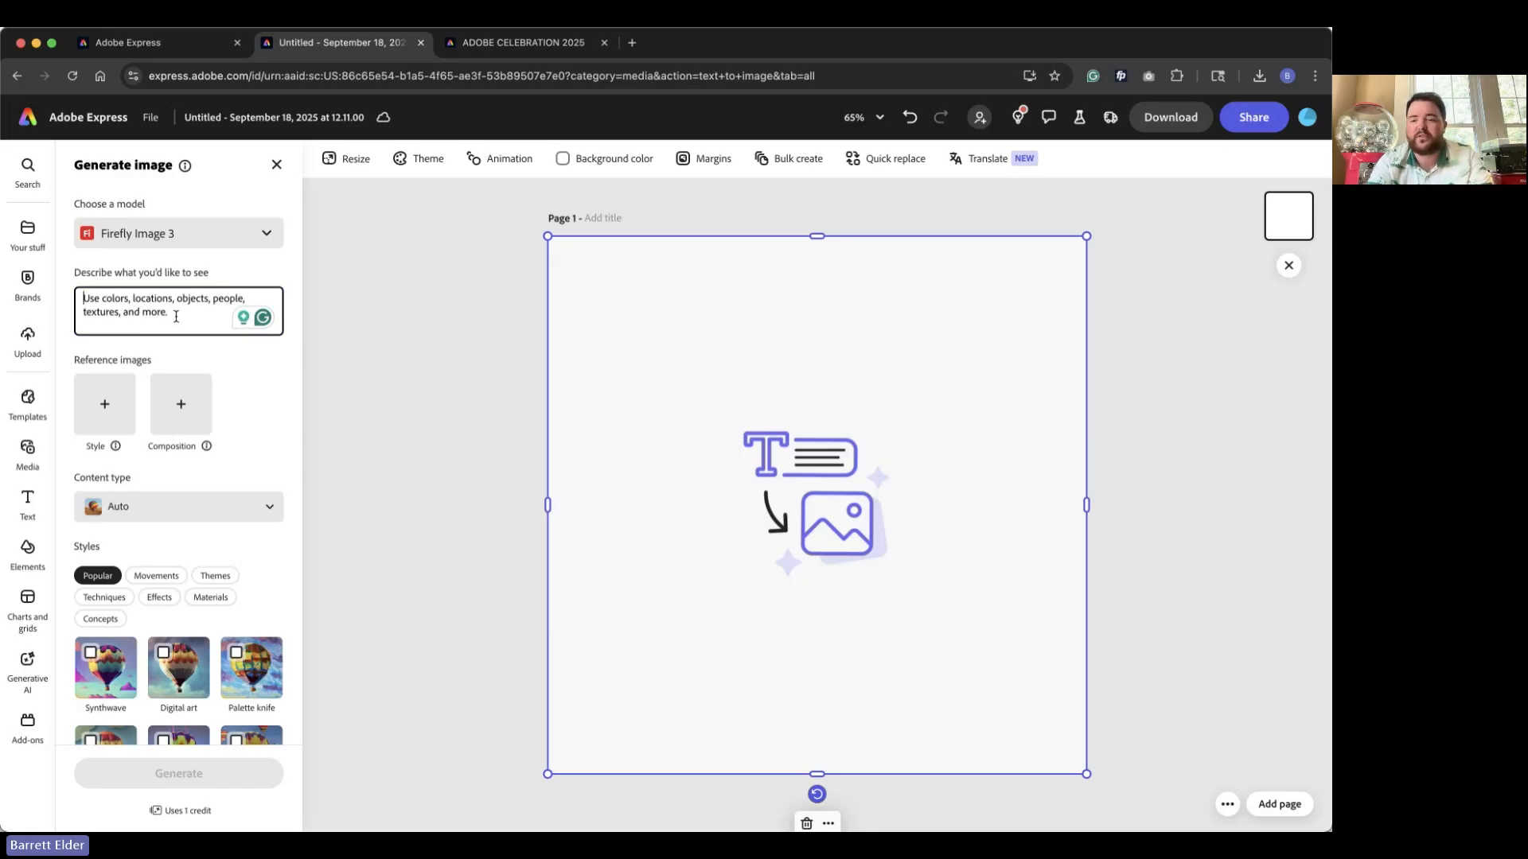
Enter the image prompt "A person presenting to a classroom on Adobe products. Give the presenter brown hair".
left_click(176, 317)
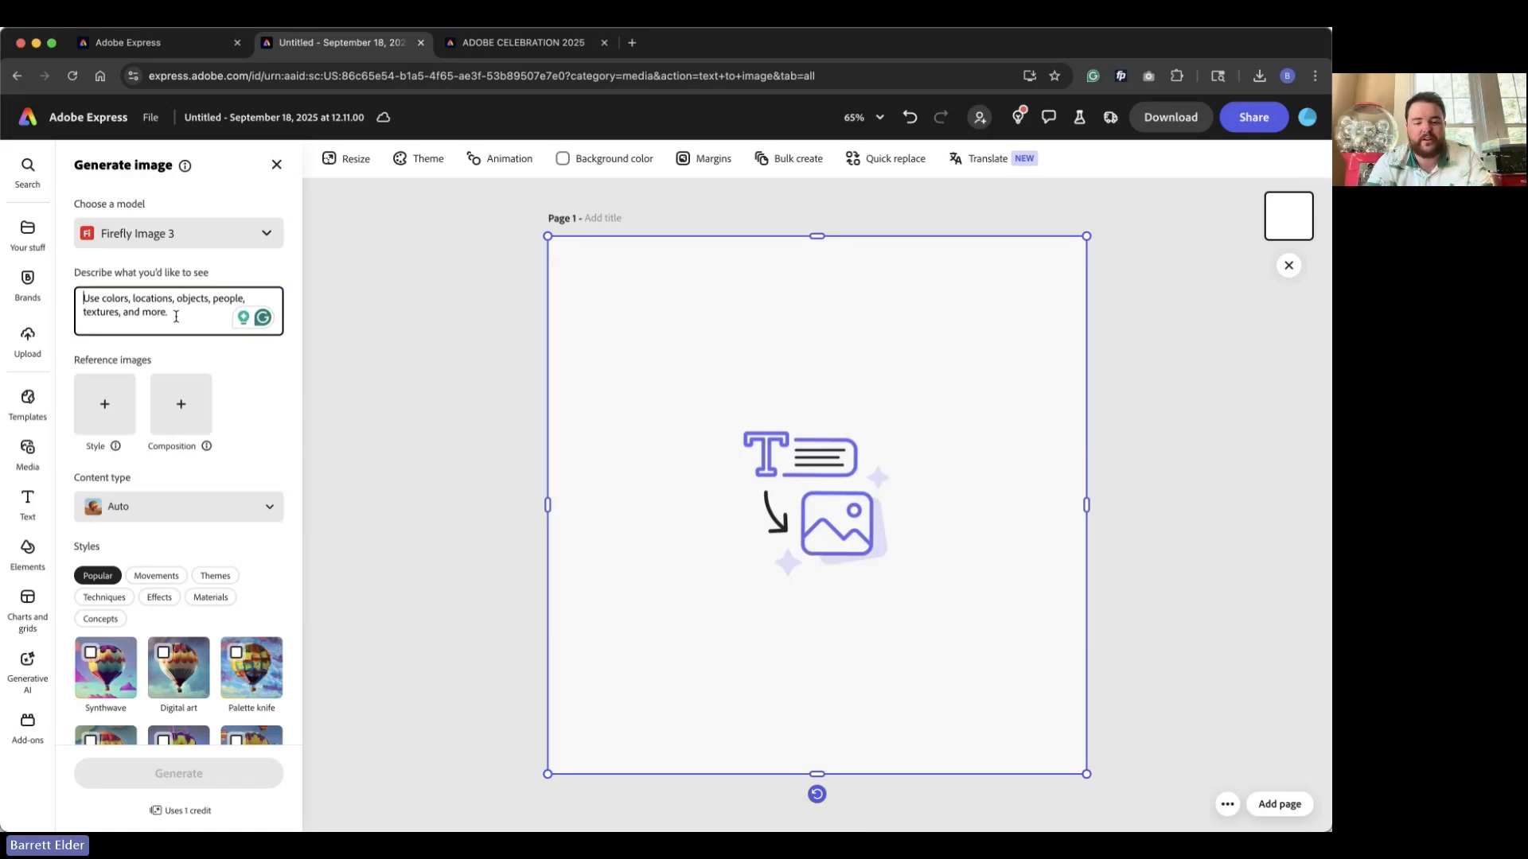
type("A")
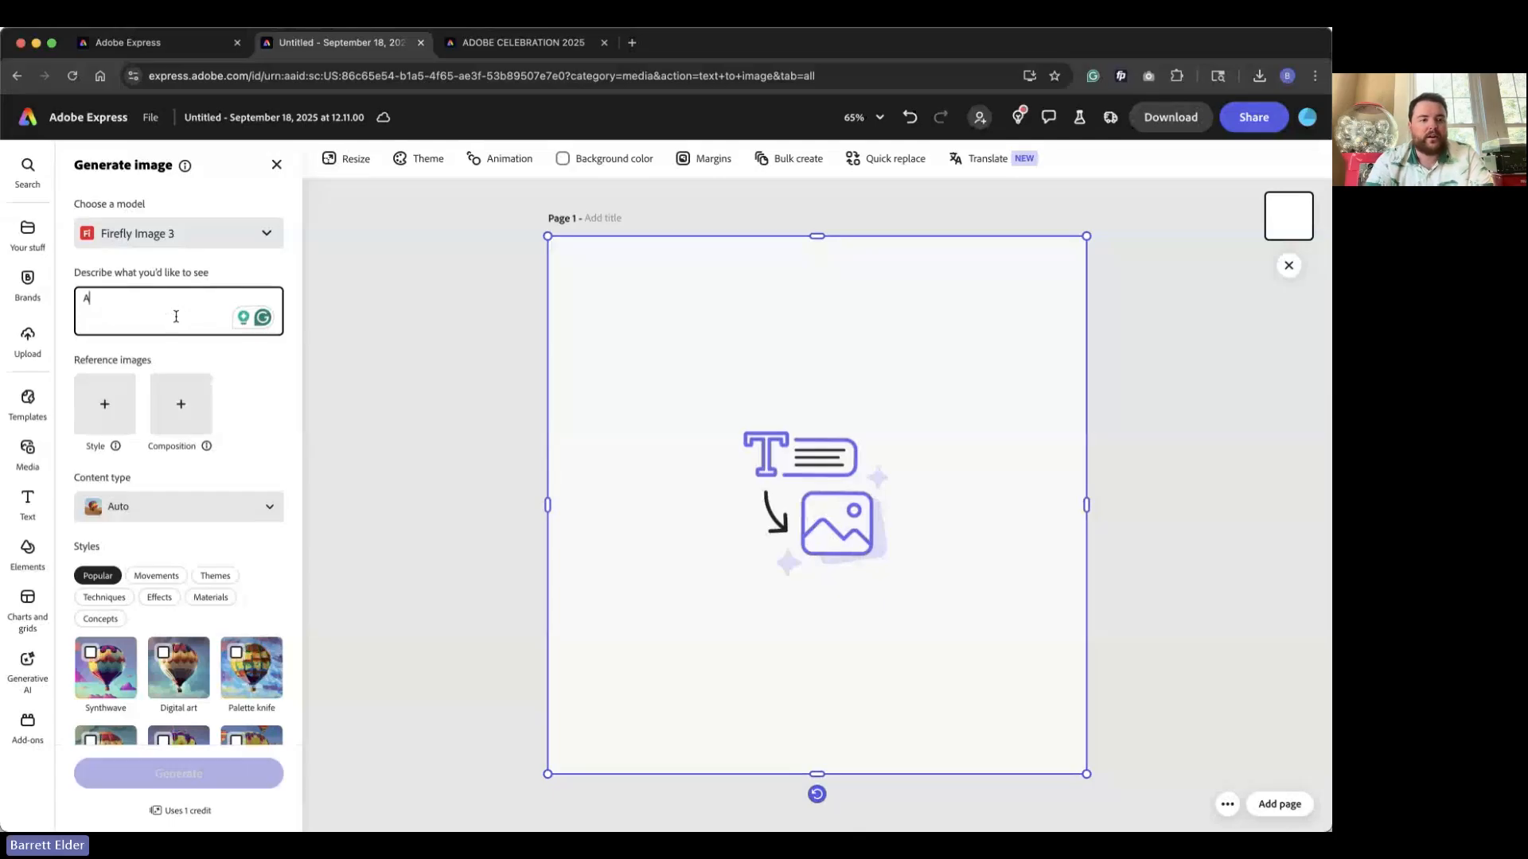
type(" pers")
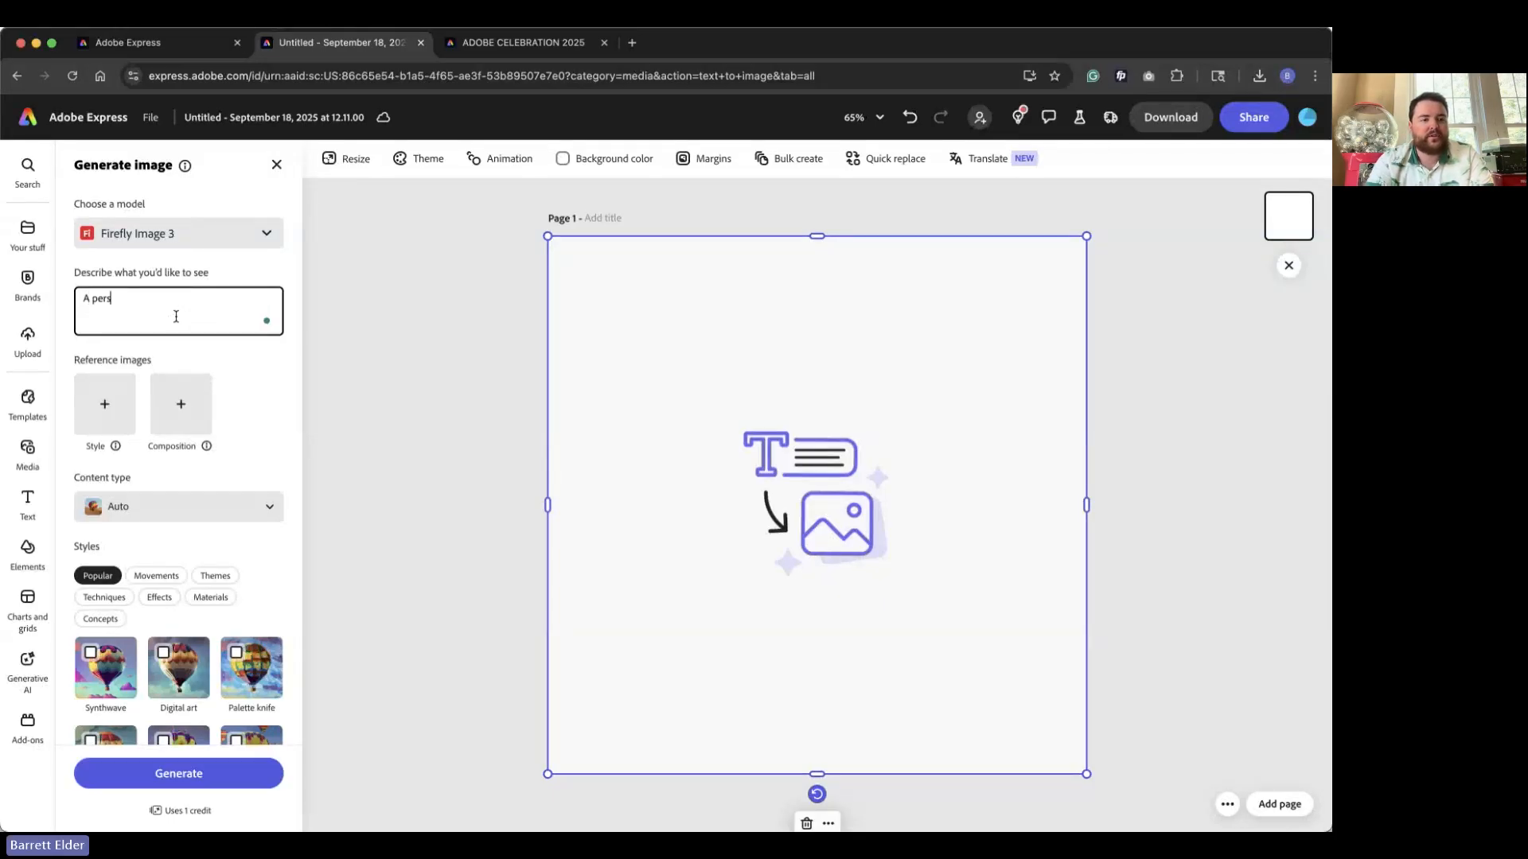
type("on presenting to a lca")
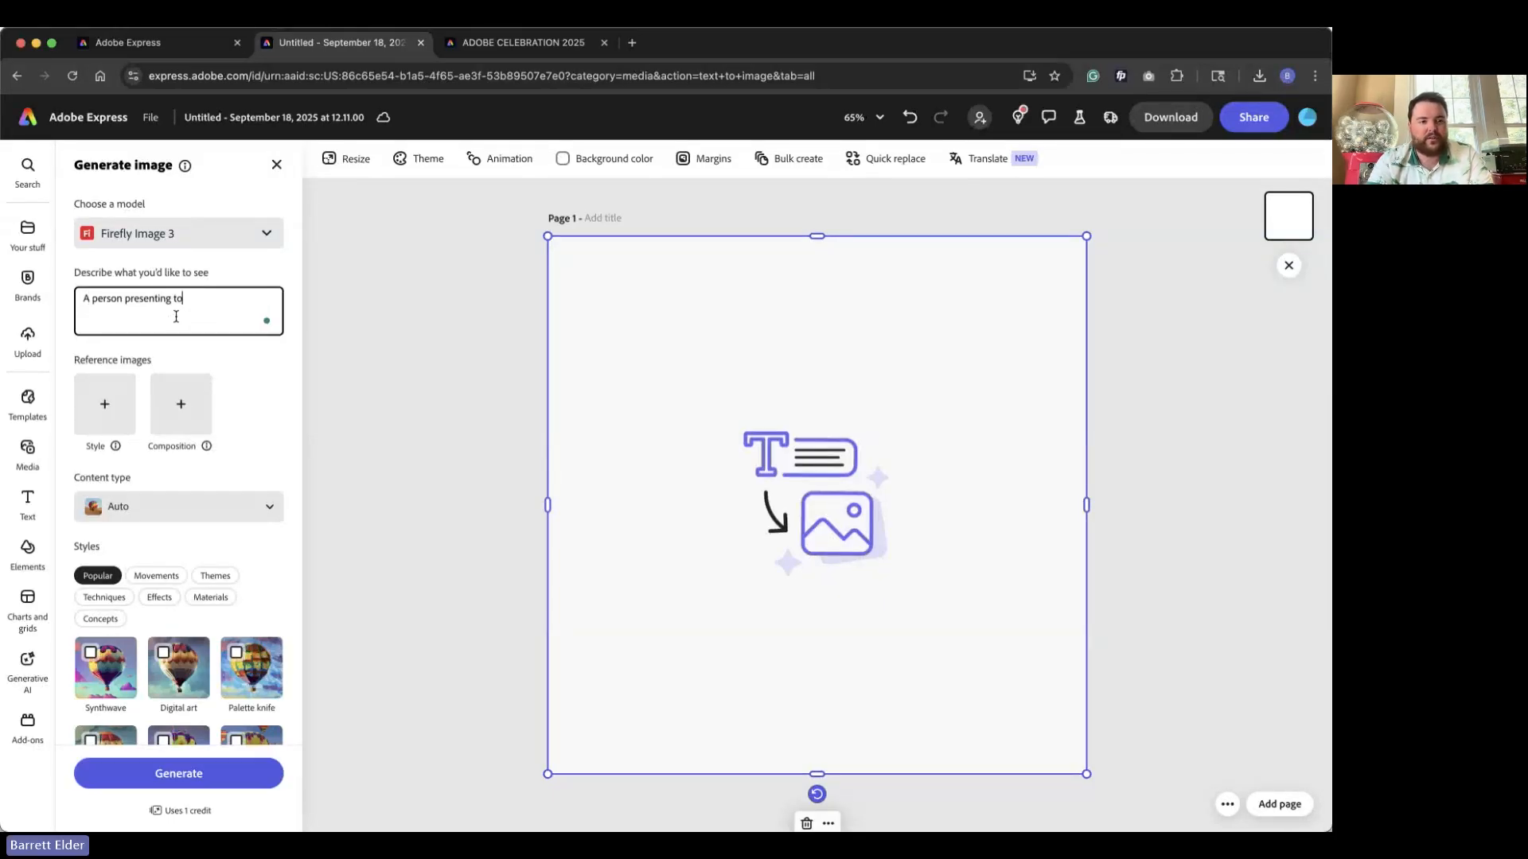
key("BackSpace")
key("BackSpace")
key("BackSpace")
type("classro")
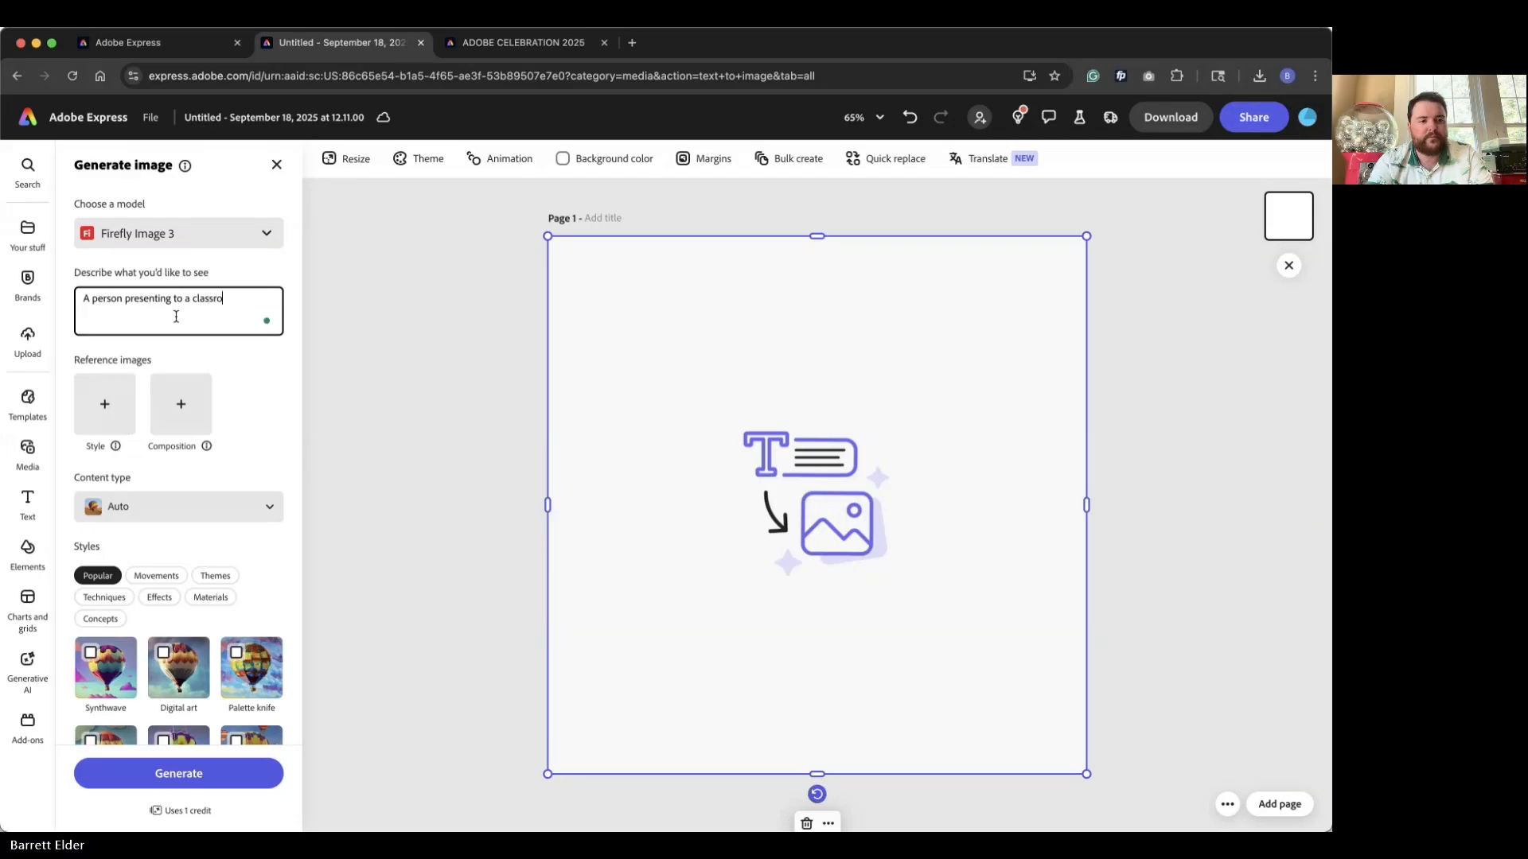
type("om on Aodb")
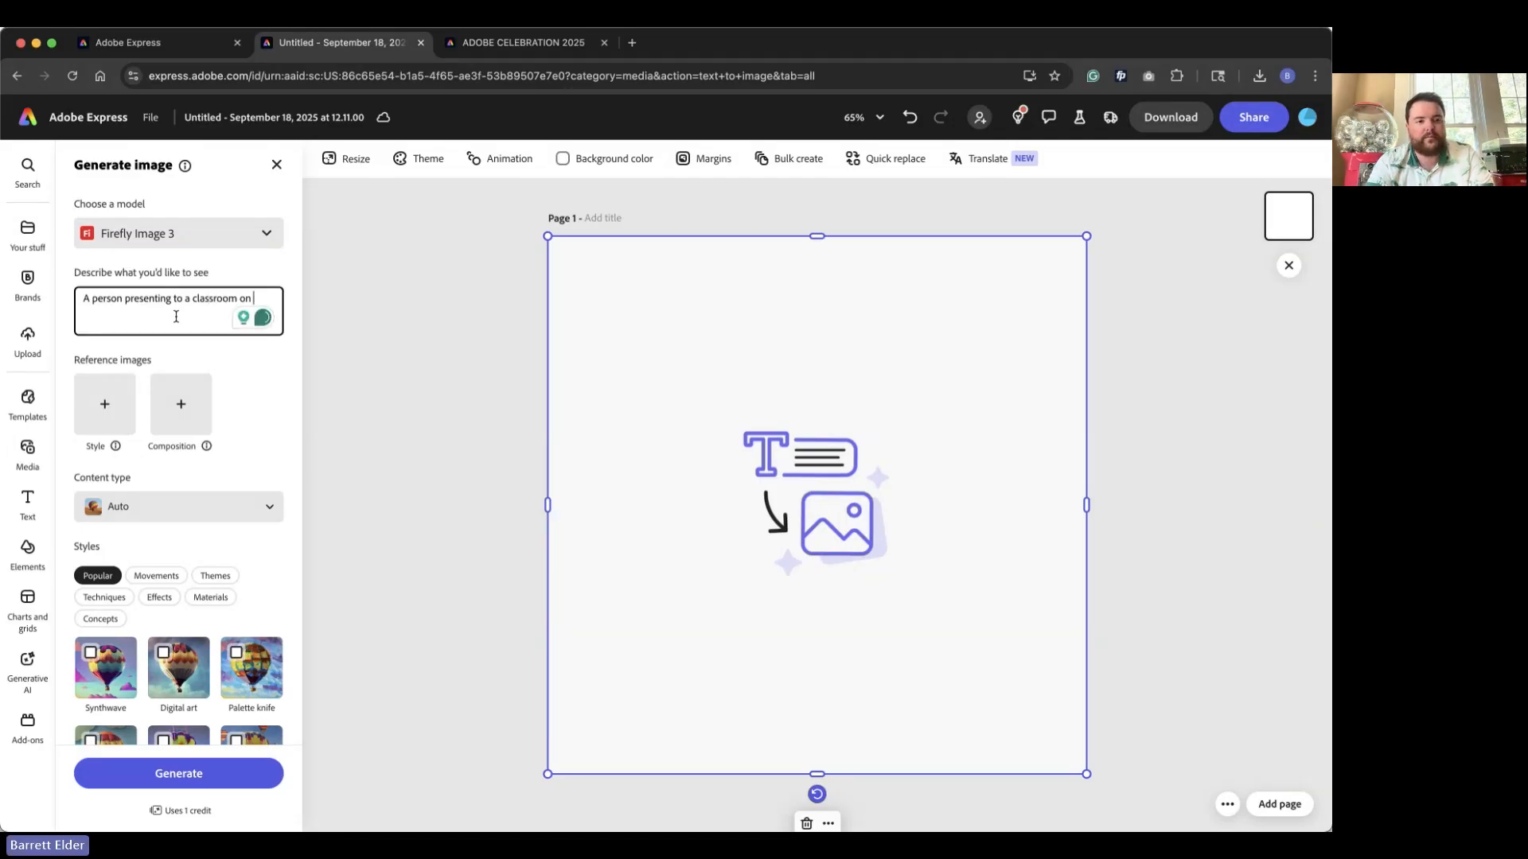
key("BackSpace")
key("BackSpace")
key("BackSpace")
key("BackSpace")
type("Adob")
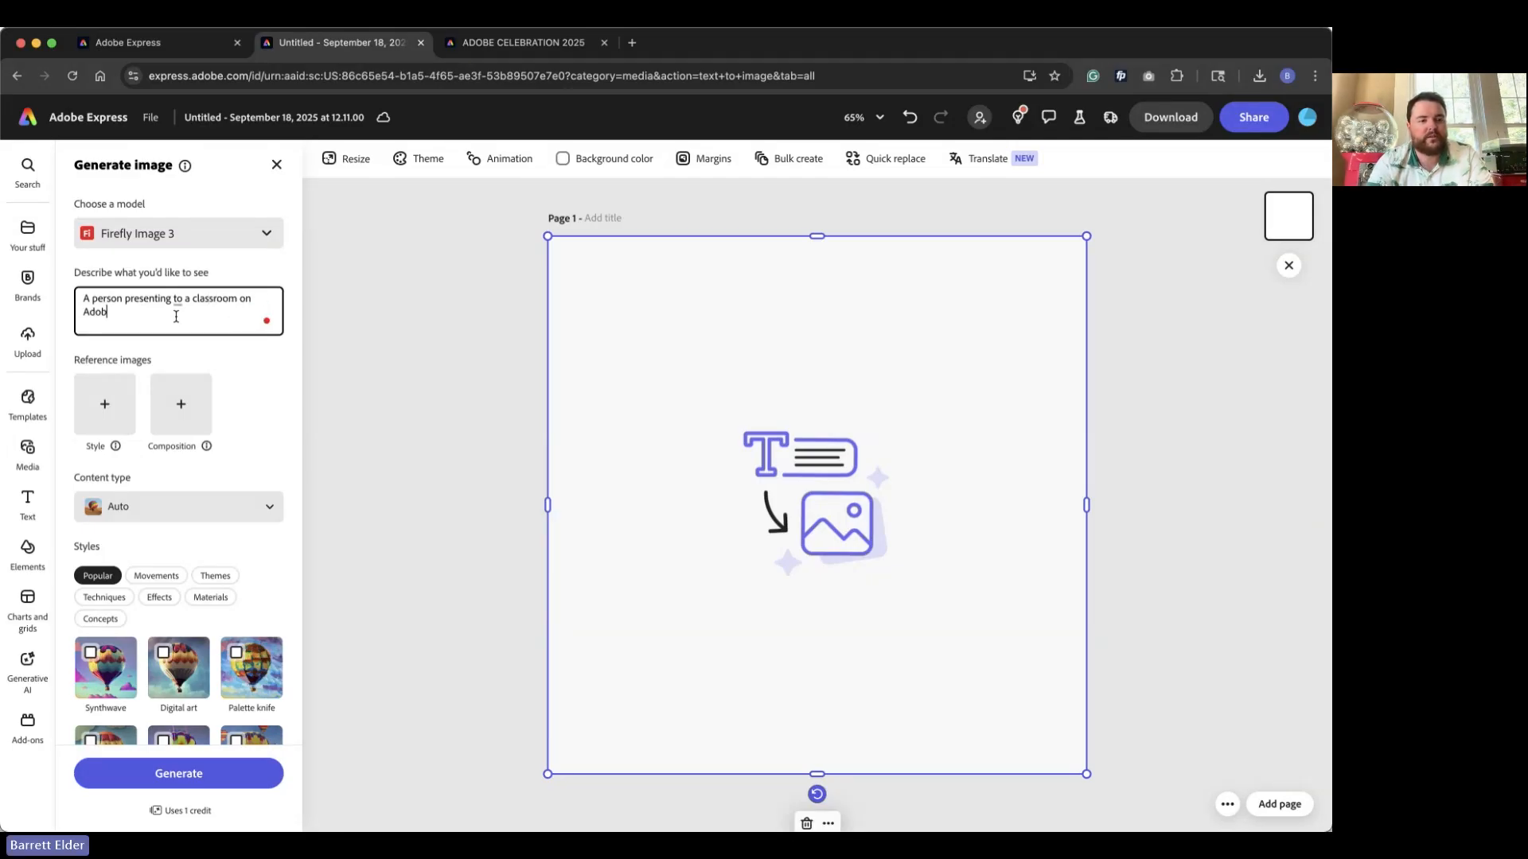
type("e products.")
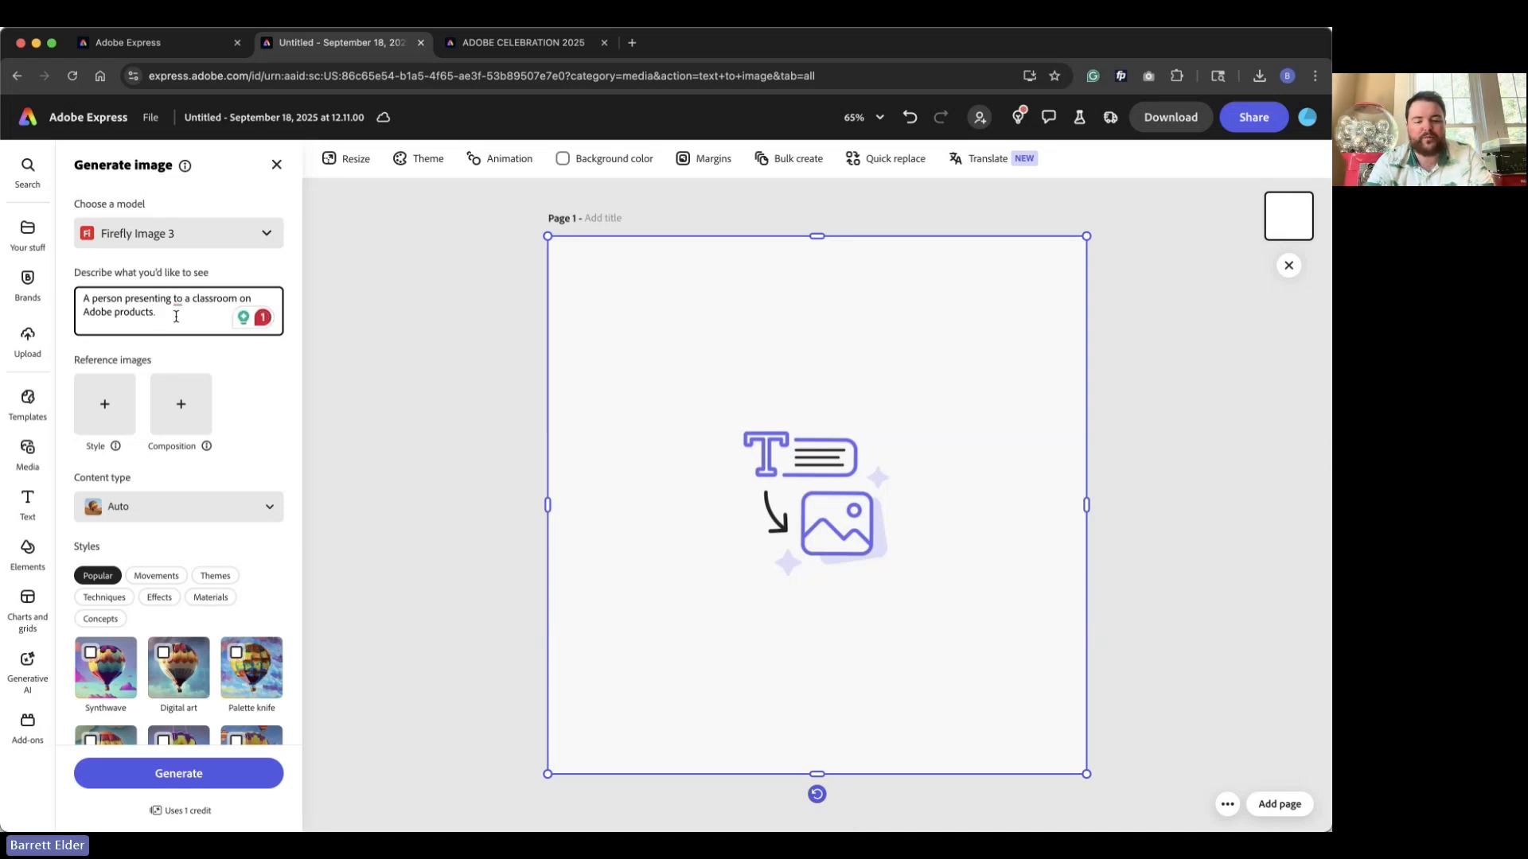
type(" Give the pres")
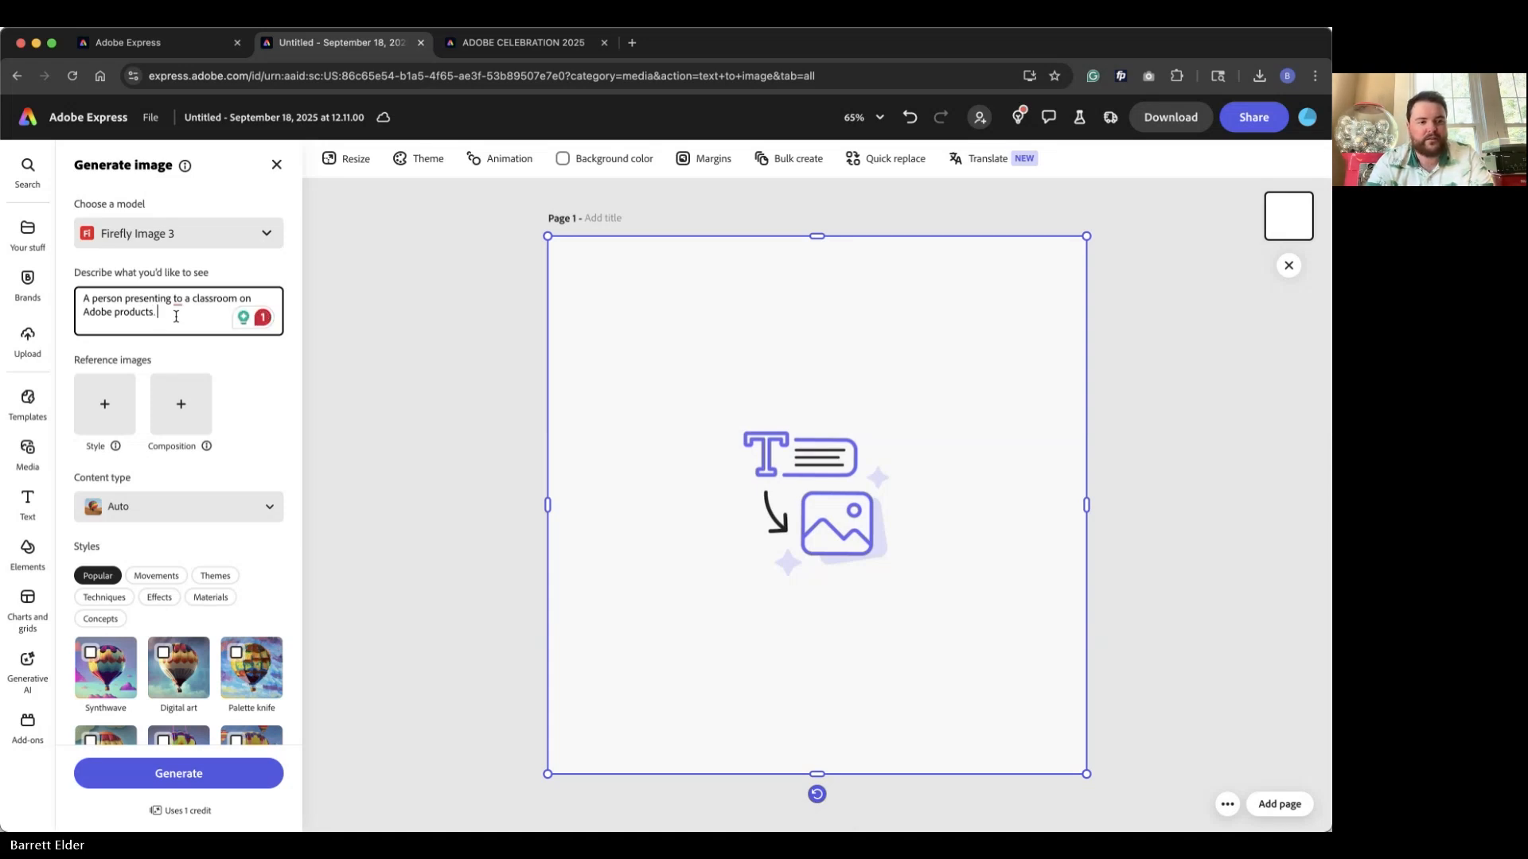
type("entor brown hair")
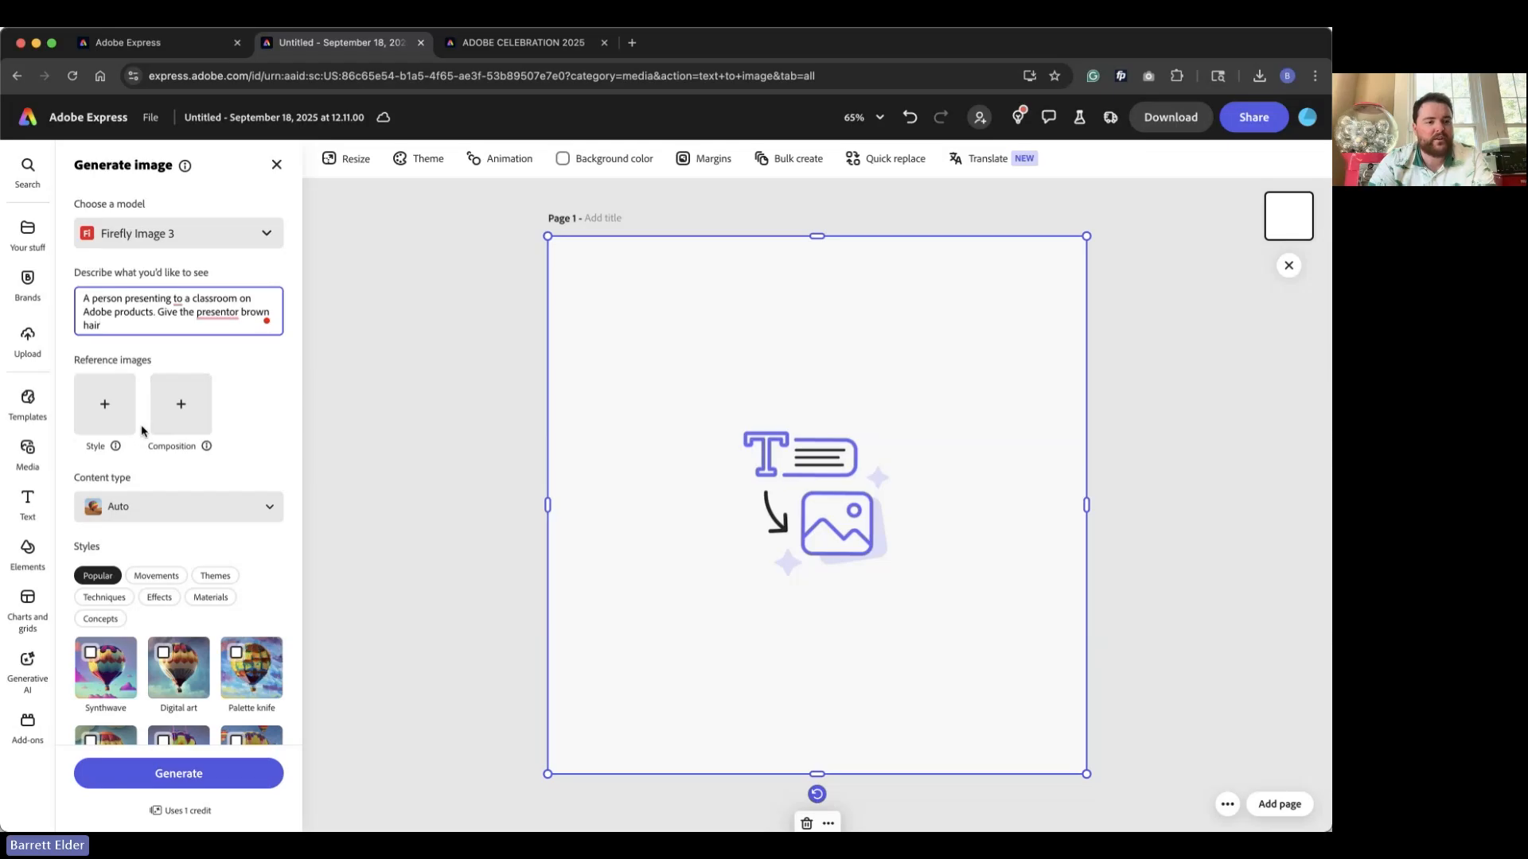
Review the content type options, keep Auto, and generate the images from the prompt.
scroll(119, 433, "down", 1)
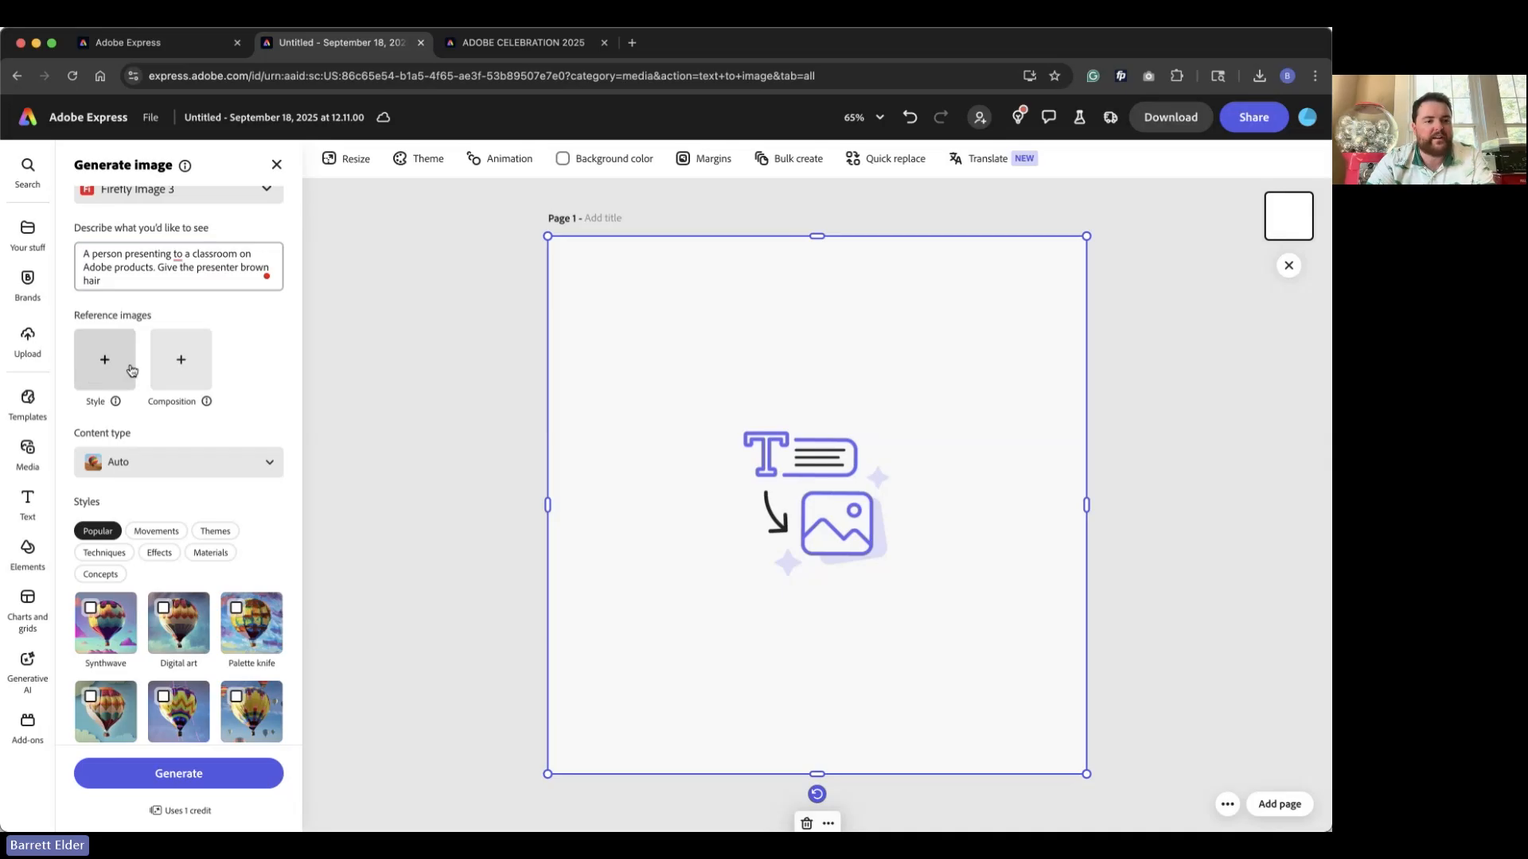
scroll(159, 390, "down", 1)
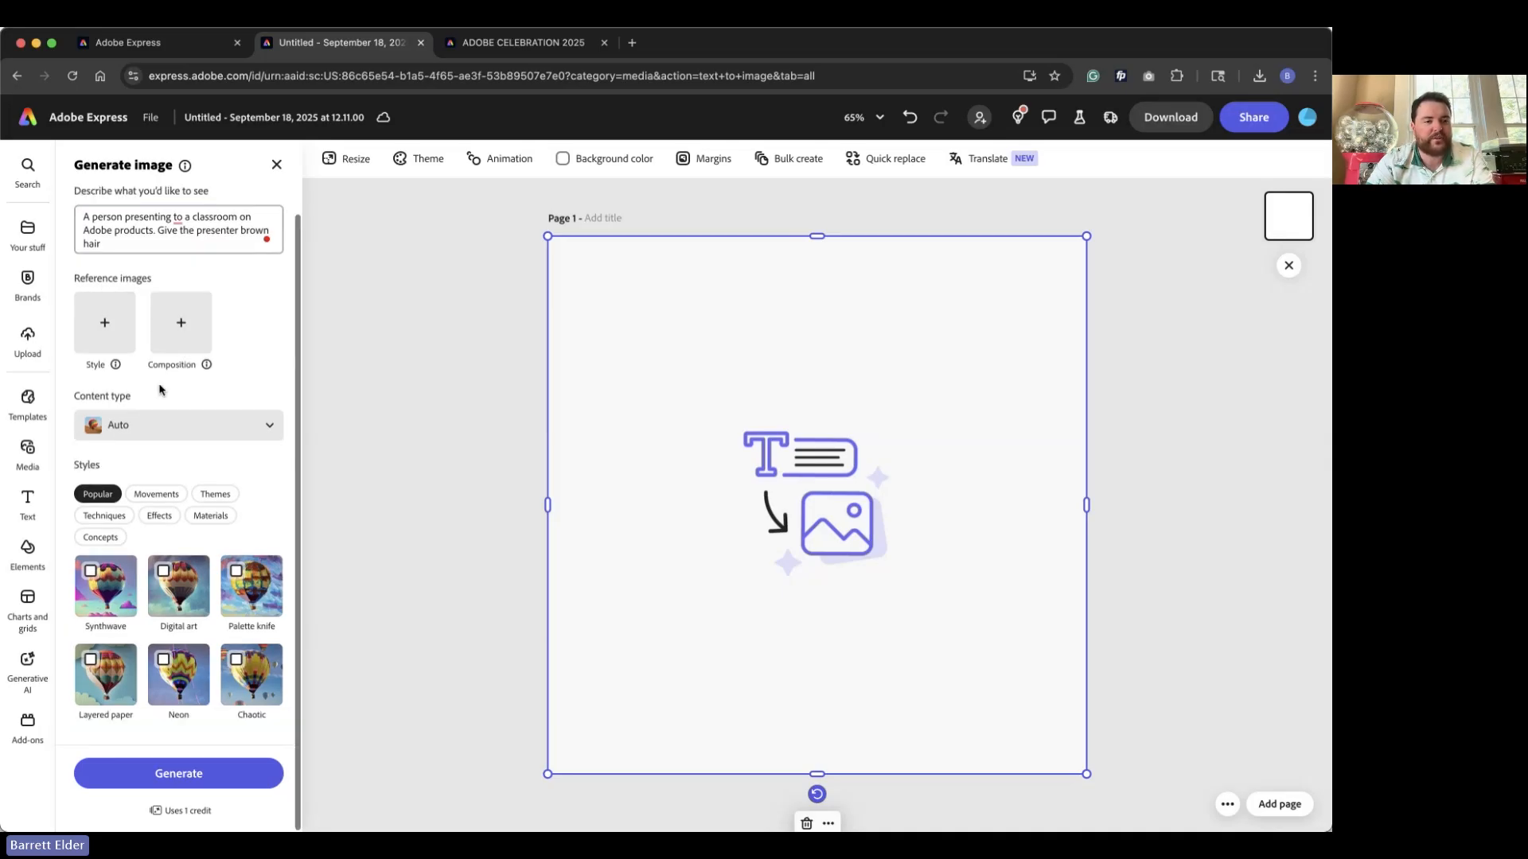
left_click(185, 426)
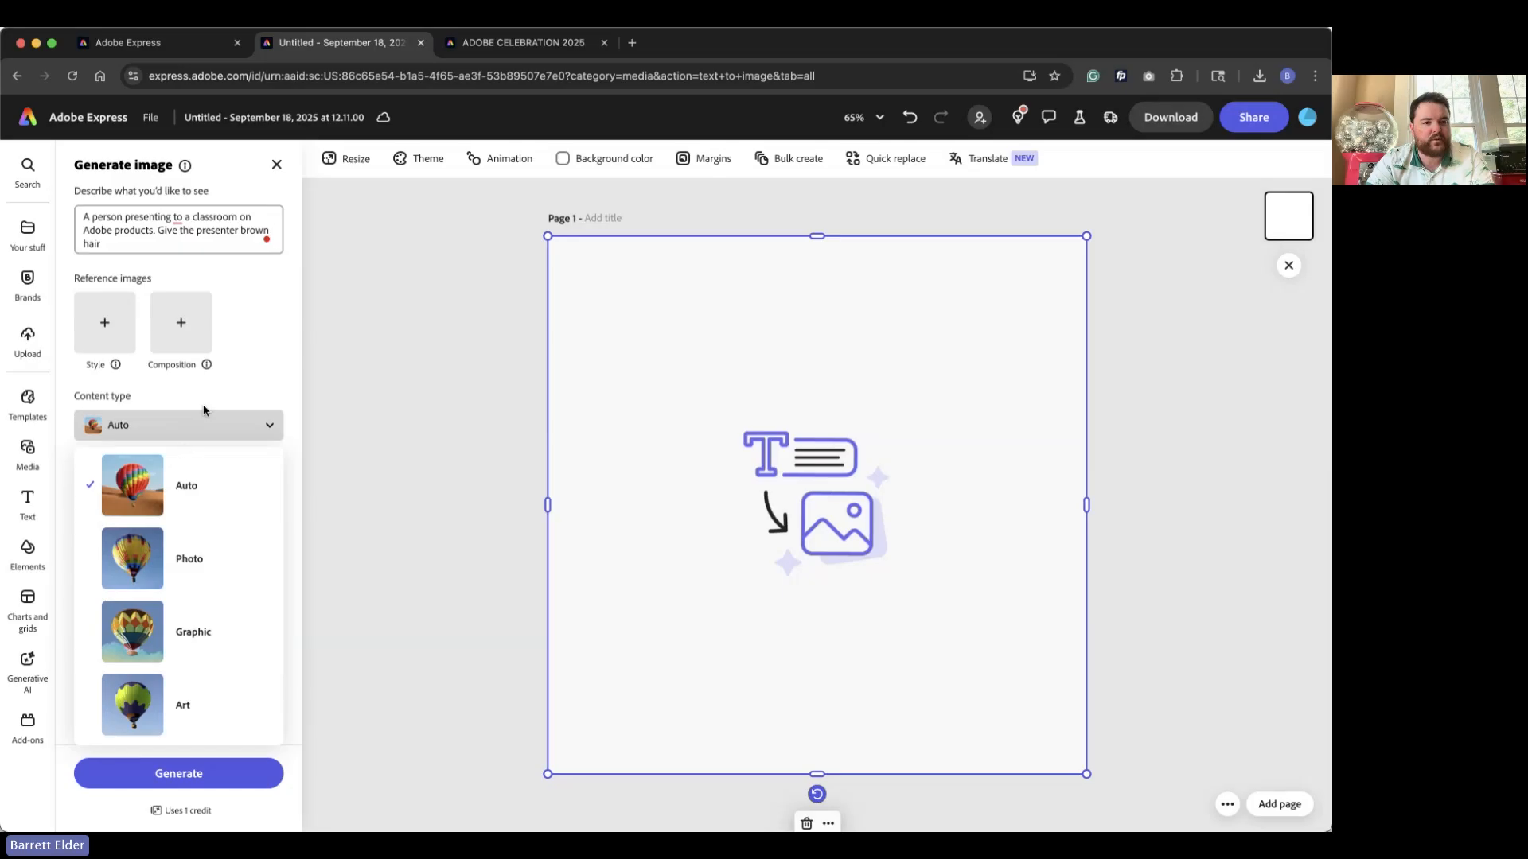
left_click(232, 425)
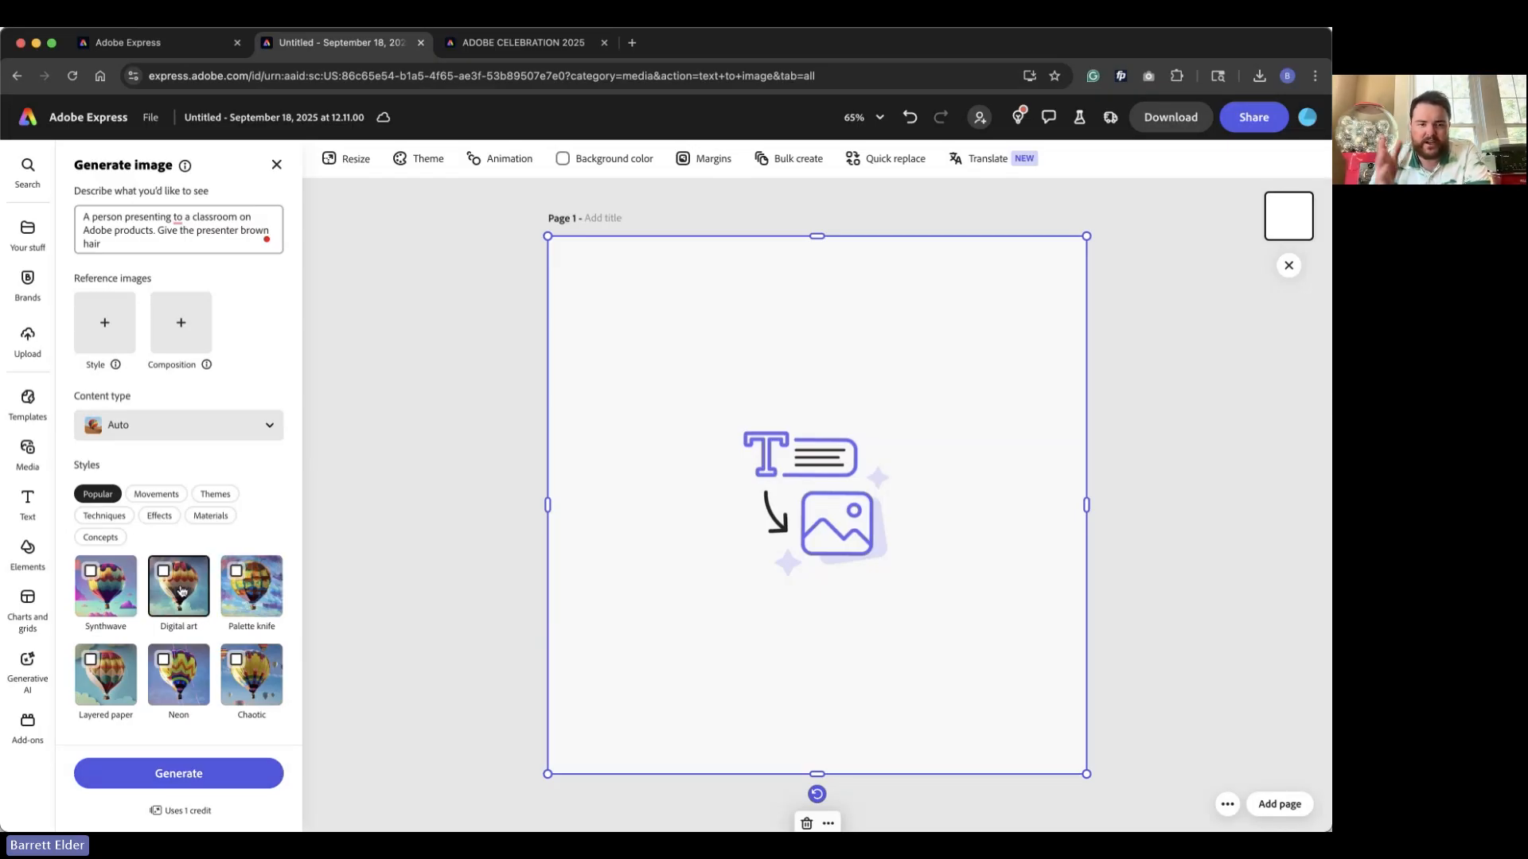
left_click(193, 773)
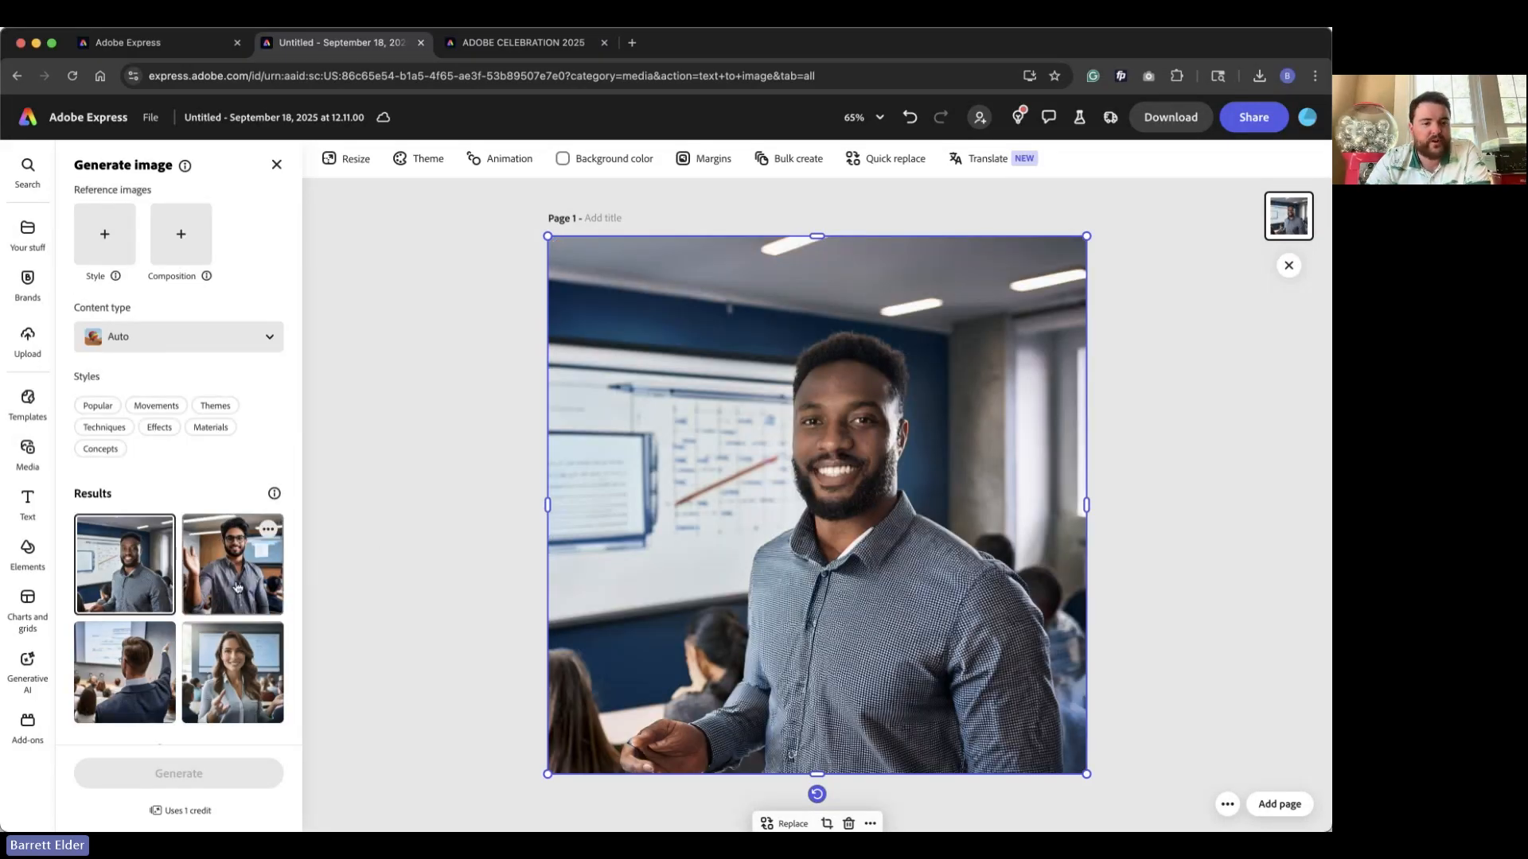
Compare the generated presenter images on the page and choose the one of the woman with long brown hair.
left_click(142, 686)
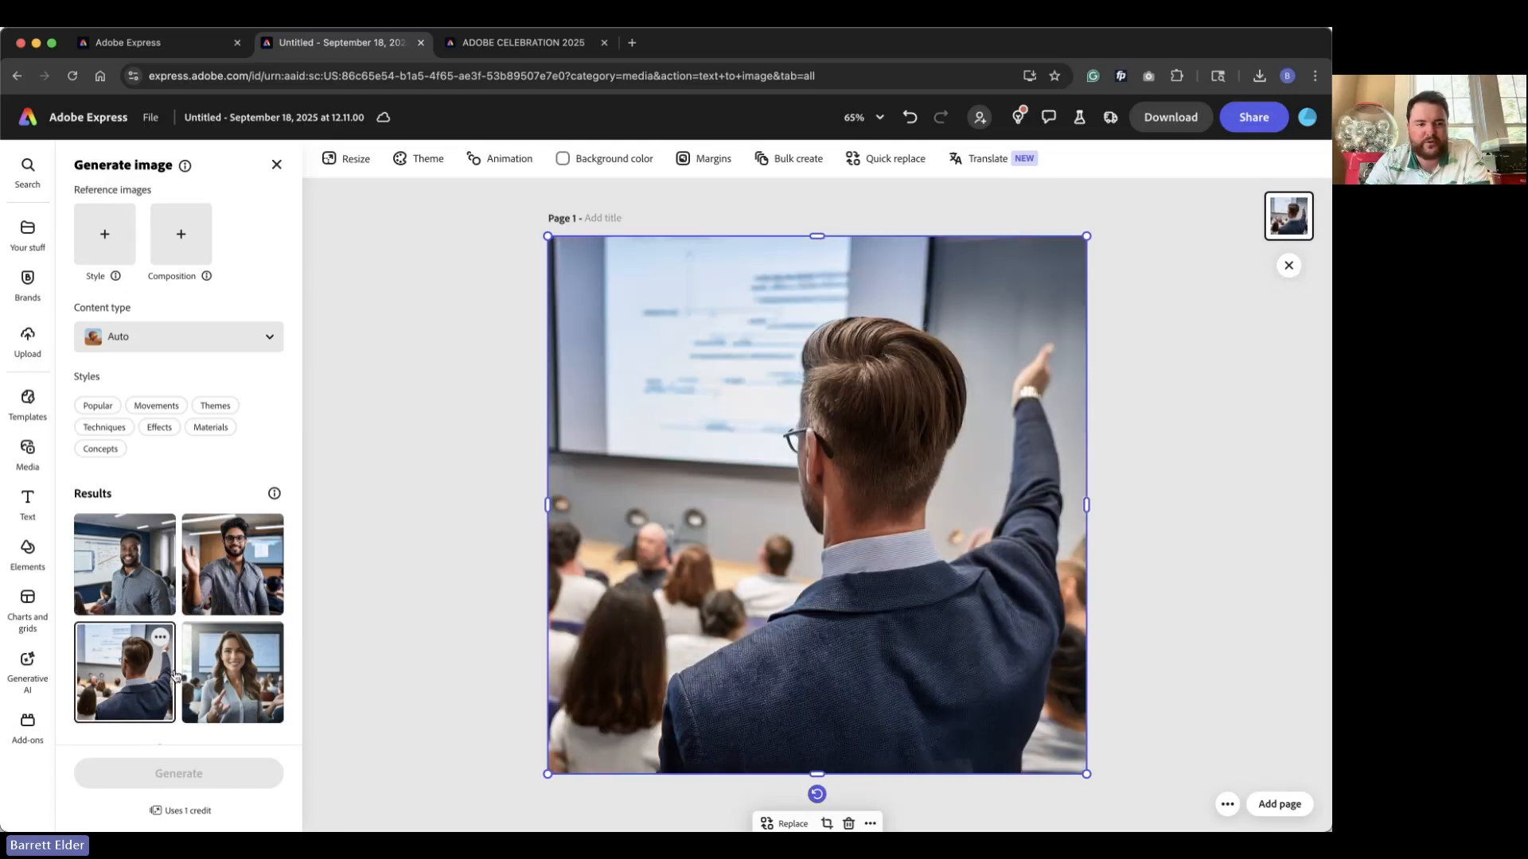
left_click(243, 589)
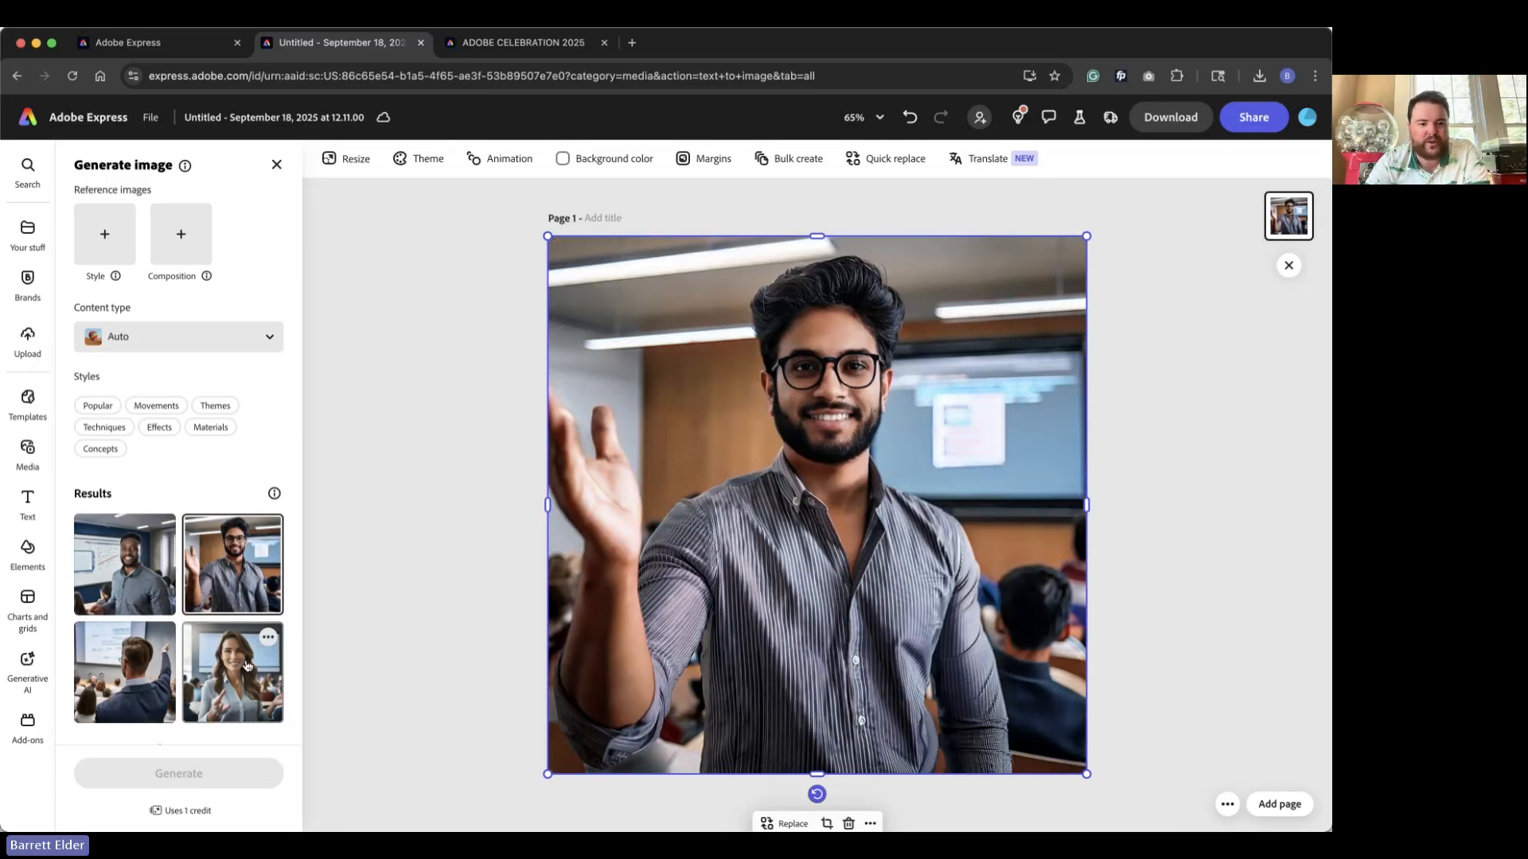
left_click(247, 665)
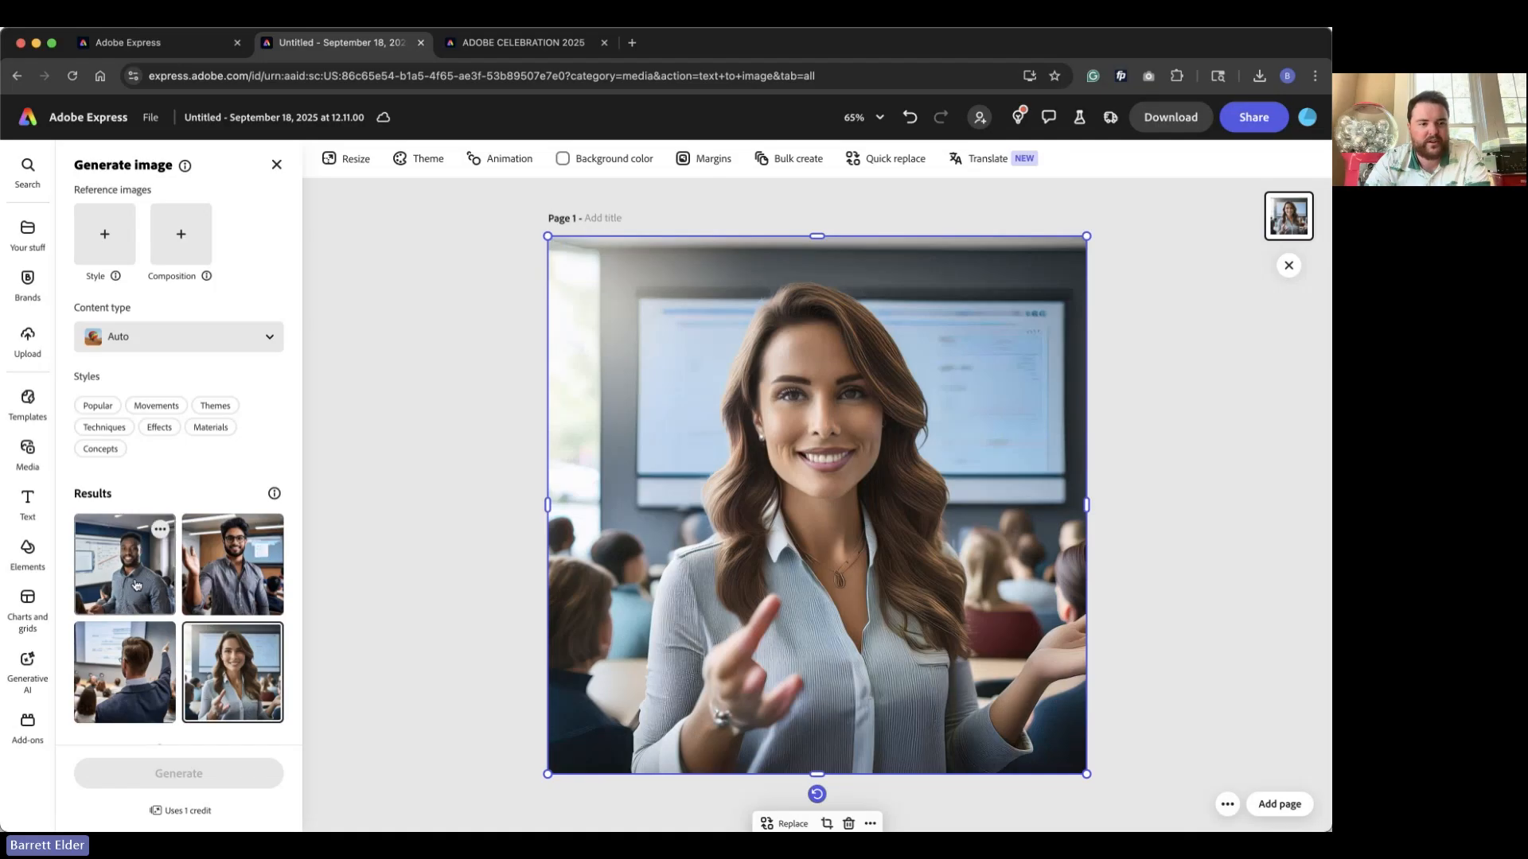
scroll(133, 587, "down", 1)
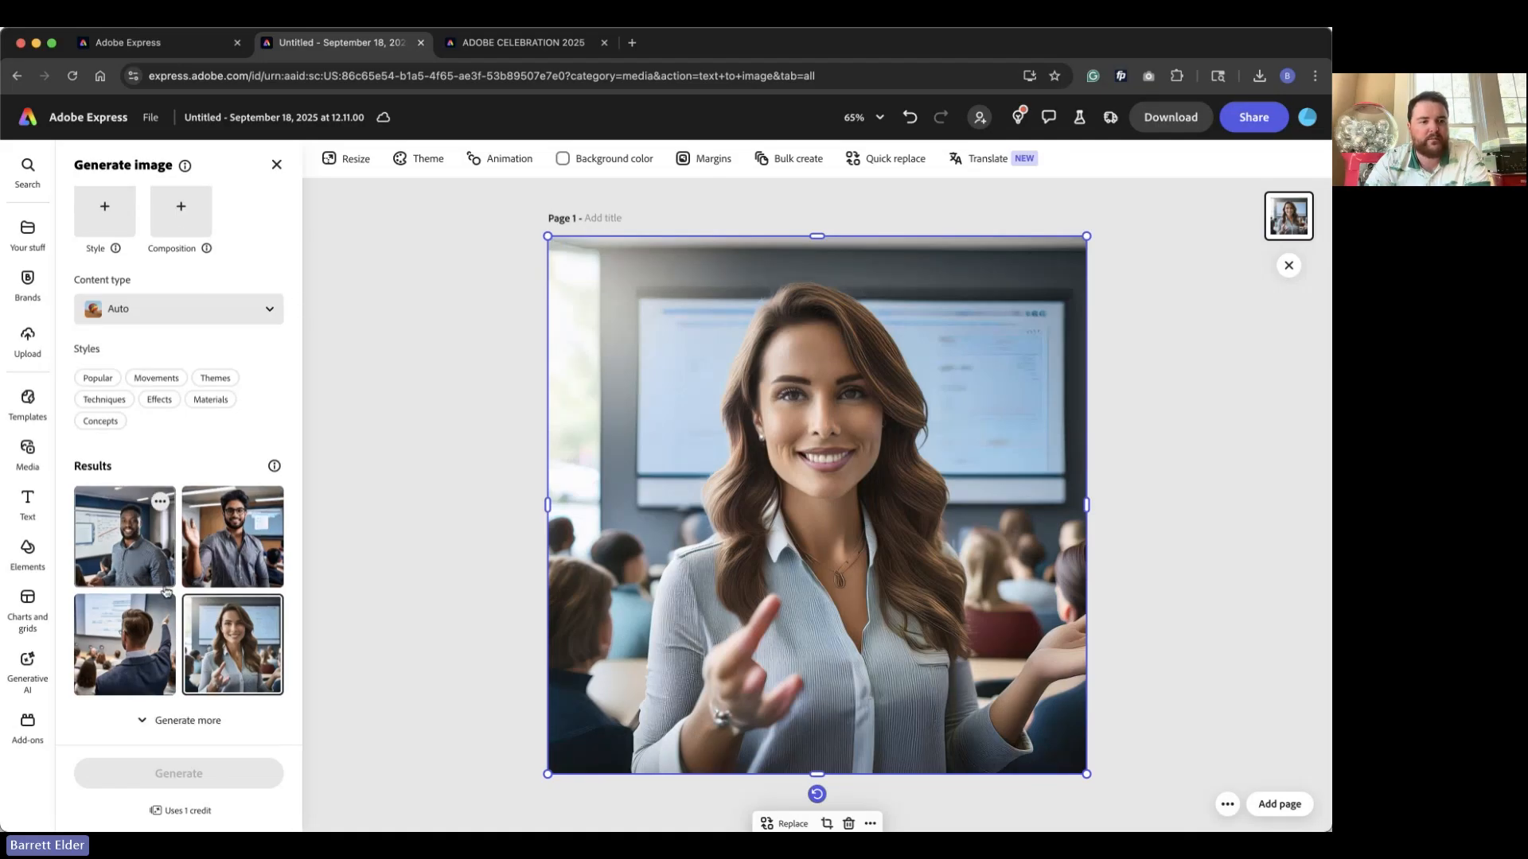
scroll(157, 322, "up", 5)
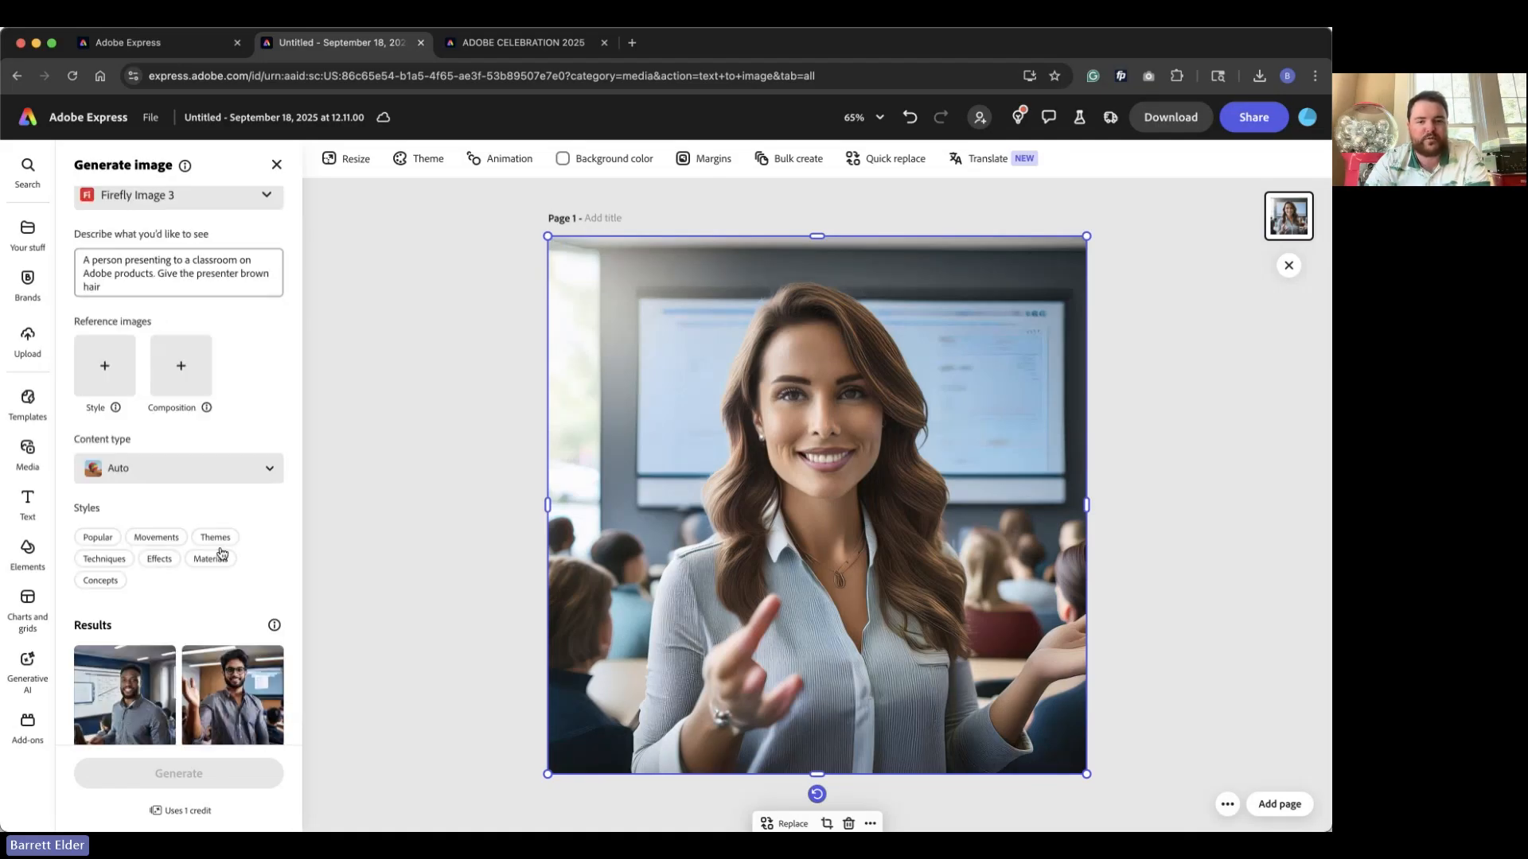
scroll(219, 595, "down", 4)
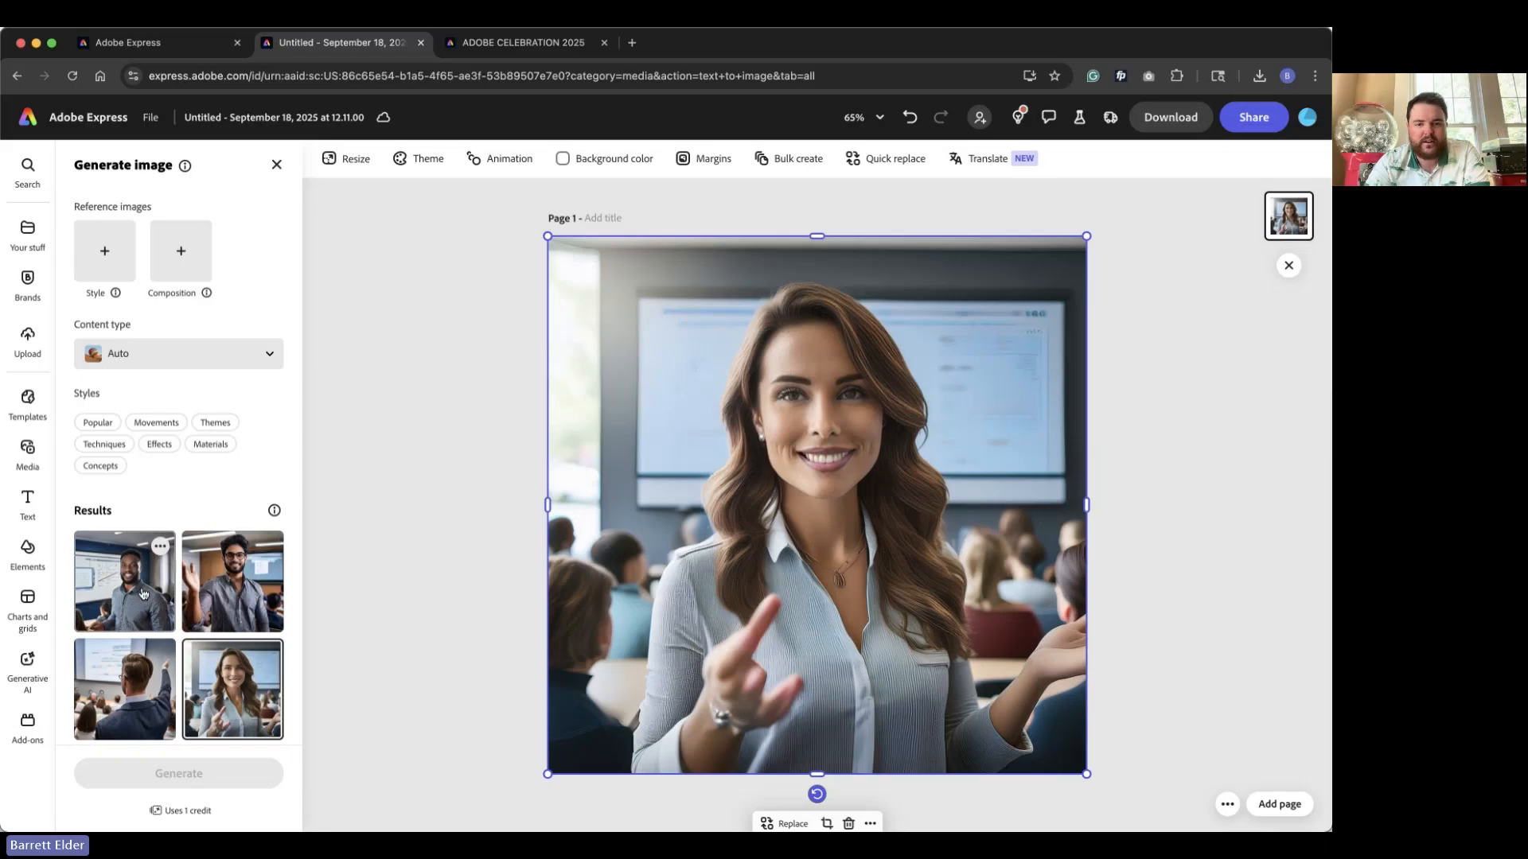
Compare the other generated presenter images on the page and choose the one of the presenter seen from behind.
left_click(143, 593)
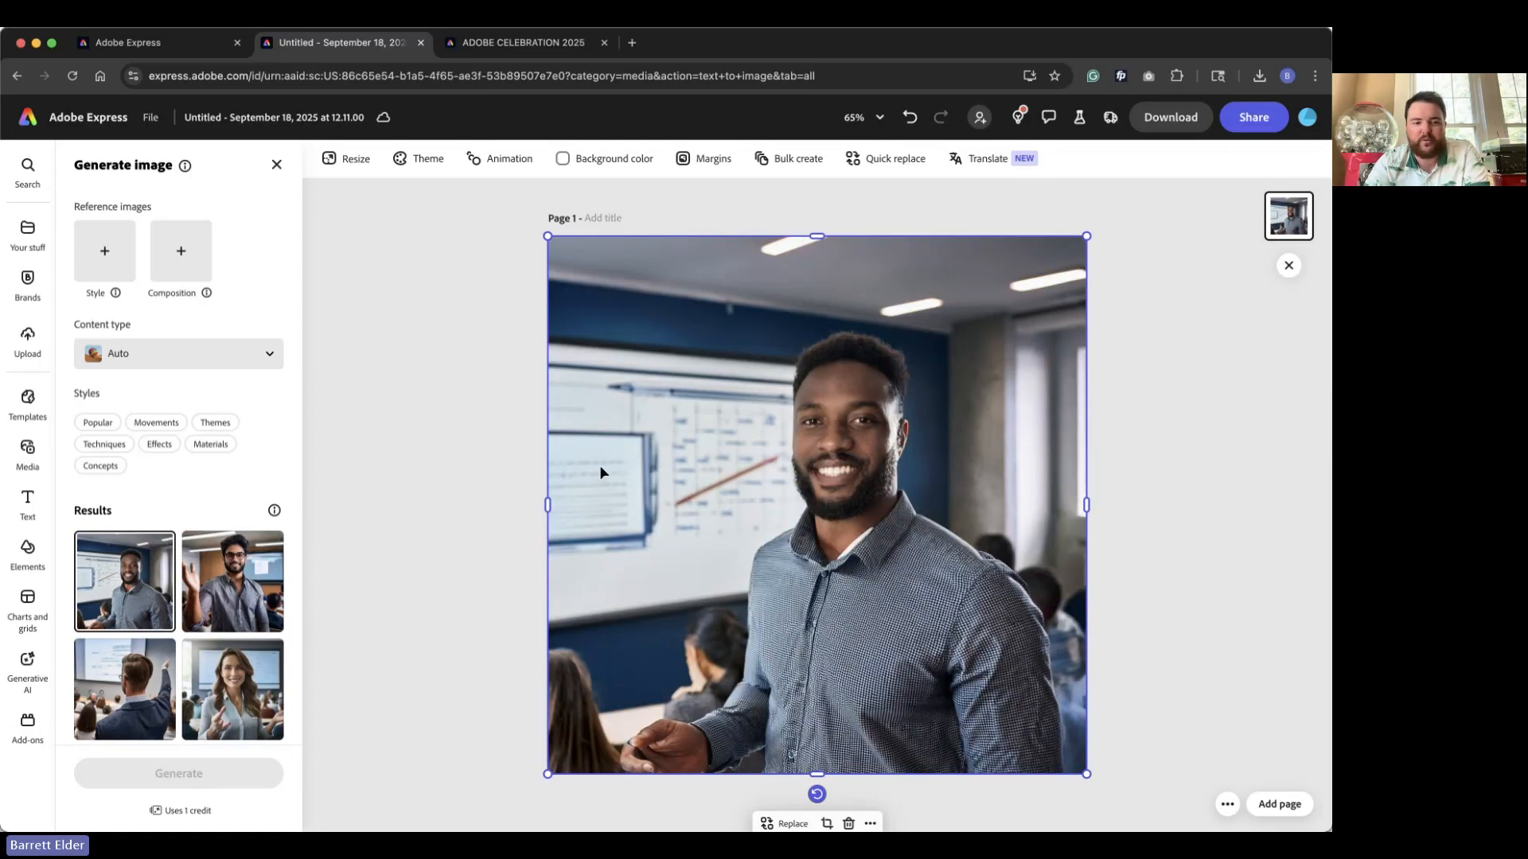
left_click(247, 593)
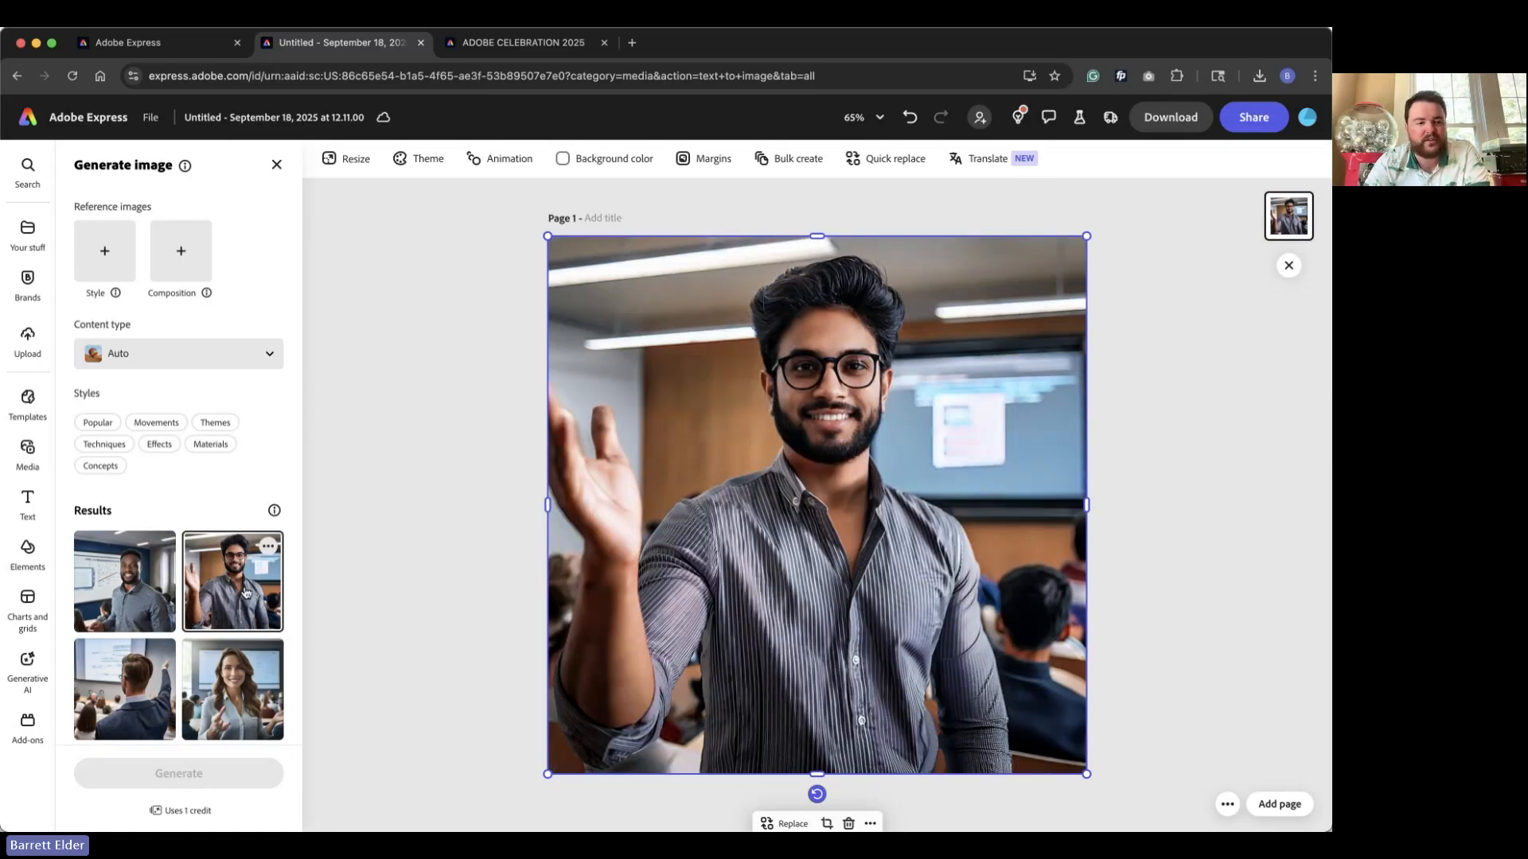
left_click(141, 685)
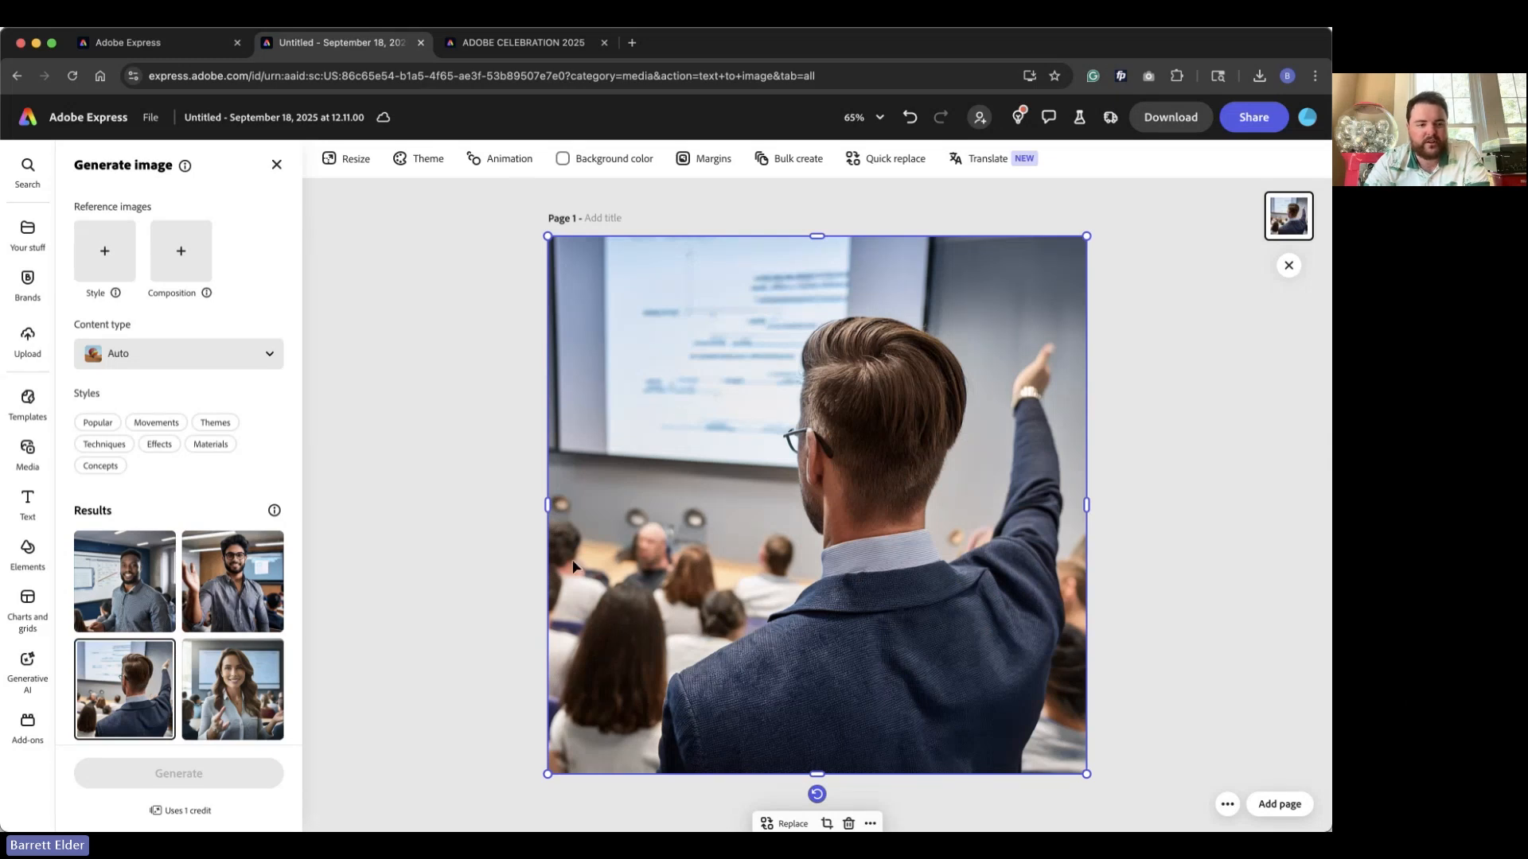
scroll(212, 469, "up", 3)
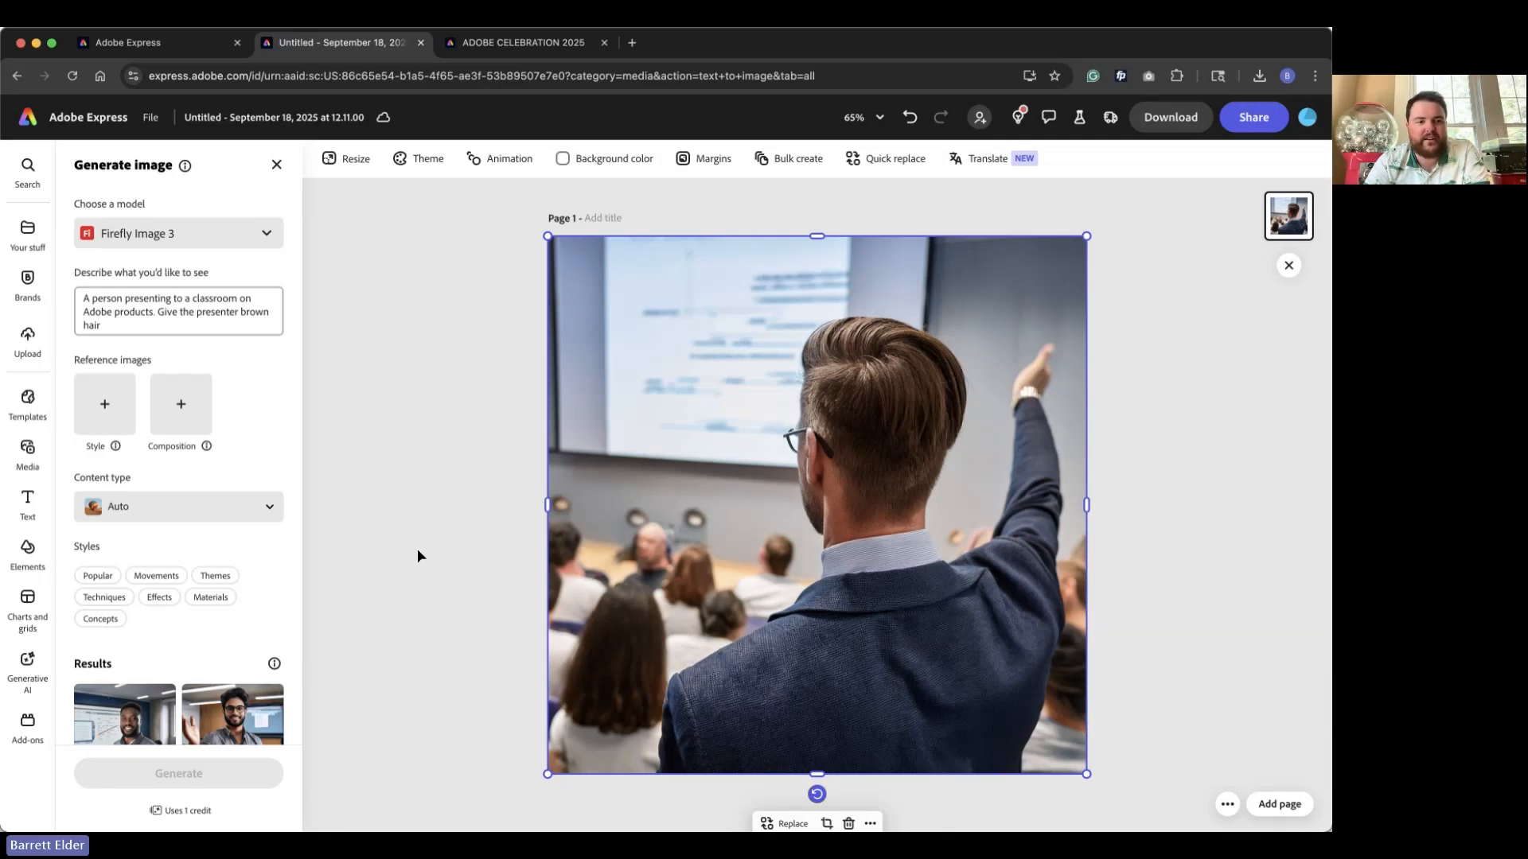
key("super+Tab")
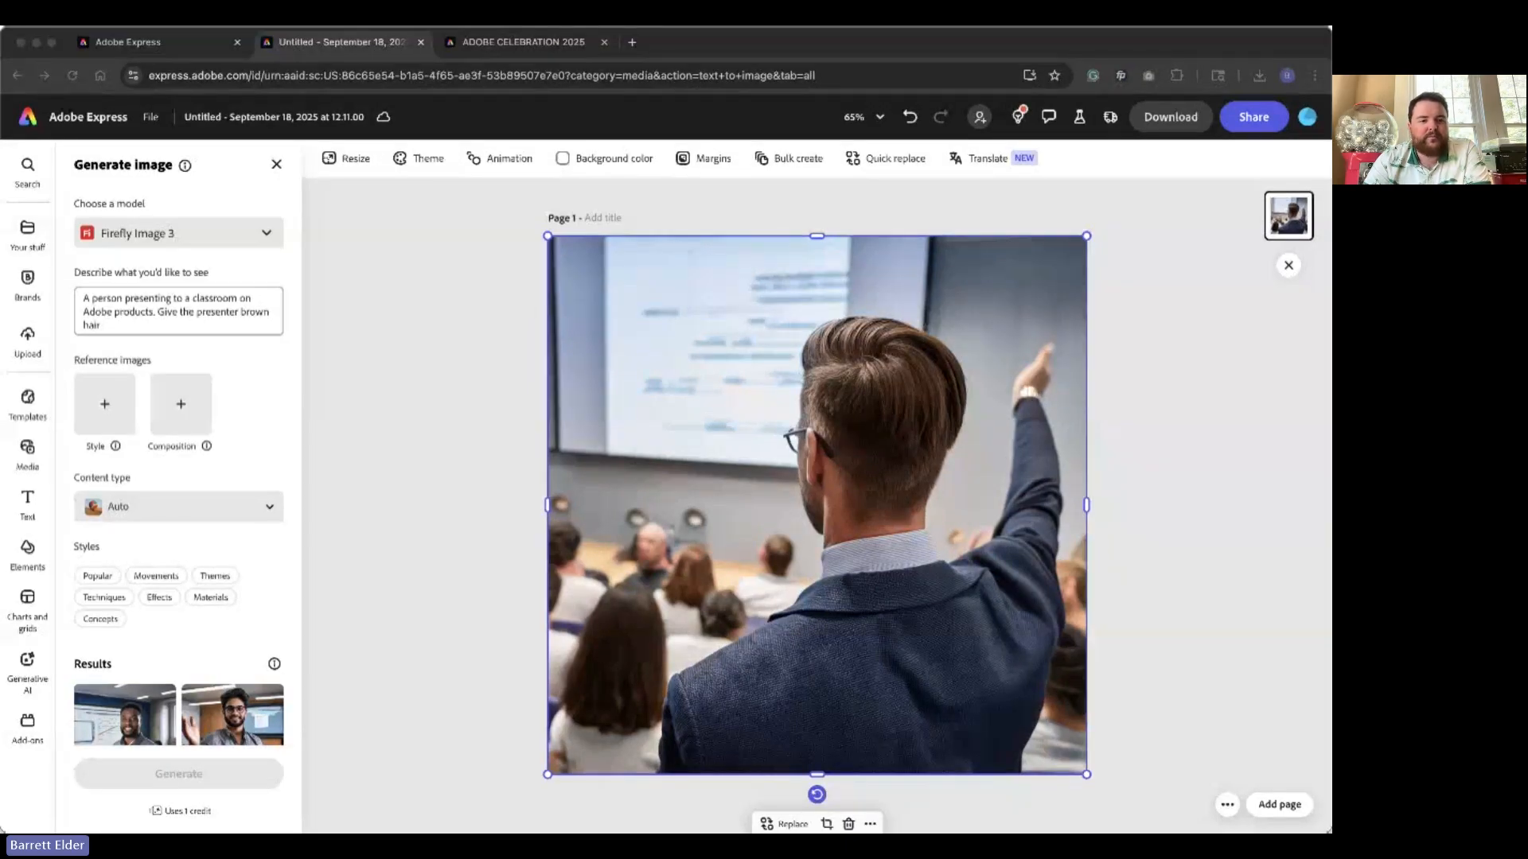
key("super+Tab")
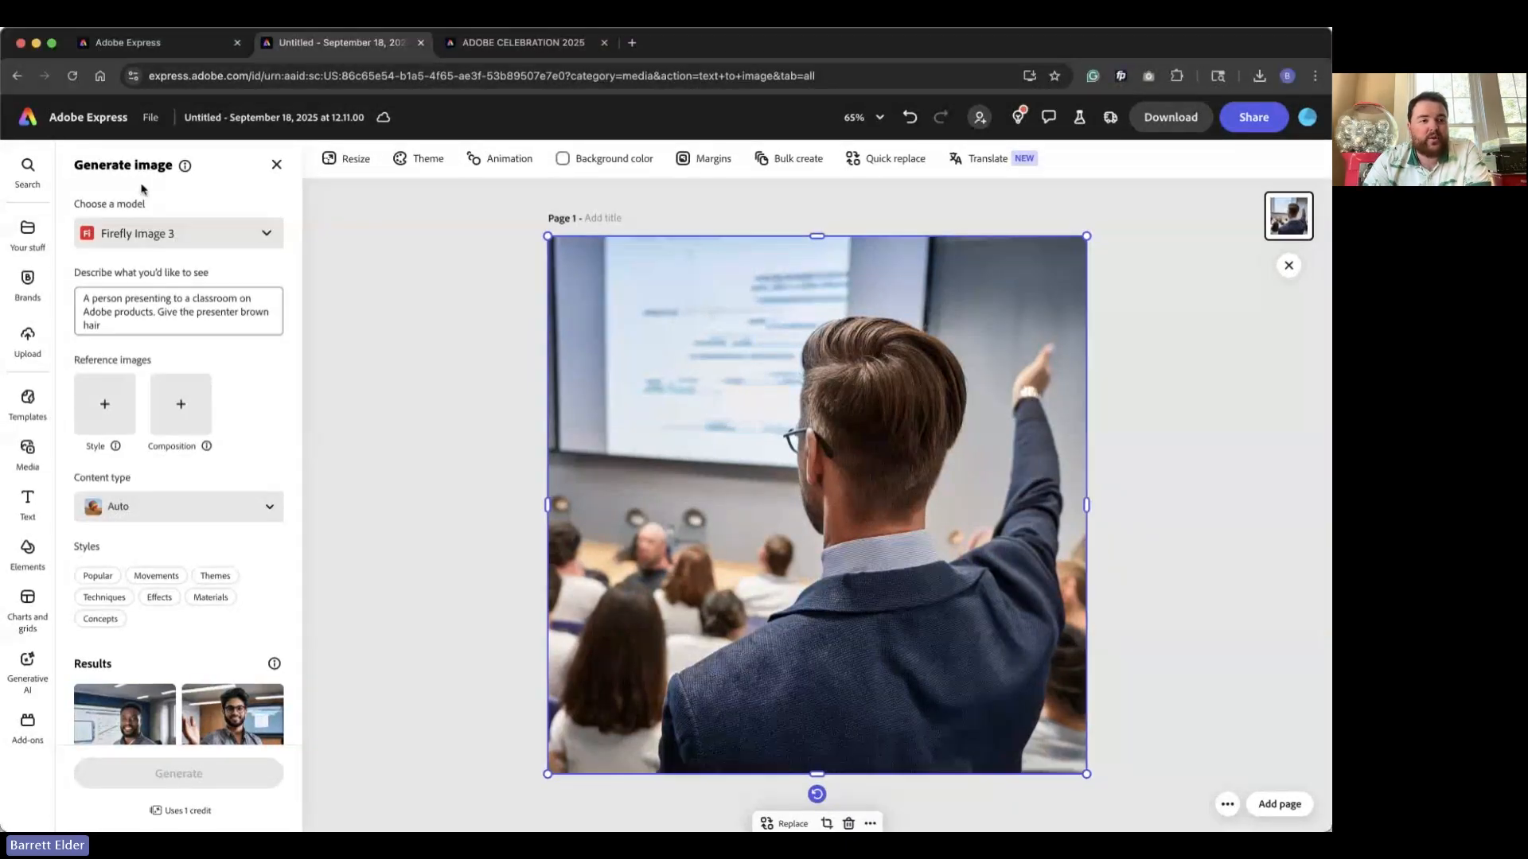
Return to the home page, search for "pdf", and open the OIT-22-23 file with the Edit PDF quick action.
left_click(31, 121)
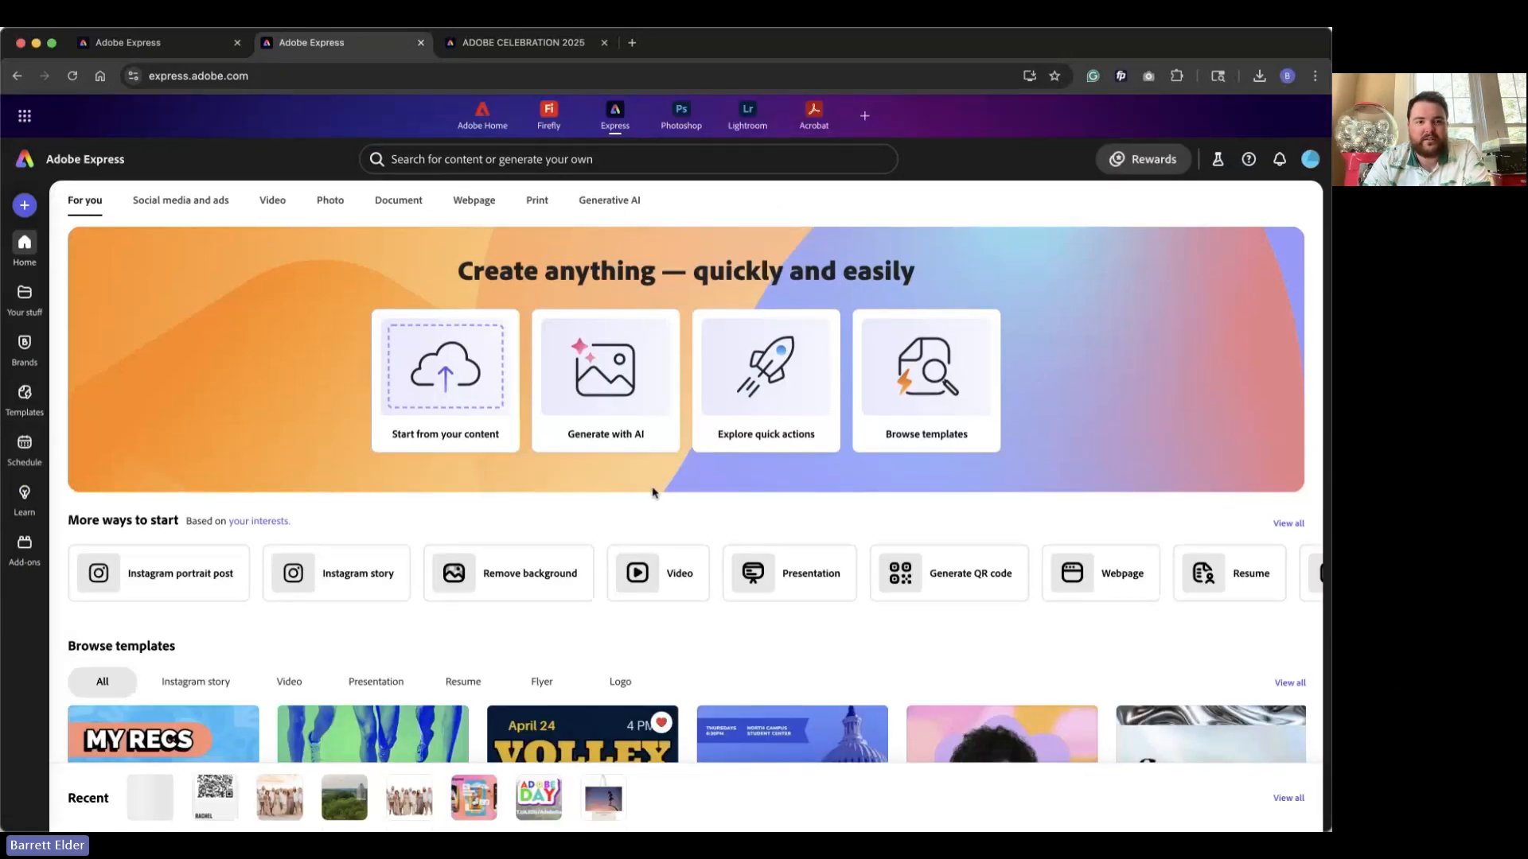
scroll(518, 534, "down", 1)
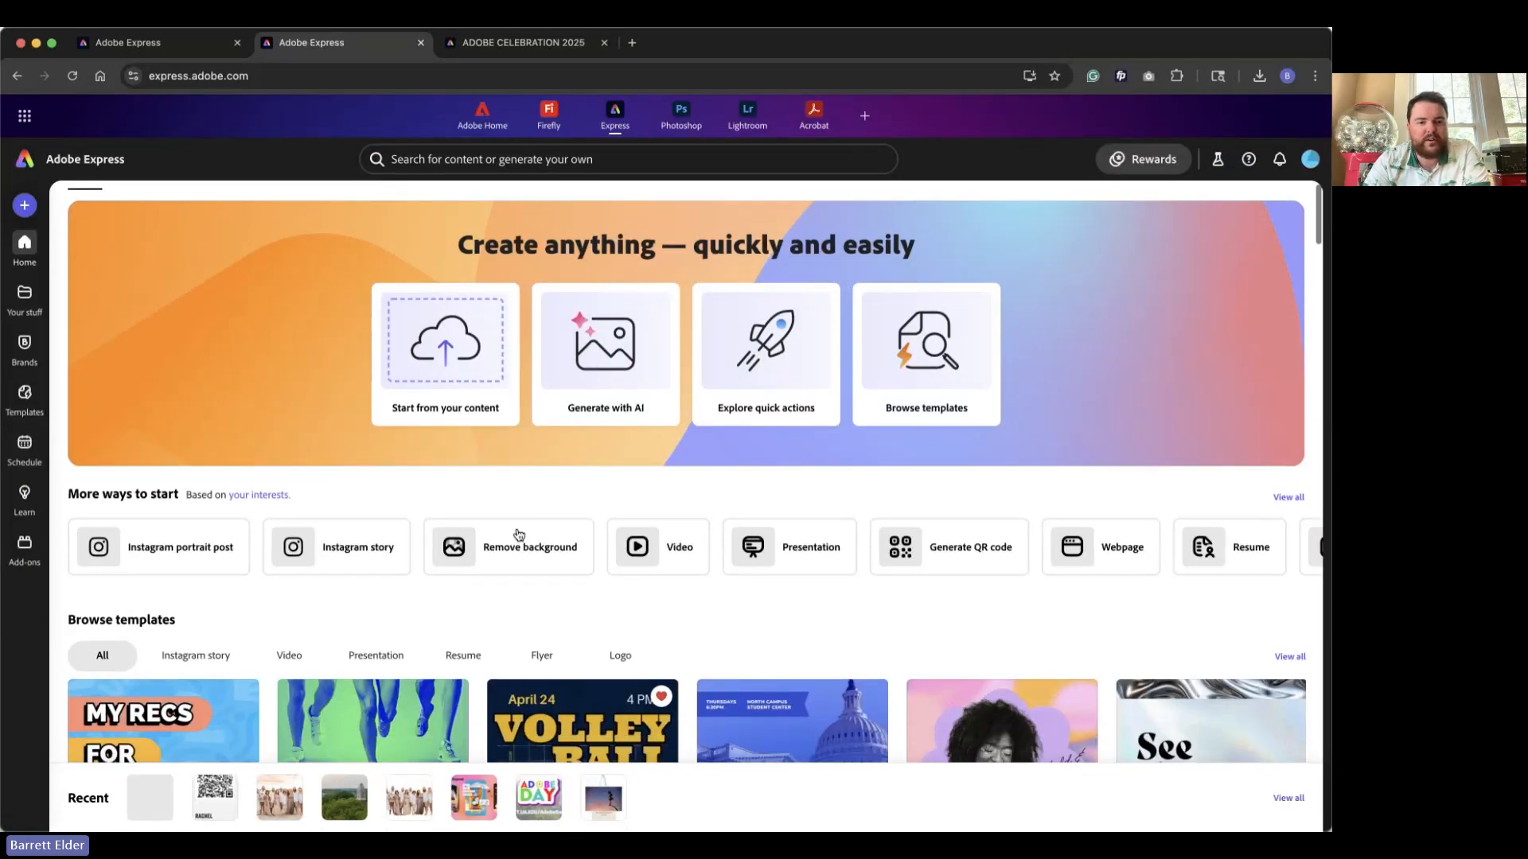
scroll(518, 534, "up", 1)
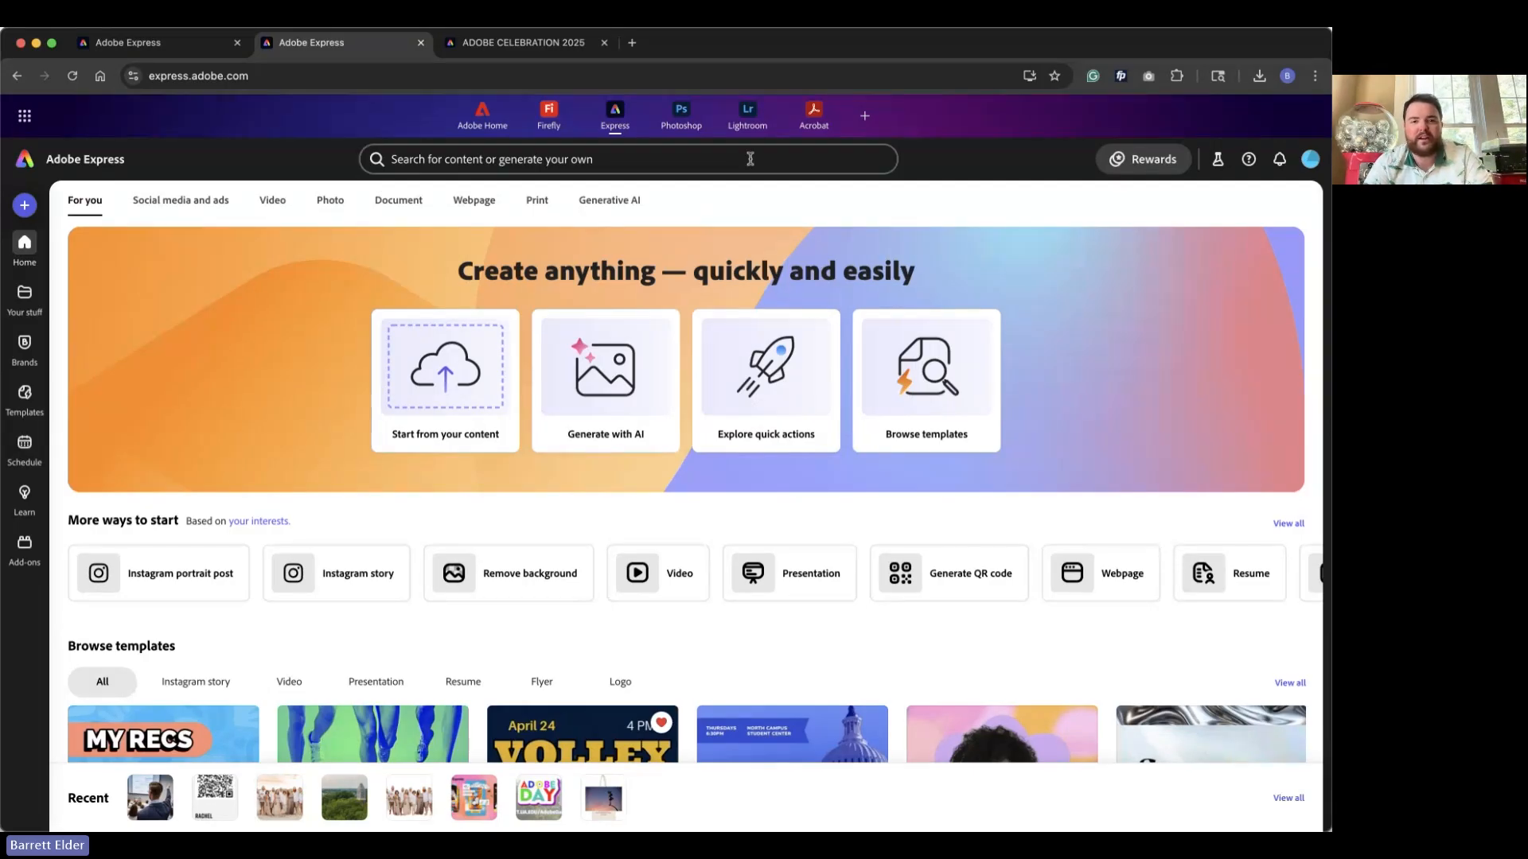
left_click(557, 159)
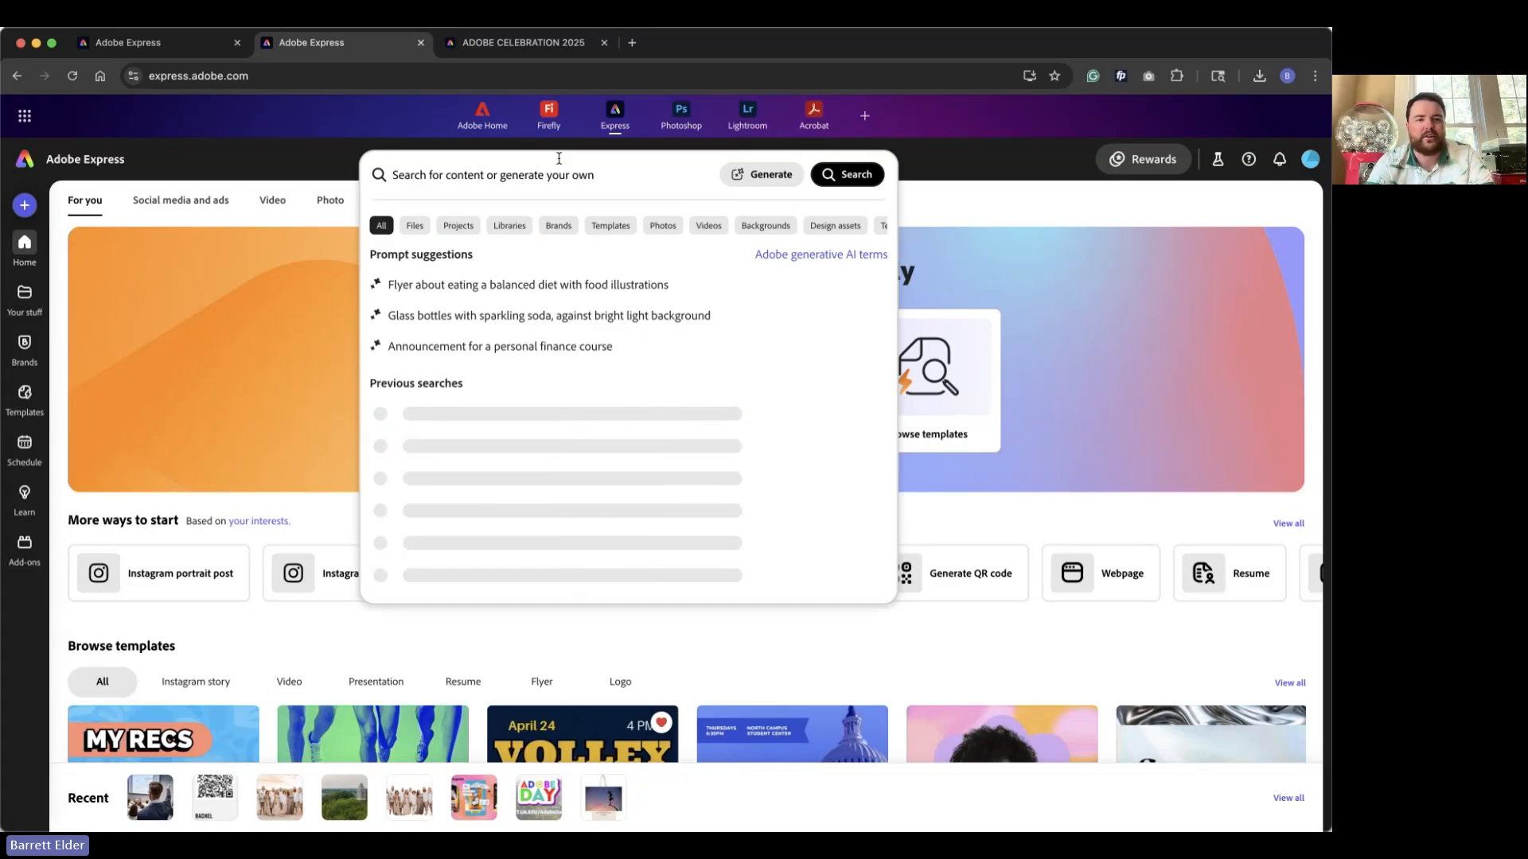
type("pdf")
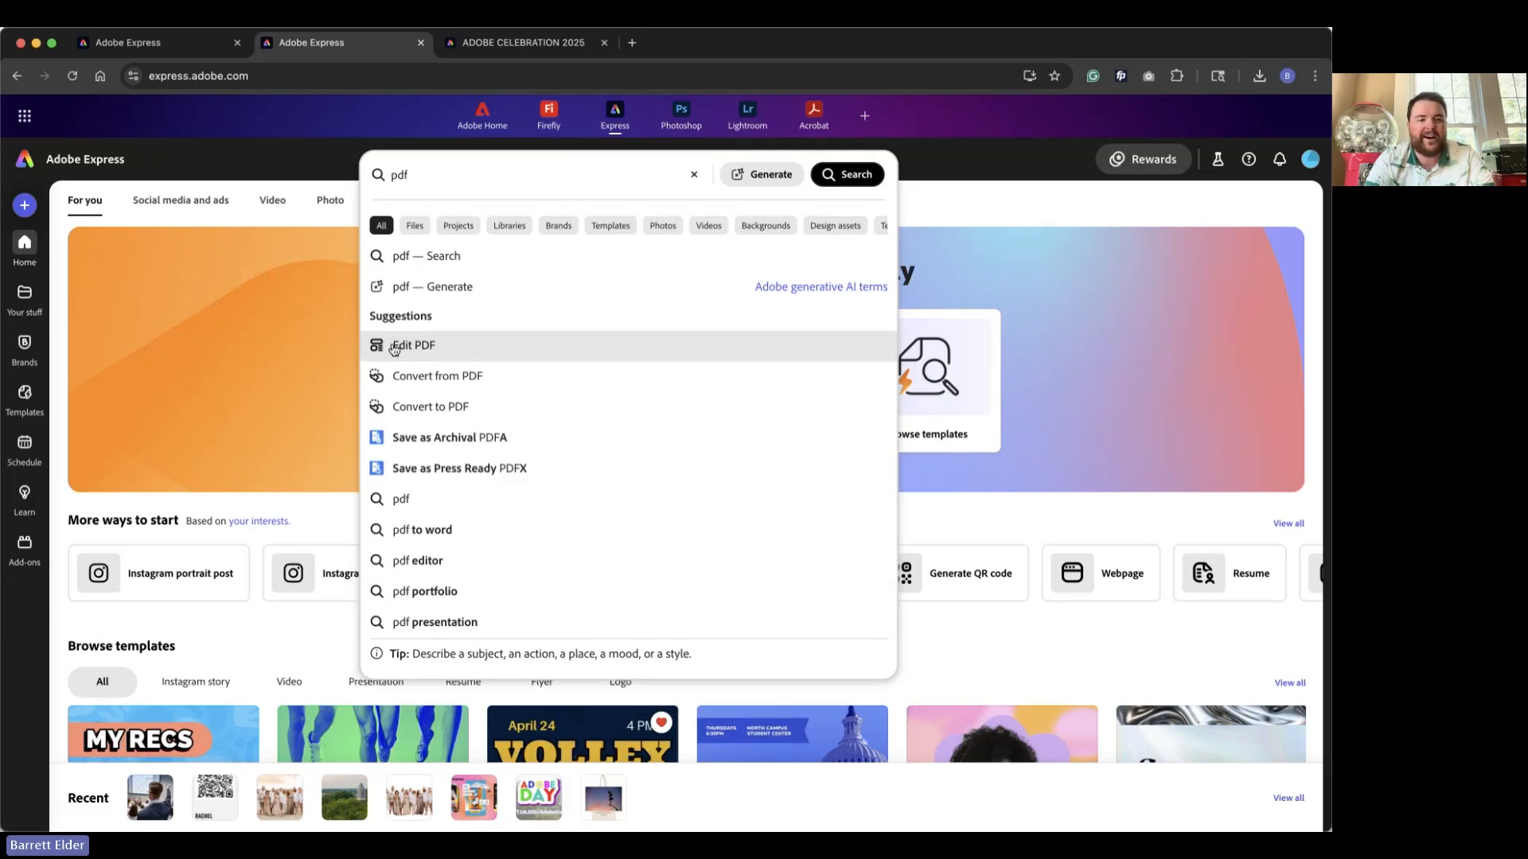
left_click(459, 346)
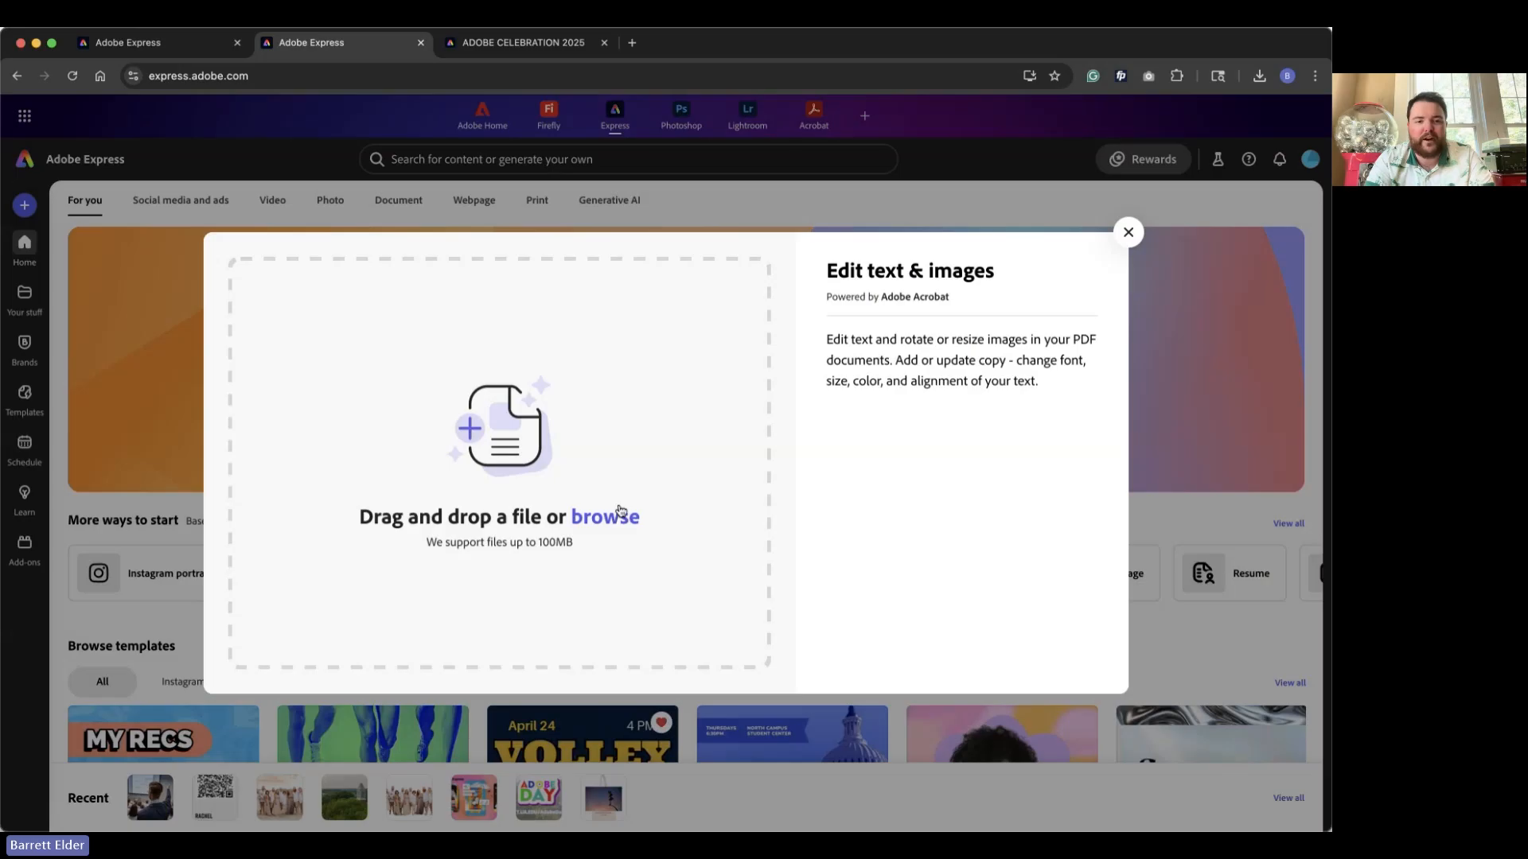
double_click(856, 355)
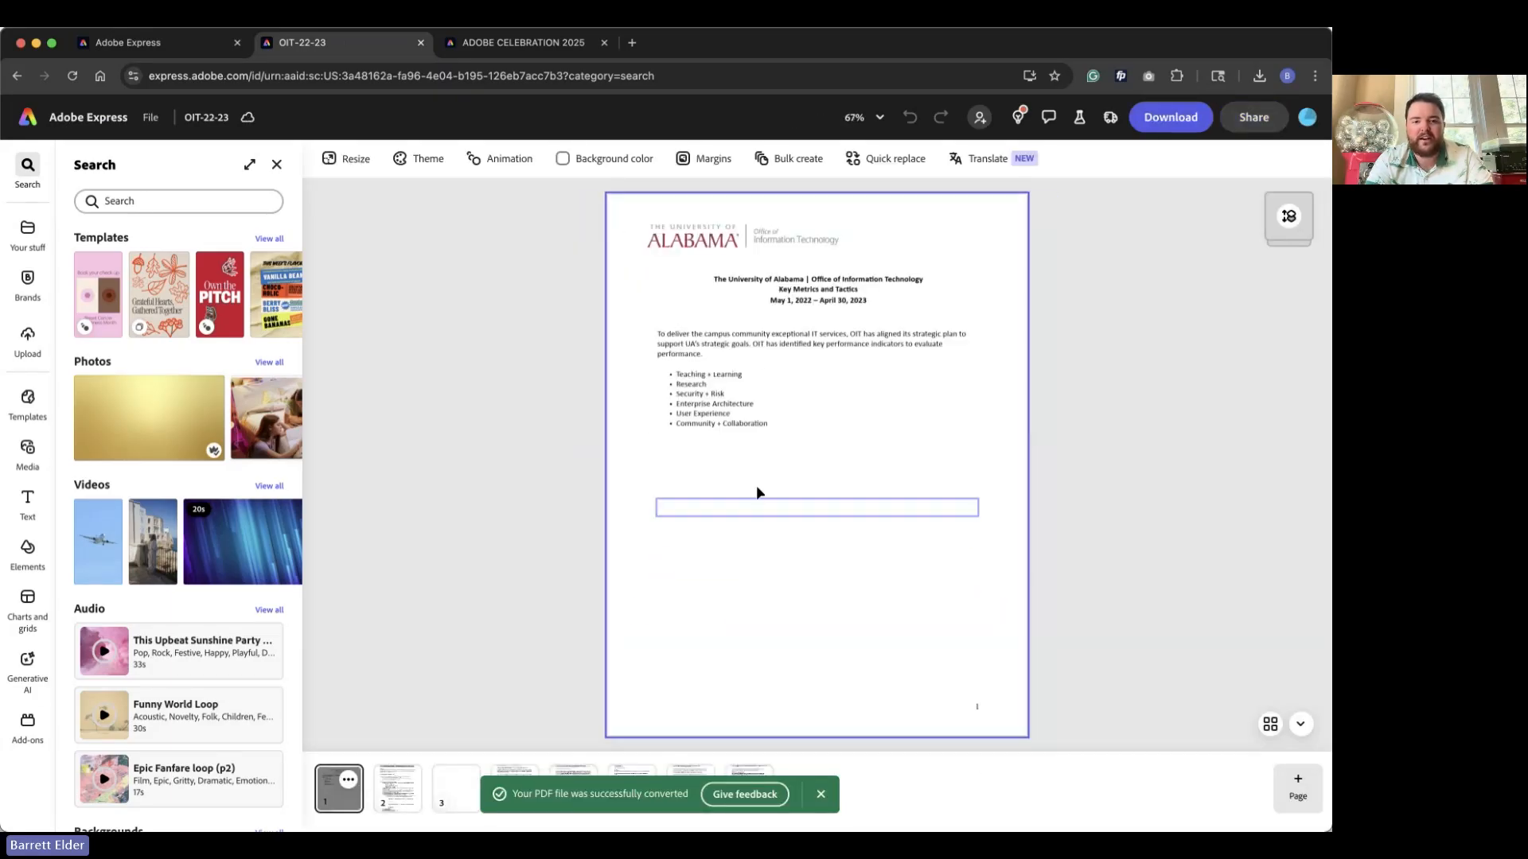
Replace the word "Research" with "Outreach" in the bulleted list on page 1.
double_click(710, 385)
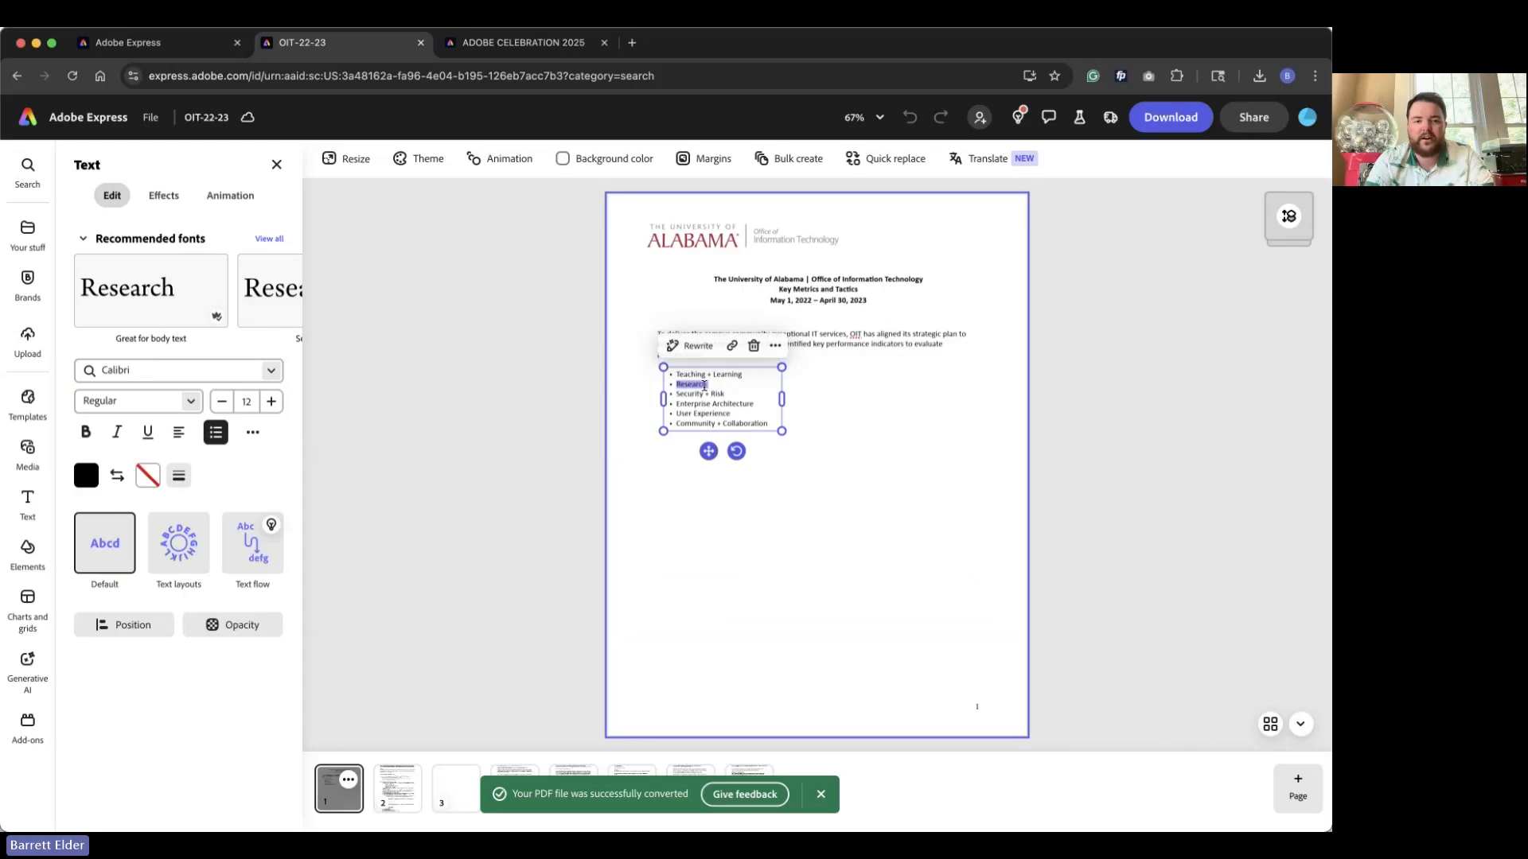
left_click(704, 385)
double_click(696, 384)
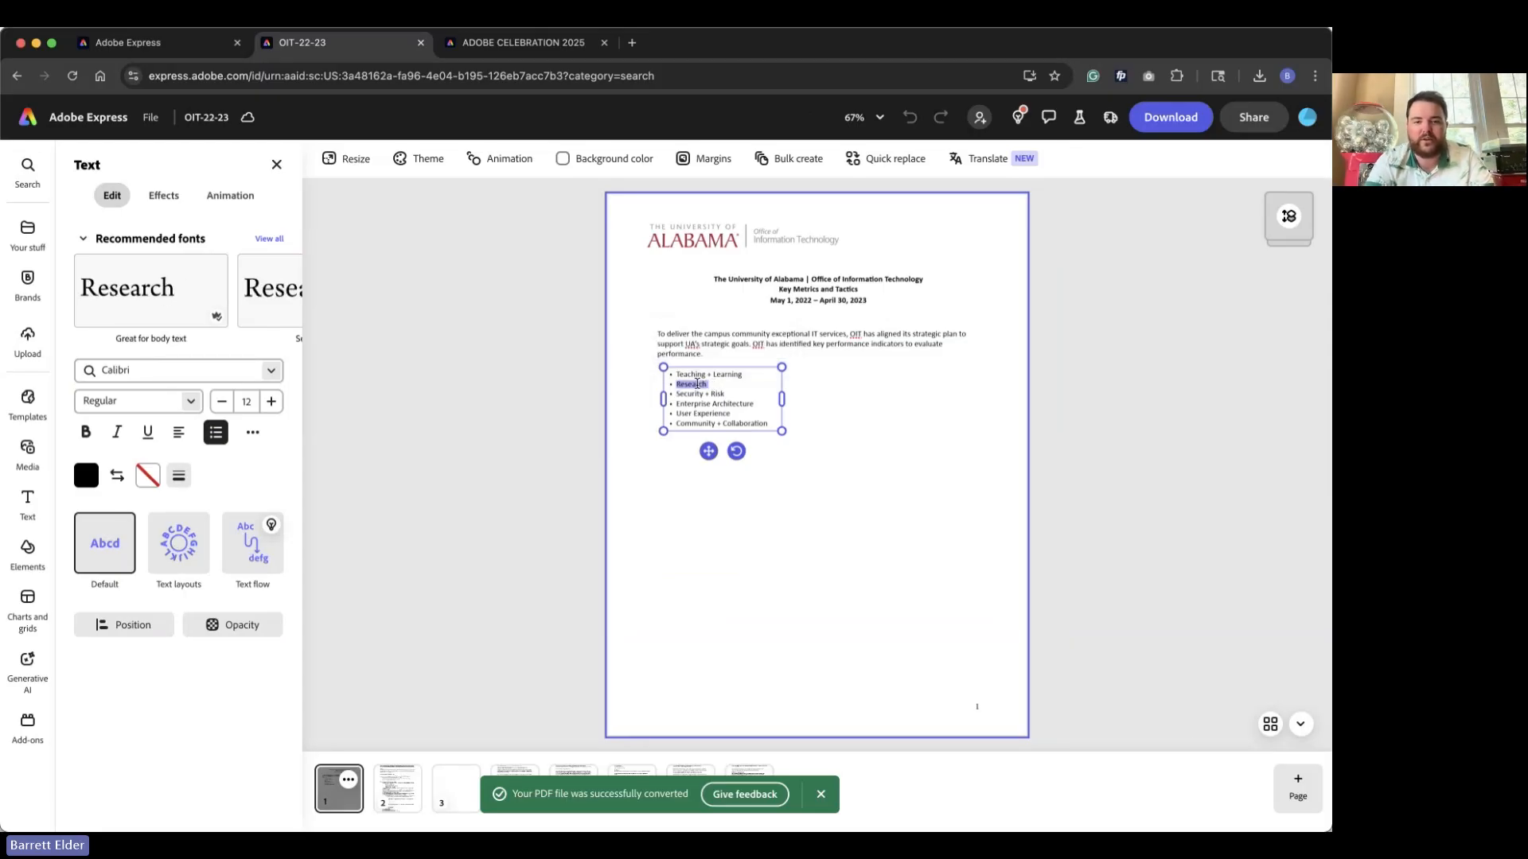
type("Outreach")
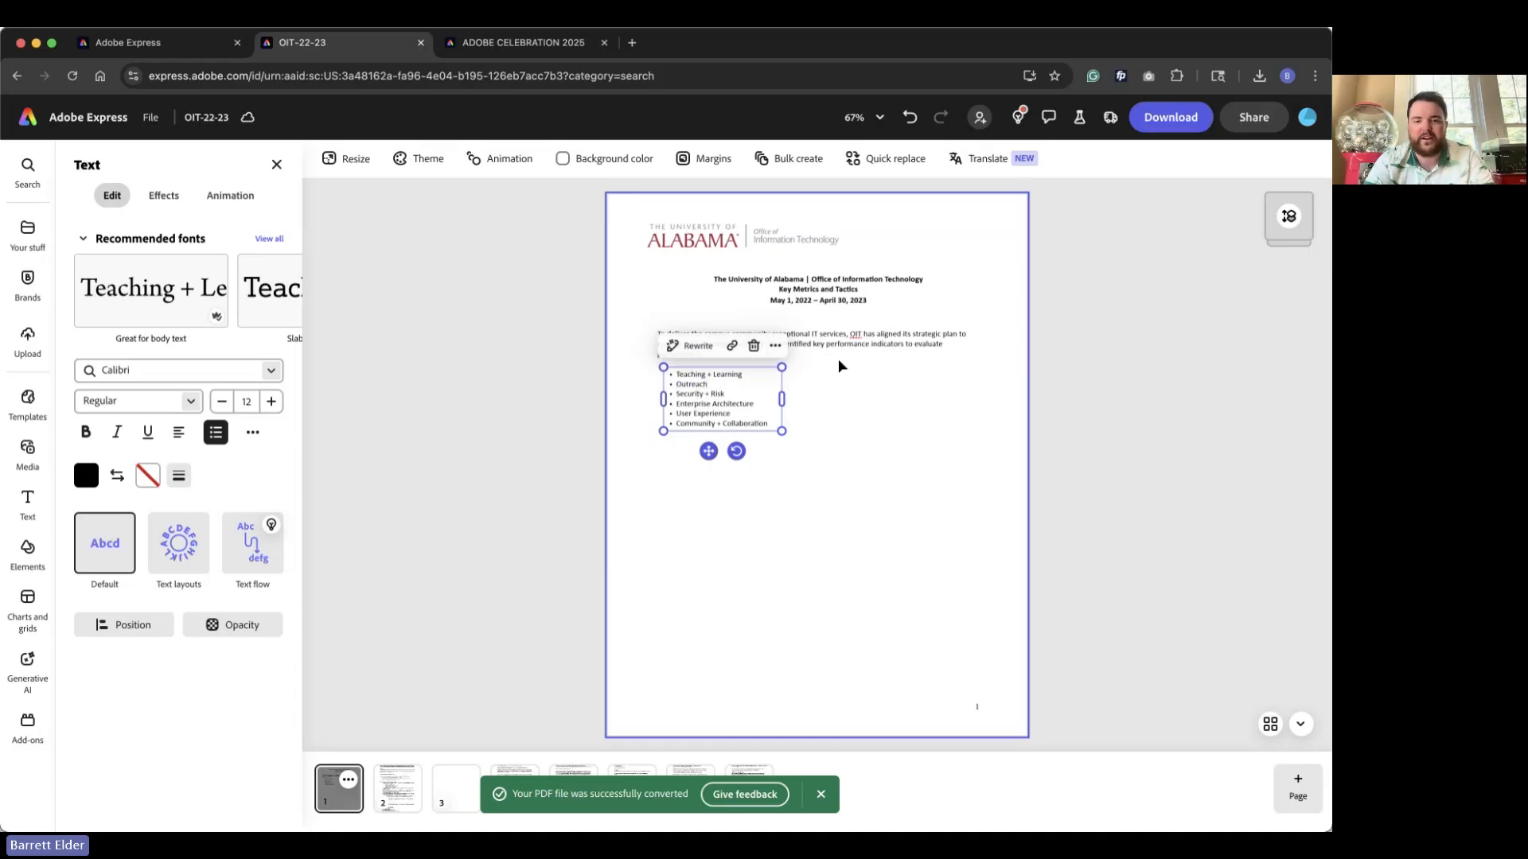
left_click(863, 344)
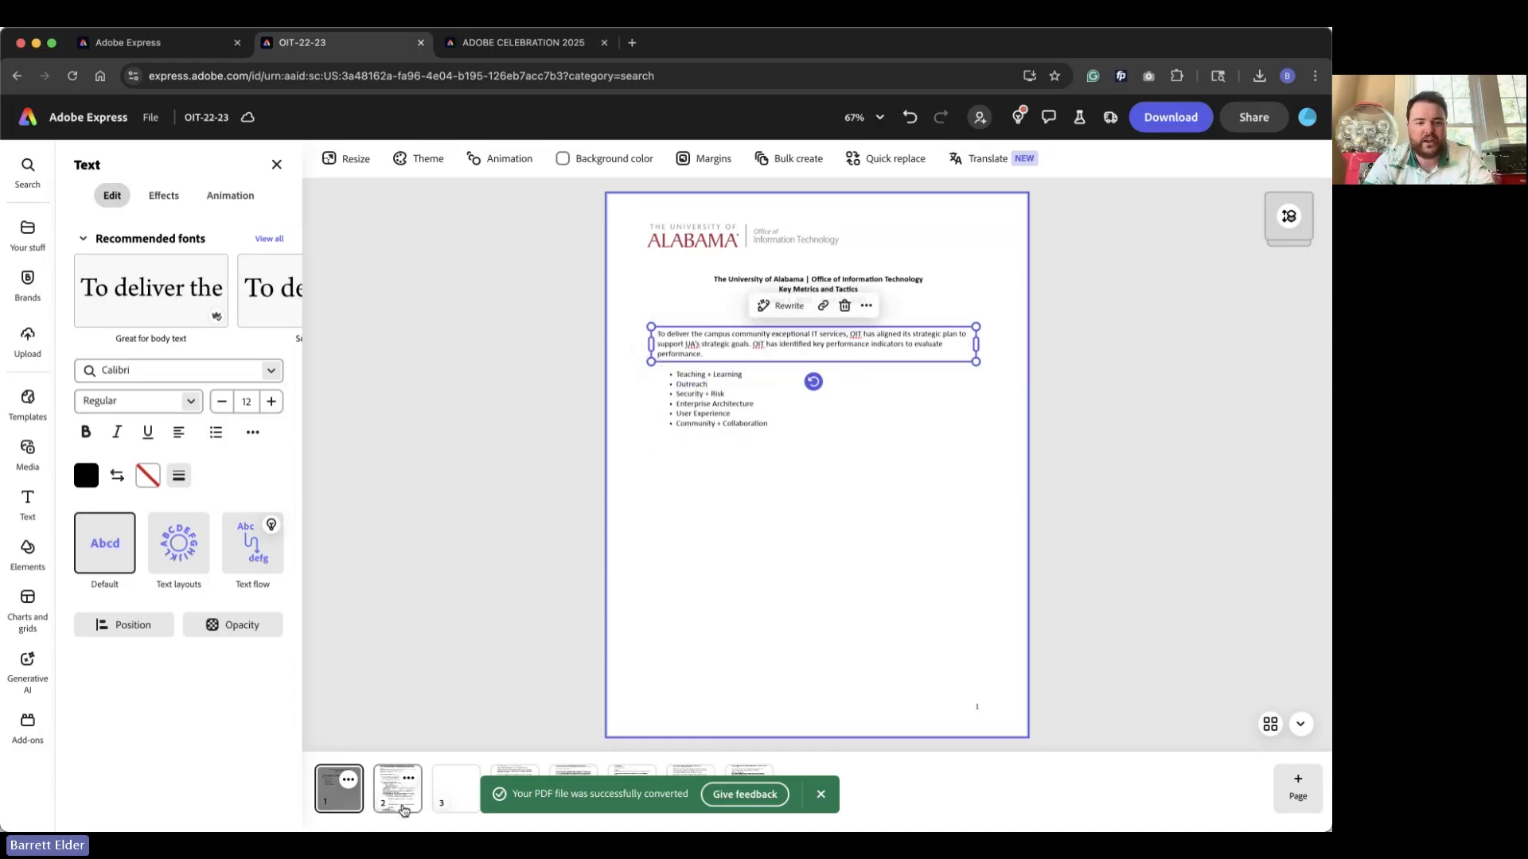
Change the Panopto Sessions figure on page 2 to 17,775.
left_click(403, 810)
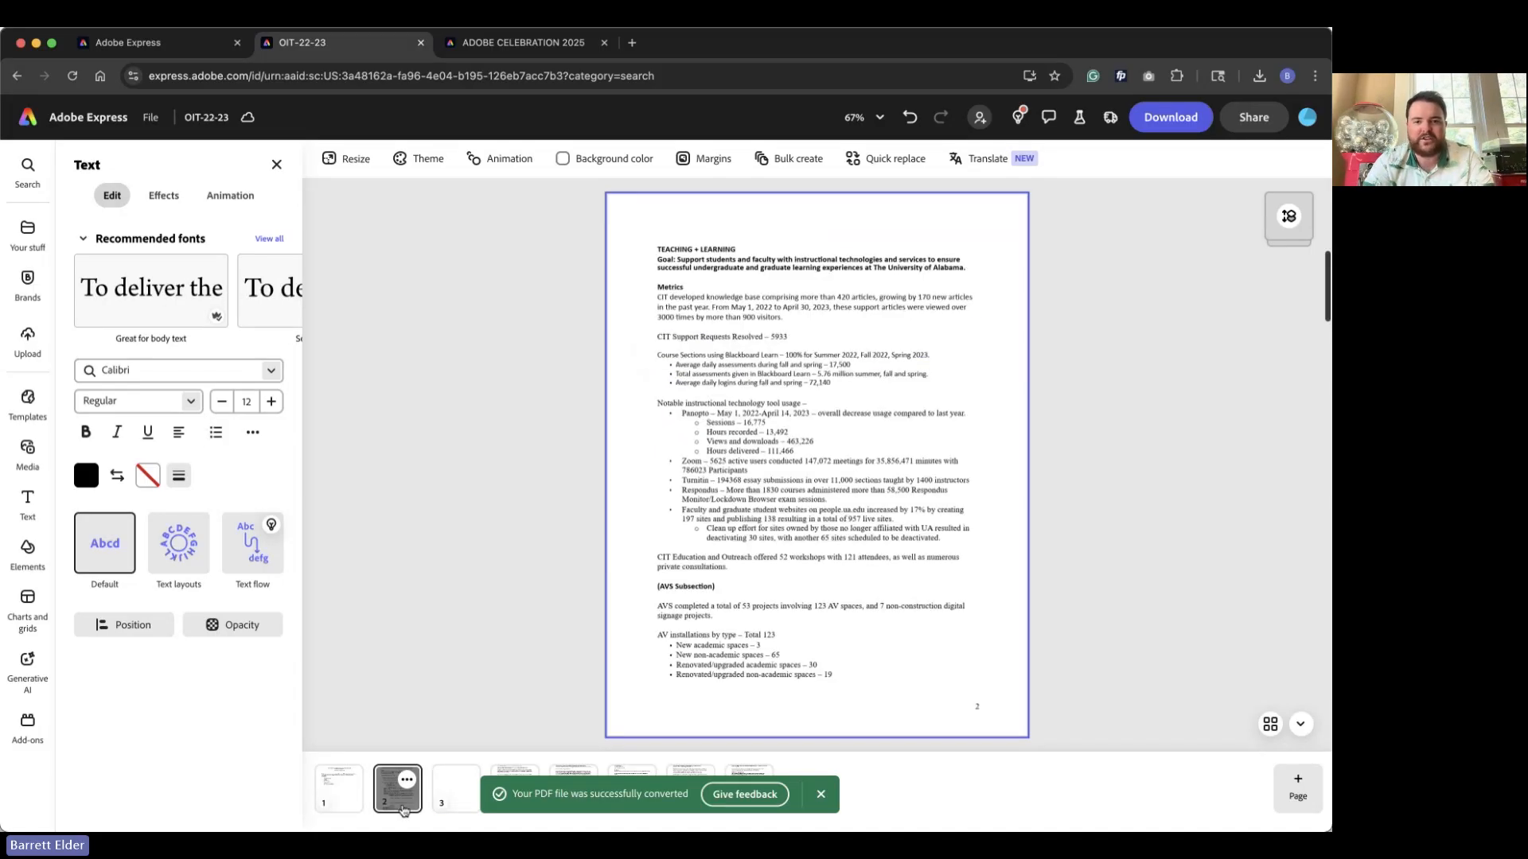
double_click(759, 423)
left_click(751, 422)
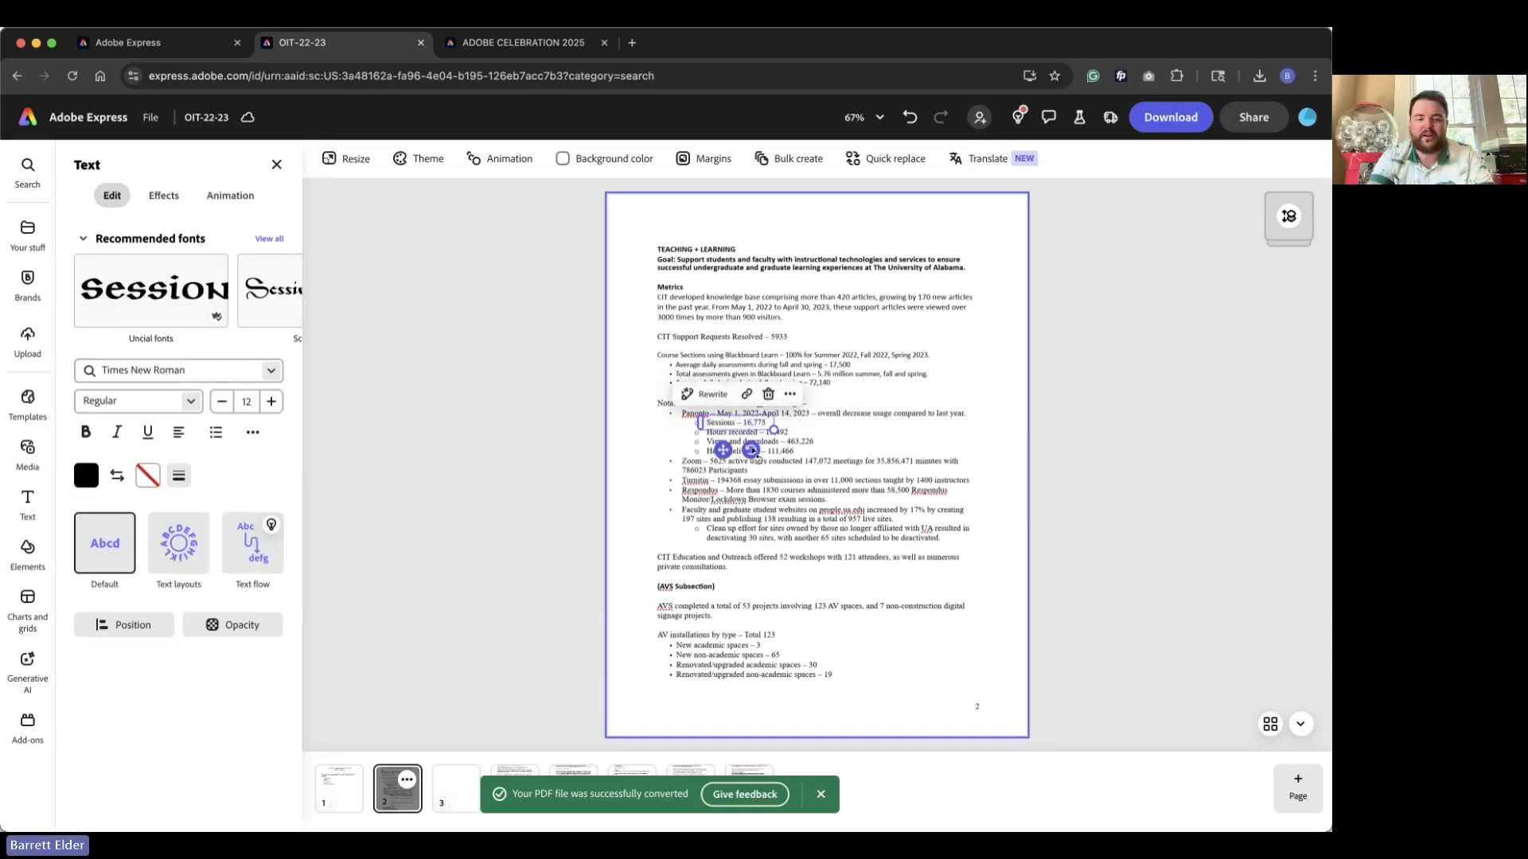
left_click(841, 523)
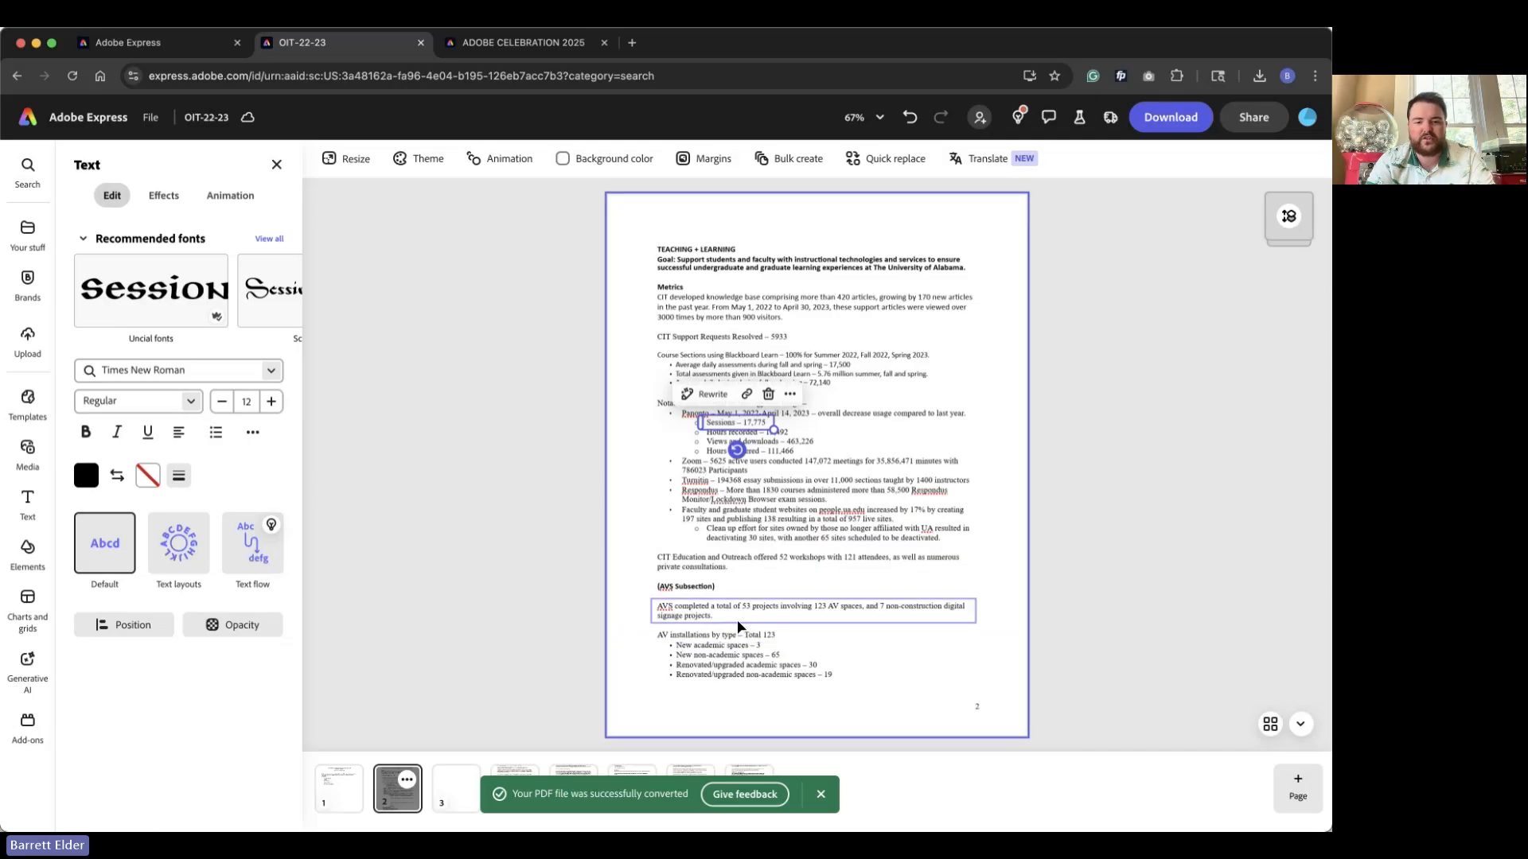
scroll(676, 664, "down", 1)
Look through pages 3, 7 and 6 of the converted PDF and check that the Enterprise Architecture goal text is selectable.
left_click(463, 783)
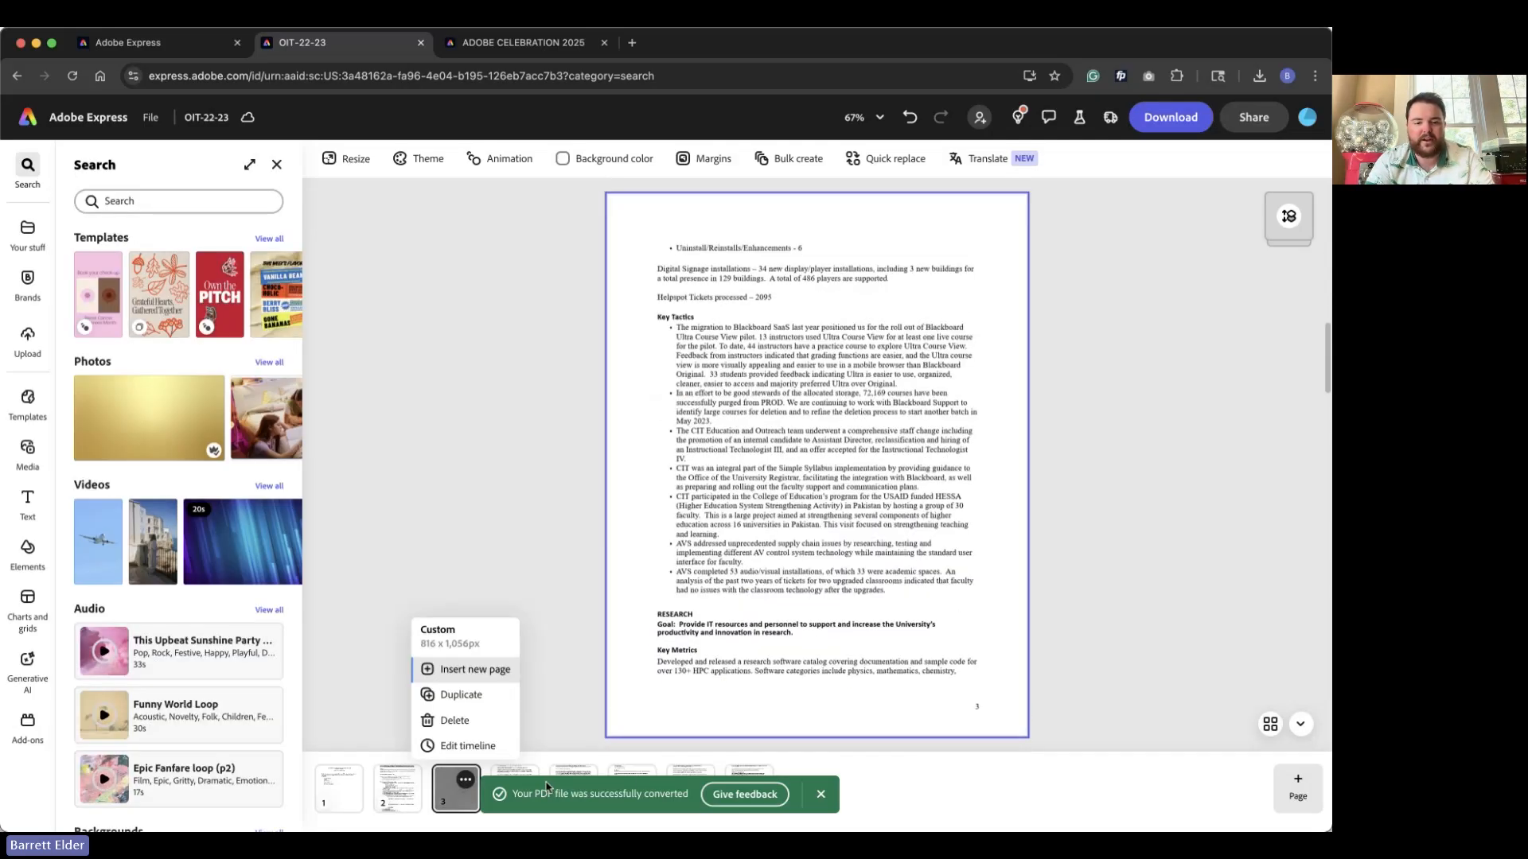
left_click(822, 794)
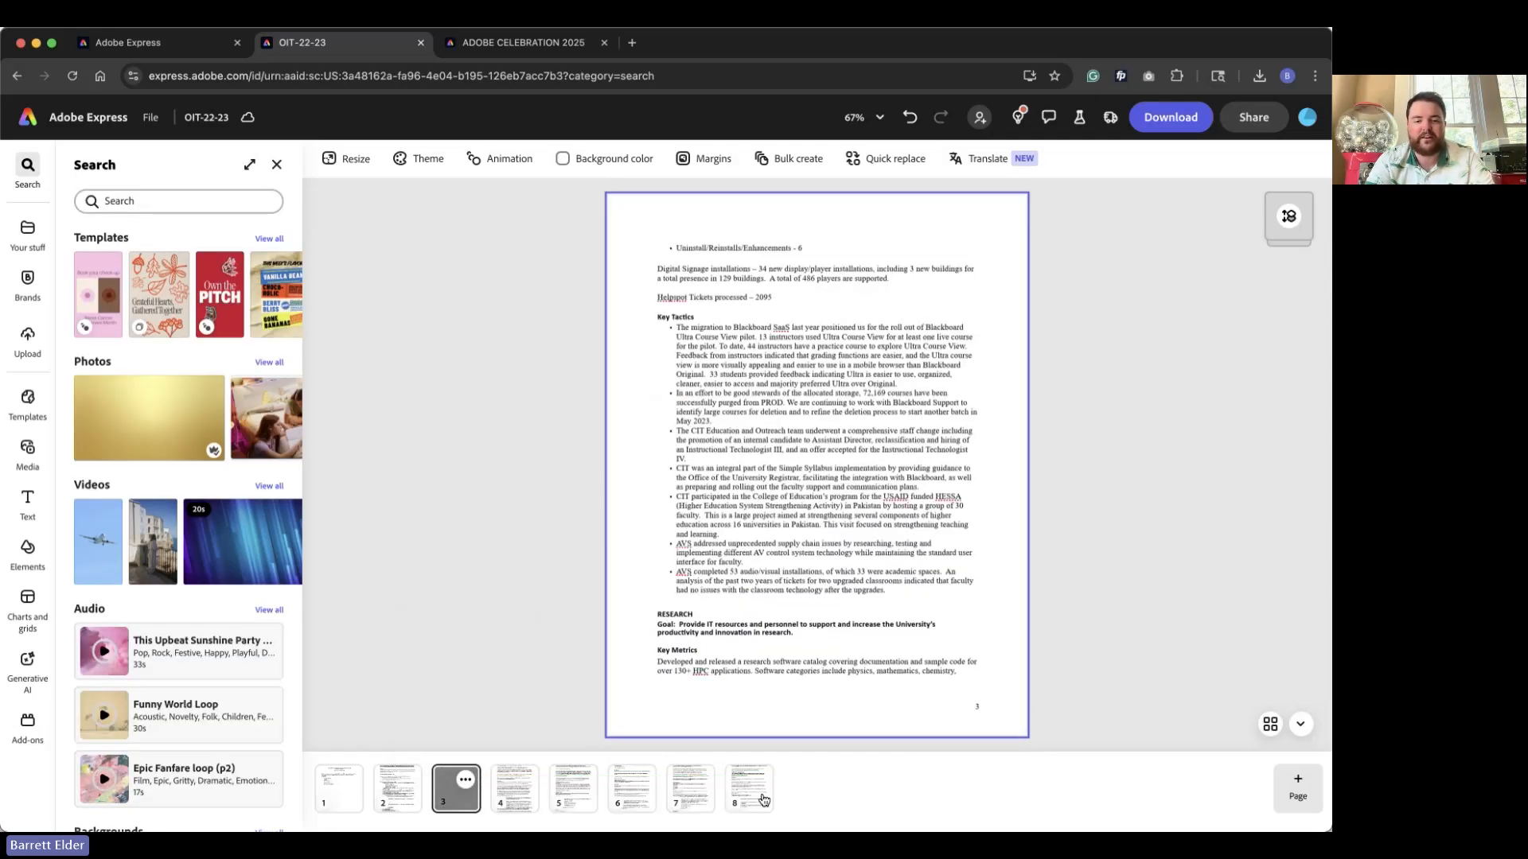
left_click(689, 800)
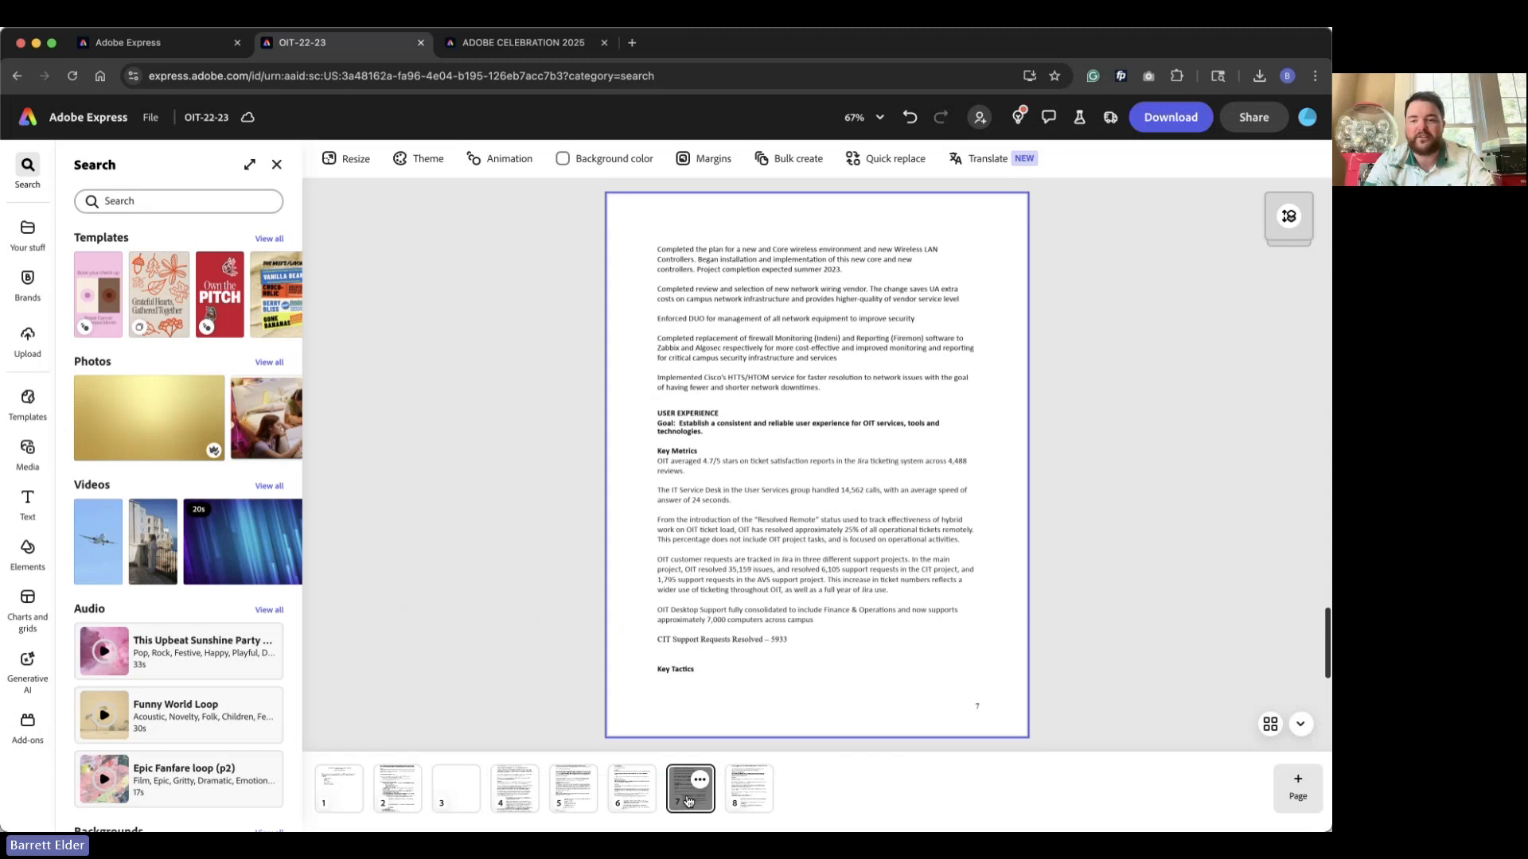
left_click(625, 799)
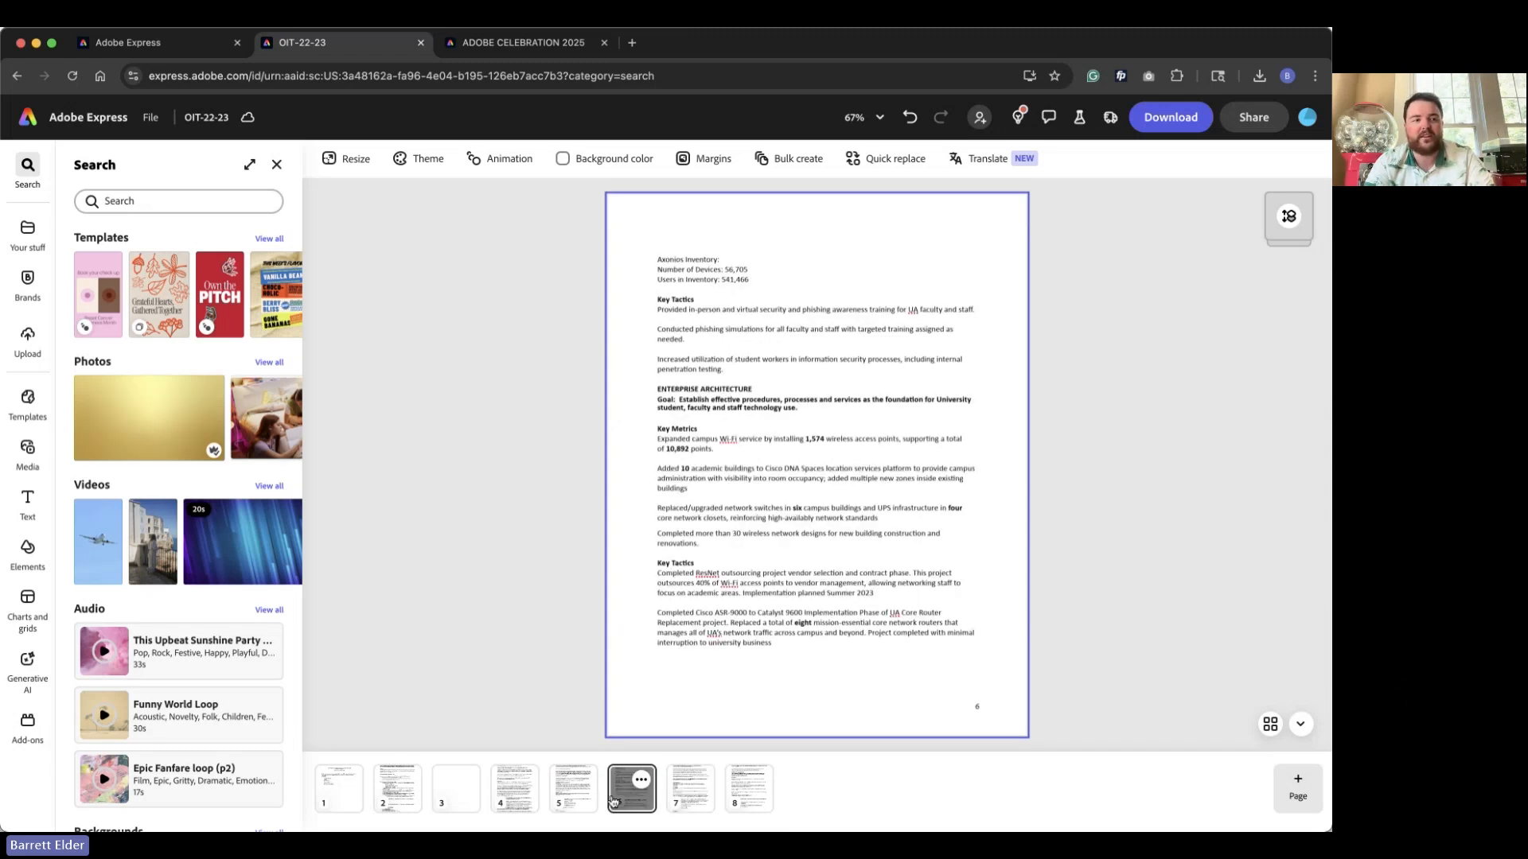
left_click(740, 397)
double_click(732, 406)
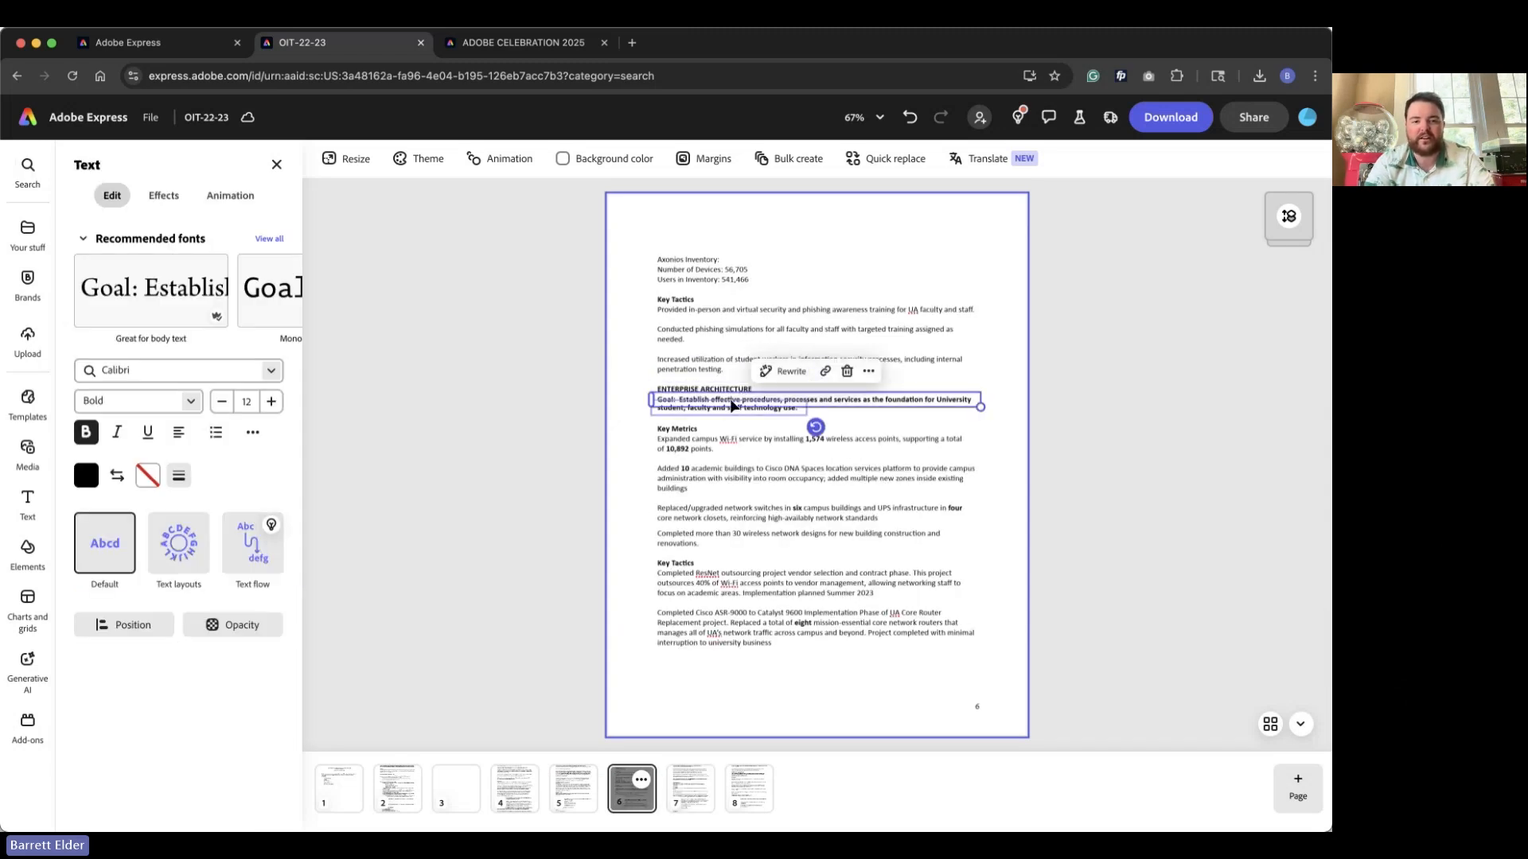
left_click(539, 549)
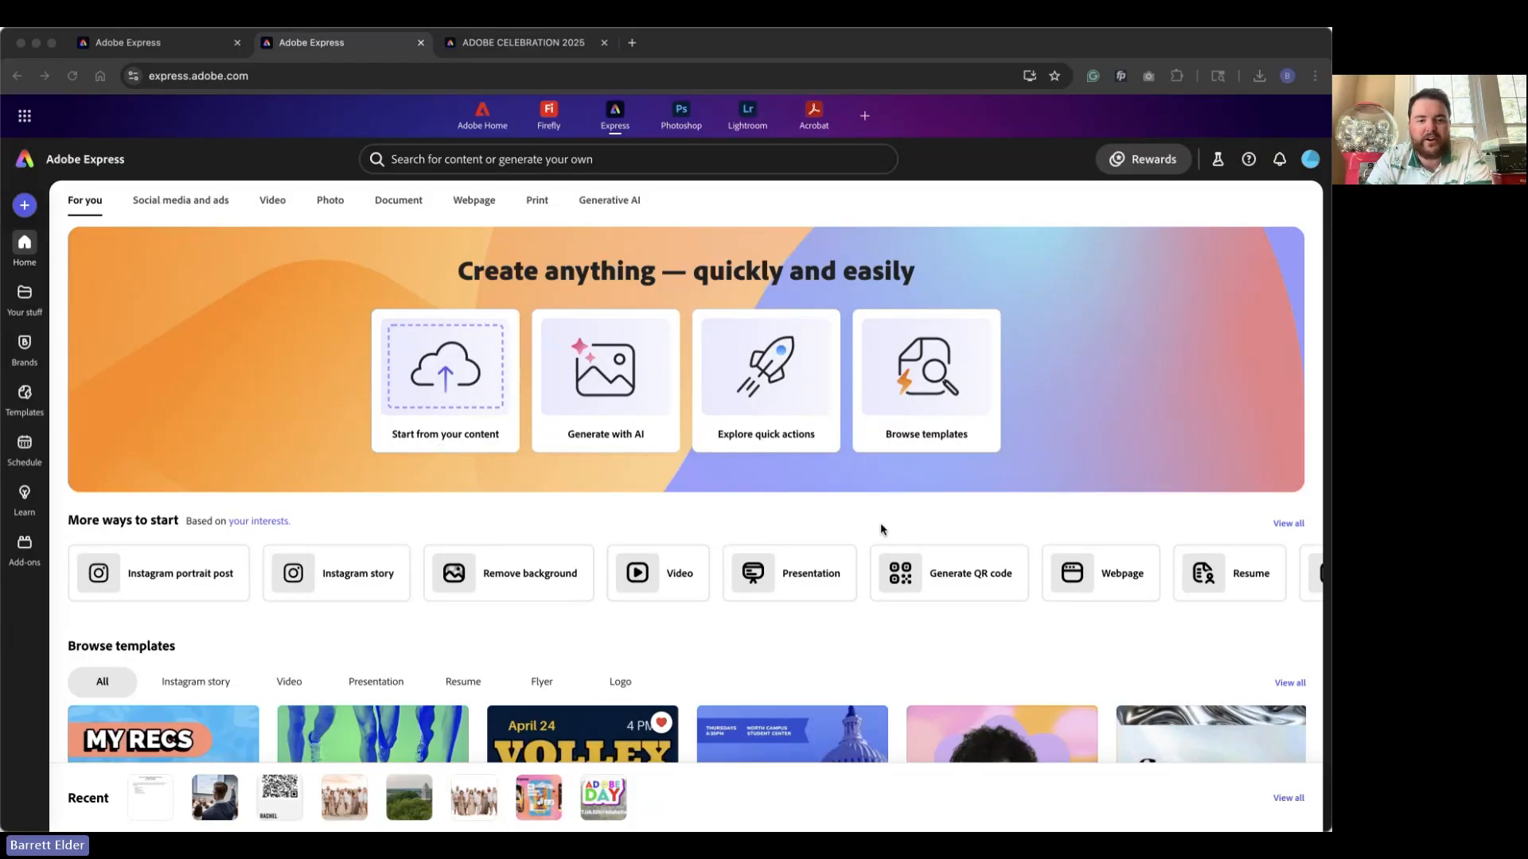
Upload the video IMG_8195.MOV from the home page and open it with the Edit video option.
left_click(927, 528)
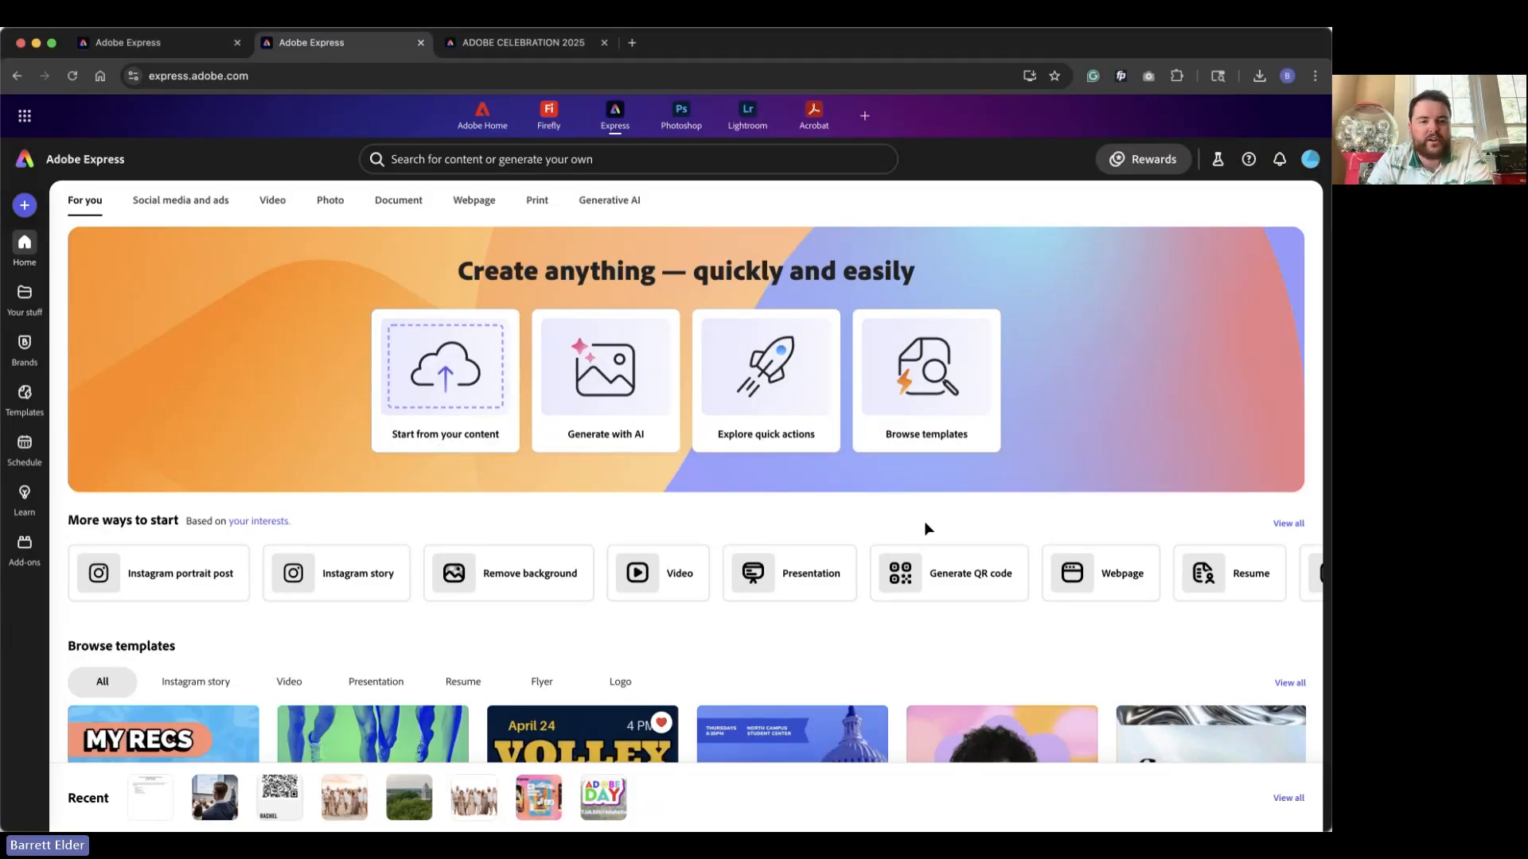
left_click(278, 204)
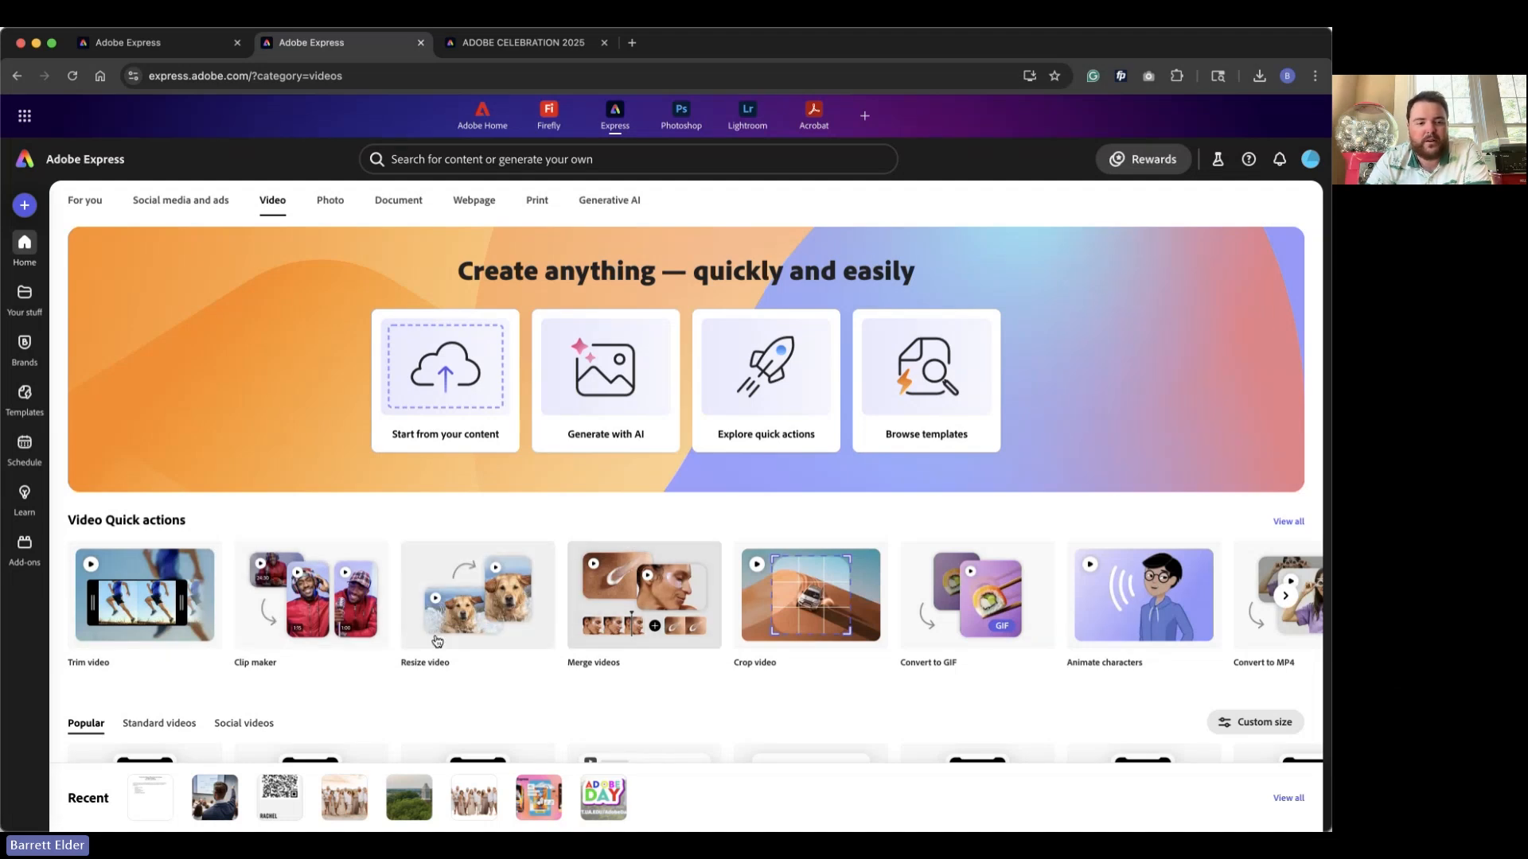
left_click(25, 206)
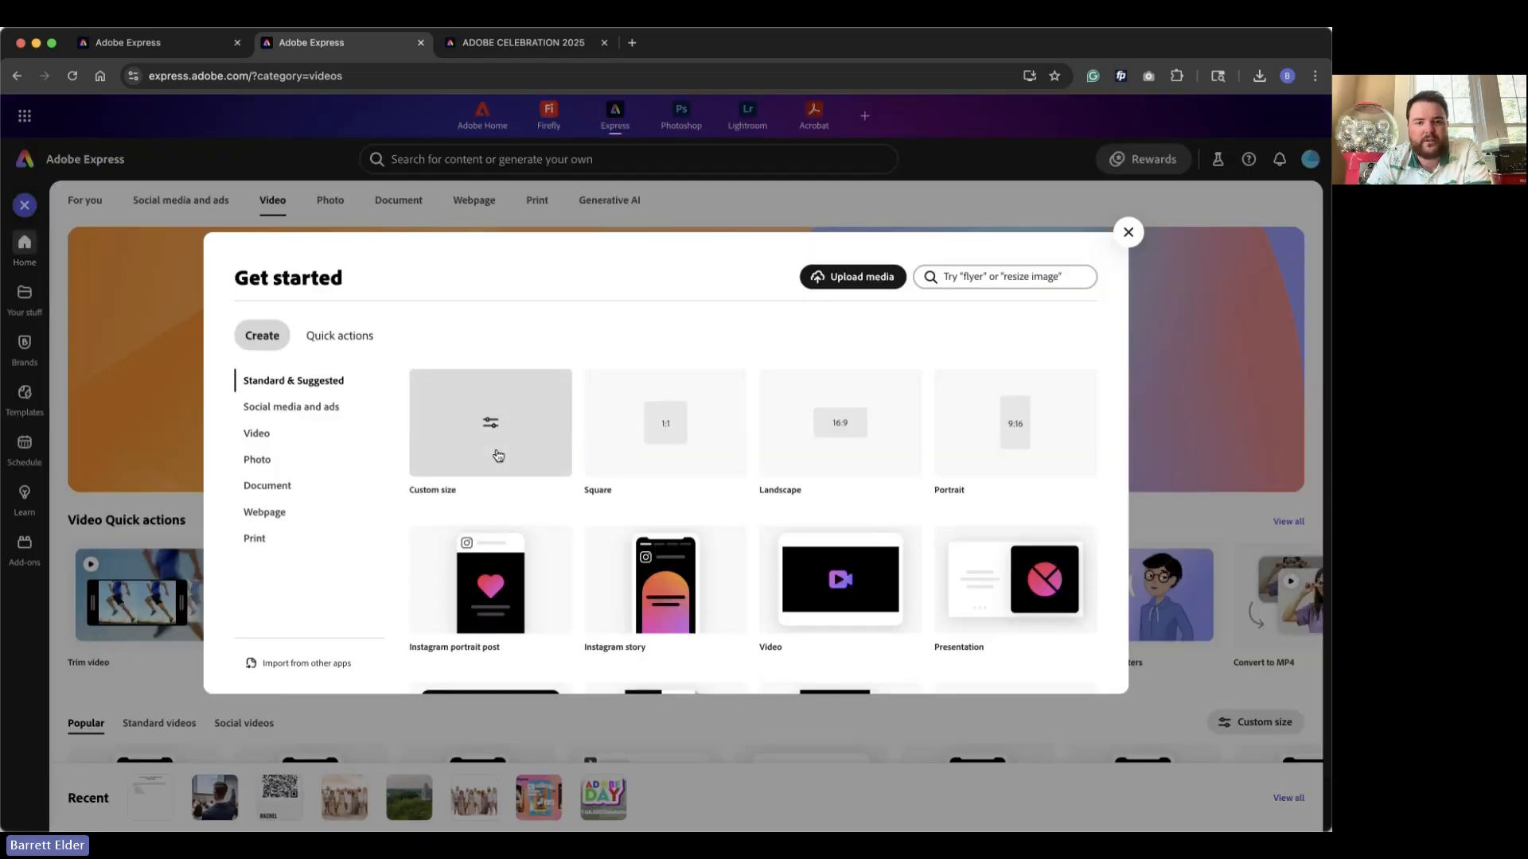
left_click(853, 283)
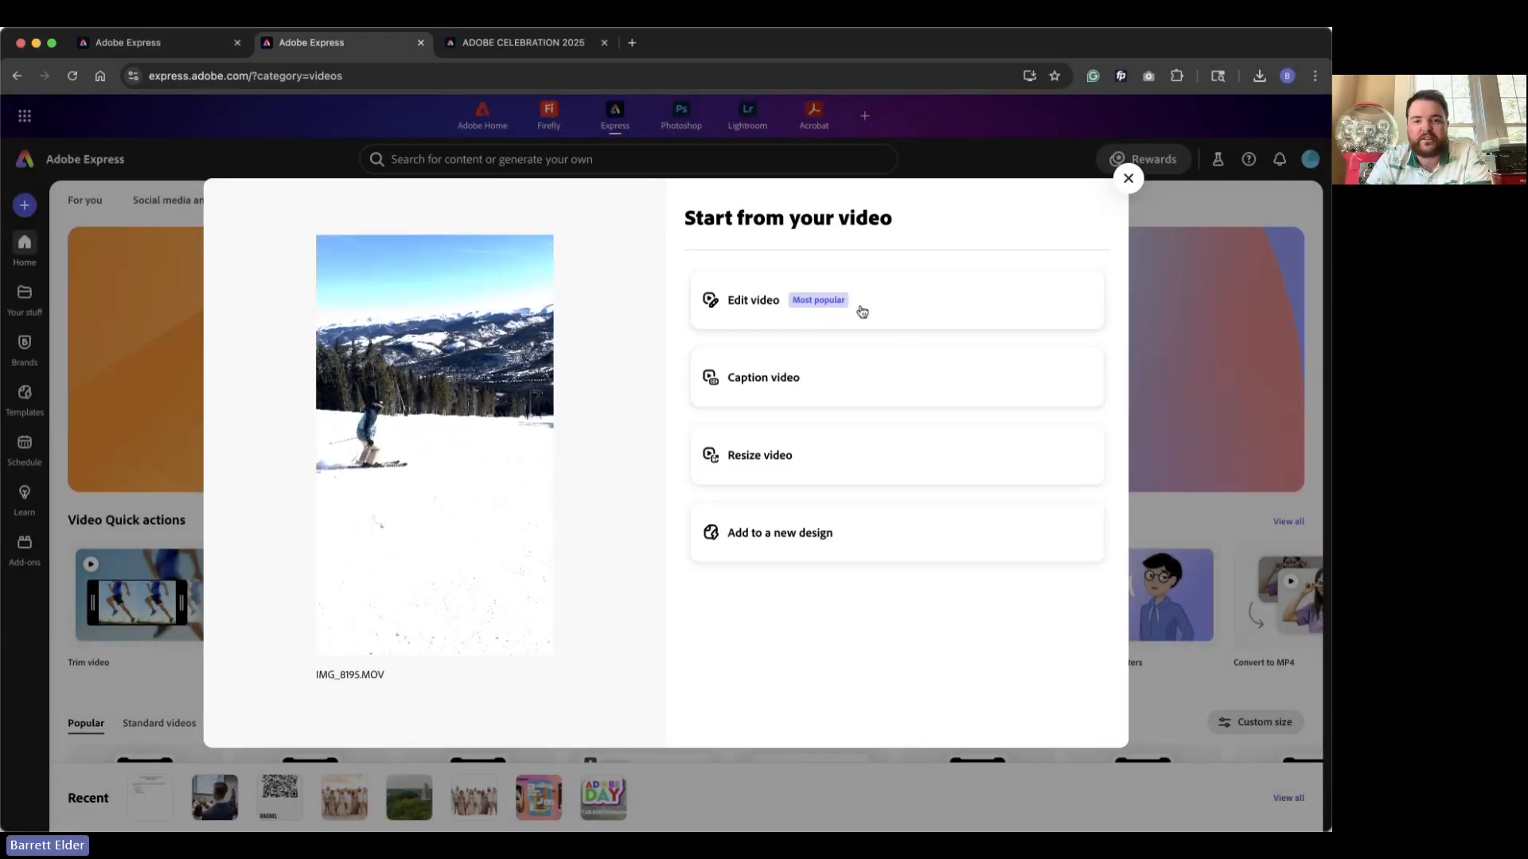
left_click(898, 310)
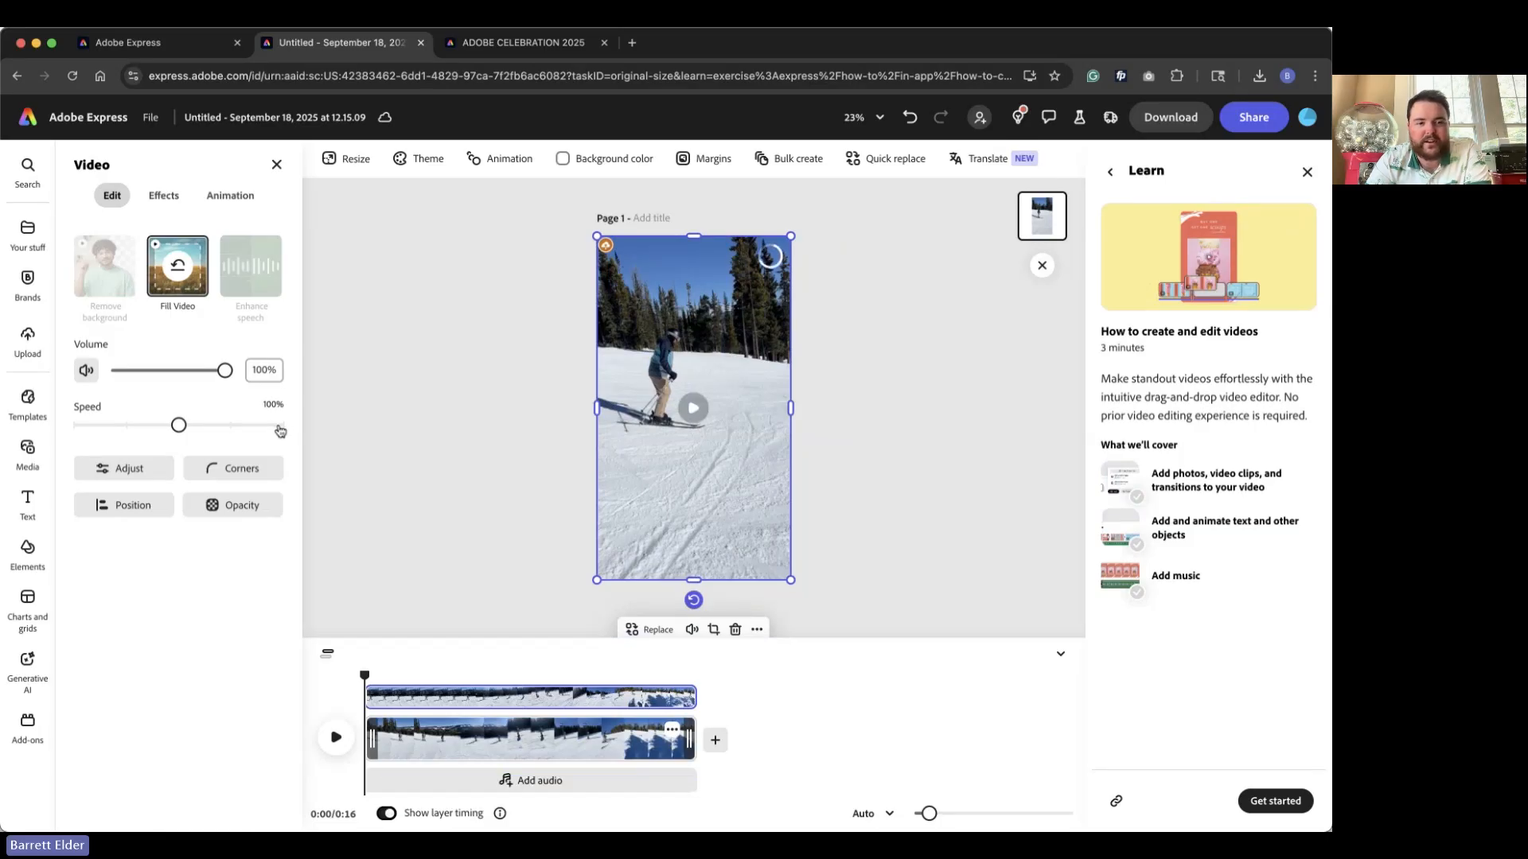
Preview the skiing video at 200% speed, then set its speed back to 100%.
left_click(280, 427)
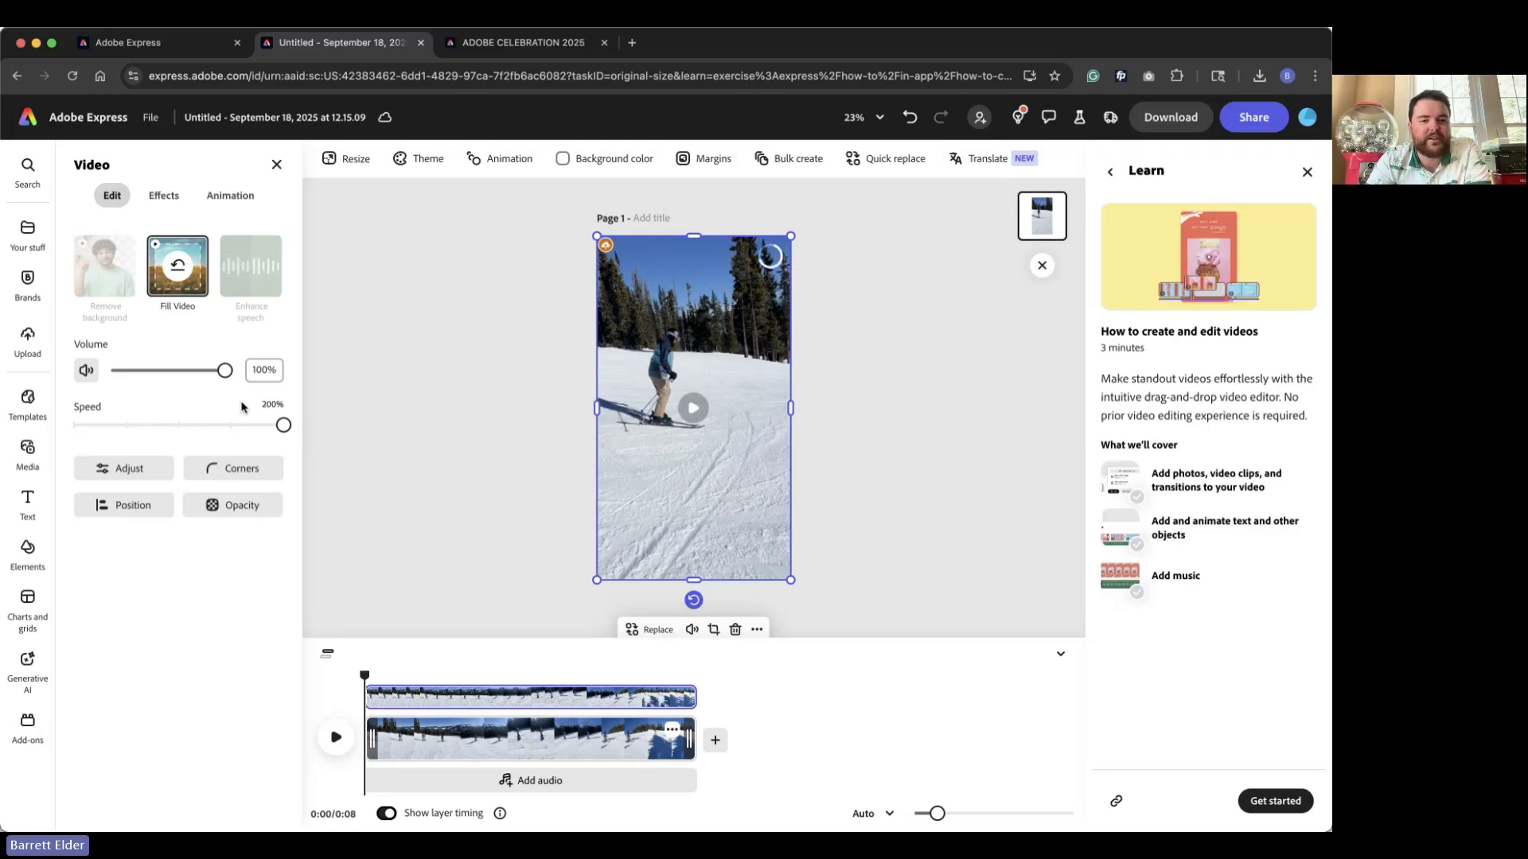
left_click(692, 408)
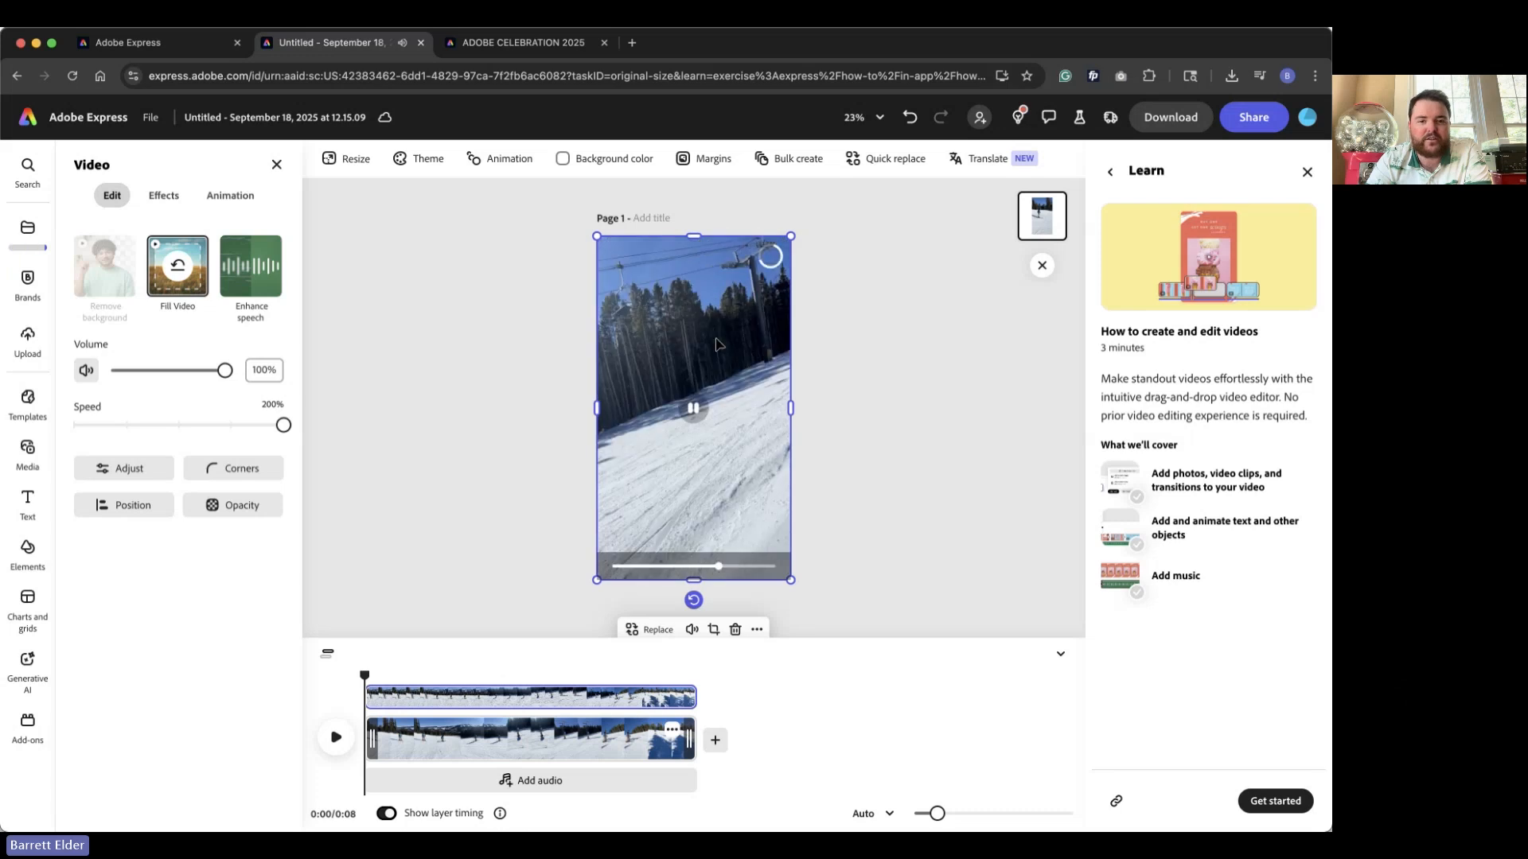
left_click(692, 408)
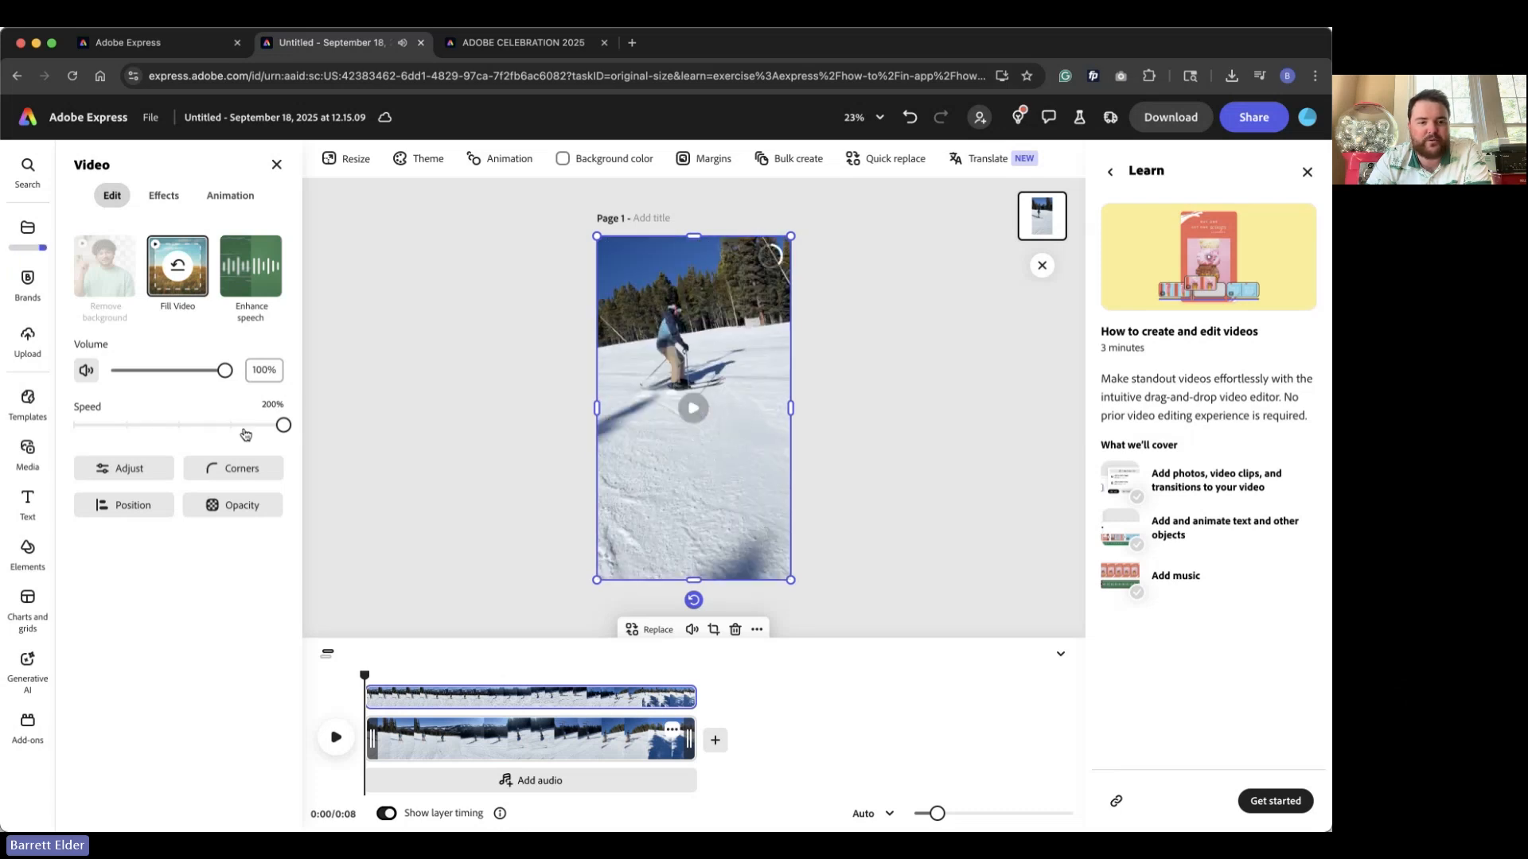
left_click(180, 425)
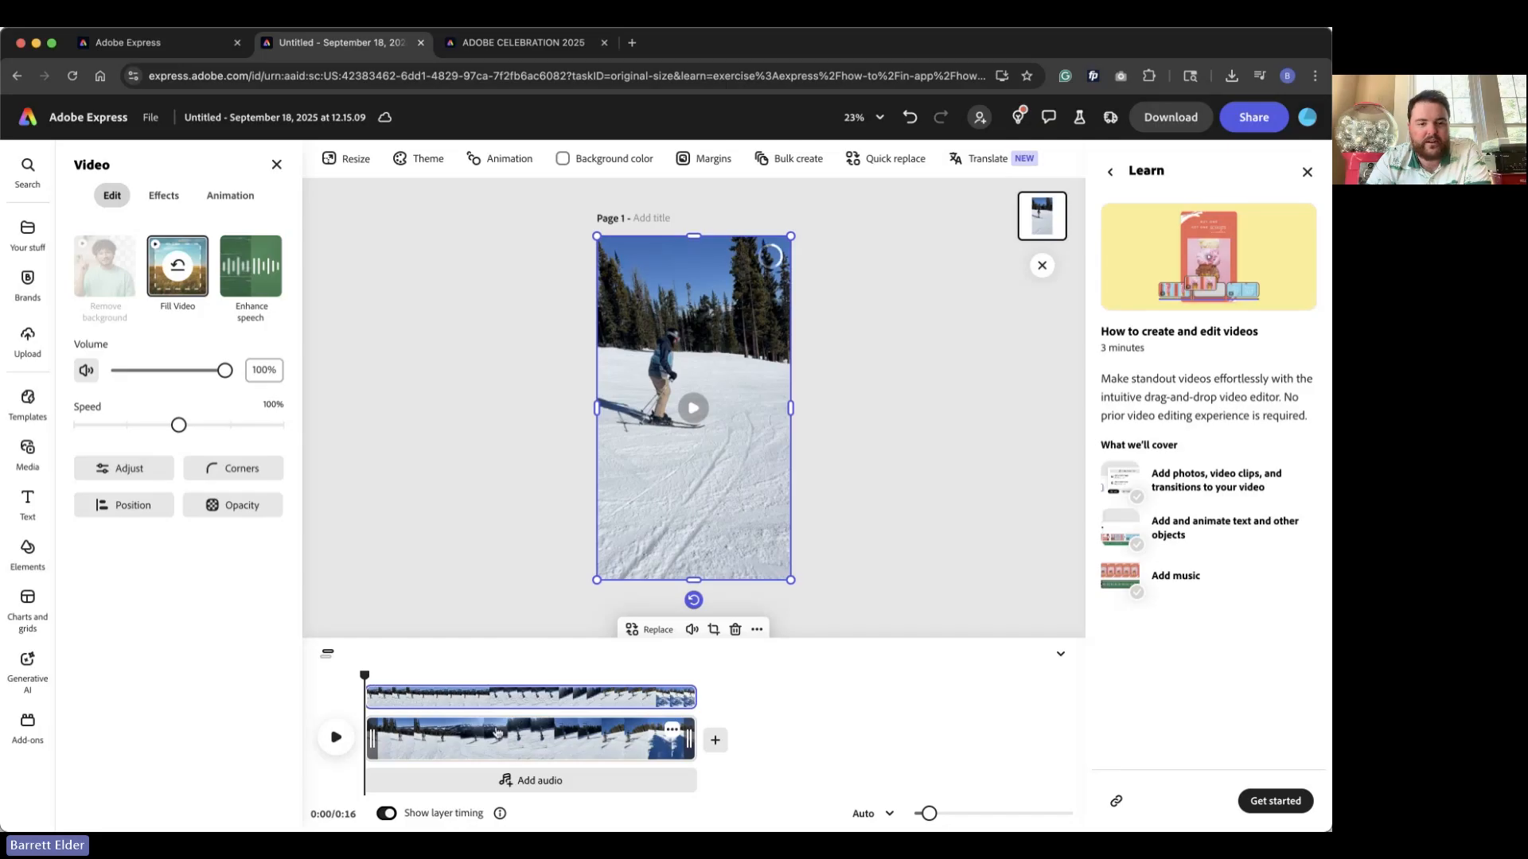
Split the skiing video clip at about 0:11 on the timeline.
left_click_drag(363, 676, 534, 676)
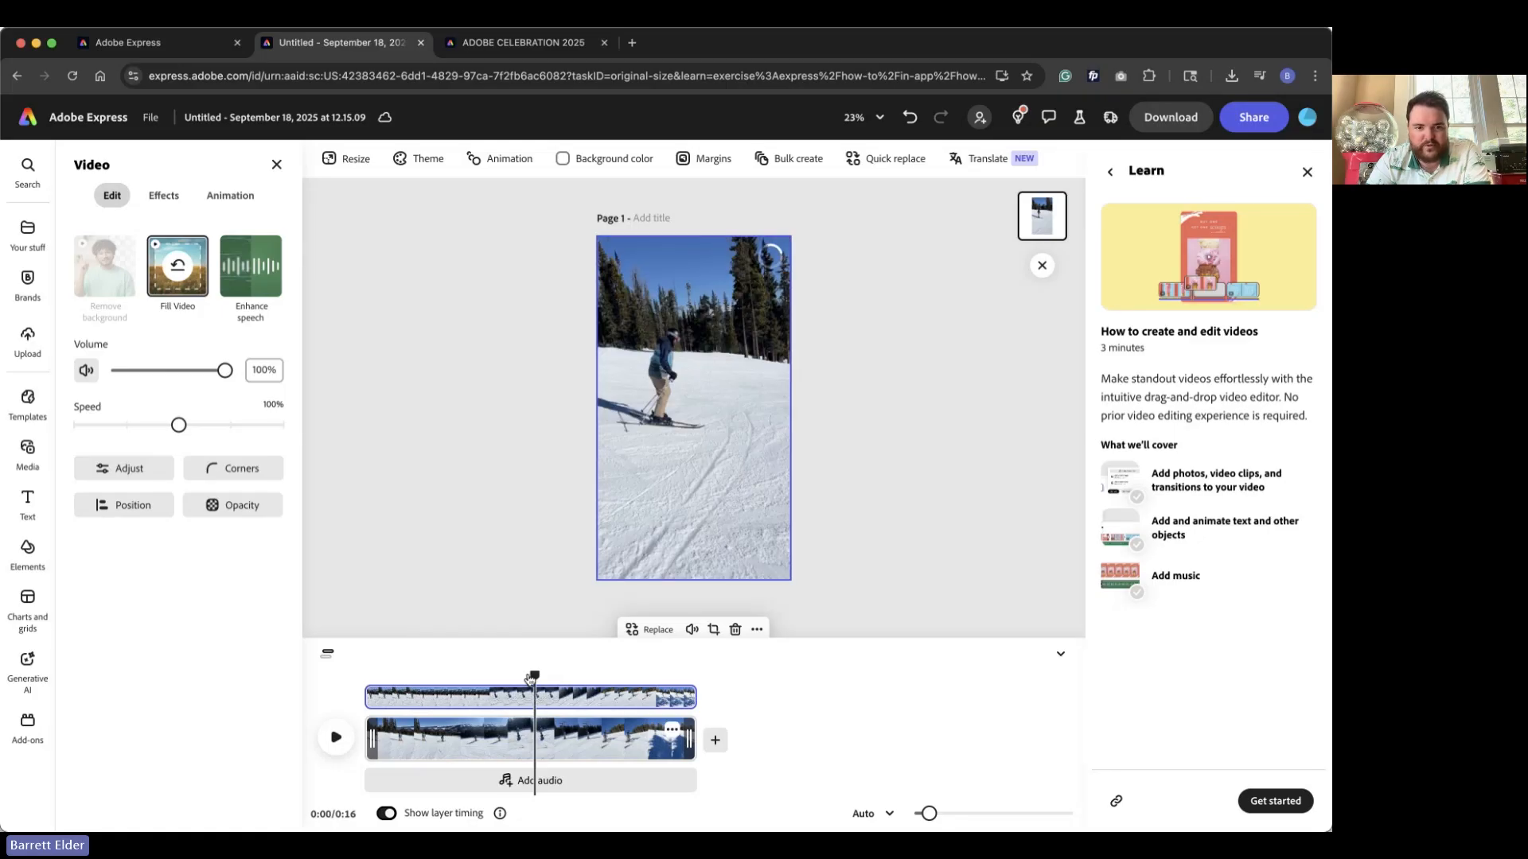
left_click_drag(530, 679, 530, 674)
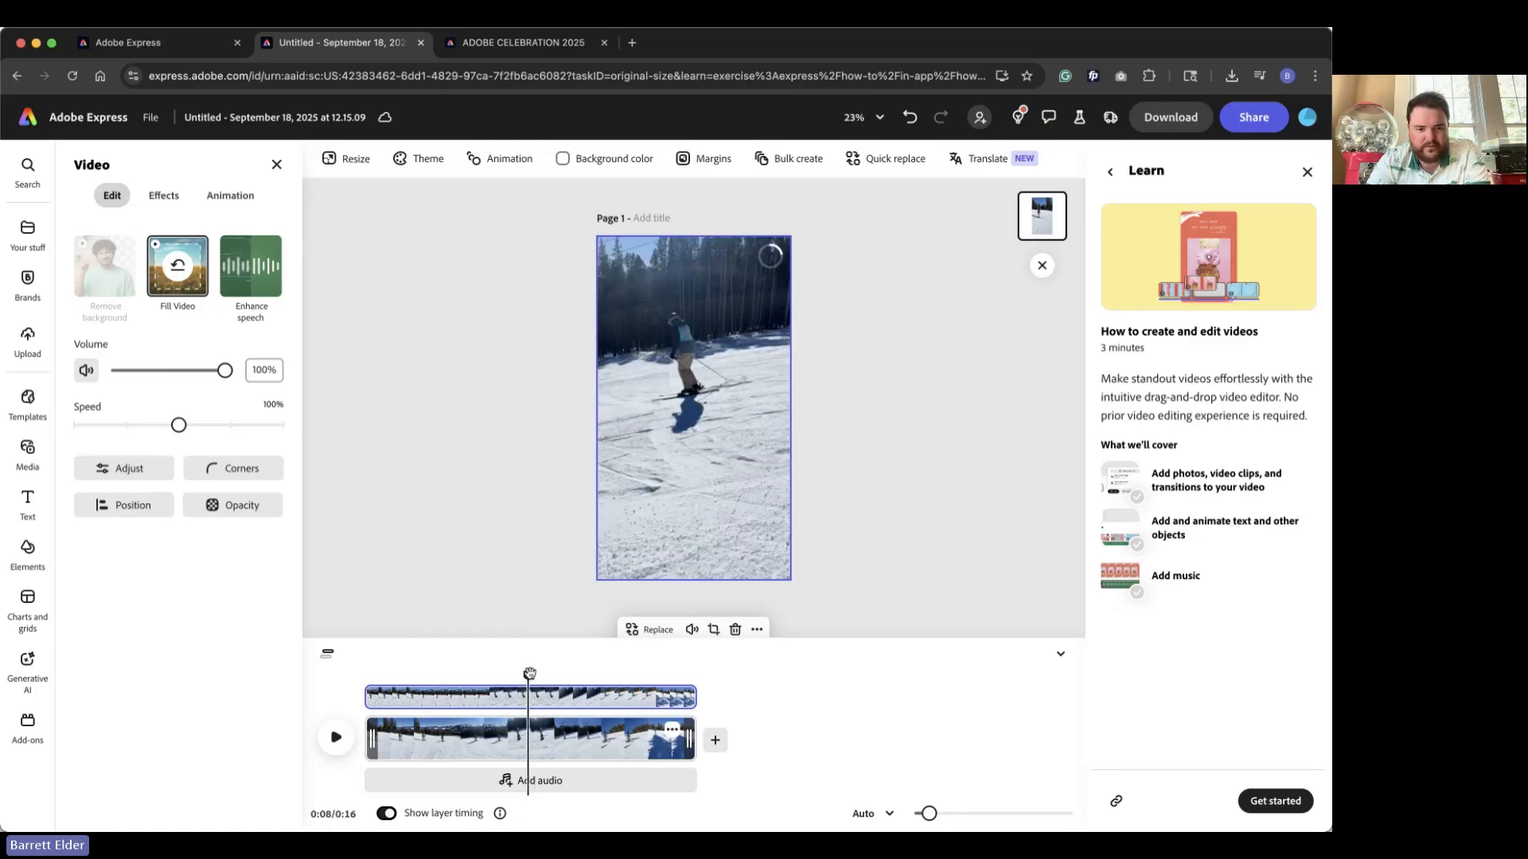
left_click(673, 729)
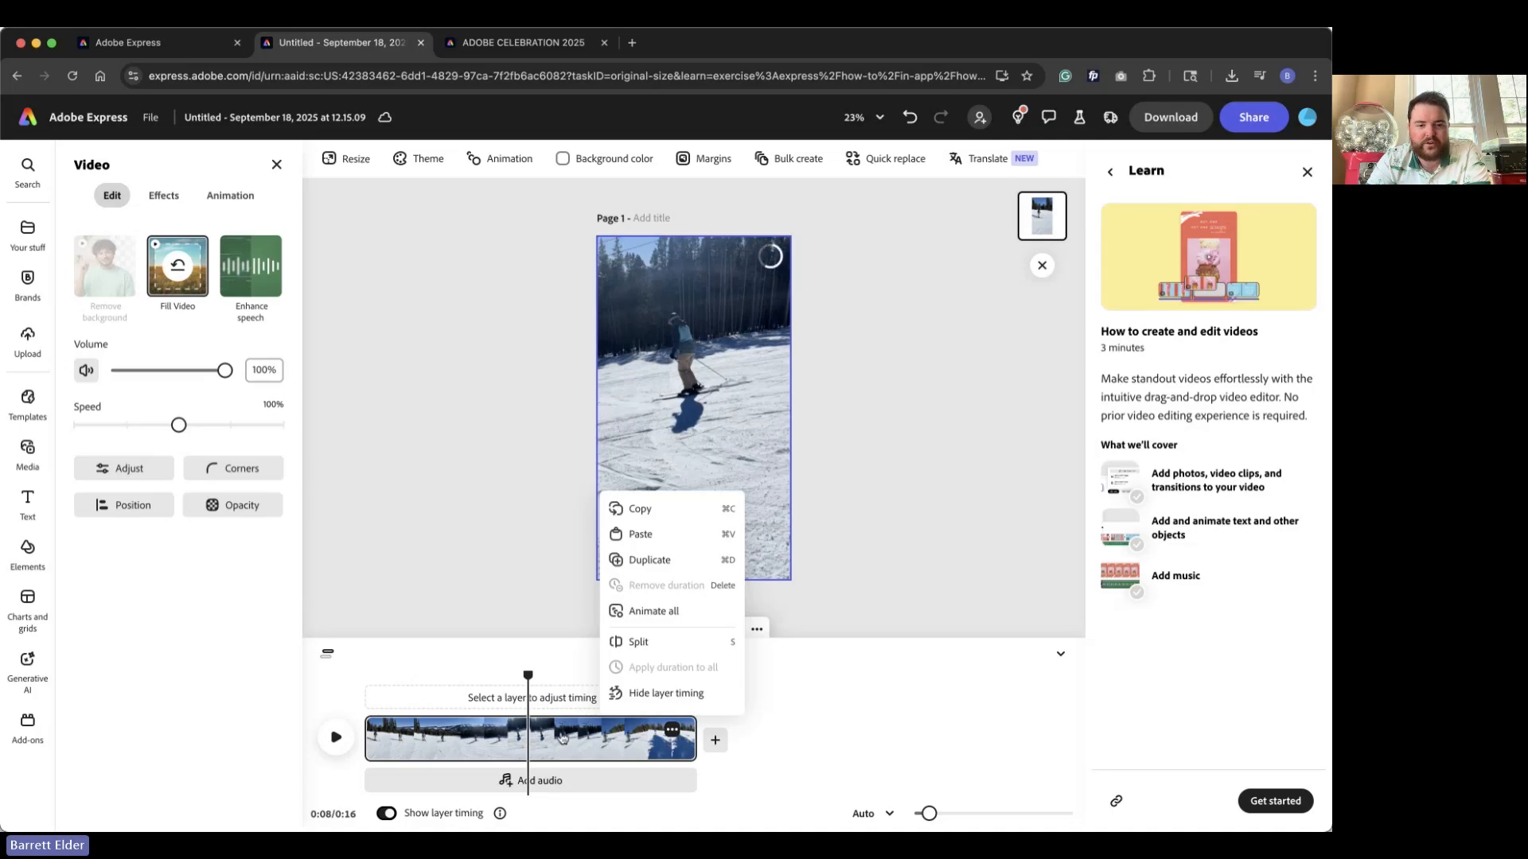
left_click(590, 738)
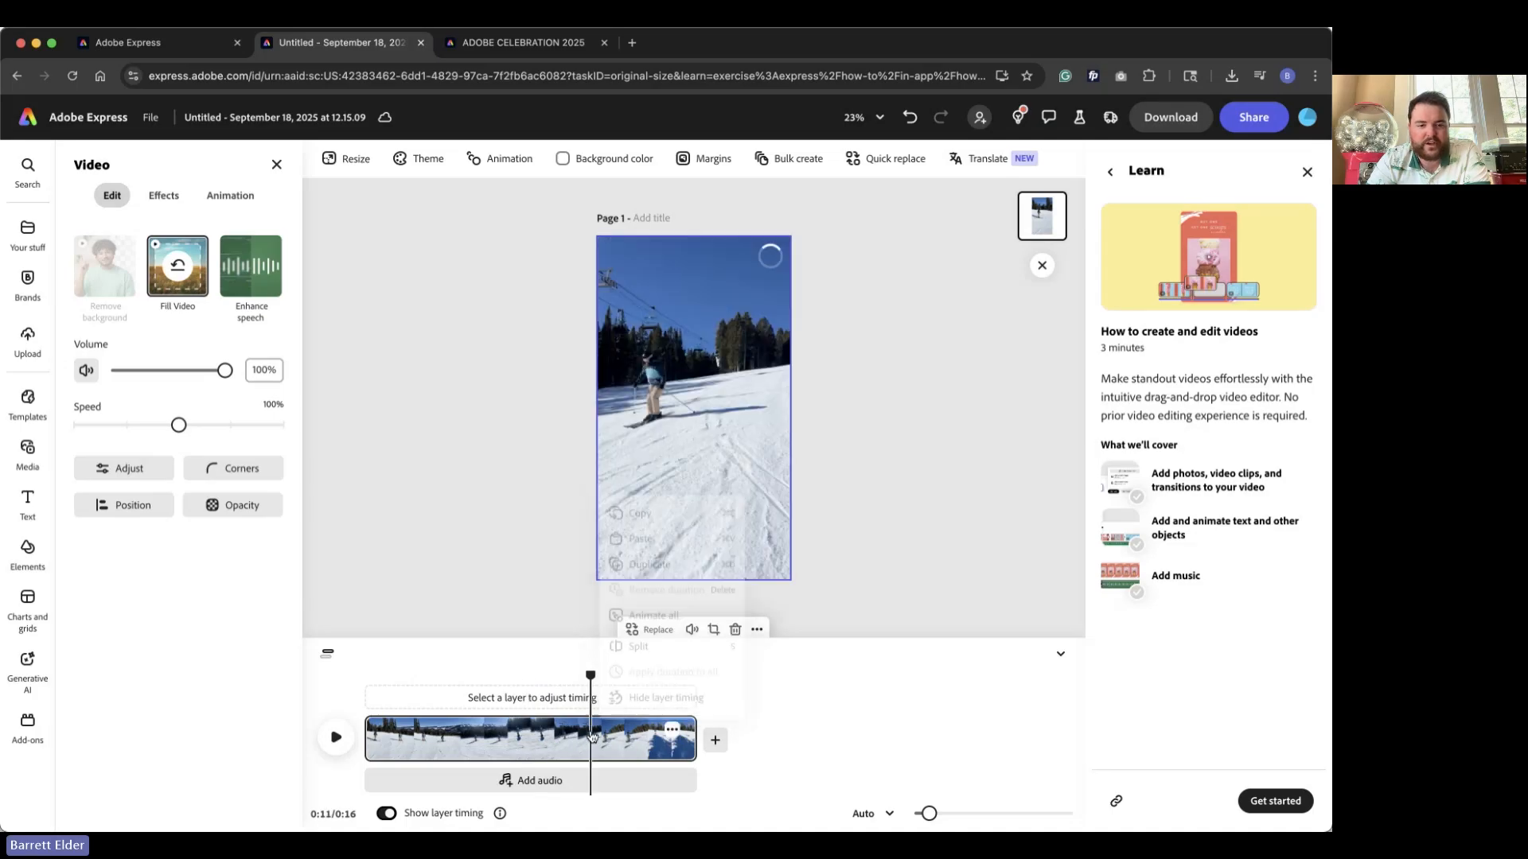
left_click(671, 730)
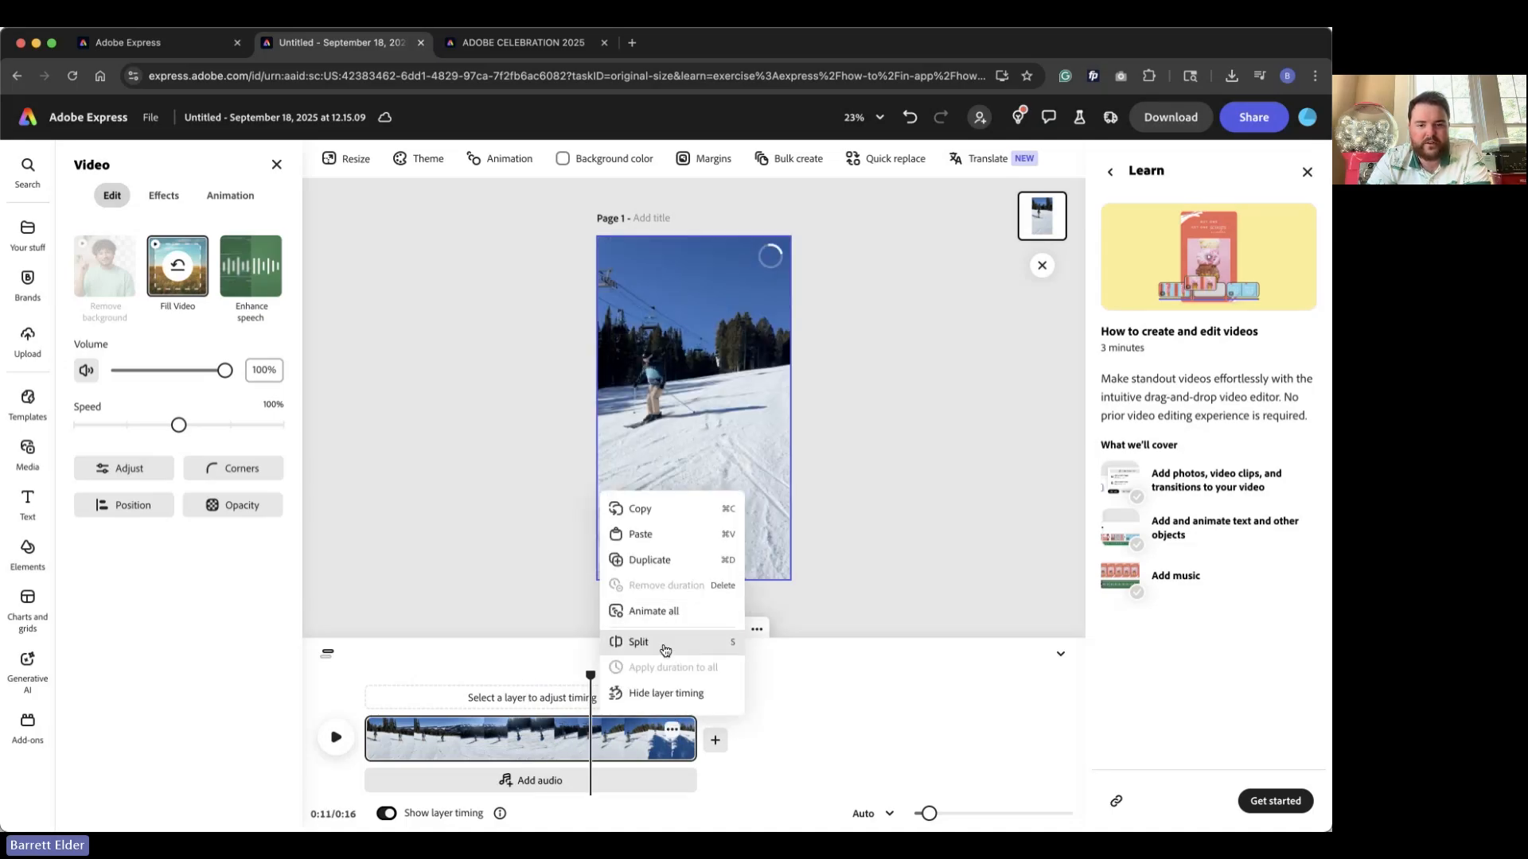
left_click(665, 645)
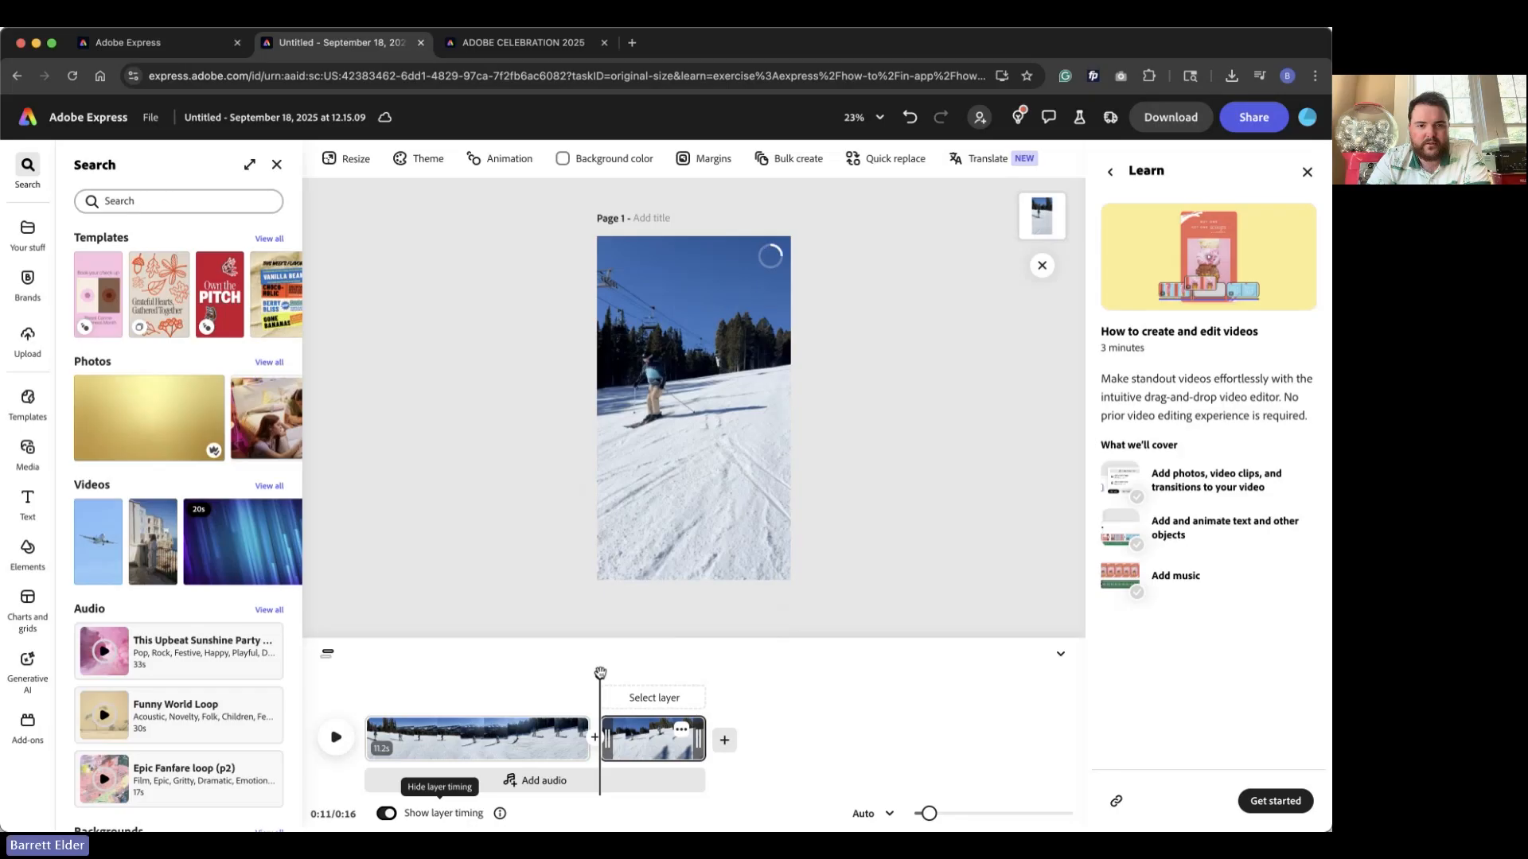
Split the second clip at about 0:13 and delete the short middle piece.
left_click_drag(600, 672, 634, 675)
left_click(681, 729)
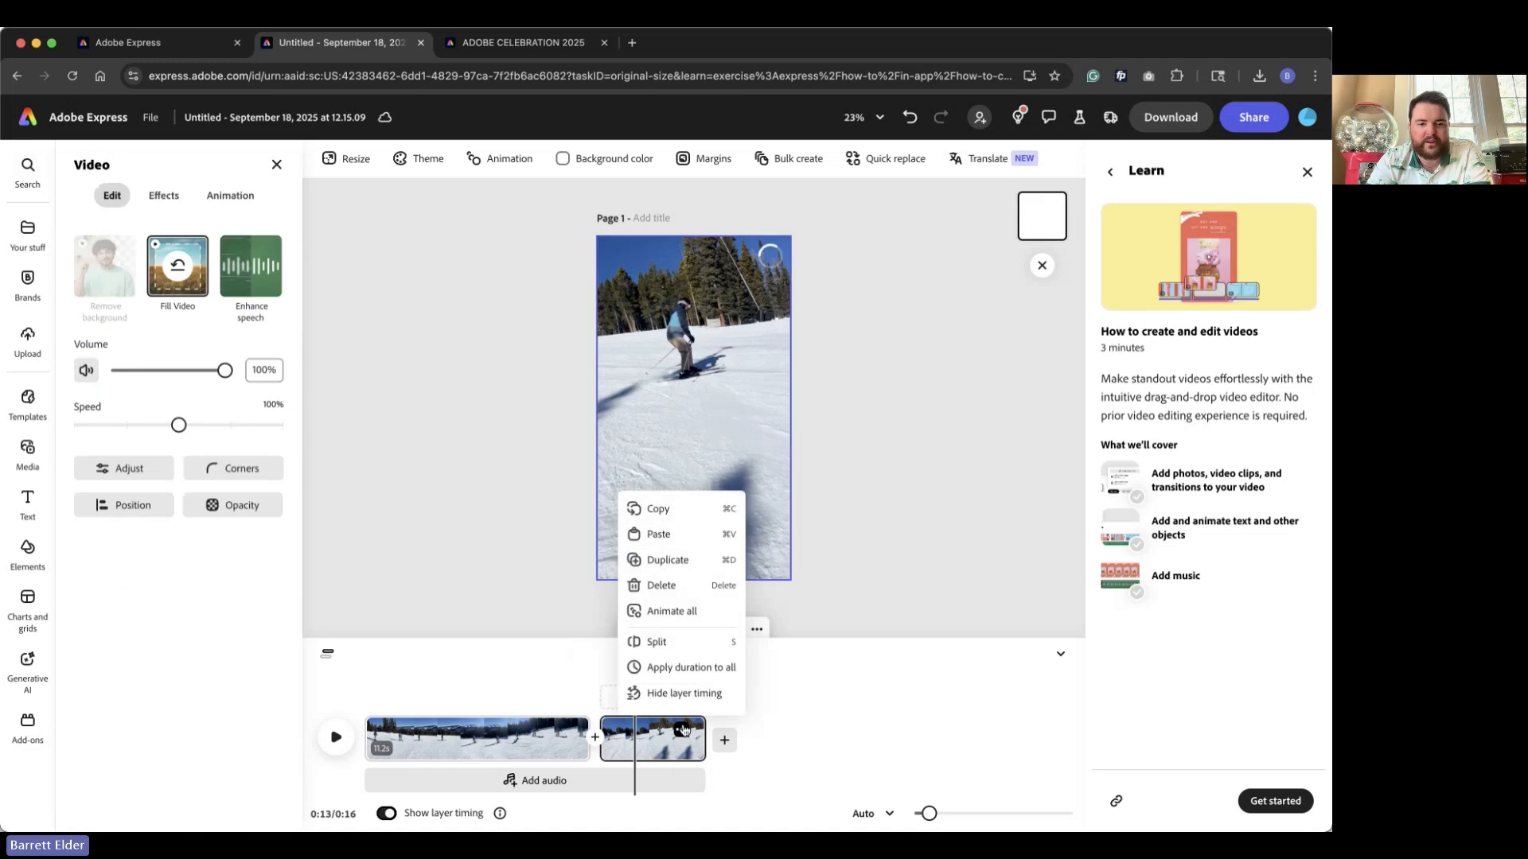
left_click(680, 641)
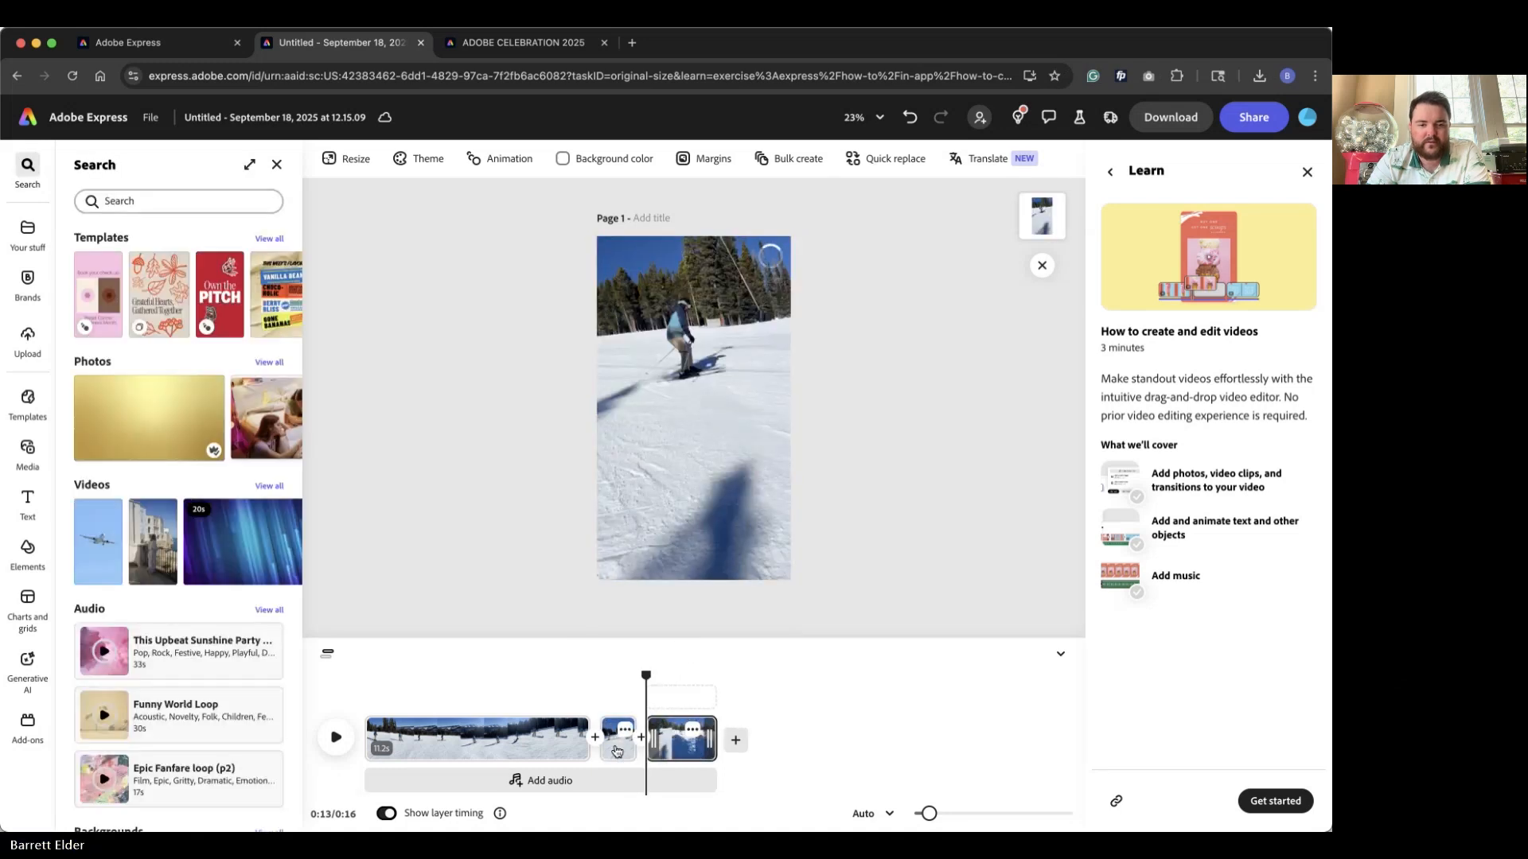
left_click(617, 751)
key("Delete")
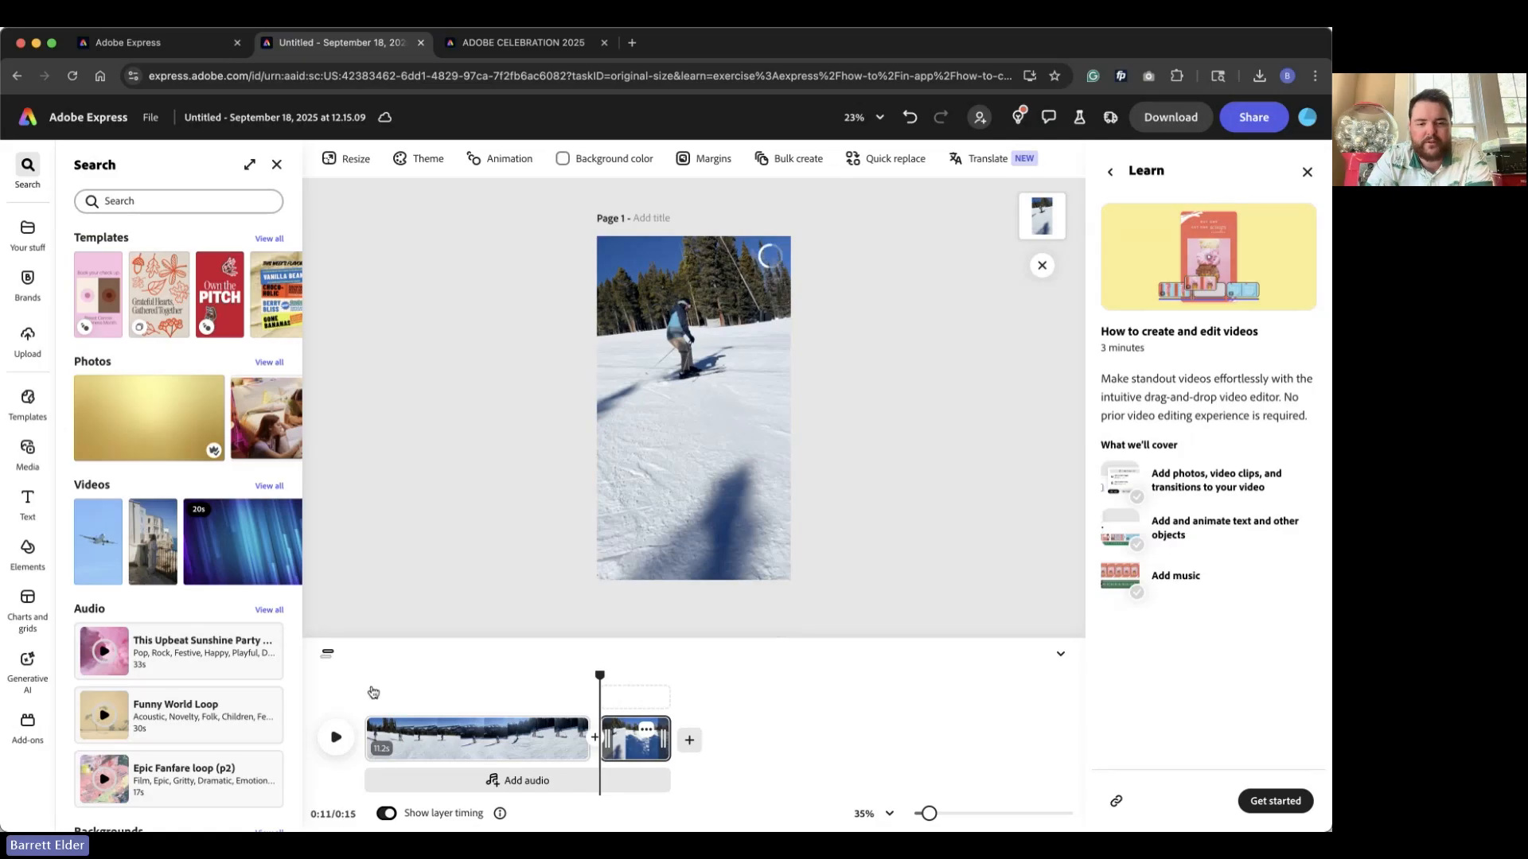
Set the speed of both remaining clips to 200%.
left_click_drag(600, 675, 366, 678)
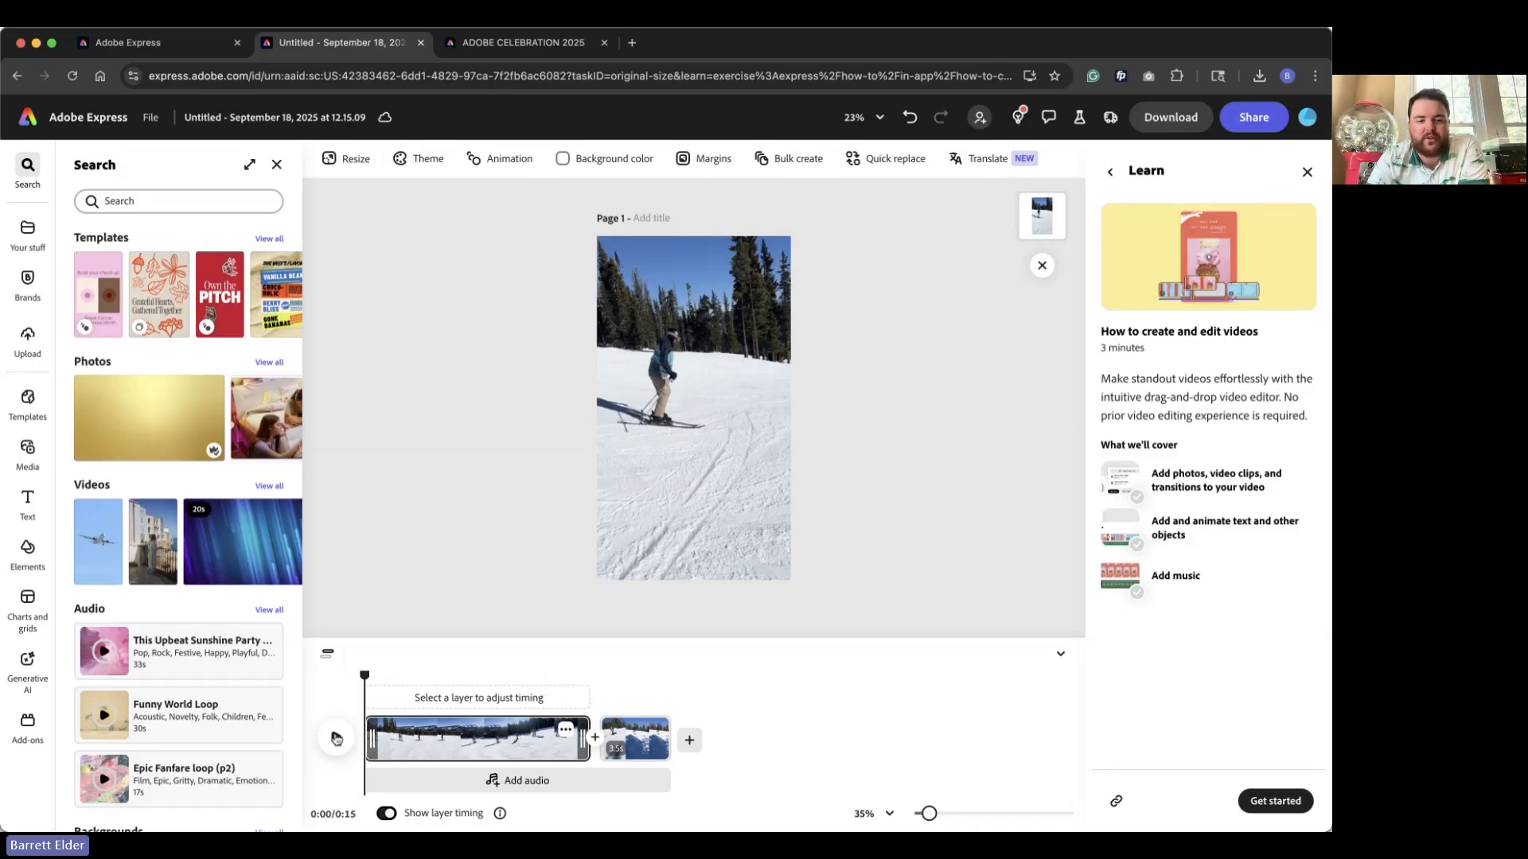
left_click(435, 738)
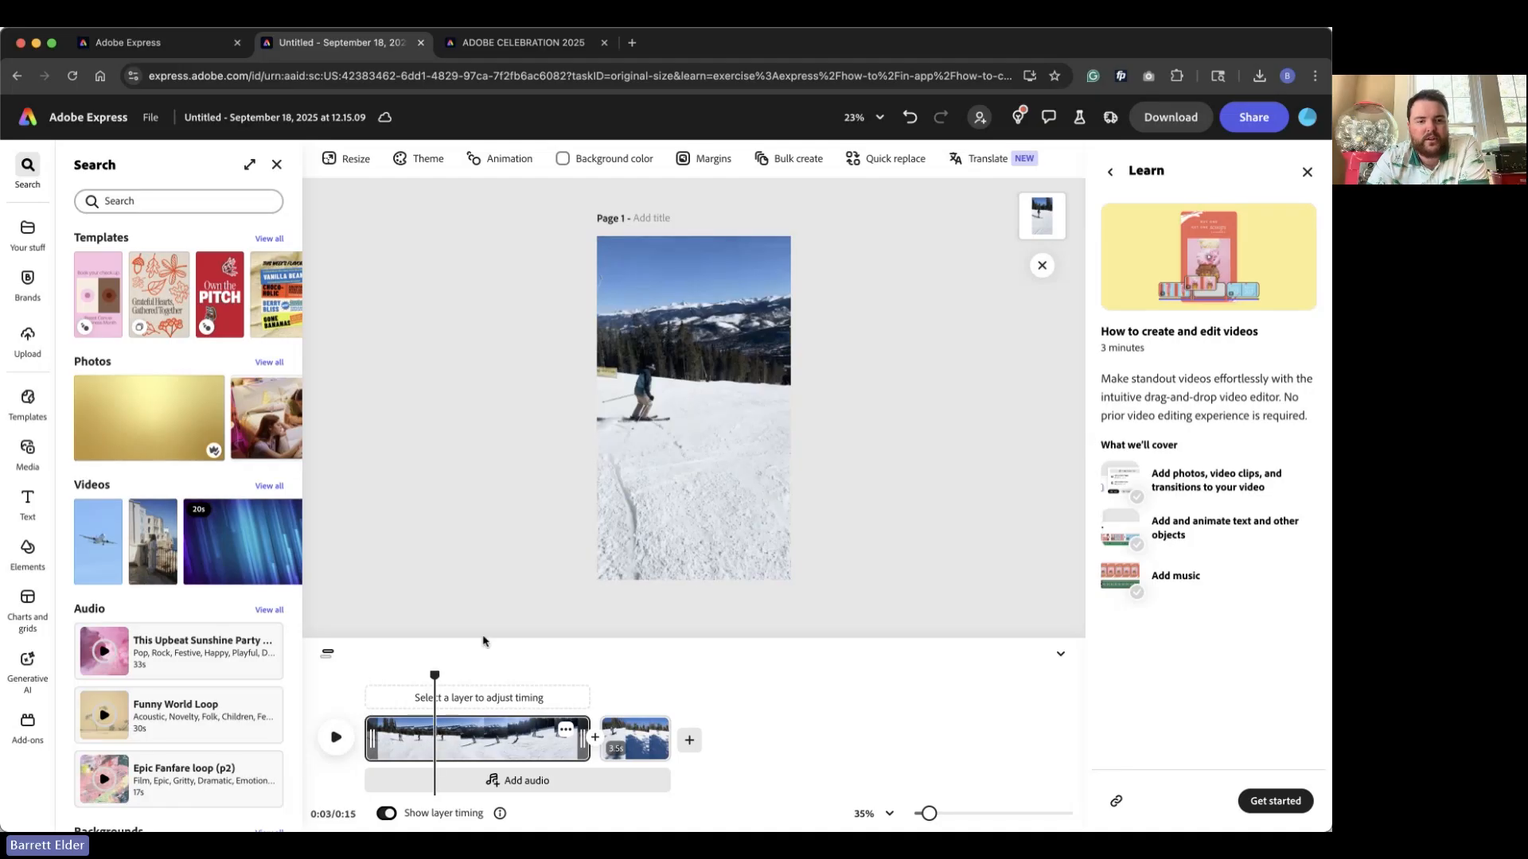
left_click(276, 164)
left_click(274, 741)
left_click(281, 426)
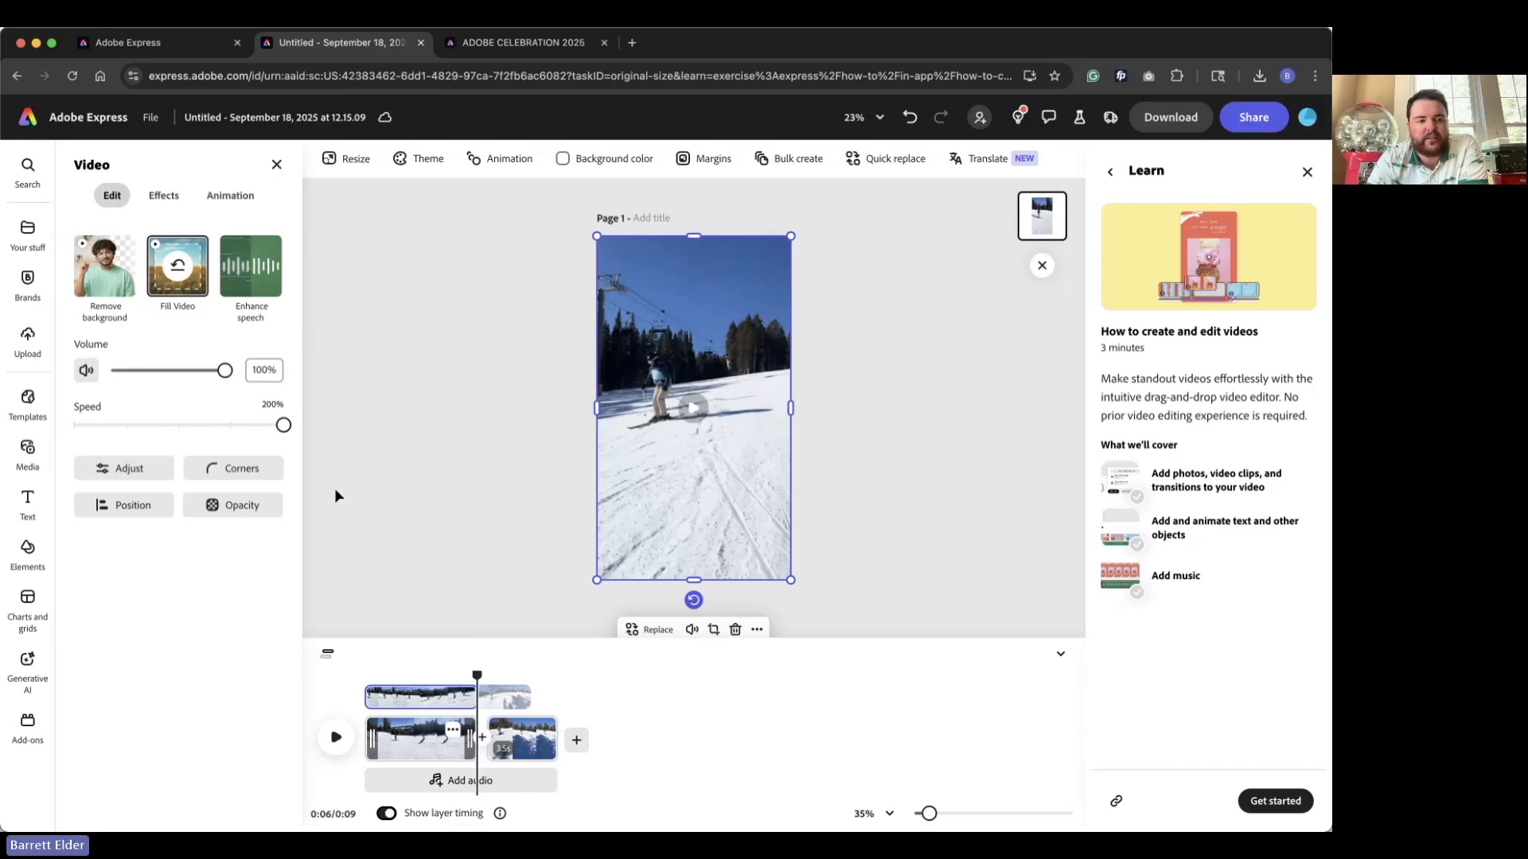
left_click(521, 738)
left_click(280, 424)
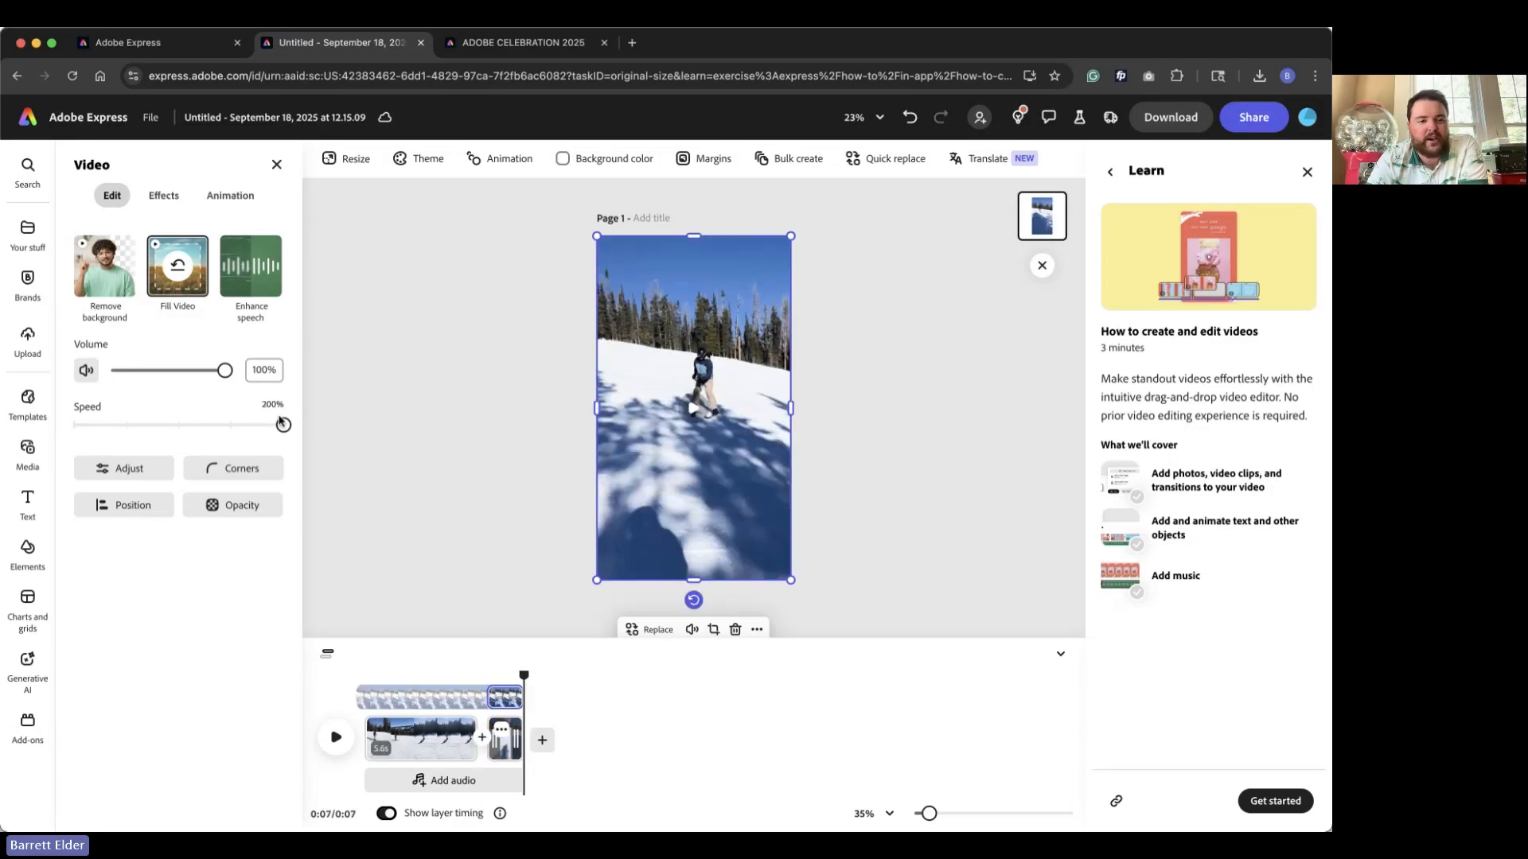
Play the shortened skiing video from the start to check the edit.
left_click_drag(519, 674, 342, 649)
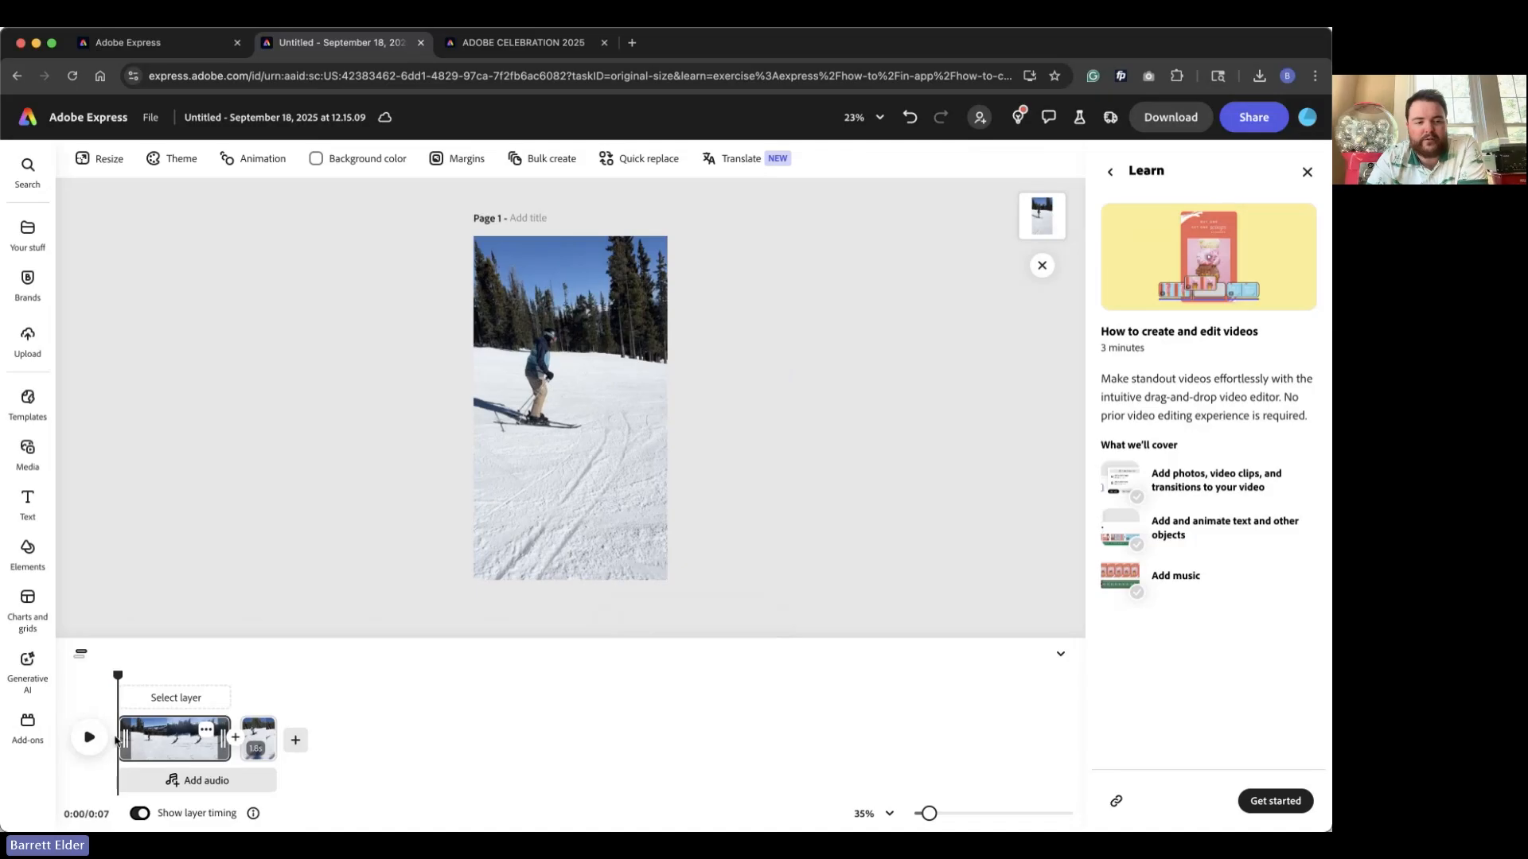
left_click(92, 737)
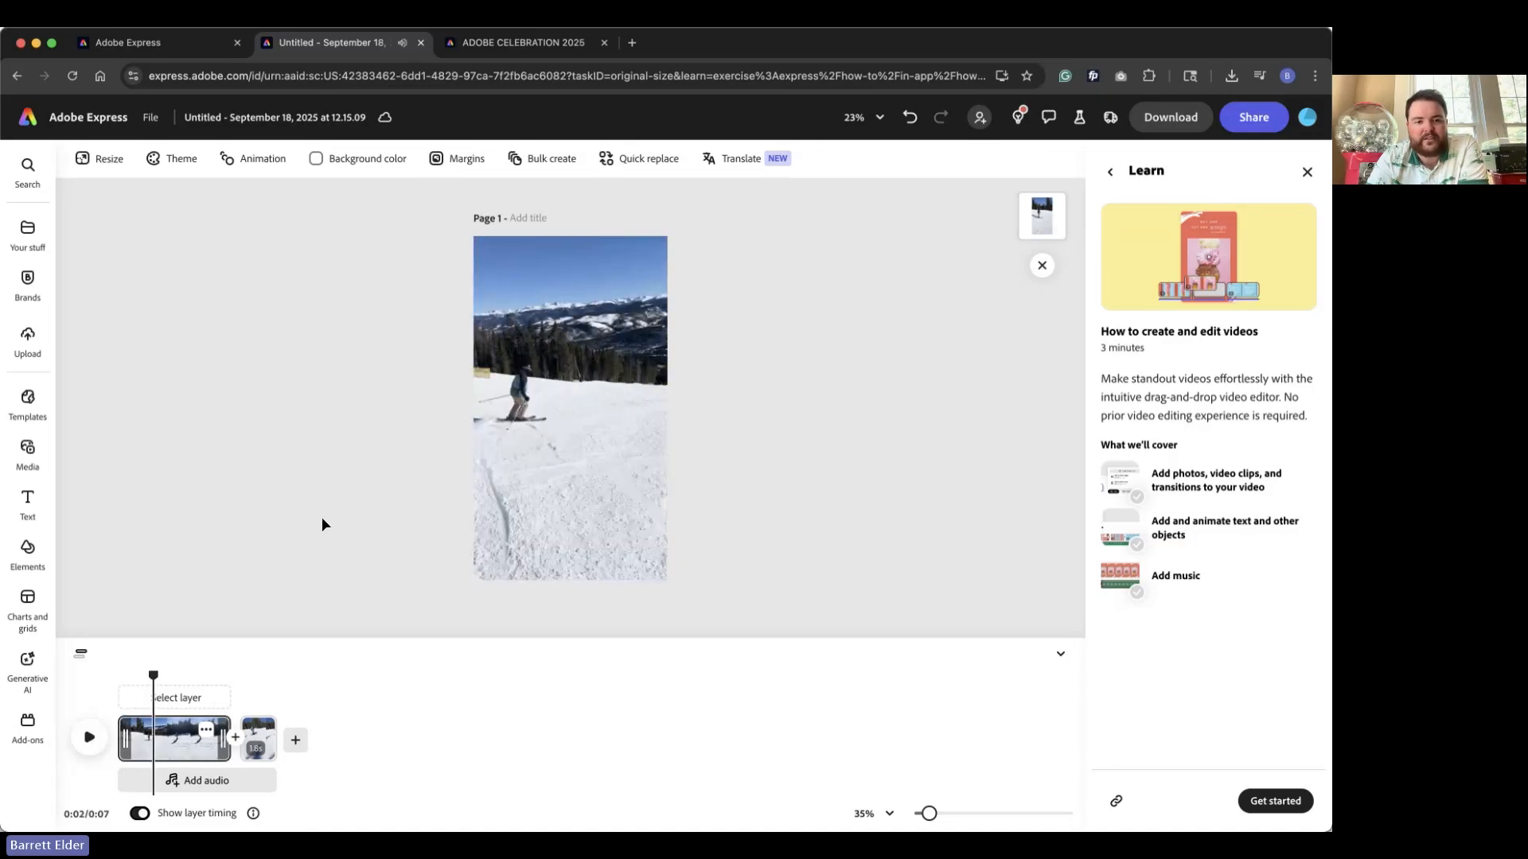
left_click(475, 446)
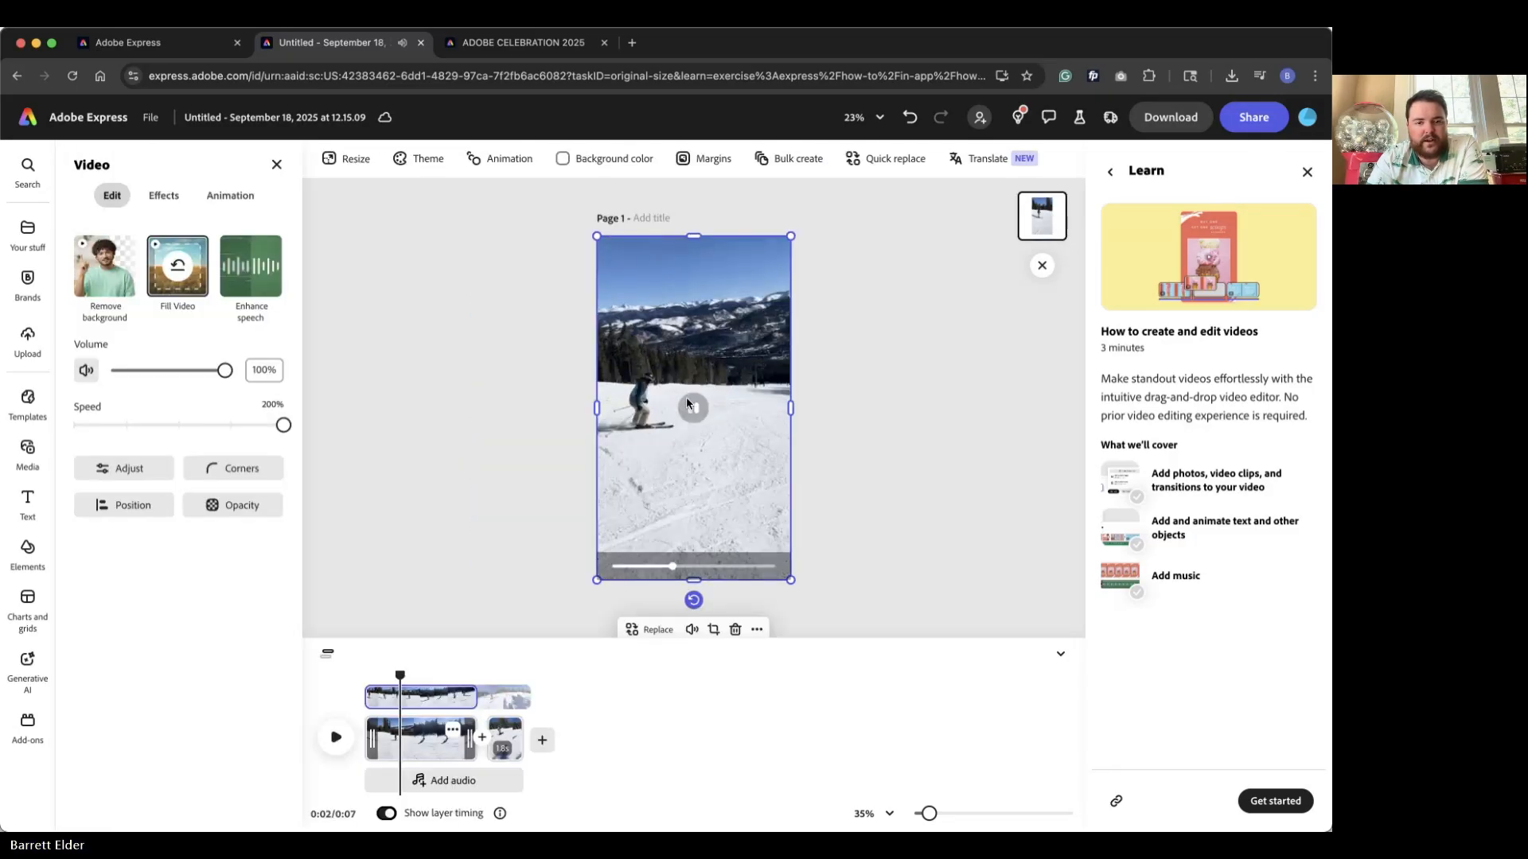
left_click(490, 465)
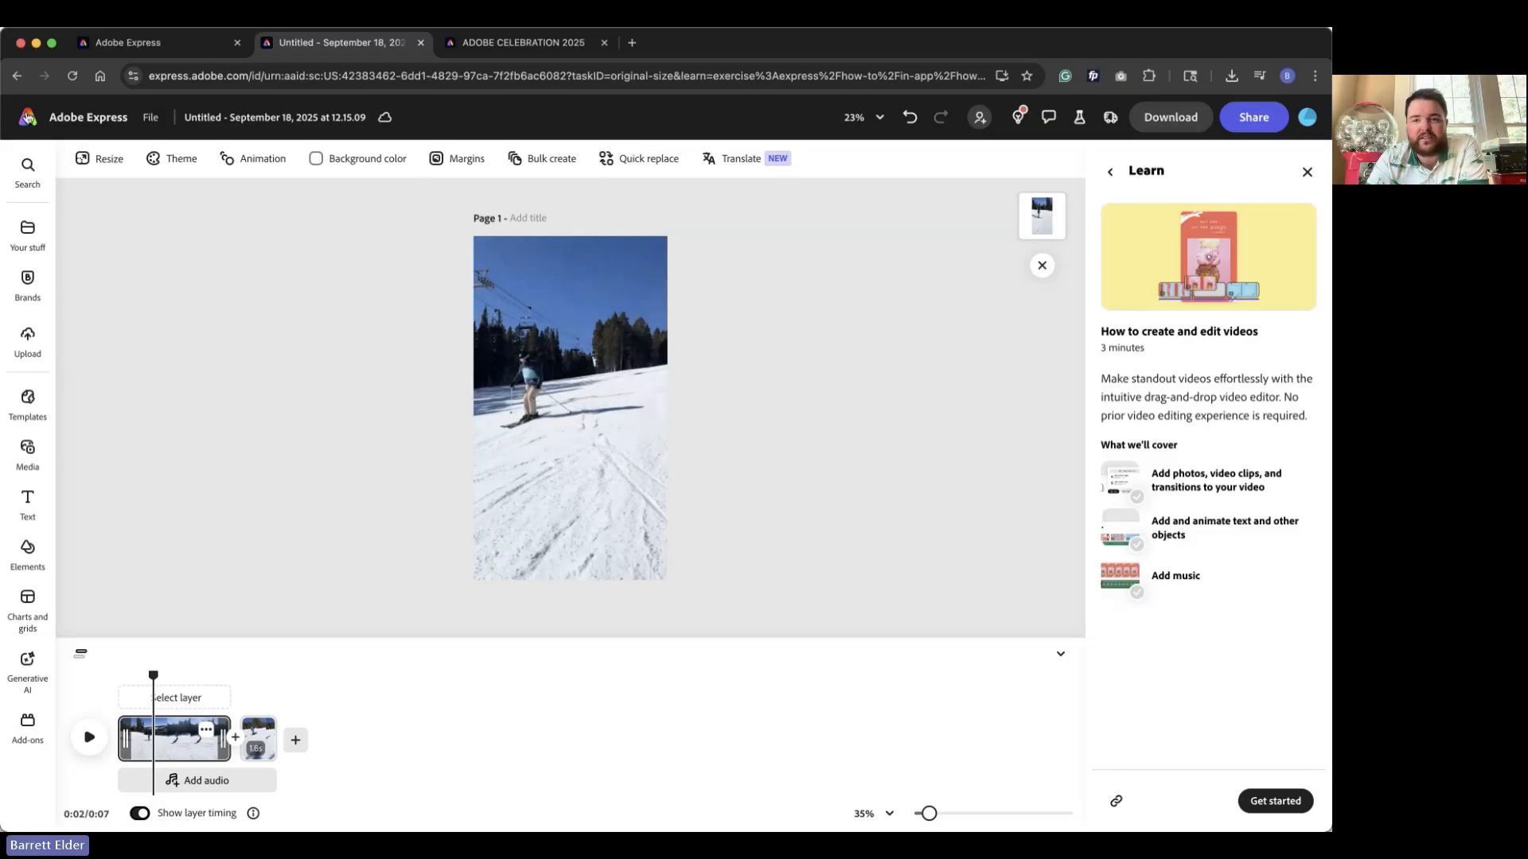
Return to the home page and open UA Brand to view its logos, colors and fonts.
left_click(28, 117)
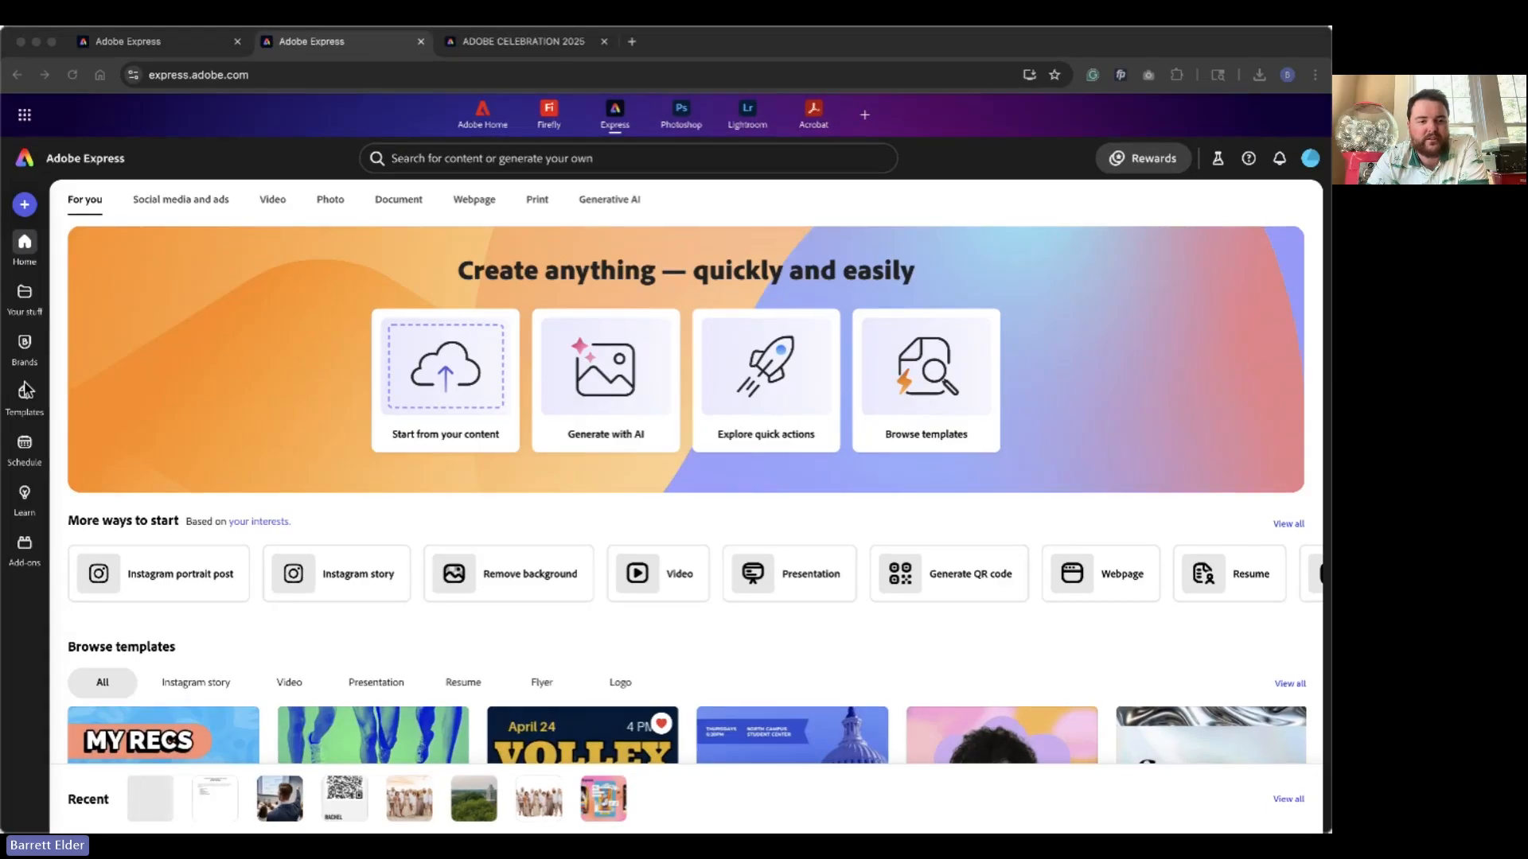
left_click(170, 361)
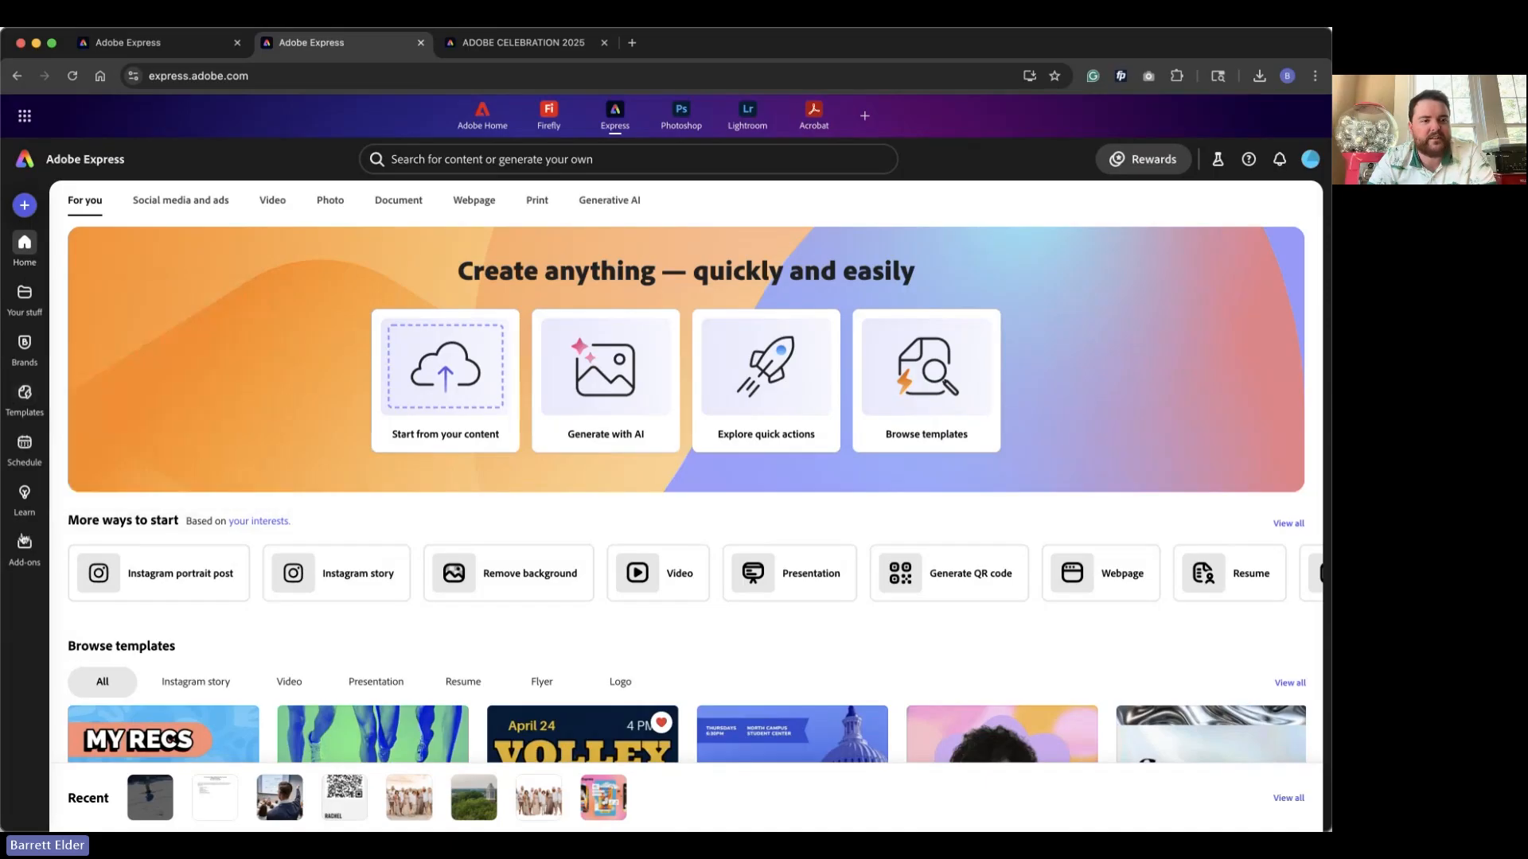
mouse_move(32, 357)
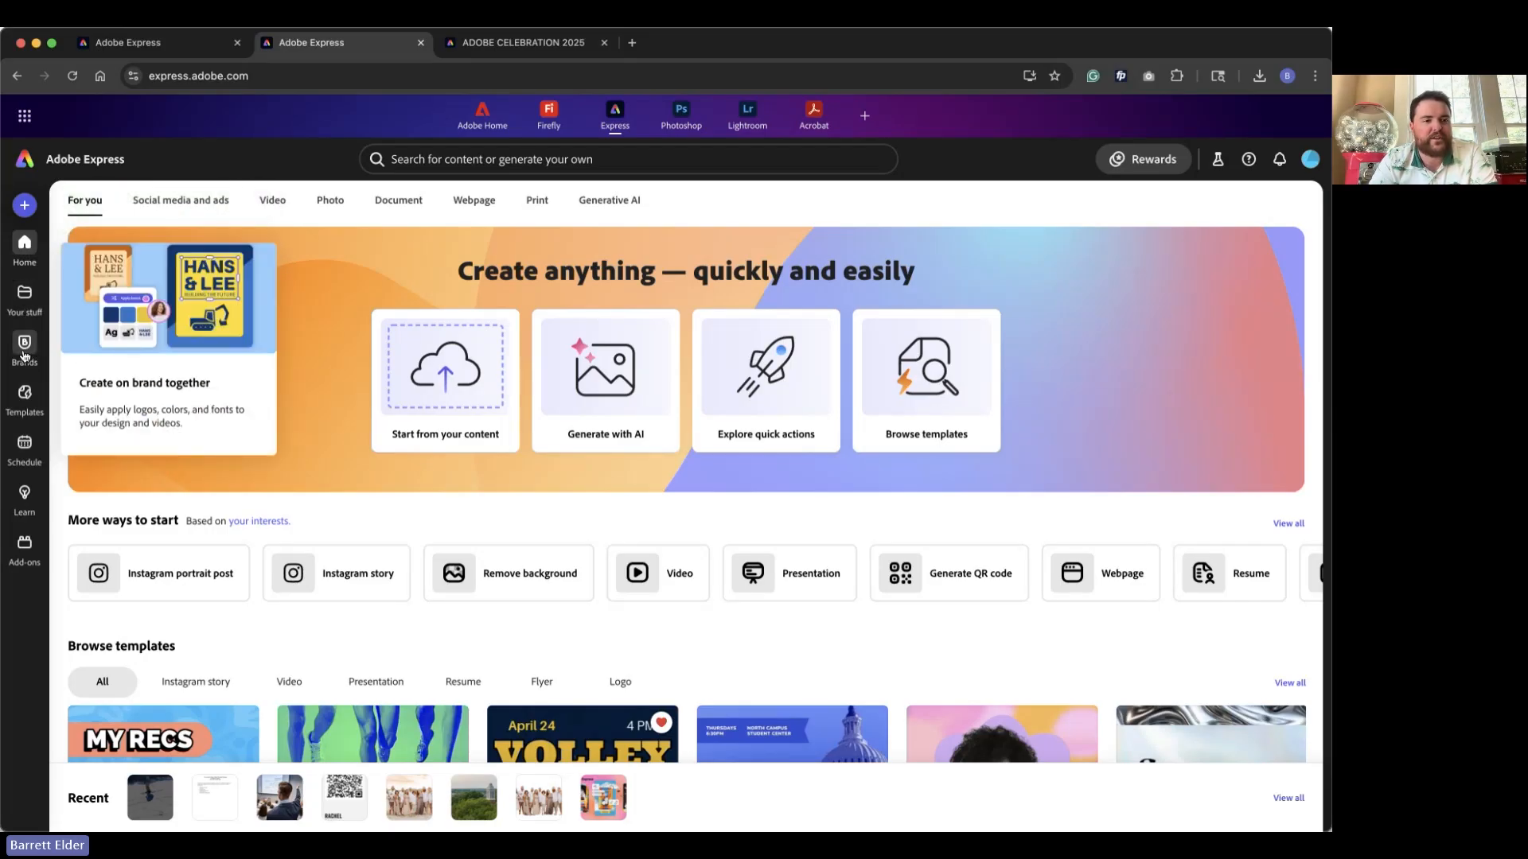
left_click(24, 352)
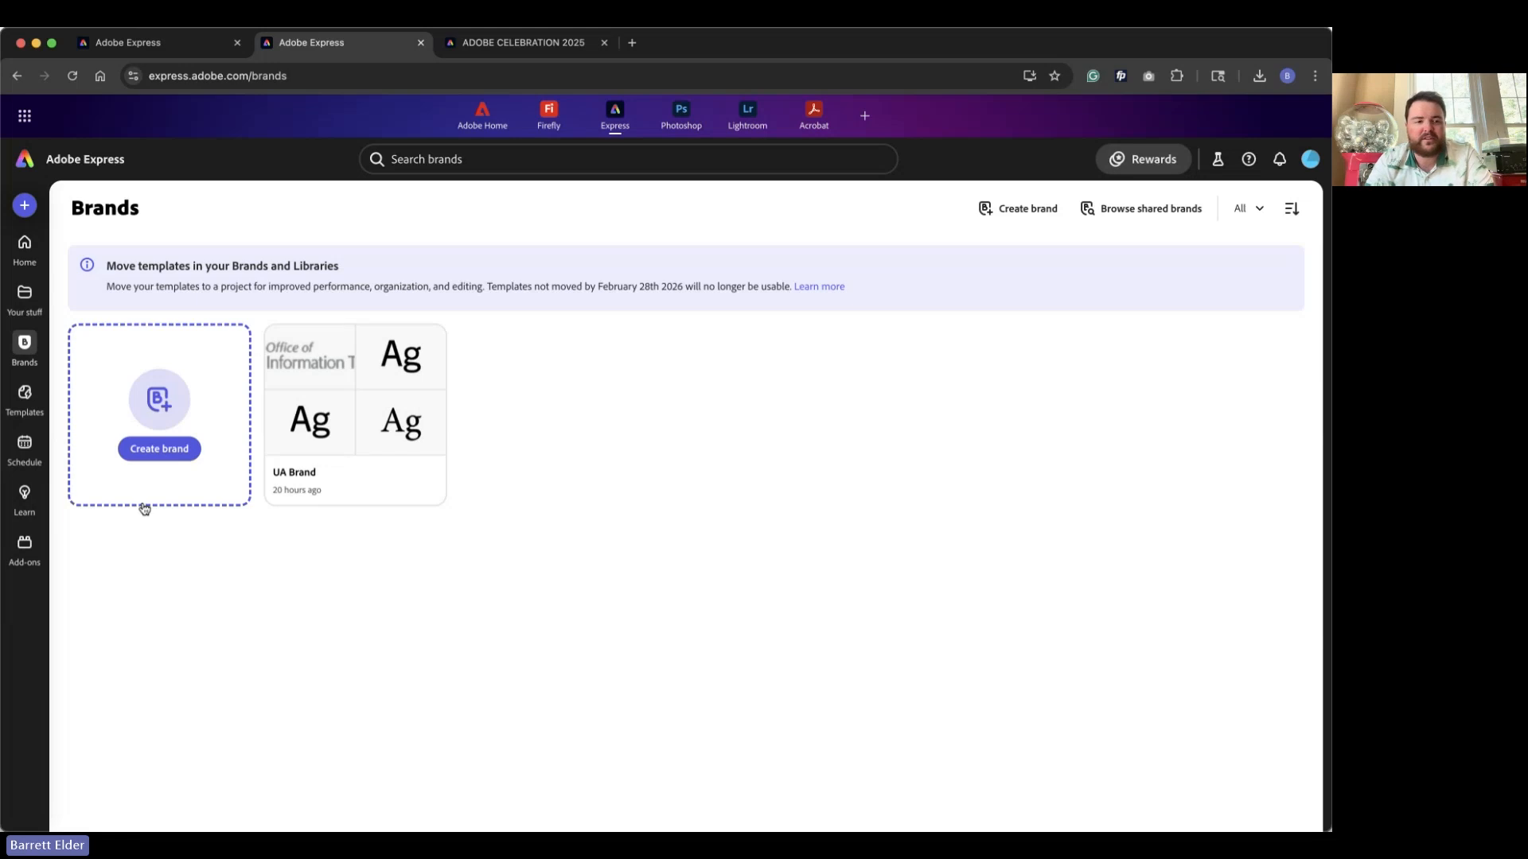
left_click(347, 475)
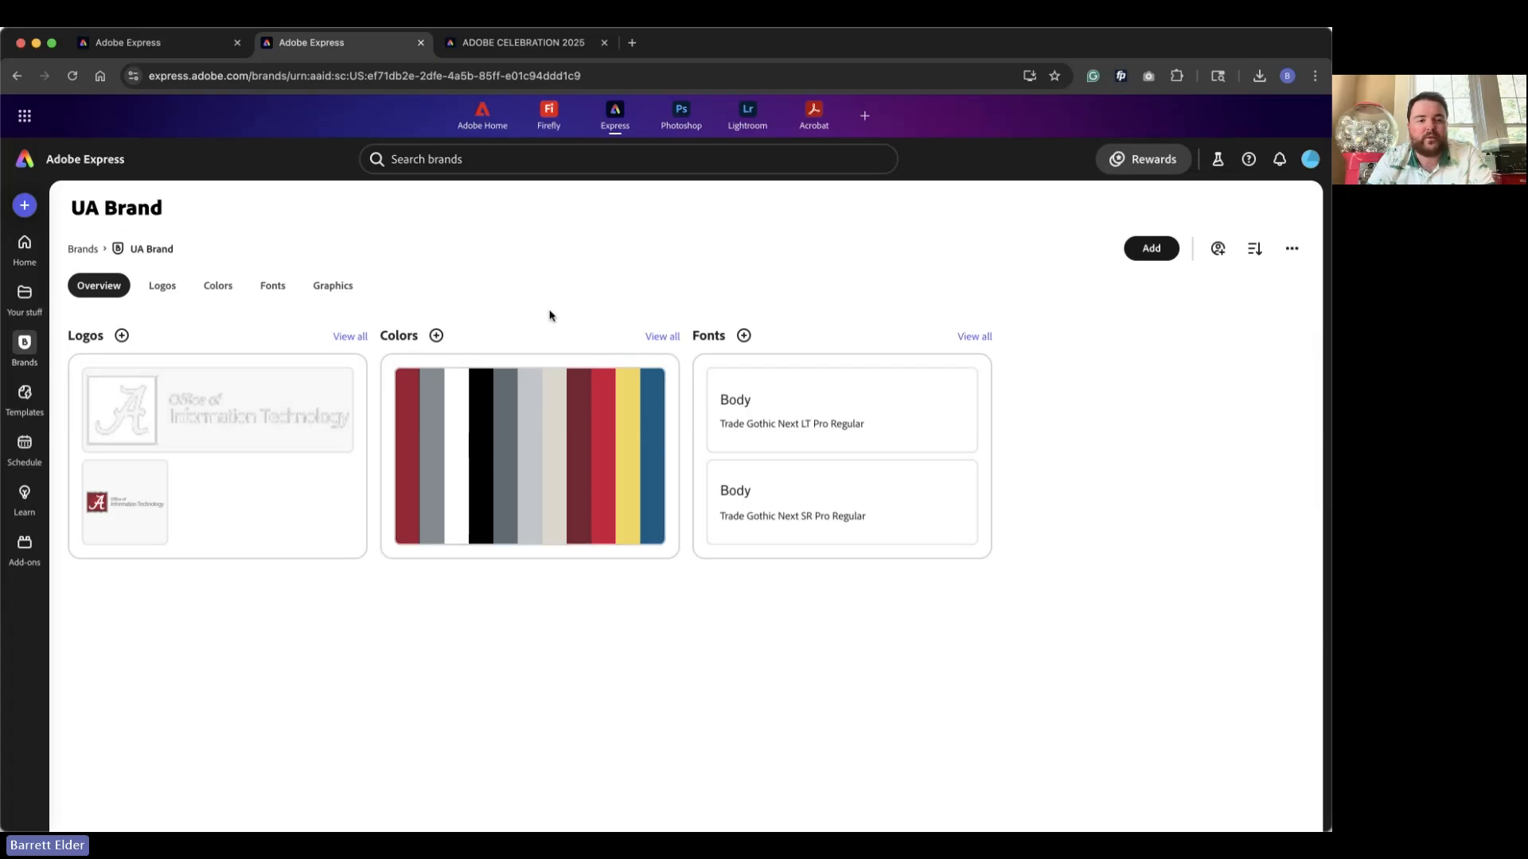
Go to brand.ua.edu in the browser and look through the Brand Standards topics.
left_click(504, 48)
left_click(502, 74)
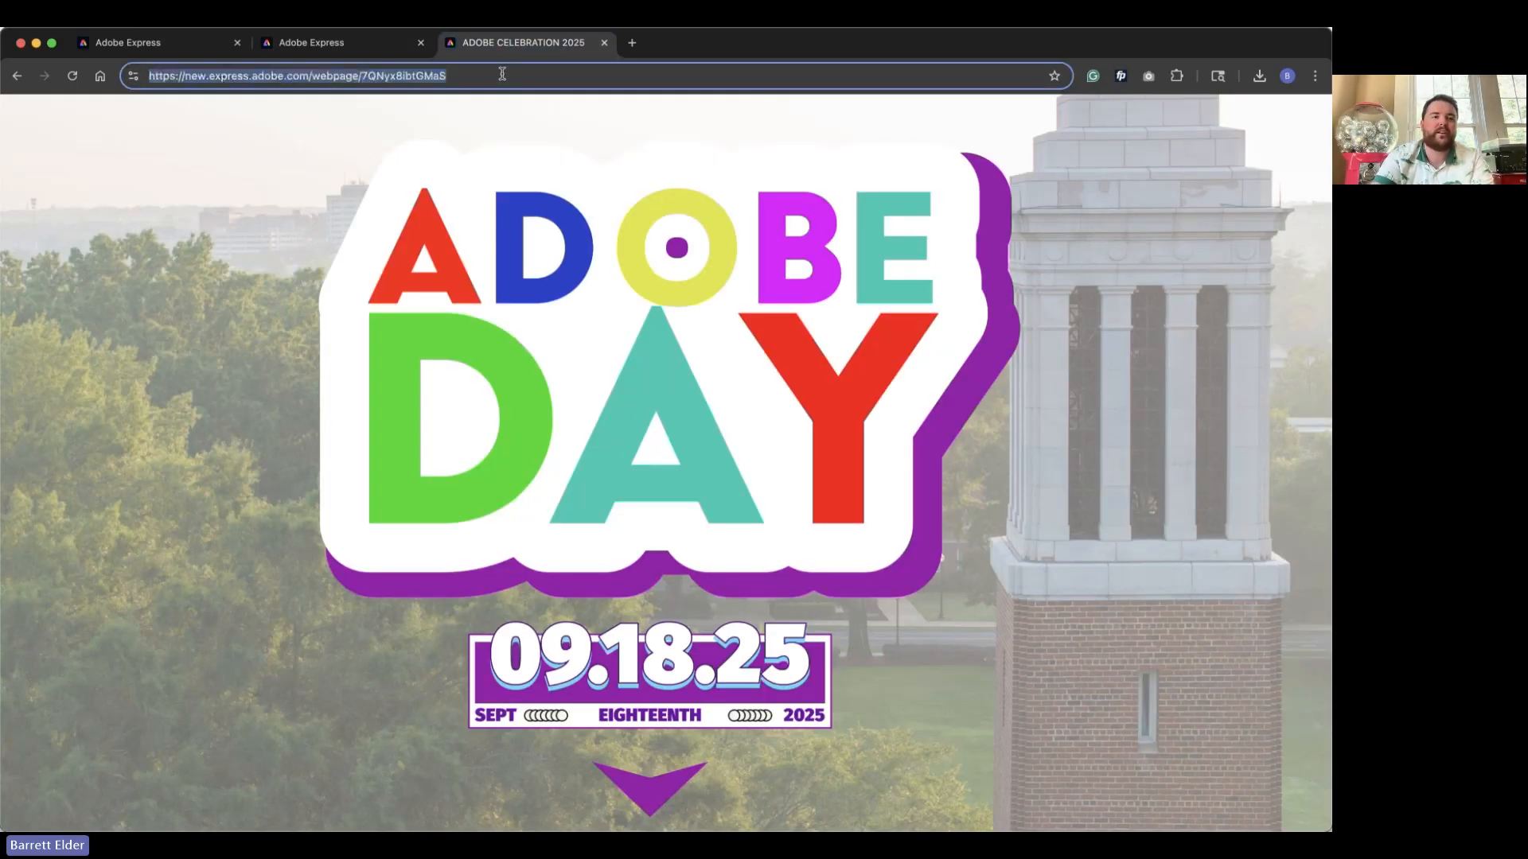
type("brand.ua.edu")
key("Return")
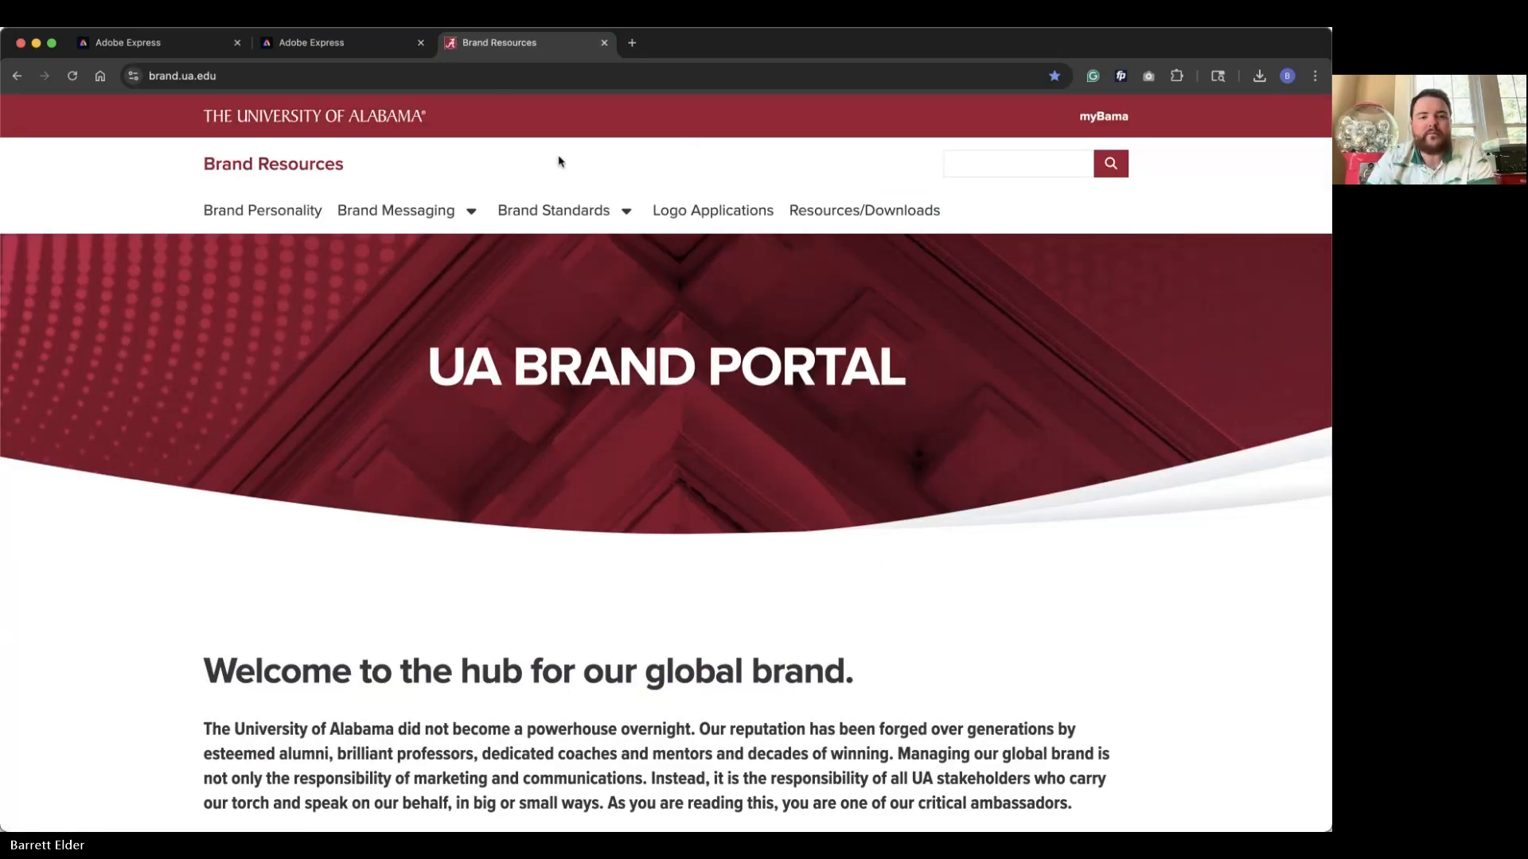
left_click(614, 211)
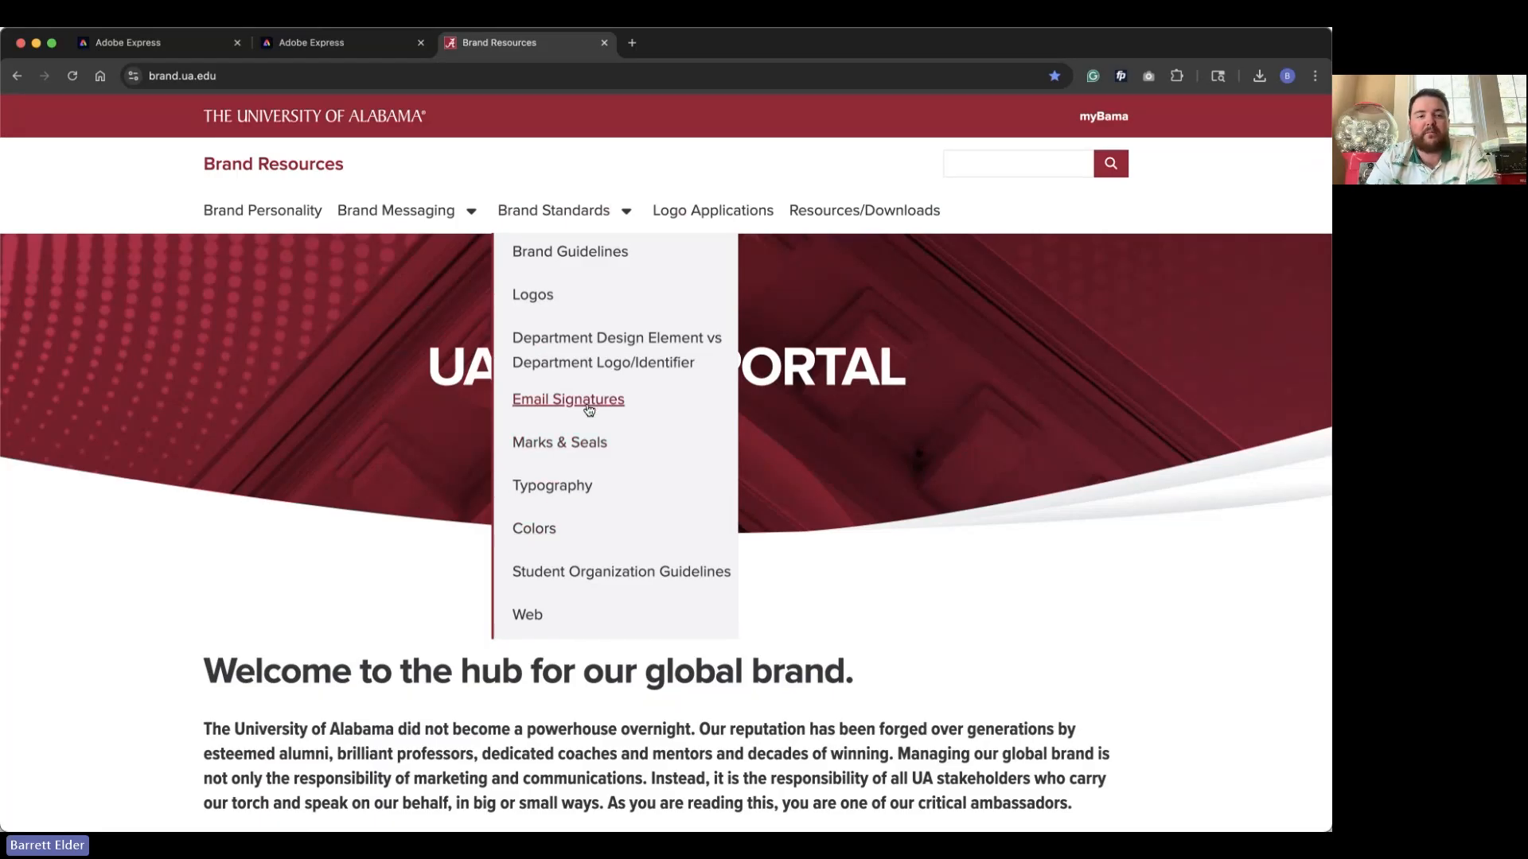
Switch back to Adobe Express and open the Volleyball Try-Outs template from the home page.
left_click(347, 46)
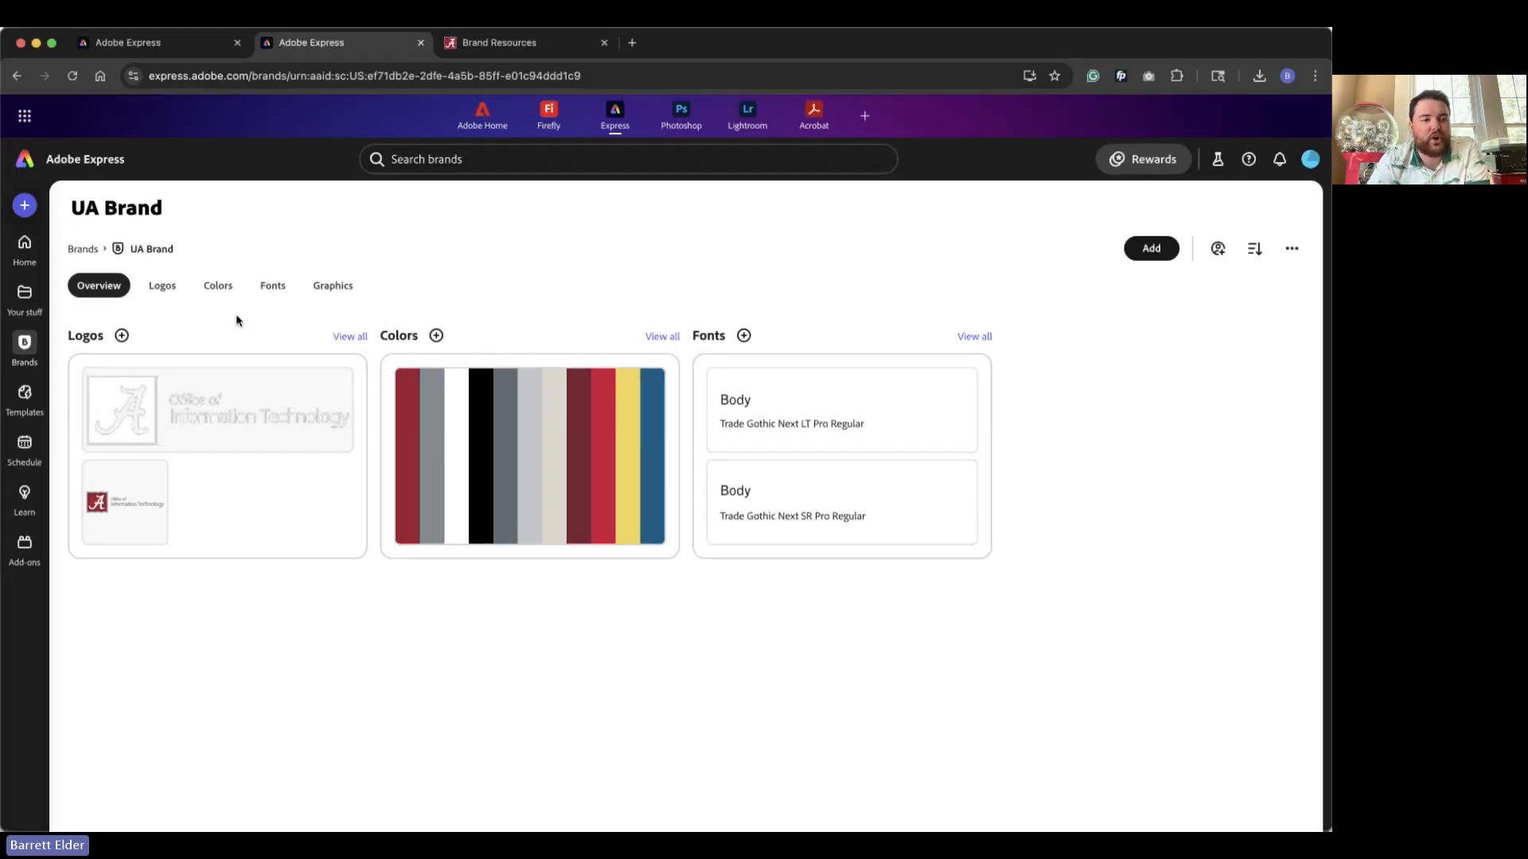
left_click(19, 253)
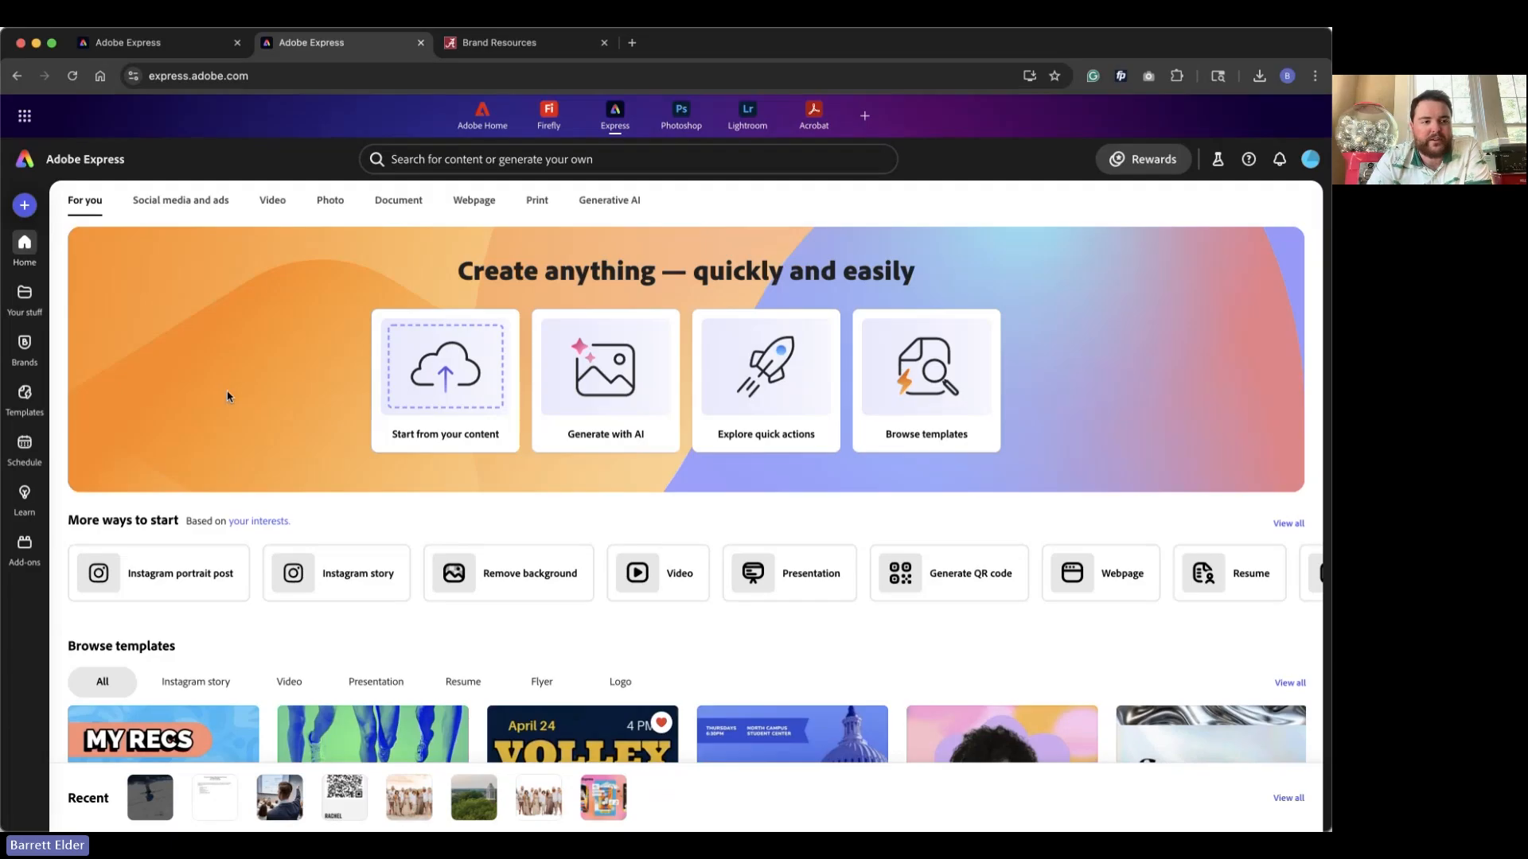
scroll(205, 434, "down", 1)
scroll(204, 435, "up", 1)
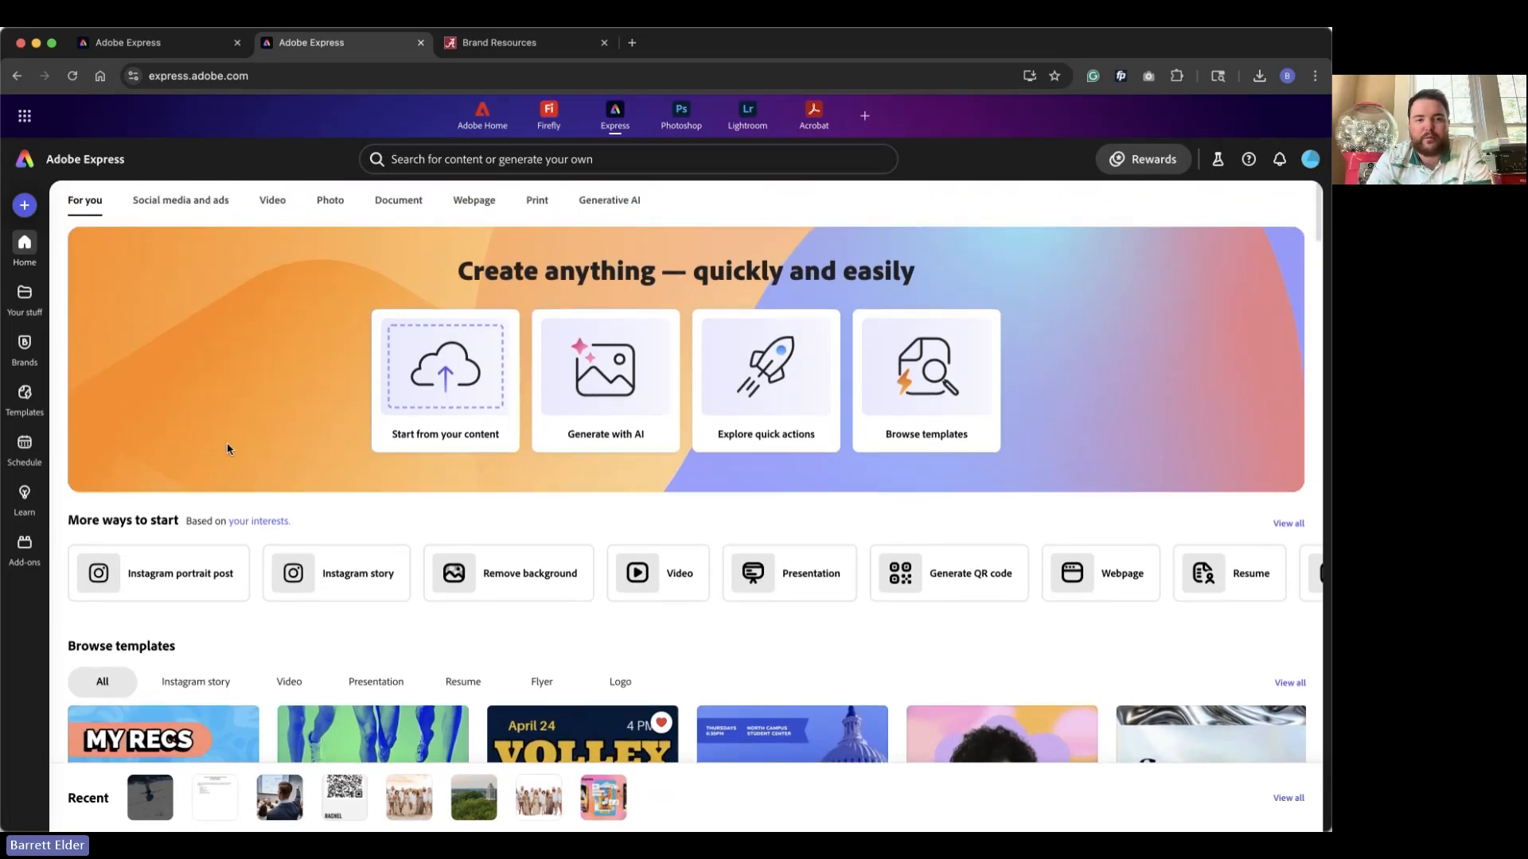
scroll(227, 449, "down", 5)
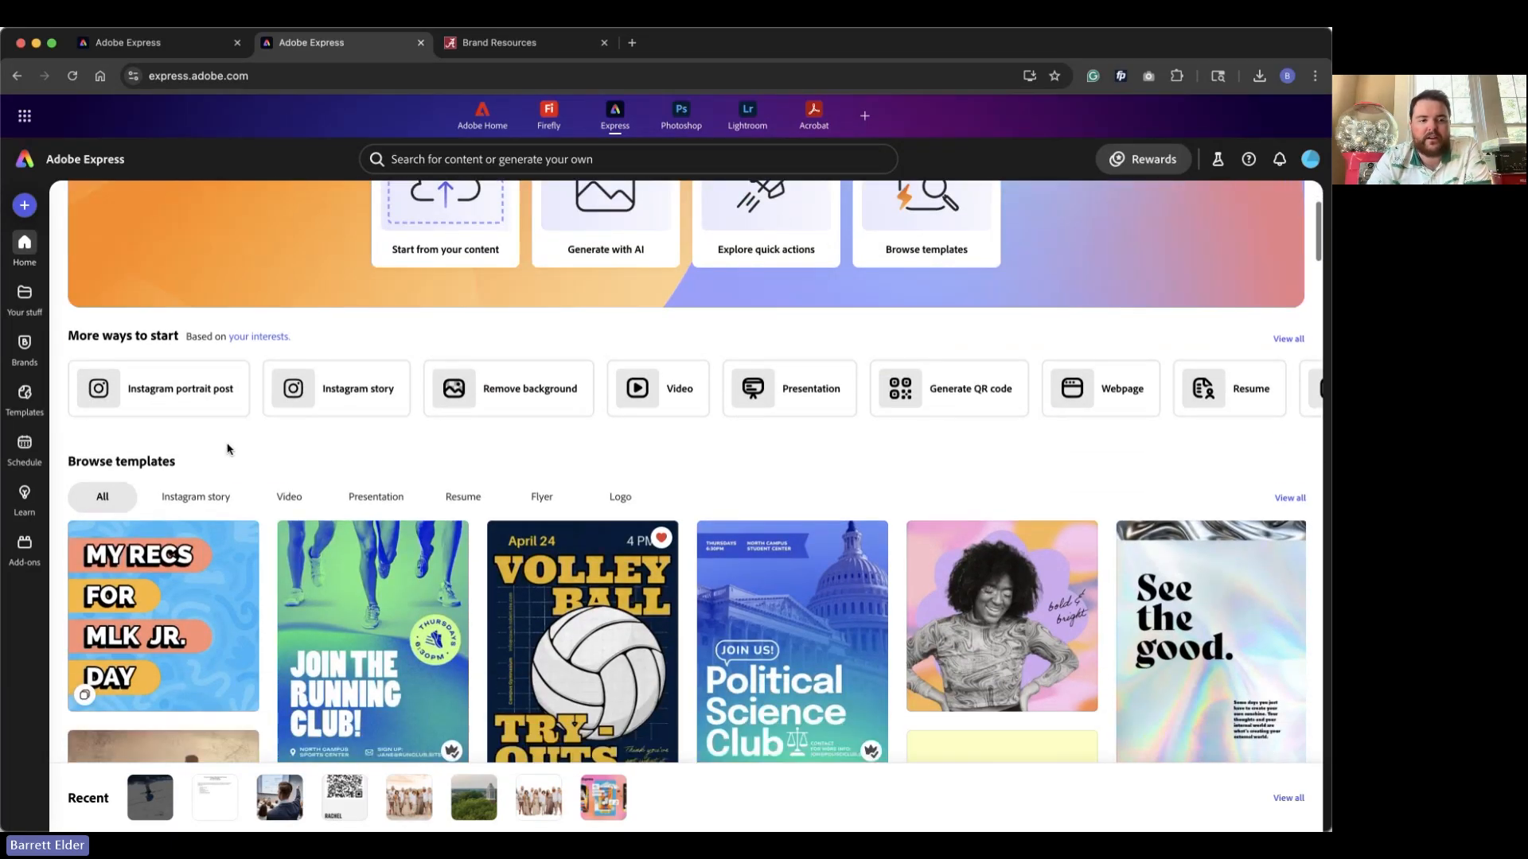
scroll(226, 449, "down", 2)
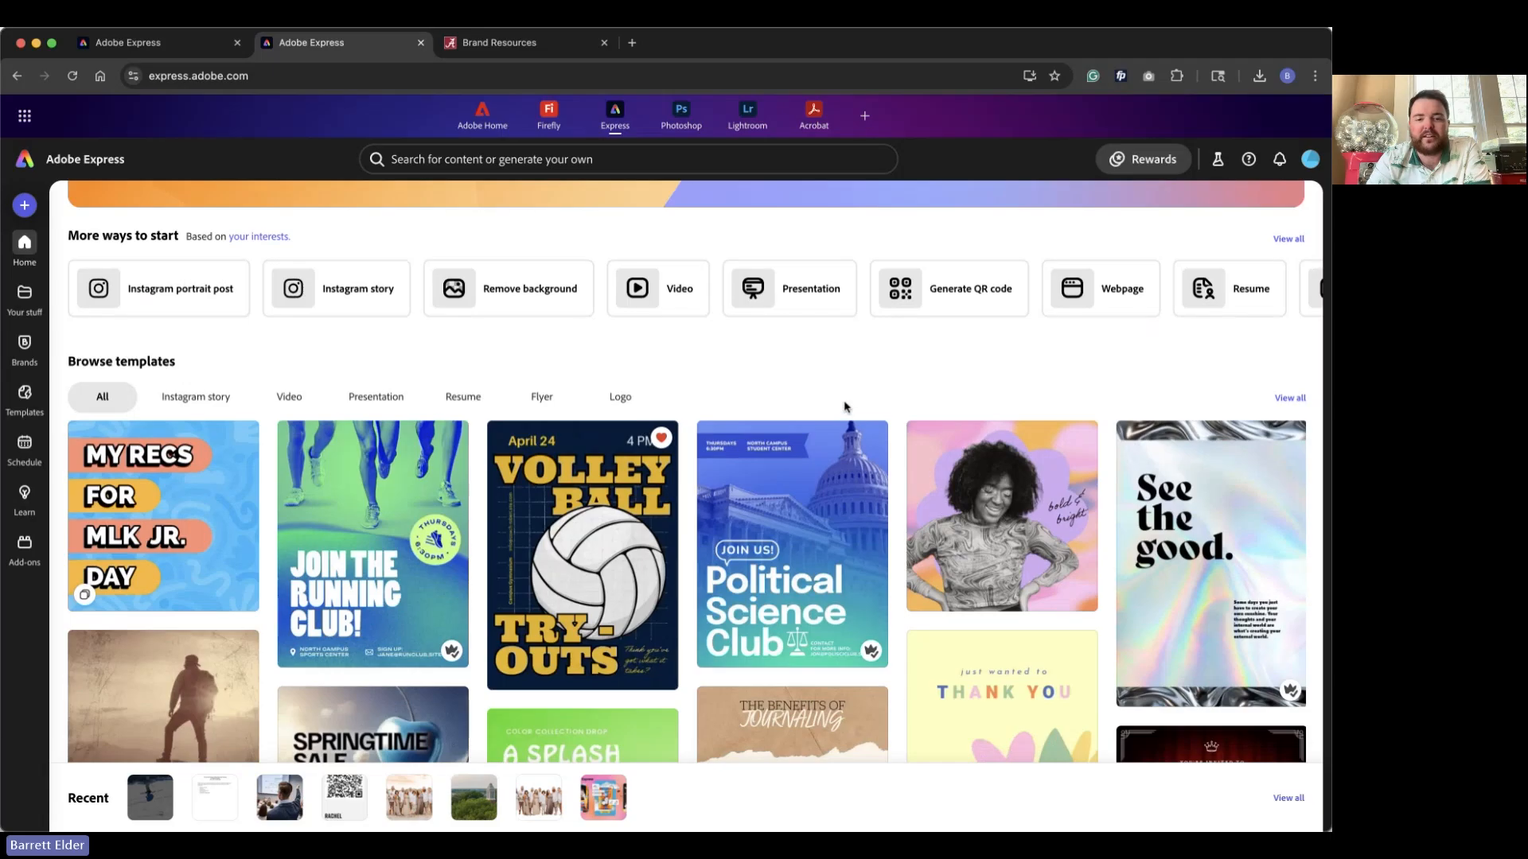
scroll(698, 364, "down", 2)
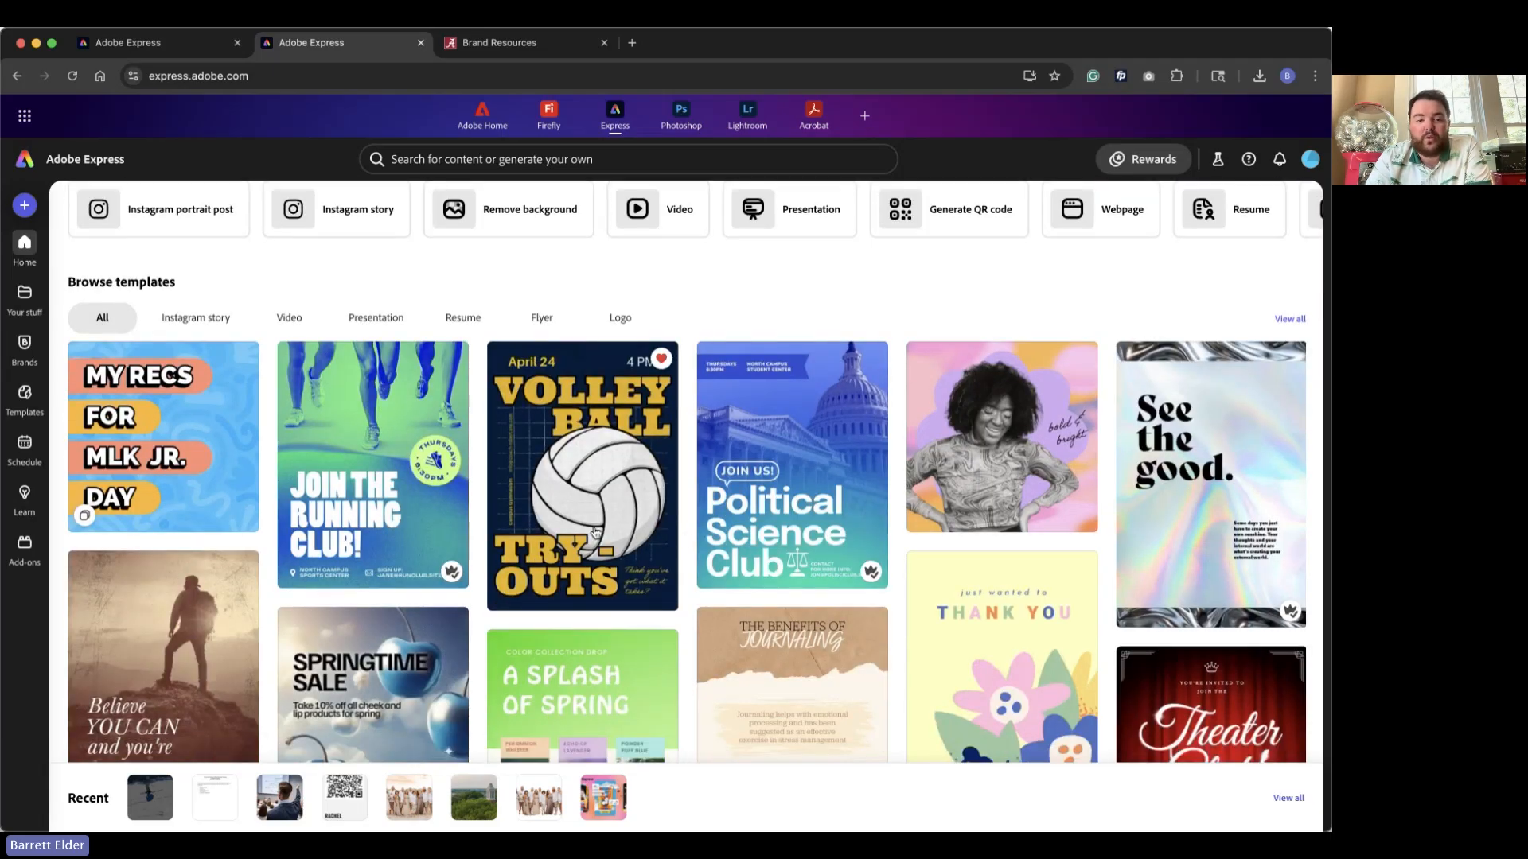
left_click(548, 531)
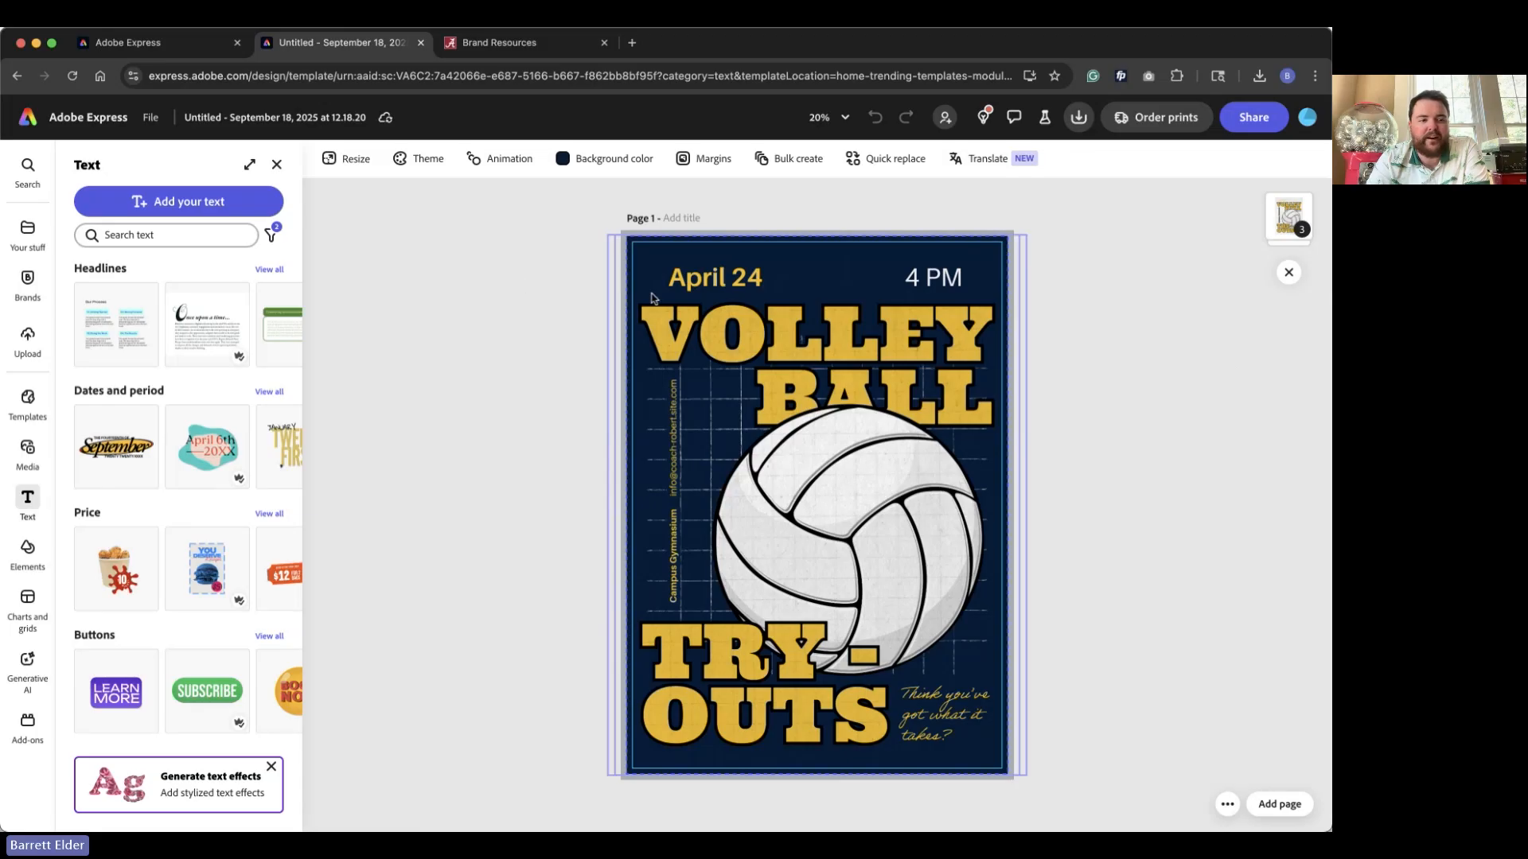
Set the volleyball poster's background color to the first crimson swatch of the UA Brand palette.
left_click(850, 284)
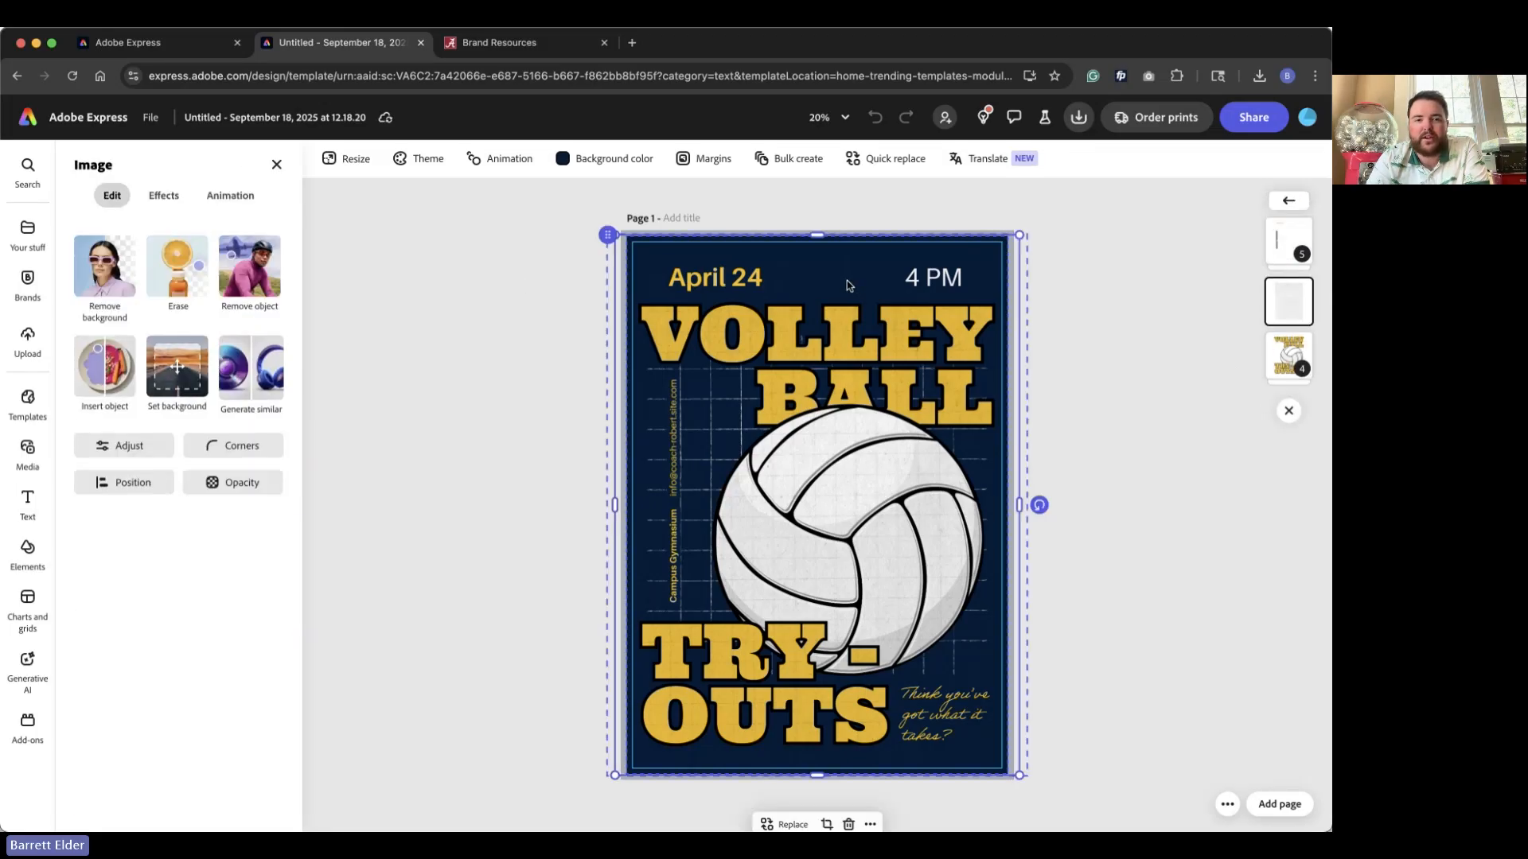
left_click(563, 159)
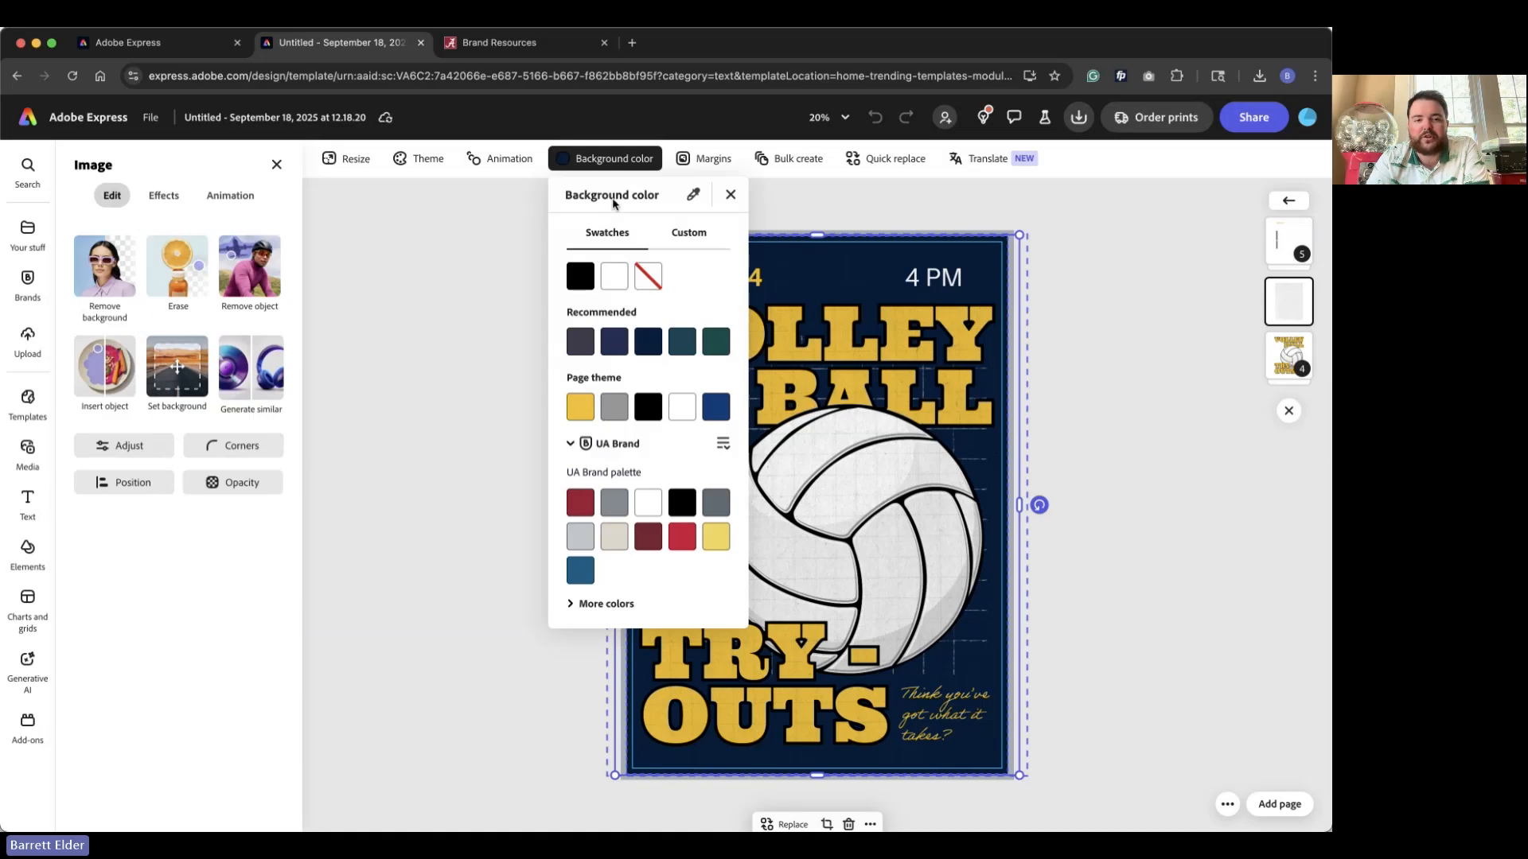
left_click(581, 499)
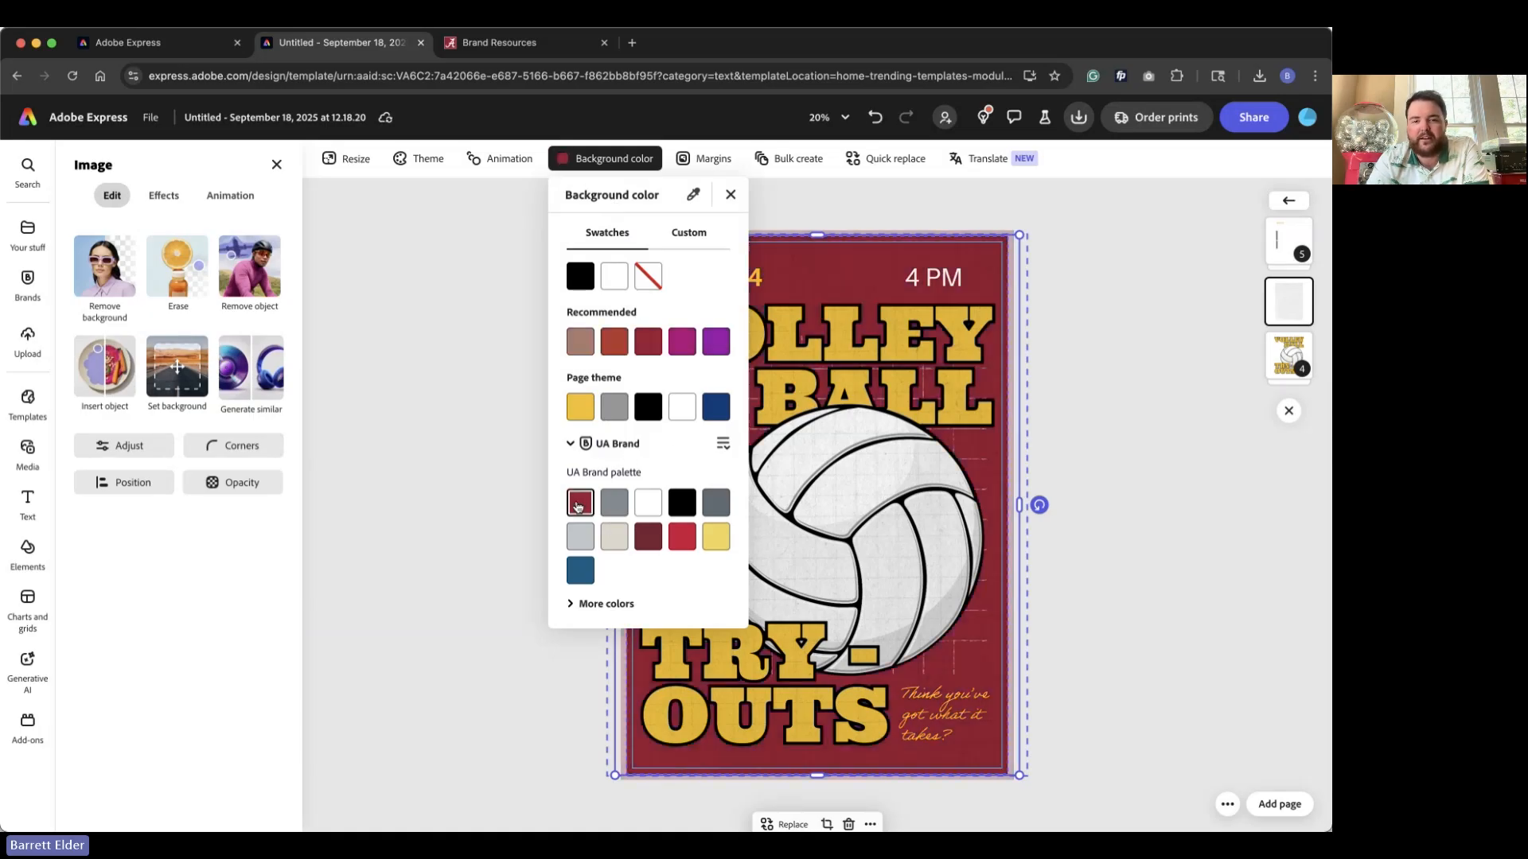
Fill the VOLLEY BALL heading with the light gray swatch from the UA Brand palette.
left_click(499, 500)
left_click(1287, 356)
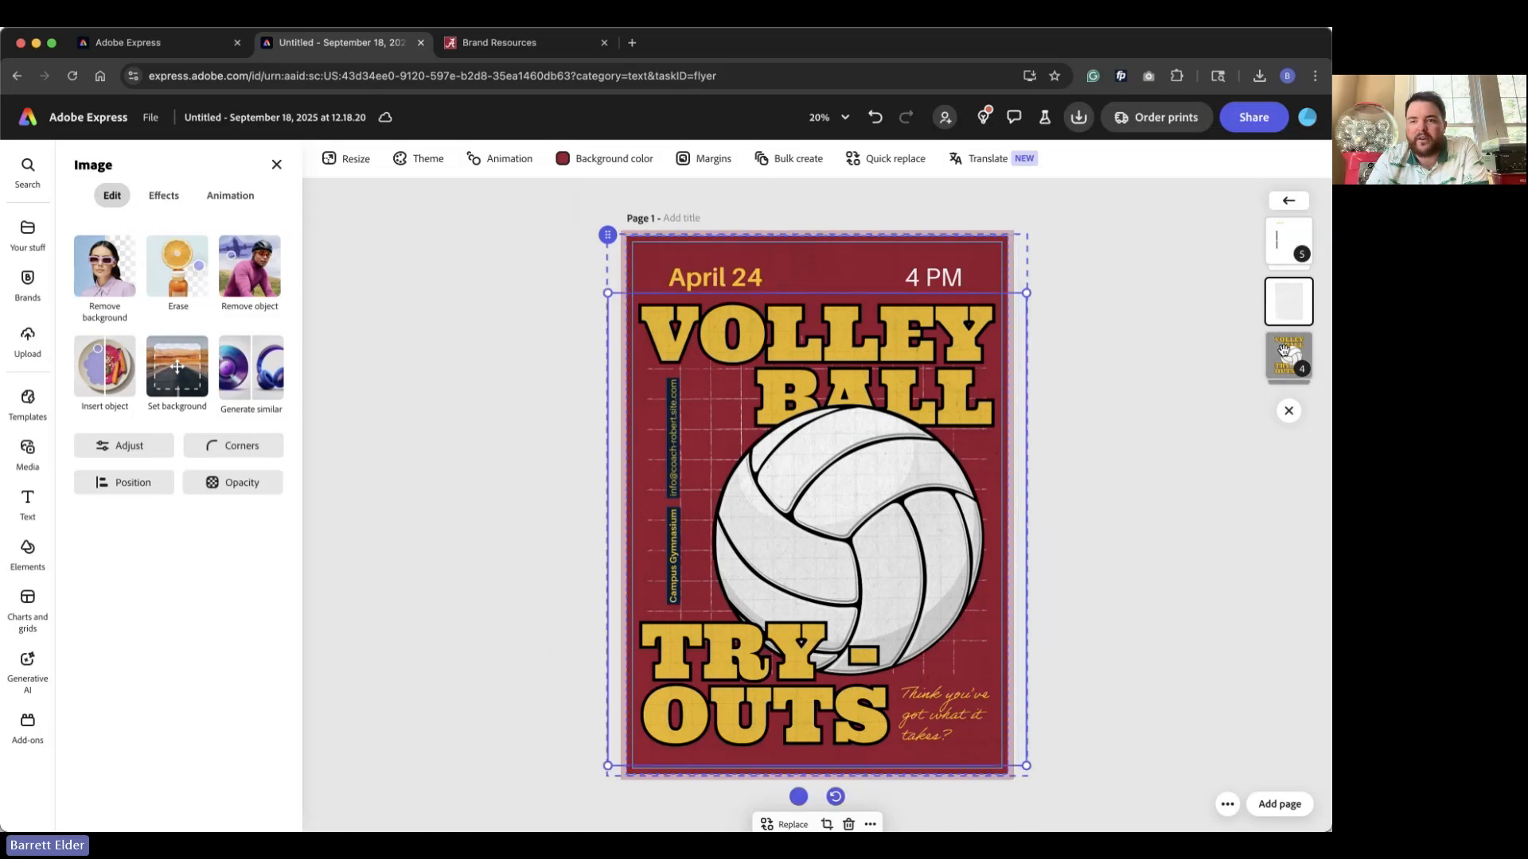
left_click(1283, 360)
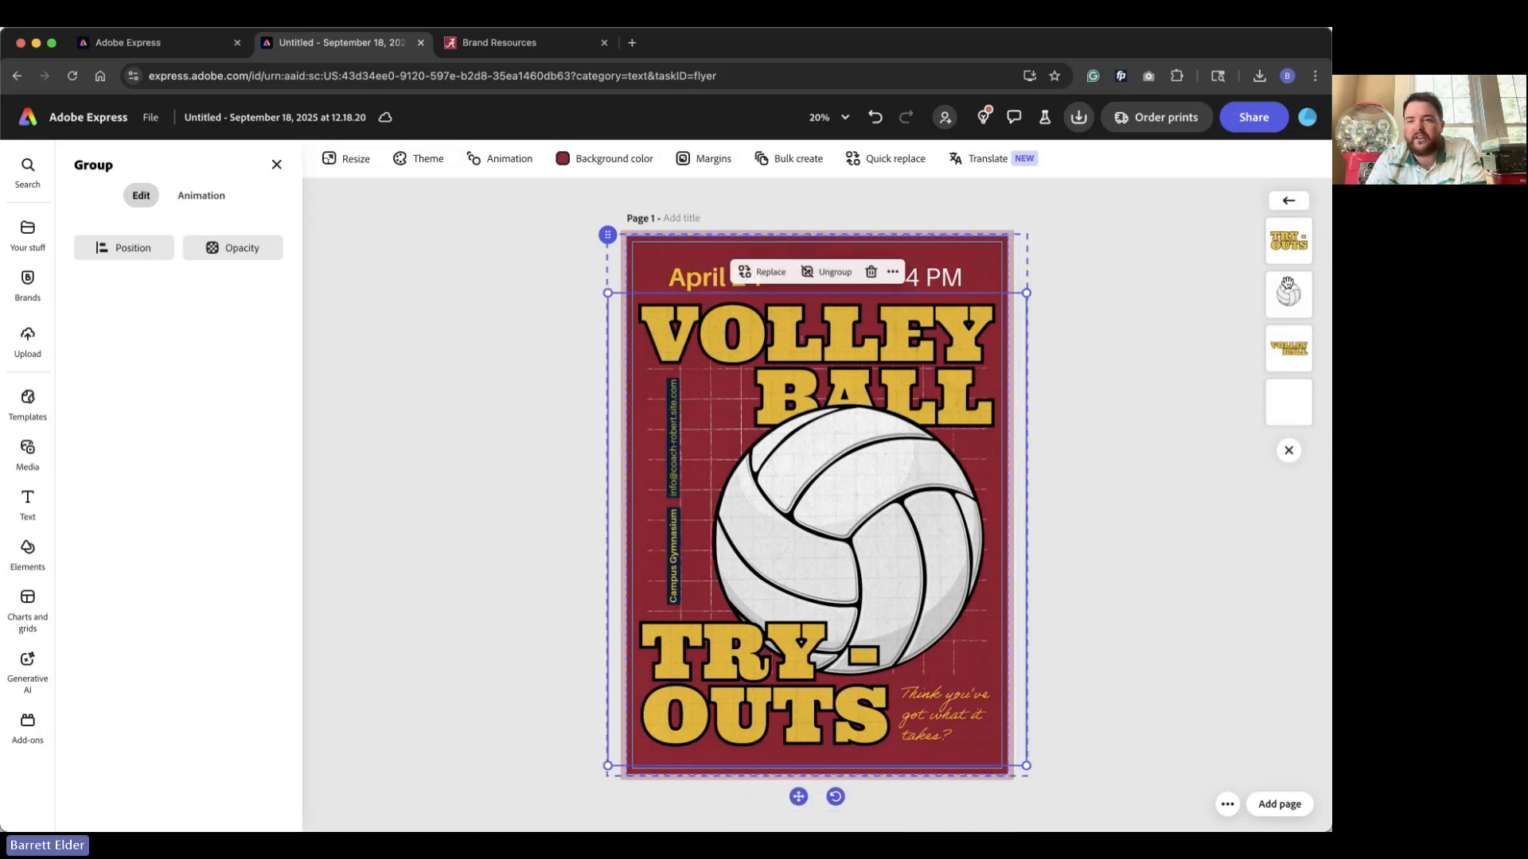
left_click(1289, 350)
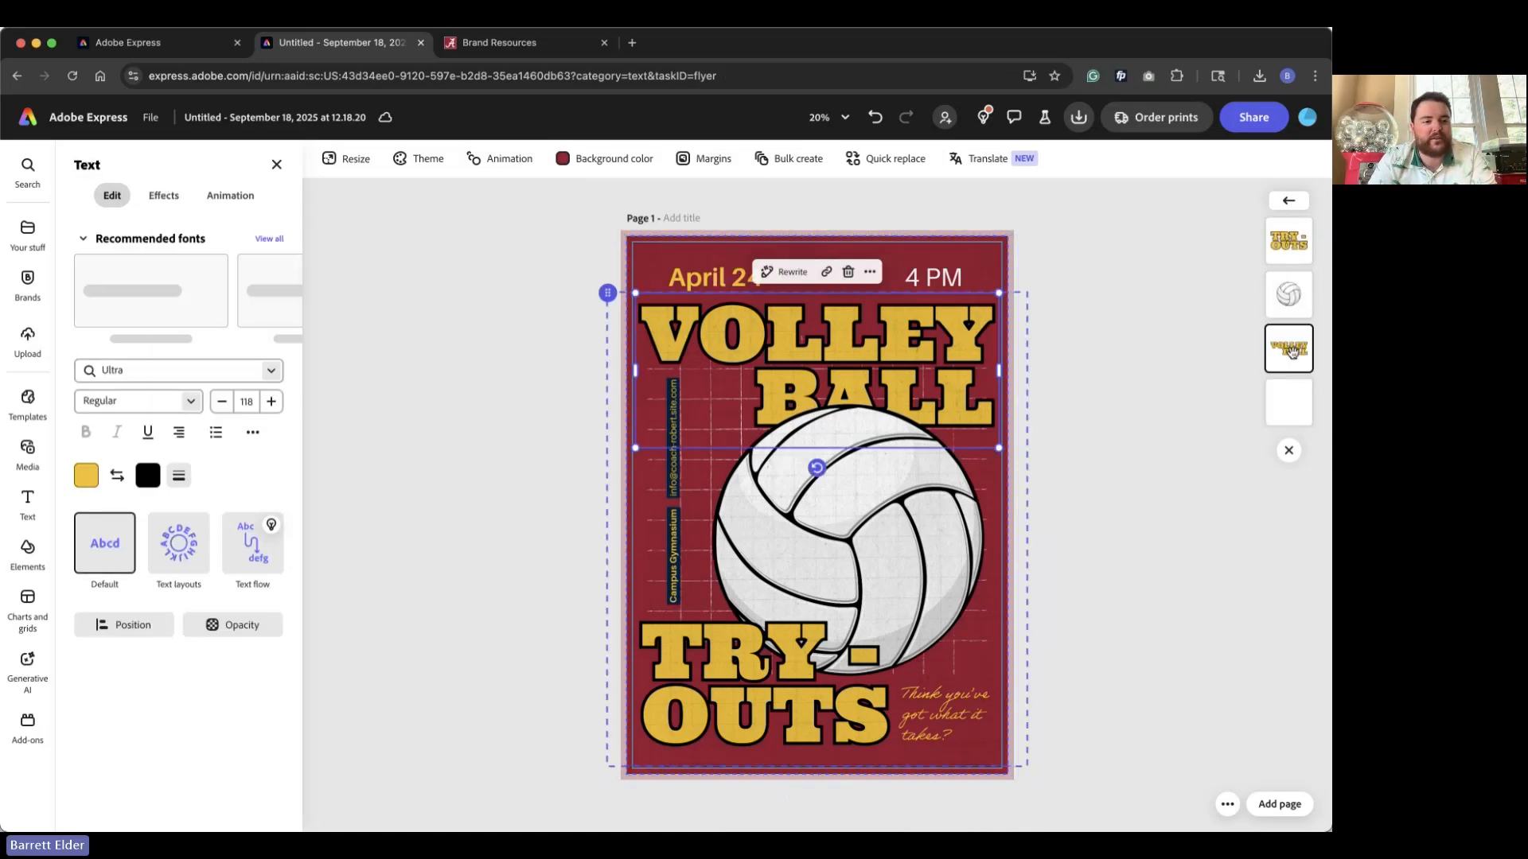
left_click(86, 474)
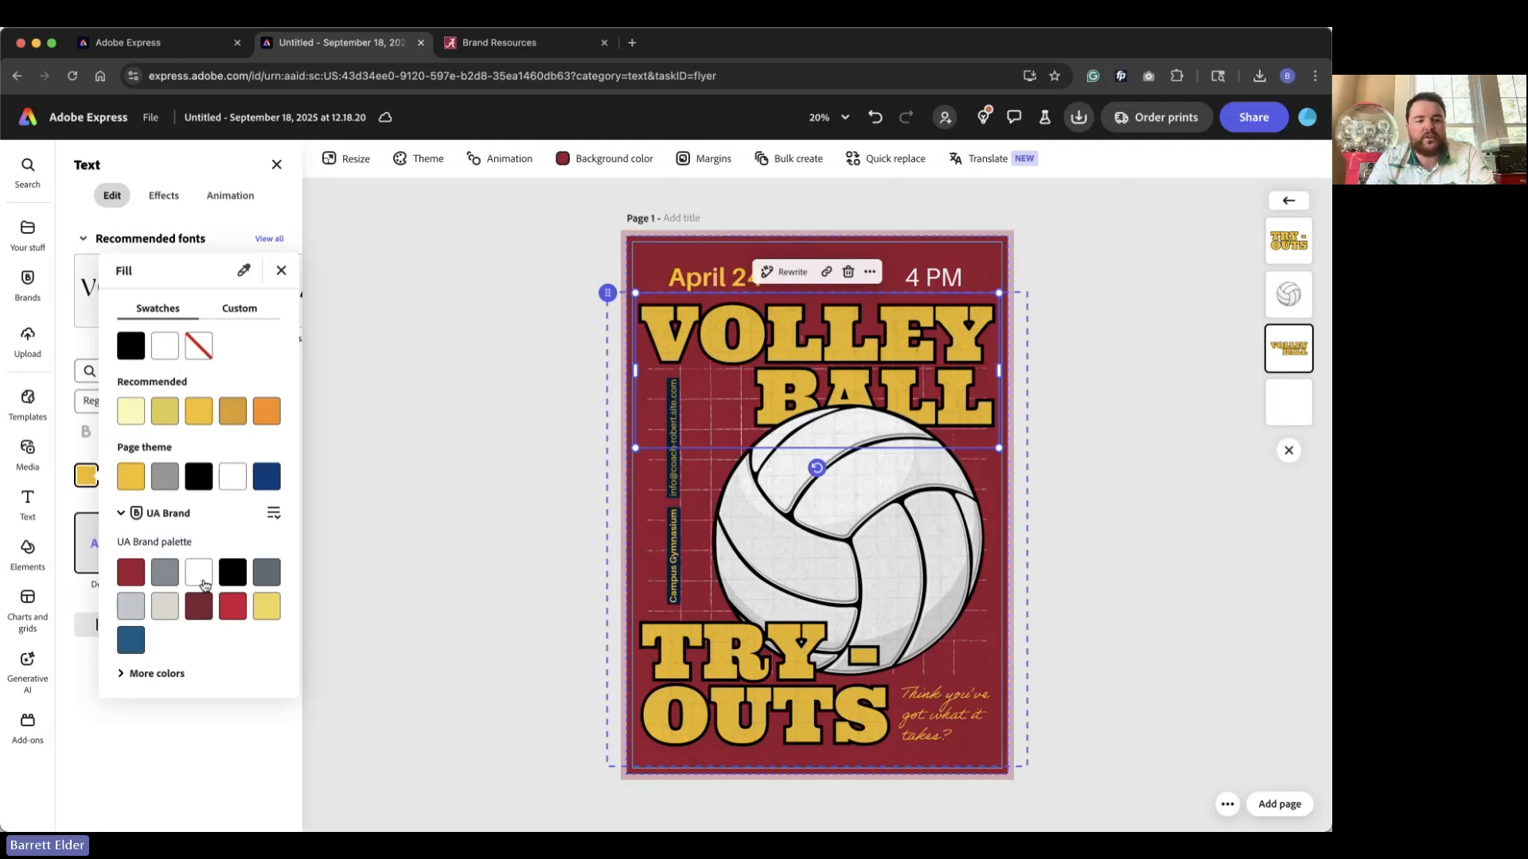
left_click(130, 607)
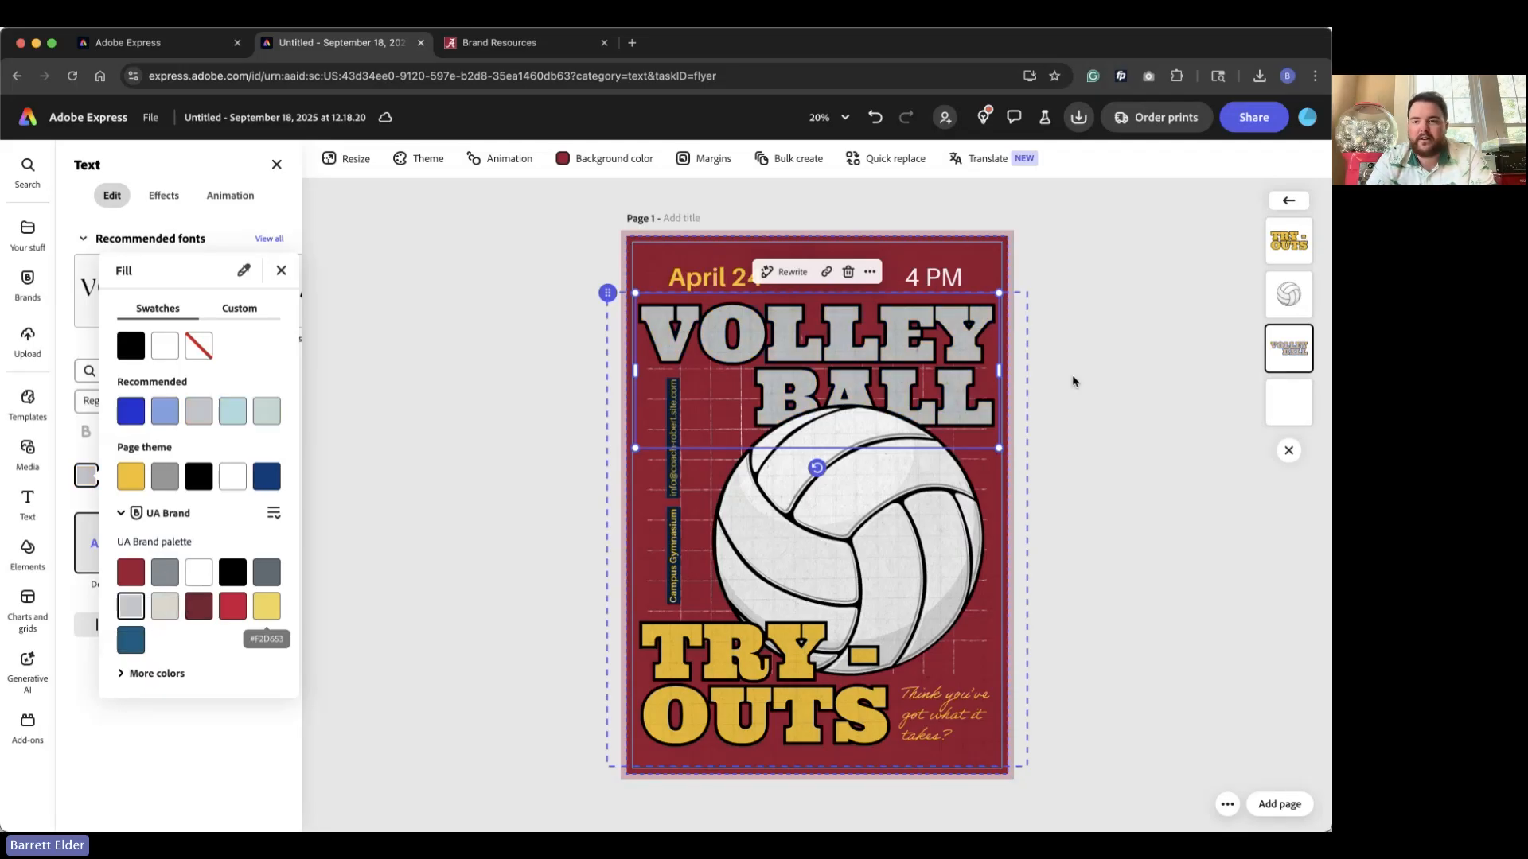
Fill the TRY-OUTS heading with the same light gray UA Brand swatch.
left_click(1286, 241)
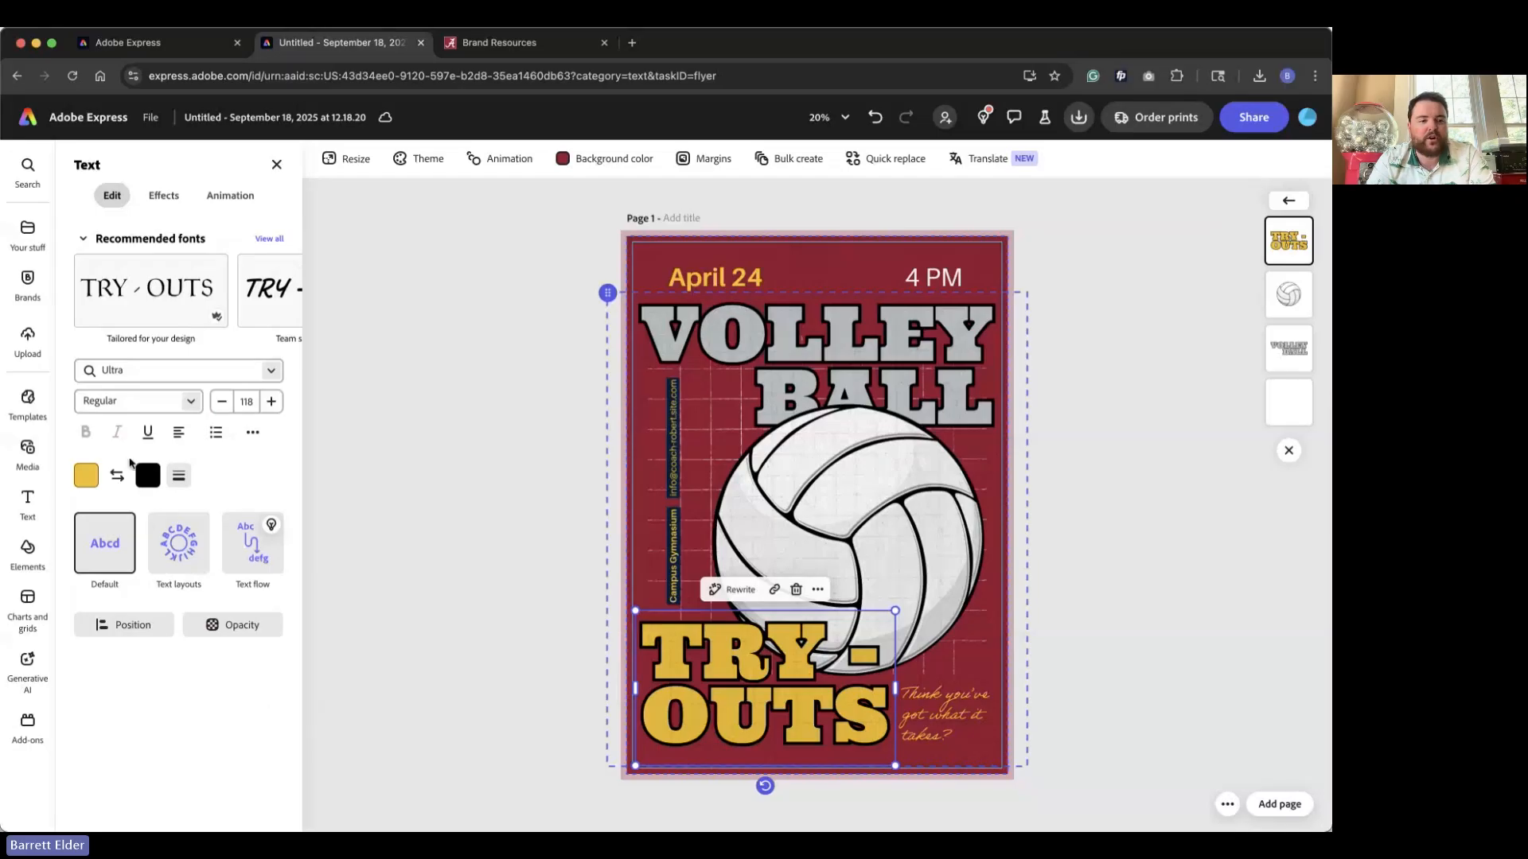
left_click(87, 476)
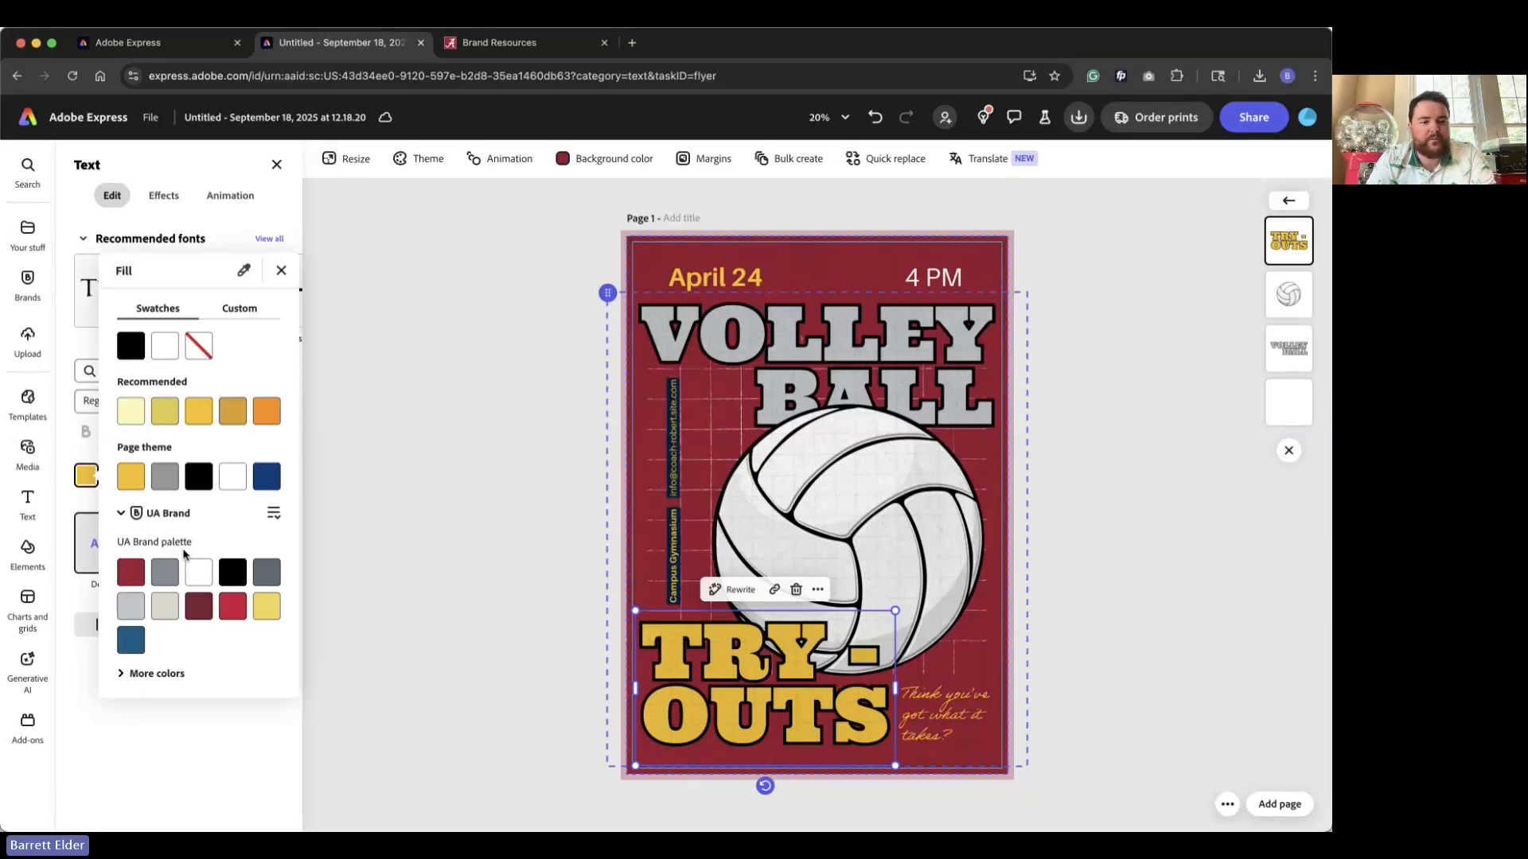
left_click(131, 607)
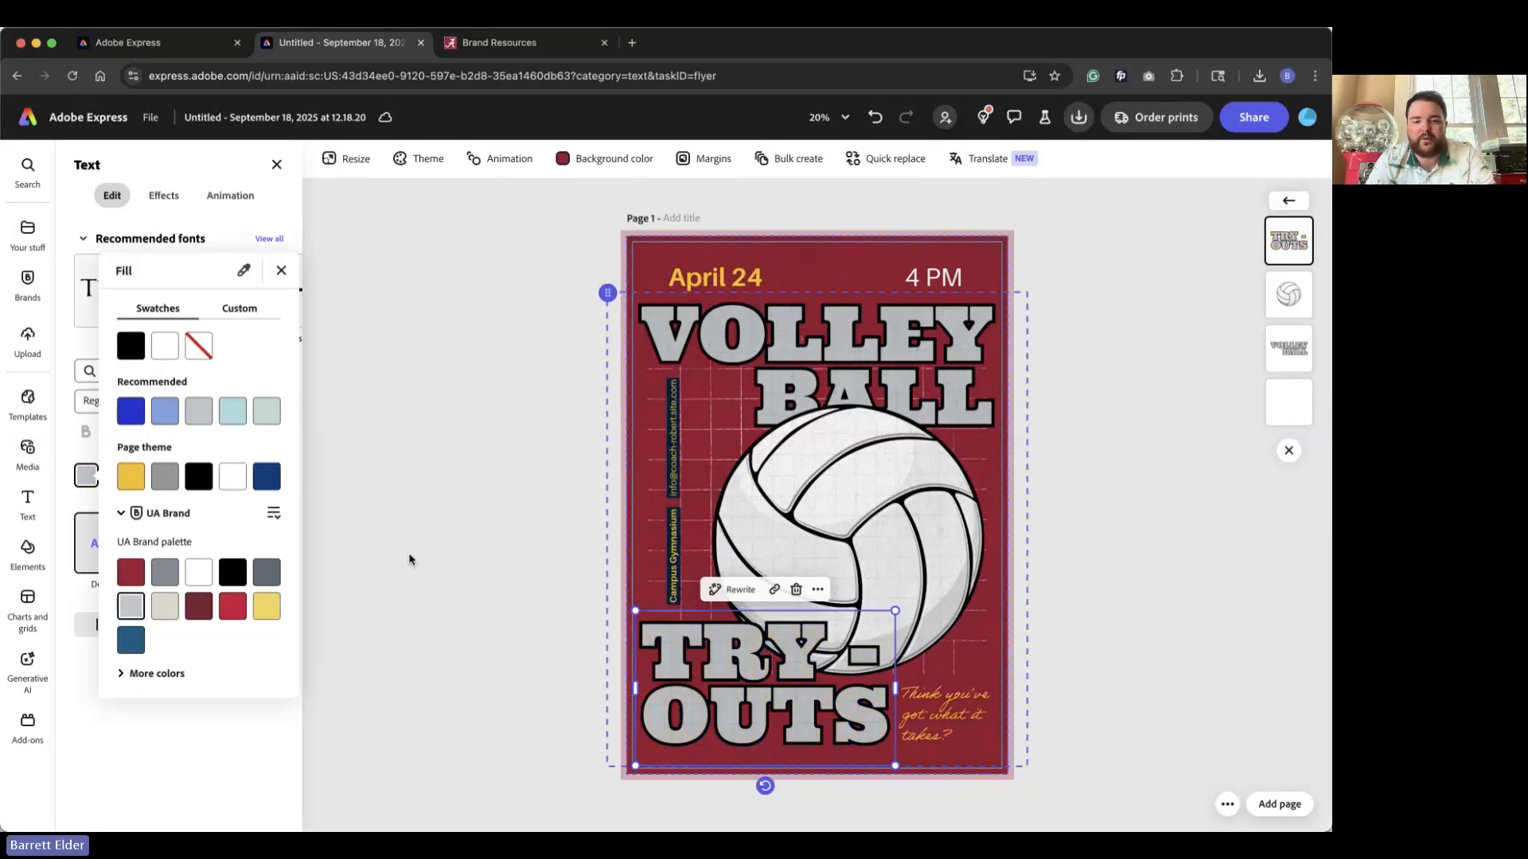
left_click(453, 537)
Try to open the VOLLEY BALL heading's text for editing while it is still inside its group.
left_click(799, 328)
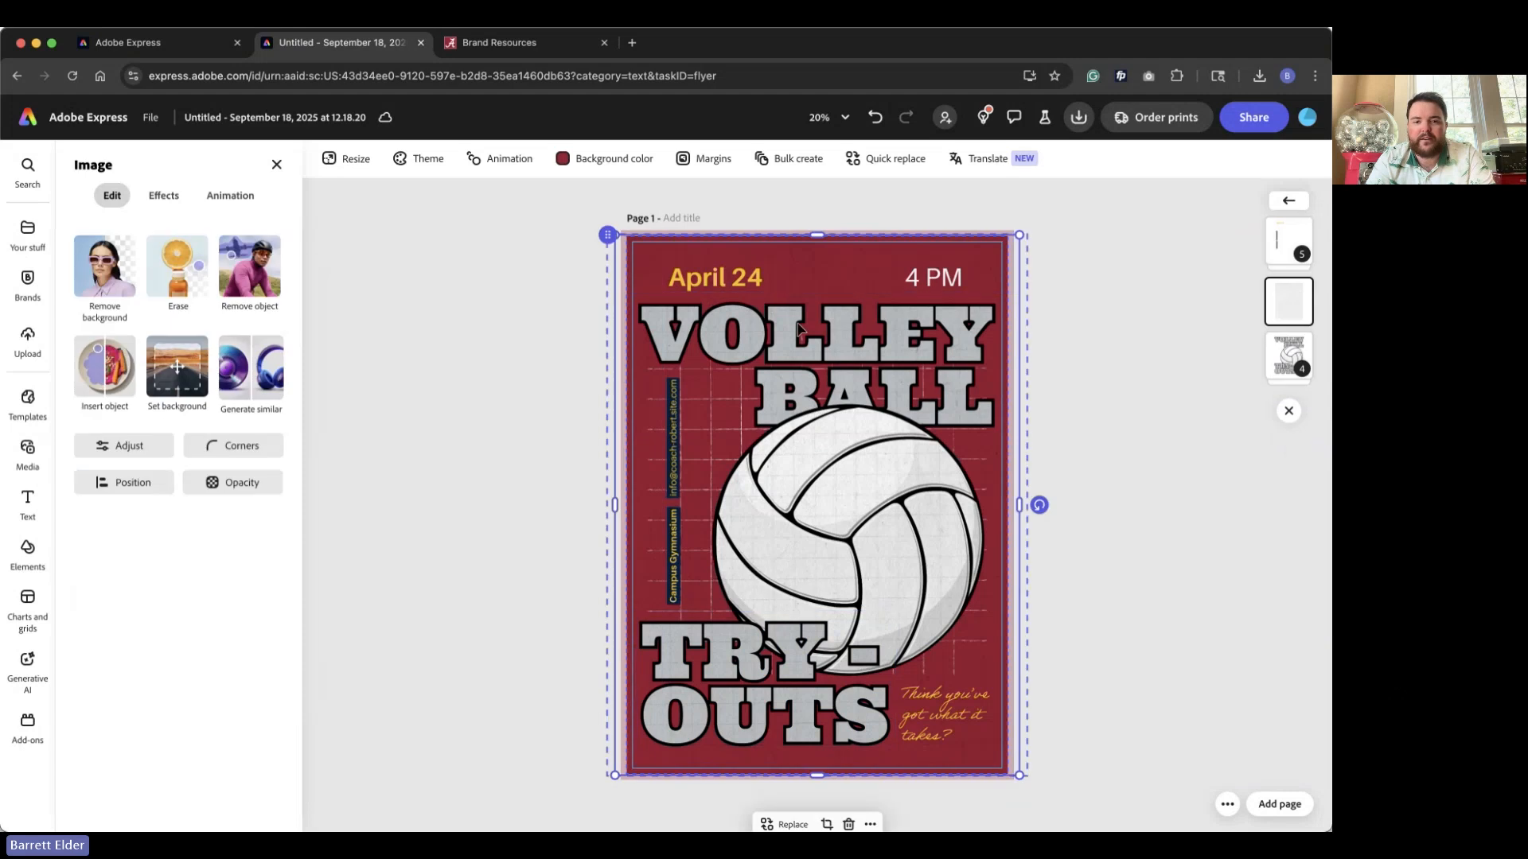
double_click(800, 329)
left_click(1052, 356)
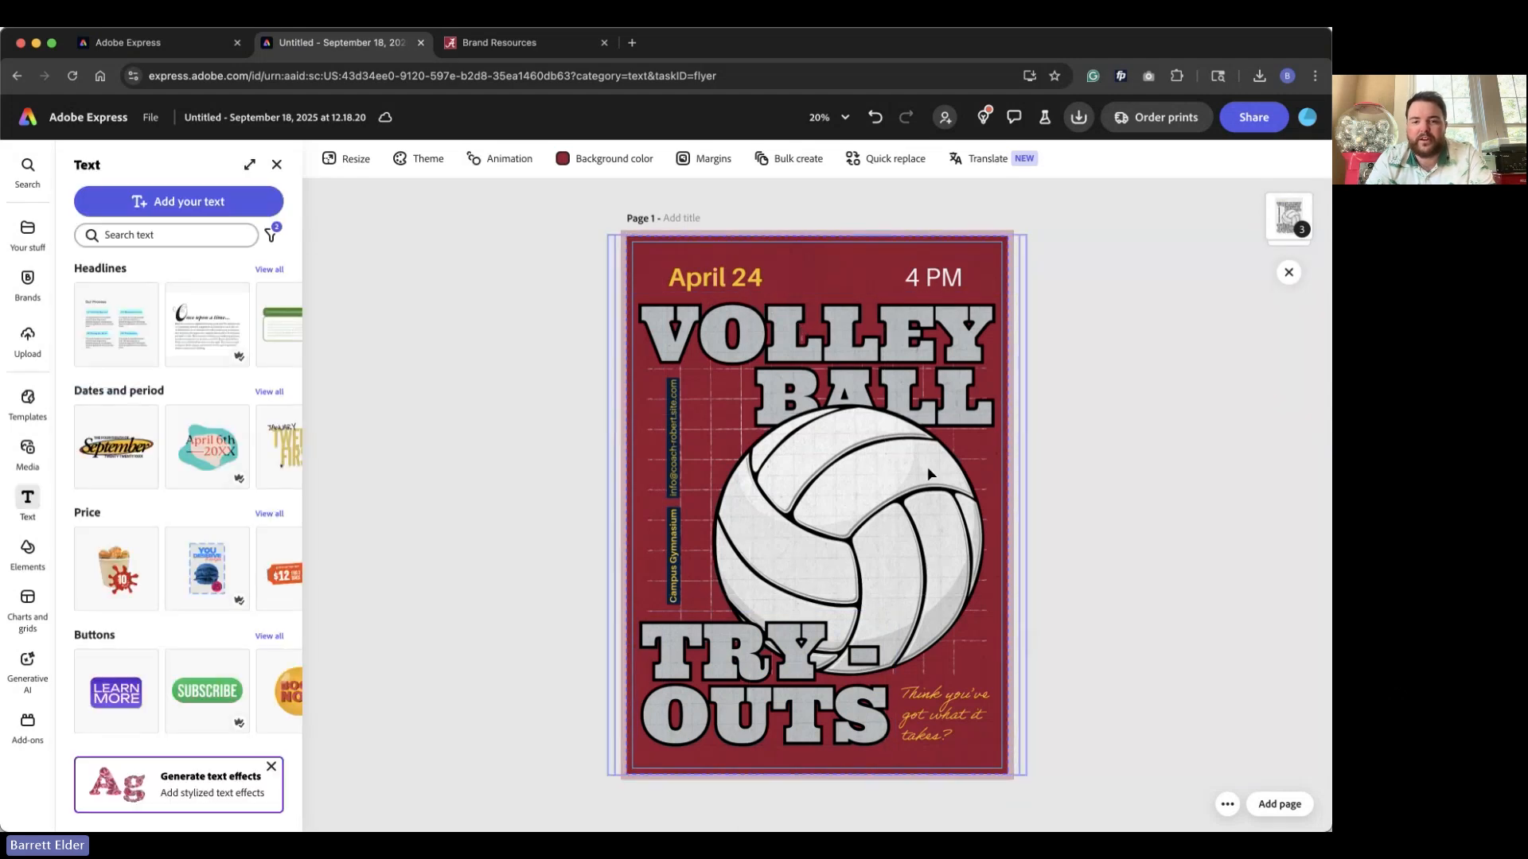
left_click(903, 497)
left_click(1289, 351)
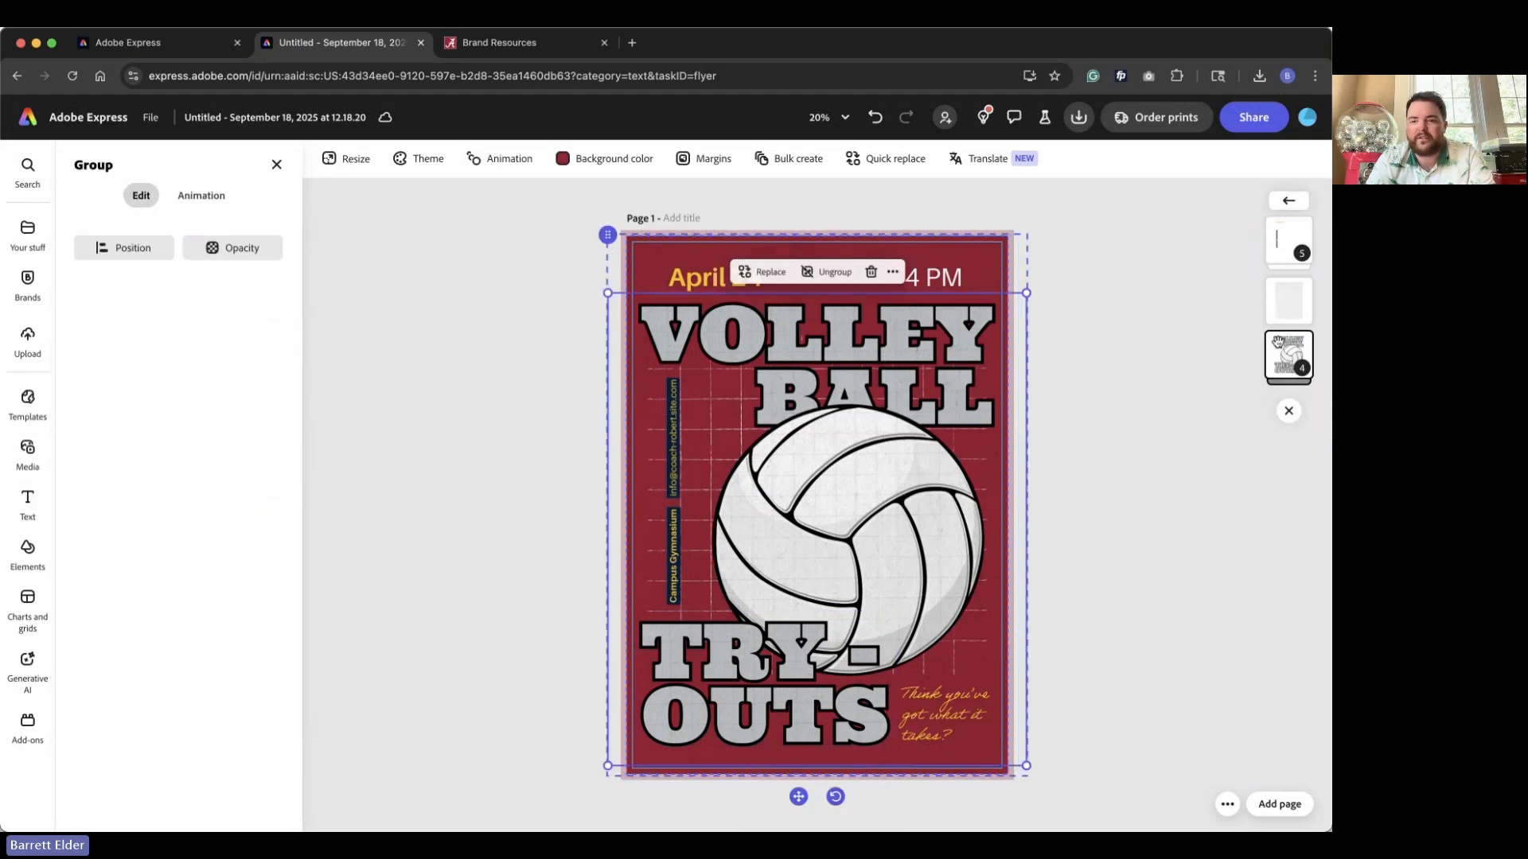
left_click(1289, 350)
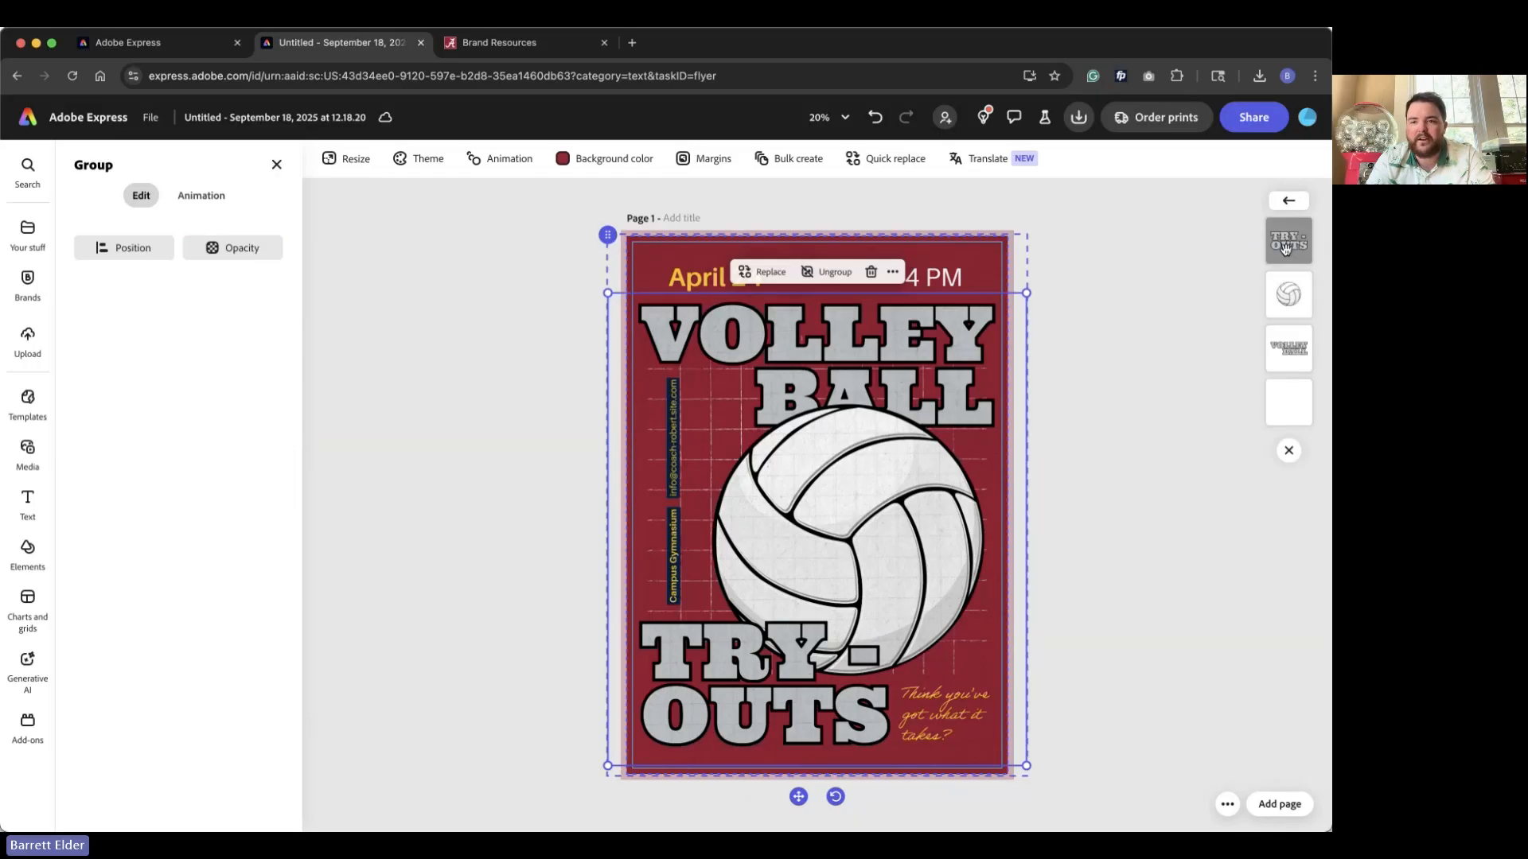
left_click(1291, 346)
double_click(808, 344)
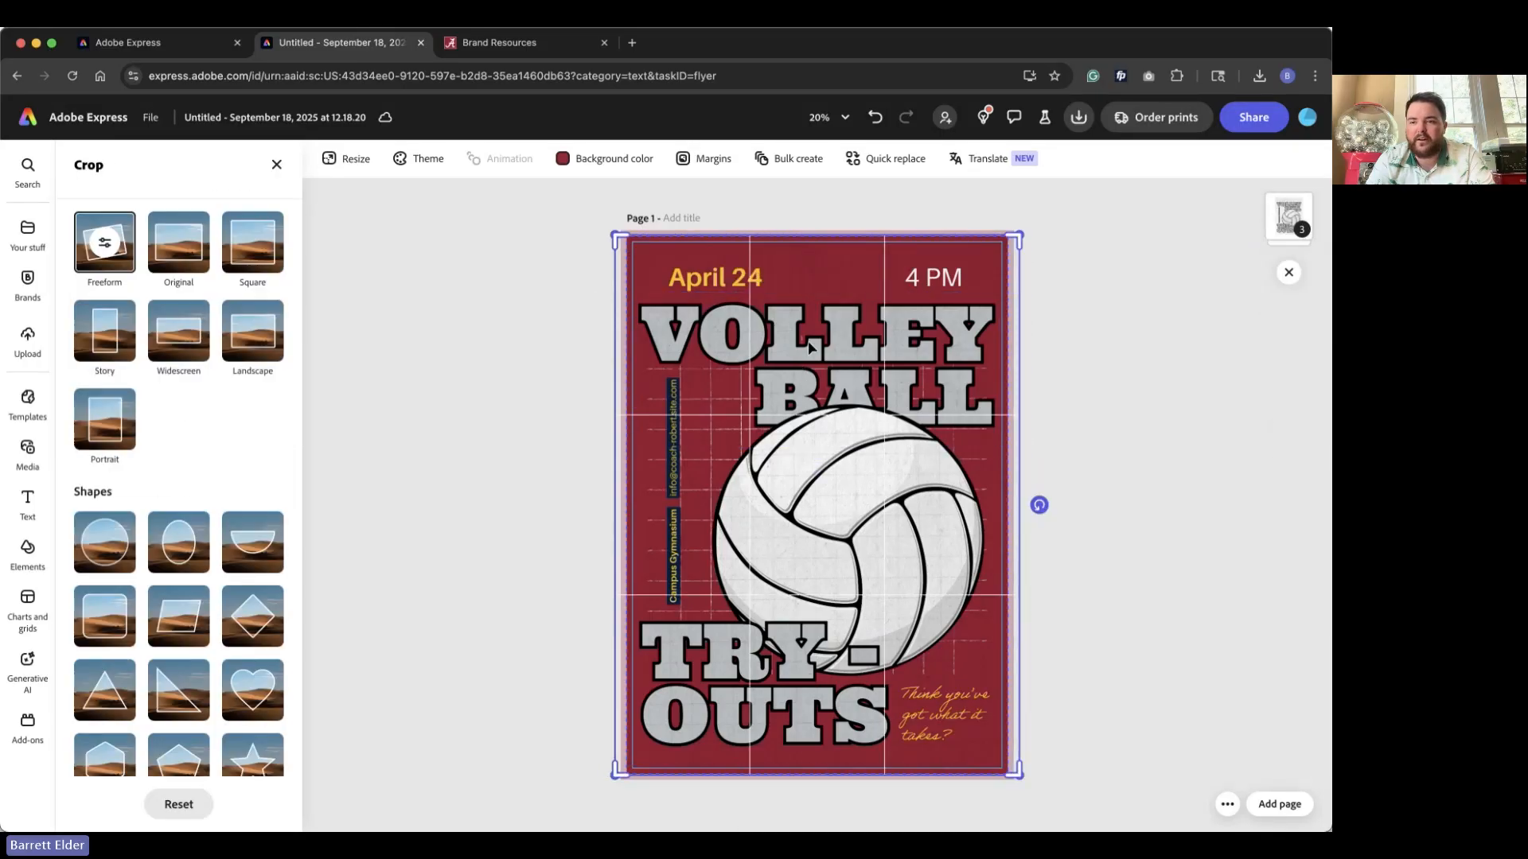
left_click(1279, 213)
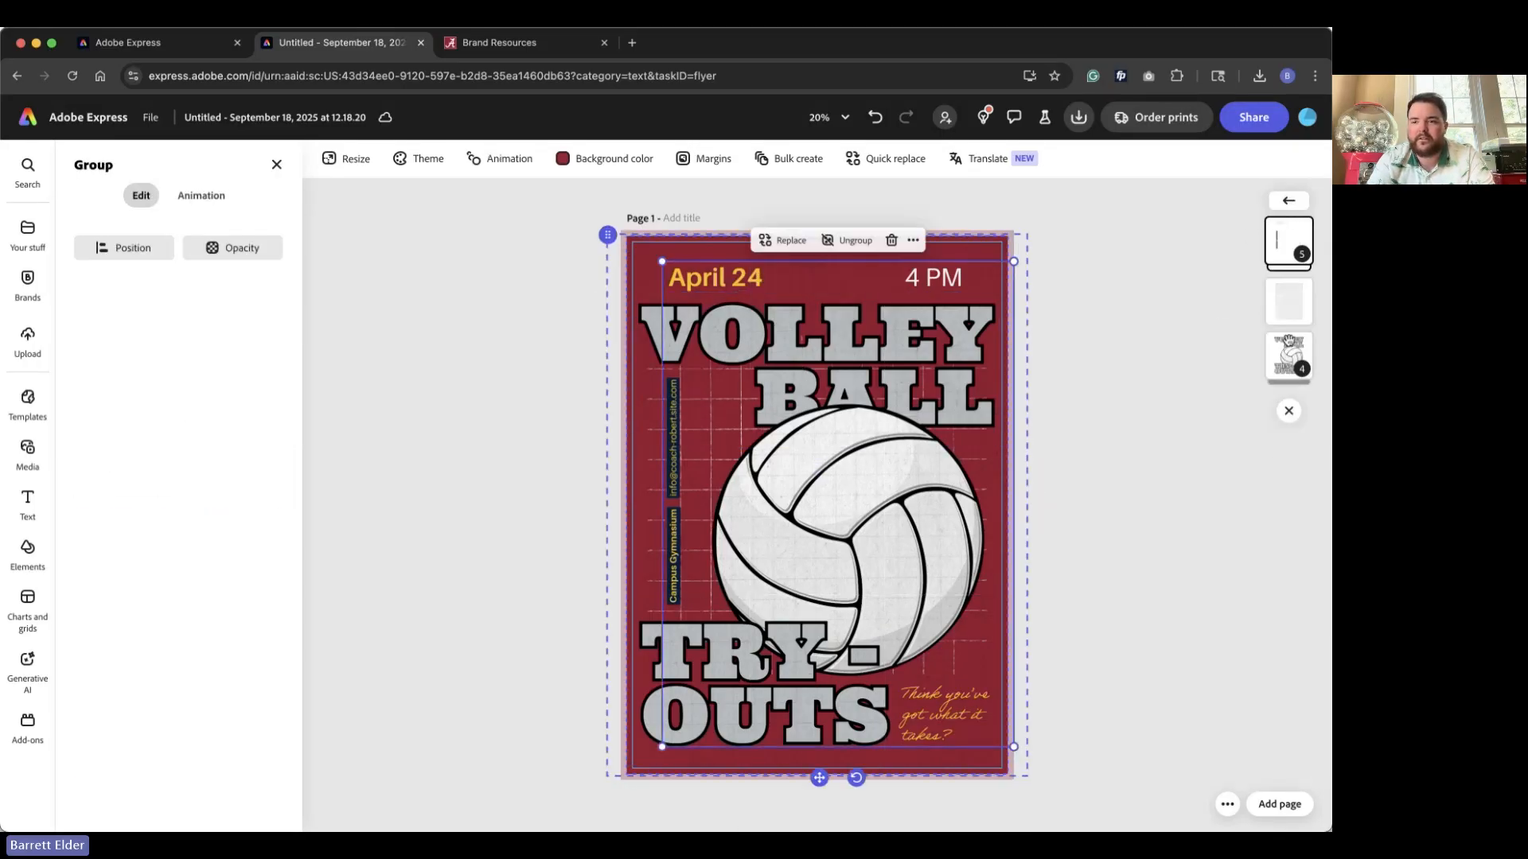
left_click(1293, 356)
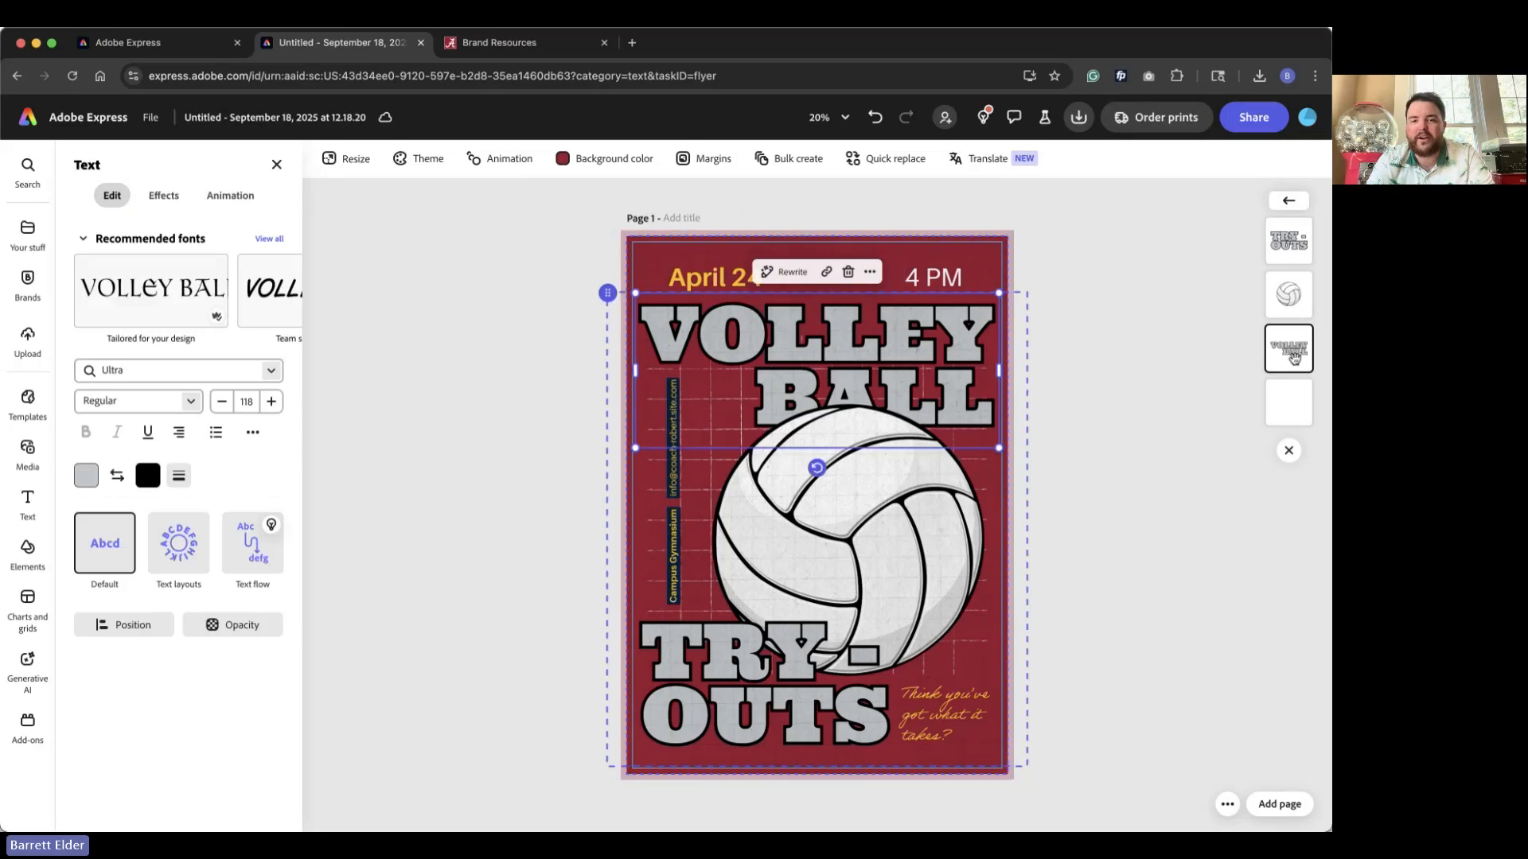
double_click(940, 347)
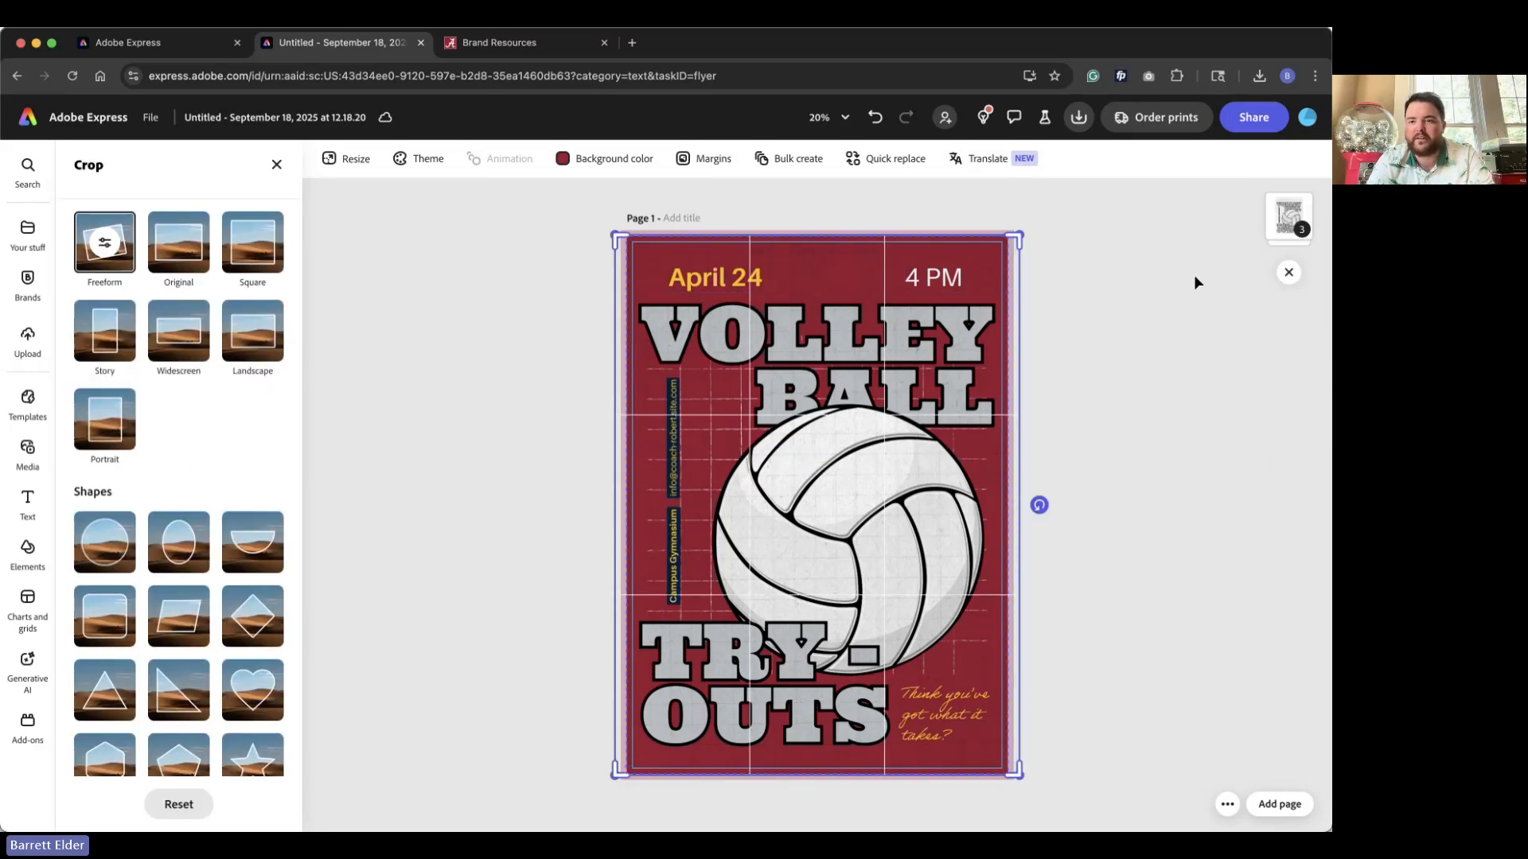
Ungroup the volleyball and heading elements and delete the full-page overlay image covering them.
left_click(1289, 216)
left_click(1280, 362)
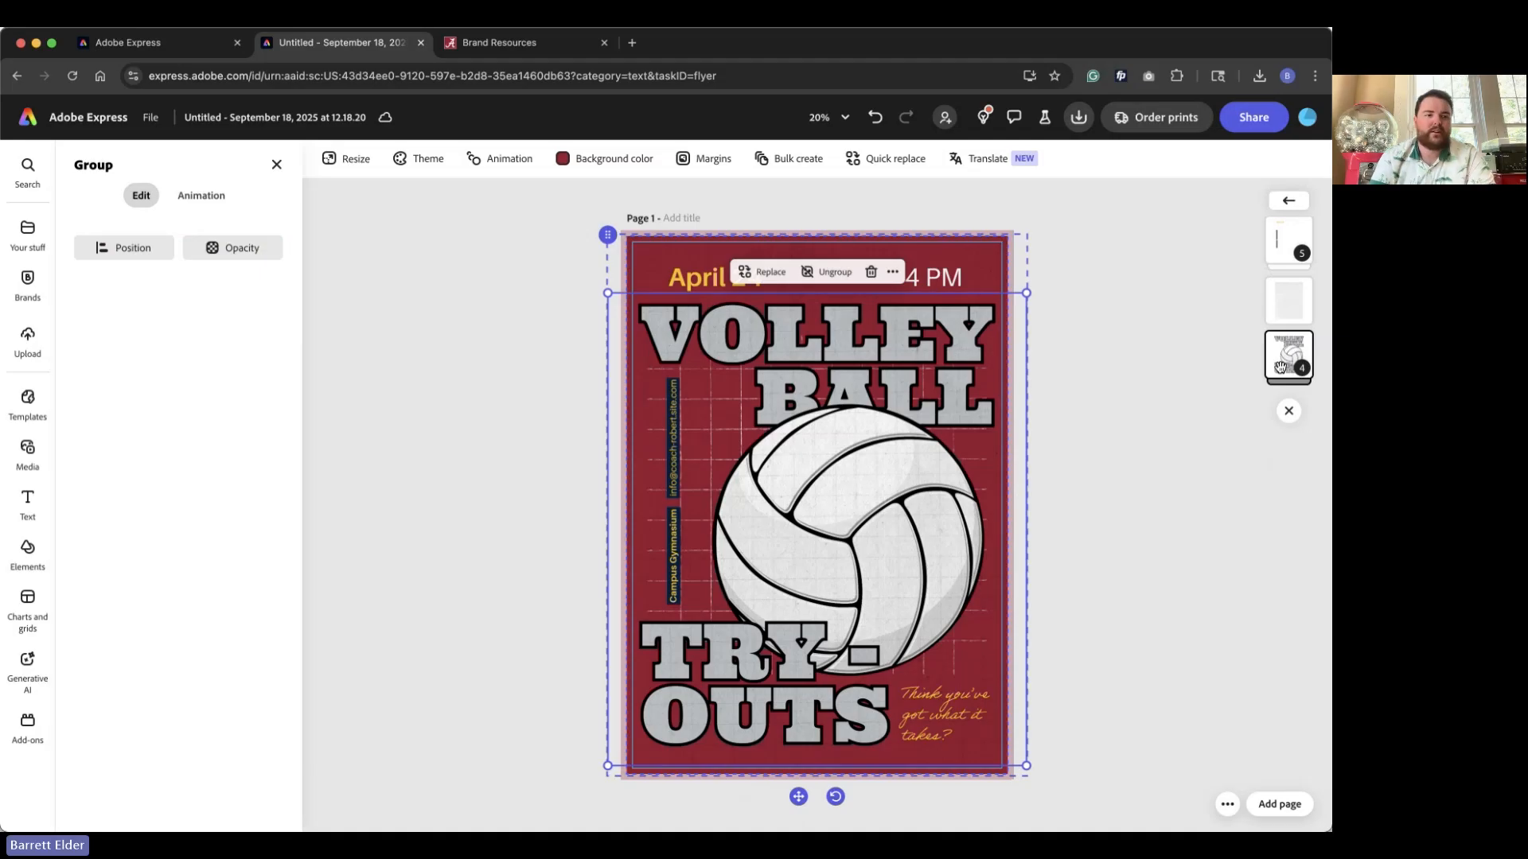
left_click(832, 273)
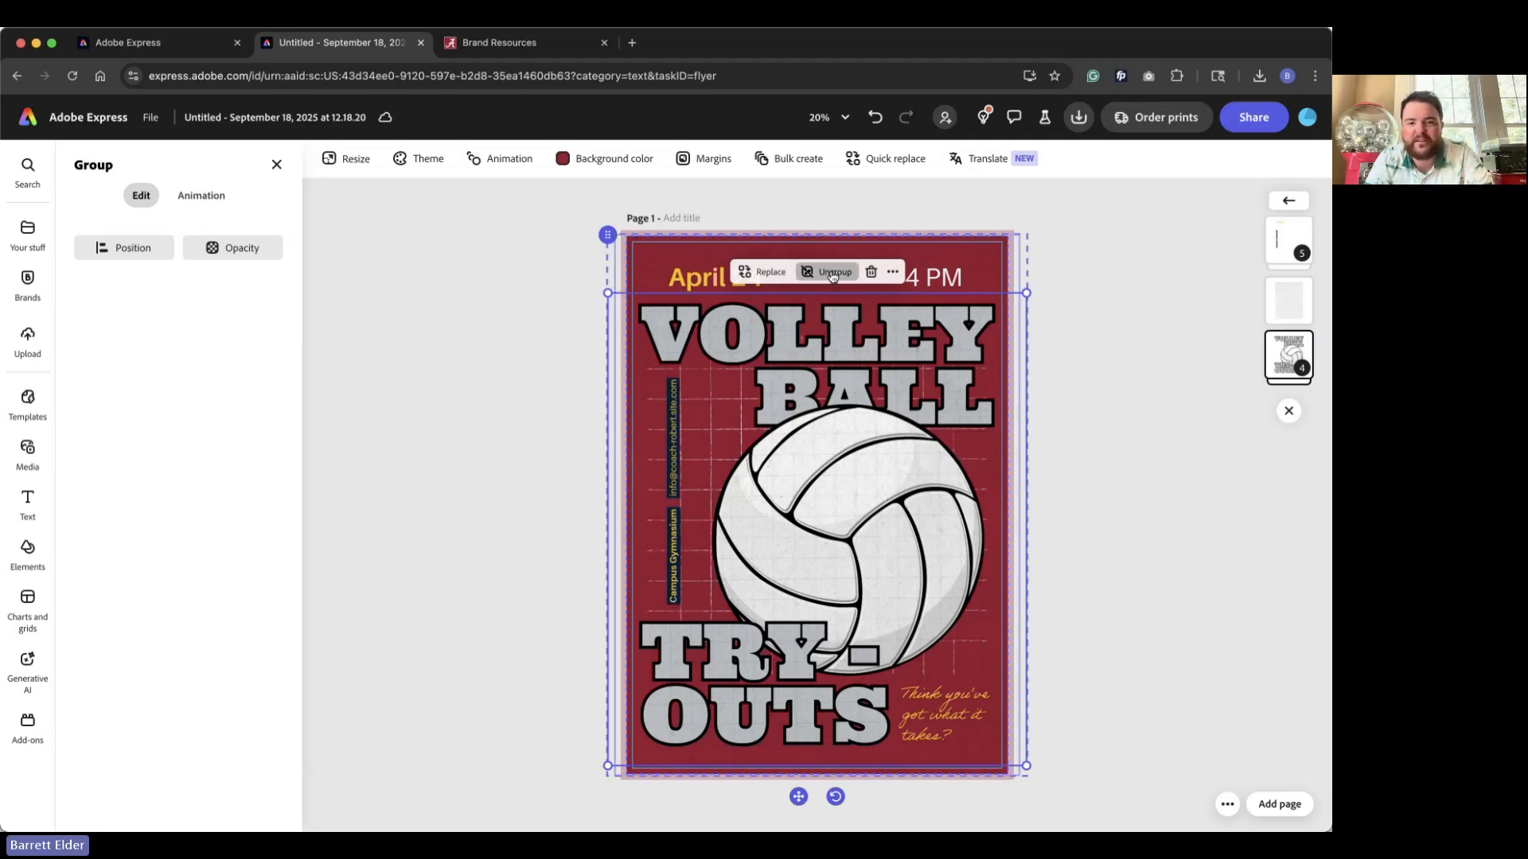
left_click(865, 337)
double_click(865, 337)
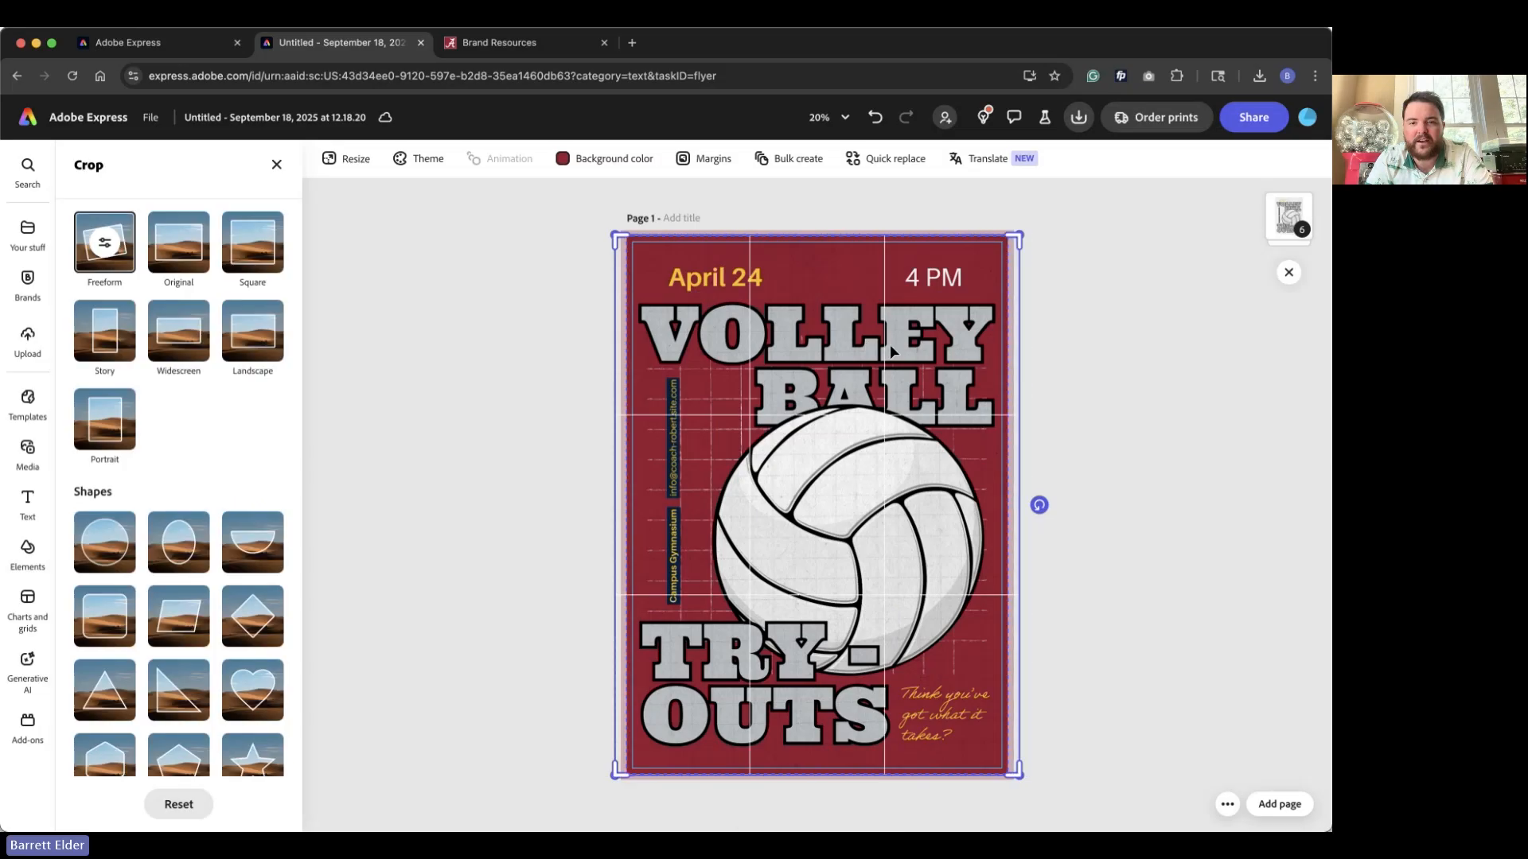
left_click(959, 362)
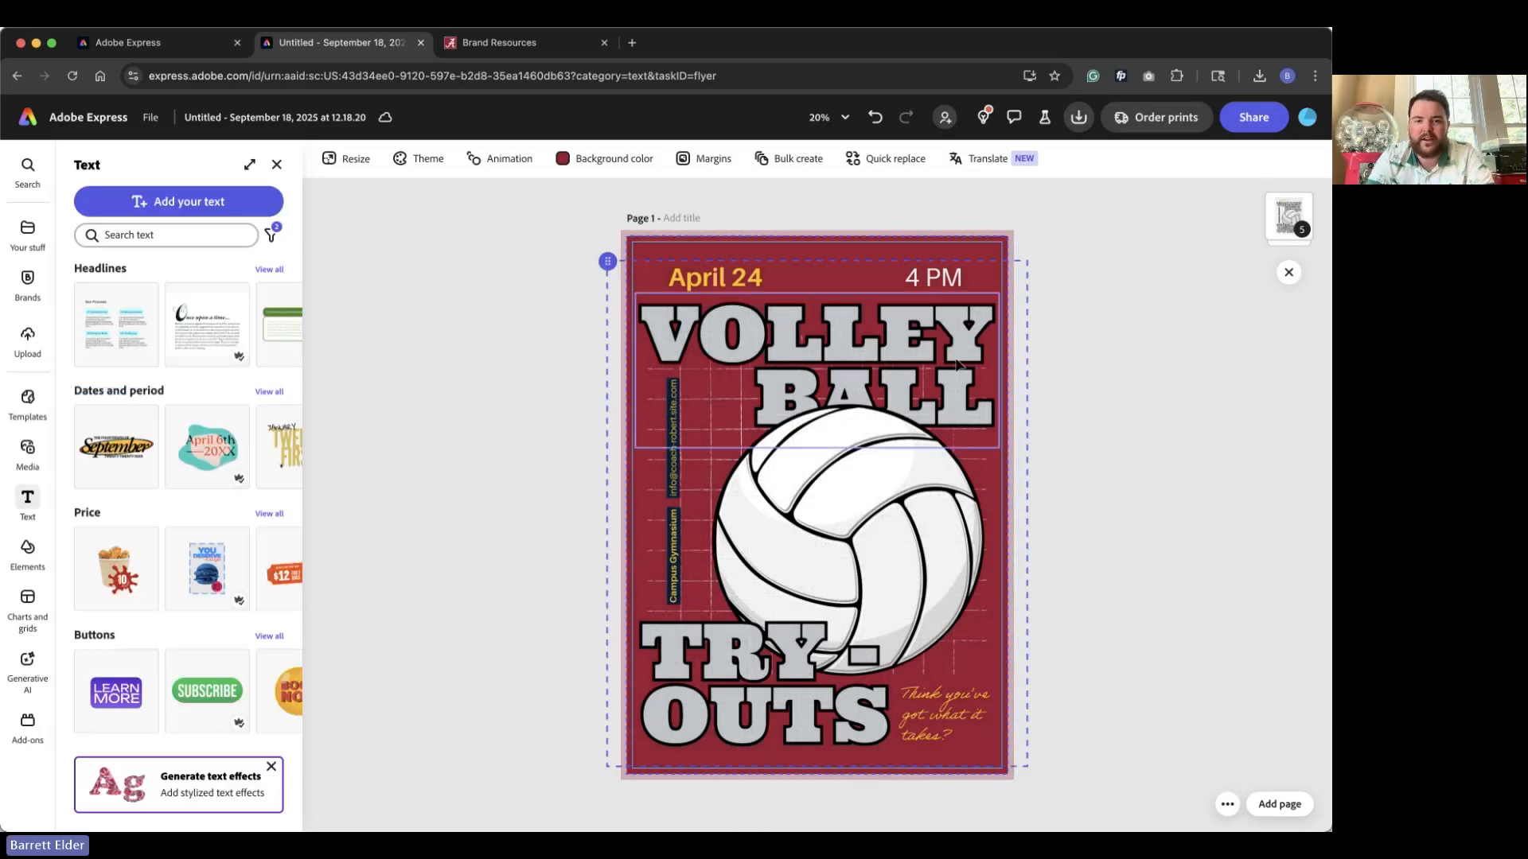
Replace the VOLLEY BALL heading text with ADOBE DAY.
left_click(816, 332)
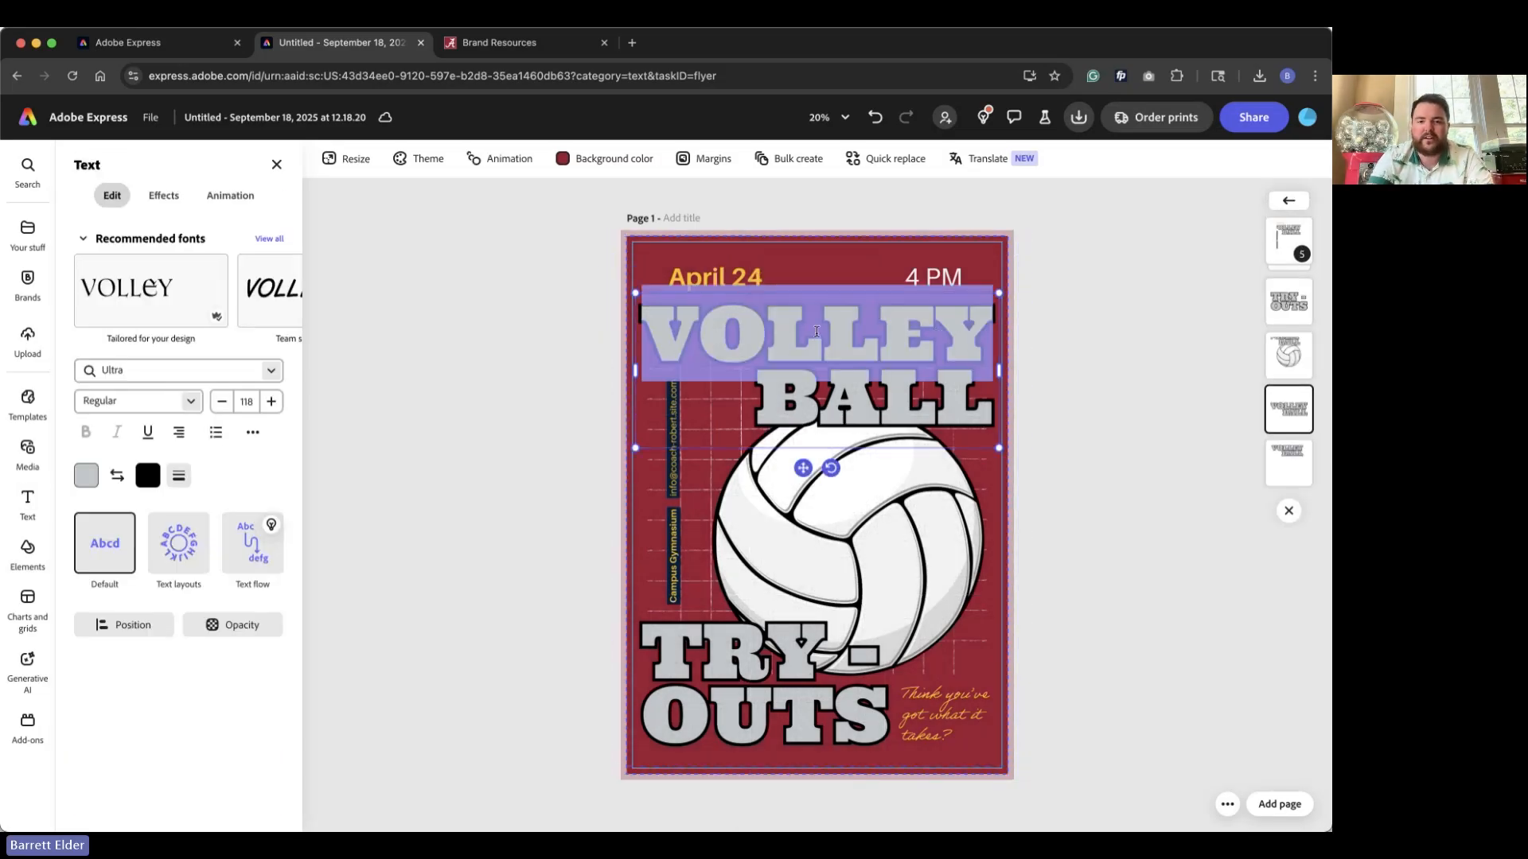
type("Adob")
key("BackSpace")
key("BackSpace")
key("BackSpace")
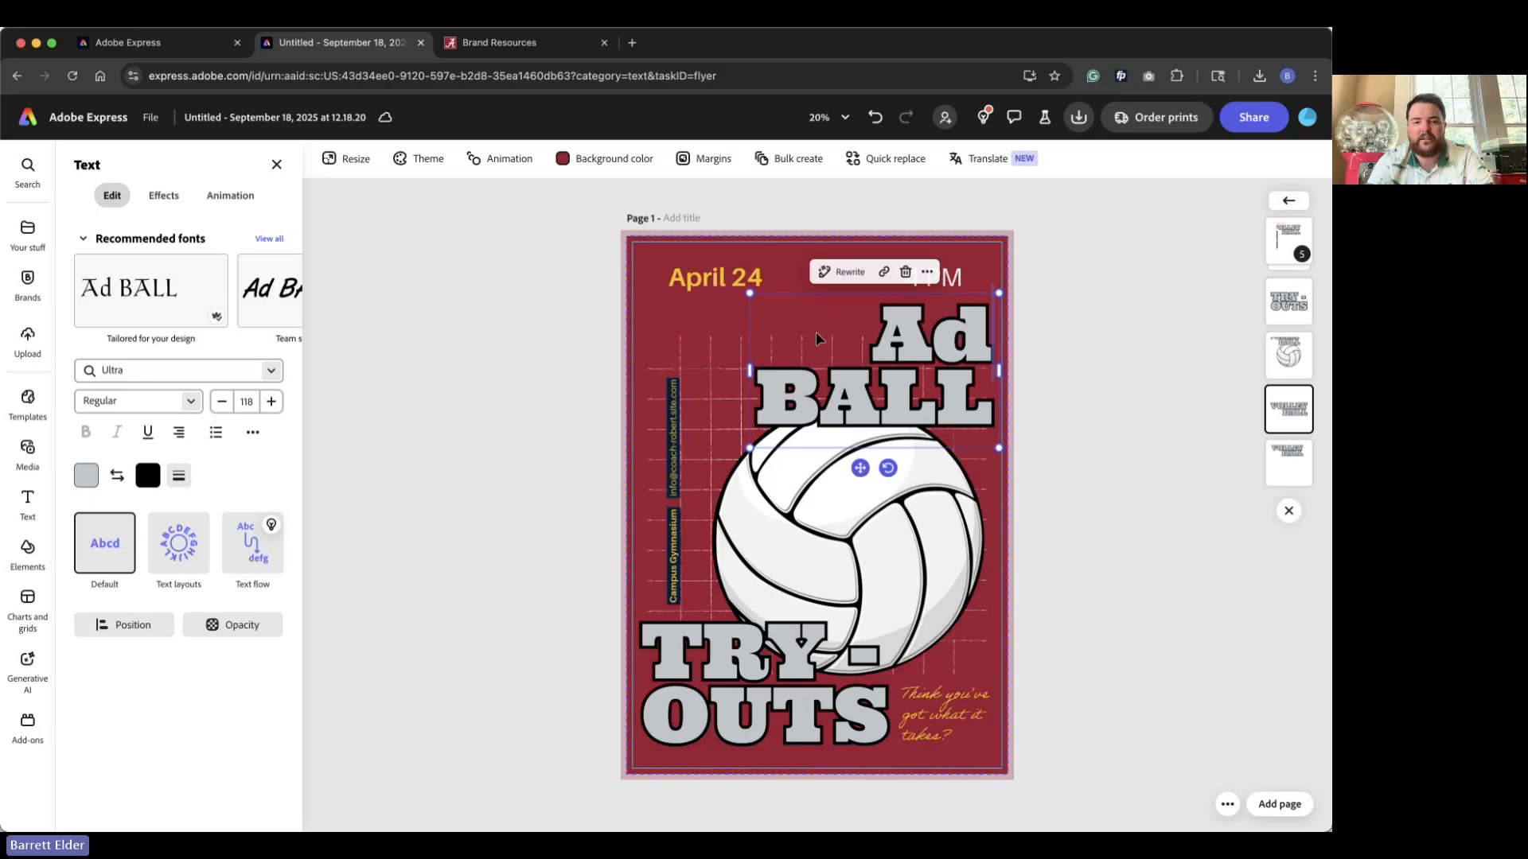
type("DOBE")
double_click(821, 404)
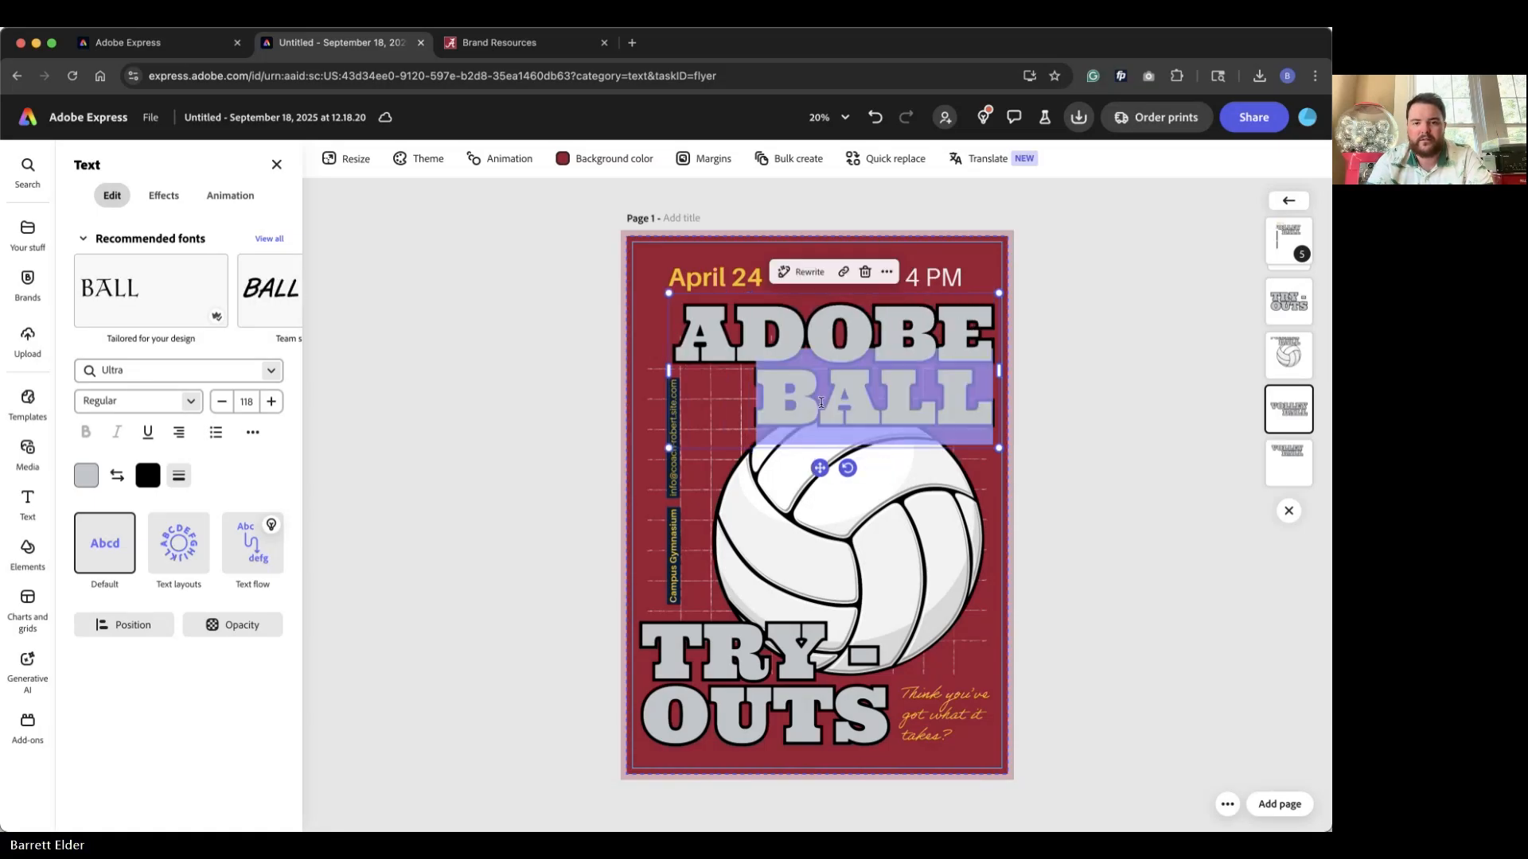
type("DAY")
Replace the TRY-OUTS heading text with SEPT 2026.
left_click(739, 665)
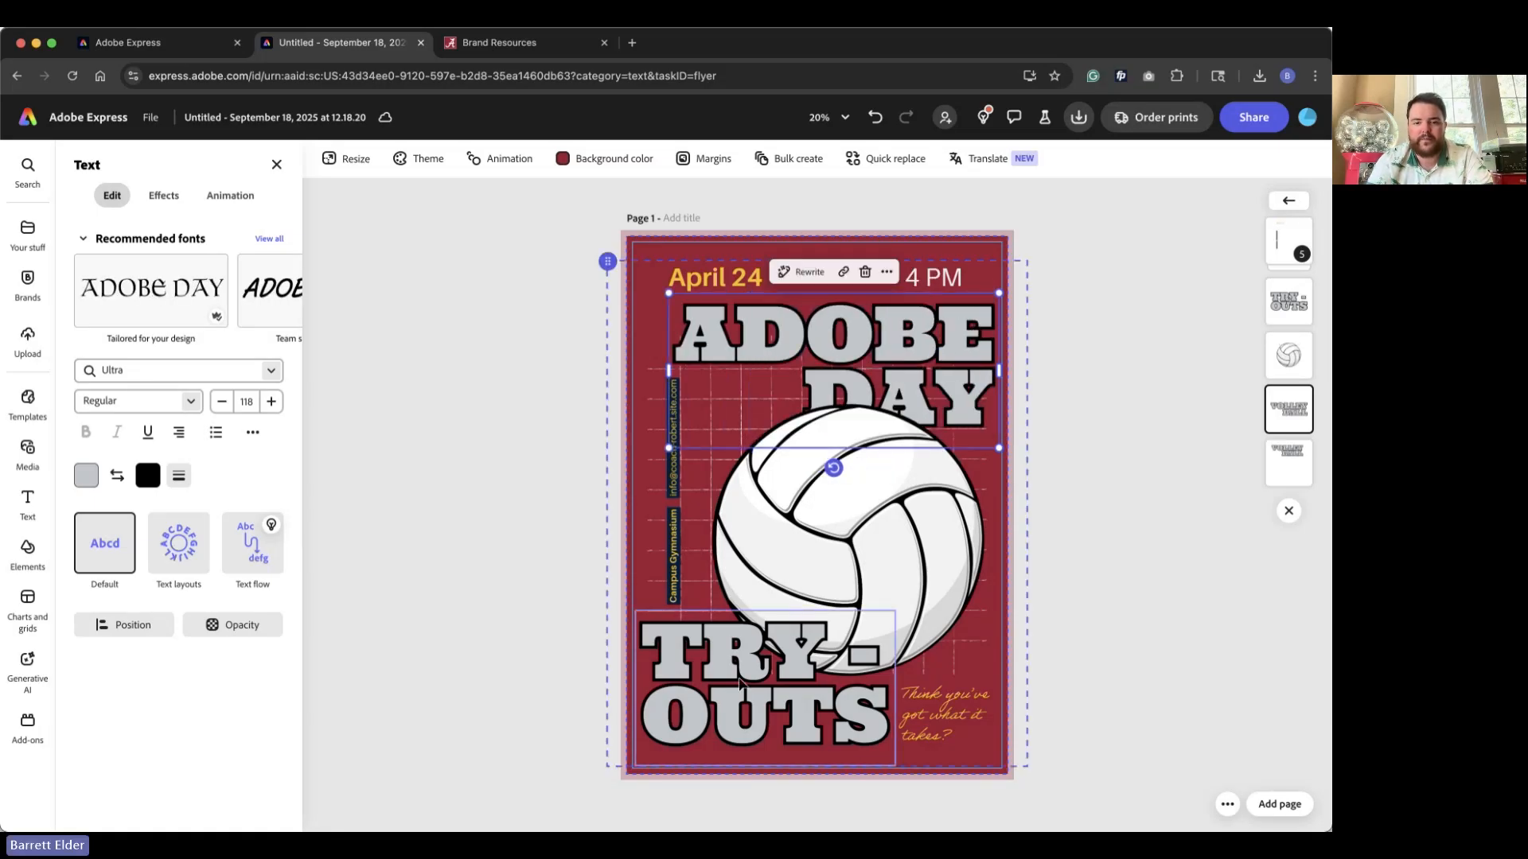
double_click(739, 665)
double_click(746, 657)
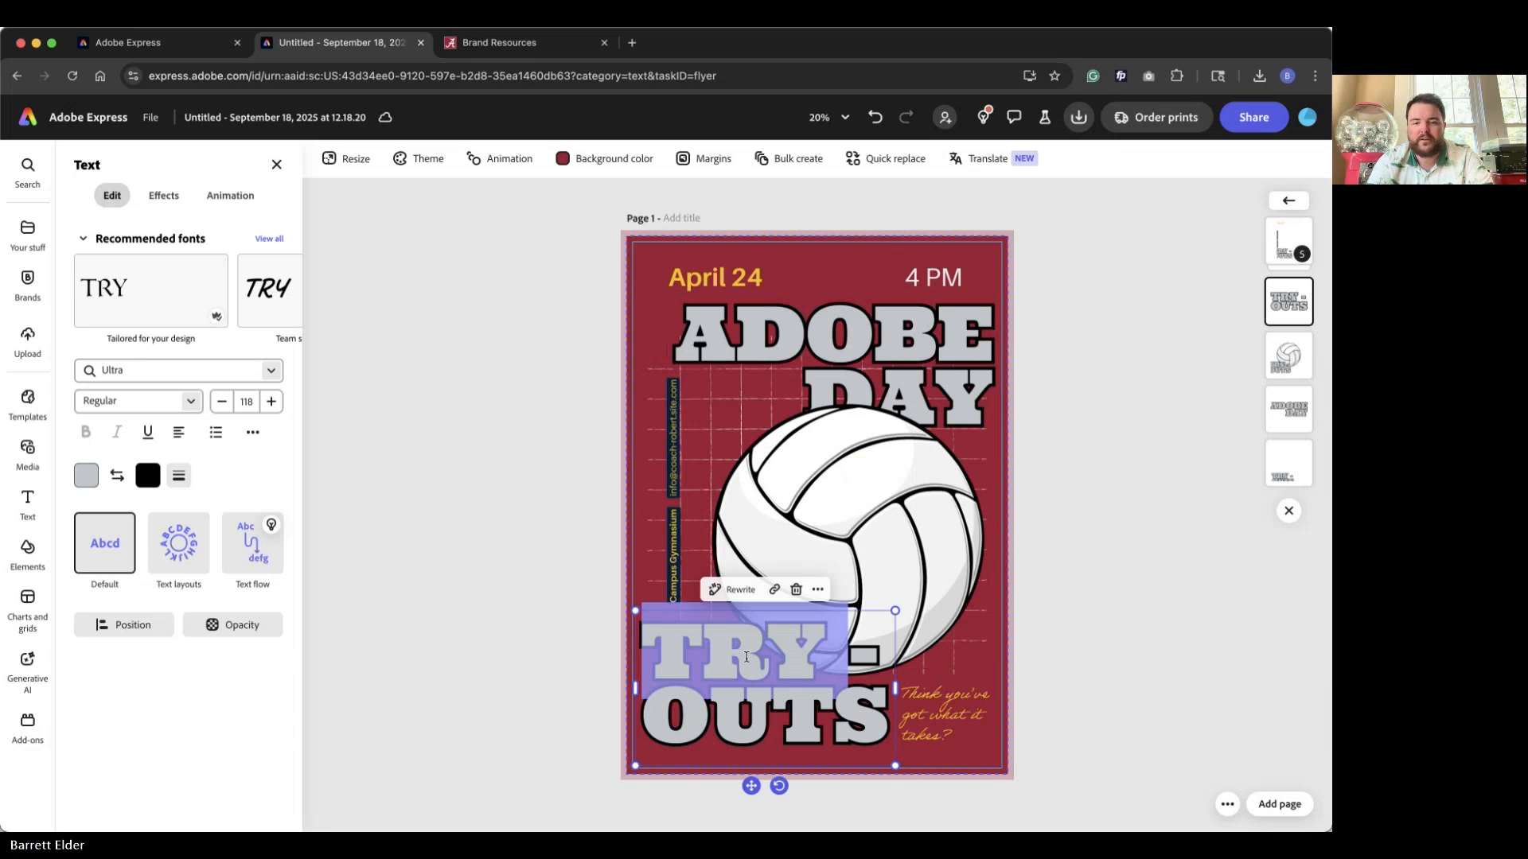
type("SEPT")
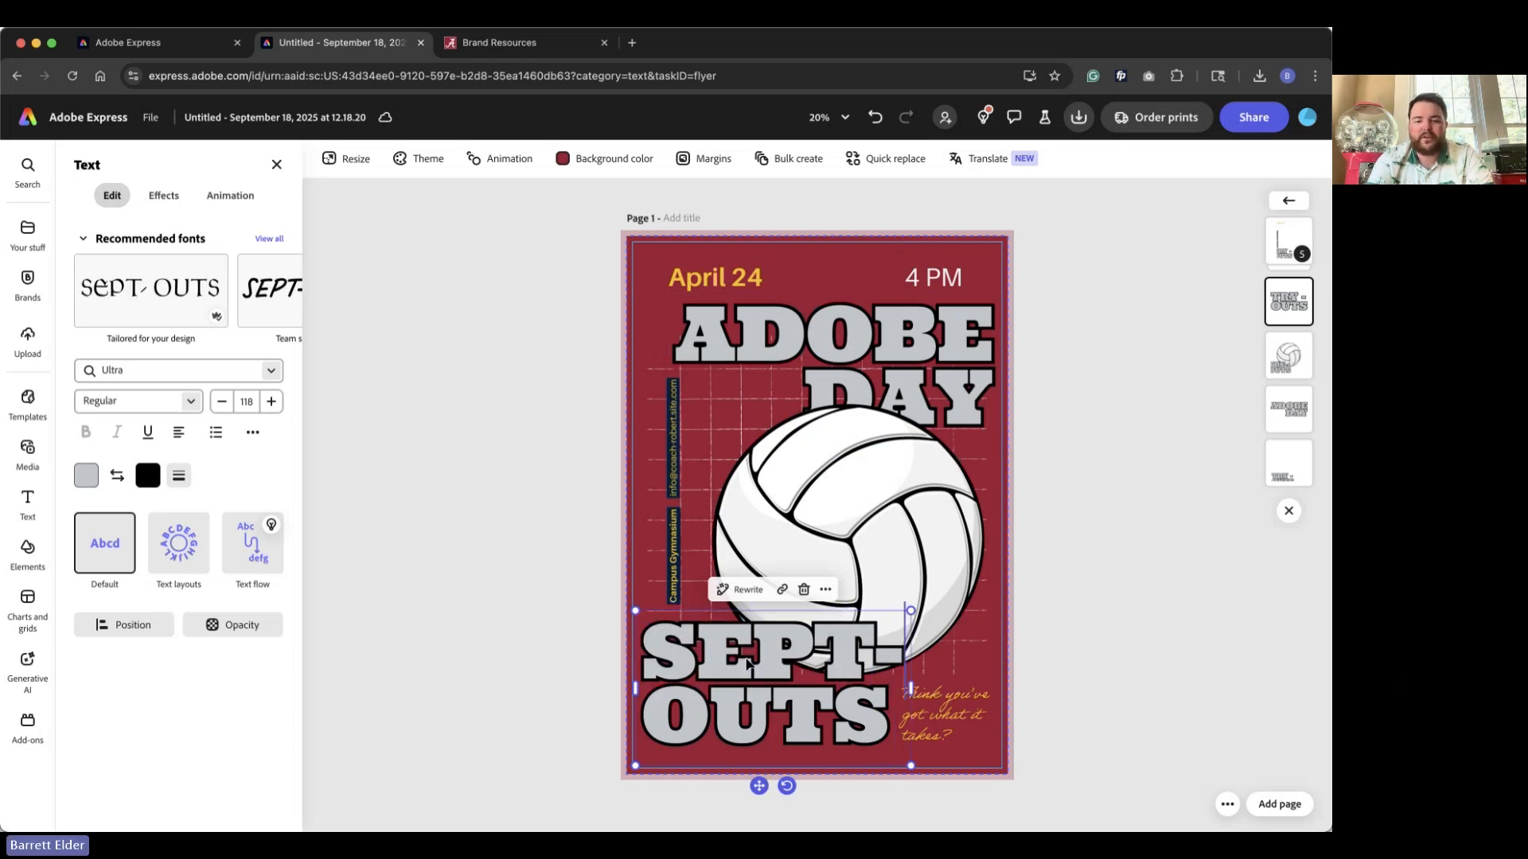
key("Delete")
double_click(716, 748)
type("2026")
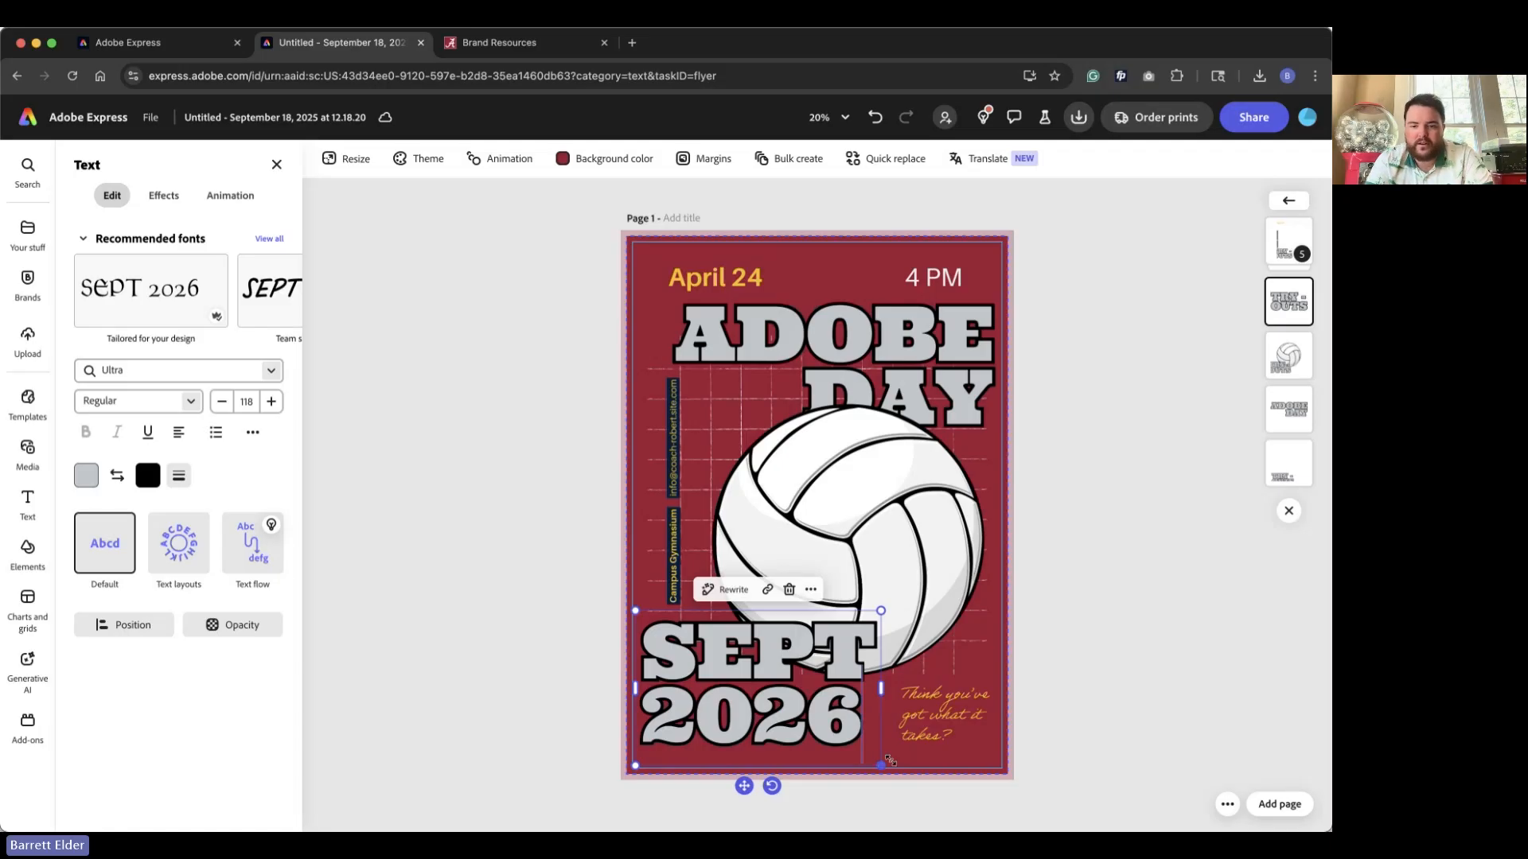
Reword the handwritten tagline beside the SEPT 2026 heading to "Think you can be creative?".
left_click(933, 722)
left_click(921, 730)
double_click(932, 713)
double_click(921, 701)
mouse_move(921, 701)
left_mouse_down()
mouse_move(957, 721)
mouse_move(904, 714)
mouse_move(903, 694)
mouse_move(947, 704)
left_mouse_up()
left_click(957, 721)
key("BackSpace")
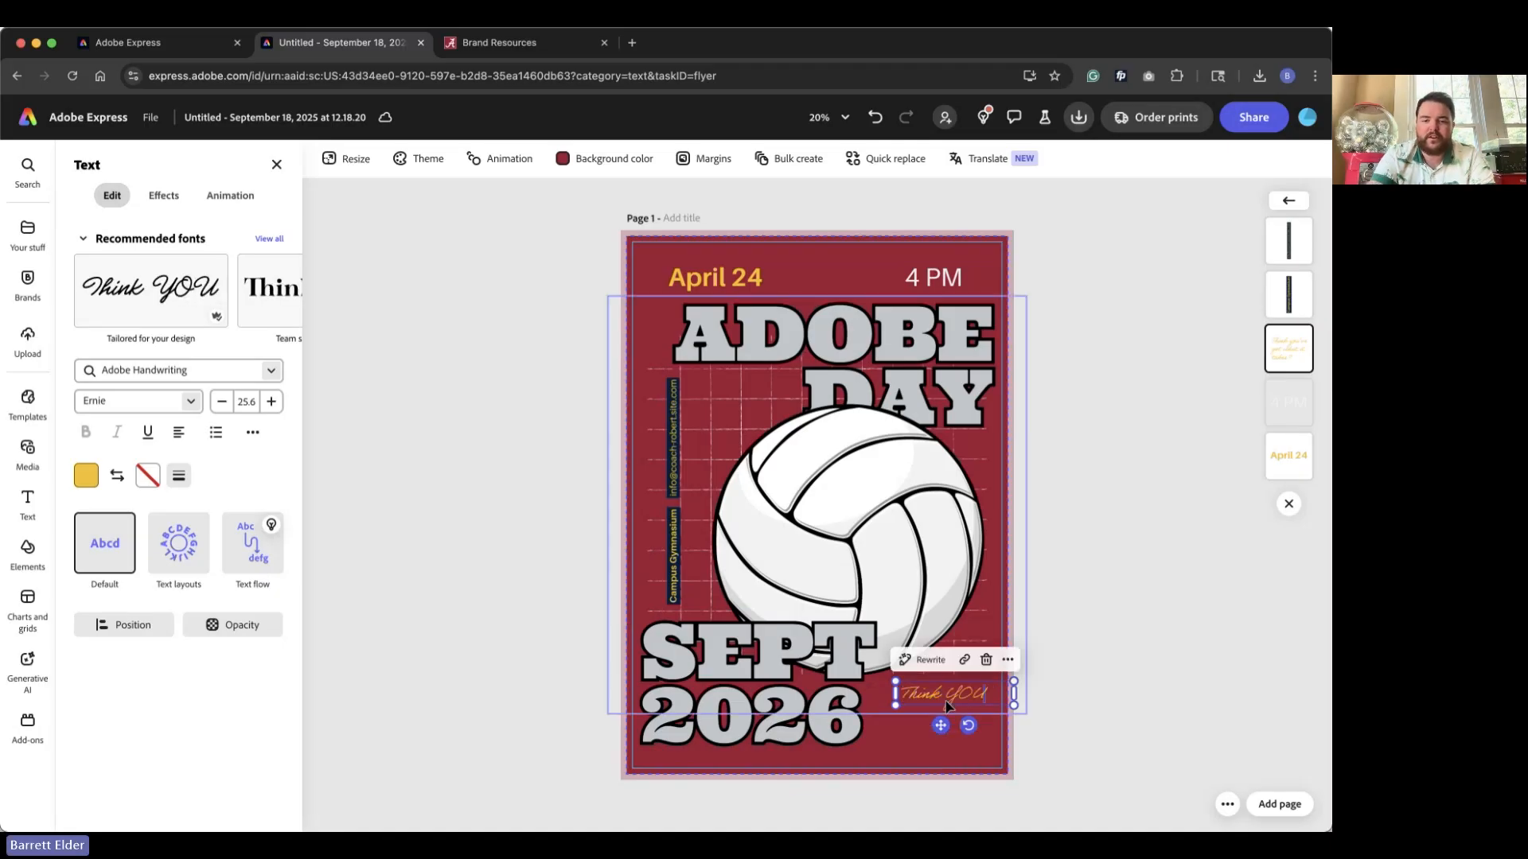
type("you c")
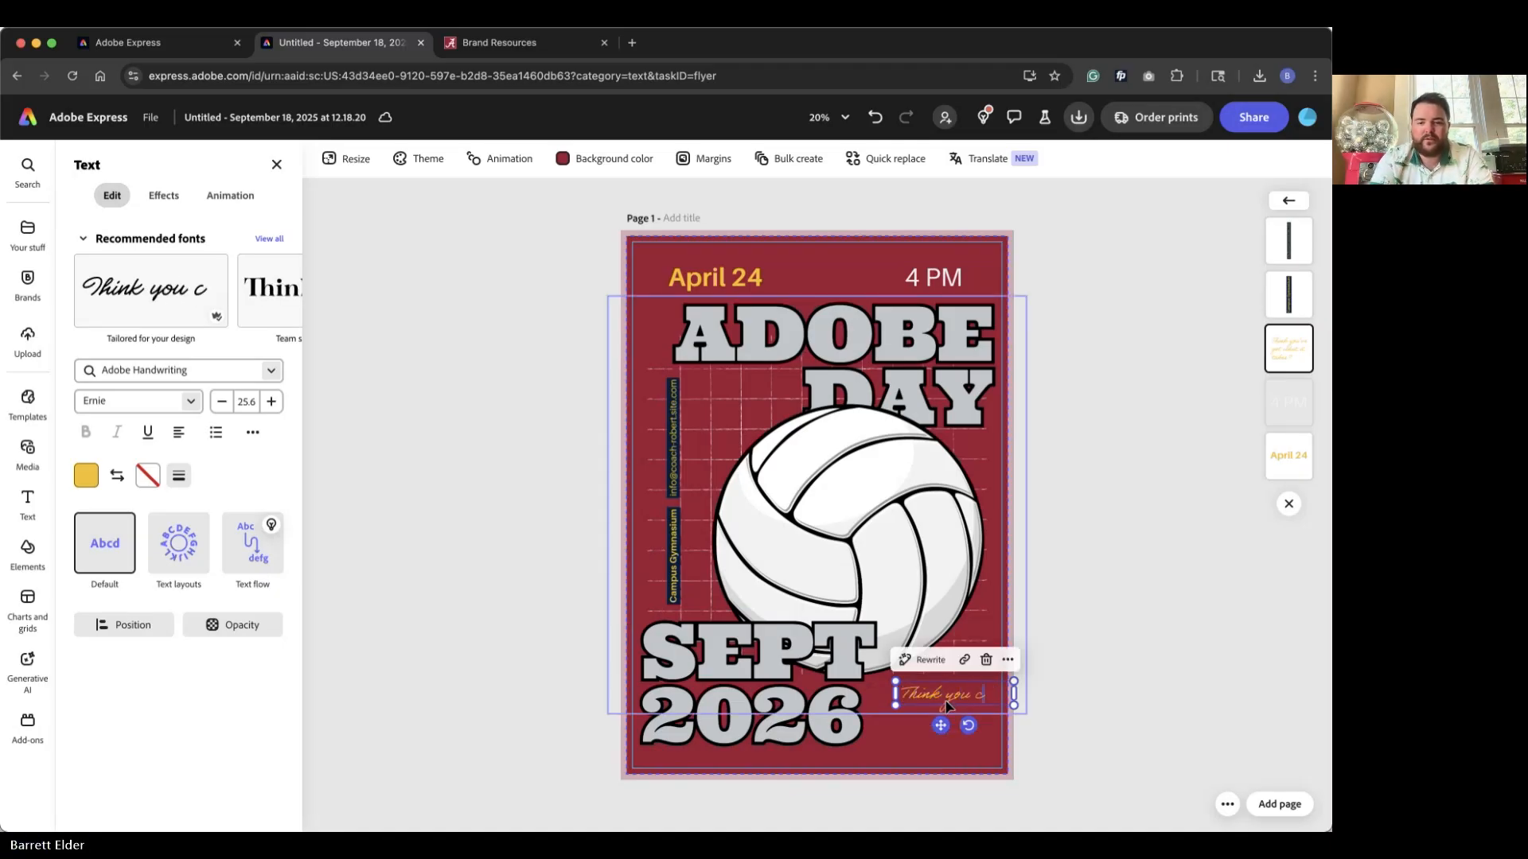
type("an be creative?")
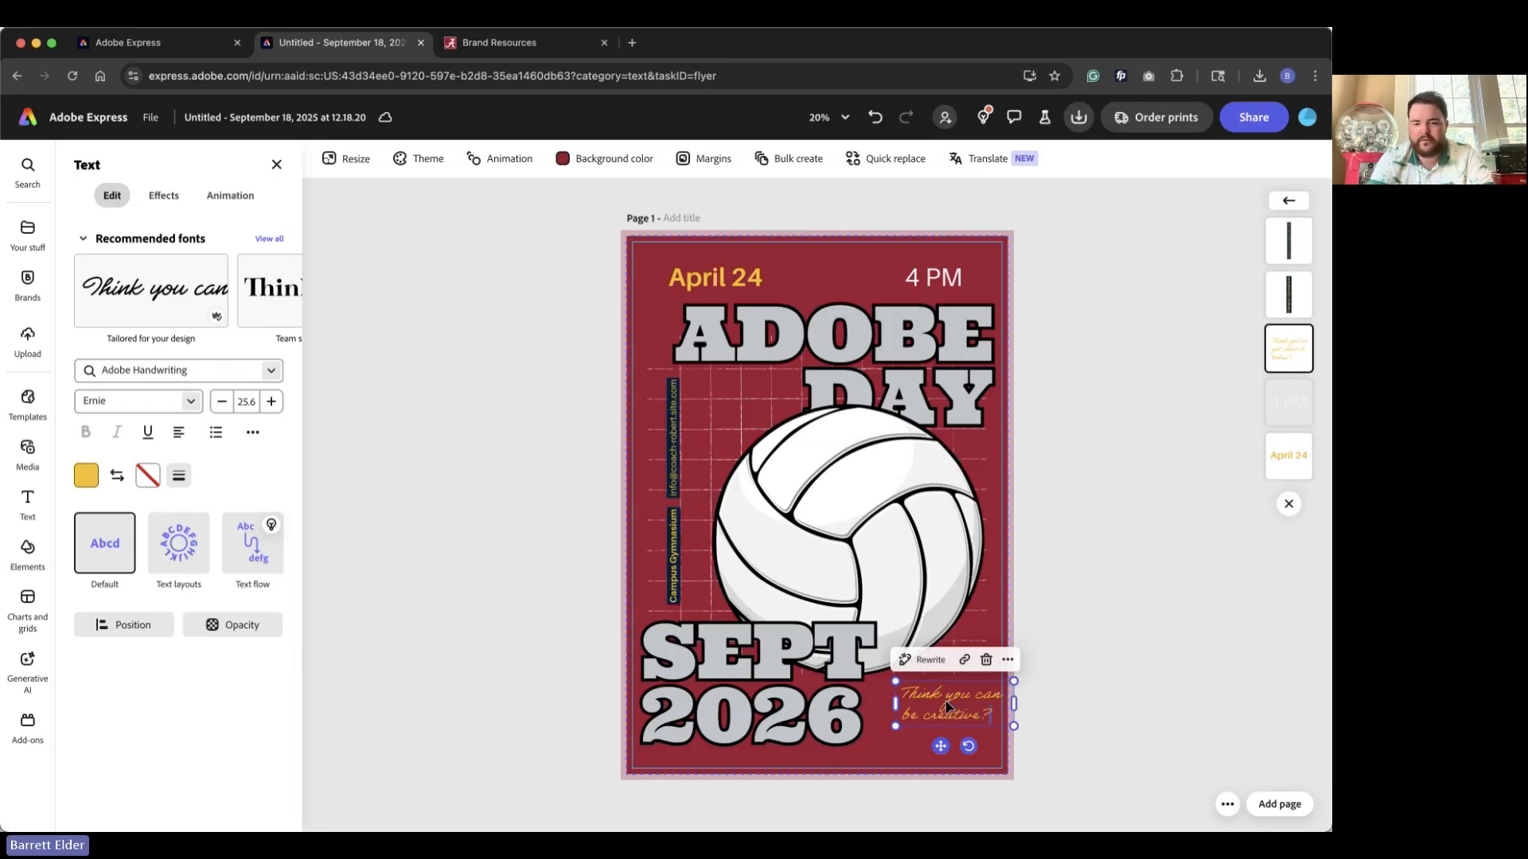
Fill the handwritten tagline with the white swatch from the UA Brand palette.
left_click(79, 479)
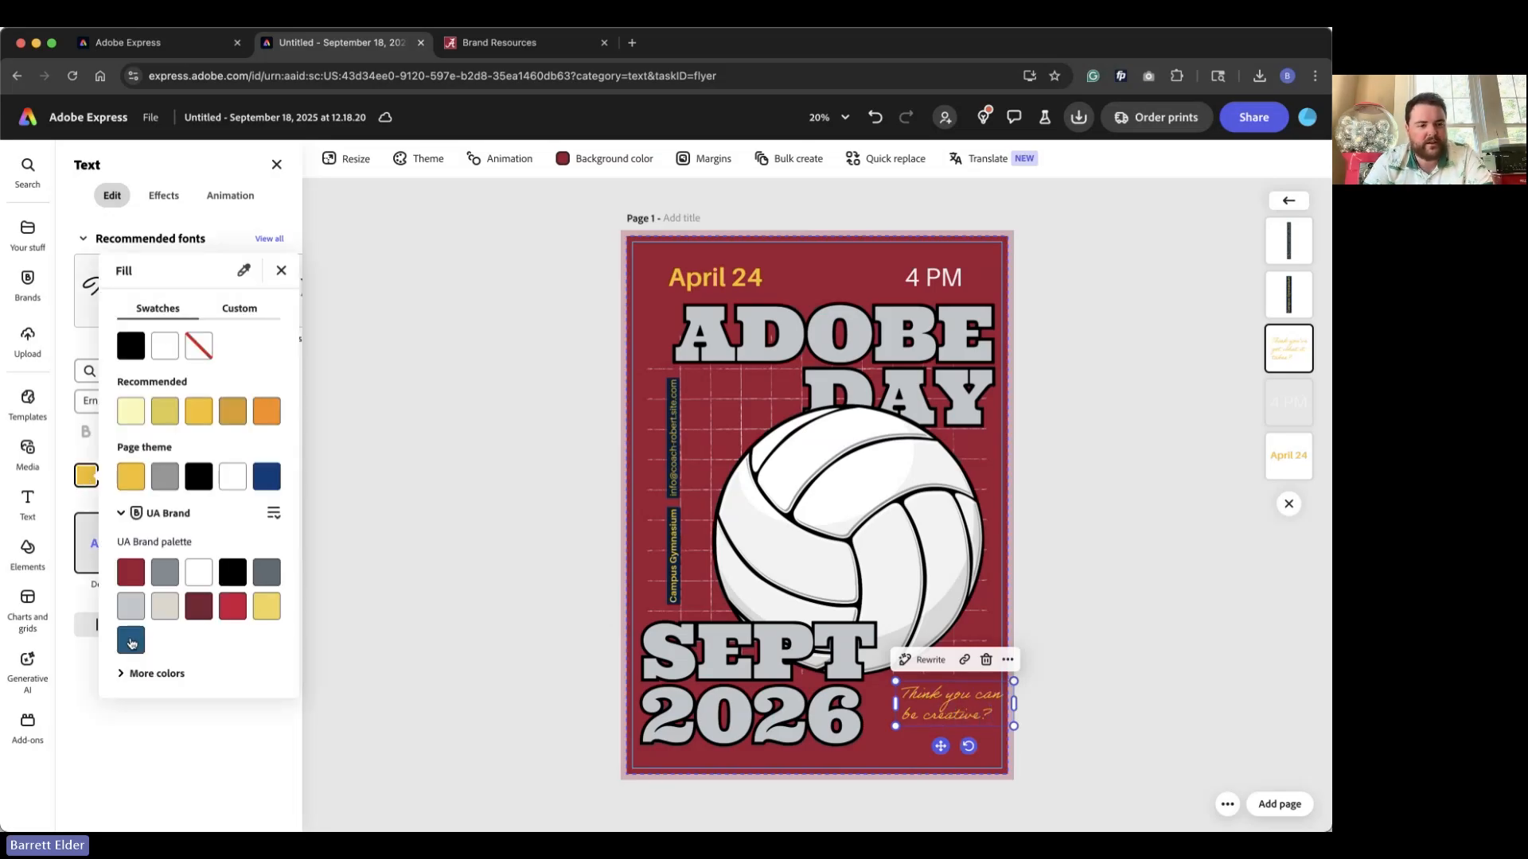
left_click(199, 572)
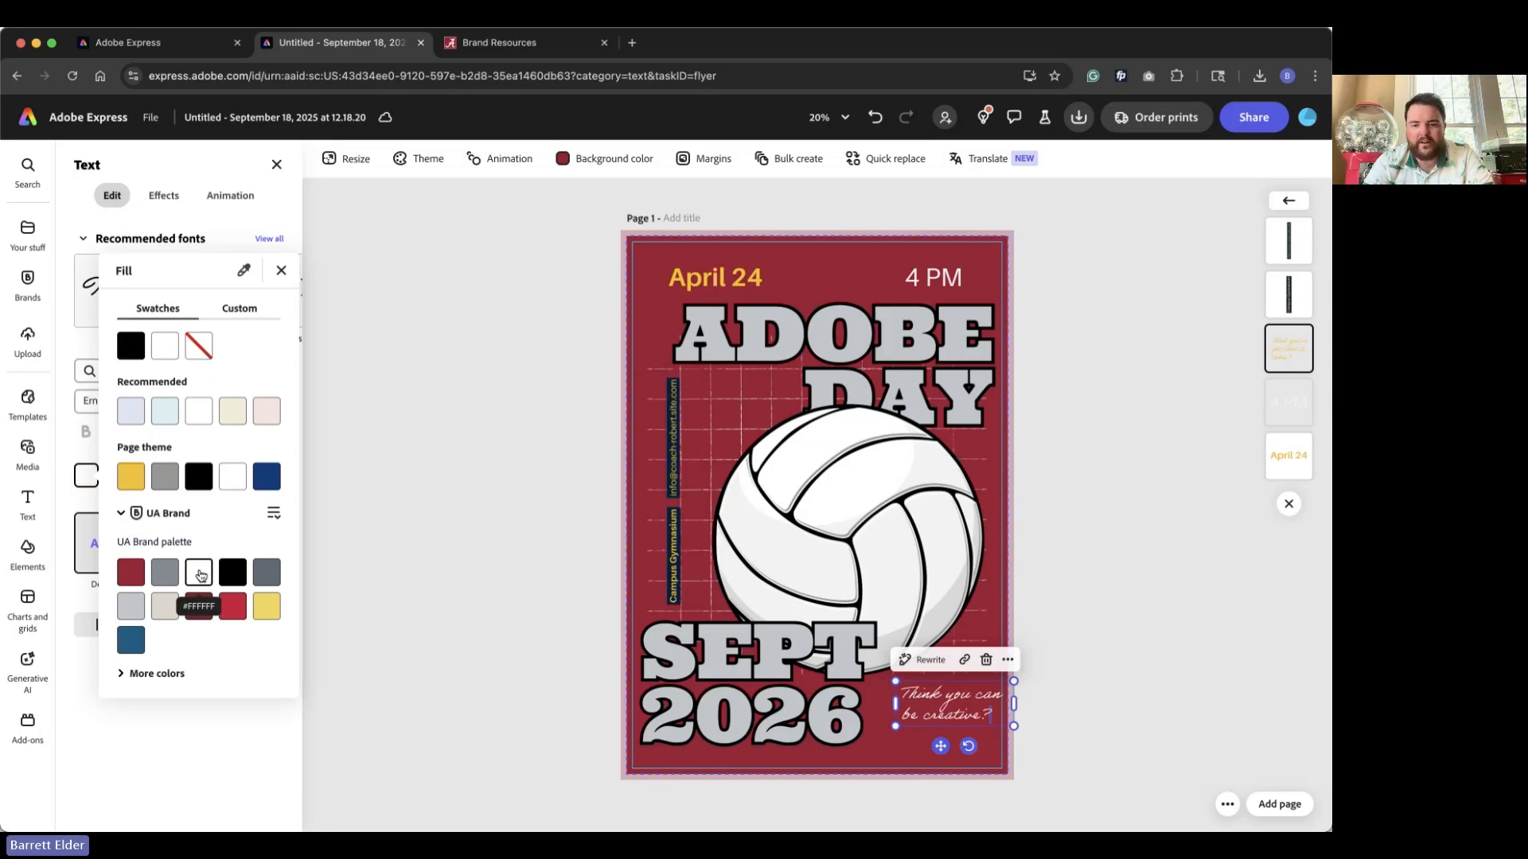
left_click(852, 518)
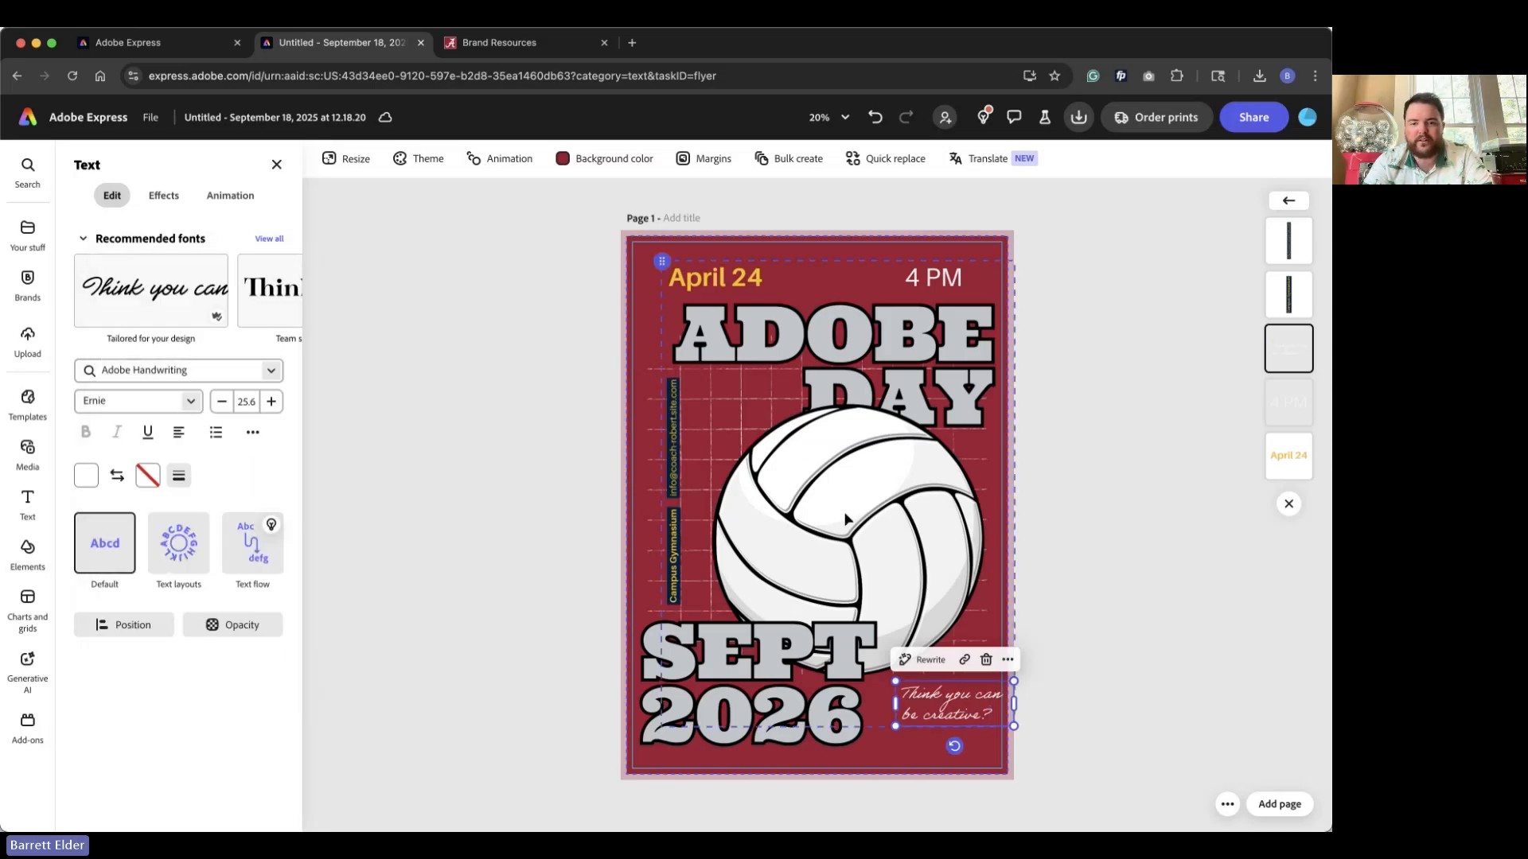
Replace the volleyball image with the elephant mascot picture uploaded from the device.
left_click(848, 539)
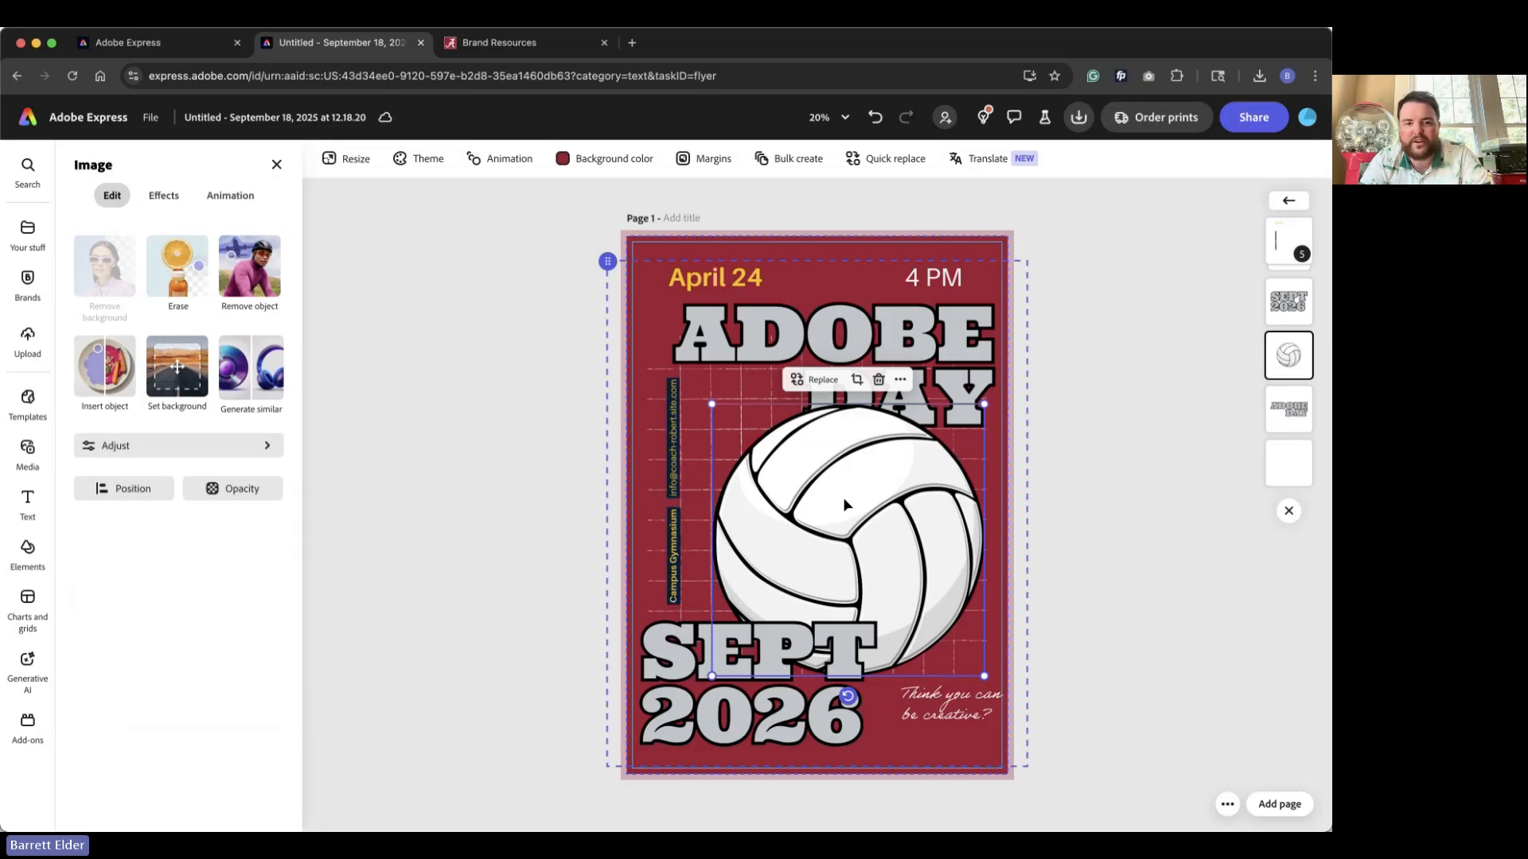
left_click(817, 380)
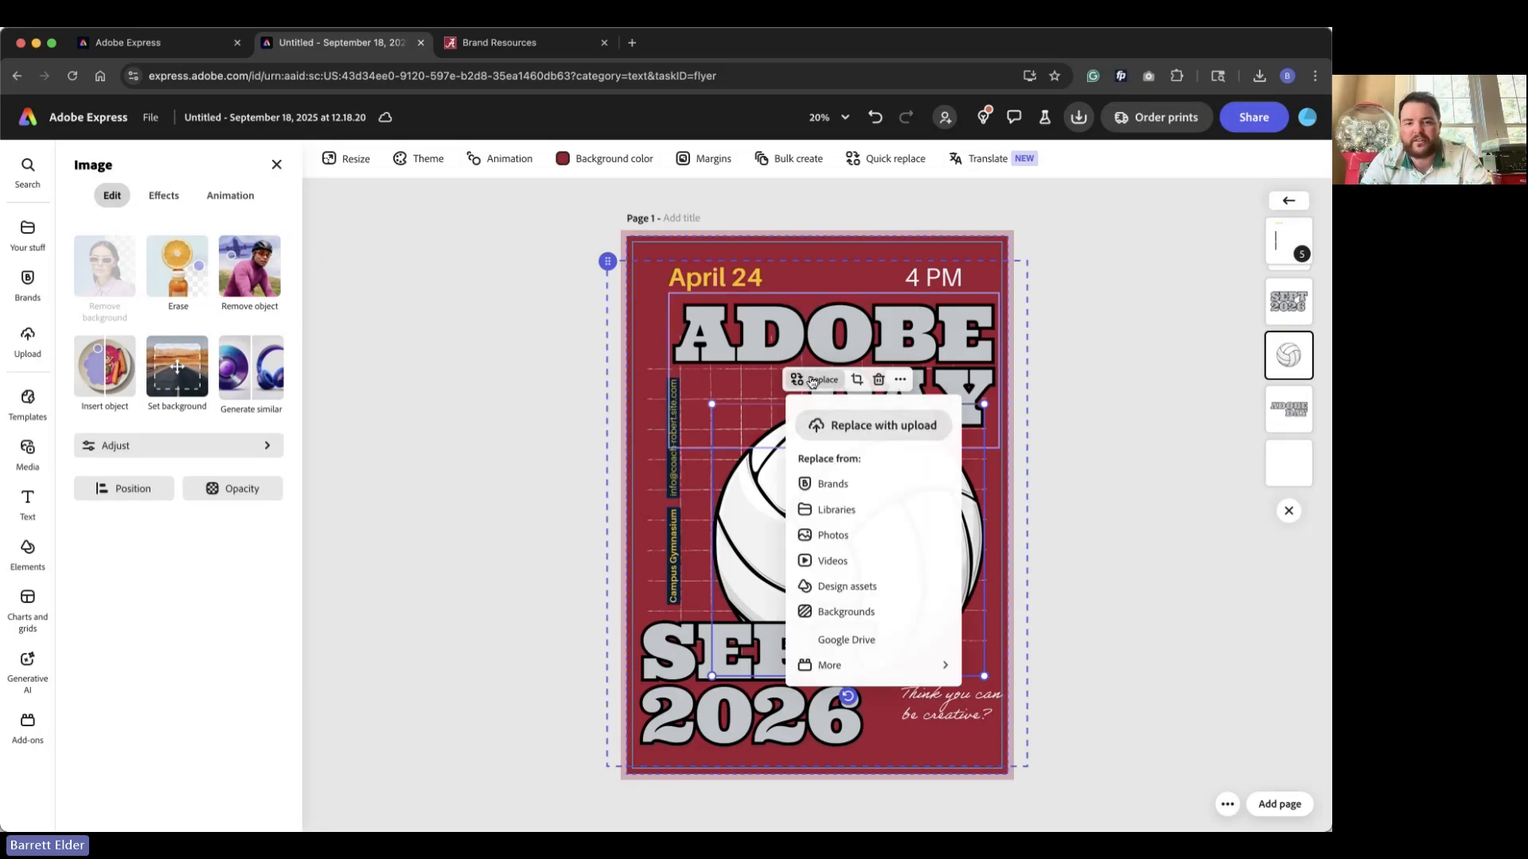
left_click(883, 426)
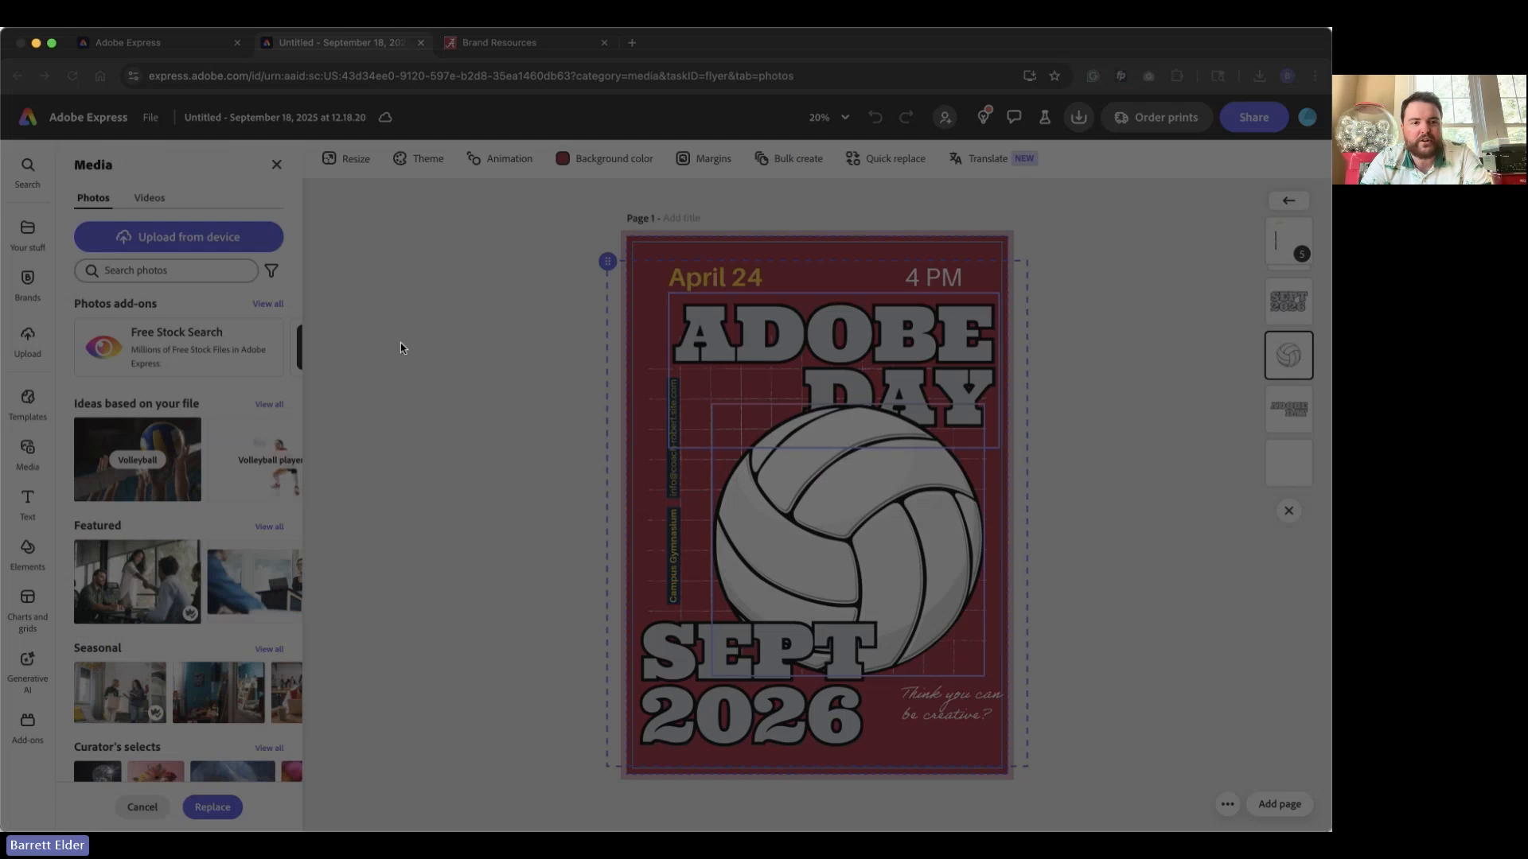
double_click(512, 372)
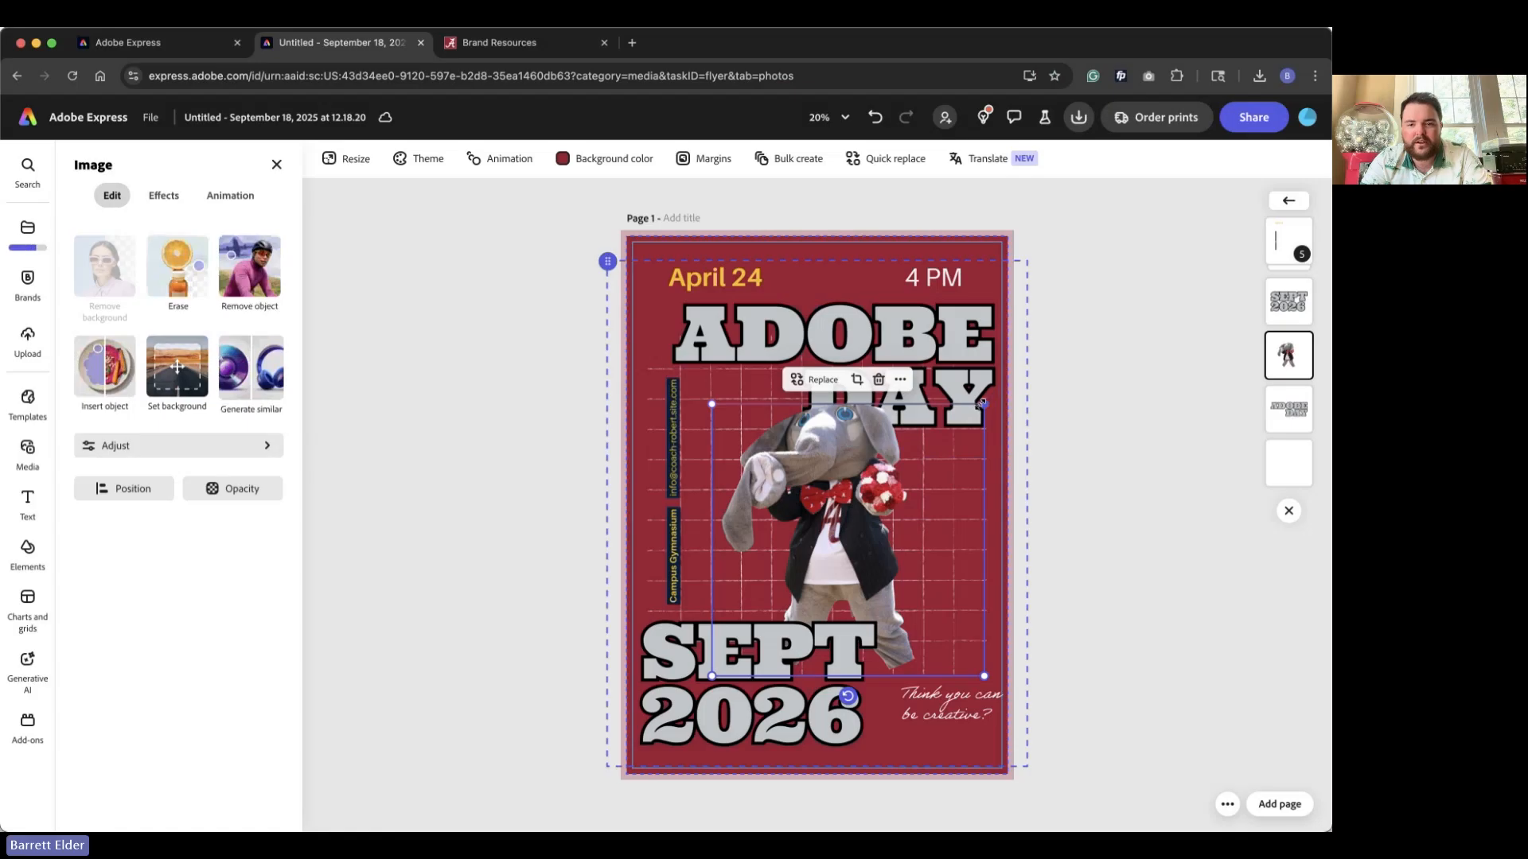
Expand the crop of the mascot image so its head and feet are fully inside the frame.
left_click(857, 379)
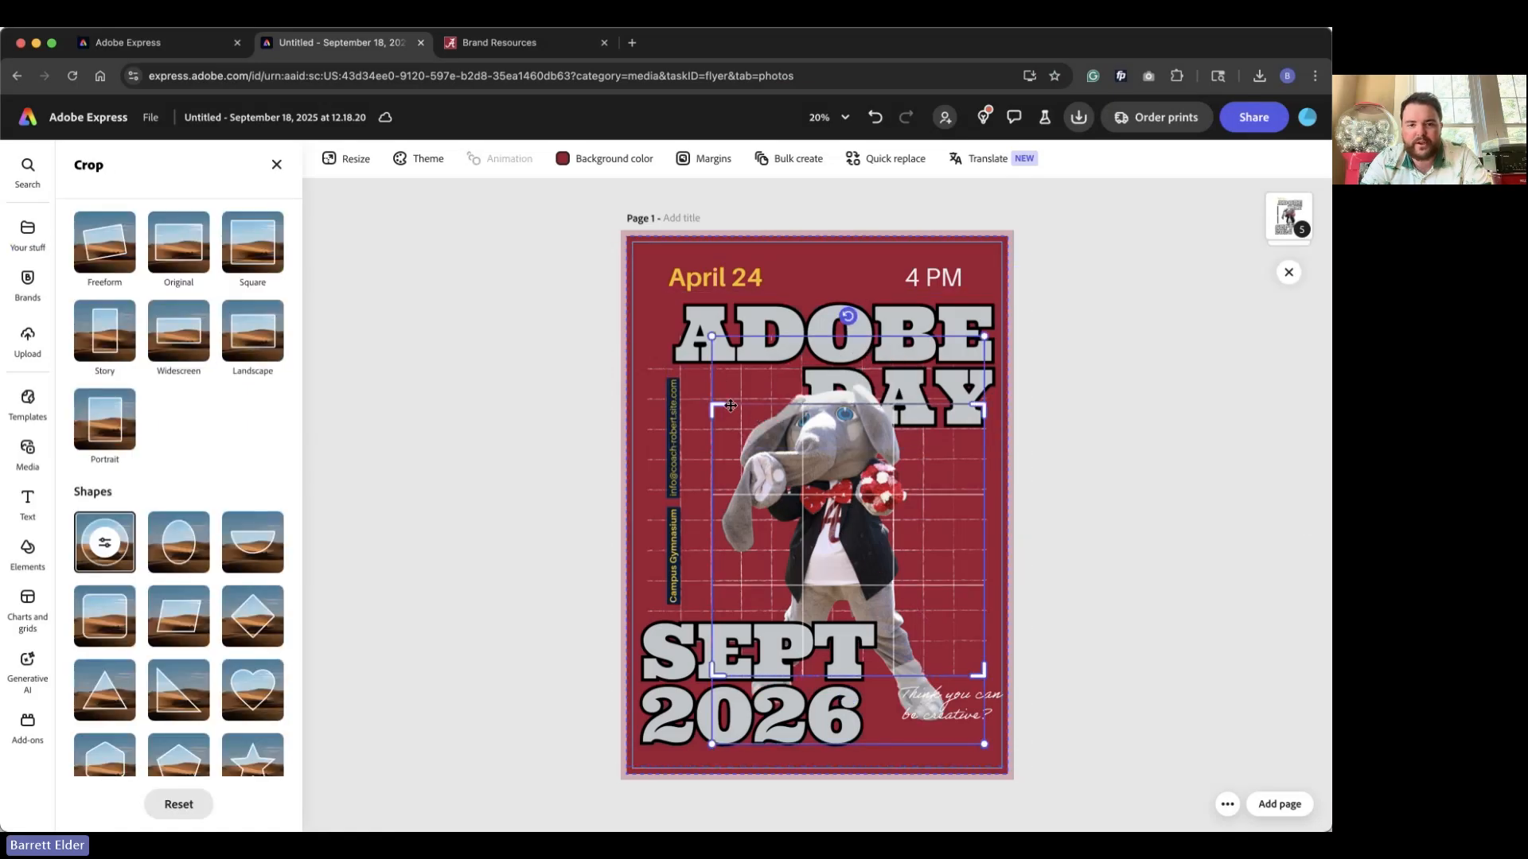
left_click_drag(714, 410, 647, 372)
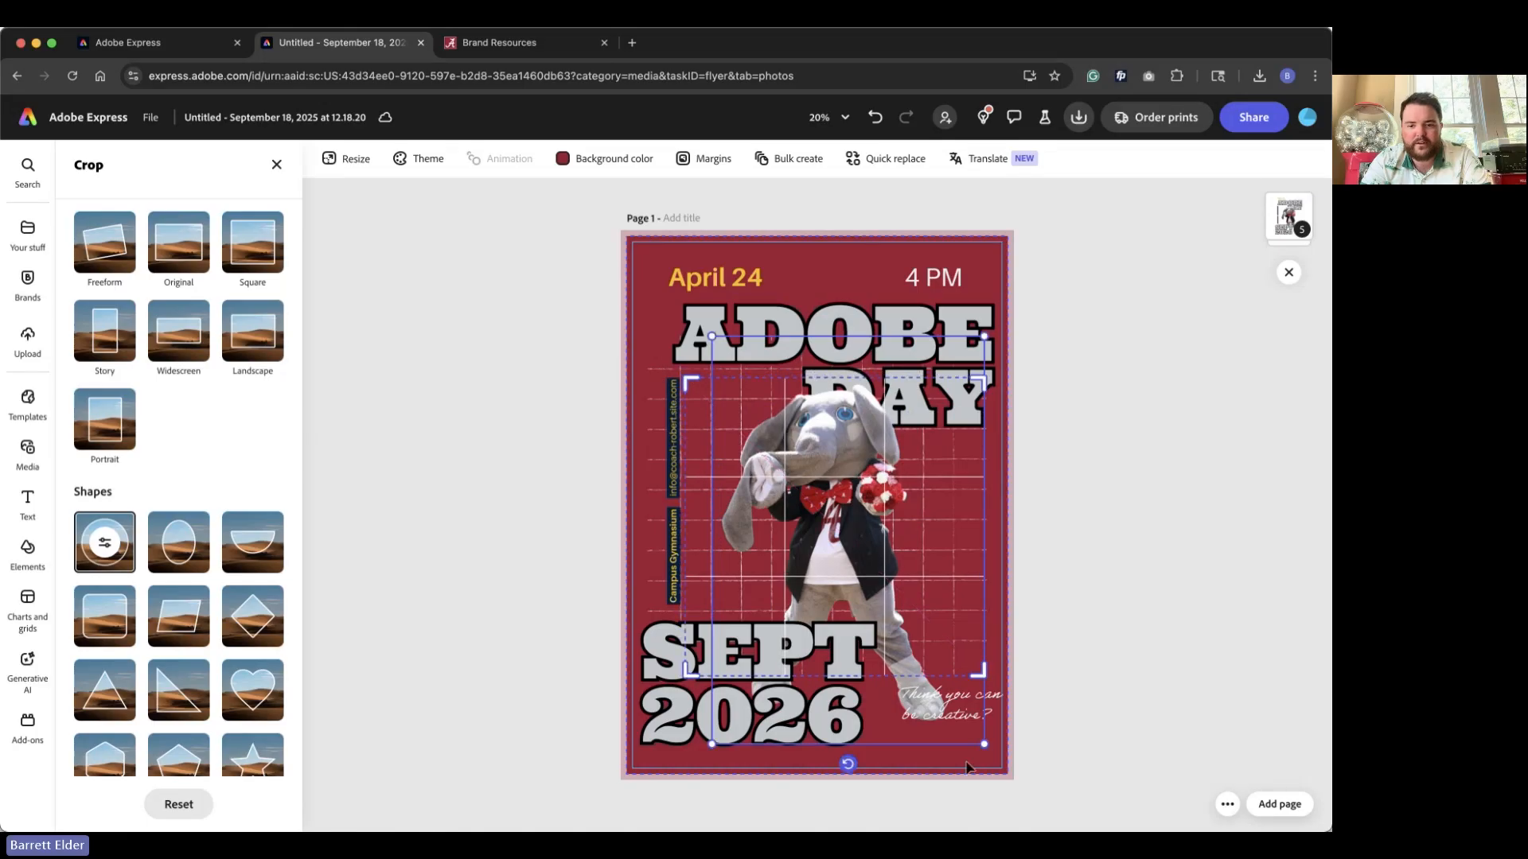
left_click_drag(978, 673, 1030, 746)
left_click(1030, 745)
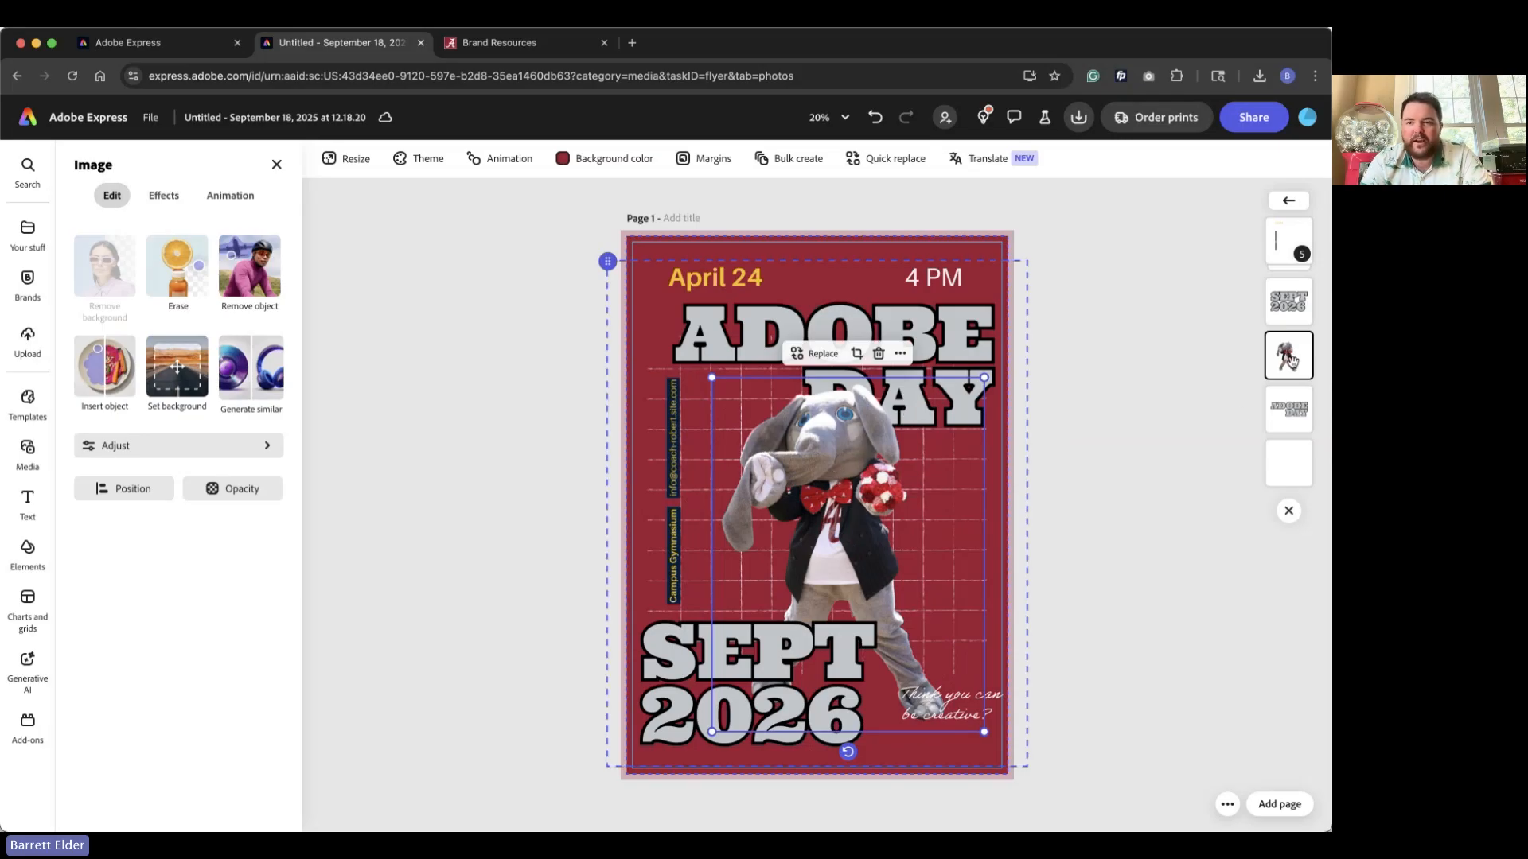
Reorder the mascot layer to sit behind the ADOBE DAY heading and shift the mascot slightly down.
left_click_drag(1286, 358, 1283, 419)
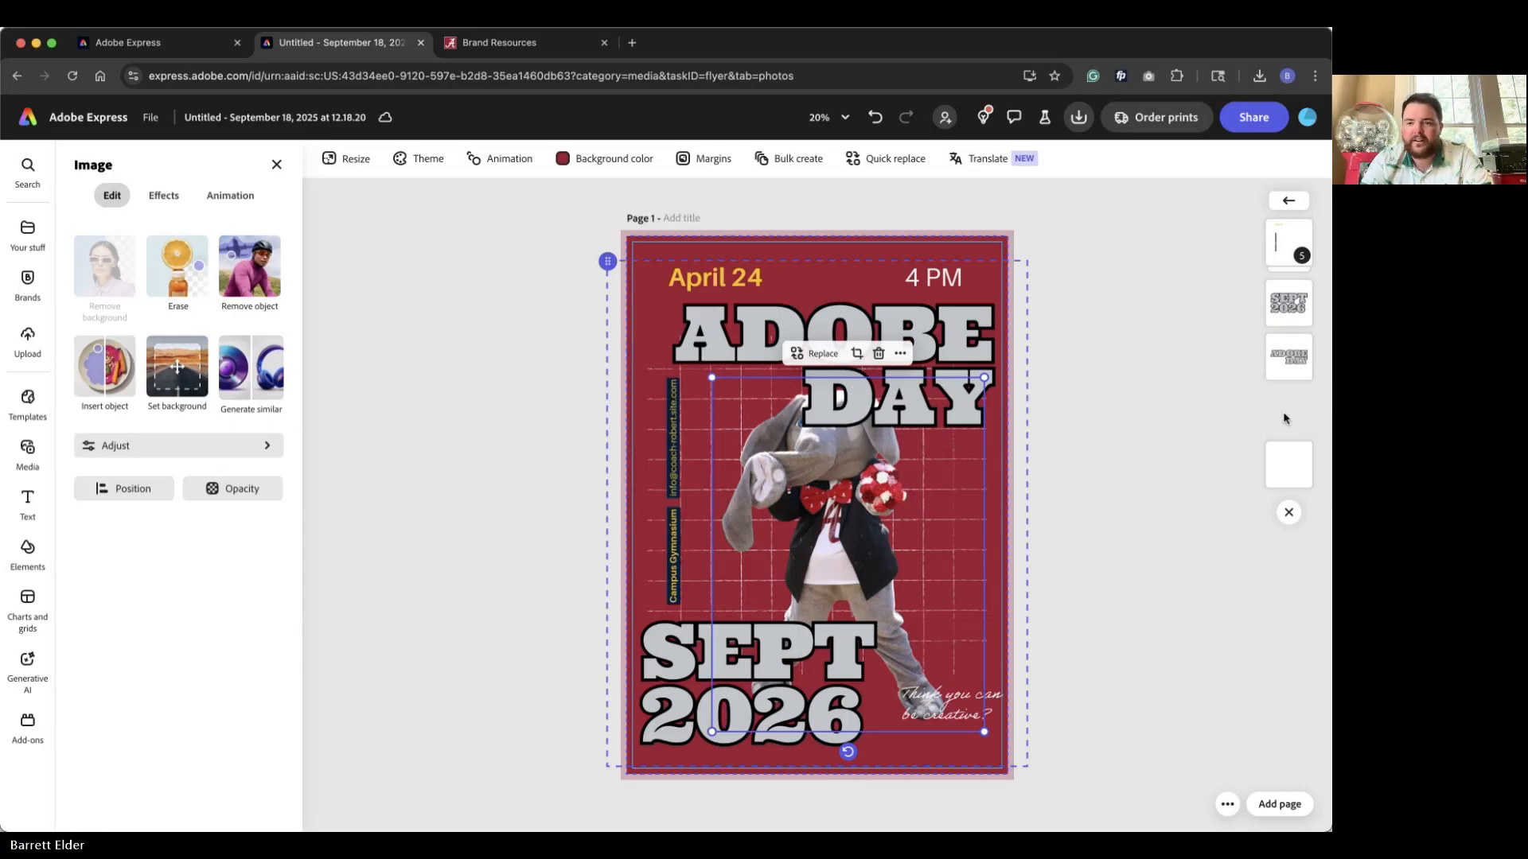
left_click_drag(836, 484, 836, 506)
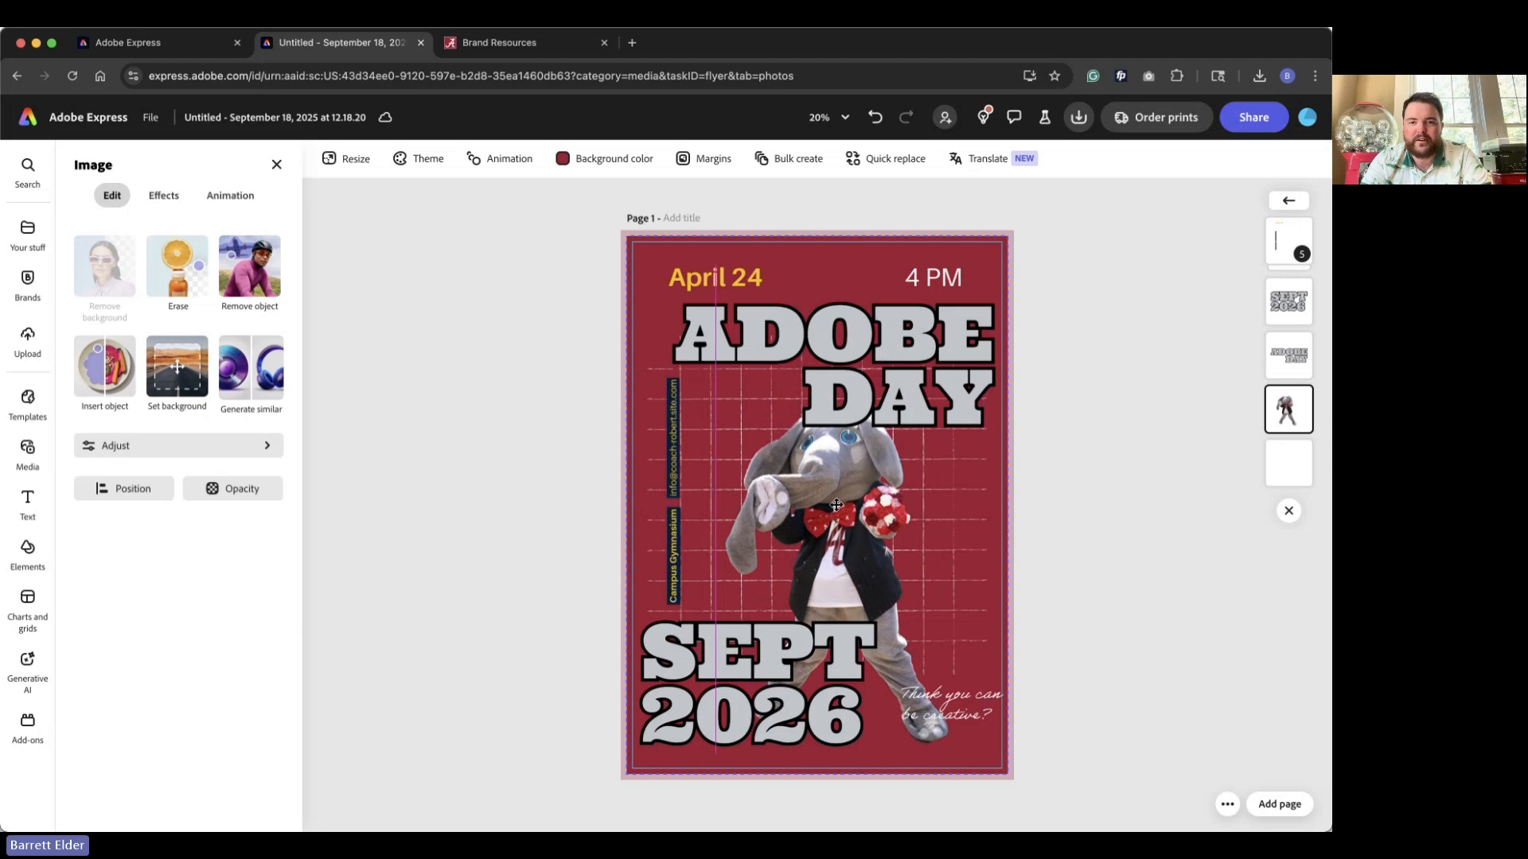
Replace the April 24 date text with "Sept. 18".
double_click(705, 273)
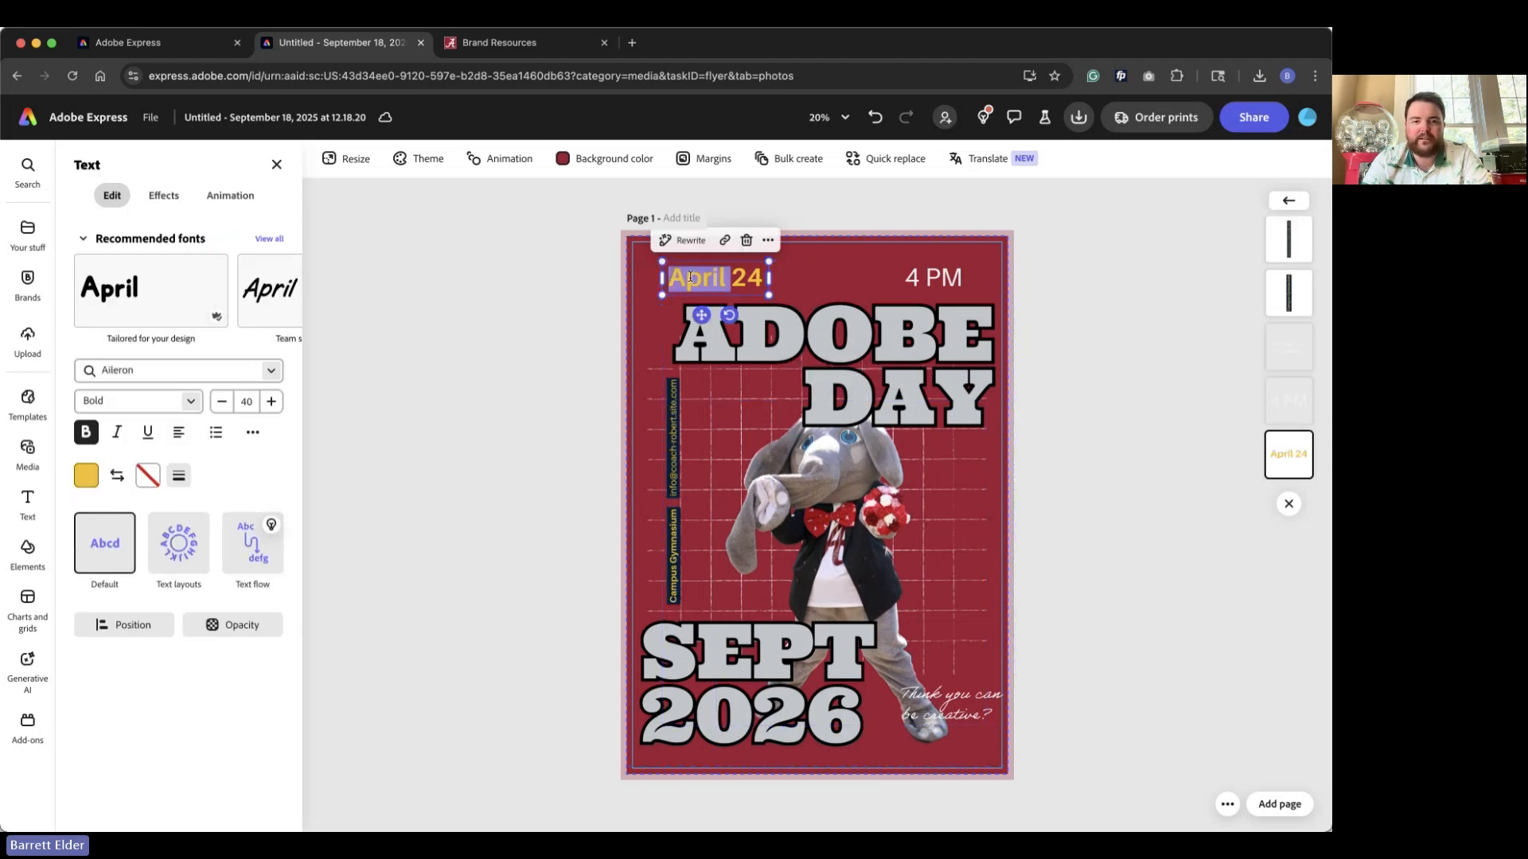
left_click_drag(705, 274, 752, 279)
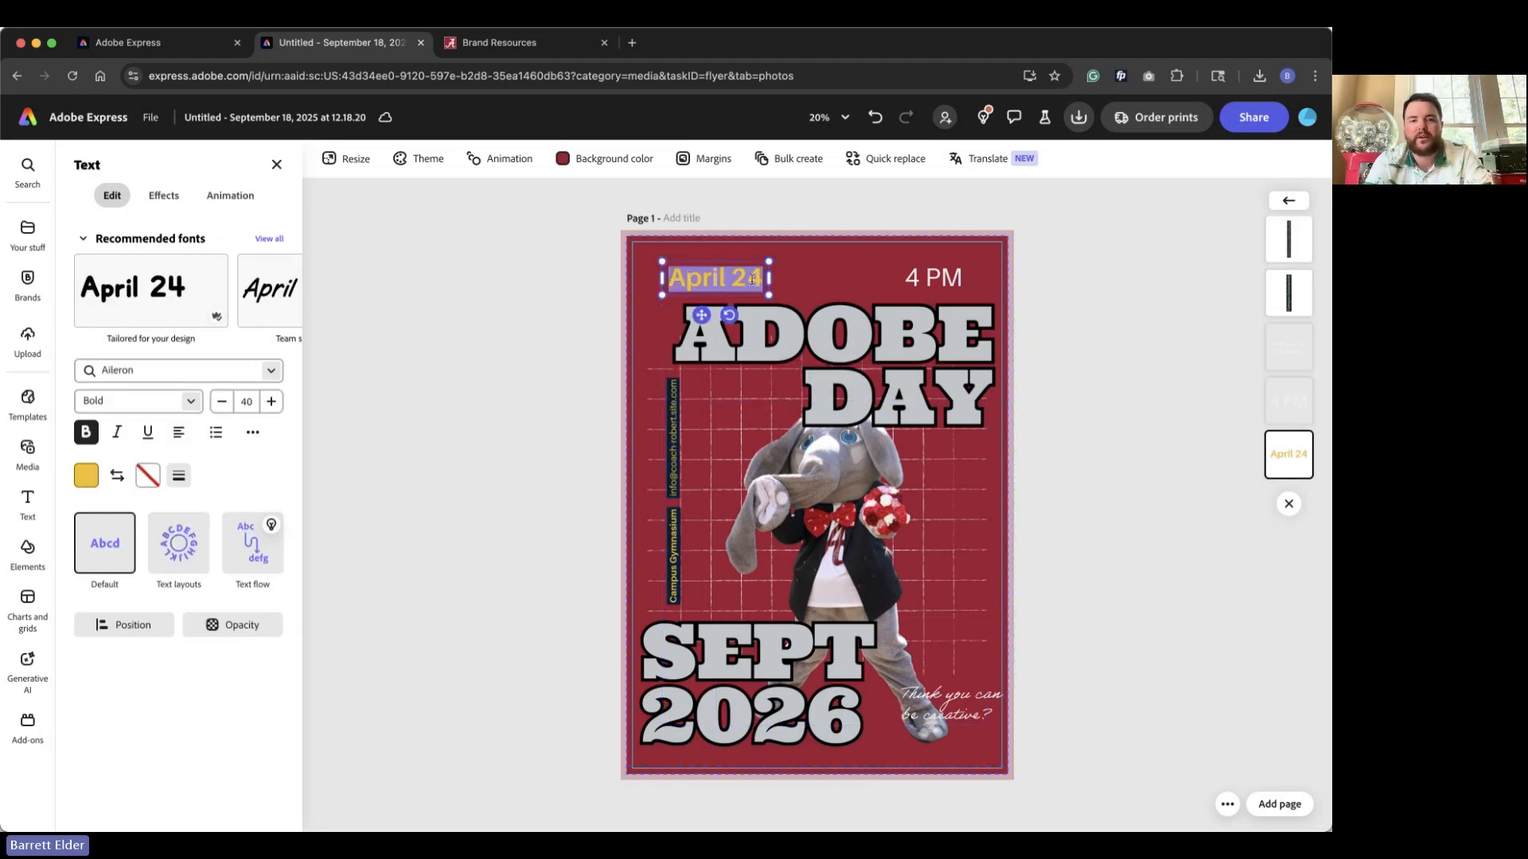
type("Septem")
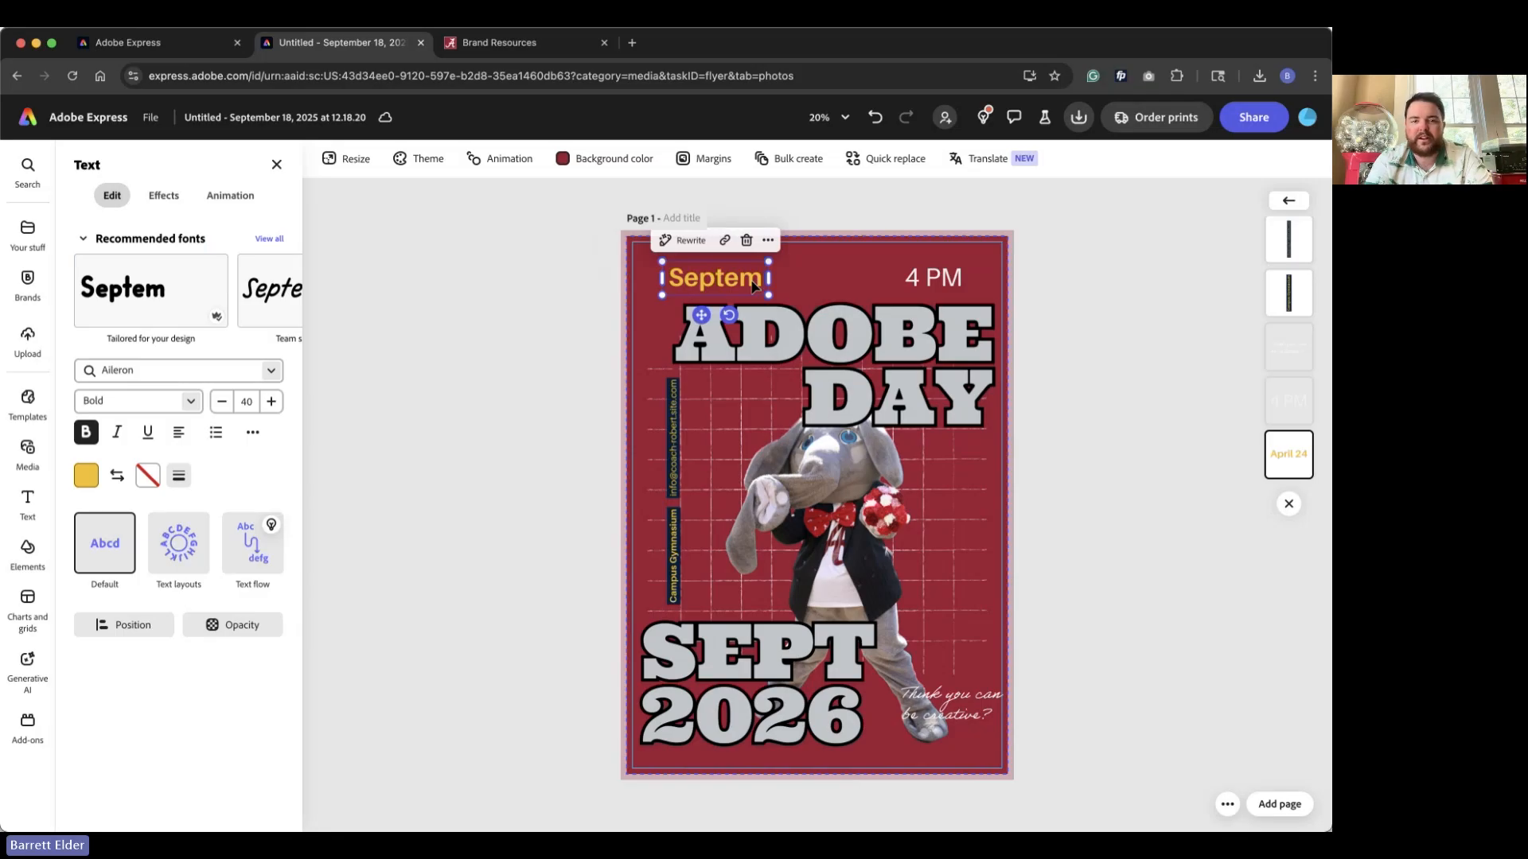
key("BackSpace")
key("BackSpace")
type(". 18")
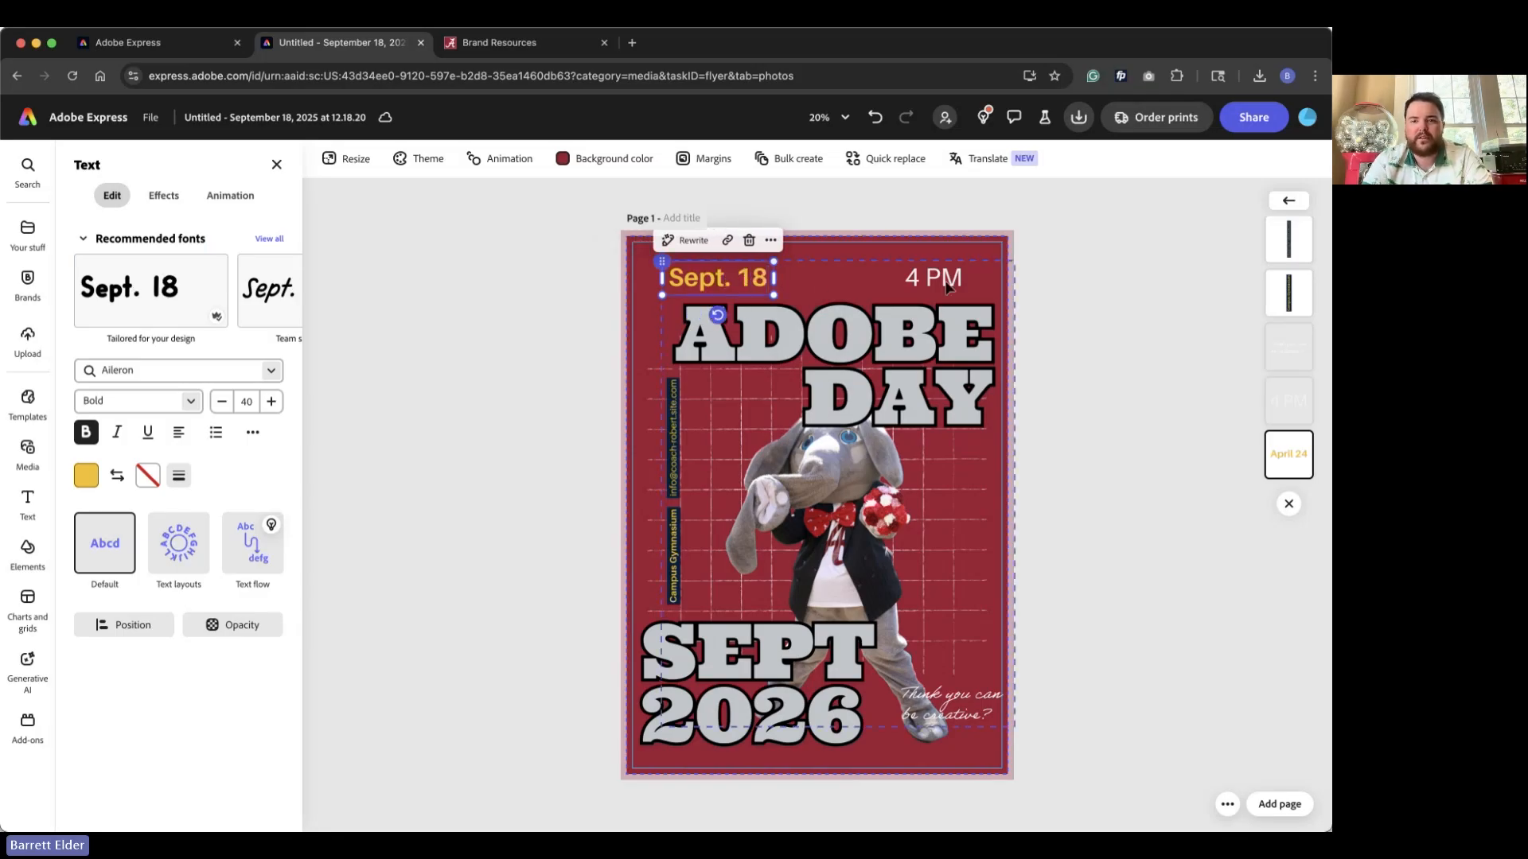
Replace the 4 PM time text with "All Day".
left_click(919, 278)
double_click(919, 280)
type("All Day")
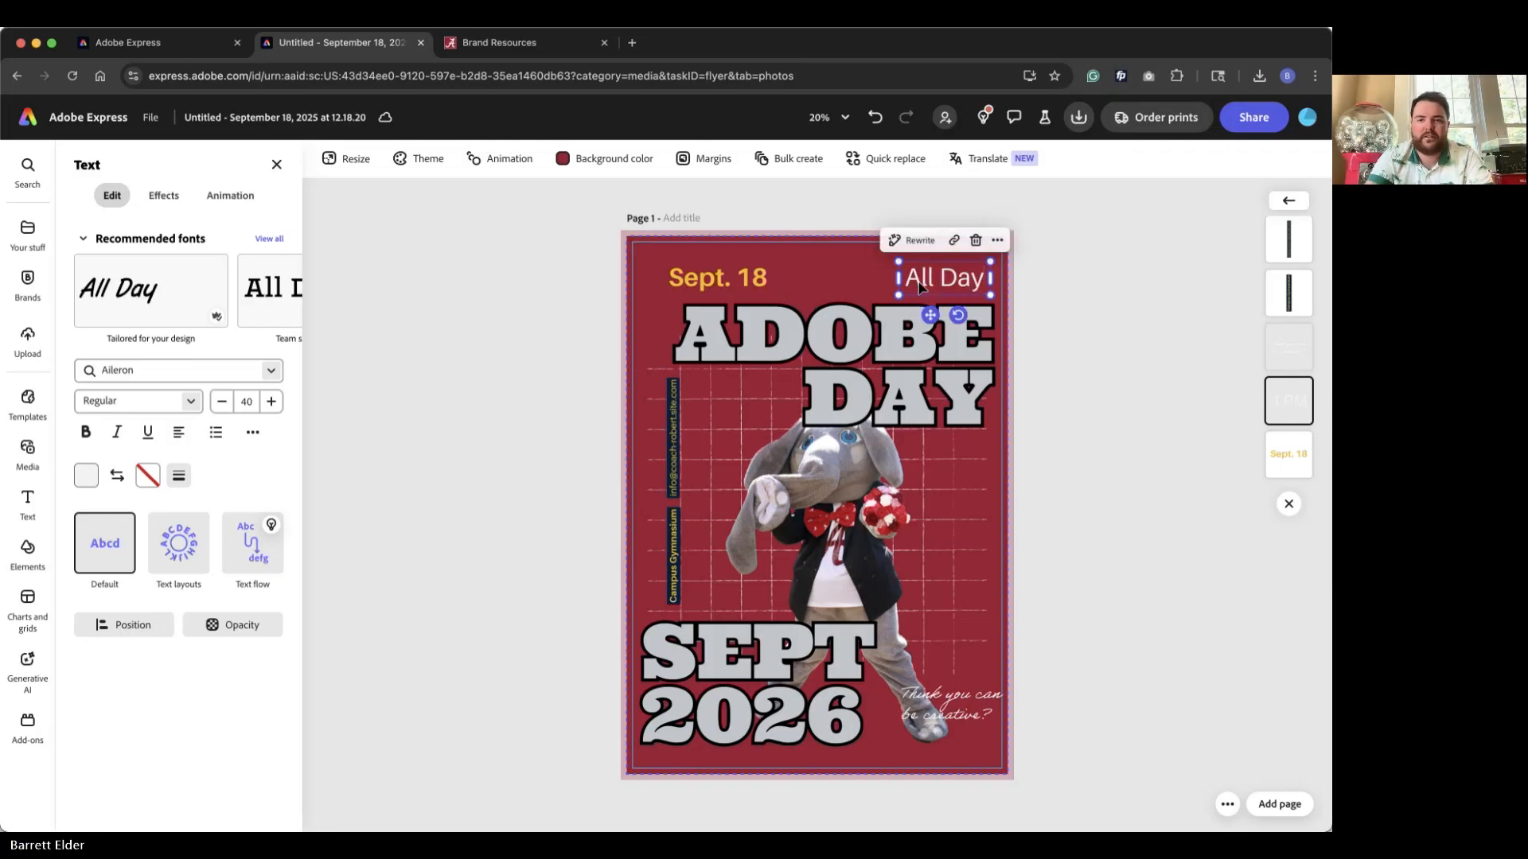
Fill the Sept. 18 date text with the yellow swatch from the UA Brand palette.
left_click(745, 286)
left_click(86, 475)
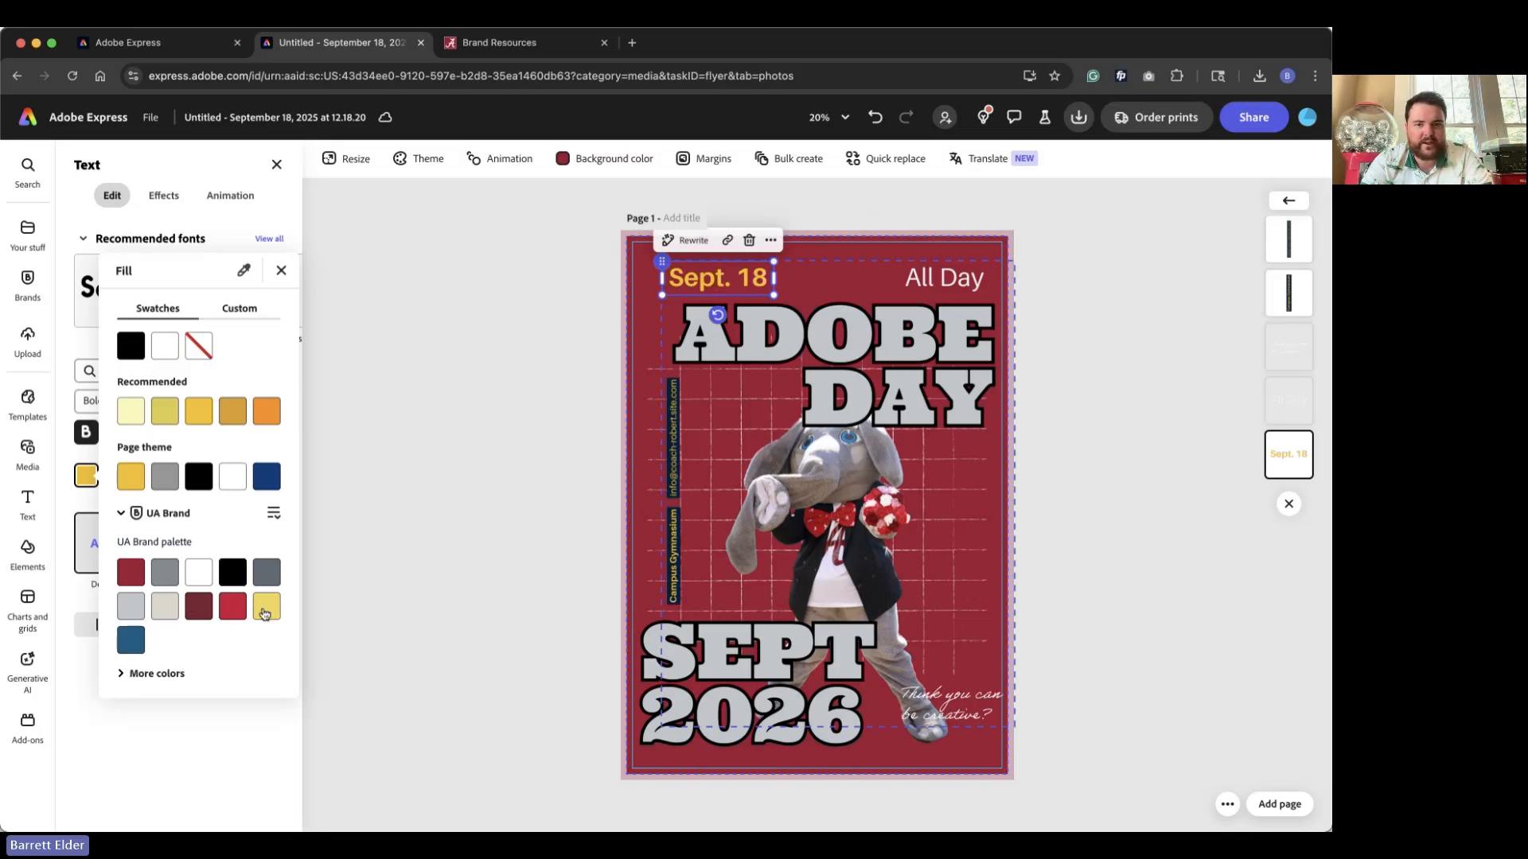
left_click(265, 613)
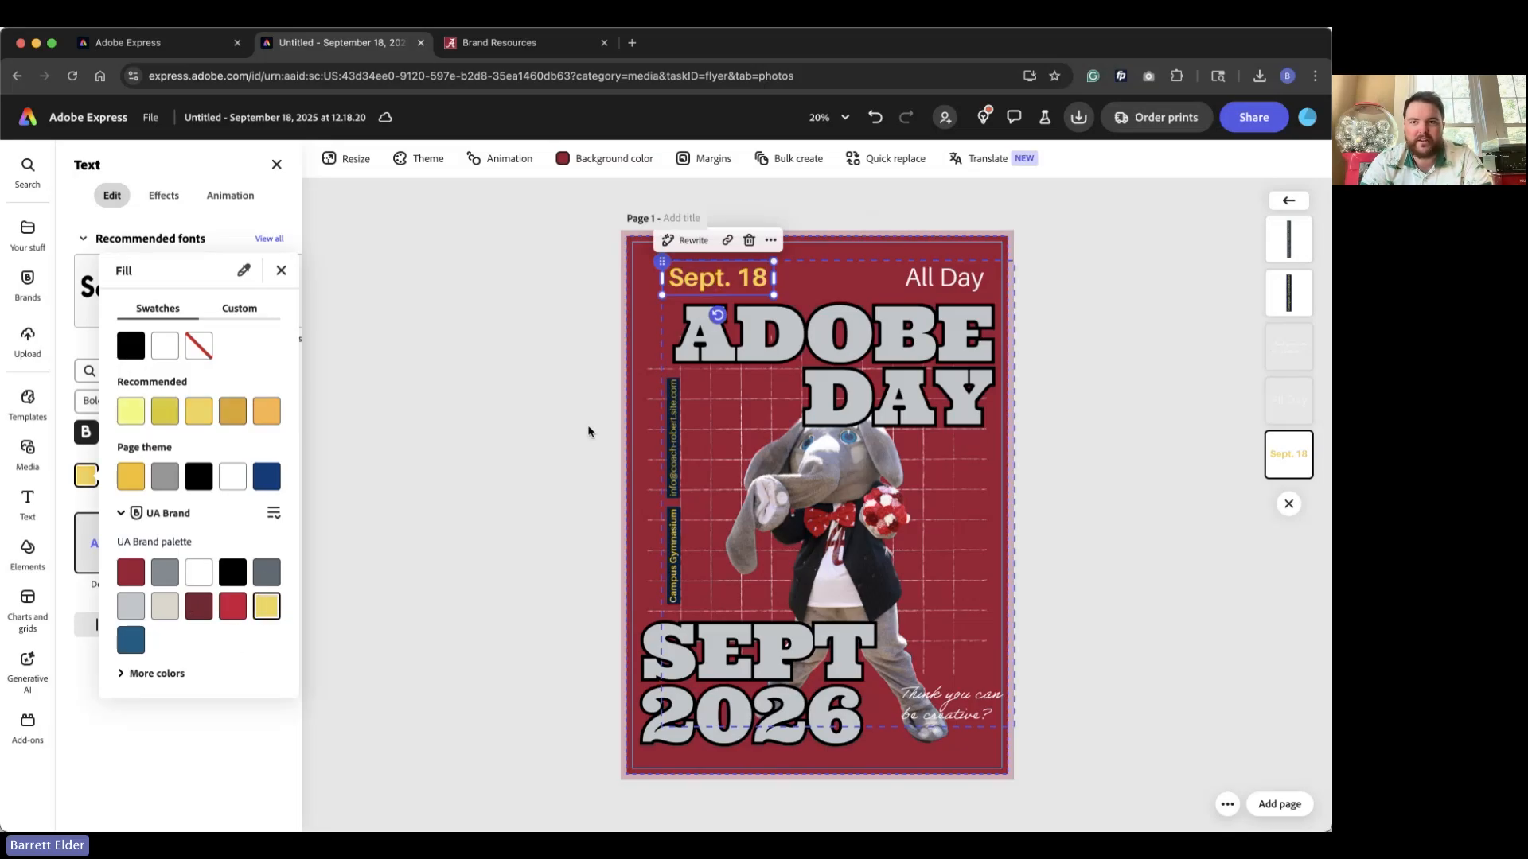
Delete the vertical contact e-mail and Campus Gymnasium text labels along the poster's left side.
left_click(679, 471)
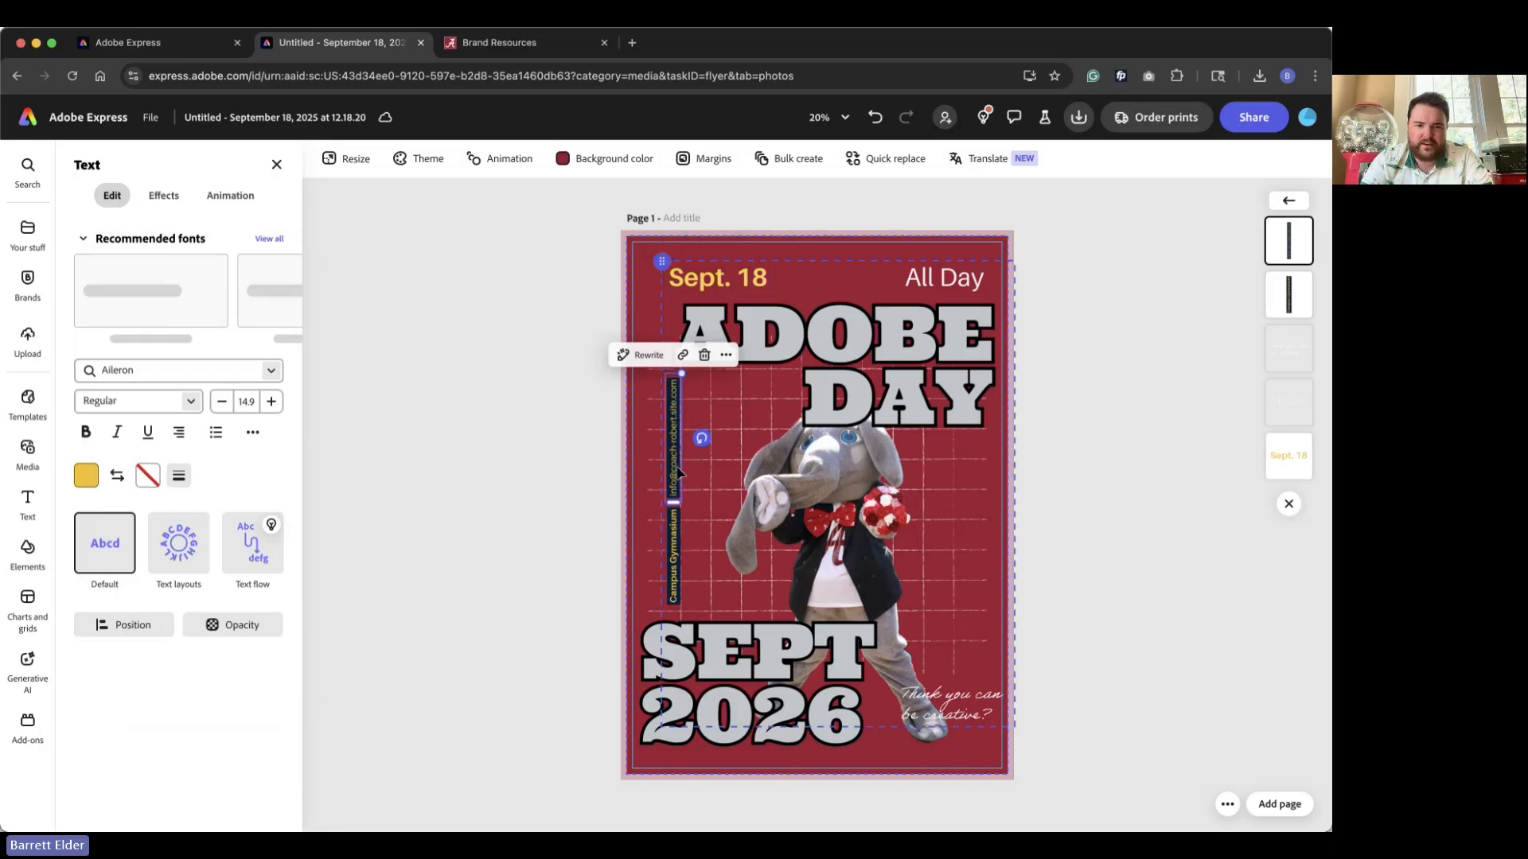
key("Delete")
left_click(674, 543)
key("Delete")
Move the mascot to the poster's left side and enlarge it down to the poster's bottom edge.
left_click_drag(860, 544, 776, 511)
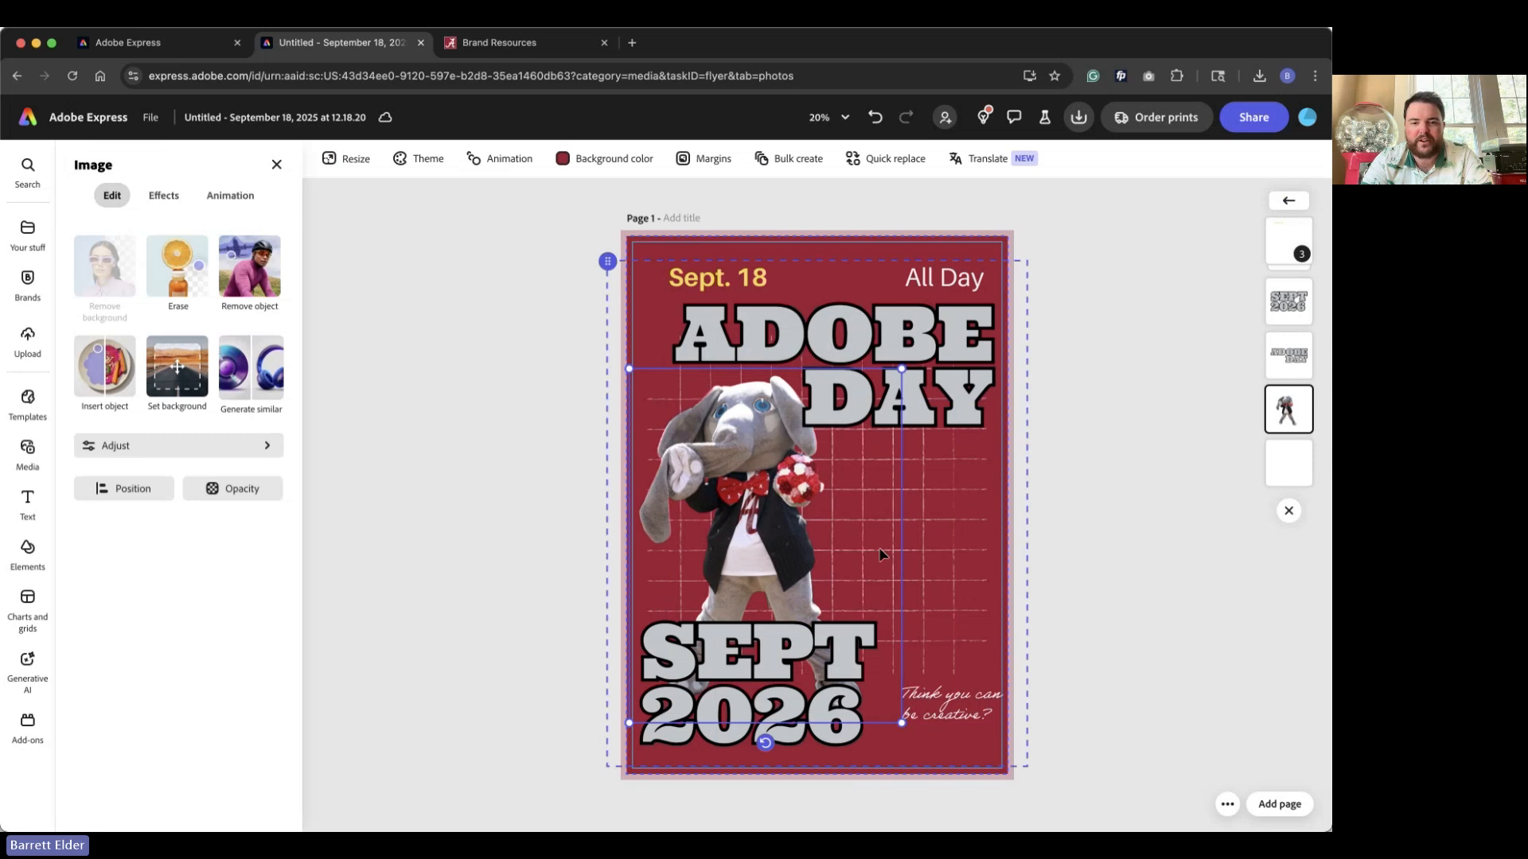
left_click_drag(901, 722, 976, 746)
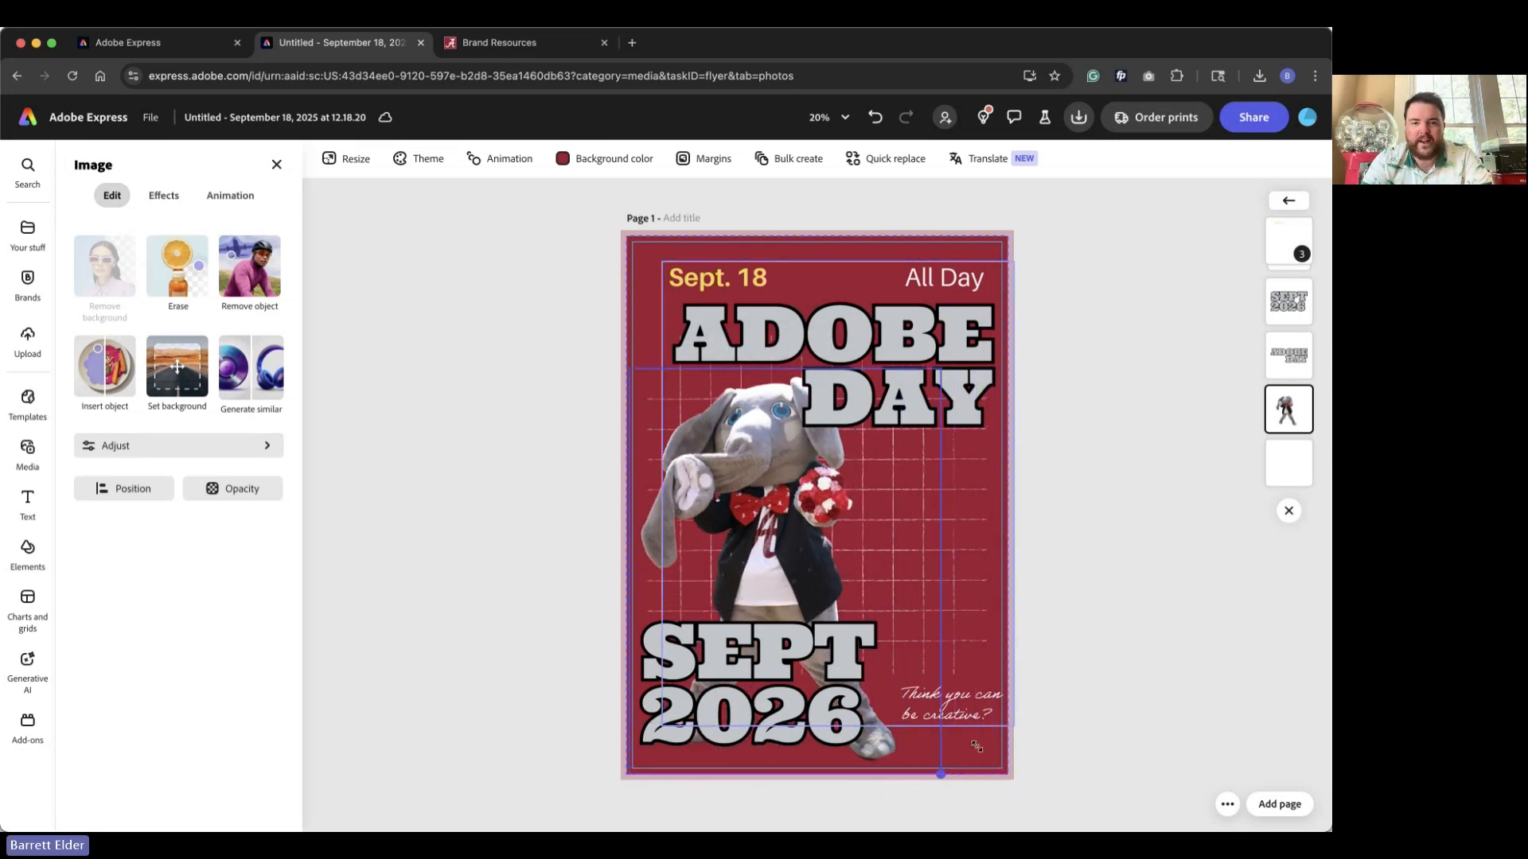
left_click(1101, 614)
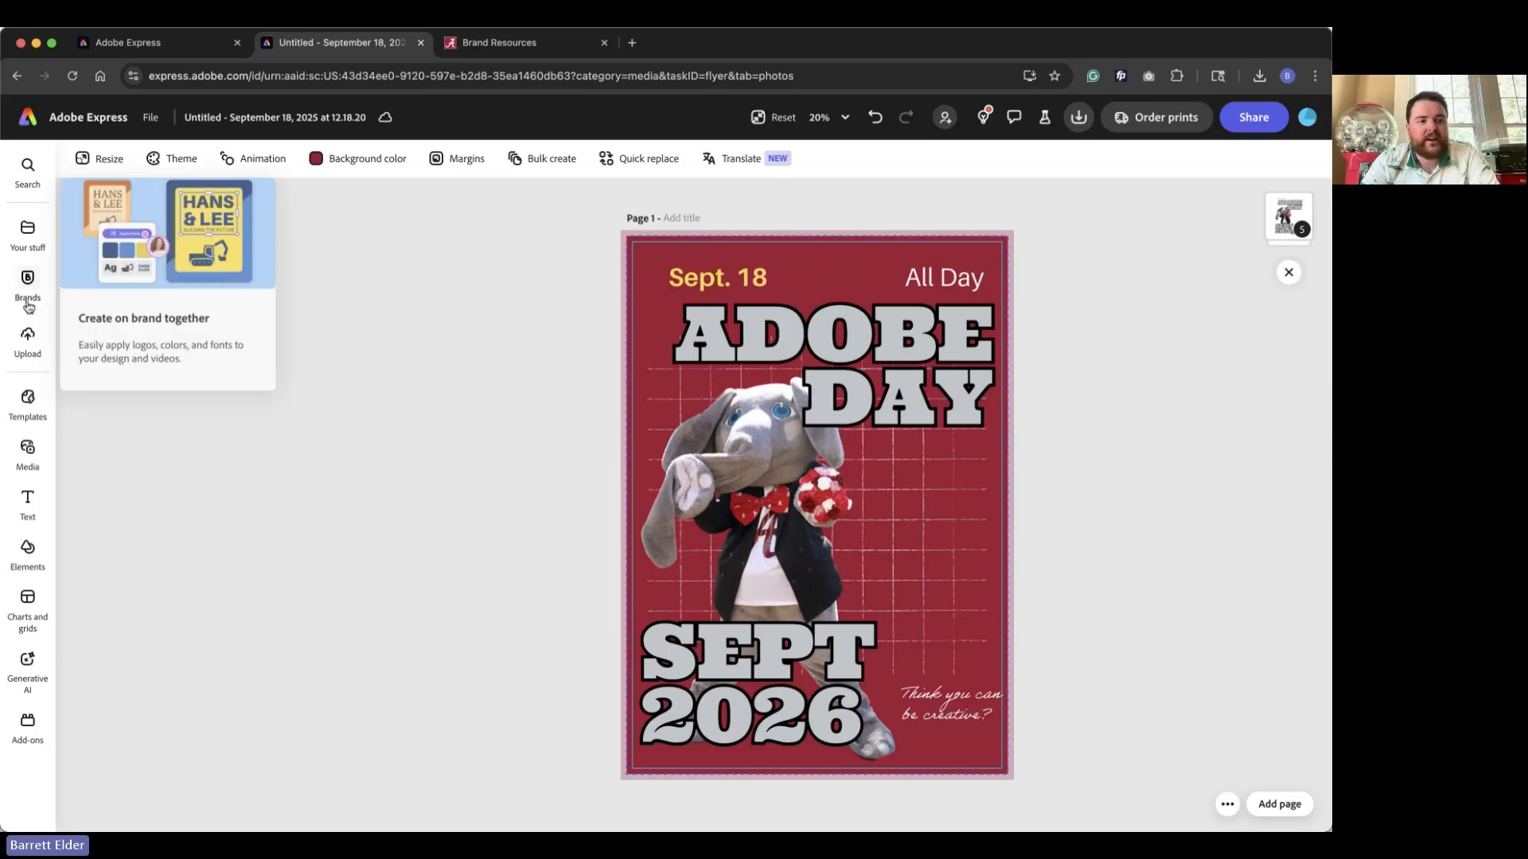
left_click(31, 240)
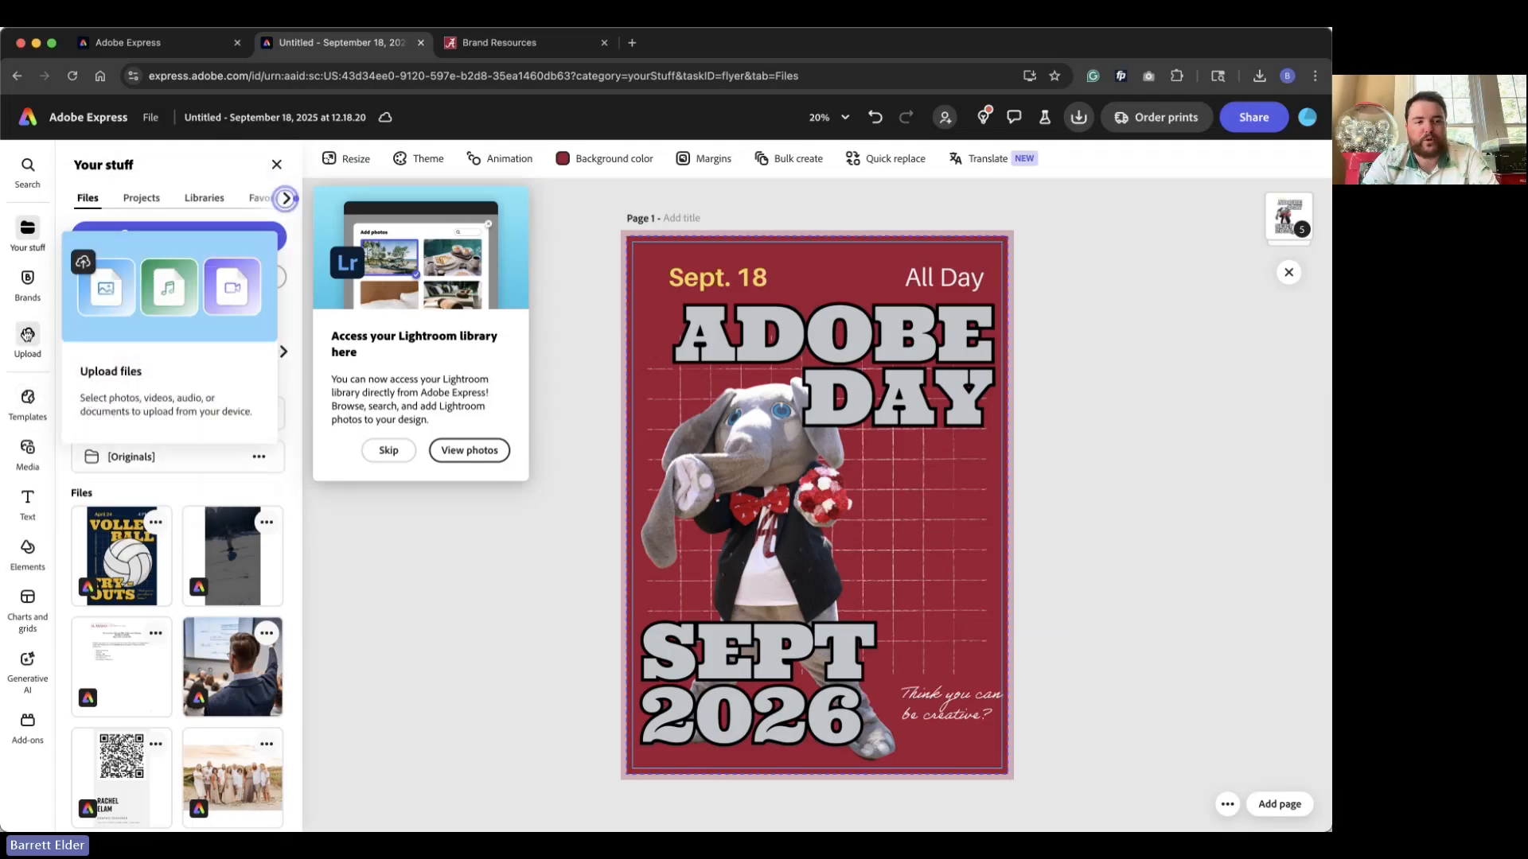
left_click(30, 406)
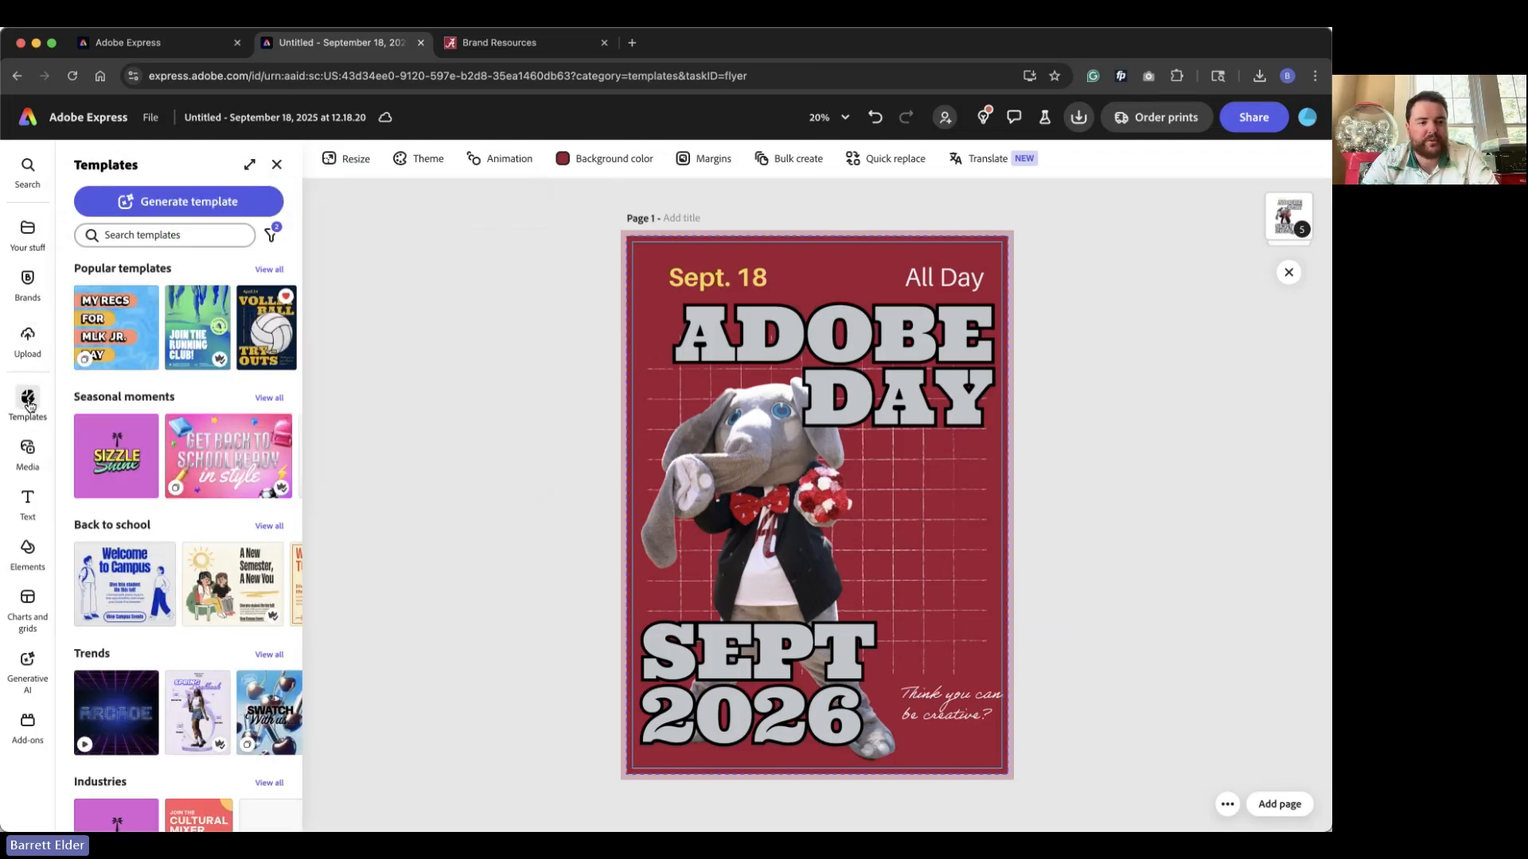
left_click(32, 455)
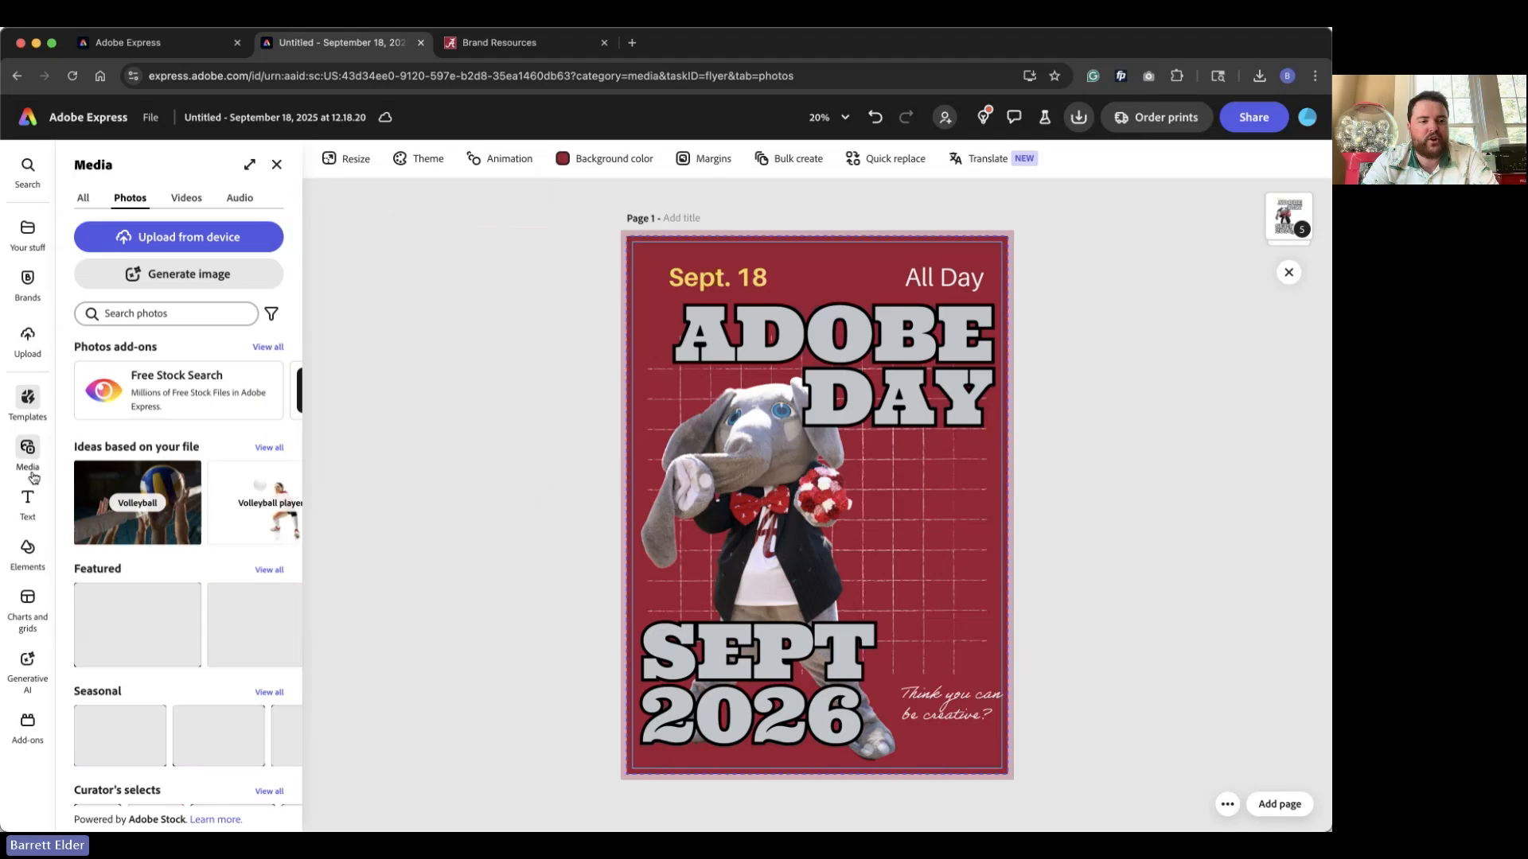
Search the design elements for "creative" and add the rainbow powder burst graphic to the poster.
left_click(28, 561)
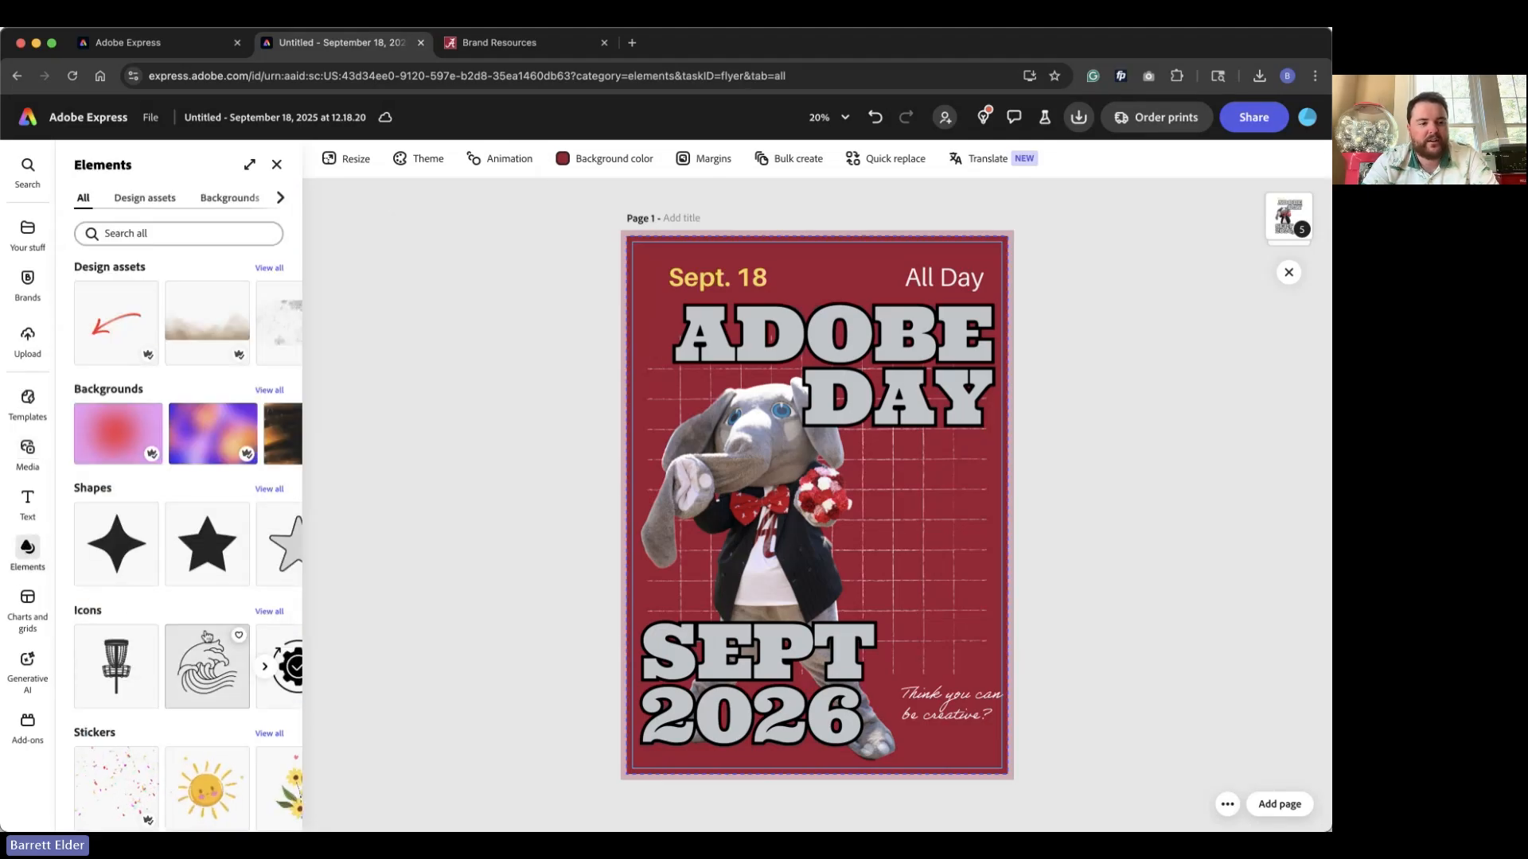
scroll(204, 631, "down", 3)
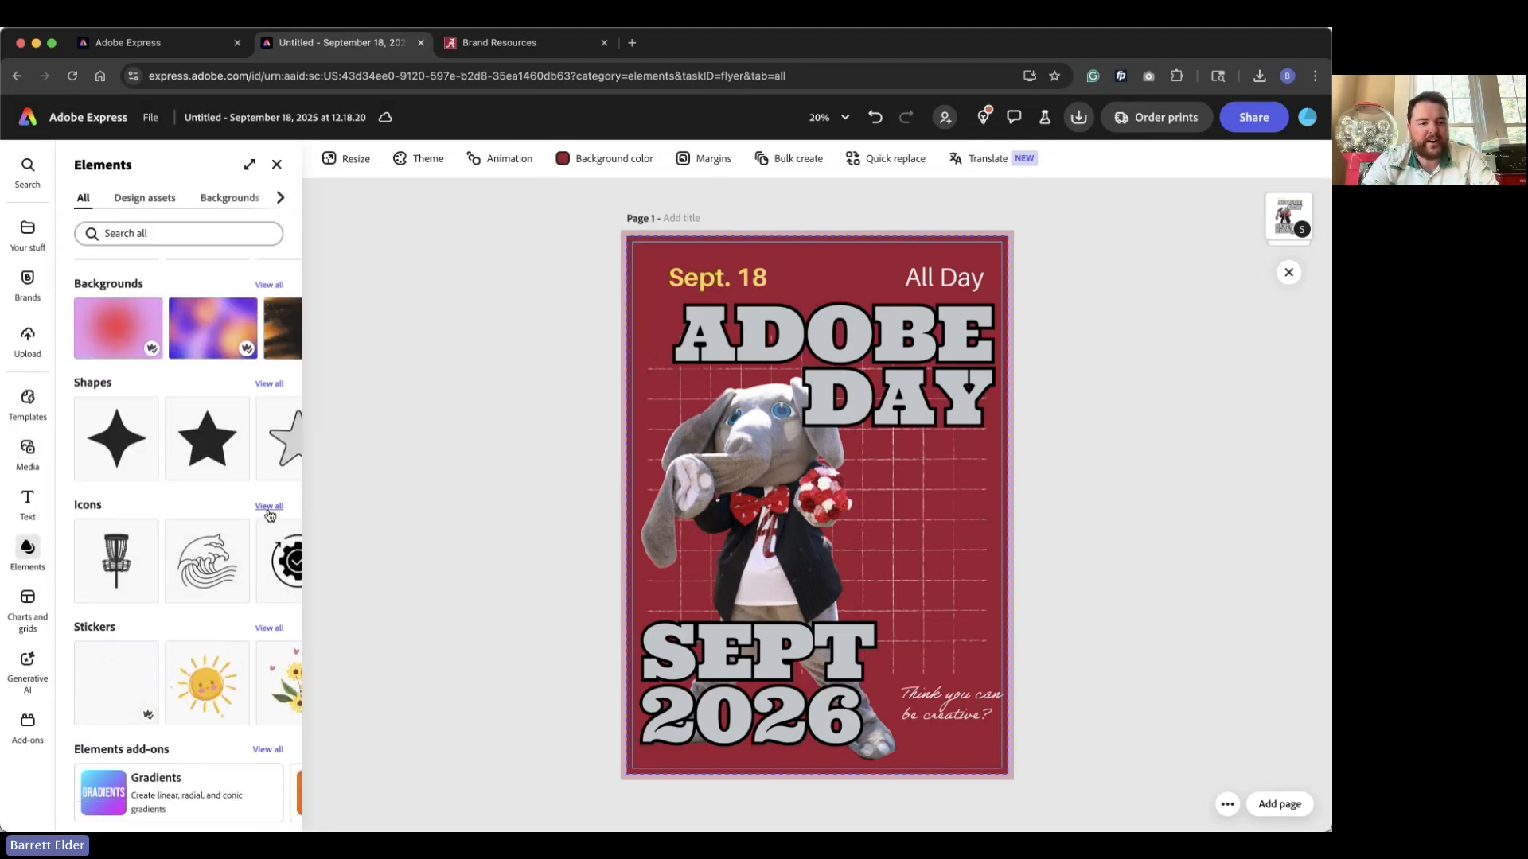
left_click(180, 234)
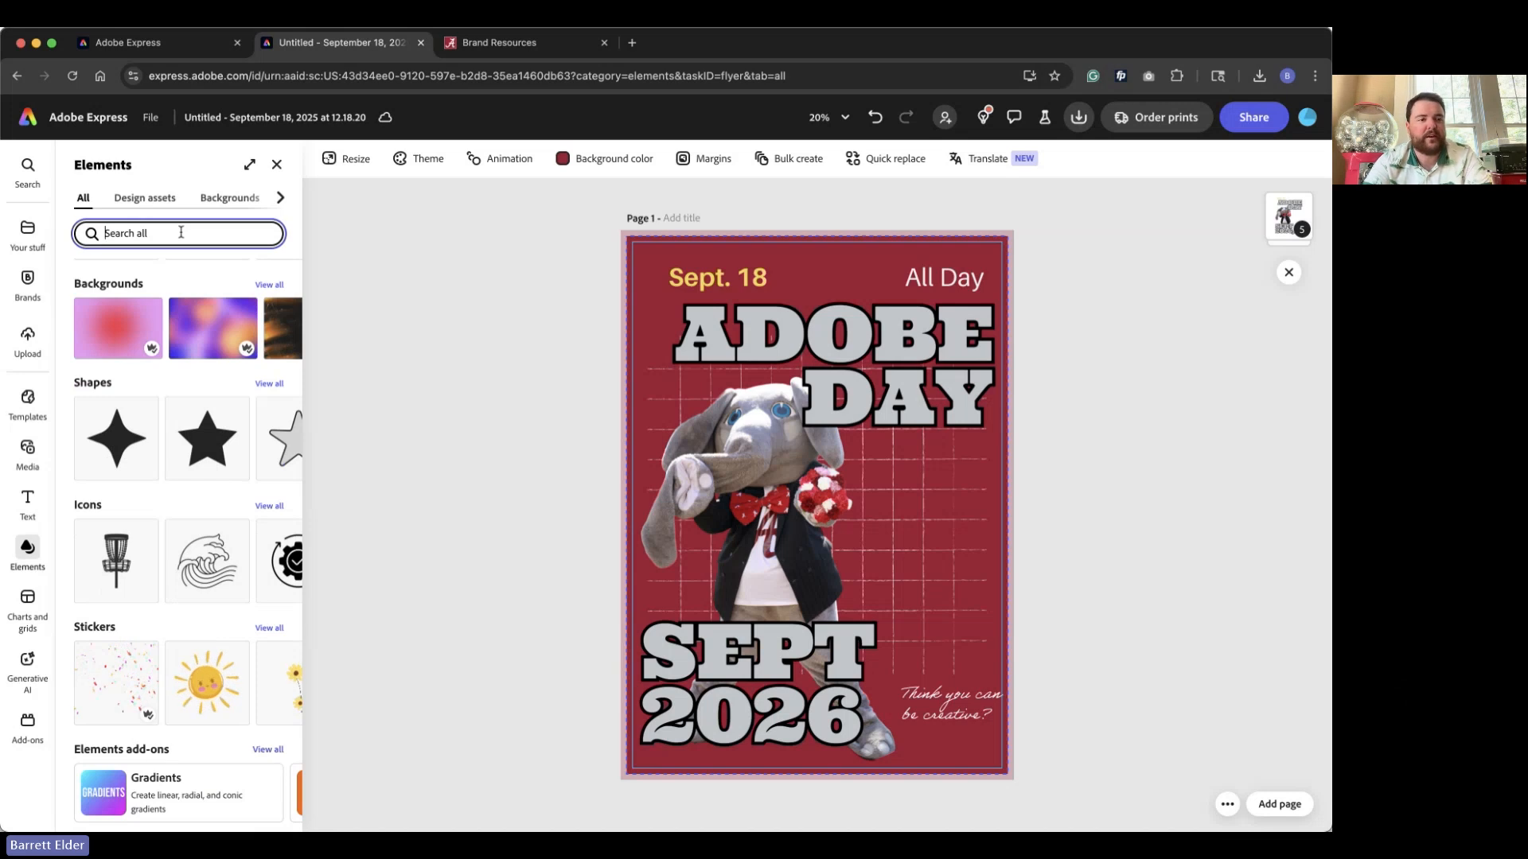
type("creative")
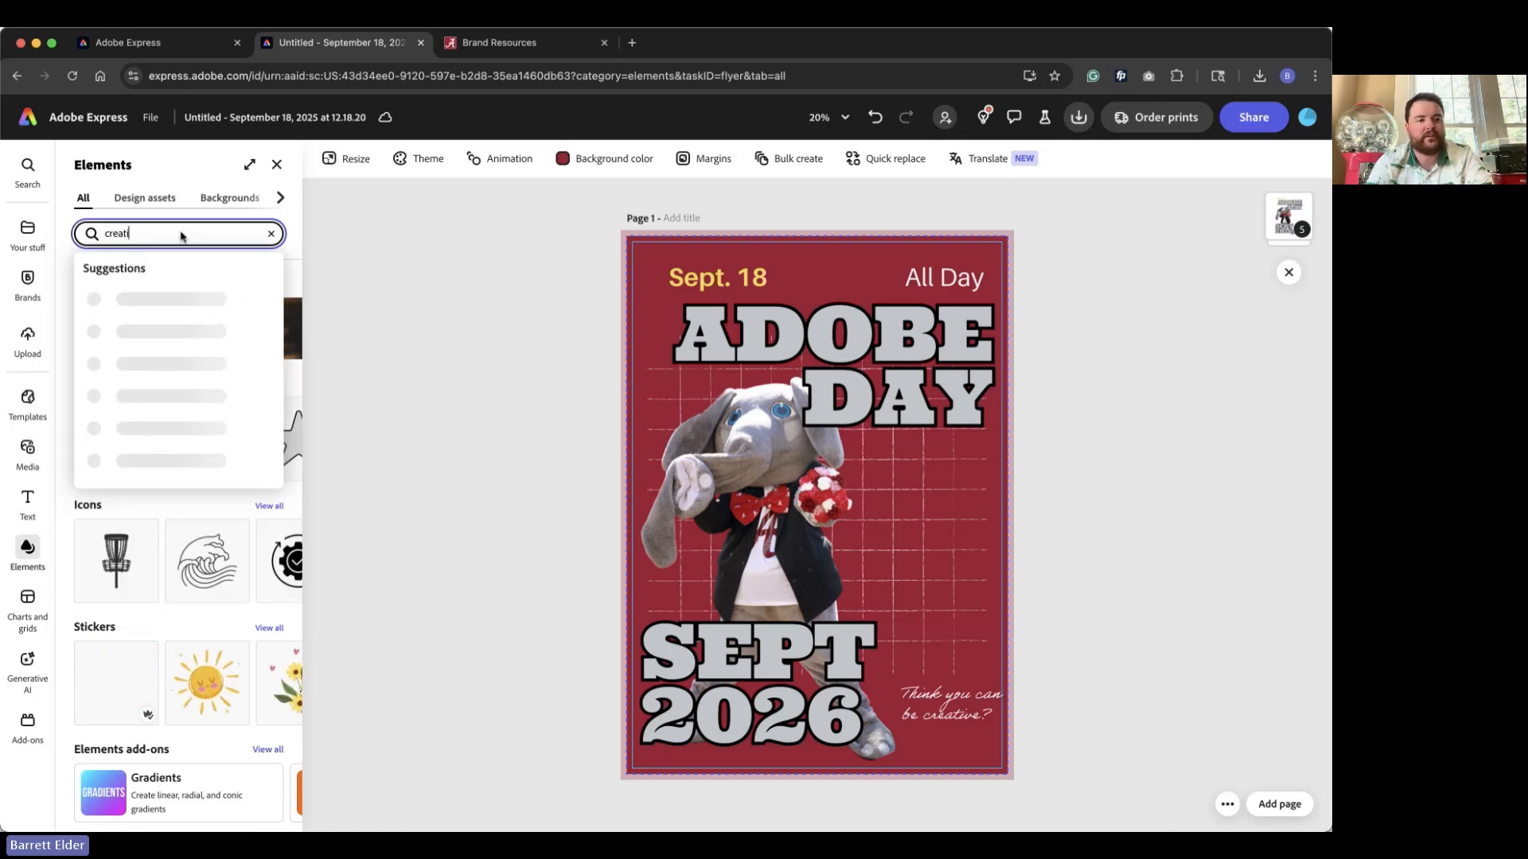
key("Return")
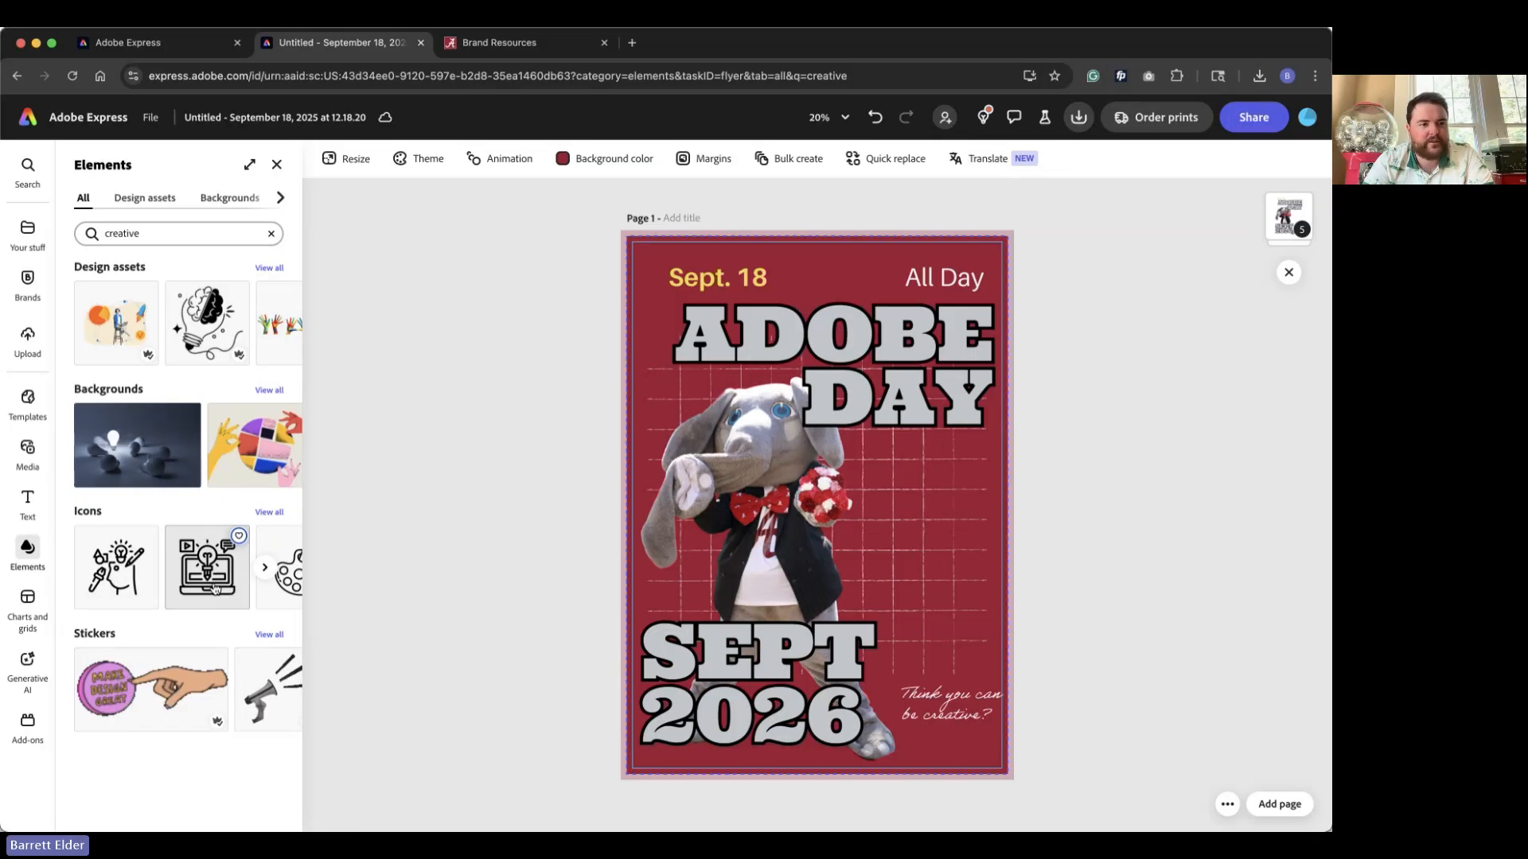
scroll(202, 327, "right", 5)
scroll(203, 326, "right", 5)
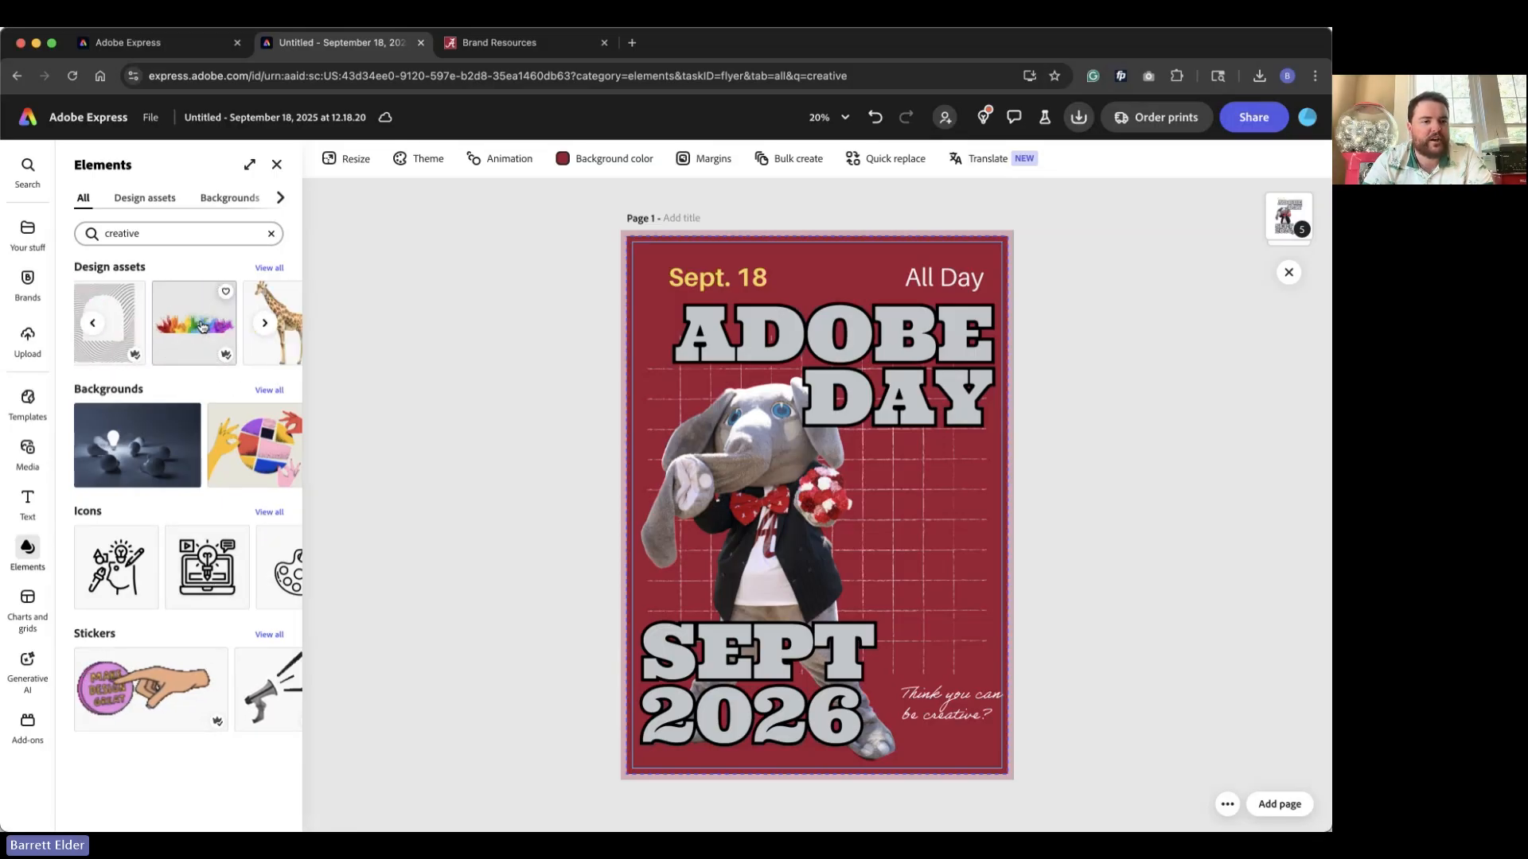
scroll(203, 326, "right", 2)
left_click(162, 350)
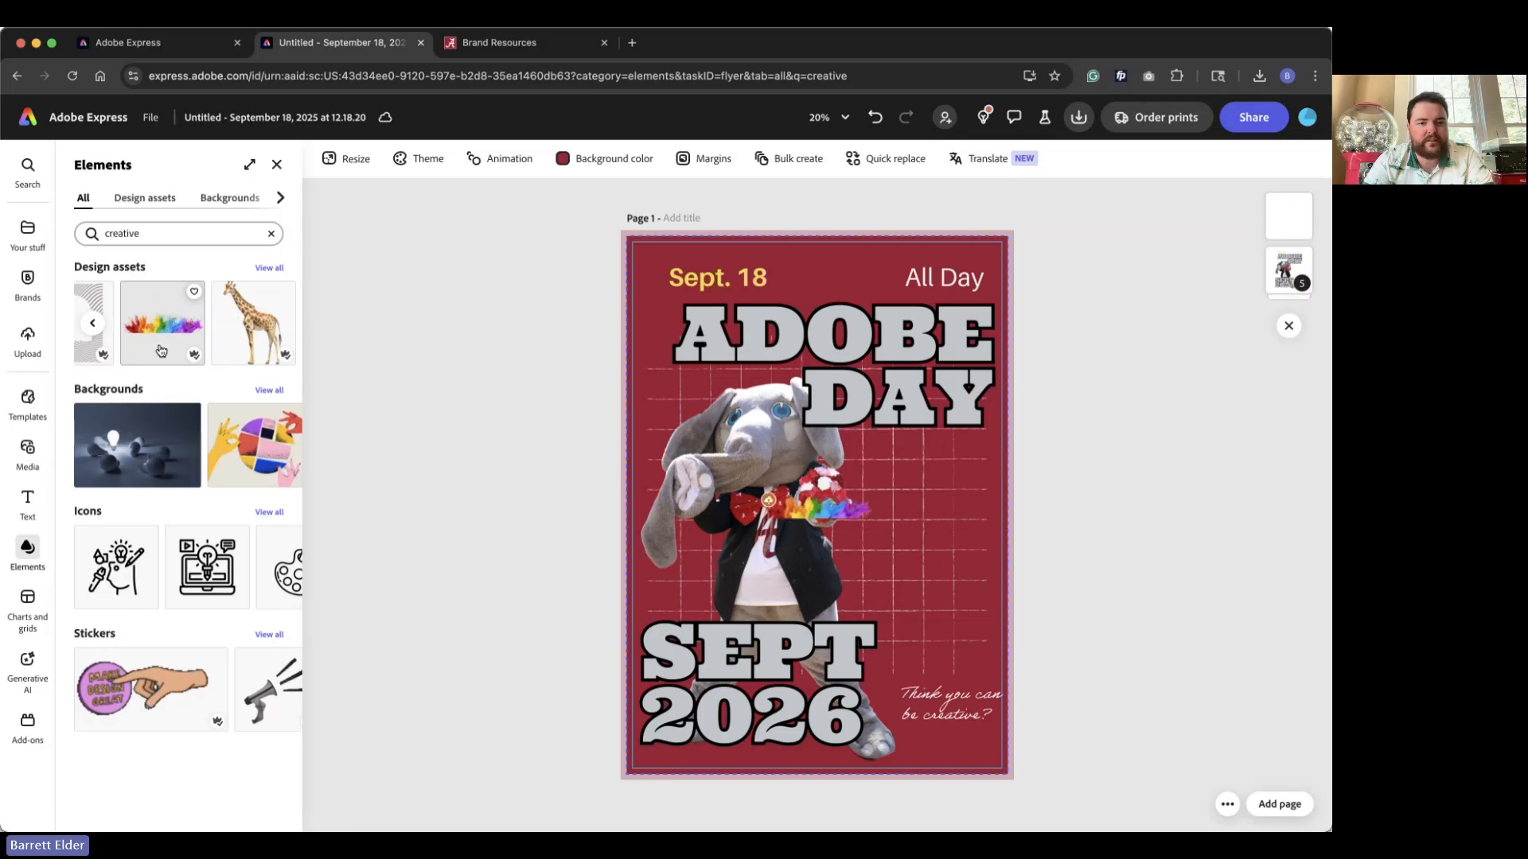
Rotate the rainbow powder graphic upright and enlarge it to span the full height of the poster's right edge.
left_click_drag(818, 541, 880, 507)
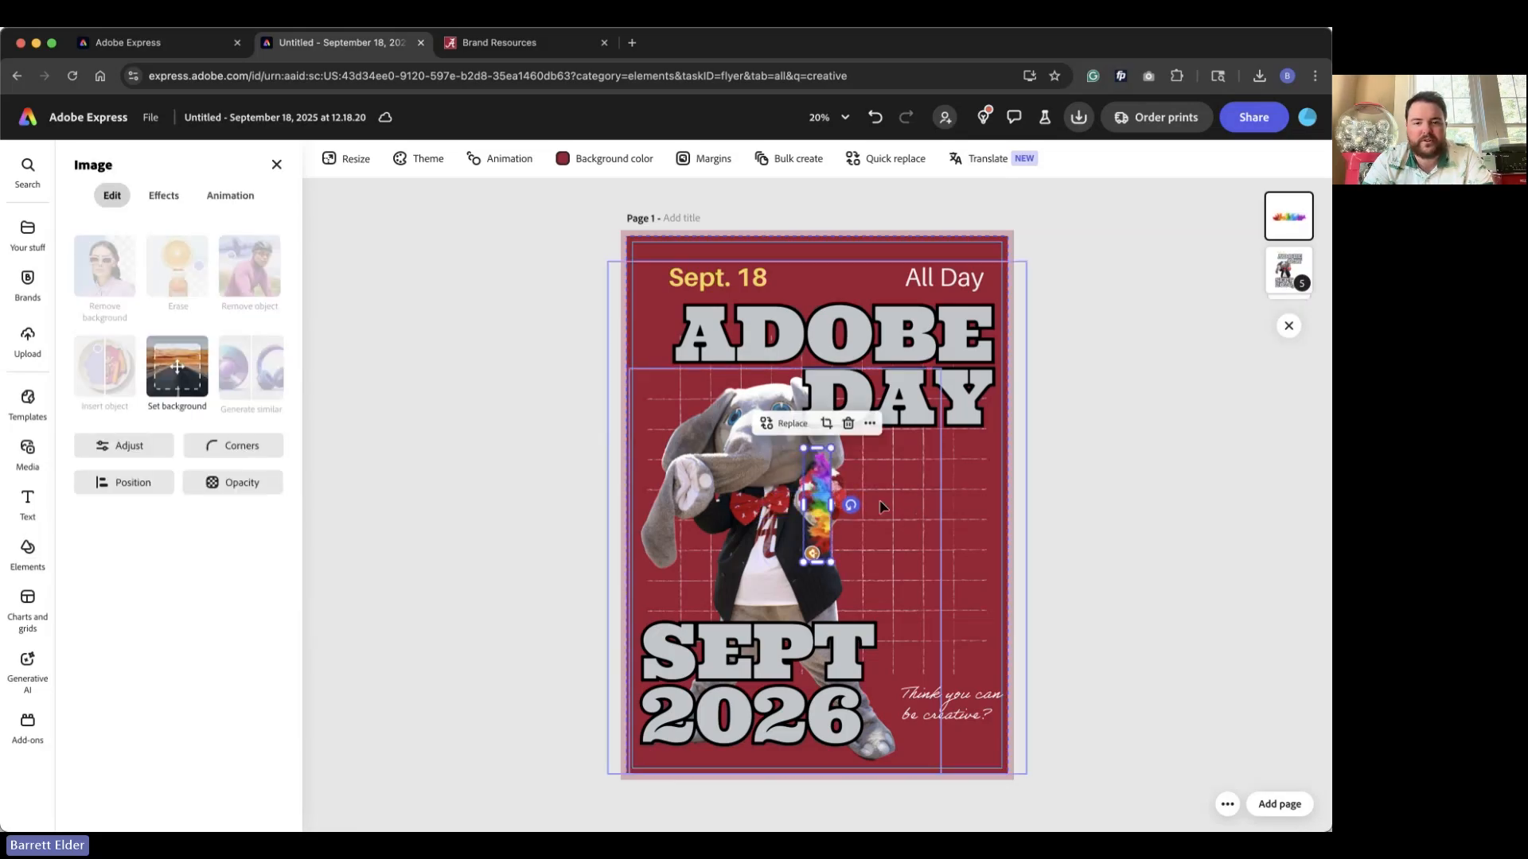
left_click_drag(831, 448, 921, 176)
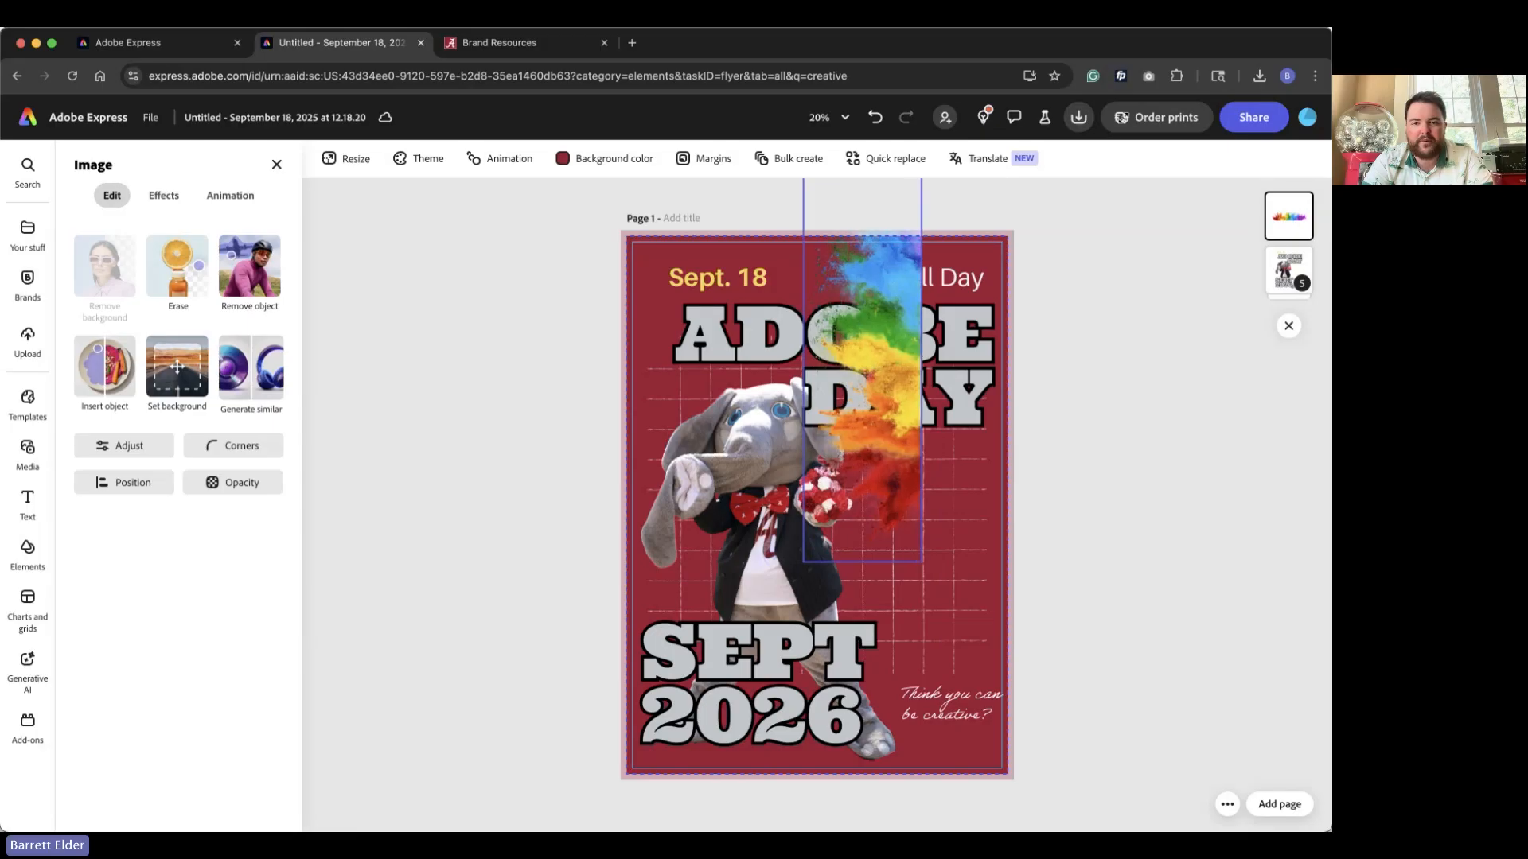
left_click_drag(863, 373, 966, 551)
left_click_drag(892, 758, 863, 822)
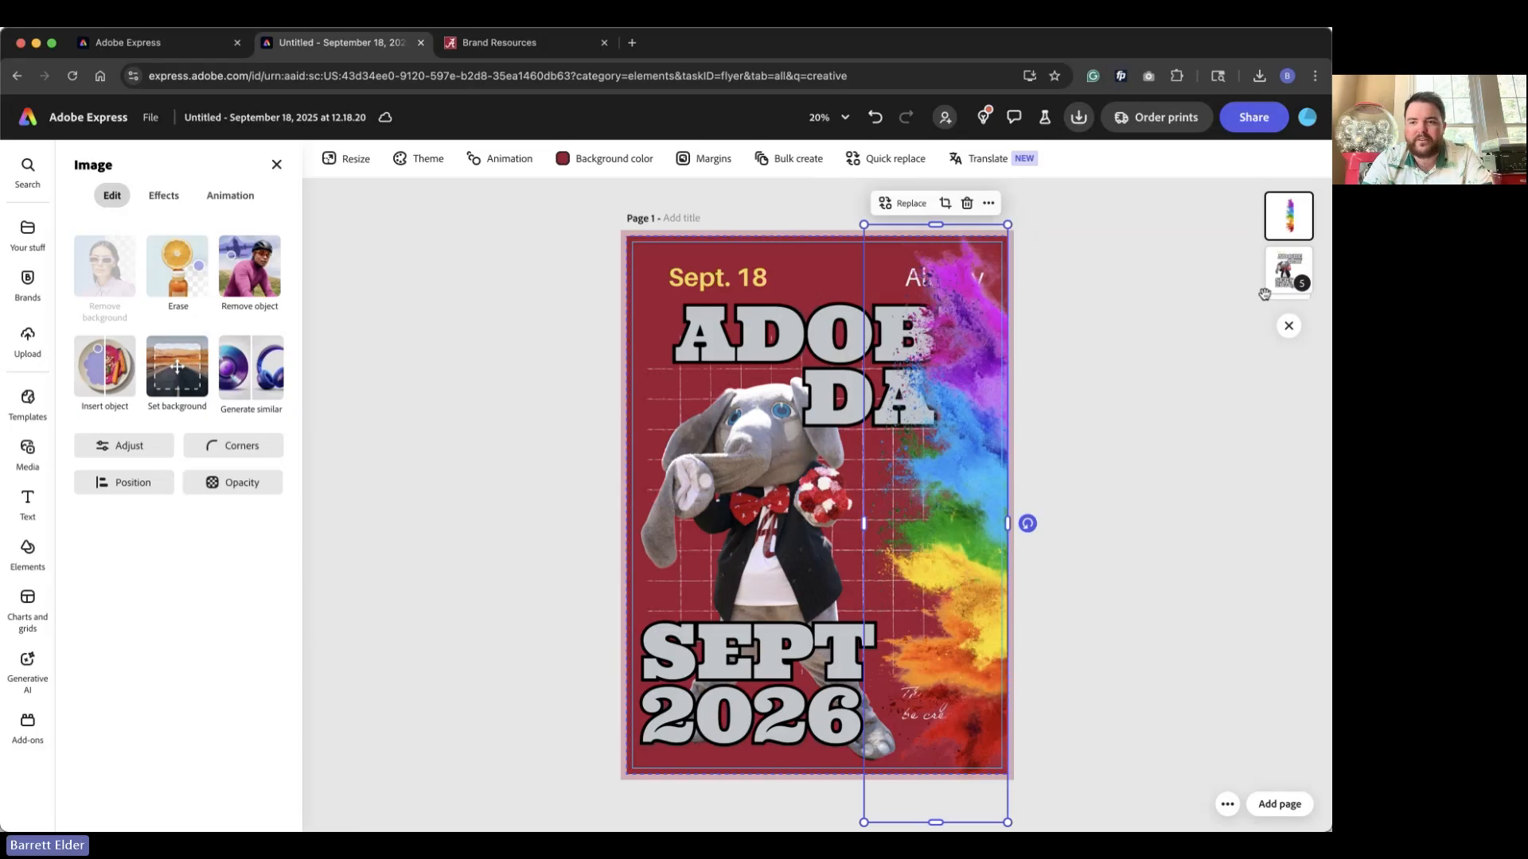
Send the rainbow powder graphic behind the group holding the poster's text and mascot.
left_click_drag(1288, 222, 1291, 280)
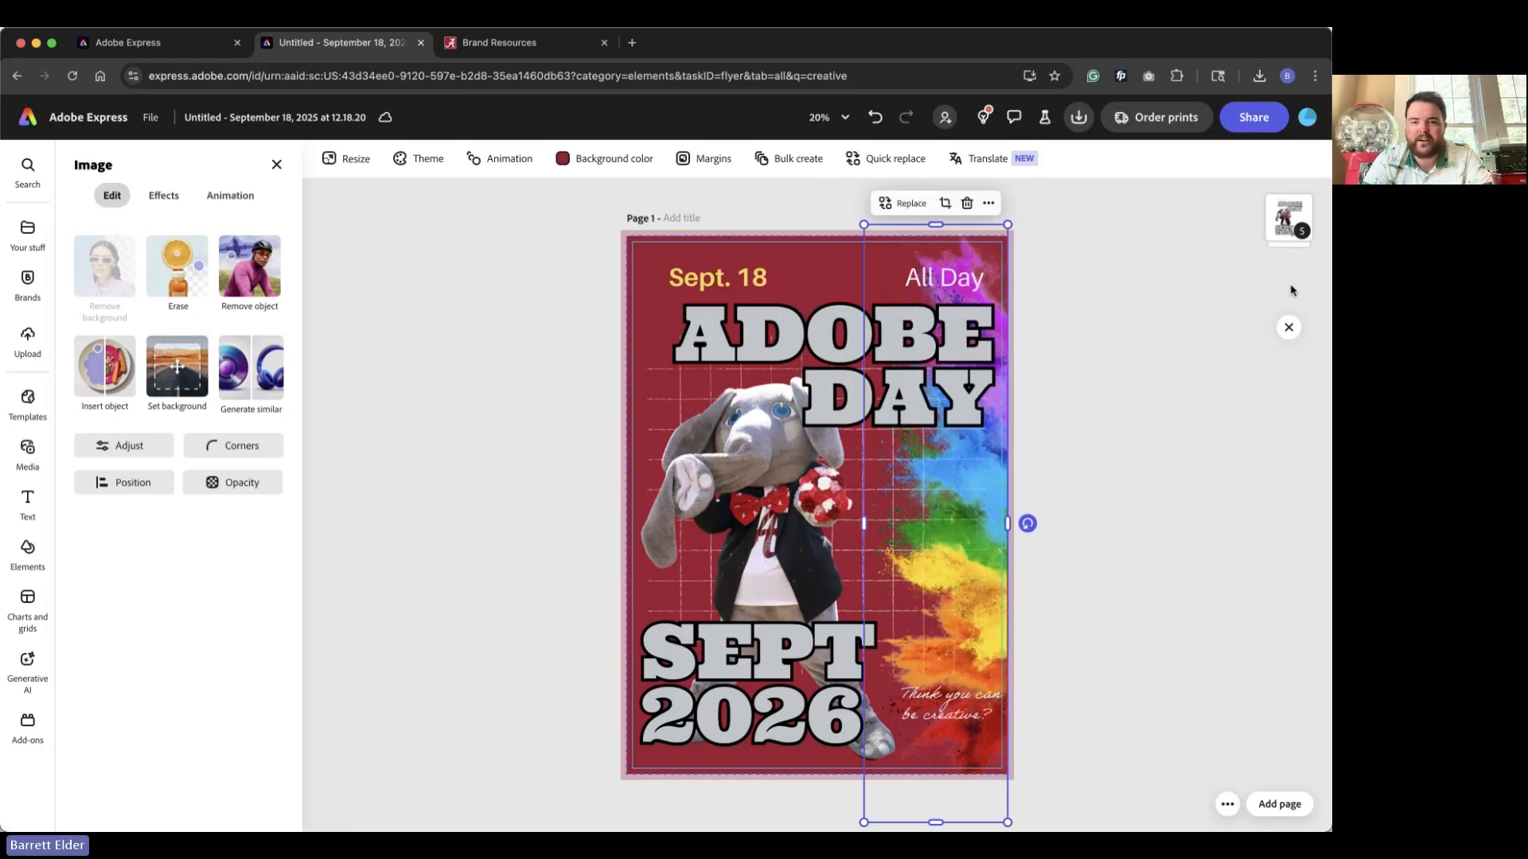
left_click(1081, 456)
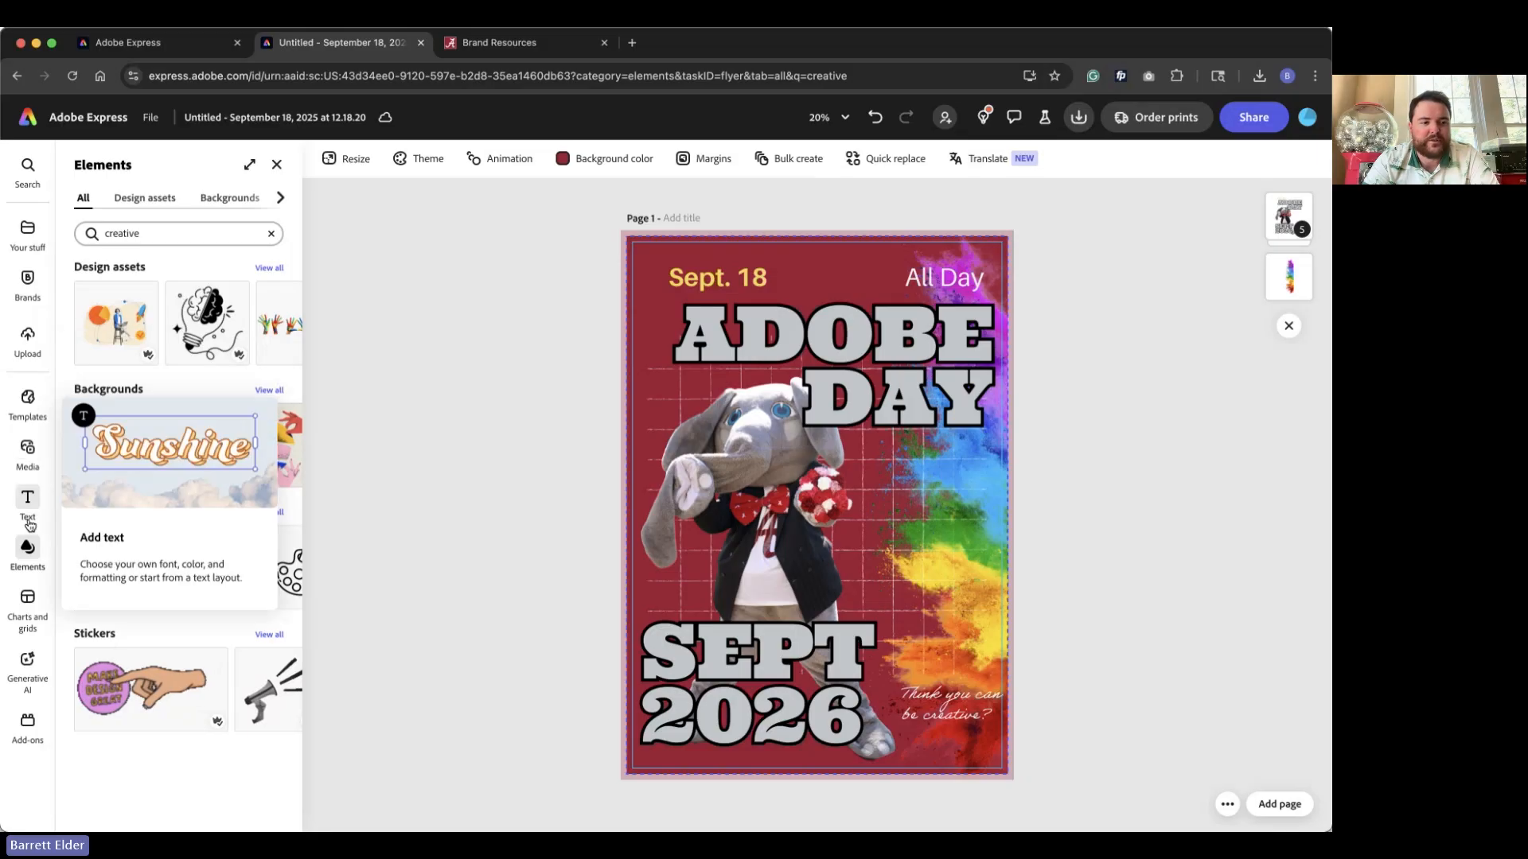
Look through the template library, from the popular templates down through the seasonal, trends, industries and collaborations categories.
left_click(31, 398)
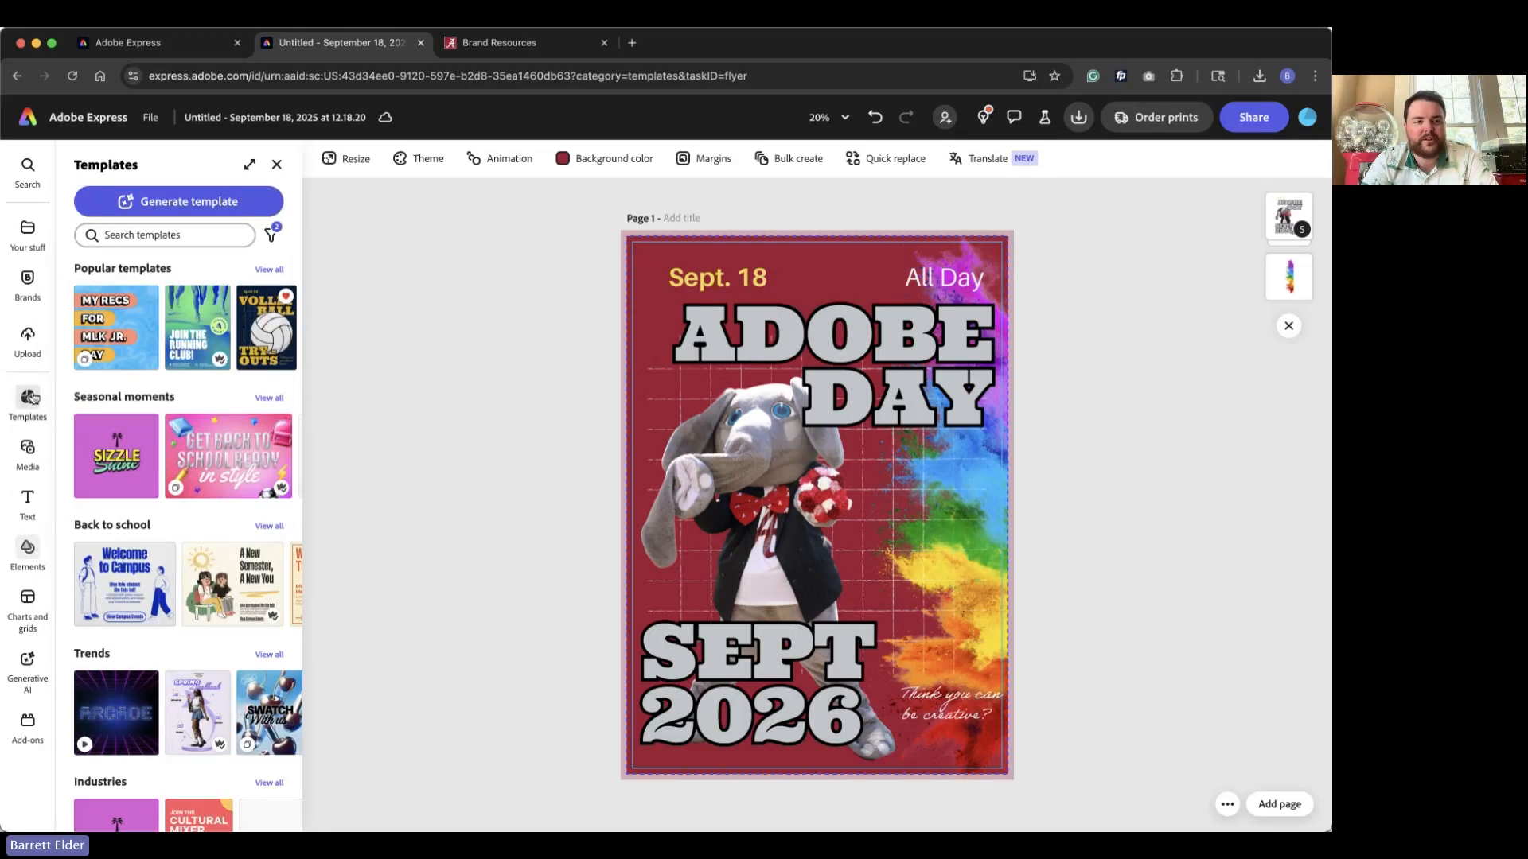
left_click(270, 270)
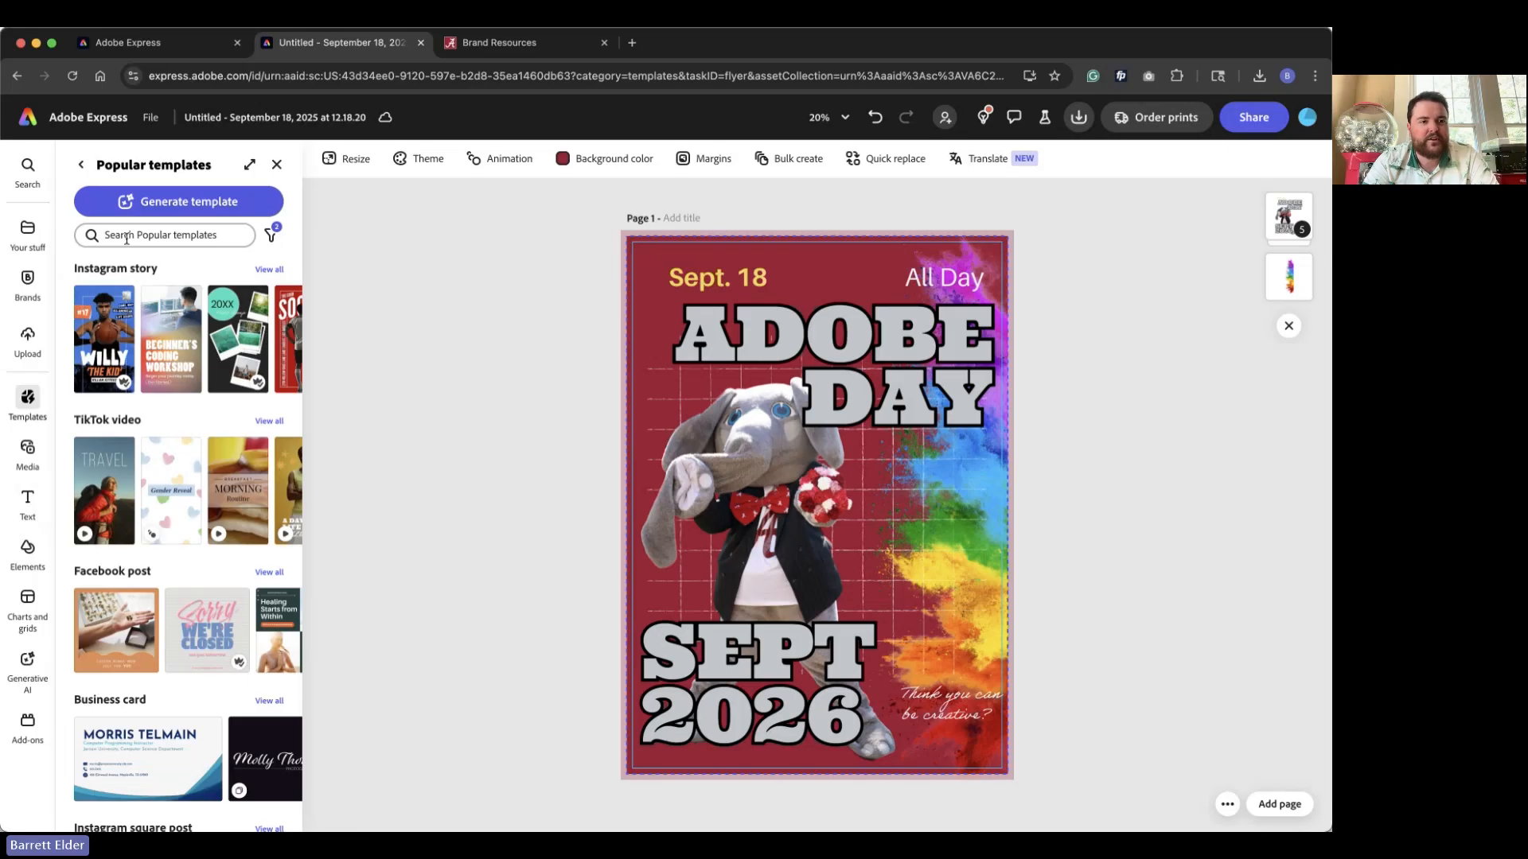
left_click(80, 164)
scroll(202, 482, "down", 2)
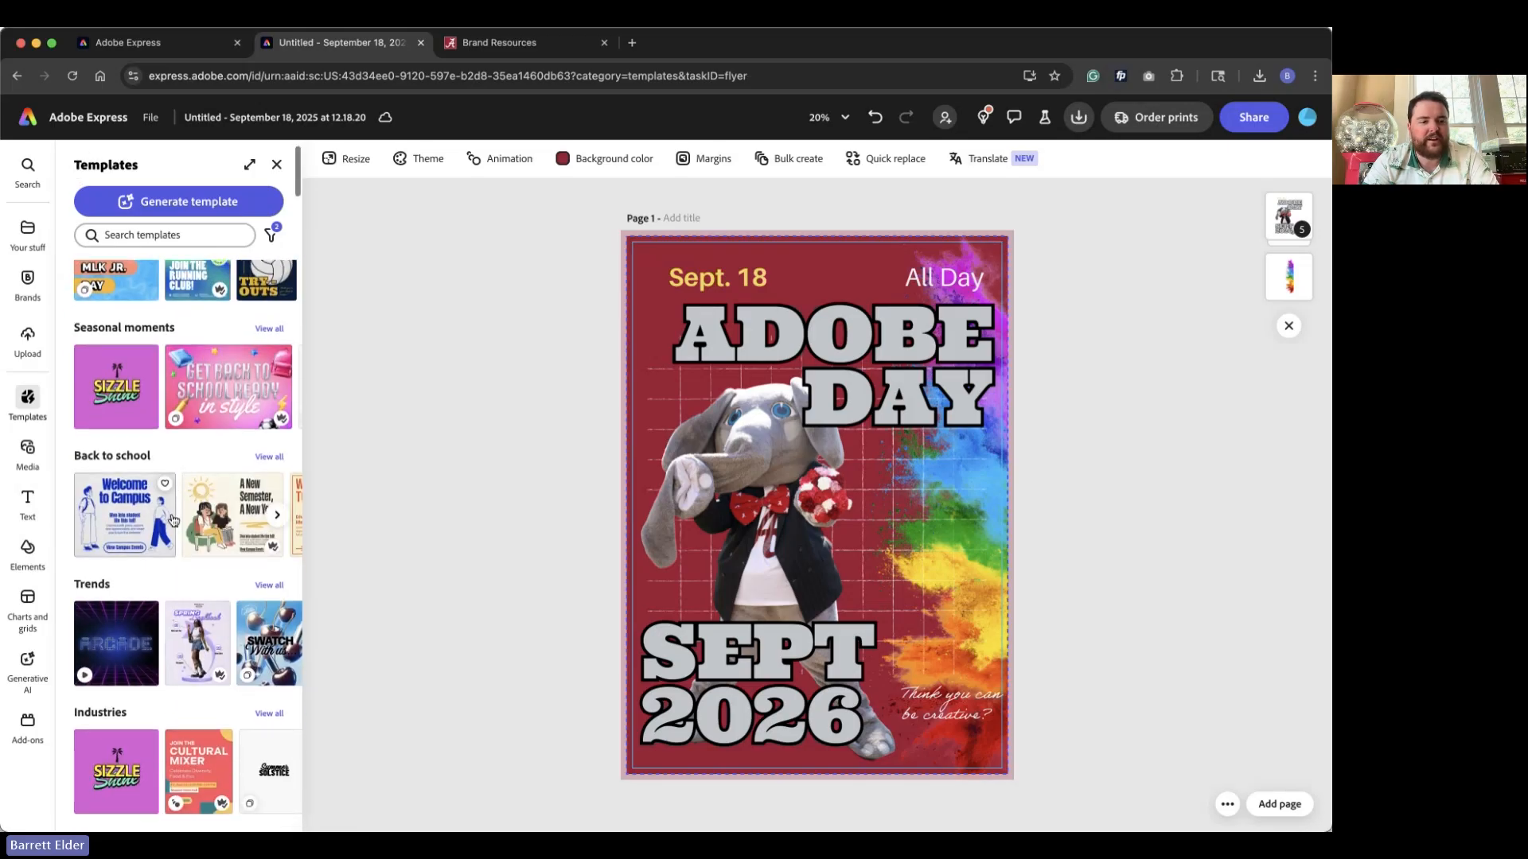
scroll(263, 636, "down", 2)
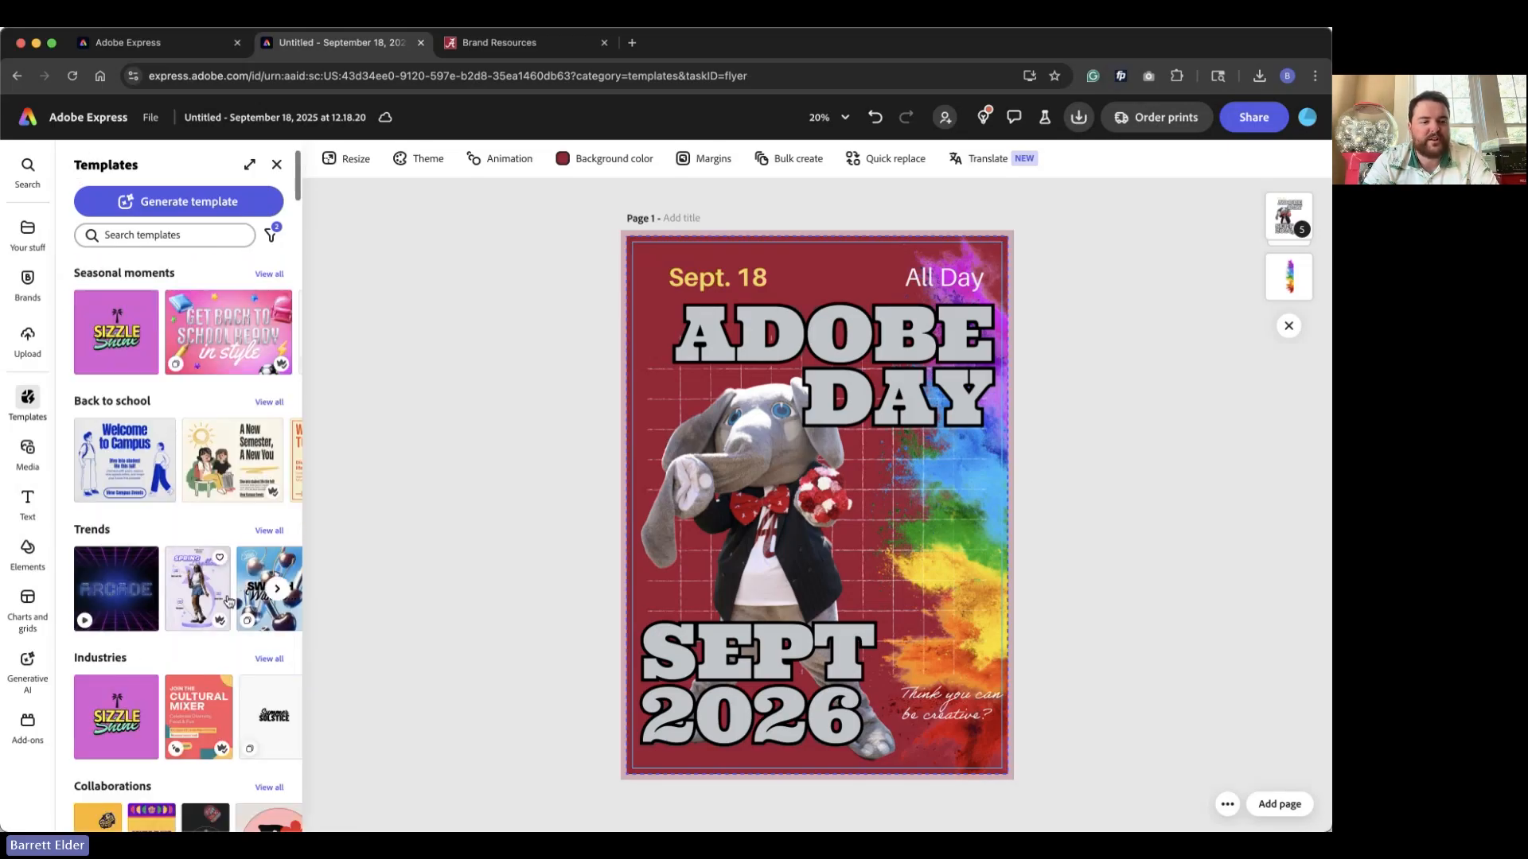
scroll(262, 603, "down", 3)
scroll(239, 624, "down", 3)
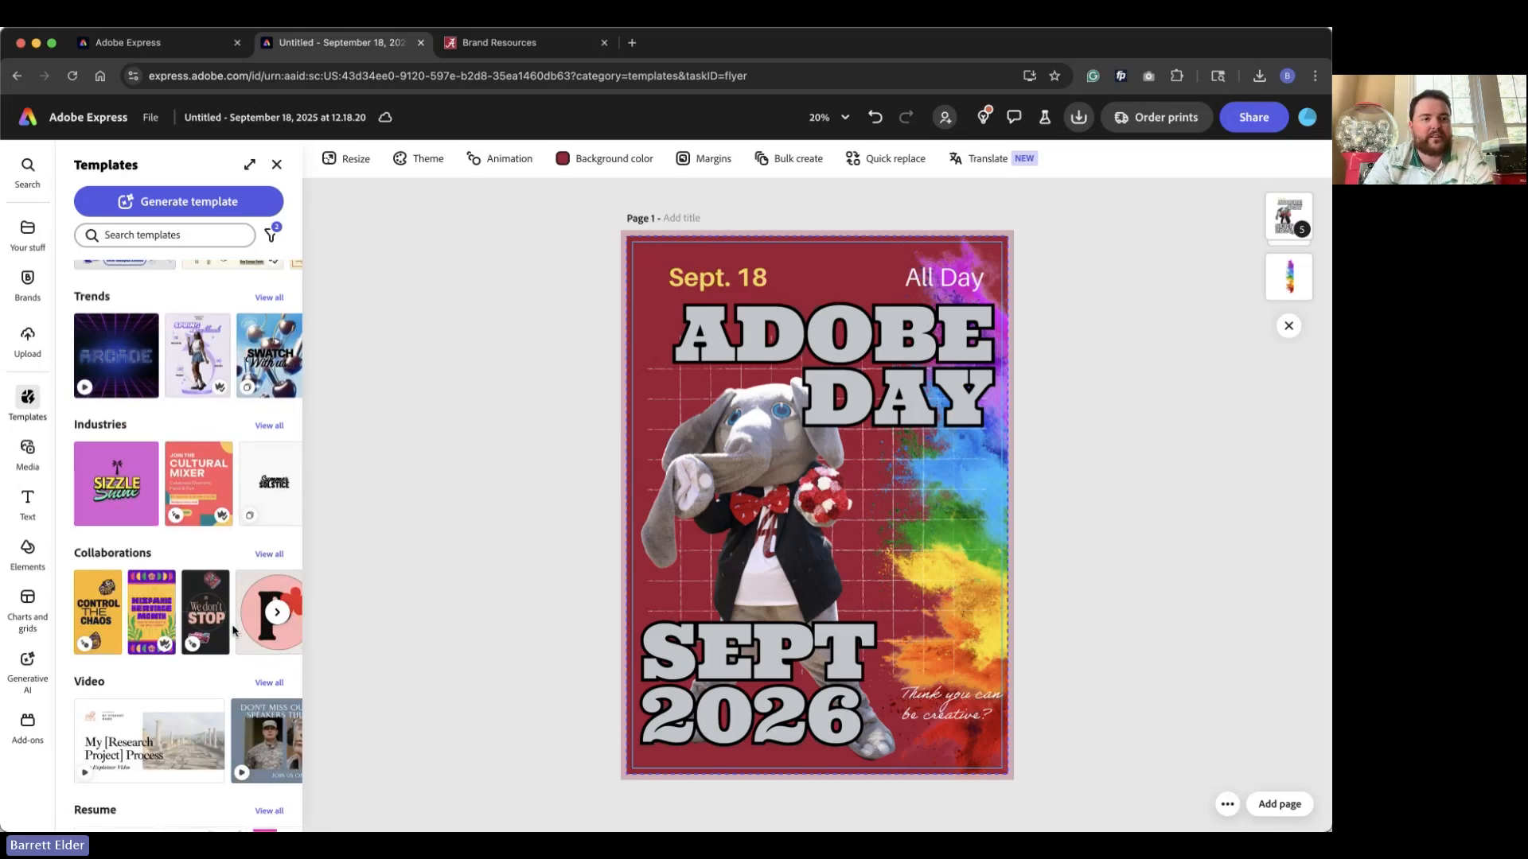
Leave the poster editor and look through the saved files collection for past design projects.
left_click(31, 121)
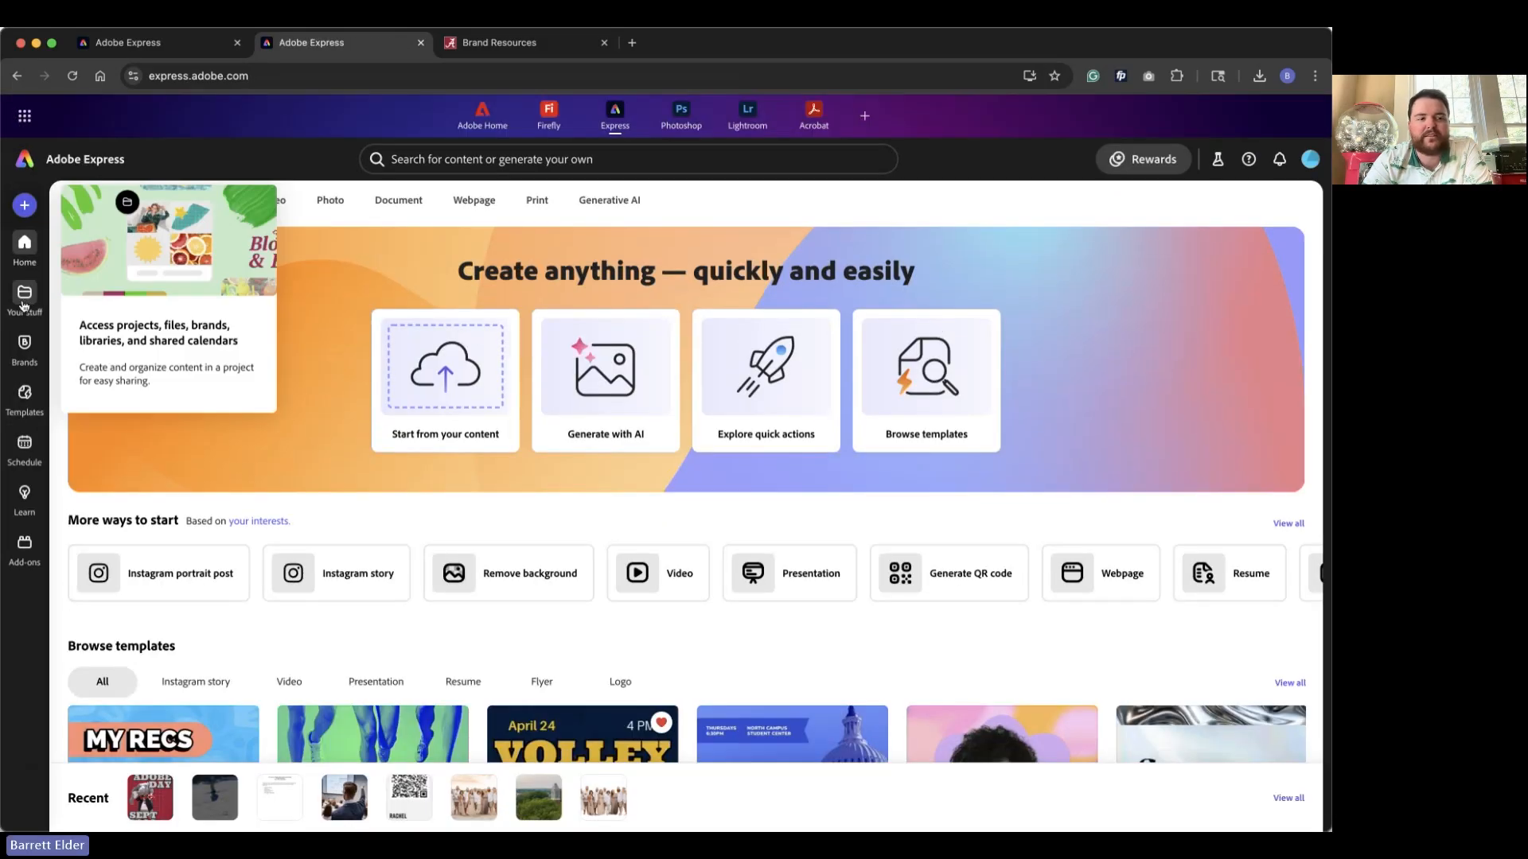
left_click(24, 300)
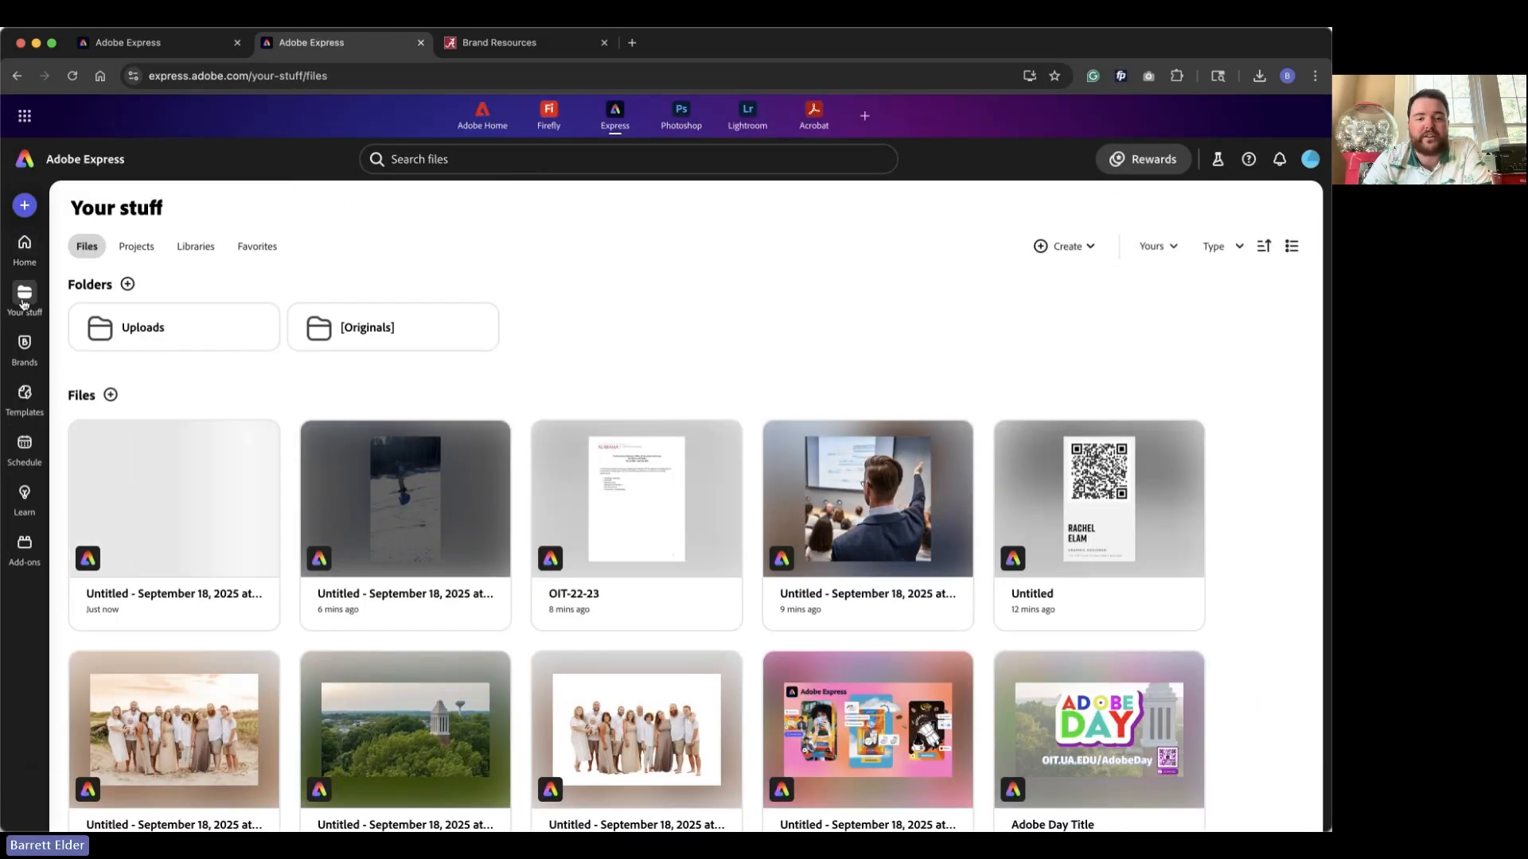
scroll(622, 339, "down", 1)
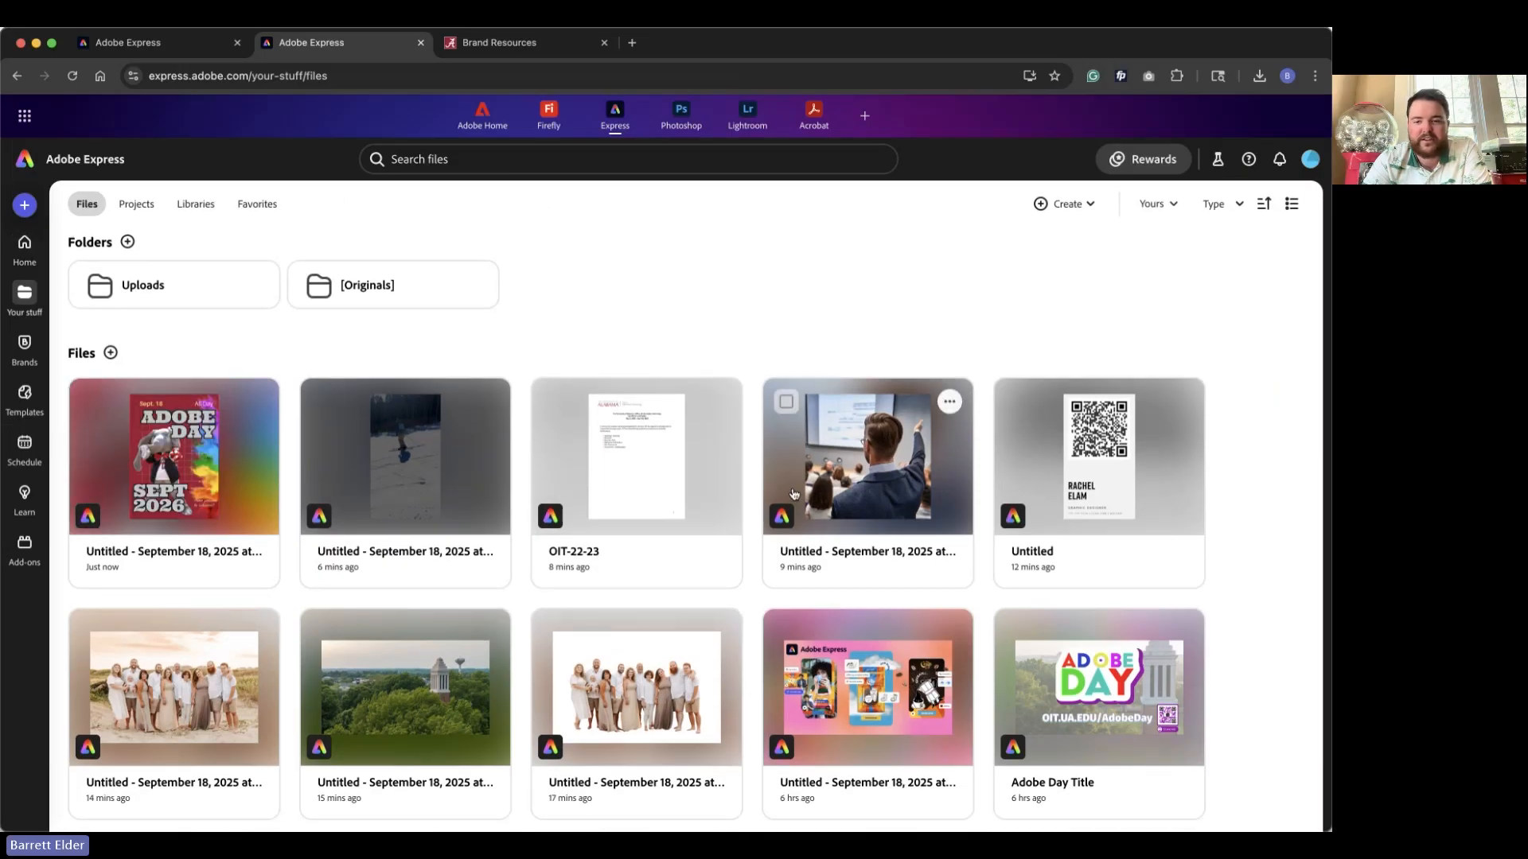
scroll(941, 494, "down", 5)
scroll(941, 494, "down", 4)
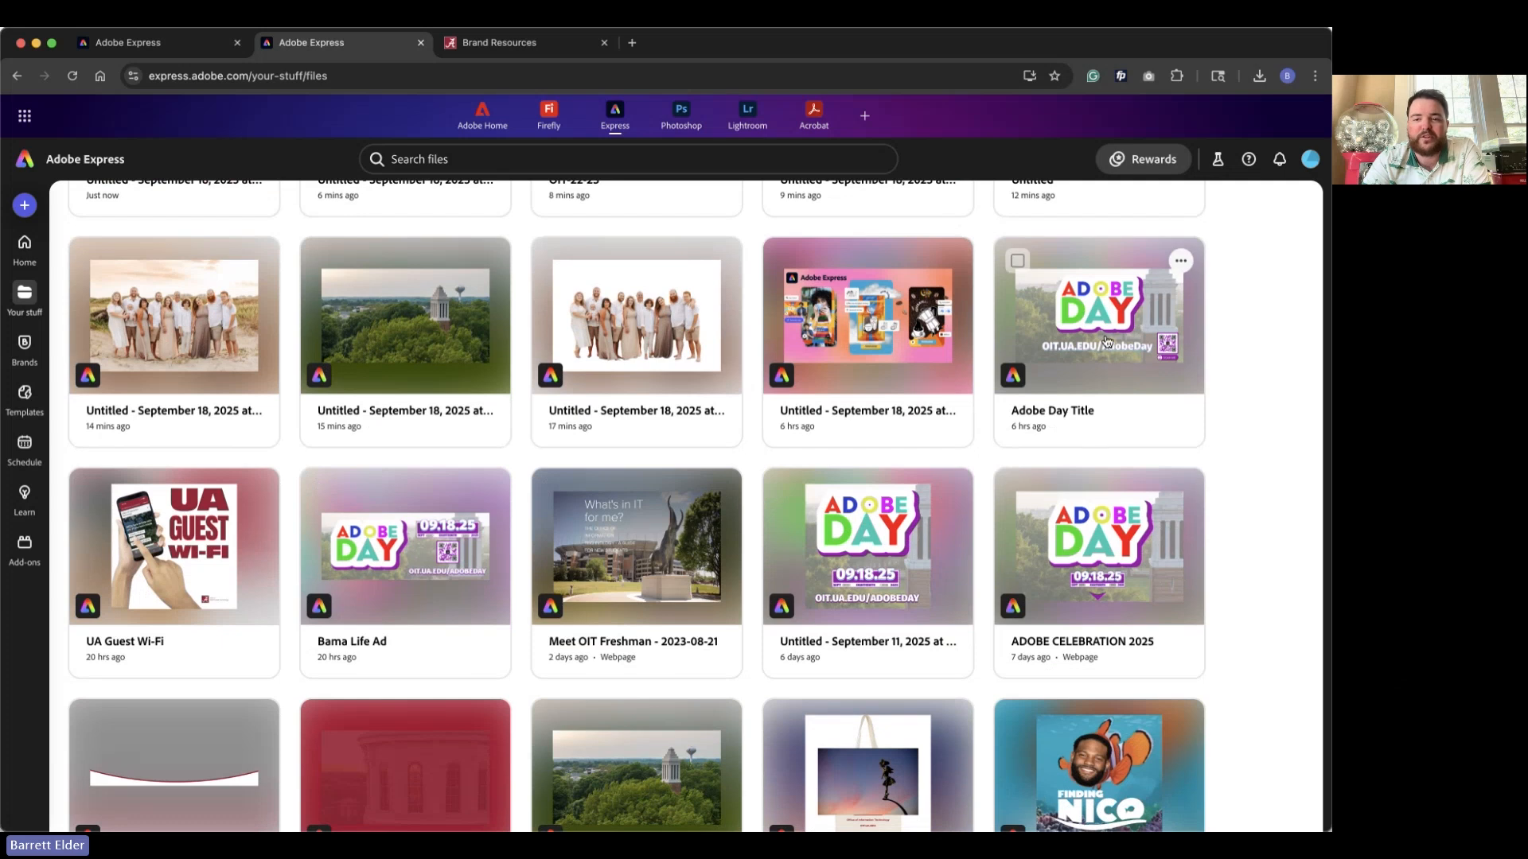
scroll(793, 568, "down", 1)
scroll(793, 568, "down", 9)
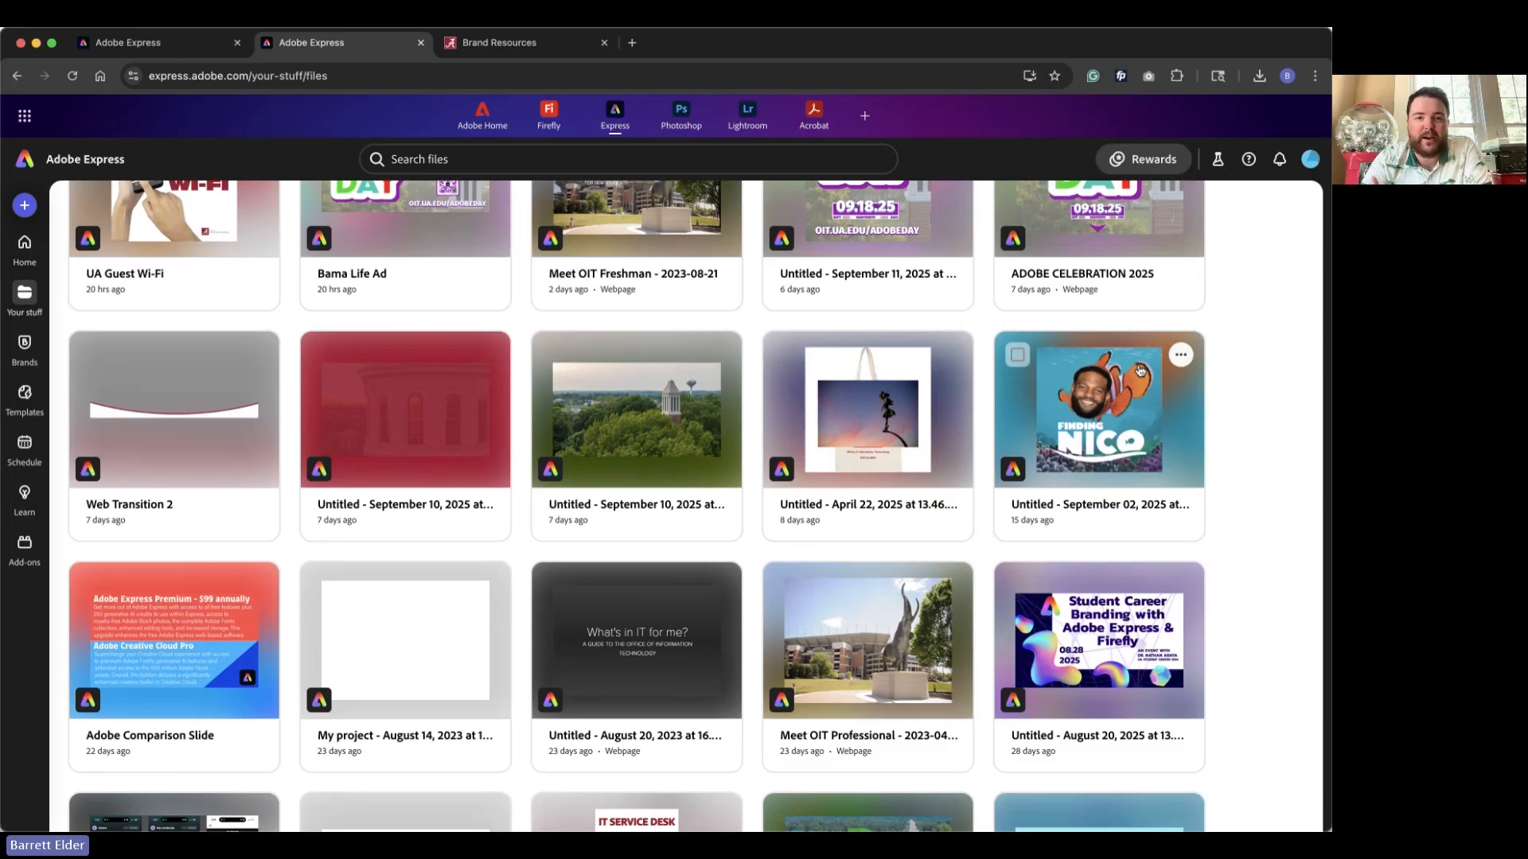
scroll(1139, 370, "down", 2)
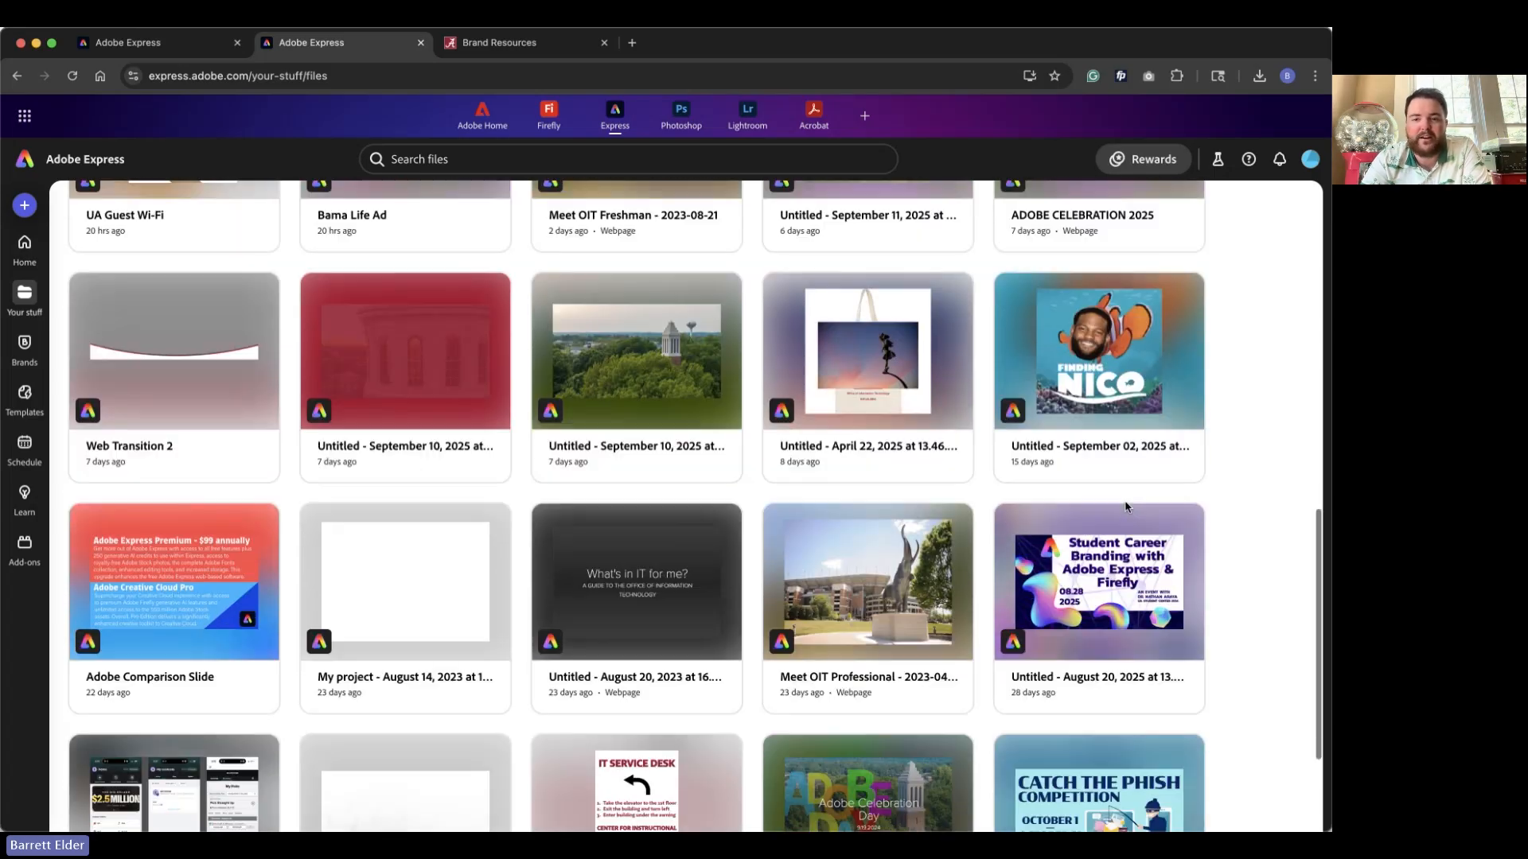
scroll(1206, 426, "down", 7)
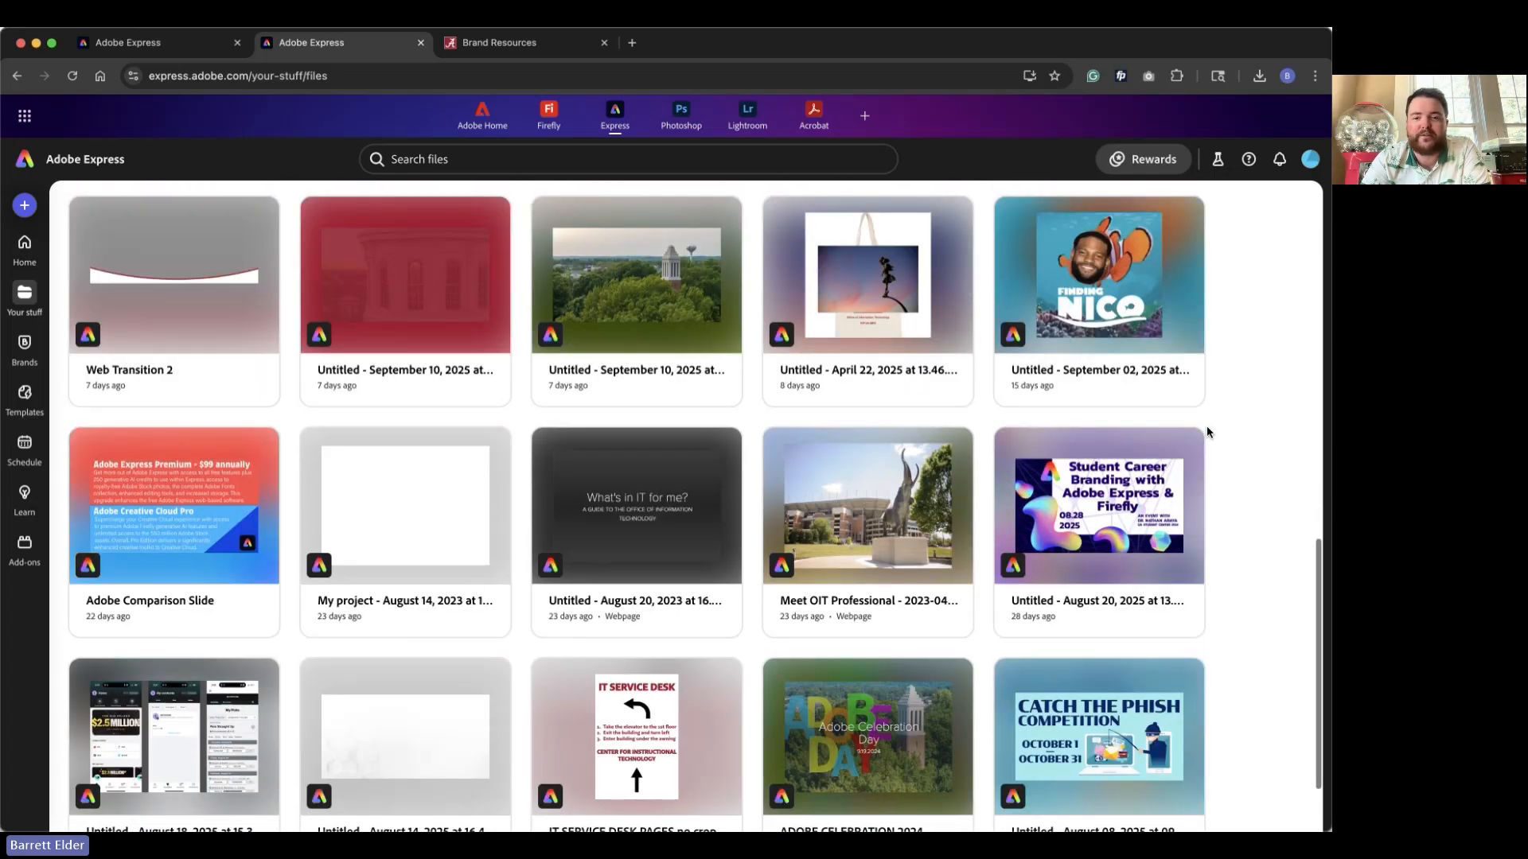
scroll(1206, 426, "down", 6)
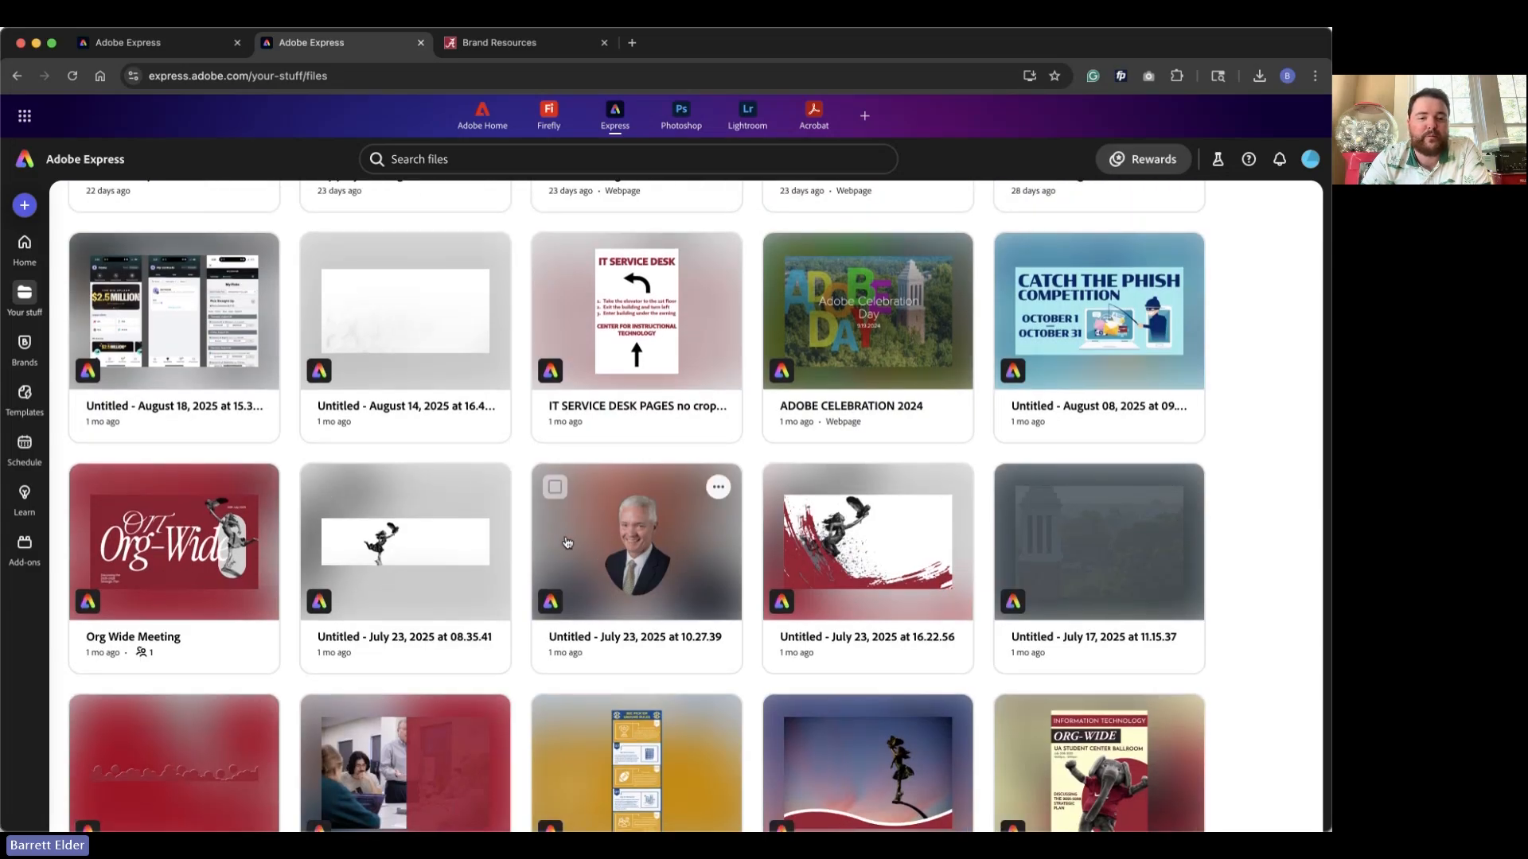
scroll(682, 557, "down", 6)
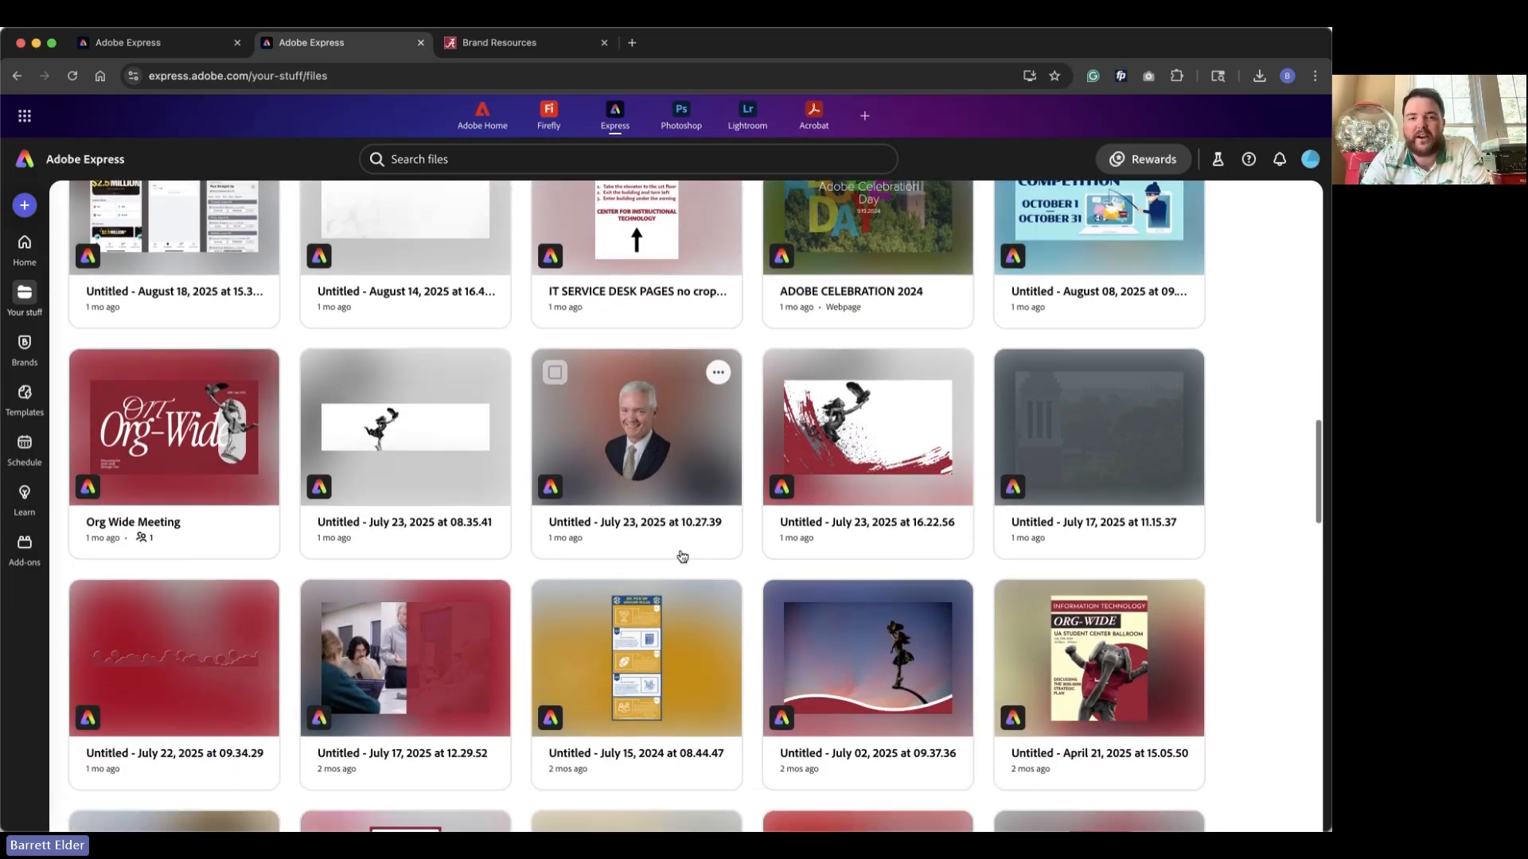
scroll(682, 556, "down", 5)
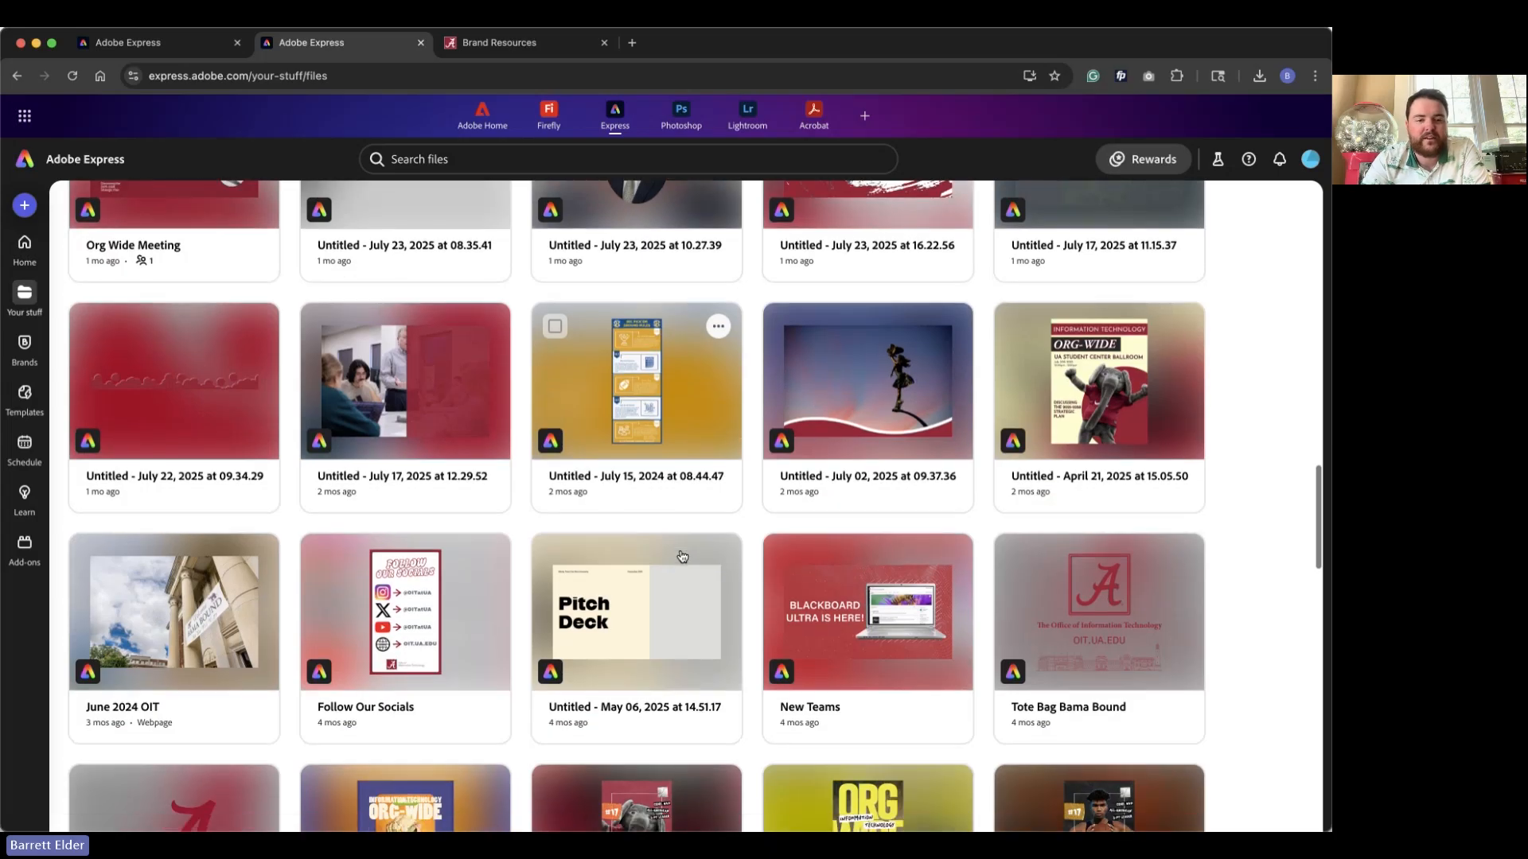
scroll(682, 556, "down", 1)
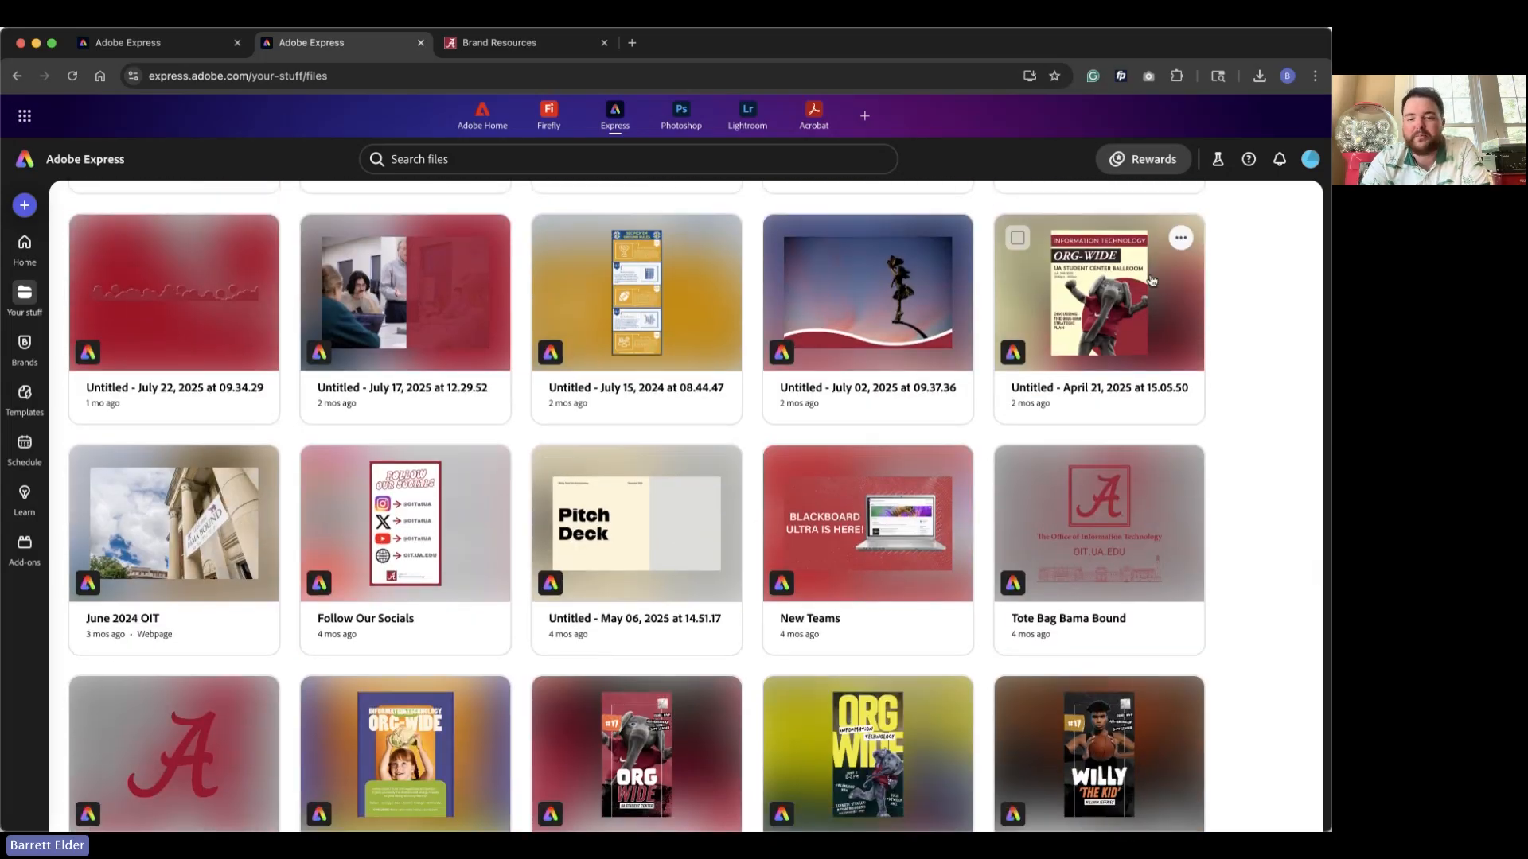
scroll(1136, 283, "down", 3)
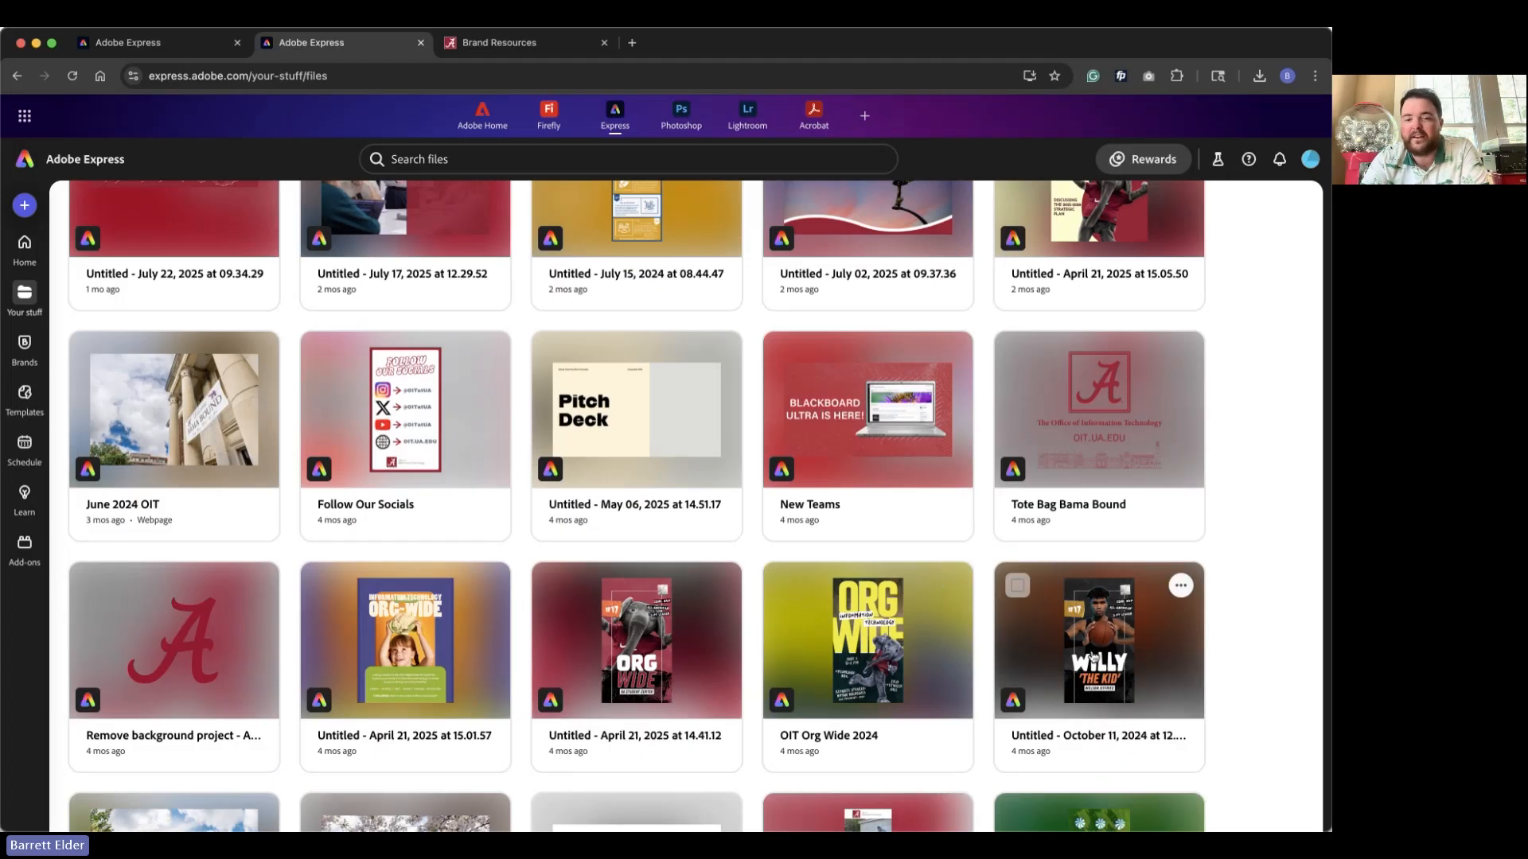
scroll(868, 645, "up", 1)
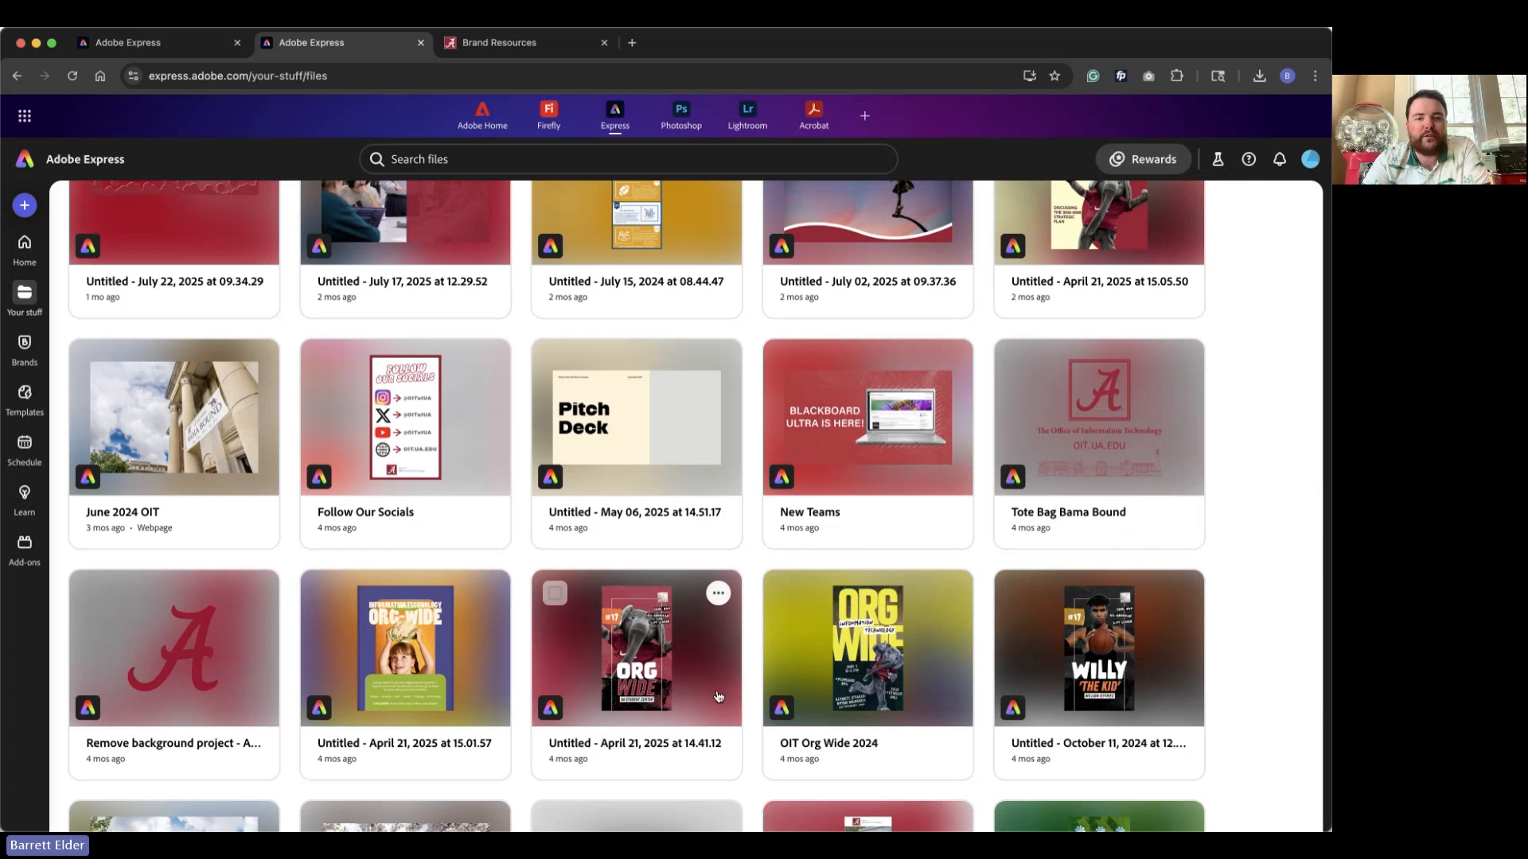
scroll(719, 697, "up", 15)
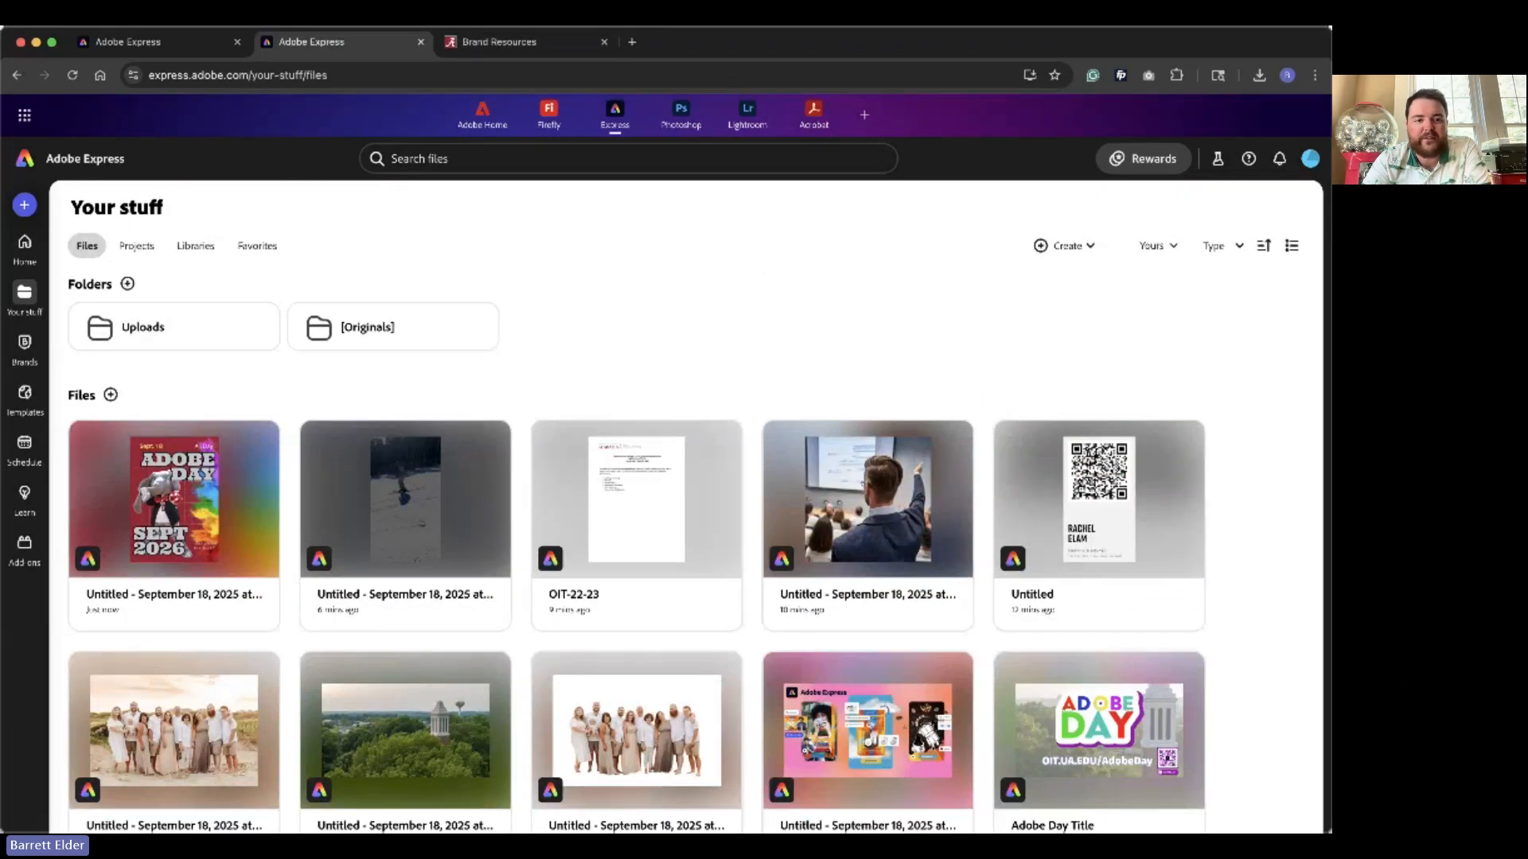
left_click(503, 448)
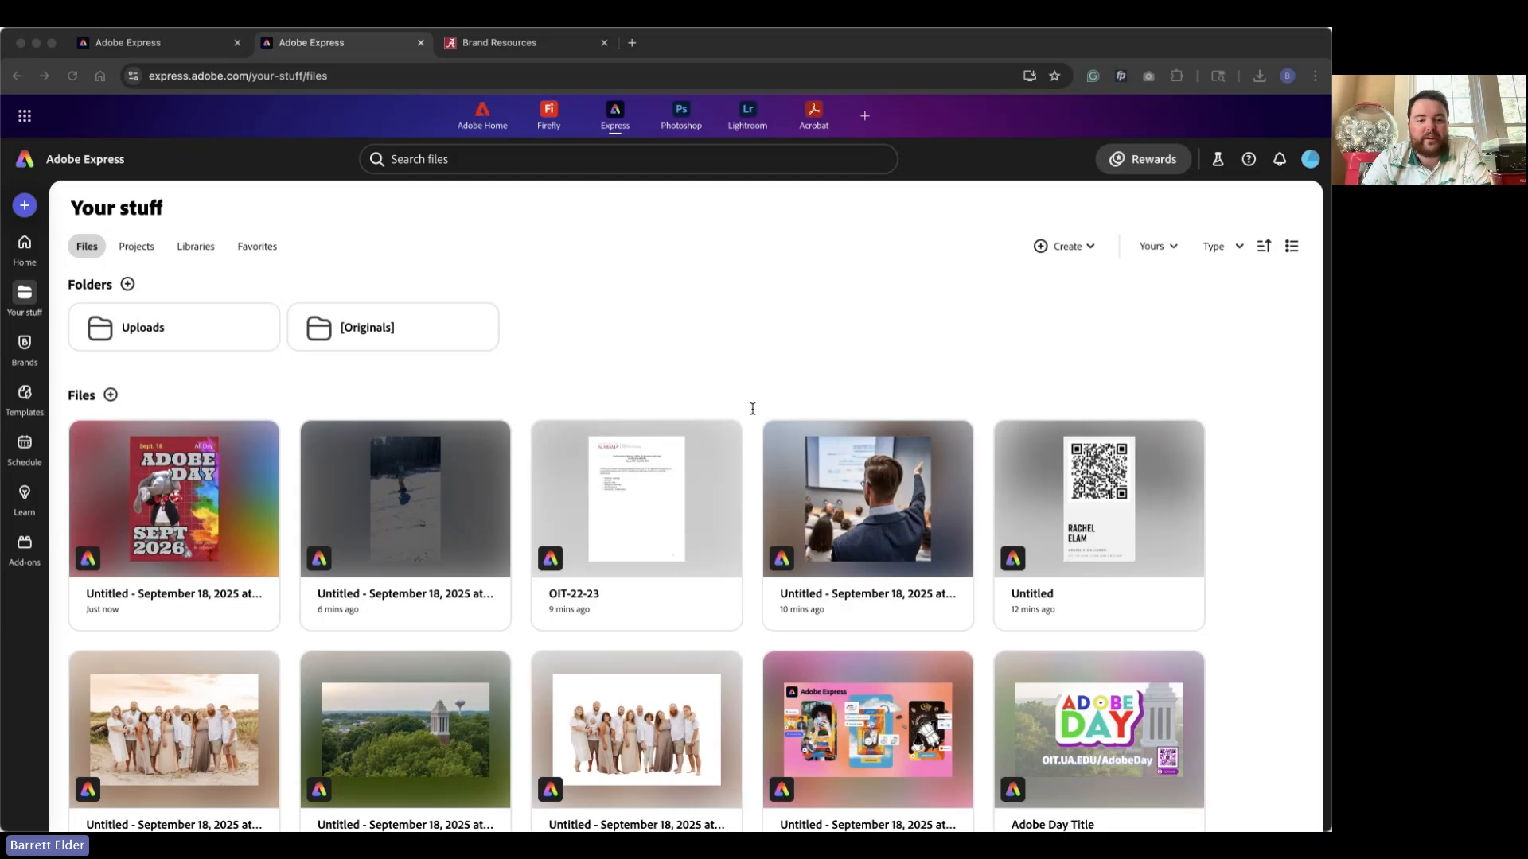
left_click(878, 319)
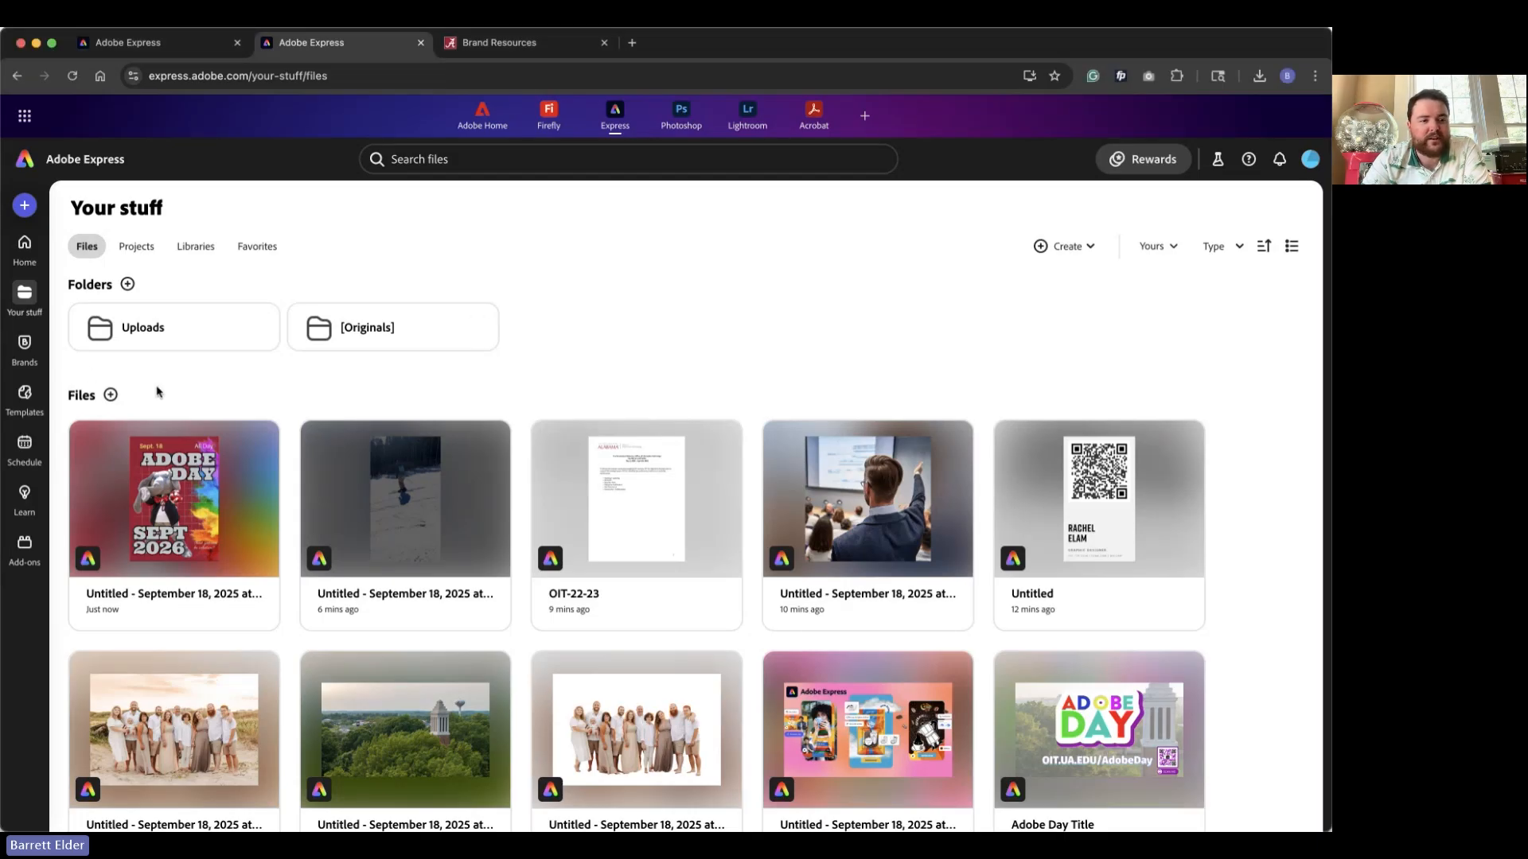
Open the content schedule and look through the social media and ads formats offered for new projects.
left_click(26, 449)
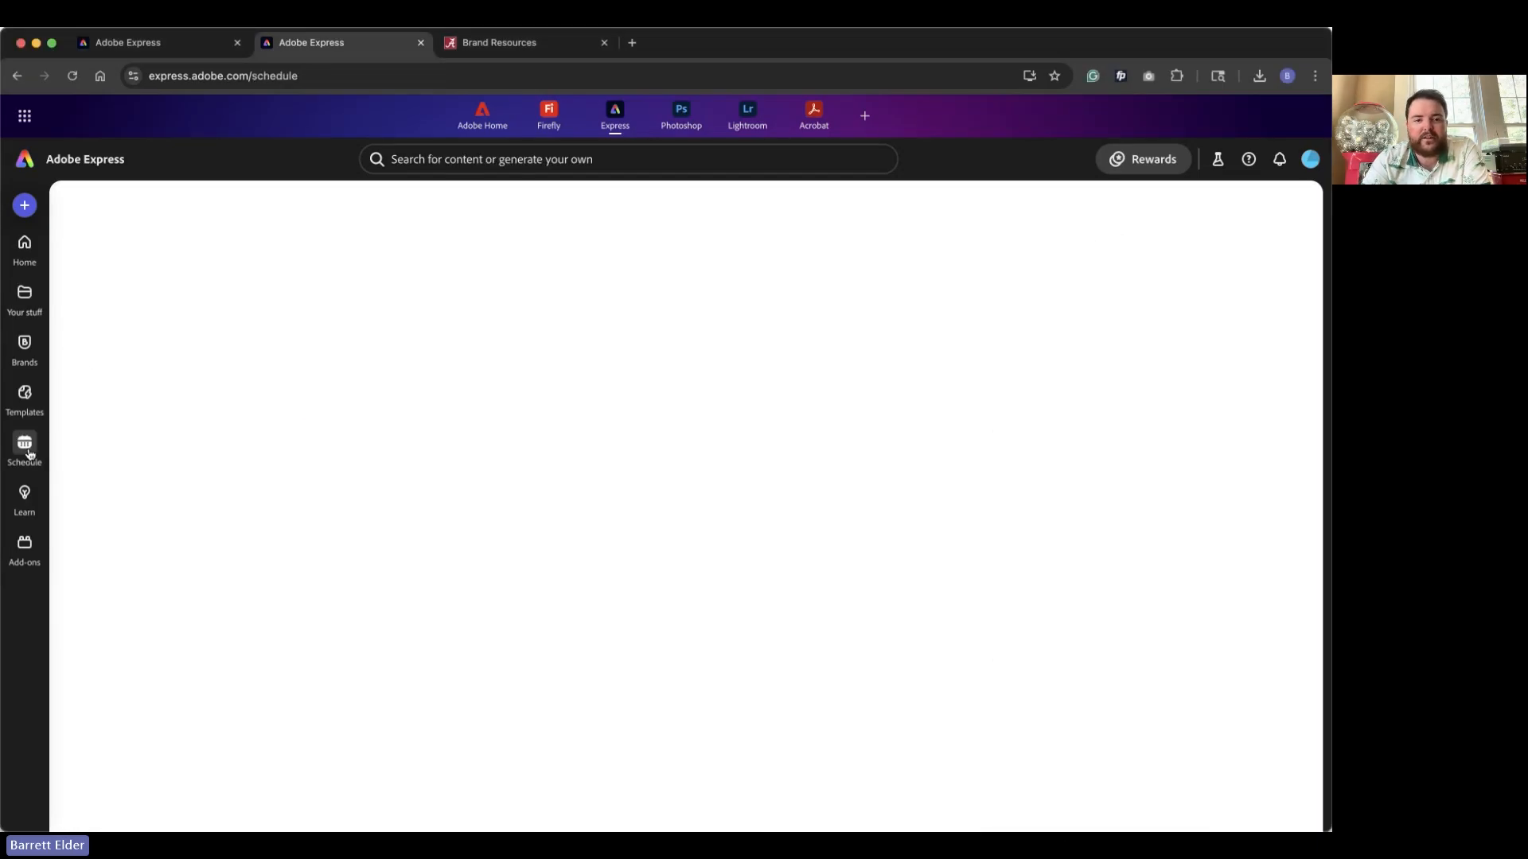
mouse_move(23, 446)
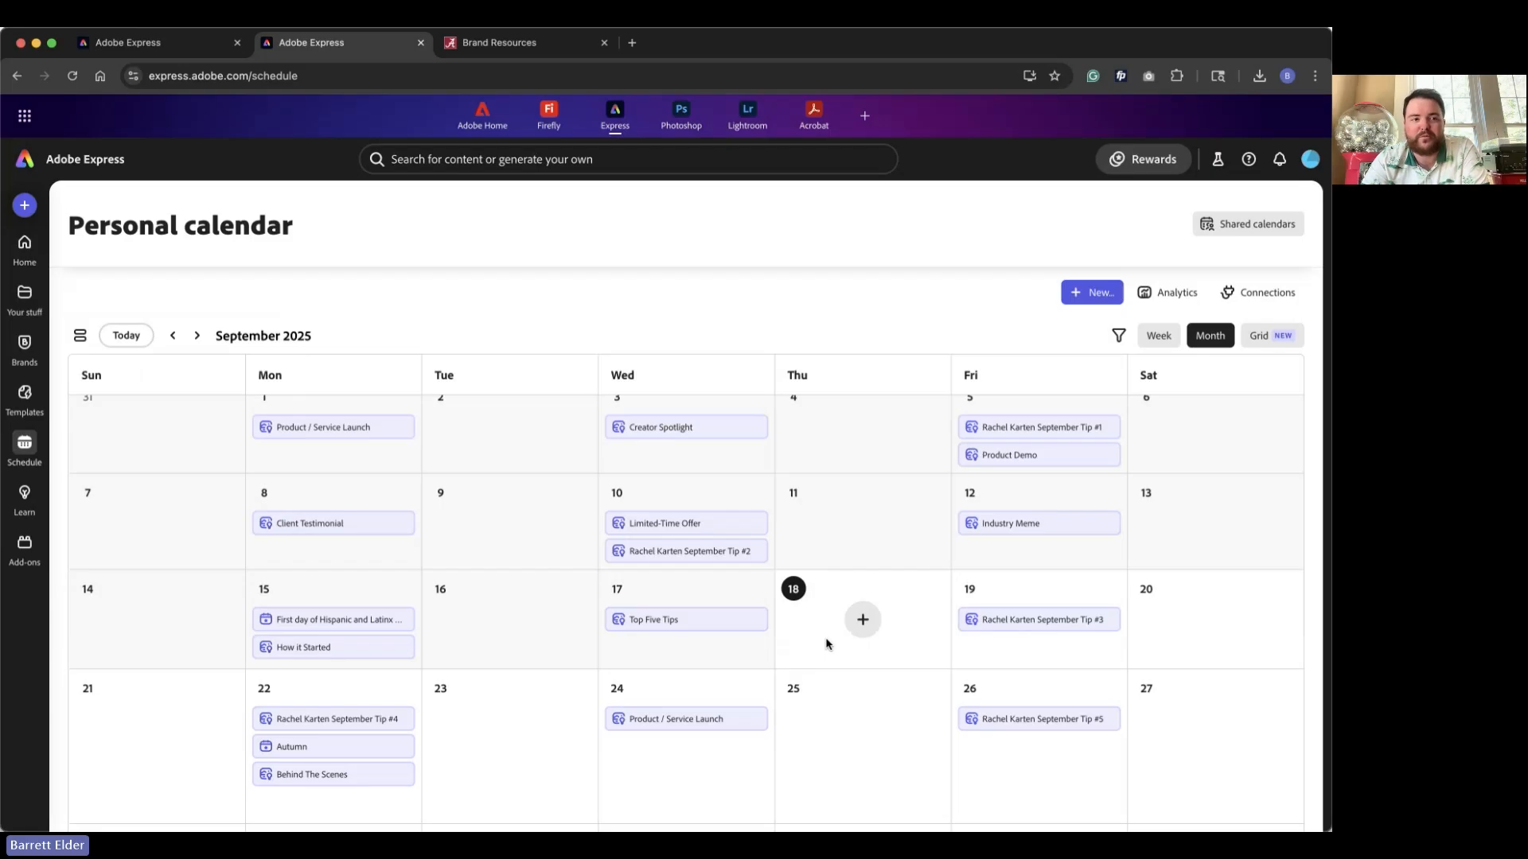
left_click(24, 204)
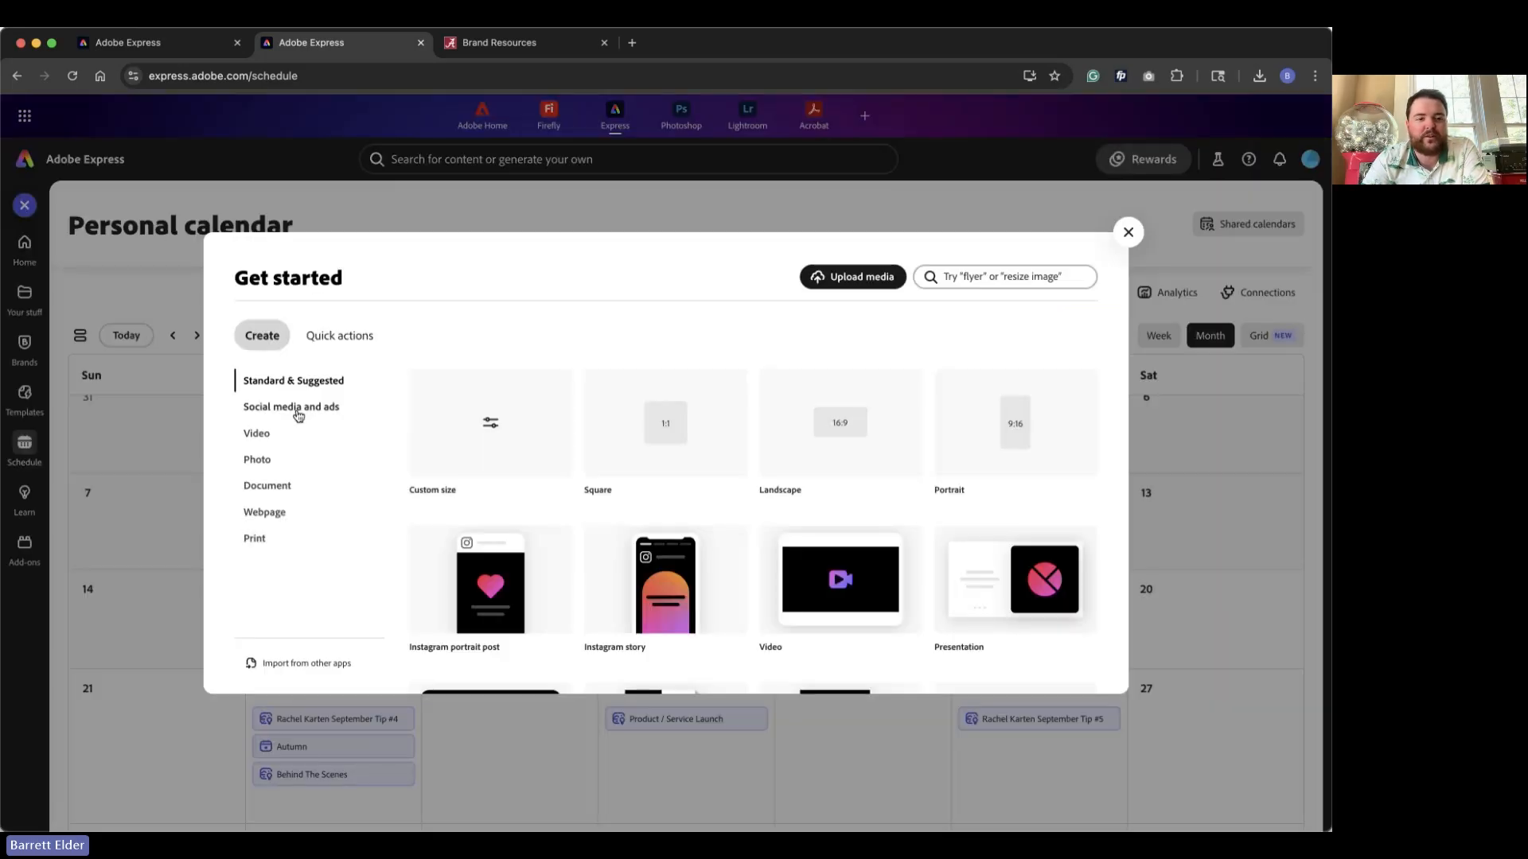
left_click(298, 415)
scroll(648, 642, "down", 5)
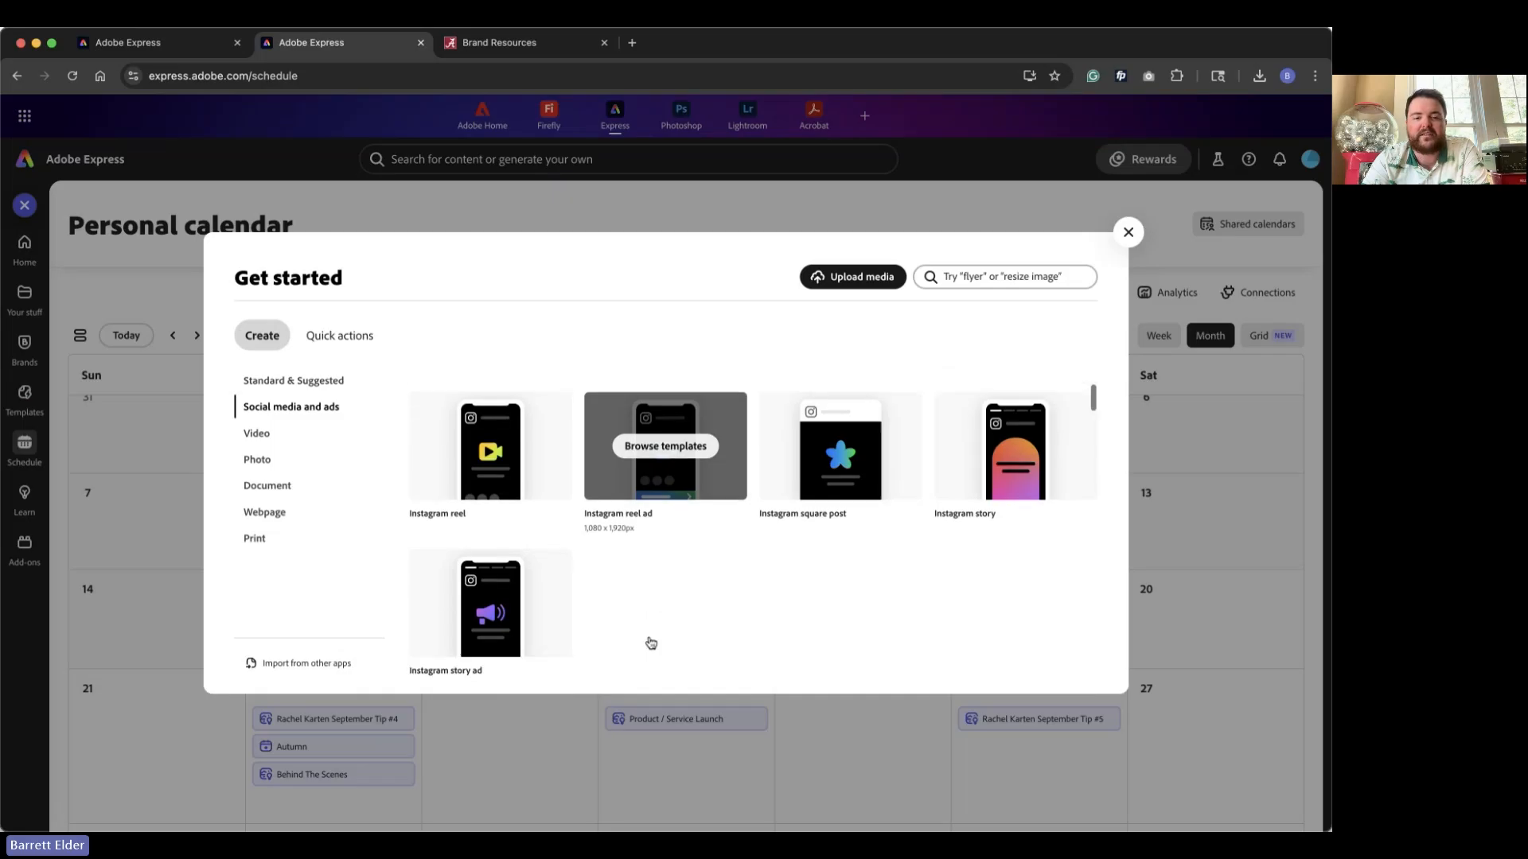
left_click(1128, 231)
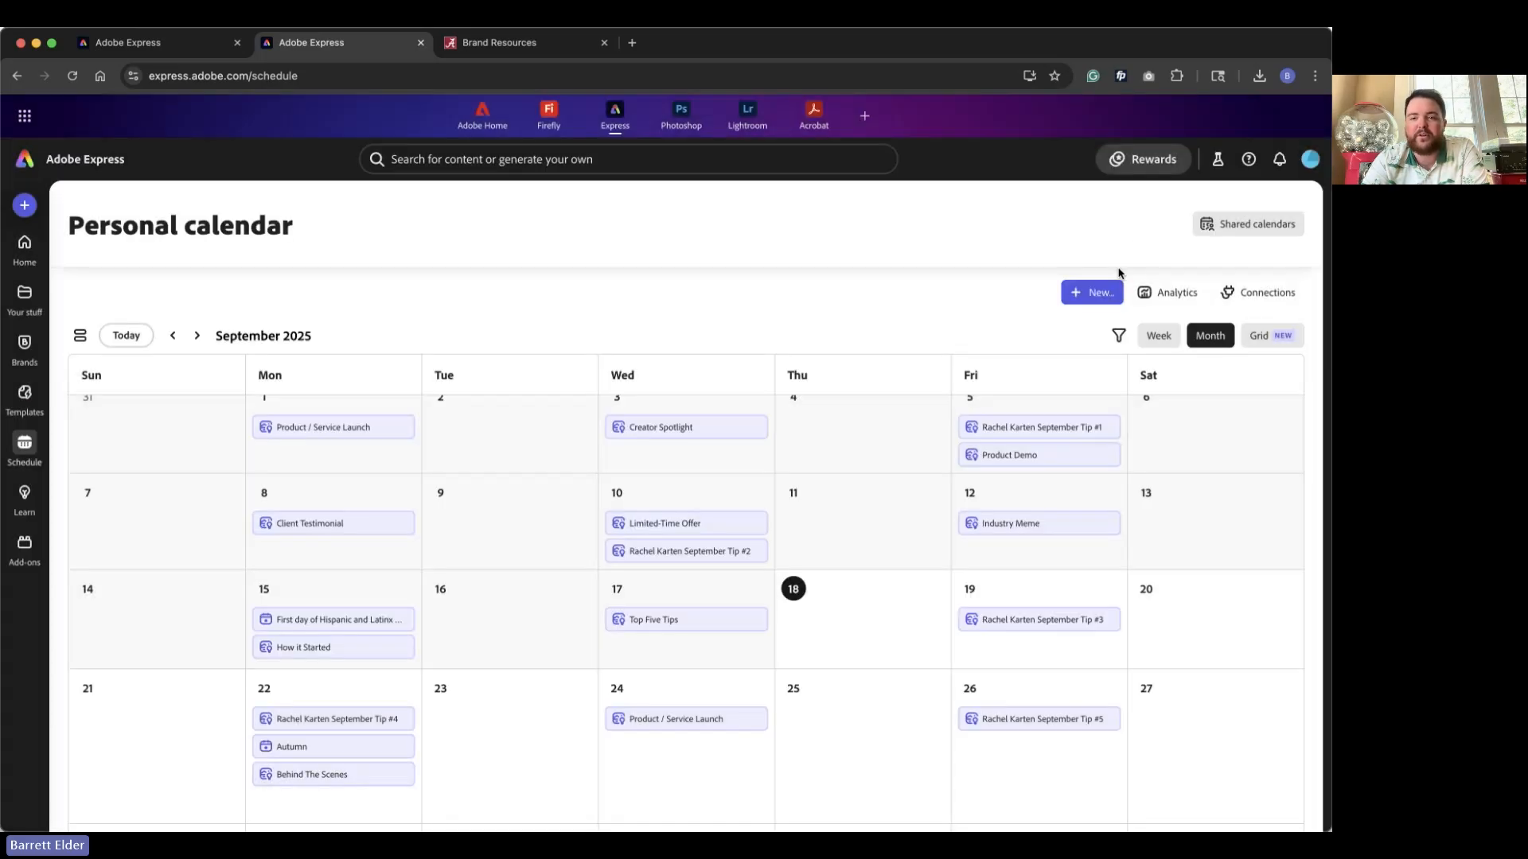
Review the social network connections available for the personal calendar and the rest of the September 2025 schedule.
left_click(1243, 296)
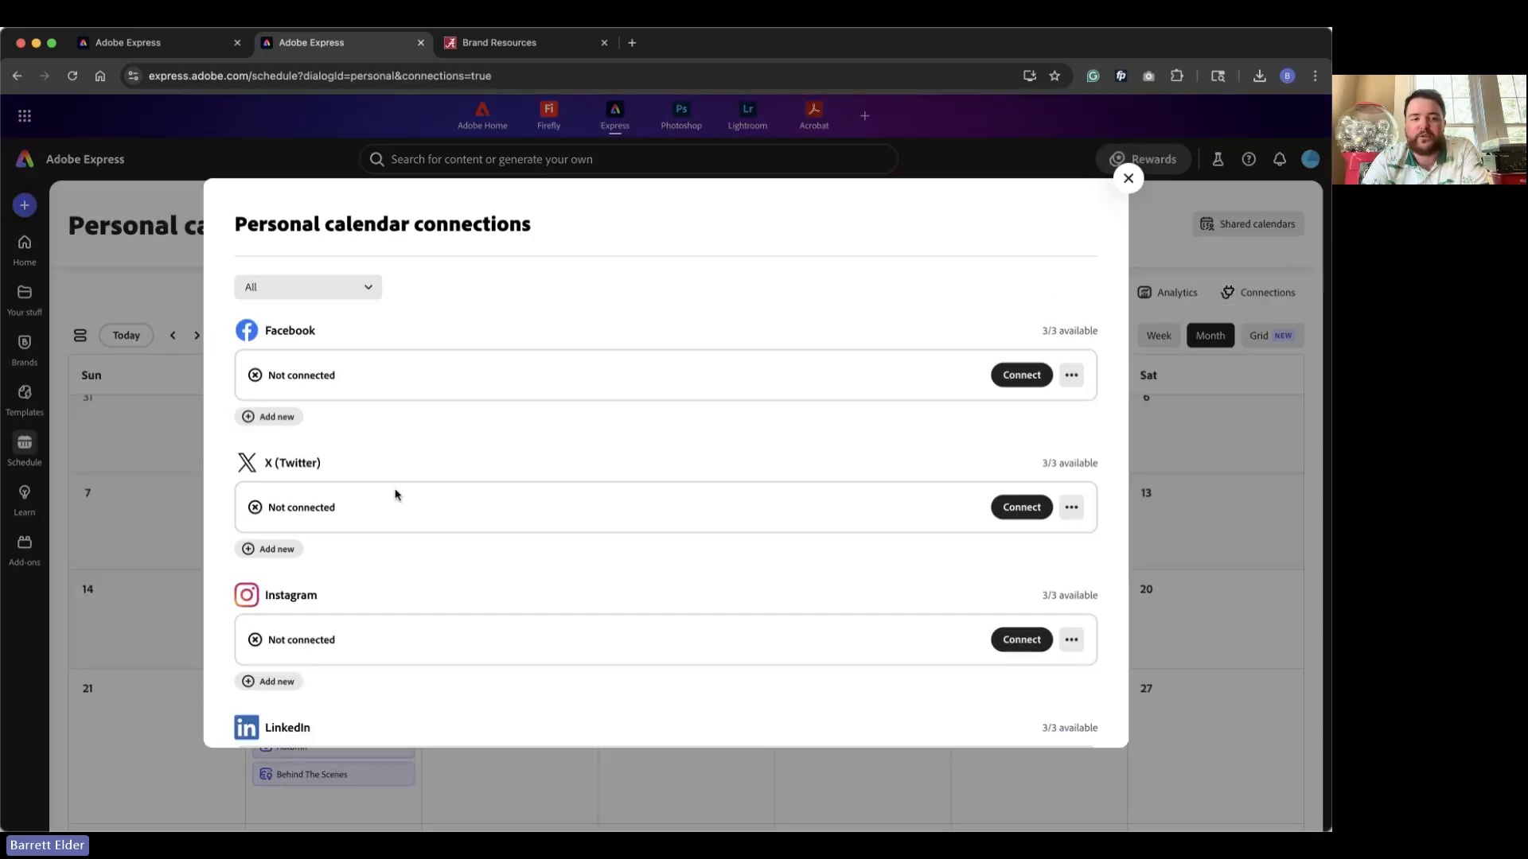
scroll(429, 624, "down", 5)
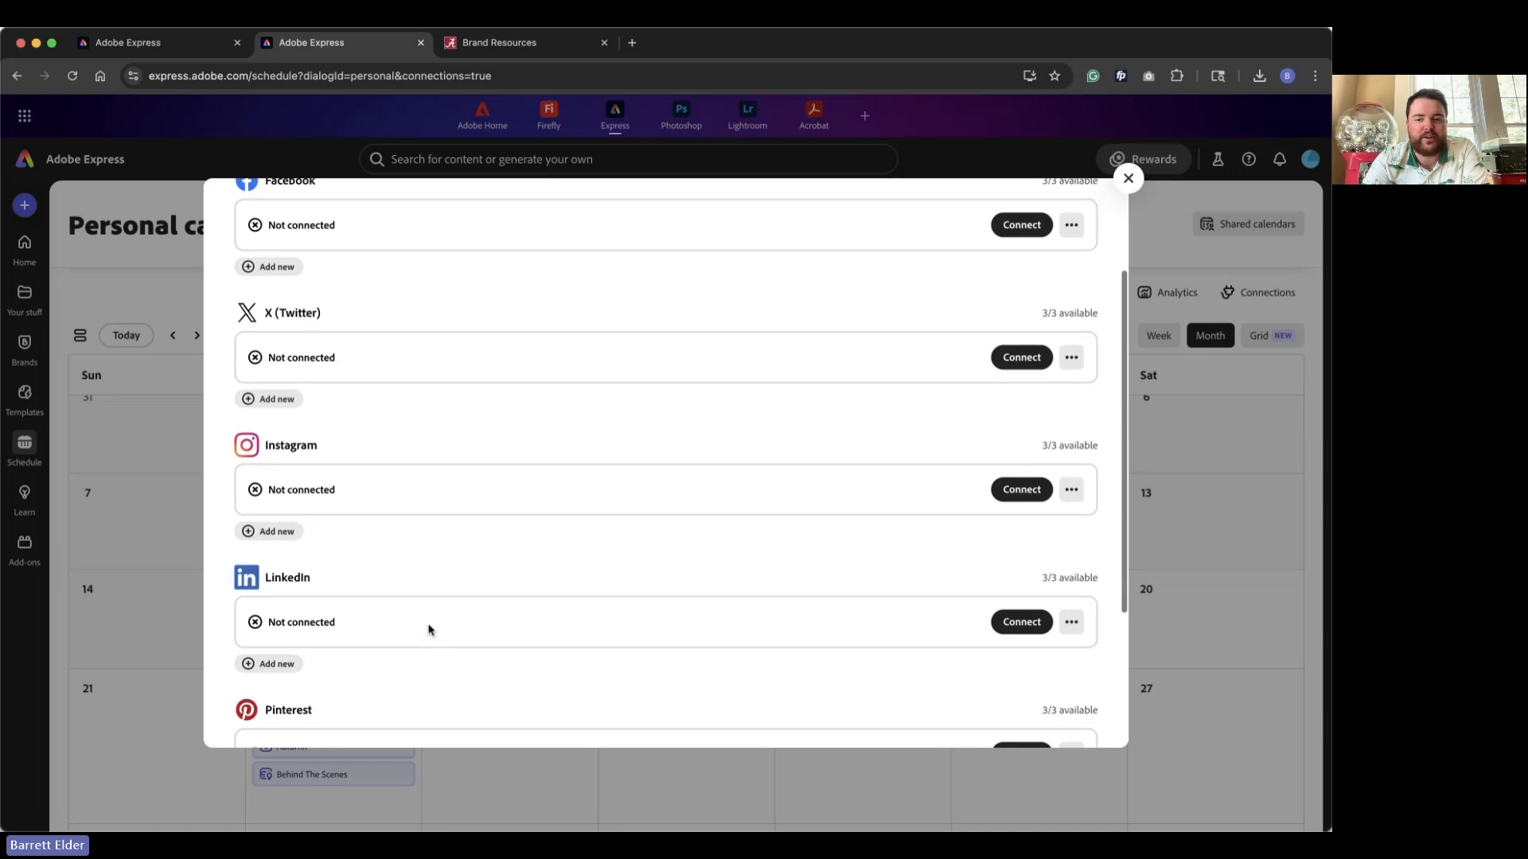
scroll(493, 580, "up", 4)
left_click(1127, 180)
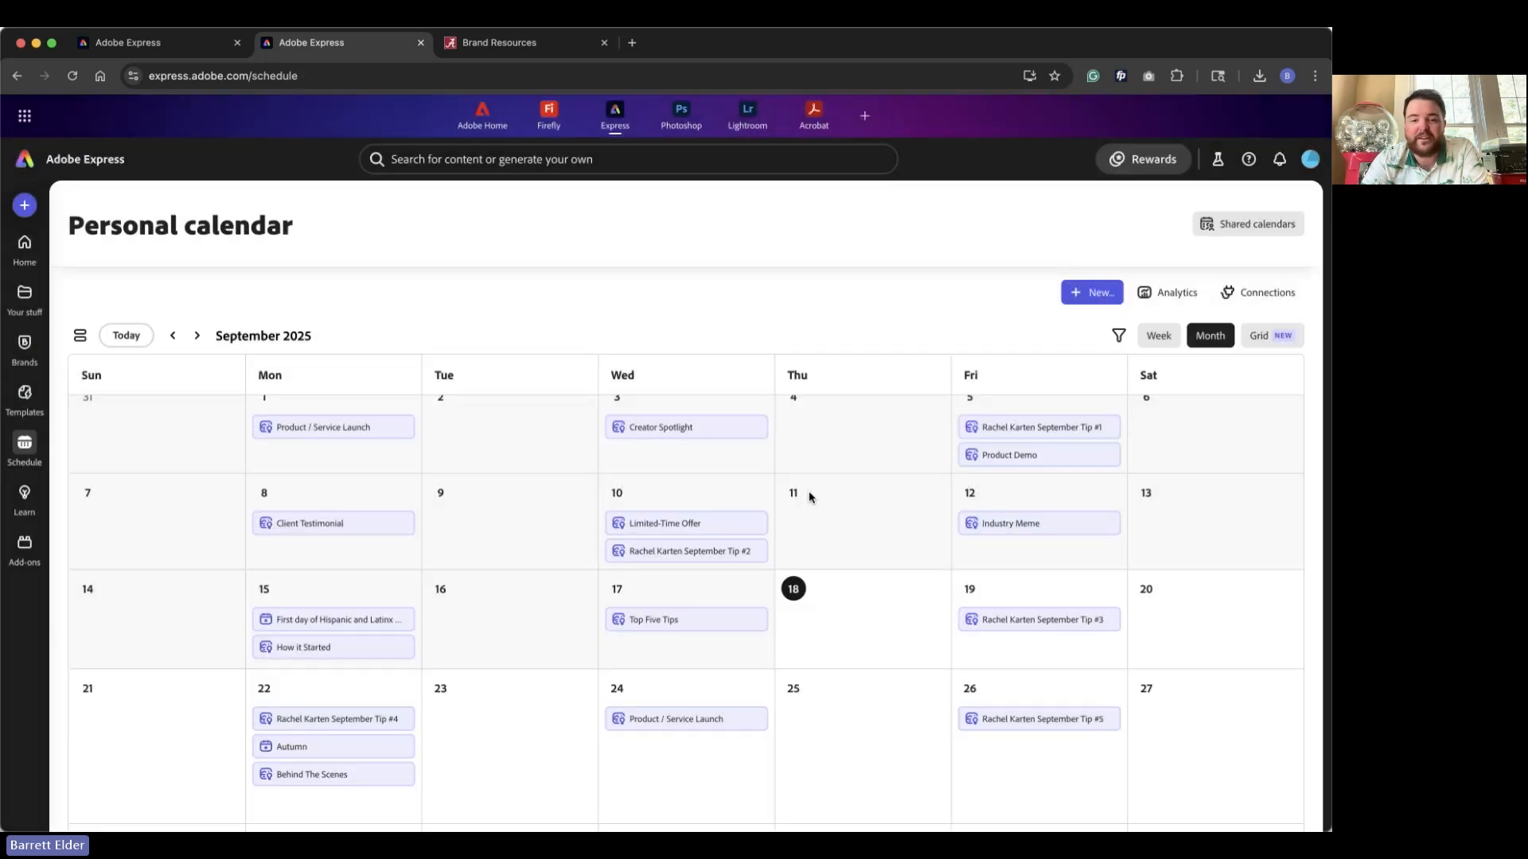
scroll(825, 628, "down", 1)
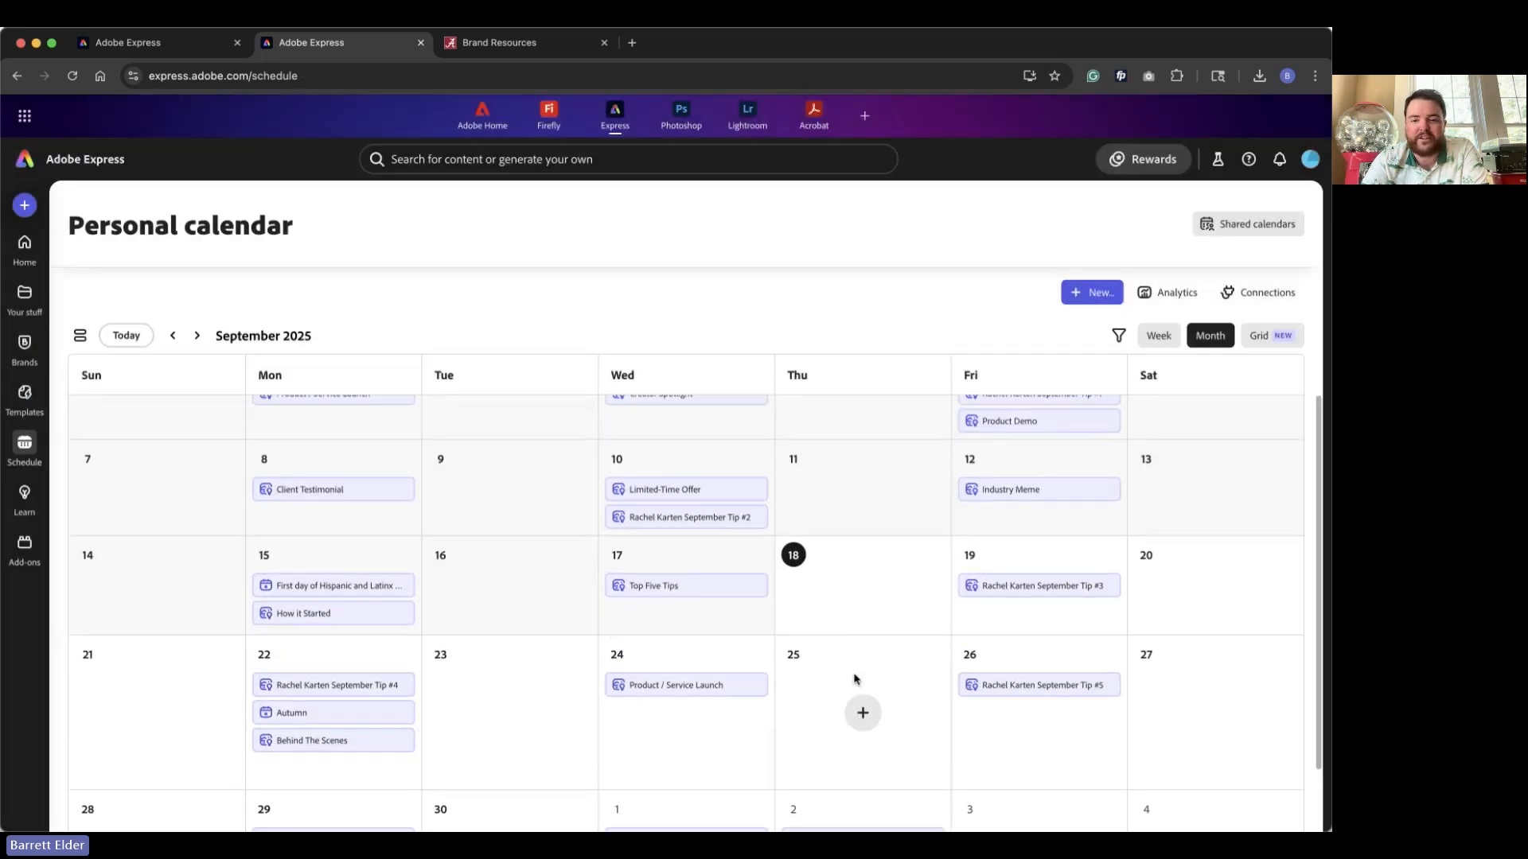
scroll(856, 672, "down", 1)
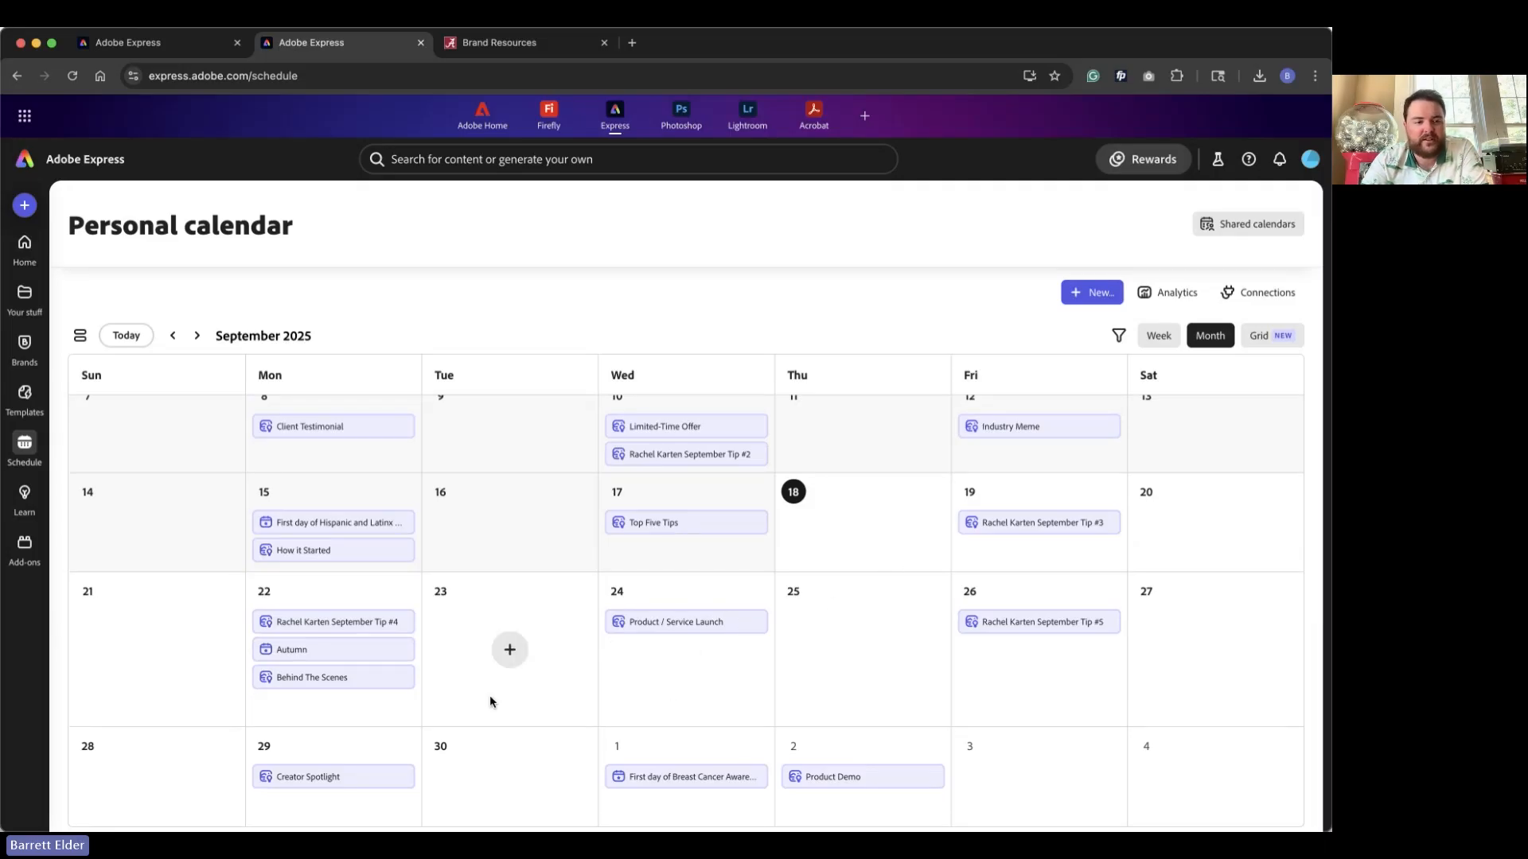
Leave the calendar and open the ADOBE CELEBRATION 2025 webpage project from the saved files.
left_click(26, 256)
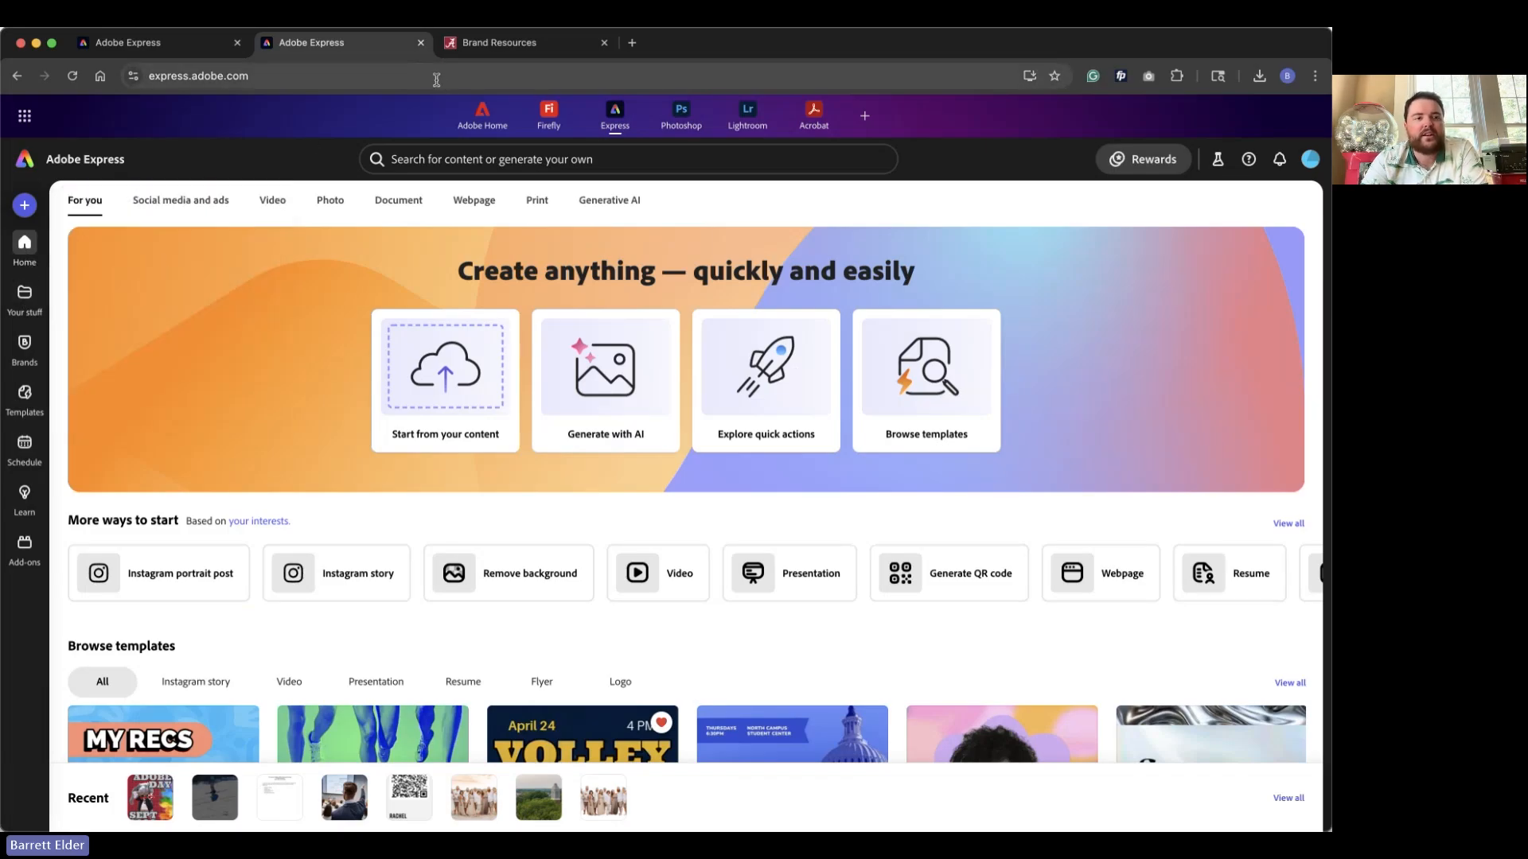
left_click(22, 296)
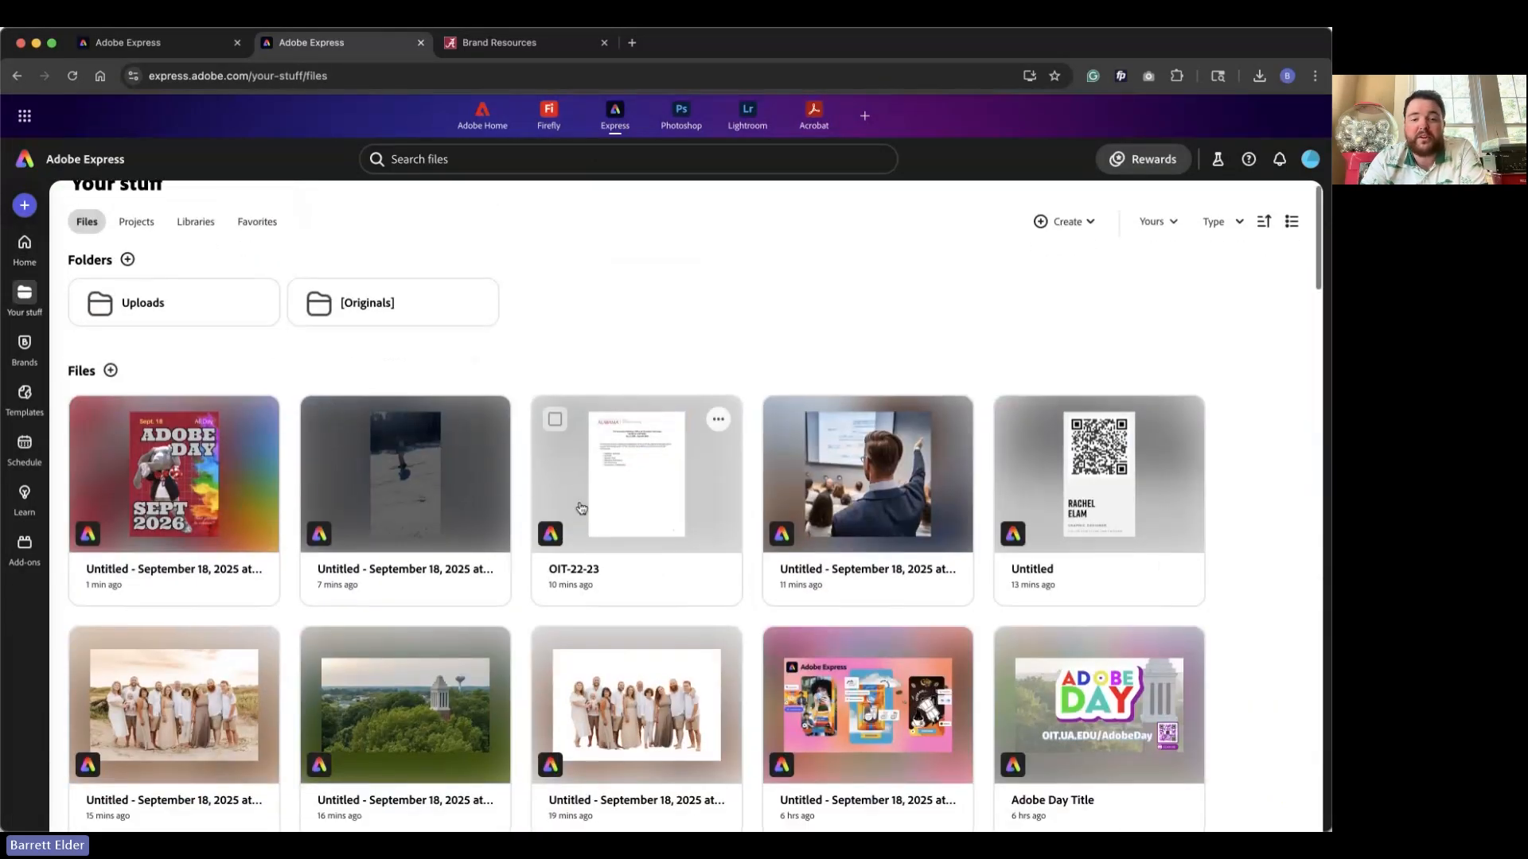
scroll(581, 508, "down", 5)
scroll(581, 508, "down", 1)
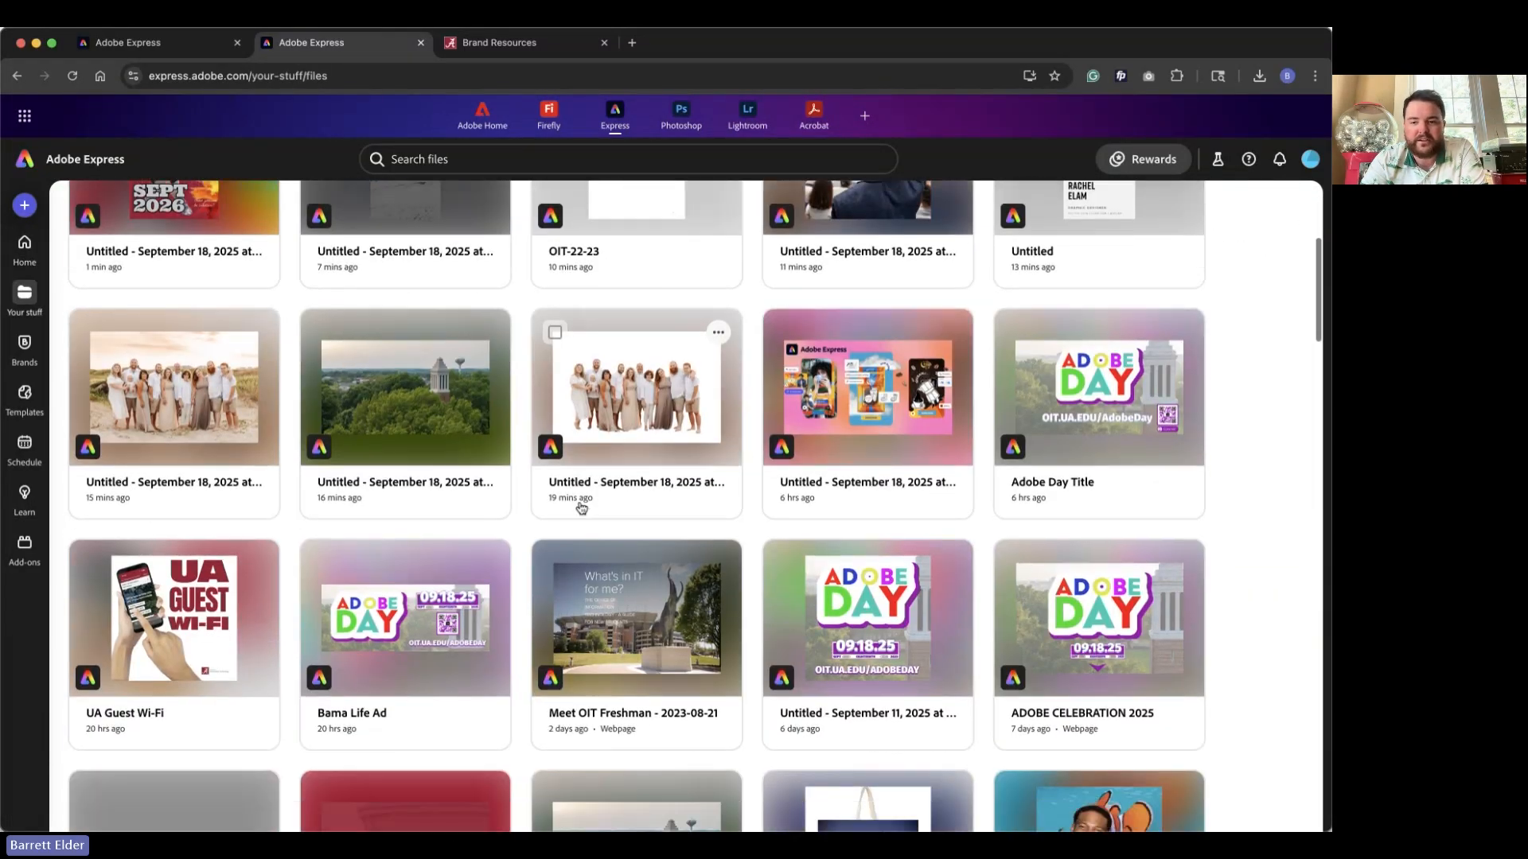
scroll(582, 508, "down", 1)
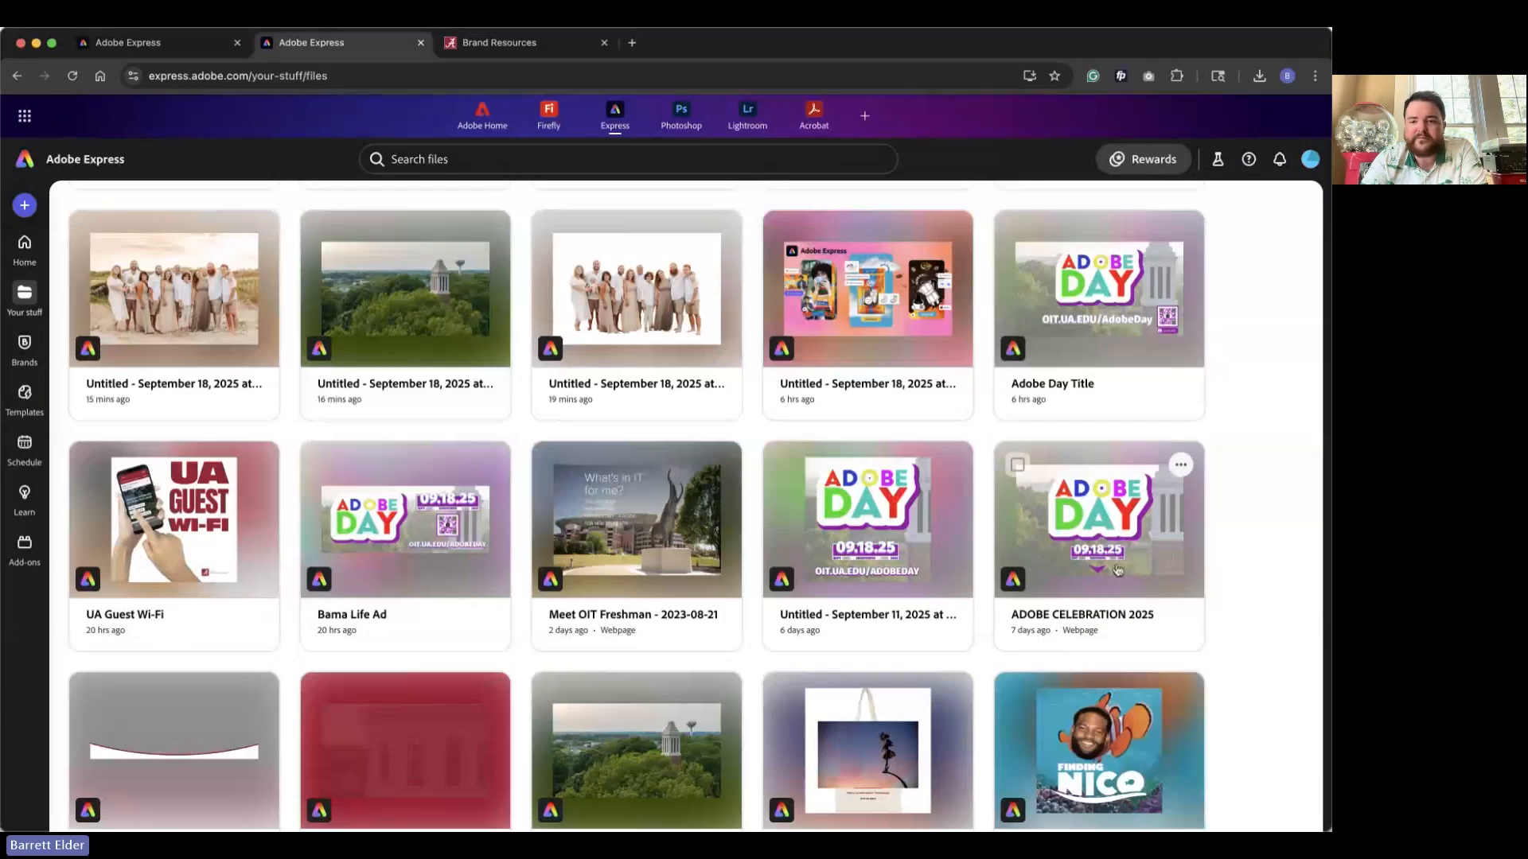
left_click(1096, 531)
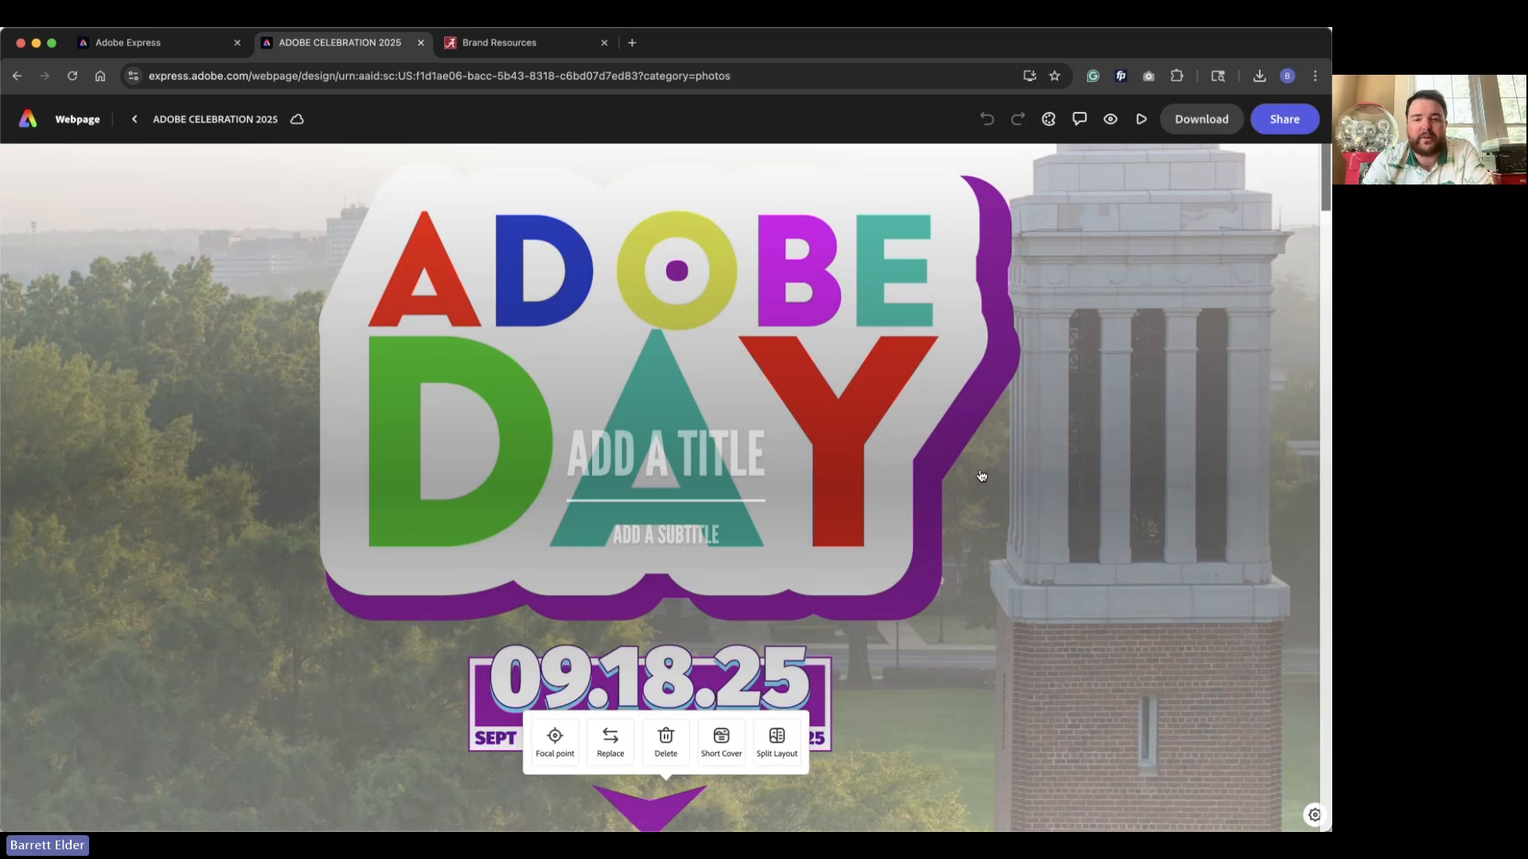
Look through the webpage from the Adobe Day cover and introduction down through the event line-up sessions.
scroll(981, 476, "down", 2)
scroll(980, 477, "down", 2)
scroll(572, 426, "up", 3)
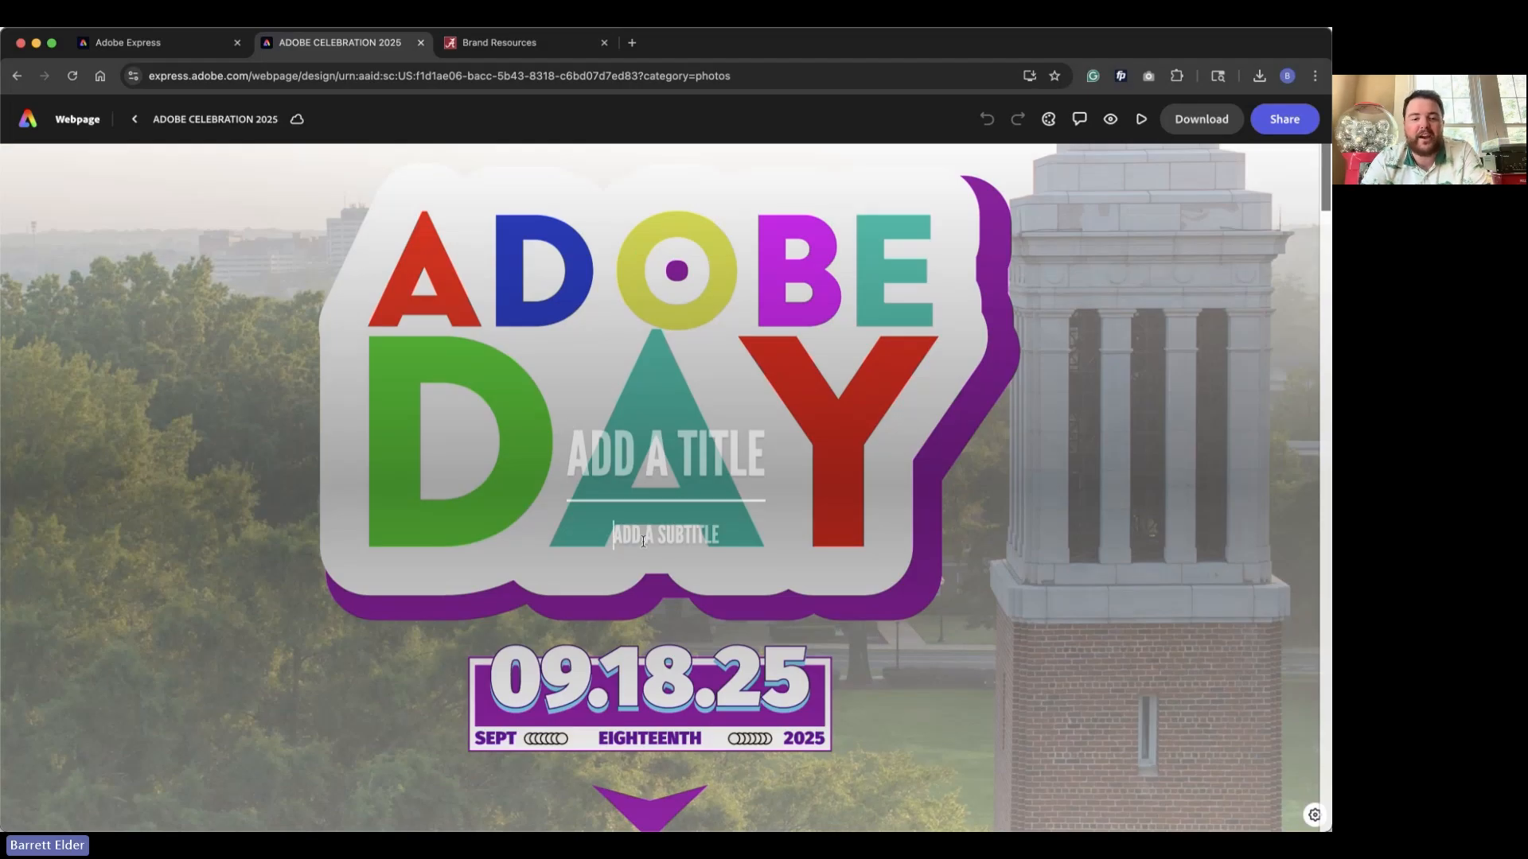
scroll(629, 494, "down", 5)
scroll(644, 546, "down", 5)
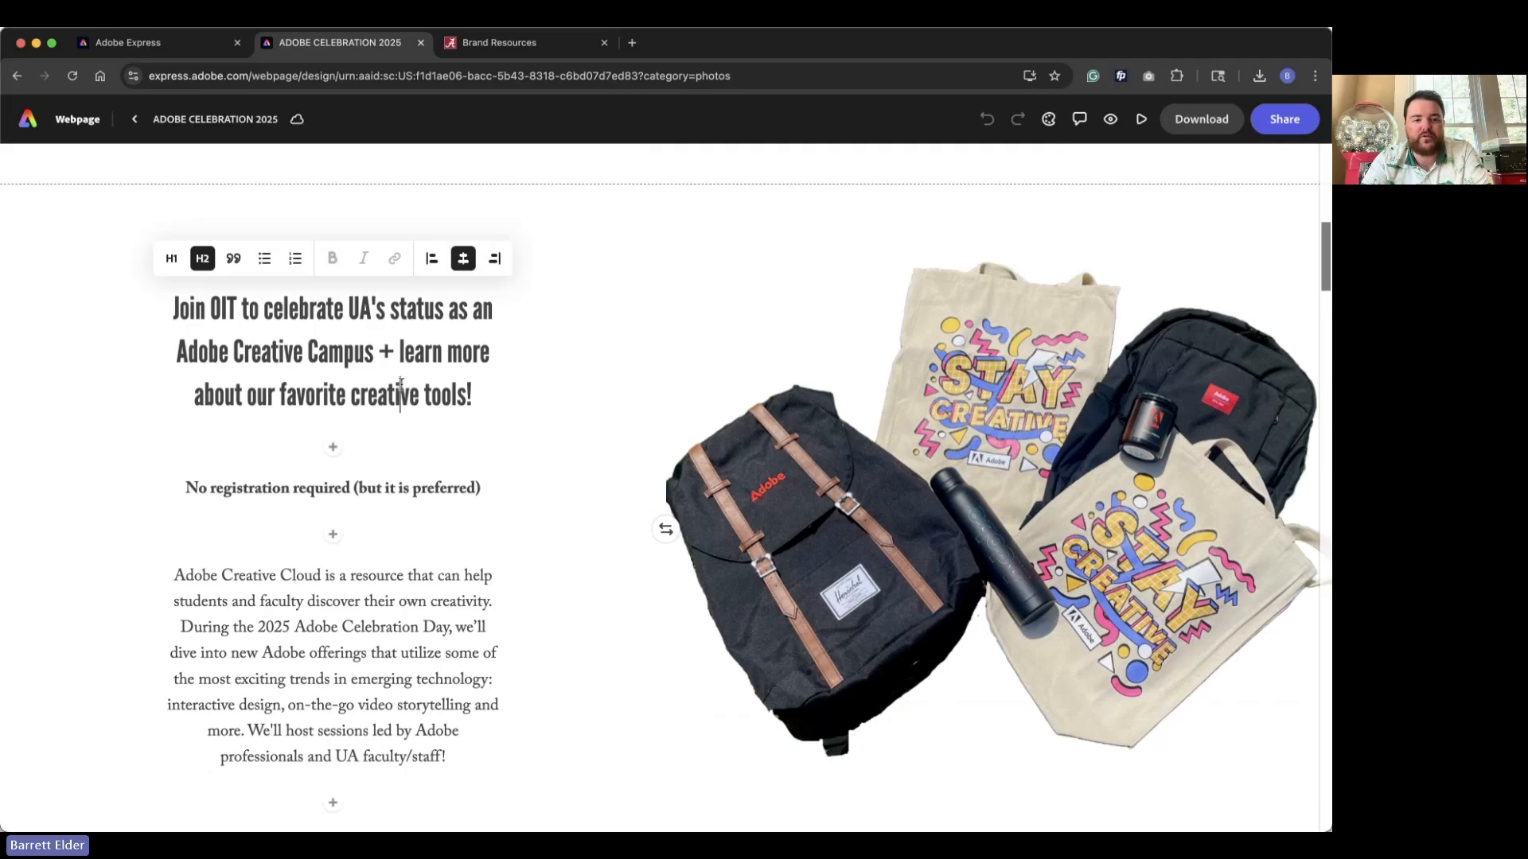
scroll(664, 517, "down", 8)
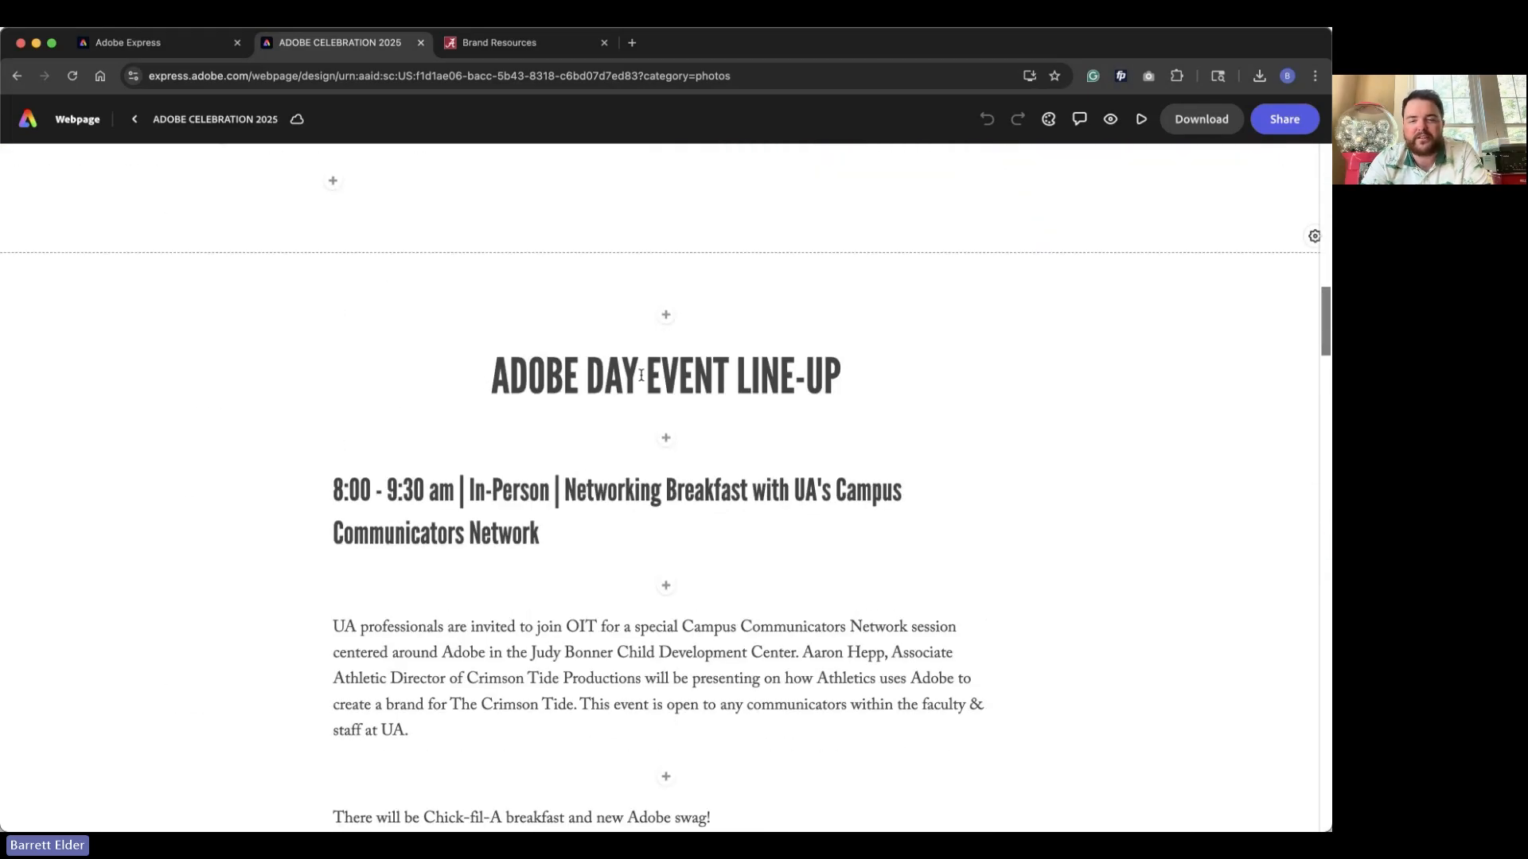
left_click(641, 374)
scroll(641, 375, "down", 1)
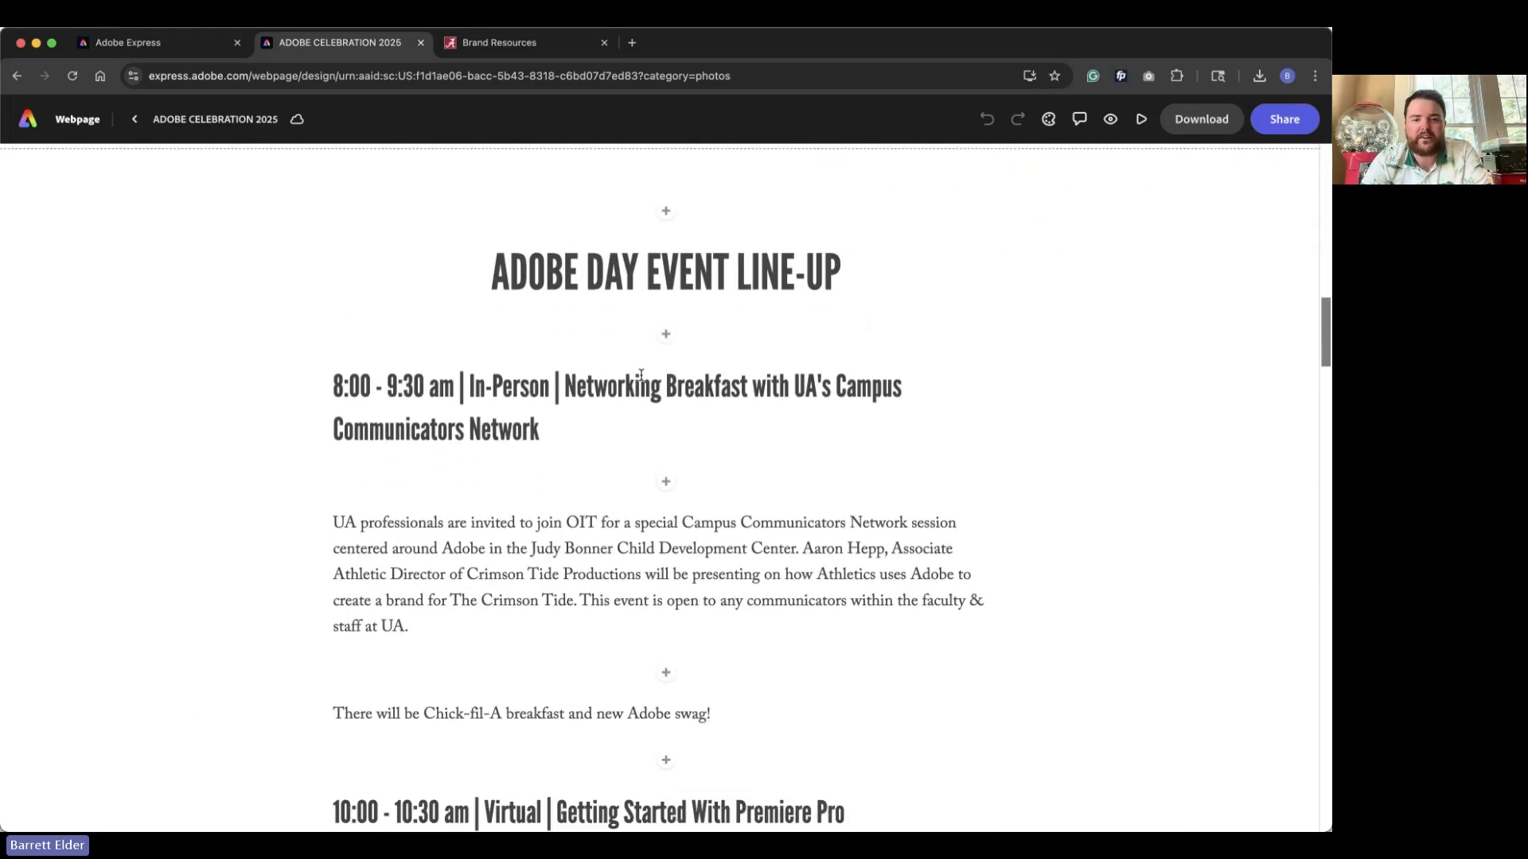
left_click(566, 385)
scroll(566, 385, "down", 10)
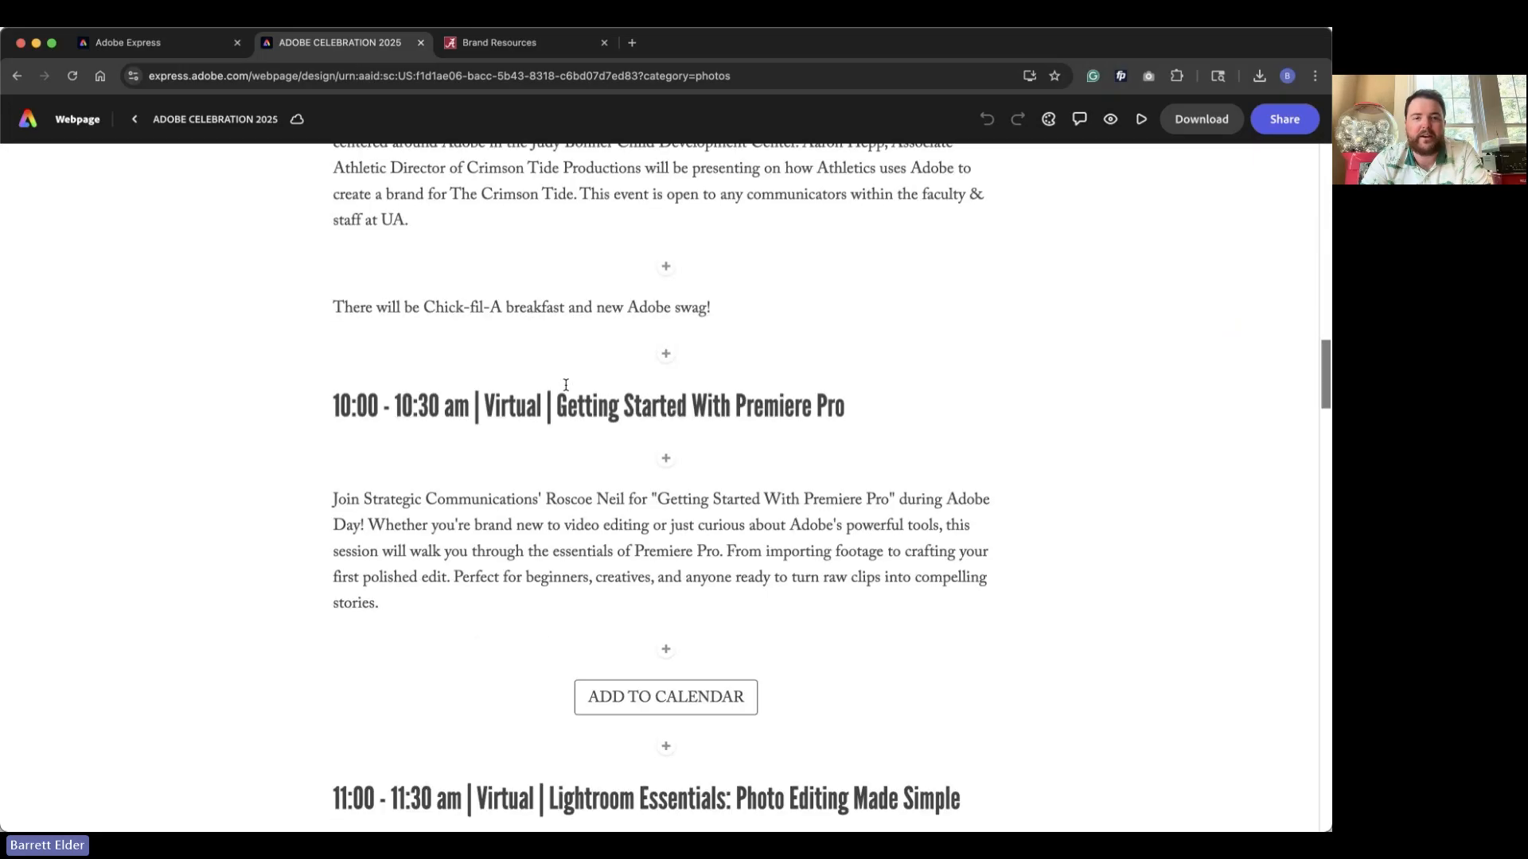
left_click(634, 385)
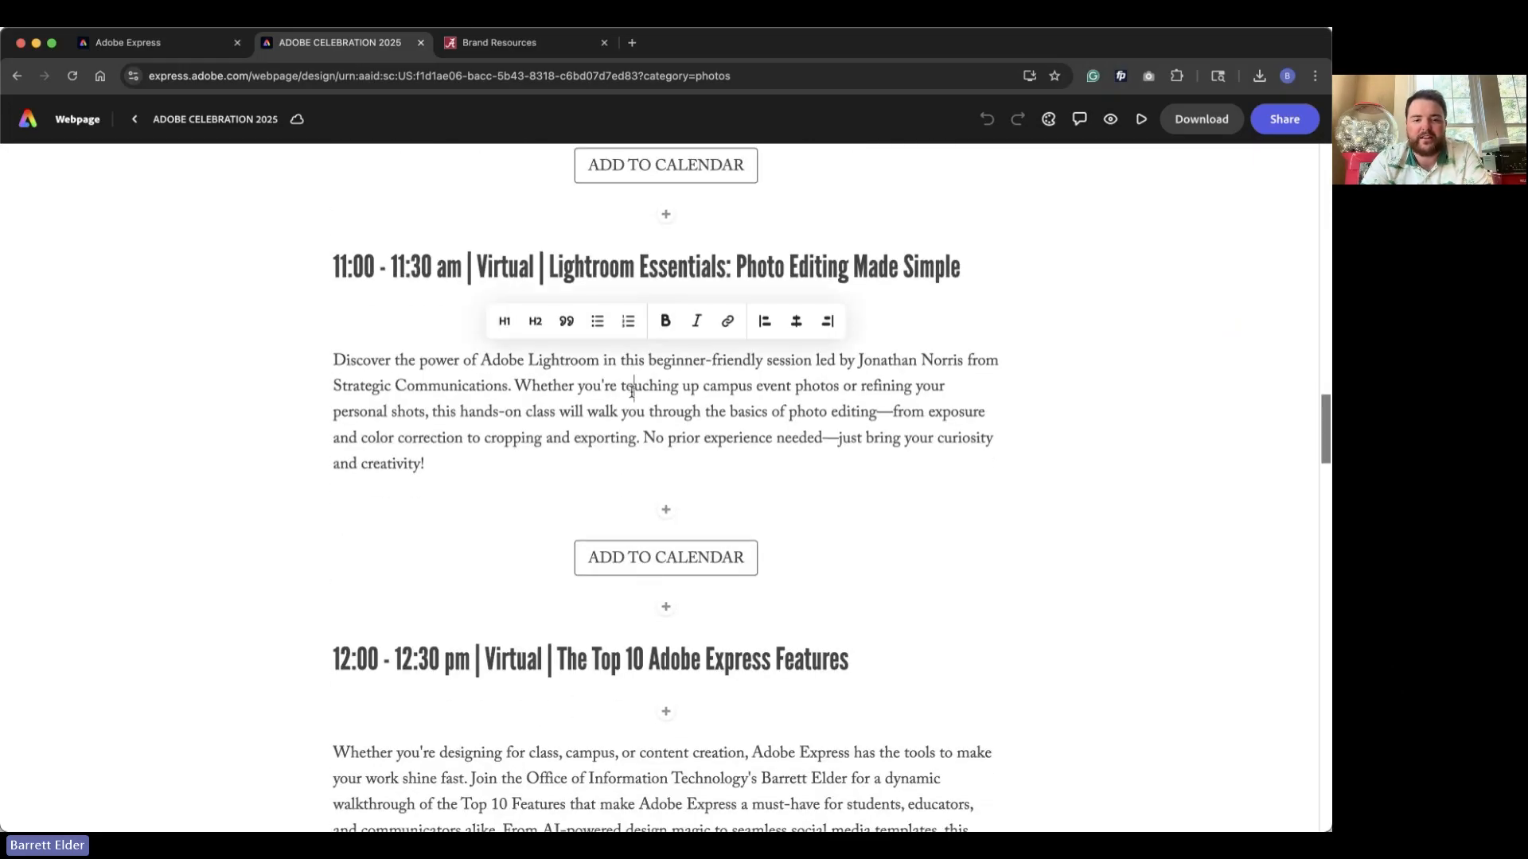
Check which content types can be inserted below the Lightroom Essentials session description, without adding any.
scroll(653, 382, "down", 3)
left_click(666, 376)
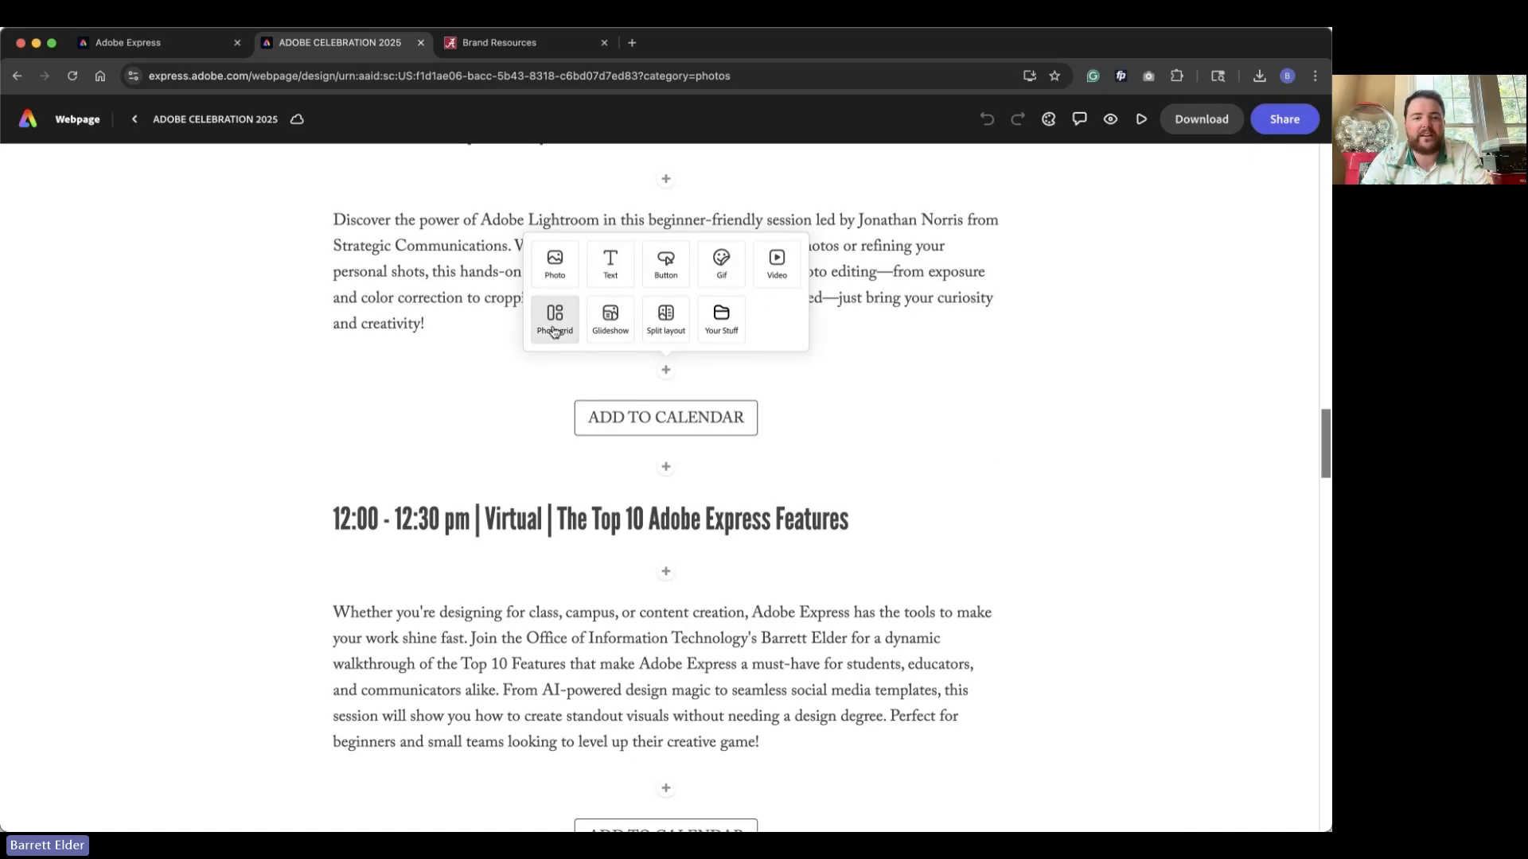
left_click(613, 378)
Swap the sides of the text and swag photo in the introduction's split layout, and swap them back.
scroll(609, 372, "up", 10)
scroll(608, 373, "up", 5)
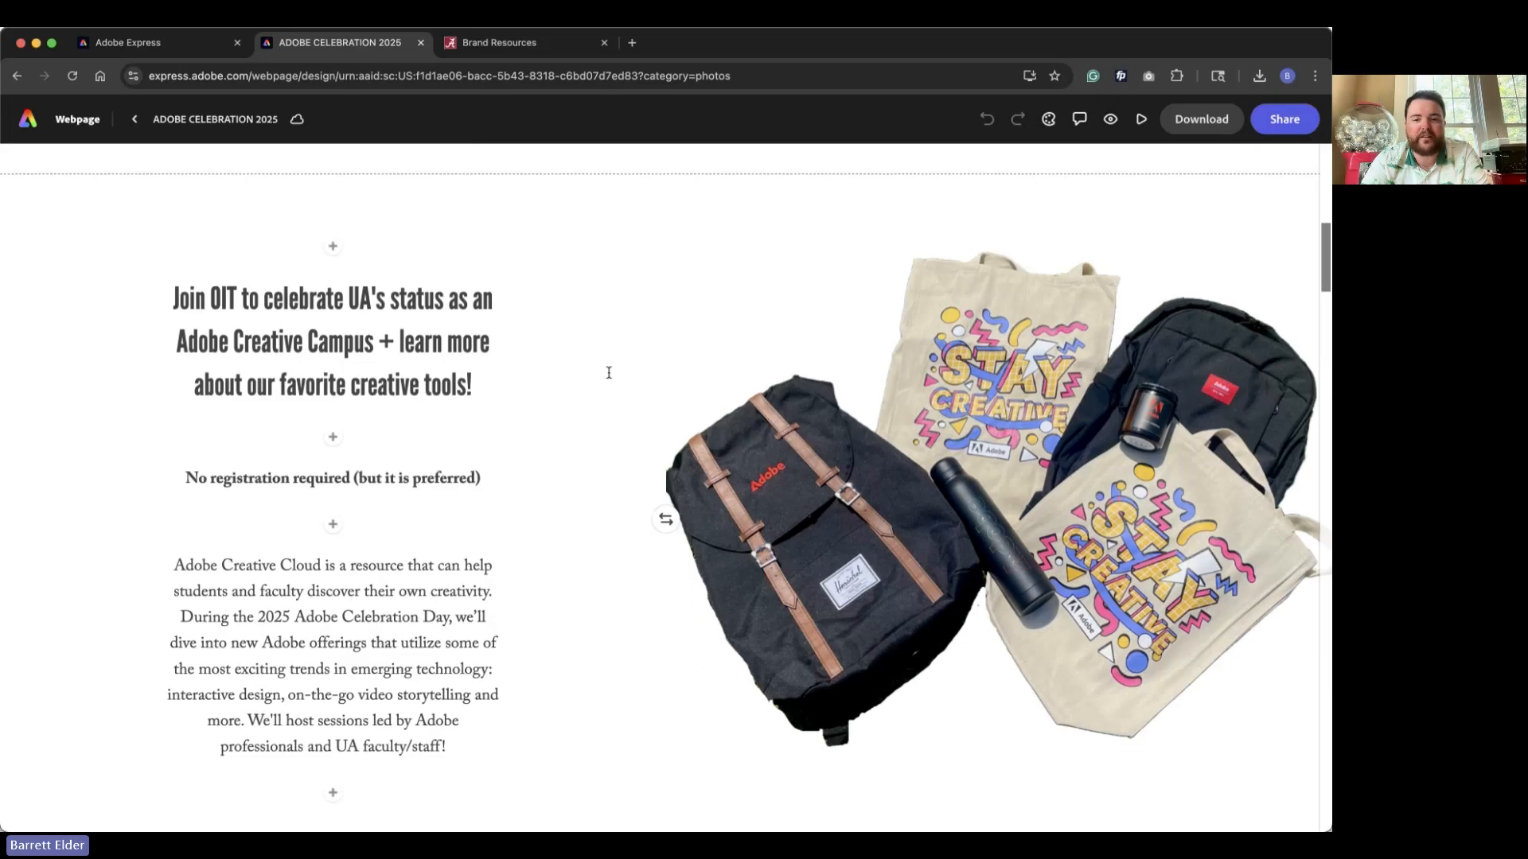
left_click(664, 521)
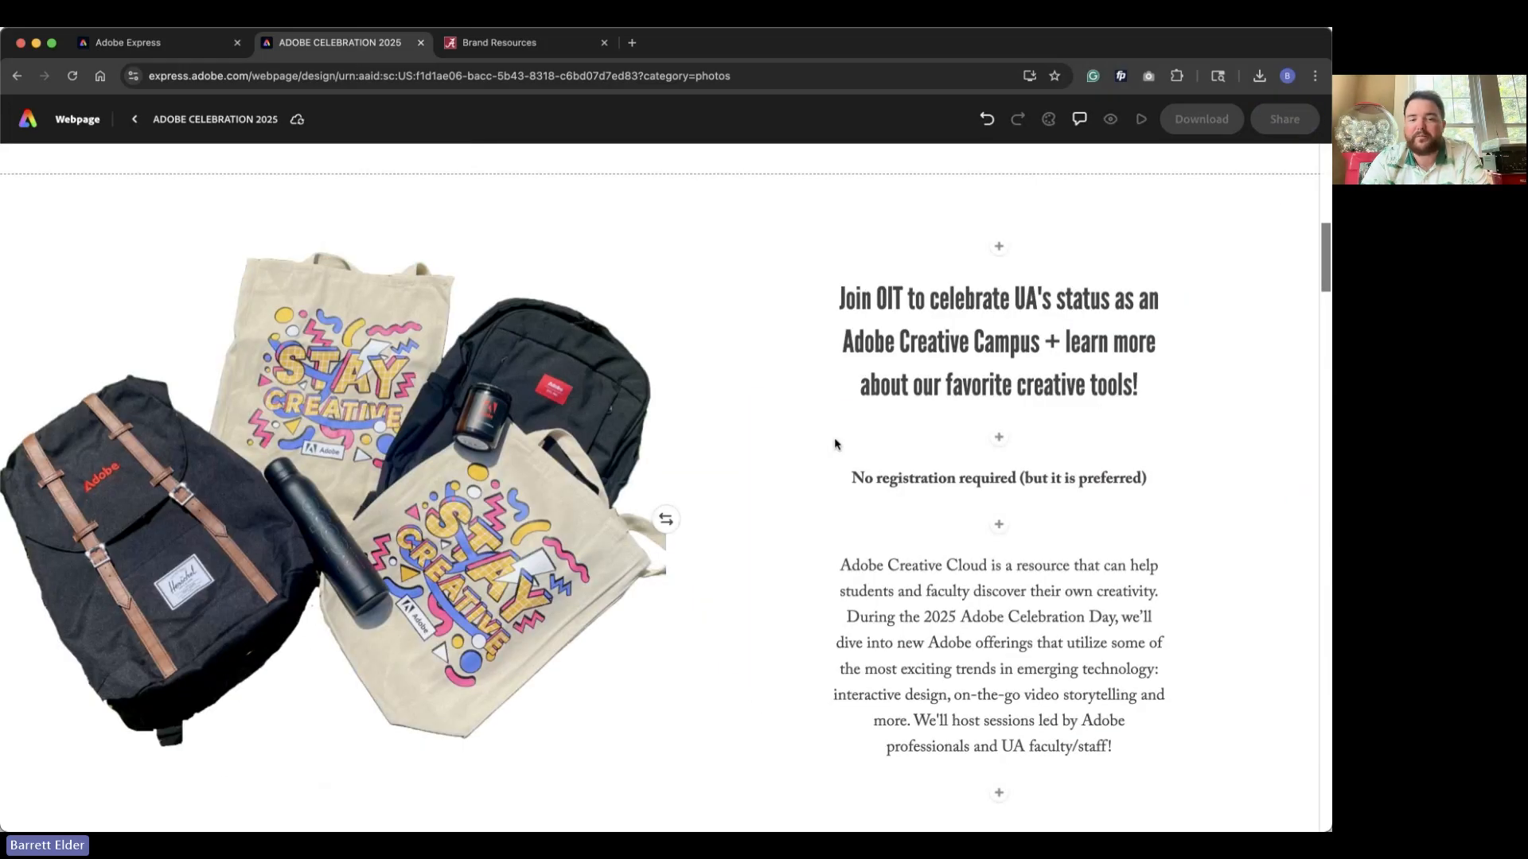
left_click(666, 519)
Look over the rest of the webpage down to the embedded YouTube video at its end.
scroll(666, 520, "down", 3)
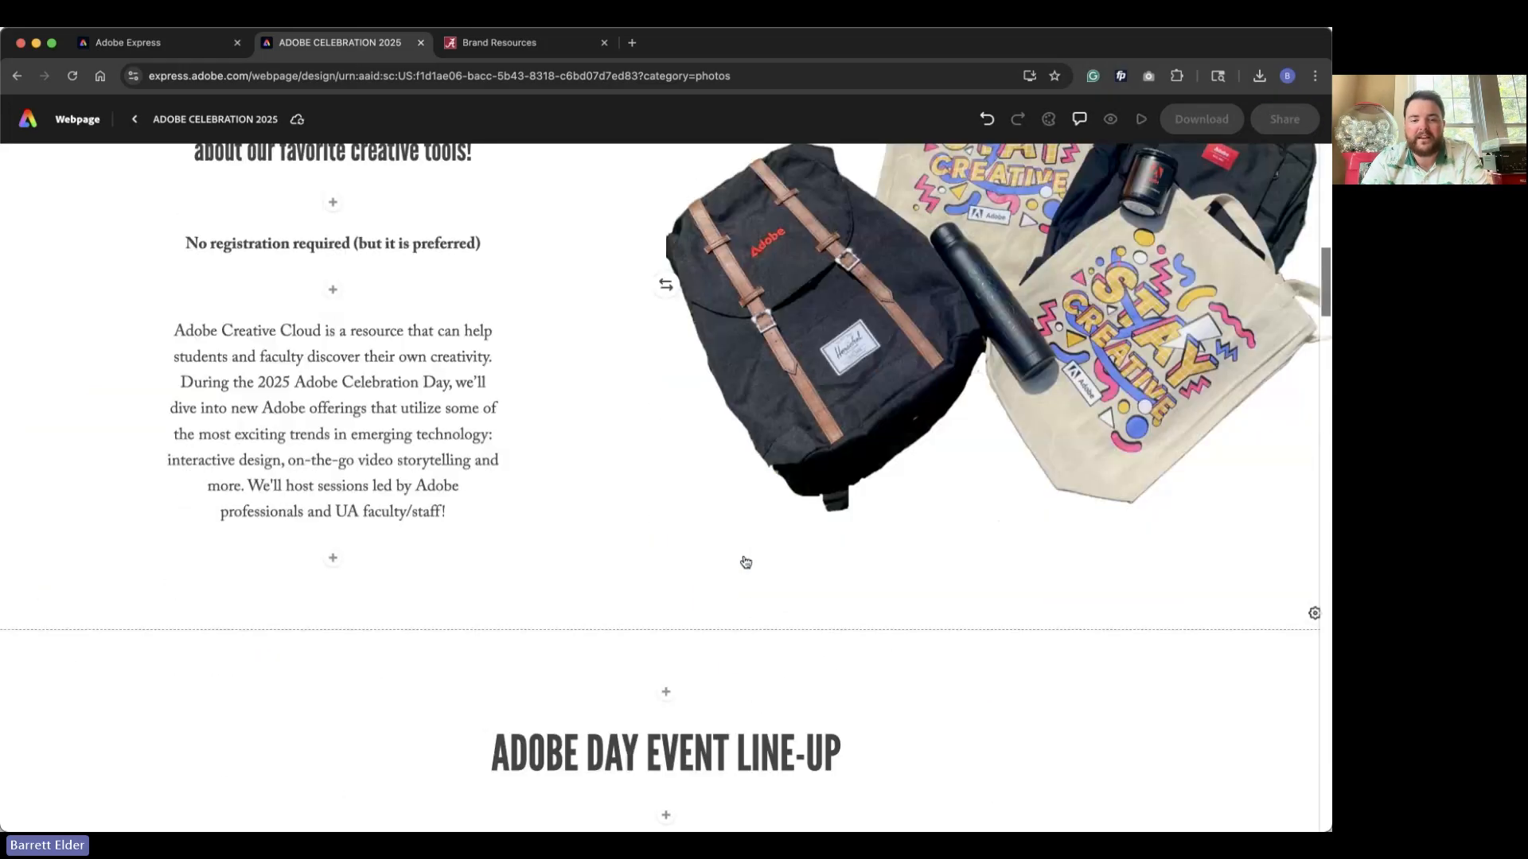
scroll(666, 697, "up", 4)
scroll(666, 697, "down", 20)
scroll(665, 697, "down", 3)
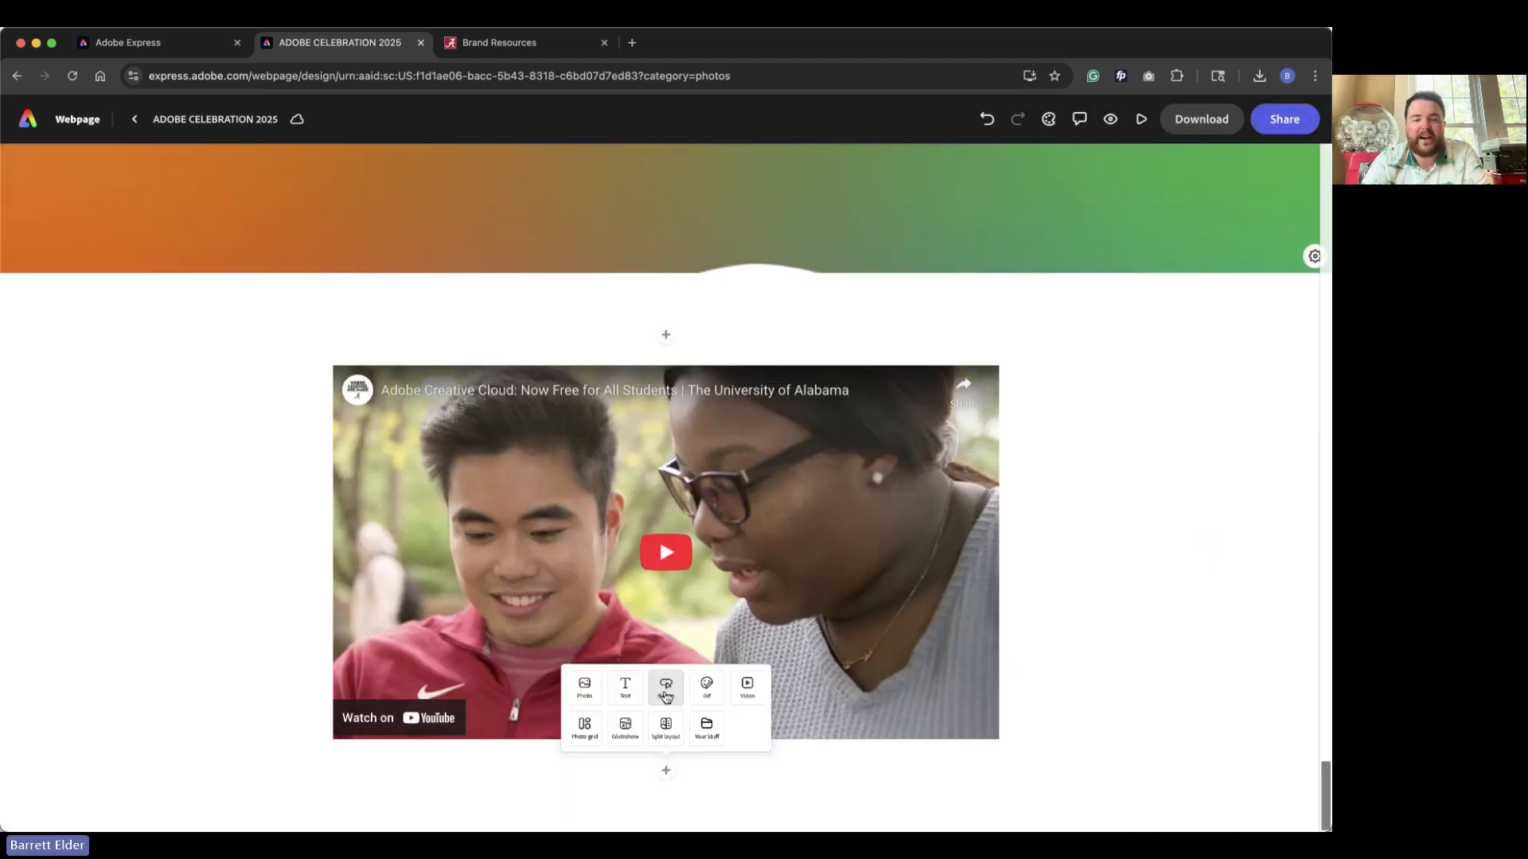
scroll(666, 332, "up", 15)
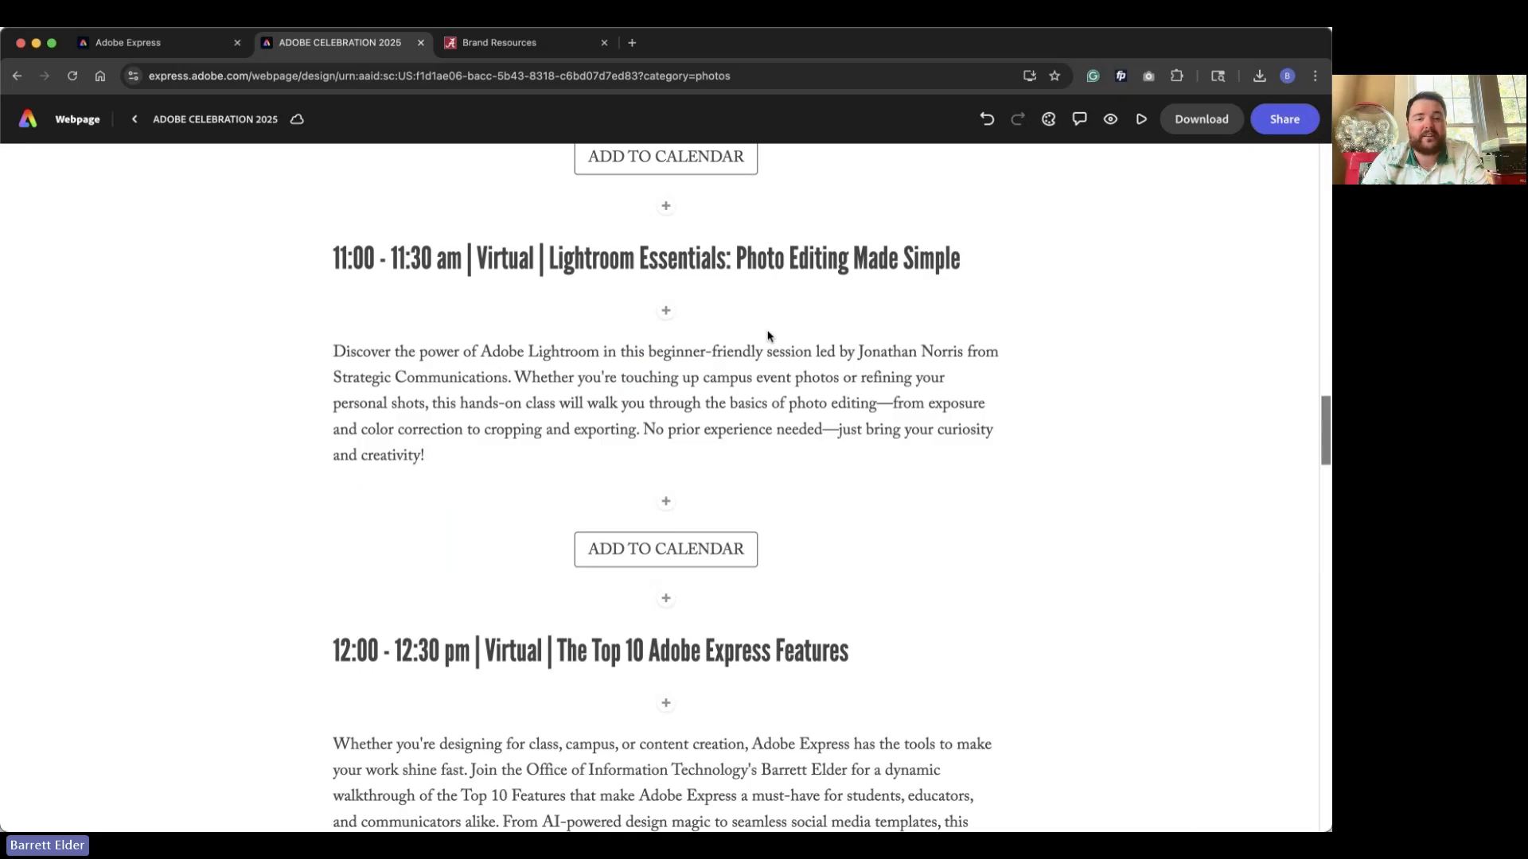
Review the webpage's sharing and publish options, including credits, remixing and password protection, and return to the home page.
left_click(1286, 119)
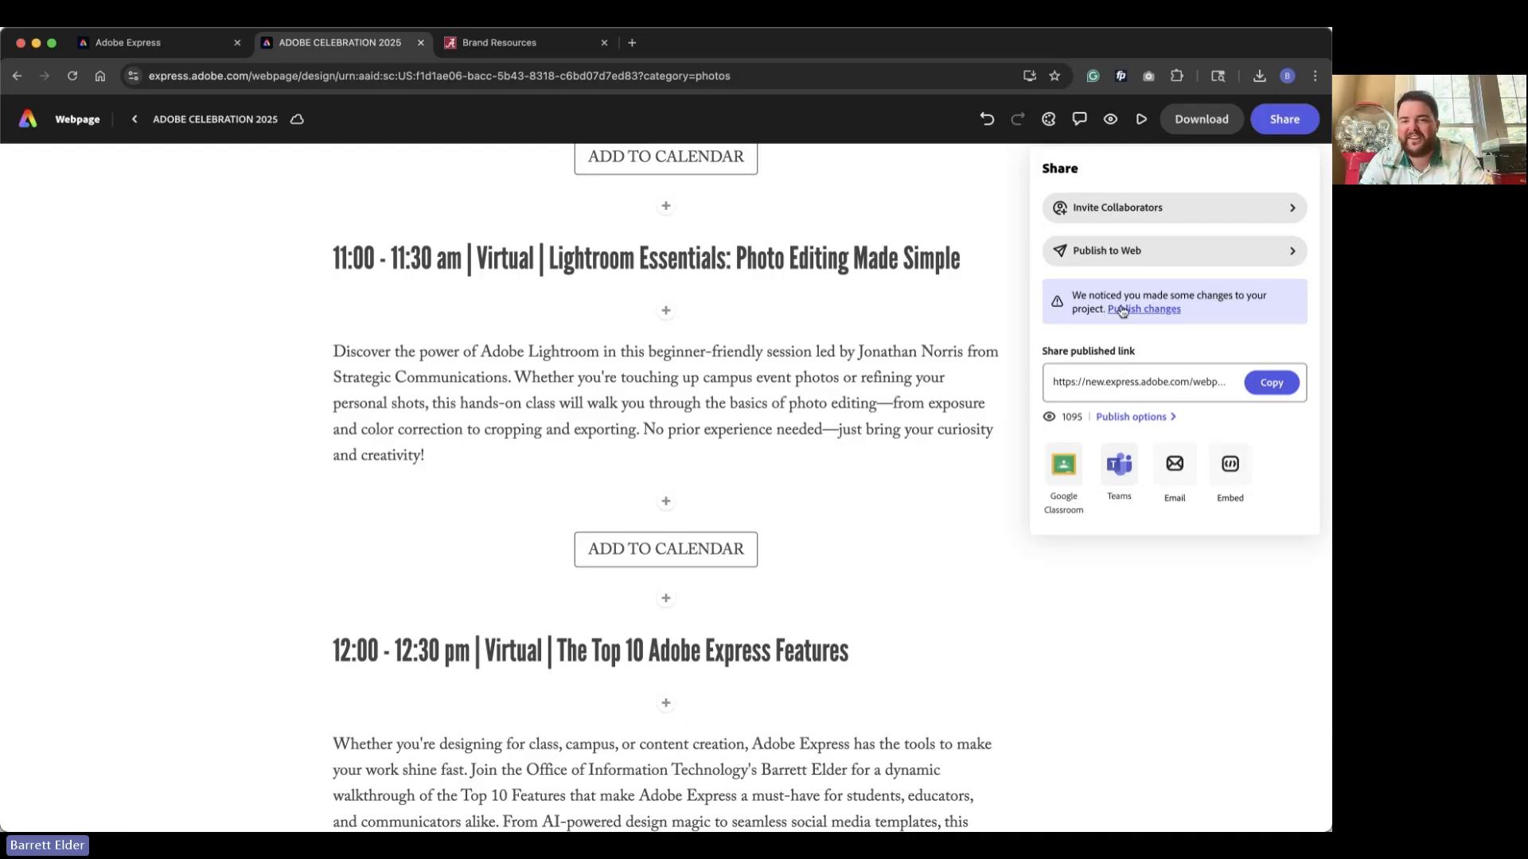
left_click(1168, 252)
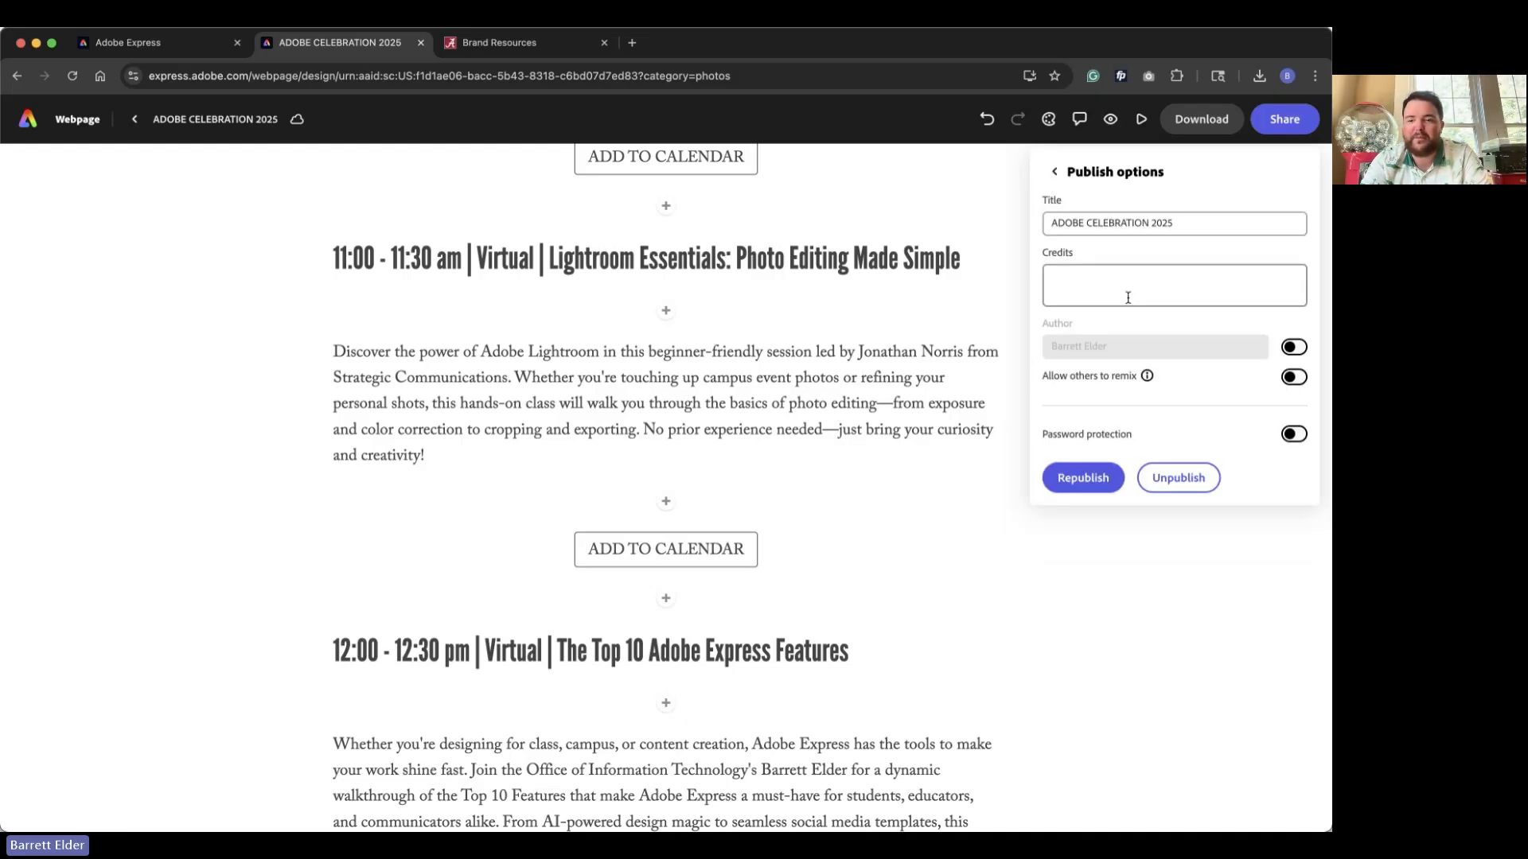
left_click(1050, 174)
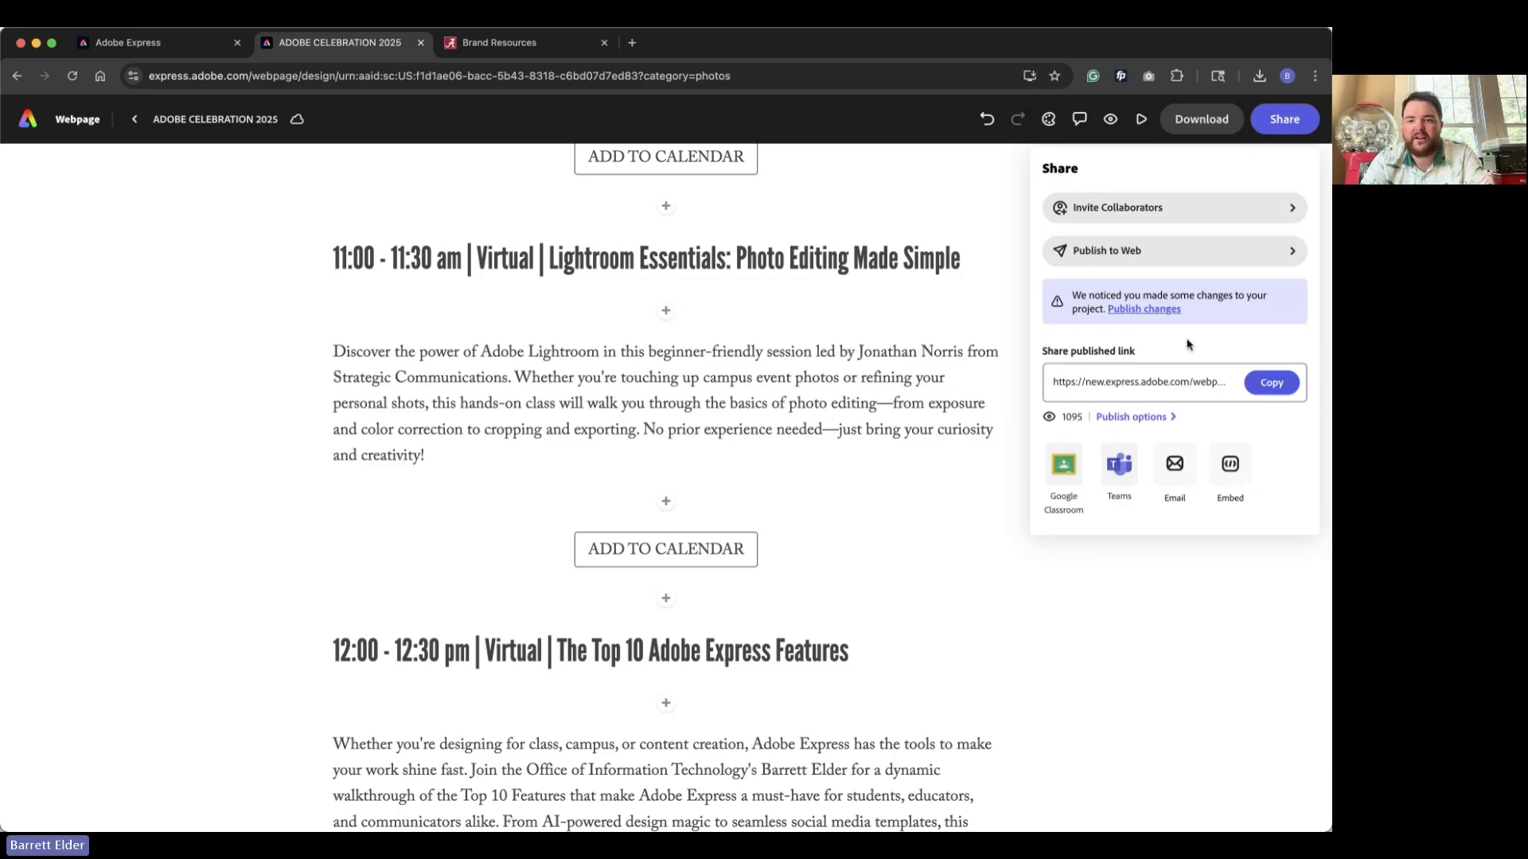
left_click(1104, 419)
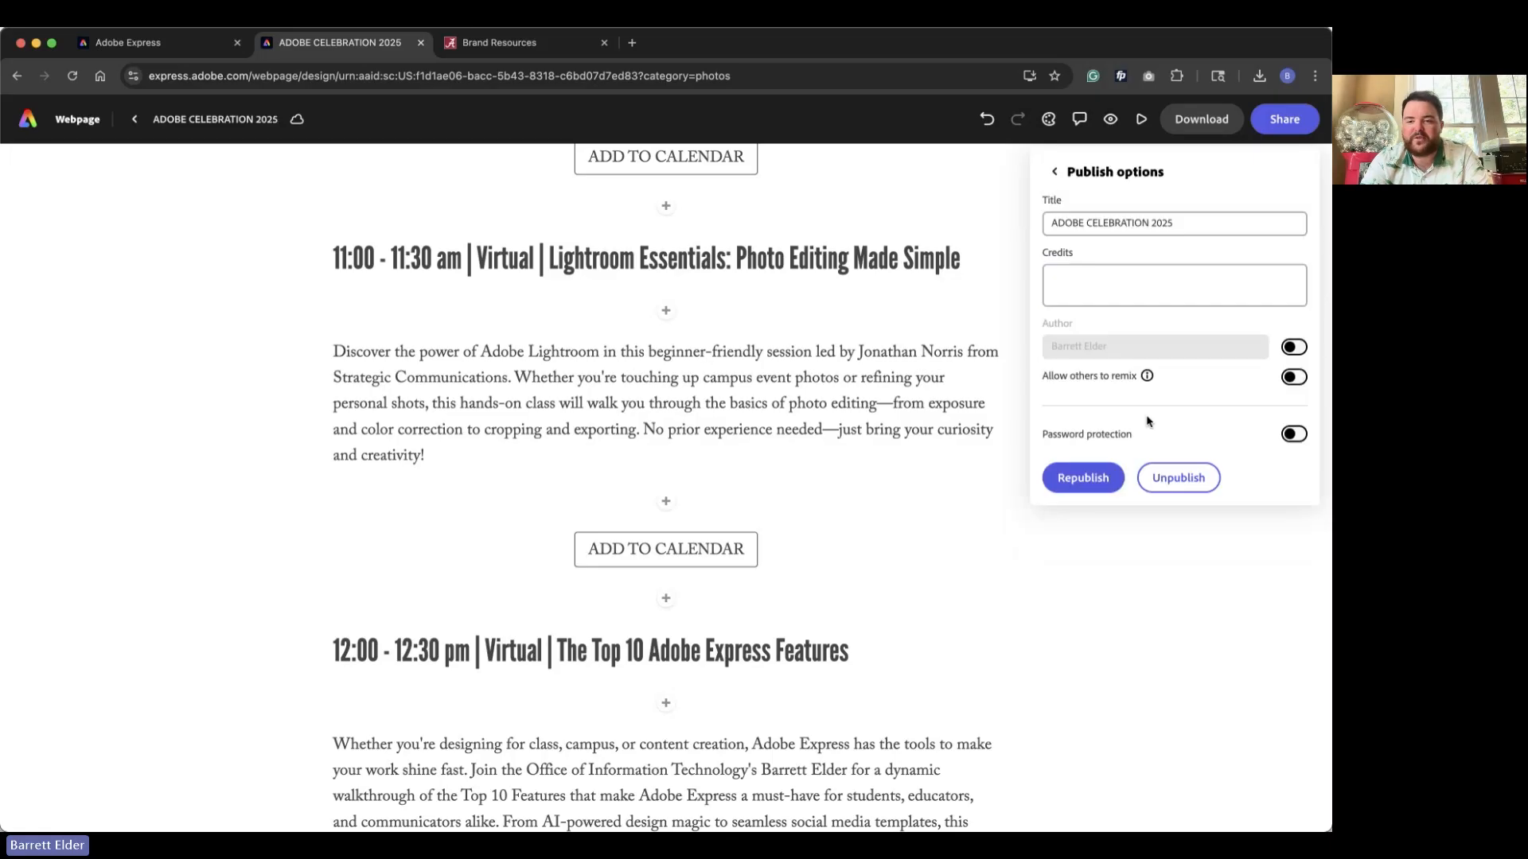
mouse_move(1146, 378)
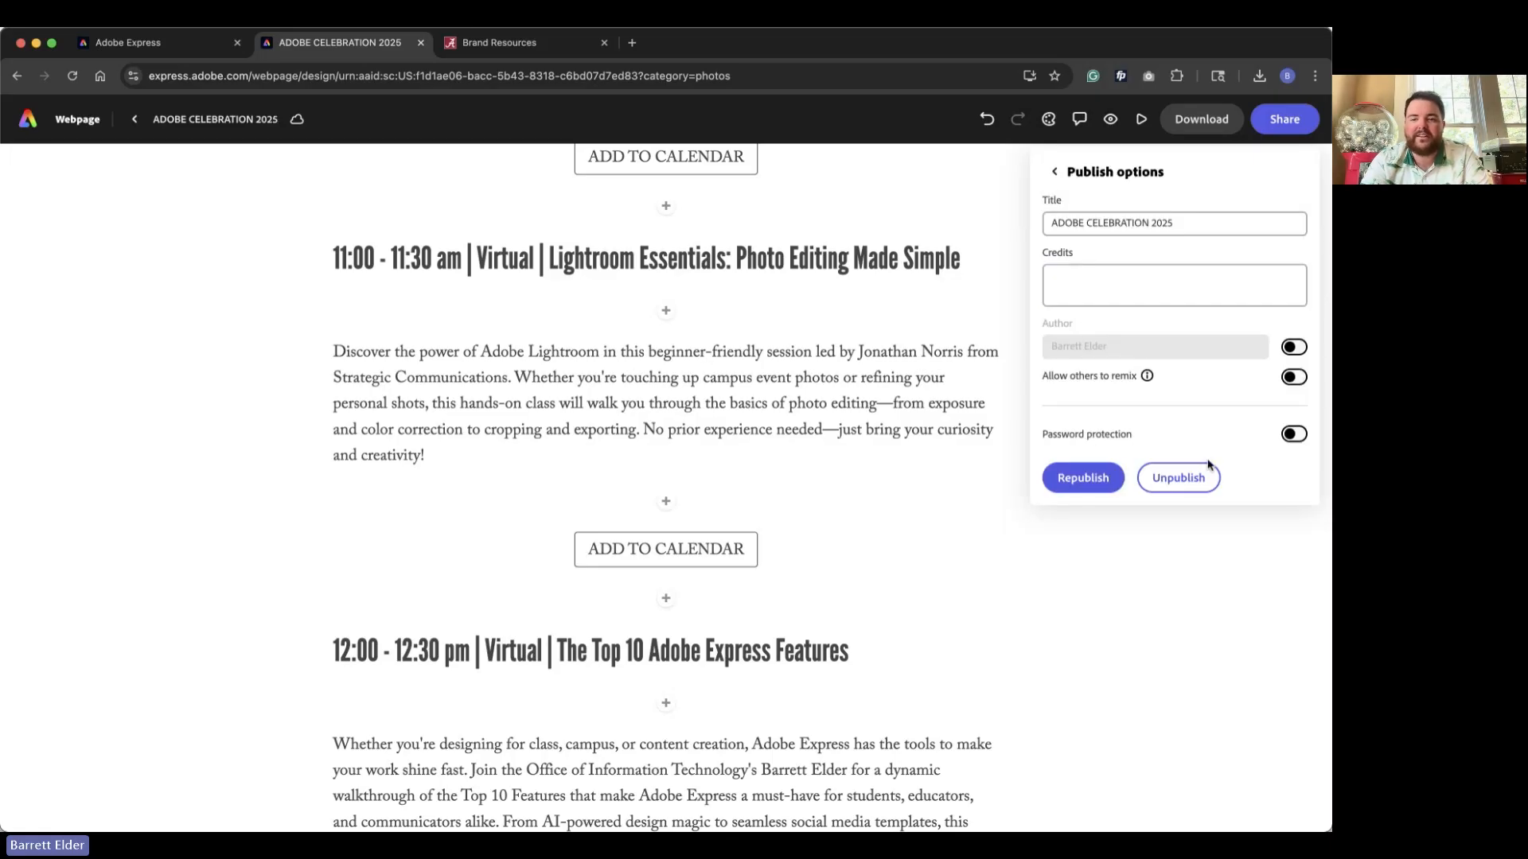
left_click(1056, 171)
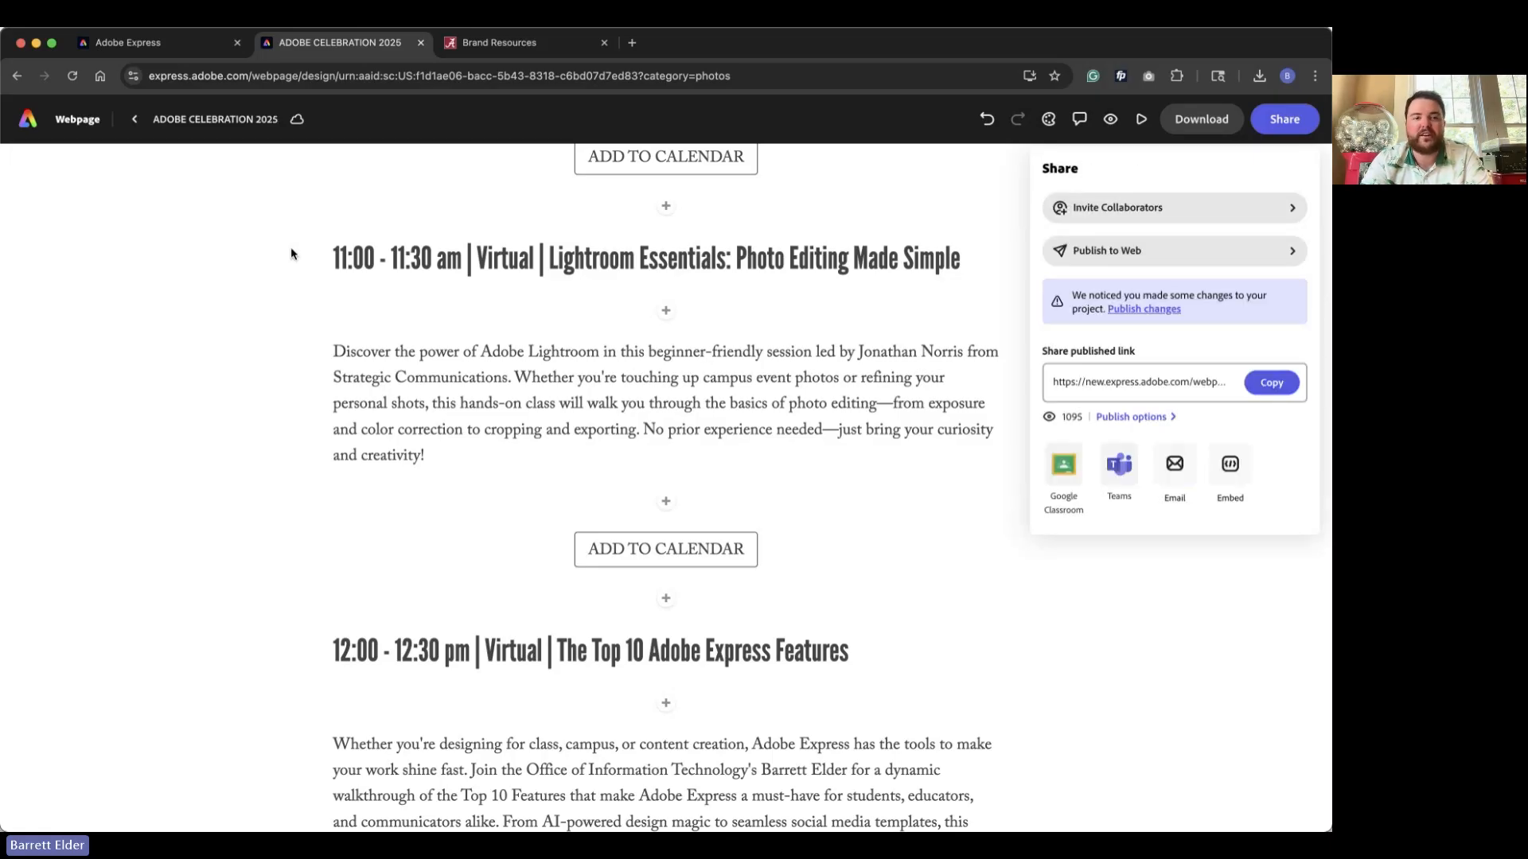
left_click(28, 119)
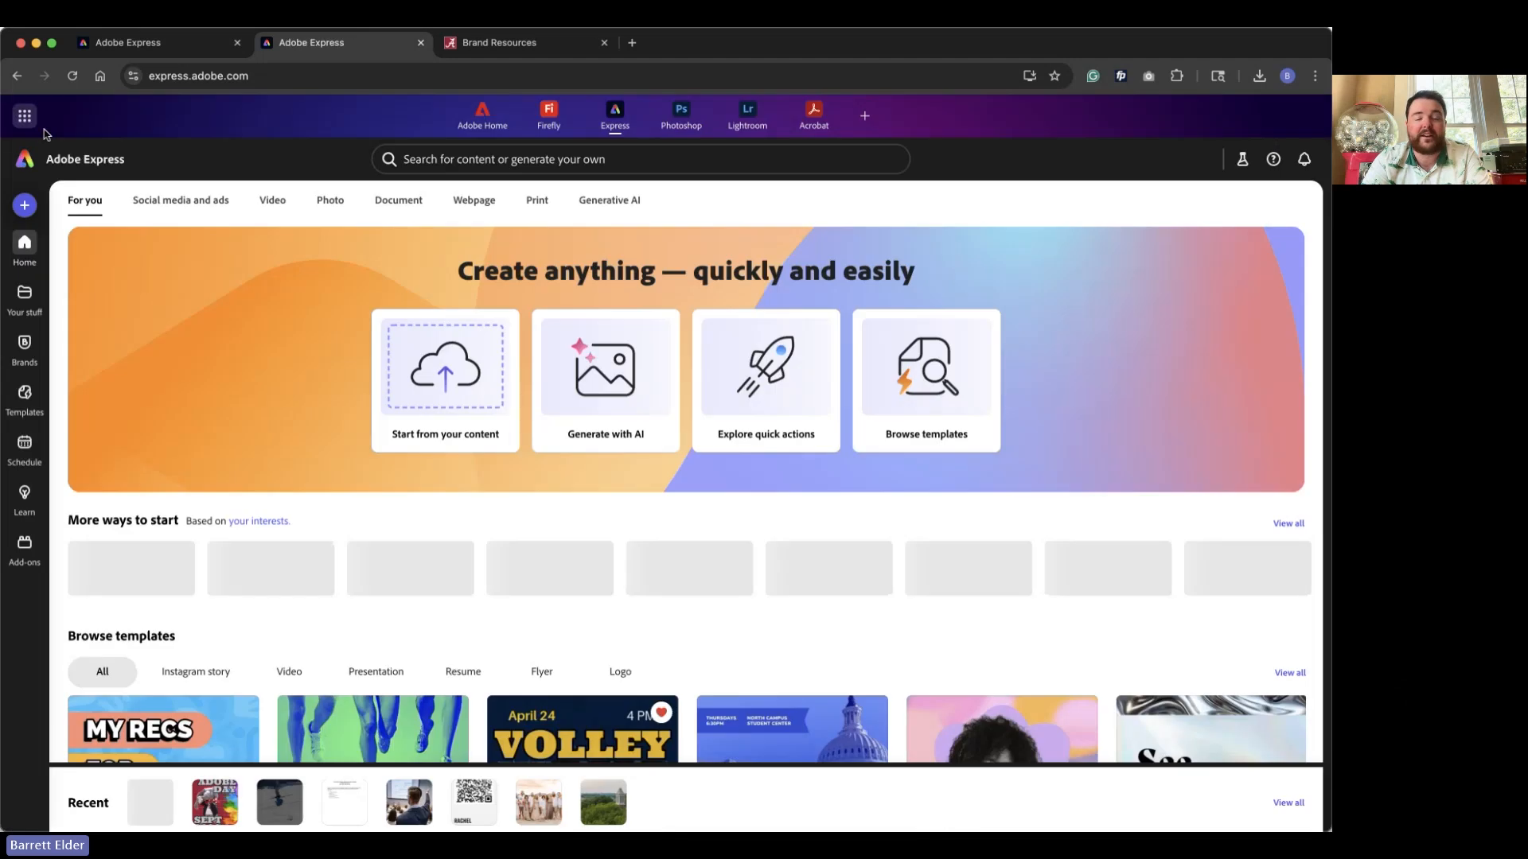